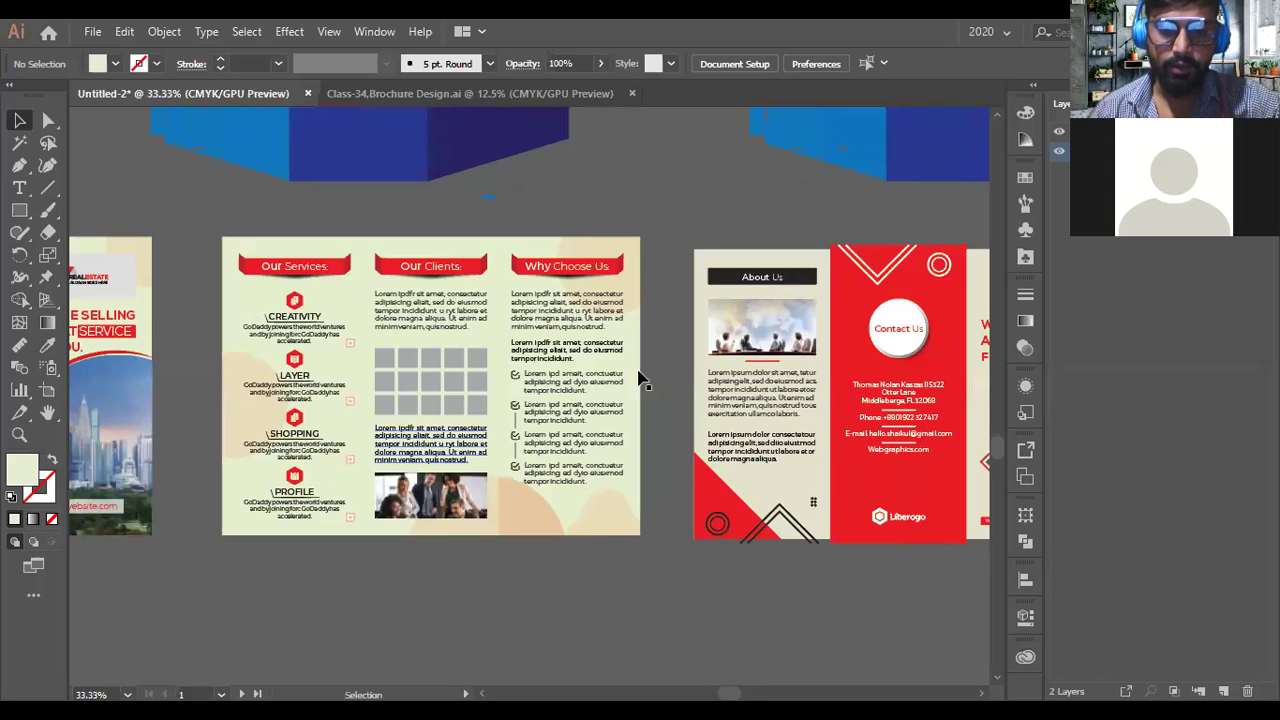
Ungroup the front cover panel artwork of the beige-and-red brochure.
{"action": "left_click", "coordinate": [634, 374]}
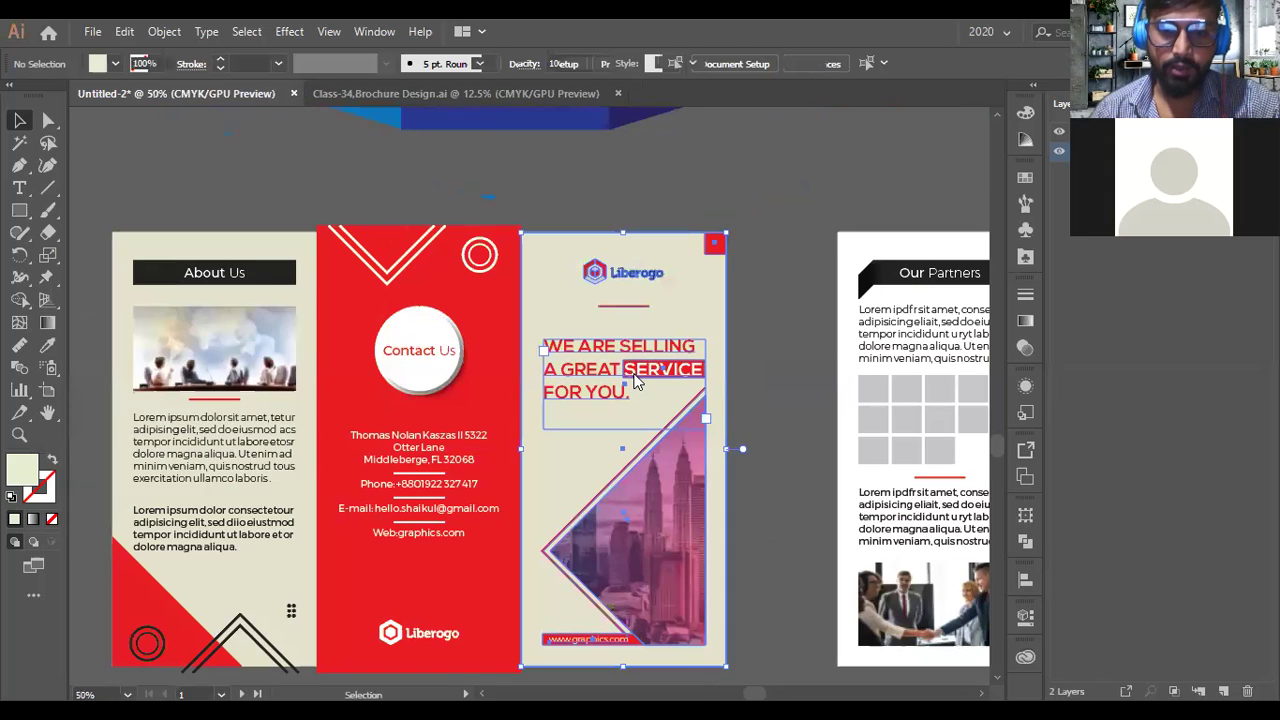
{"action": "right_click", "coordinate": [634, 374]}
{"action": "left_click", "coordinate": [688, 529]}
{"action": "key", "text": "ctrl+h"}
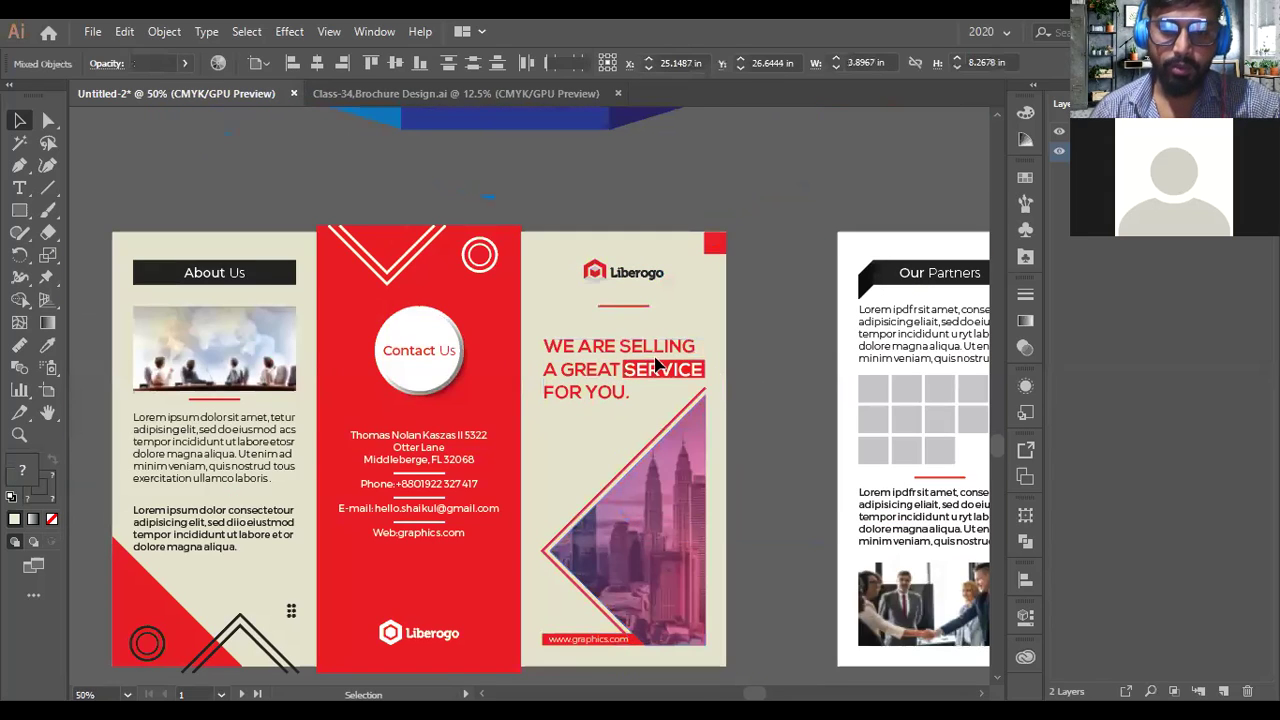
Place a copy of the cover's Liberogo logo near the top of panel 1 in the blank brochure layout.
{"action": "scroll", "coordinate": [630, 328], "scroll_direction": "up", "scroll_amount": 1}
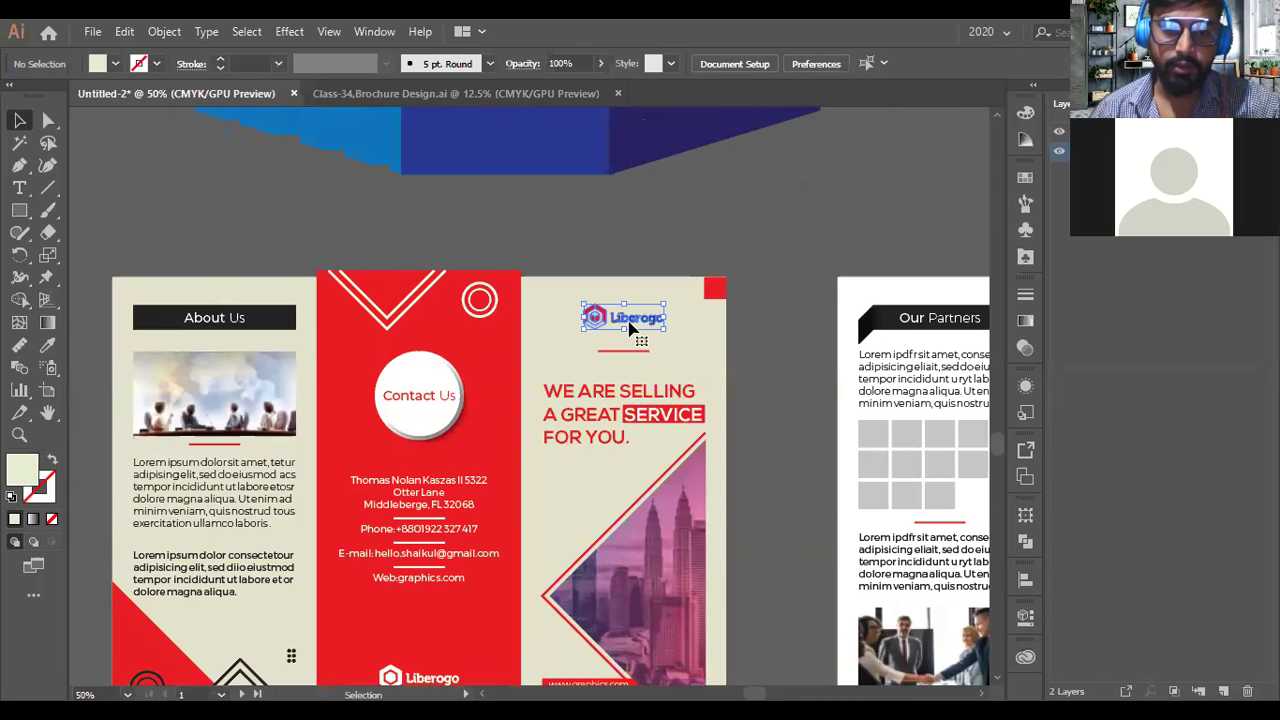
{"action": "scroll", "coordinate": [630, 328], "scroll_direction": "down", "scroll_amount": 3}
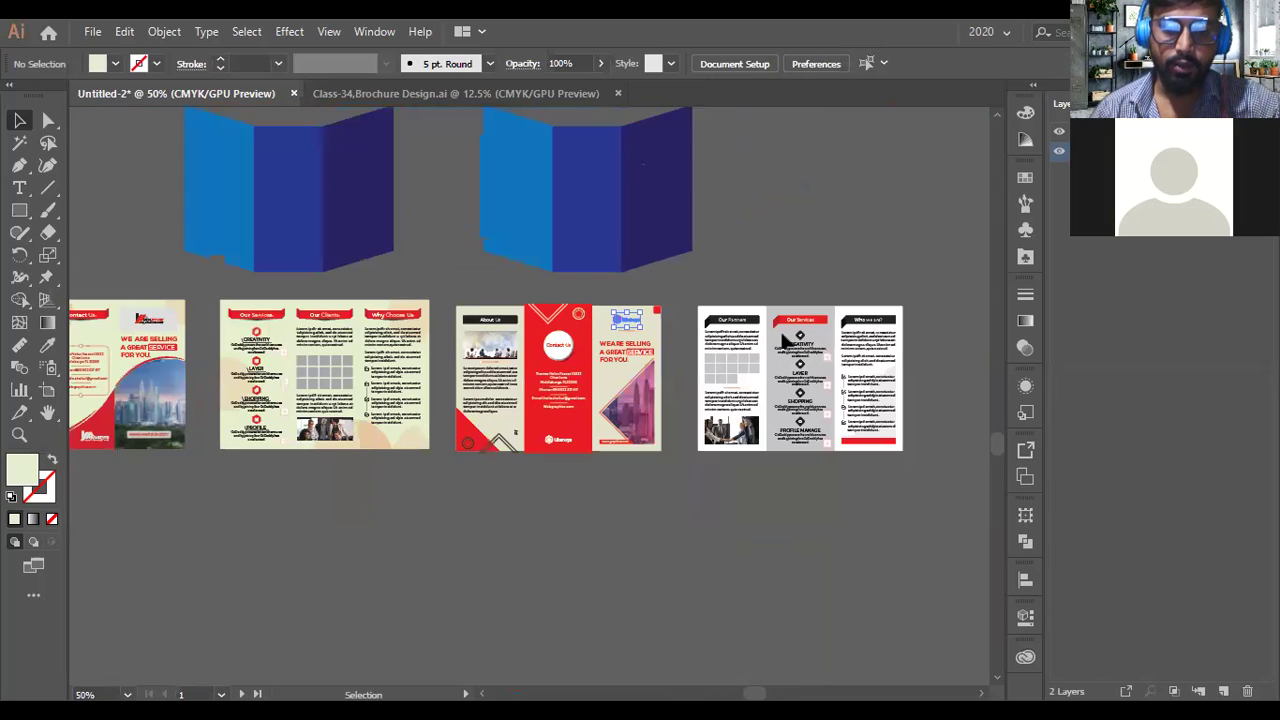
{"action": "scroll", "coordinate": [786, 342], "scroll_direction": "up", "scroll_amount": 5}
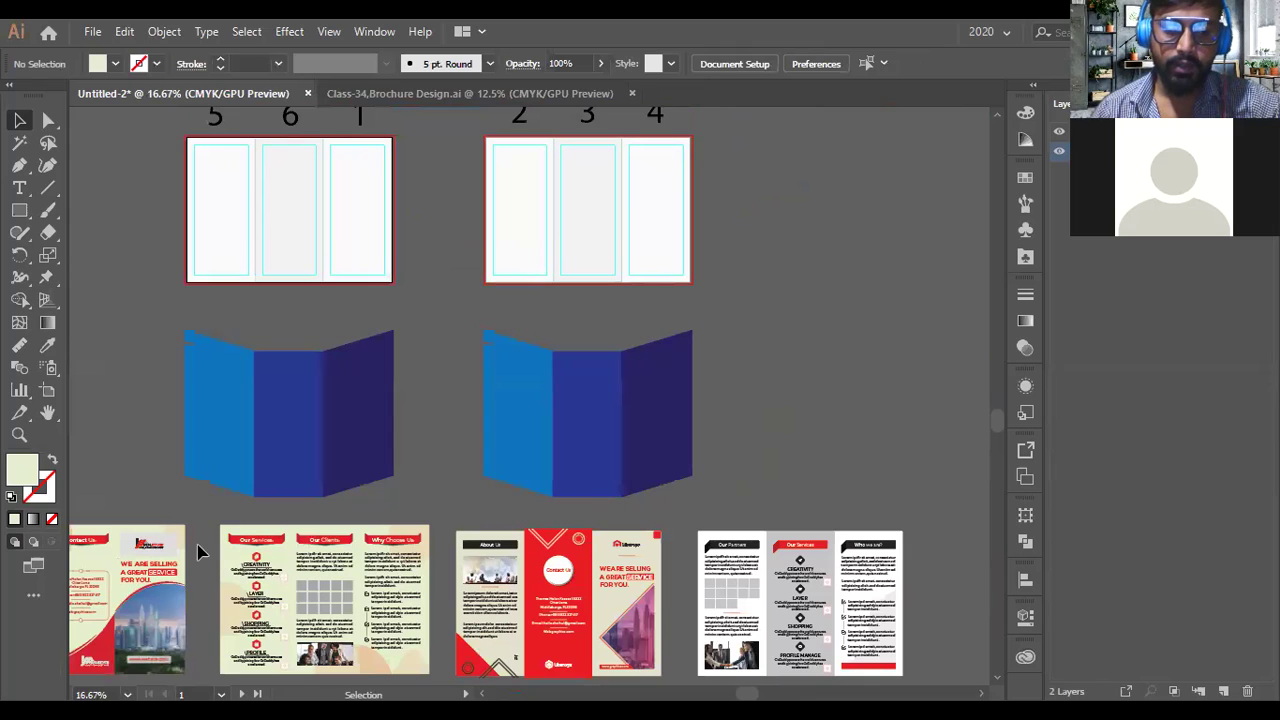
{"action": "left_click_drag", "start_coordinate": [622, 542], "coordinate": [472, 250]}
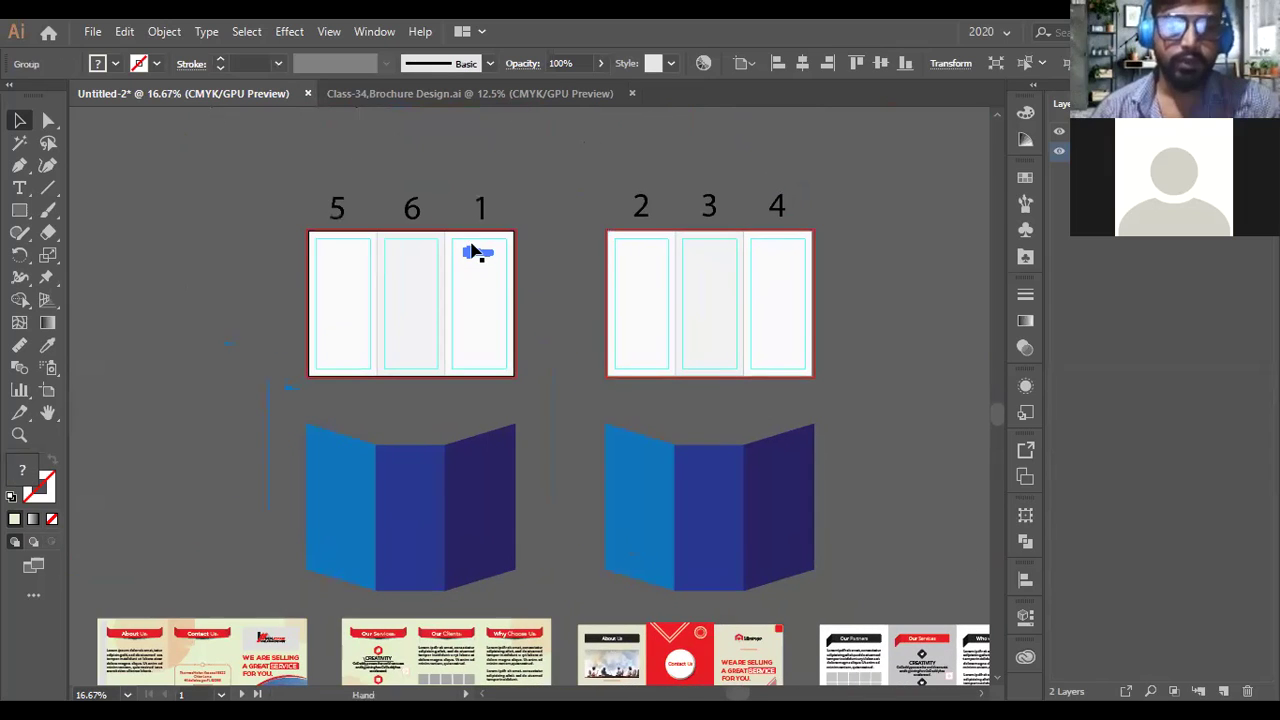
{"action": "scroll", "coordinate": [471, 247], "scroll_direction": "up", "scroll_amount": 5}
{"action": "left_click", "coordinate": [811, 321]}
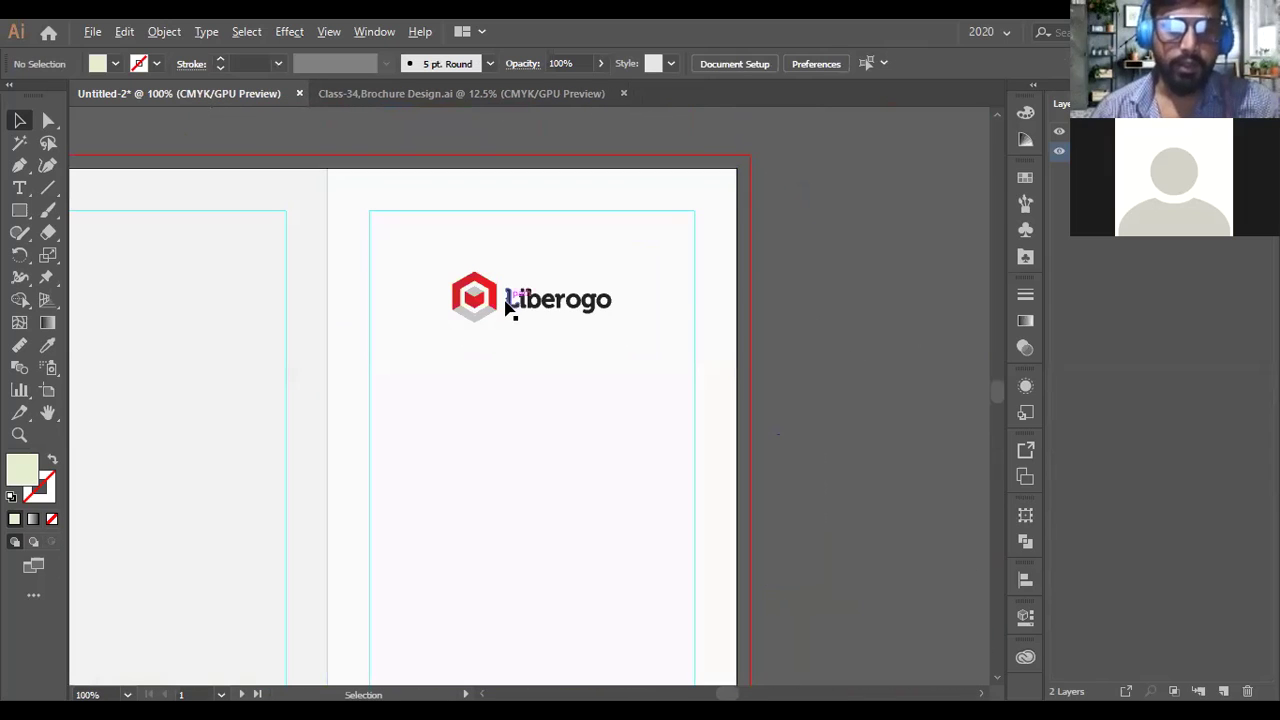
Fill the logo hexagon's left red section with dark blue and its right red section with light blue.
{"action": "scroll", "coordinate": [505, 304], "scroll_direction": "up", "scroll_amount": 3}
{"action": "scroll", "coordinate": [505, 304], "scroll_direction": "up", "scroll_amount": 5}
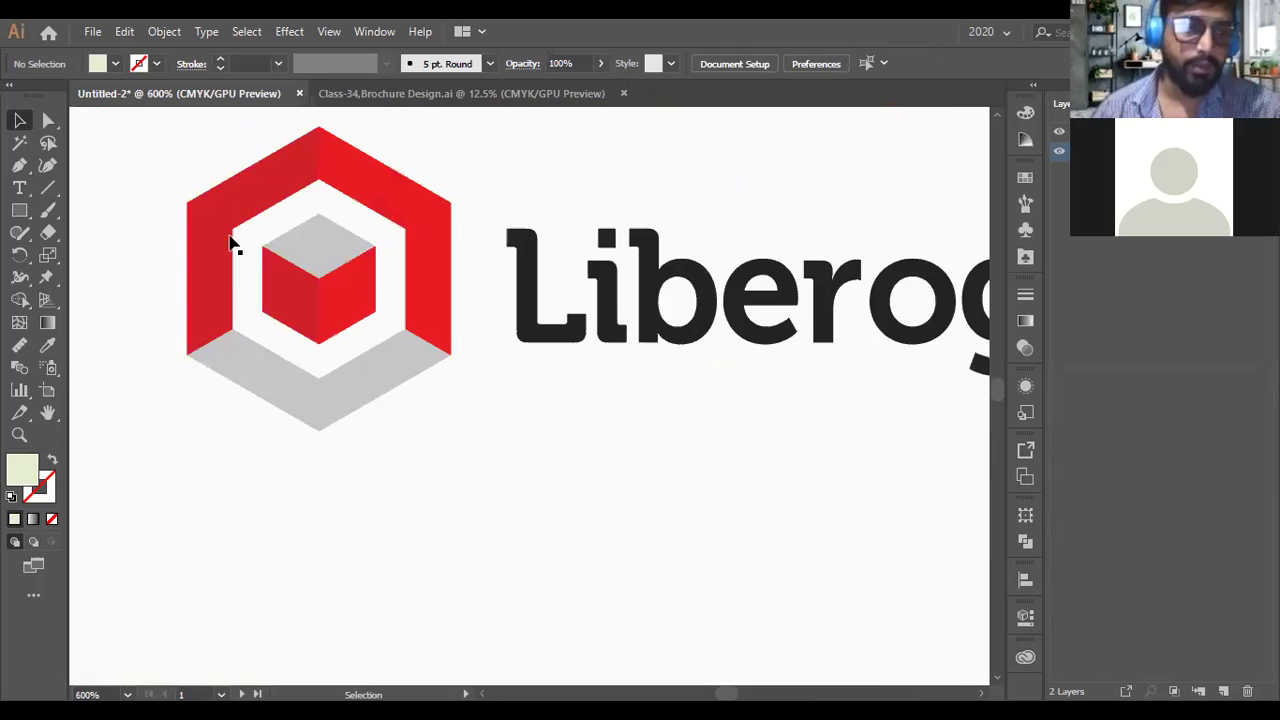
{"action": "key", "text": "a"}
{"action": "left_click", "coordinate": [262, 180]}
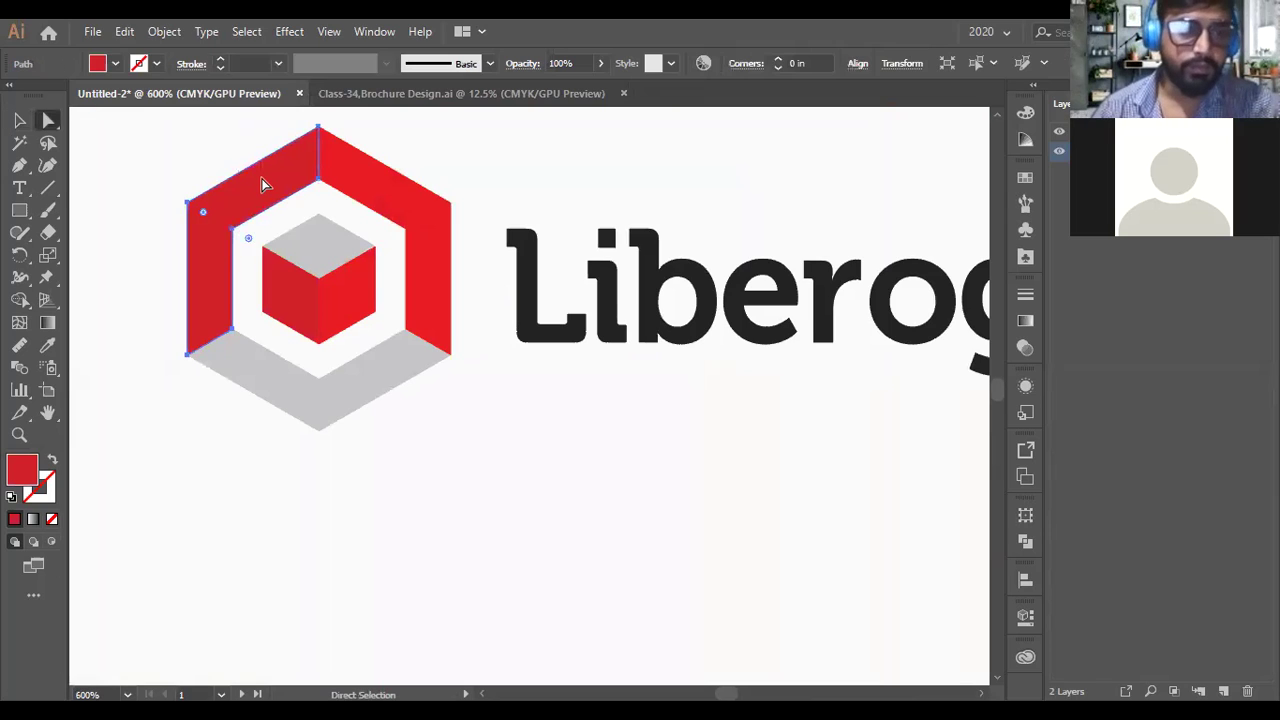
{"action": "left_click", "coordinate": [115, 64]}
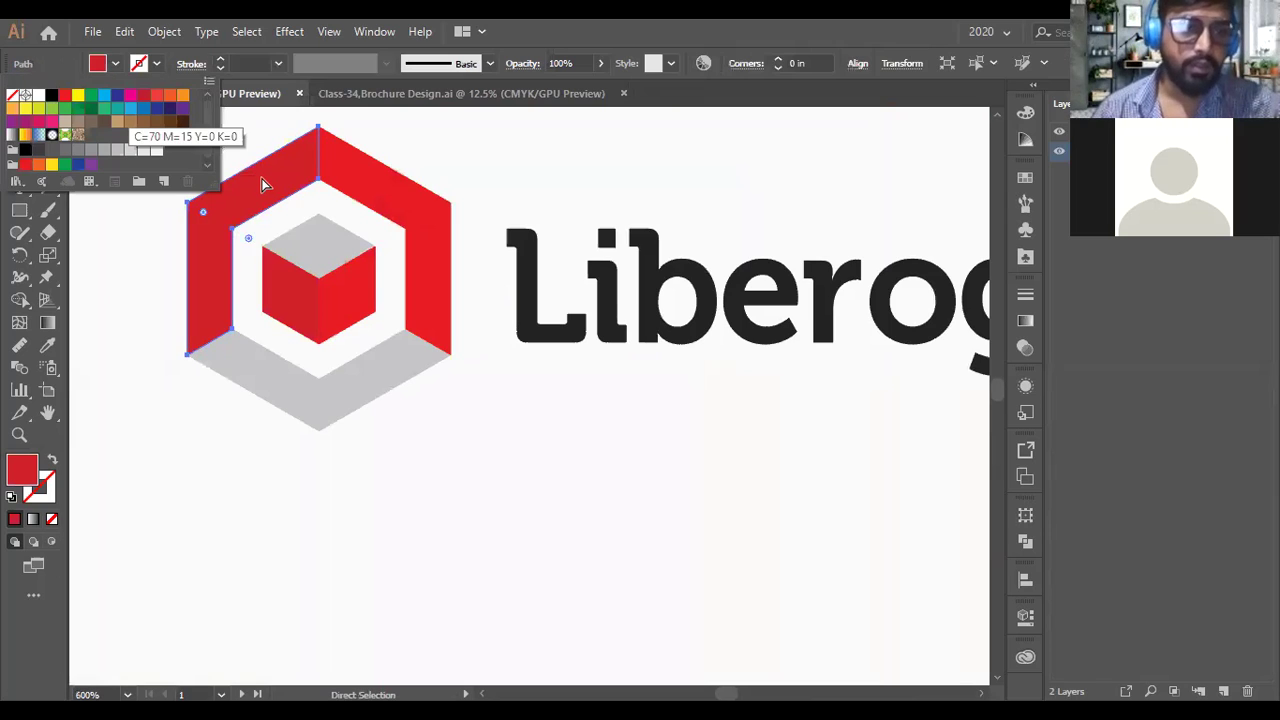
{"action": "left_click", "coordinate": [143, 107]}
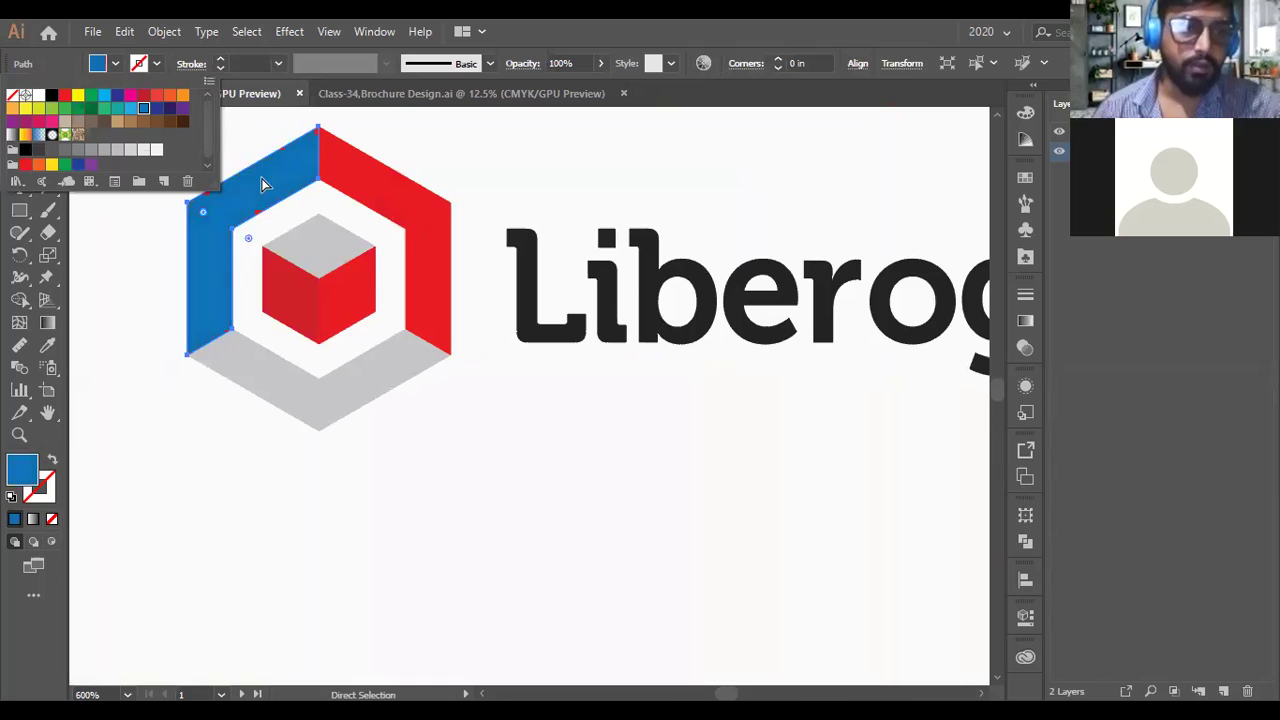
{"action": "left_click", "coordinate": [347, 178]}
{"action": "left_click", "coordinate": [115, 64]}
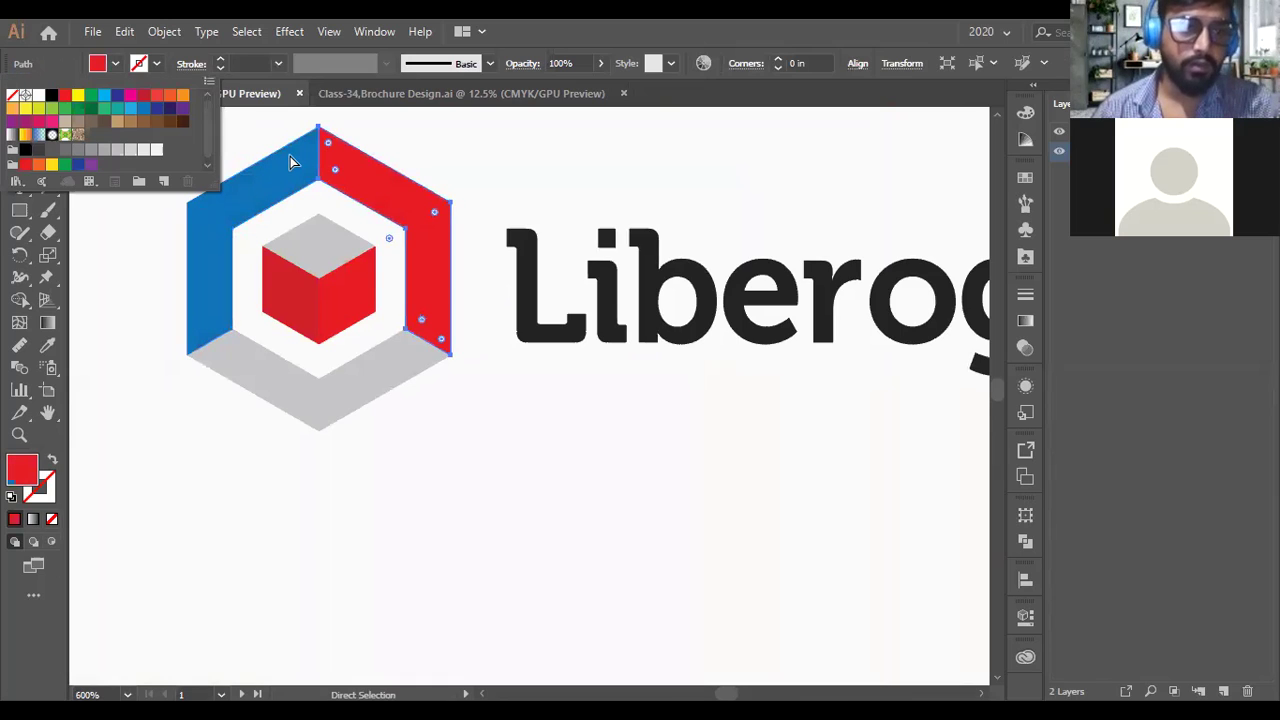
{"action": "left_click", "coordinate": [104, 95]}
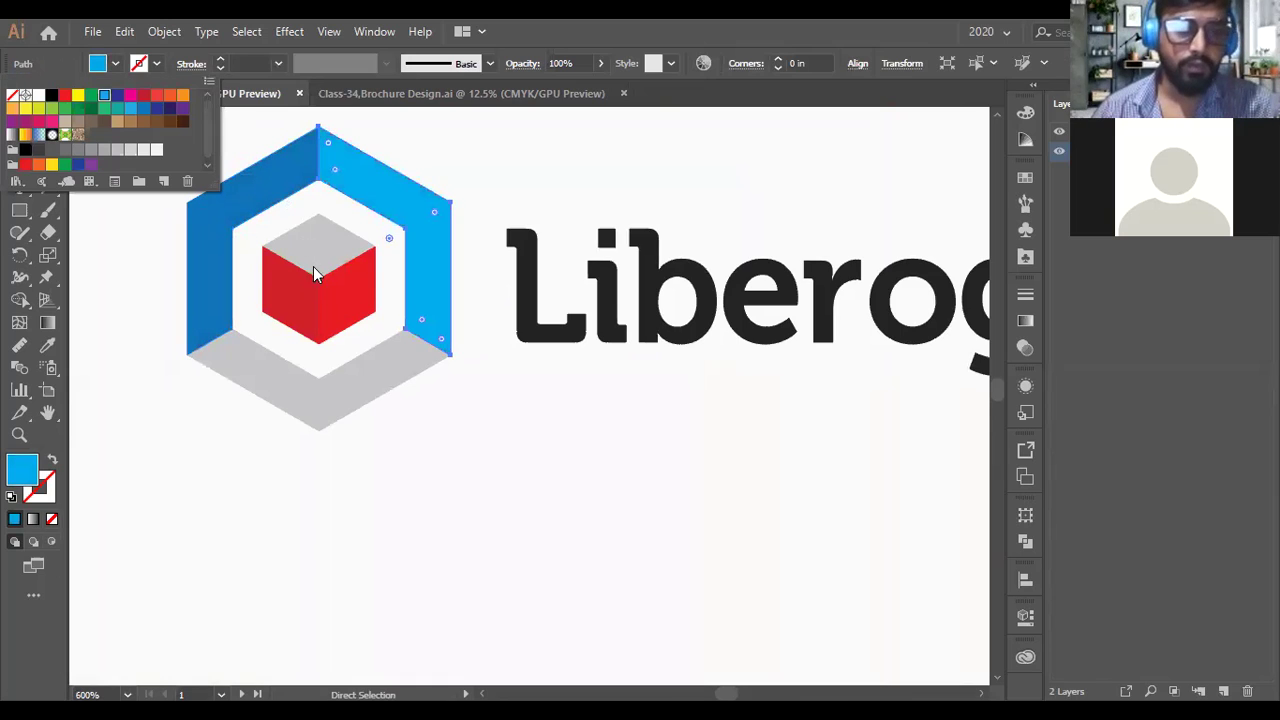
Recolor the inner cube's right face light blue and left face dark blue by sampling the matching hexagon sections with the Eyedropper.
{"action": "left_click", "coordinate": [340, 302]}
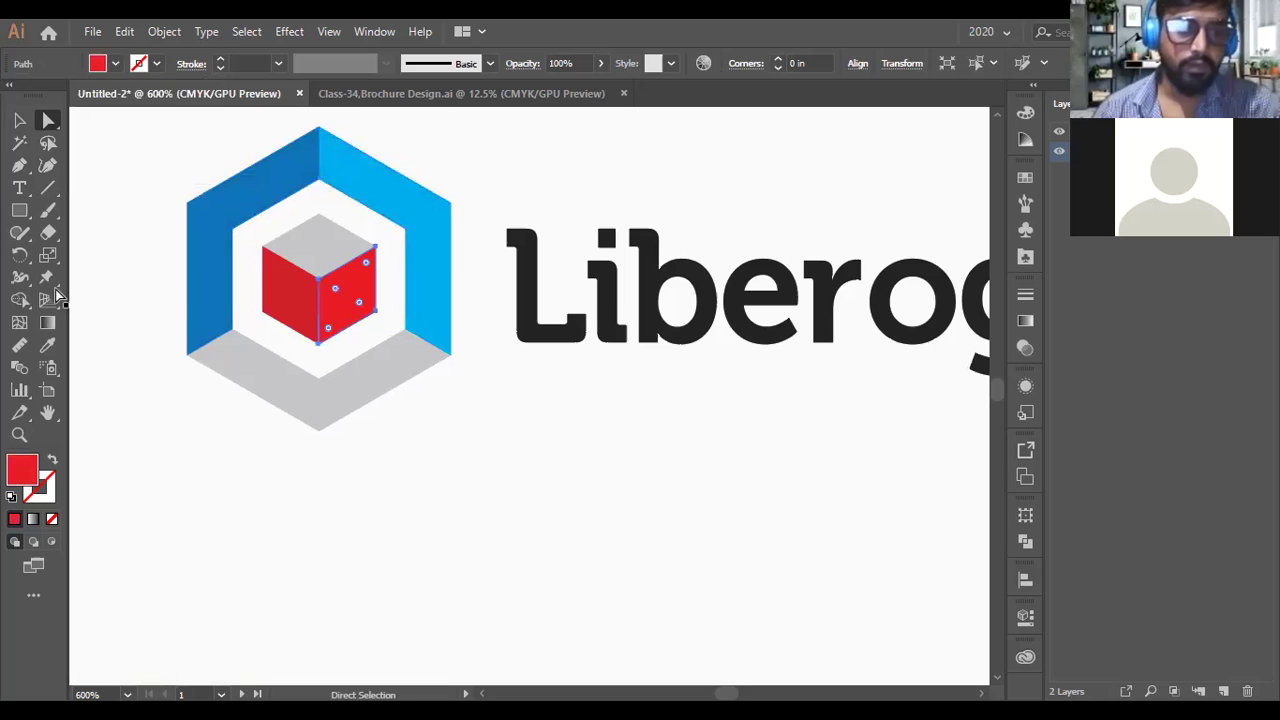
{"action": "left_click", "coordinate": [47, 345]}
{"action": "left_click", "coordinate": [417, 196]}
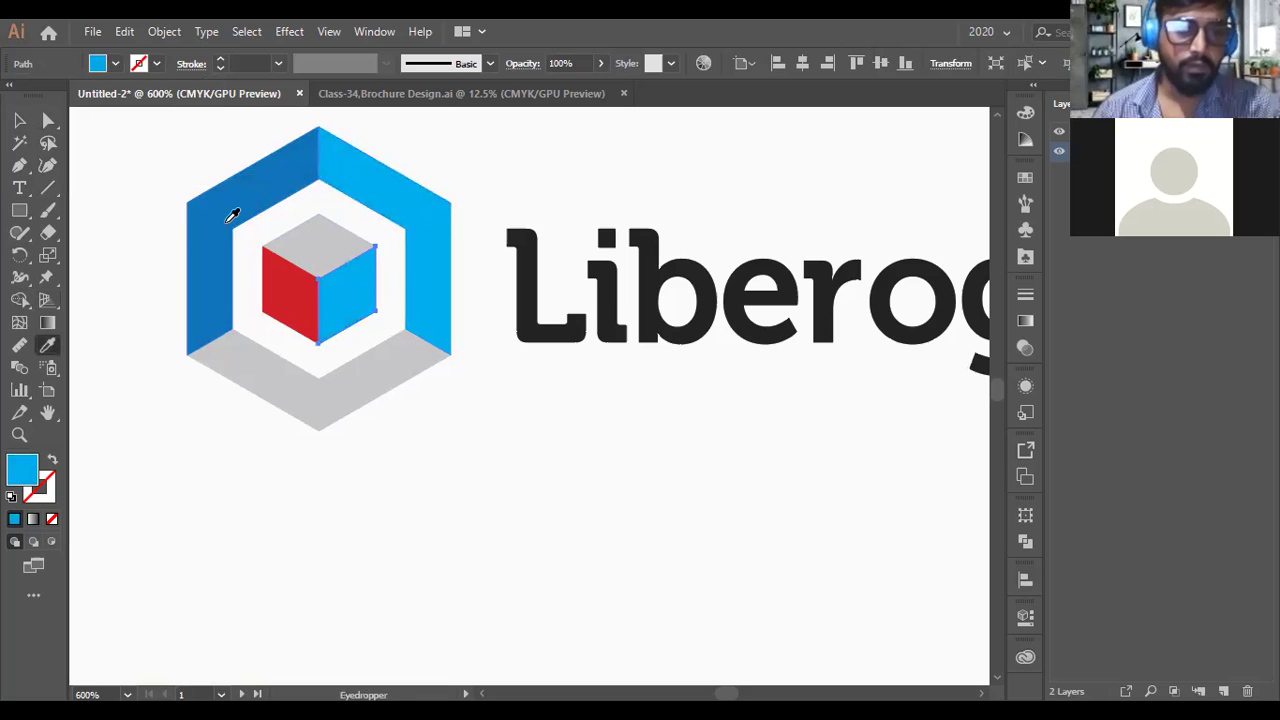
{"action": "key", "text": "a"}
{"action": "left_click", "coordinate": [295, 302]}
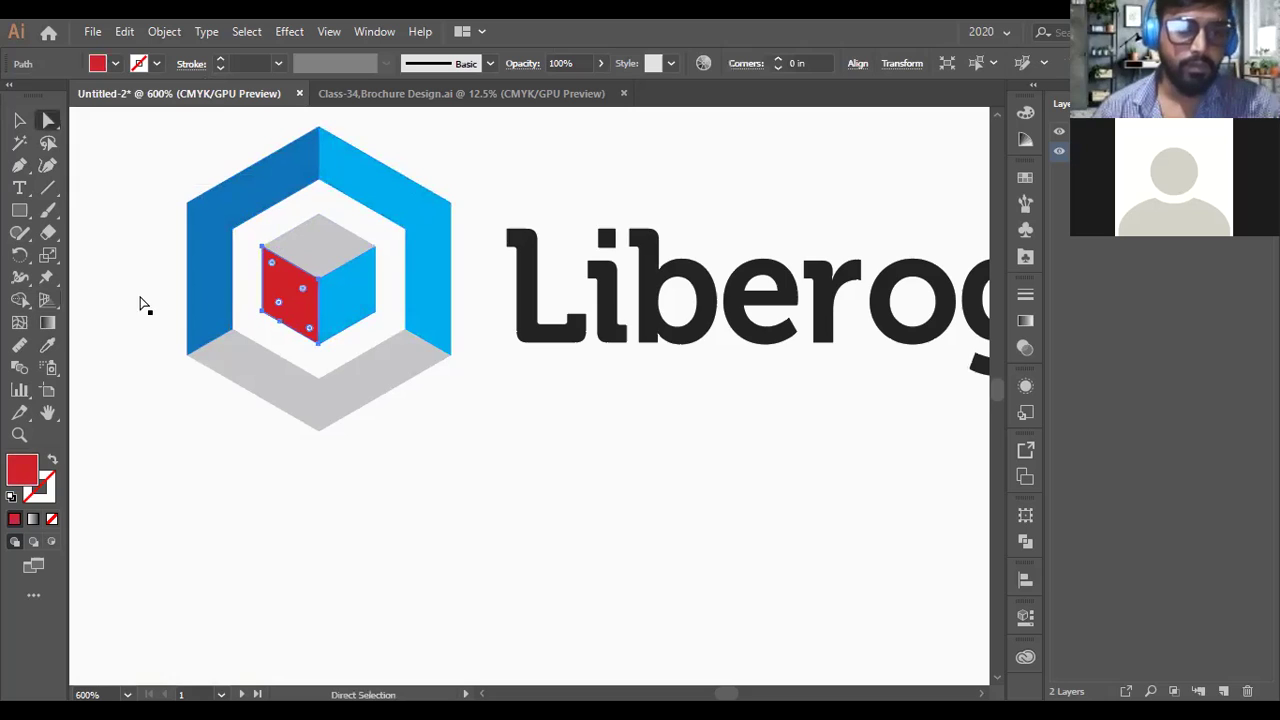
{"action": "left_click", "coordinate": [47, 345]}
{"action": "left_click", "coordinate": [184, 242]}
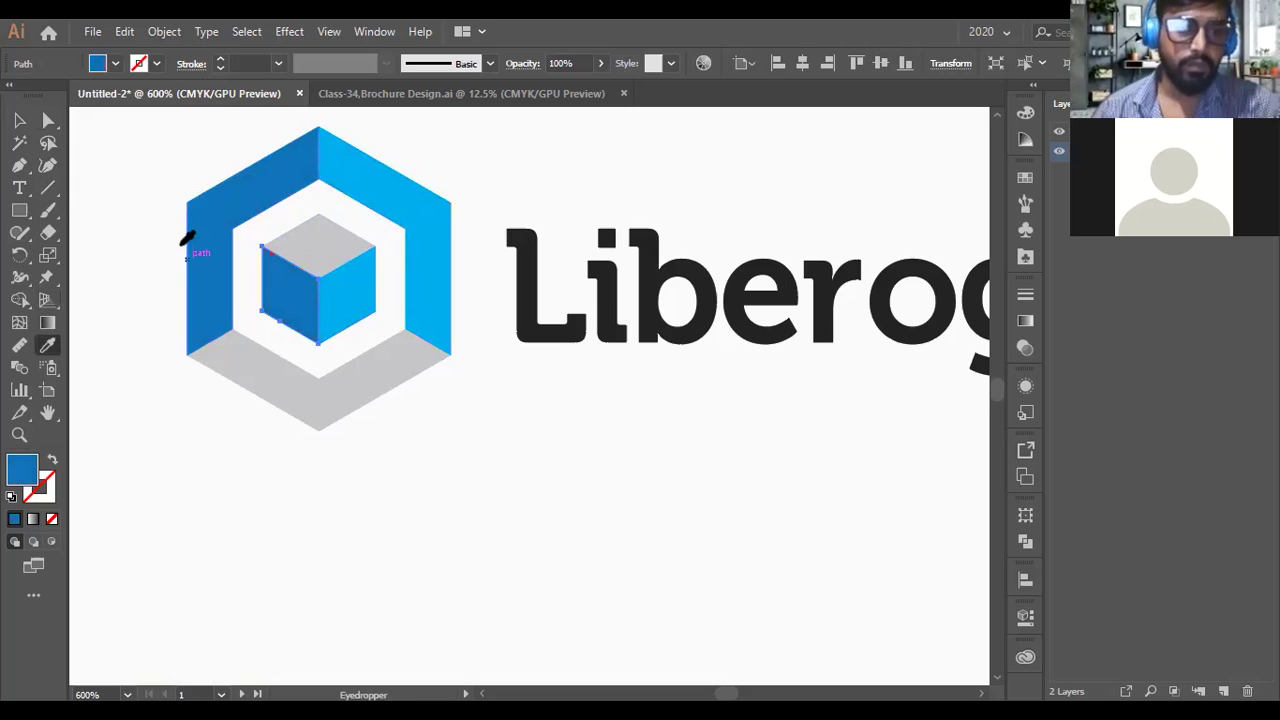
{"action": "key", "text": "v"}
{"action": "left_click", "coordinate": [523, 437]}
{"action": "scroll", "coordinate": [400, 425], "scroll_direction": "down", "scroll_amount": 3}
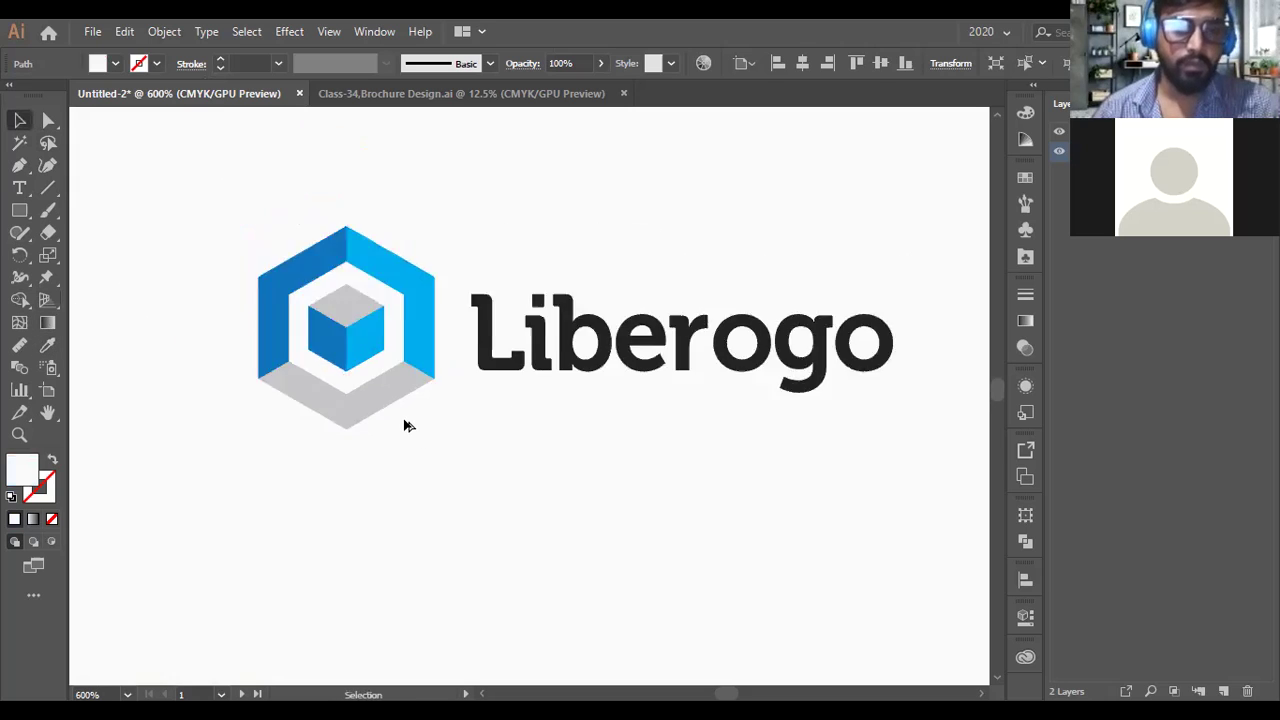
{"action": "scroll", "coordinate": [398, 430], "scroll_direction": "down", "scroll_amount": 2}
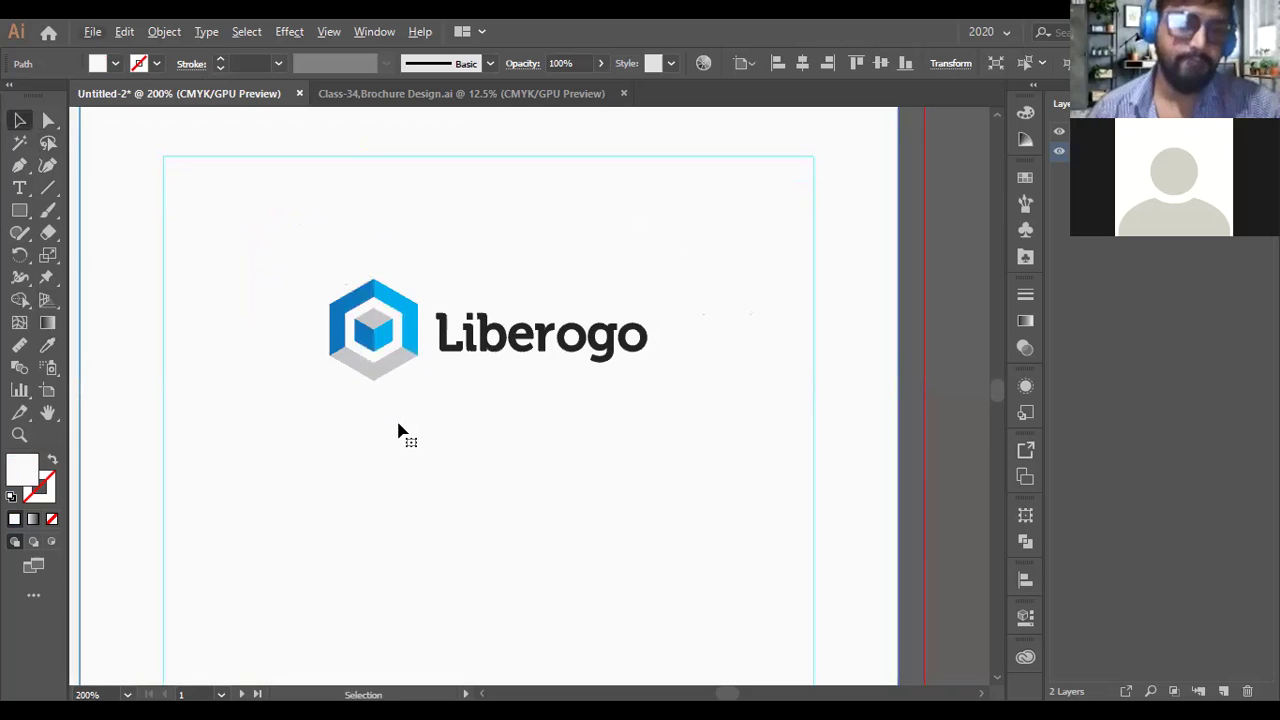
{"action": "scroll", "coordinate": [400, 409], "scroll_direction": "down", "scroll_amount": 2}
{"action": "scroll", "coordinate": [400, 409], "scroll_direction": "up", "scroll_amount": 3}
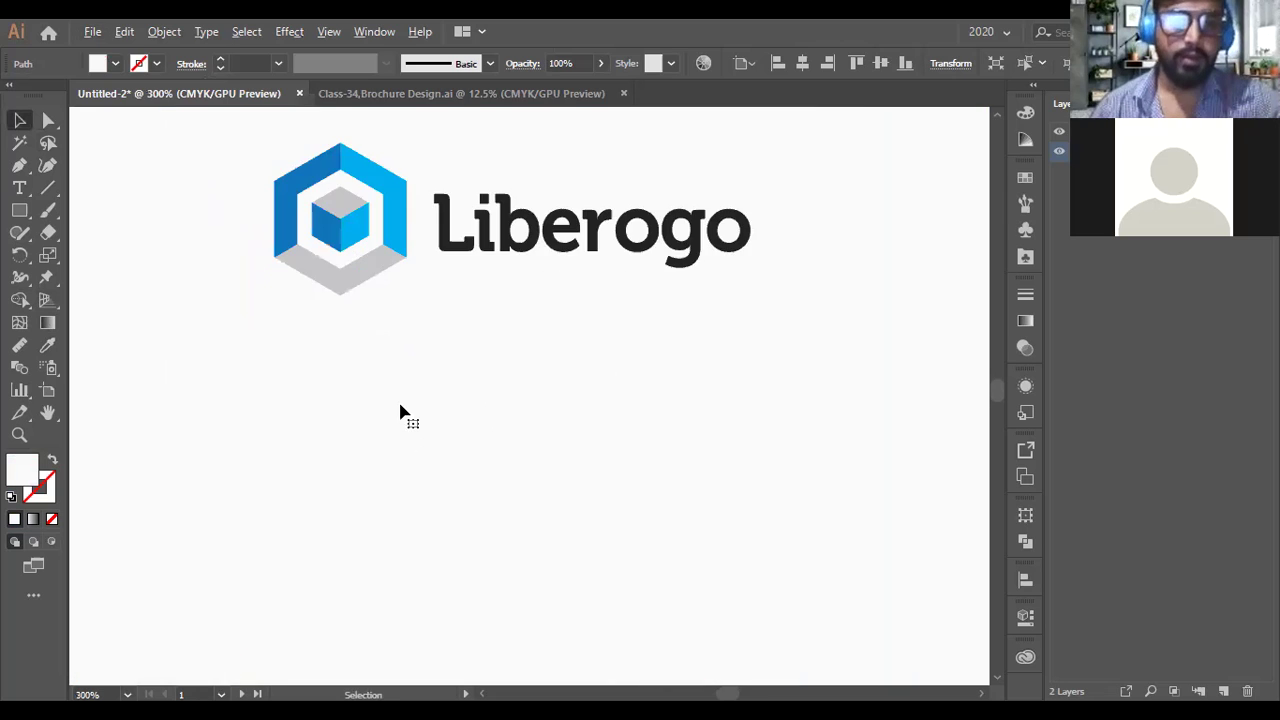
{"action": "scroll", "coordinate": [390, 409], "scroll_direction": "up", "scroll_amount": 2}
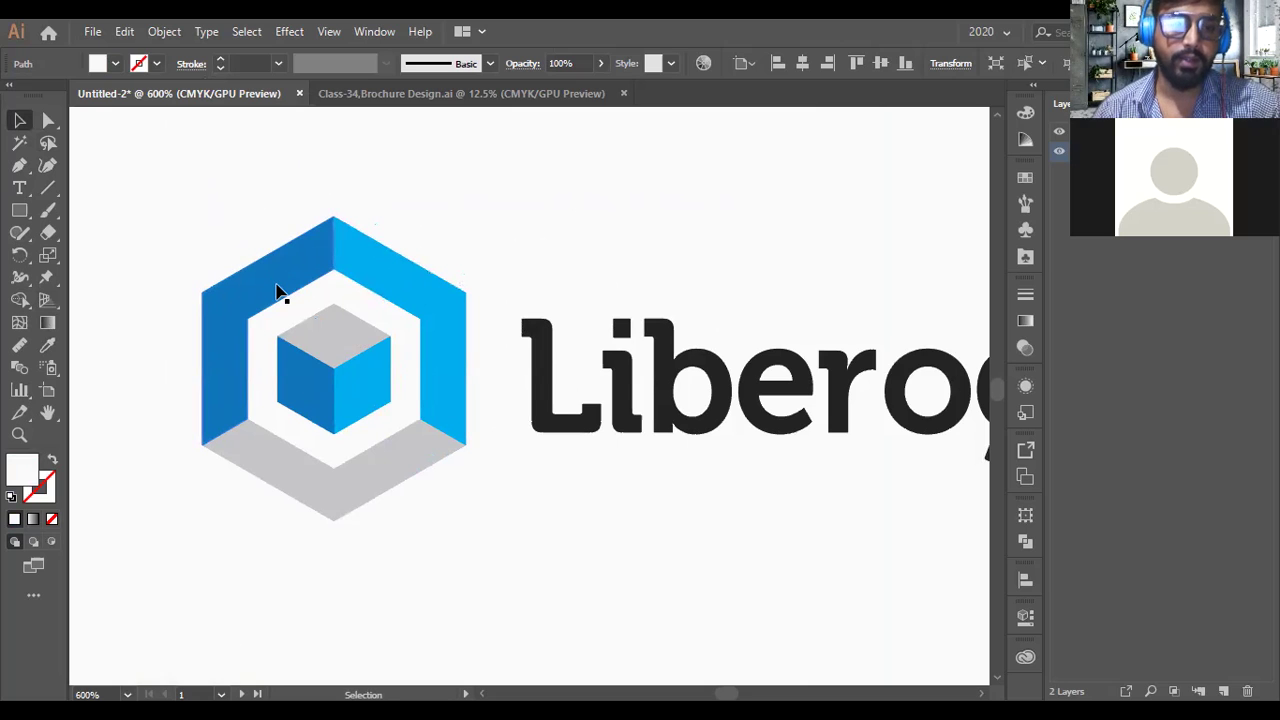
Ungroup the Liberogo logo so the wordmark is separate from the hexagon icon.
{"action": "scroll", "coordinate": [284, 292], "scroll_direction": "down", "scroll_amount": 2}
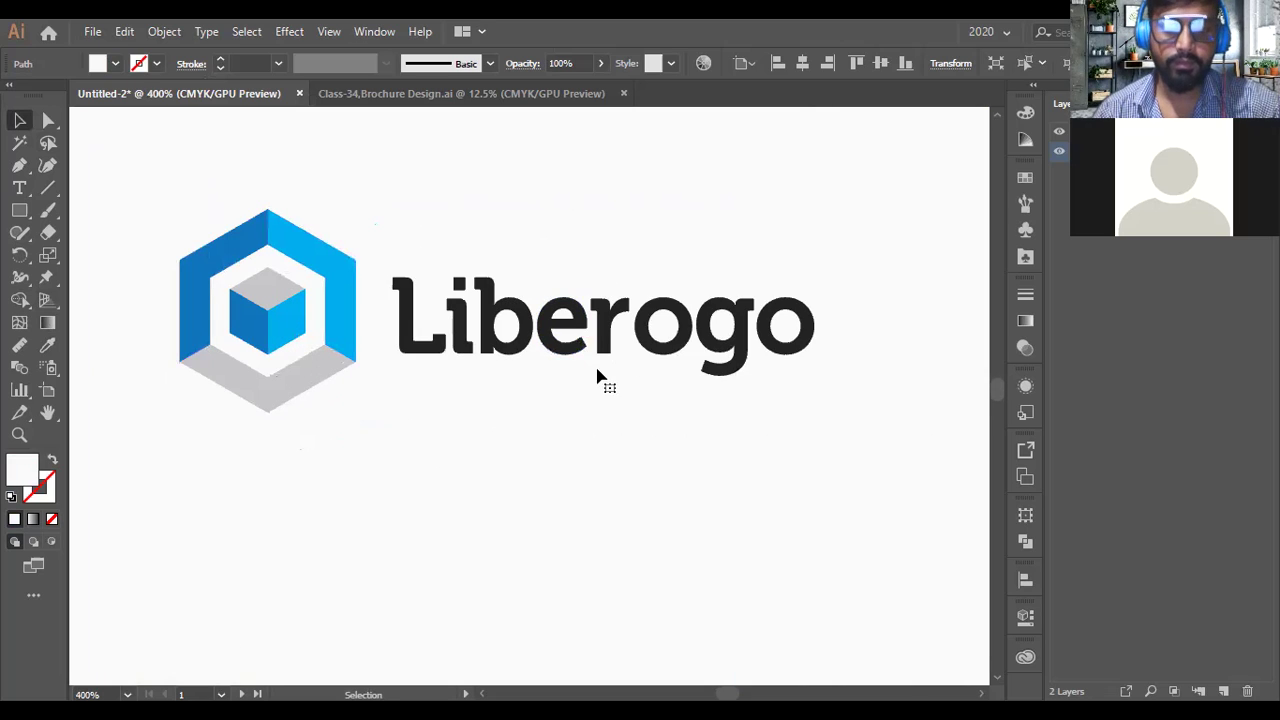
{"action": "left_click", "coordinate": [589, 338]}
{"action": "right_click", "coordinate": [589, 338]}
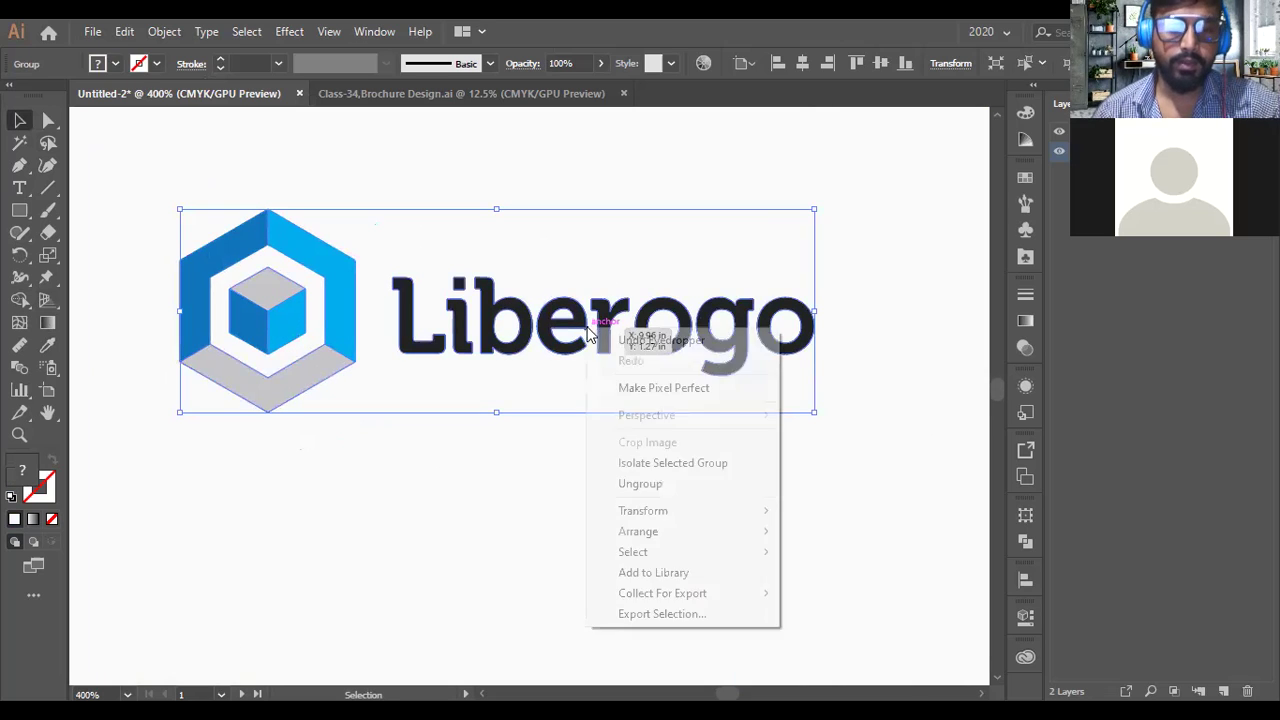
{"action": "left_click", "coordinate": [630, 484]}
{"action": "left_click", "coordinate": [625, 487]}
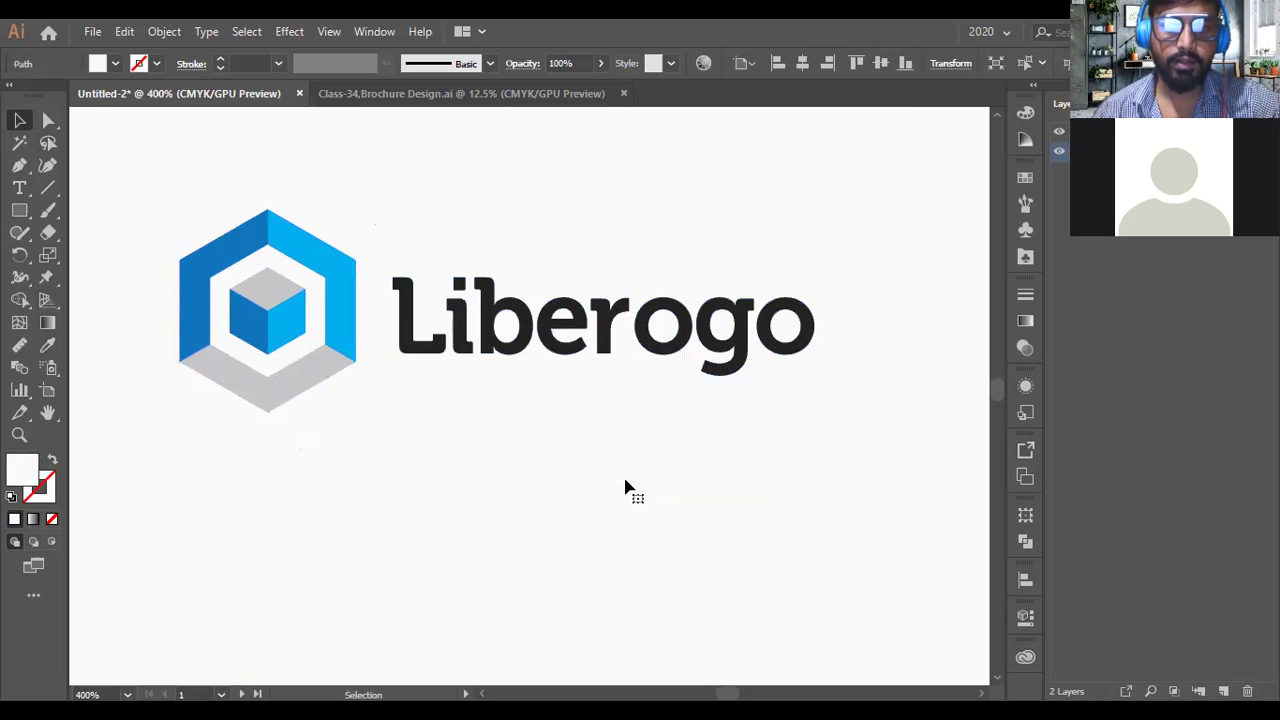
Sample the icon's dark blue and light blue for the Liberogo wordmark, settling on the light gray of the hexagon's lower section.
{"action": "left_click", "coordinate": [603, 360]}
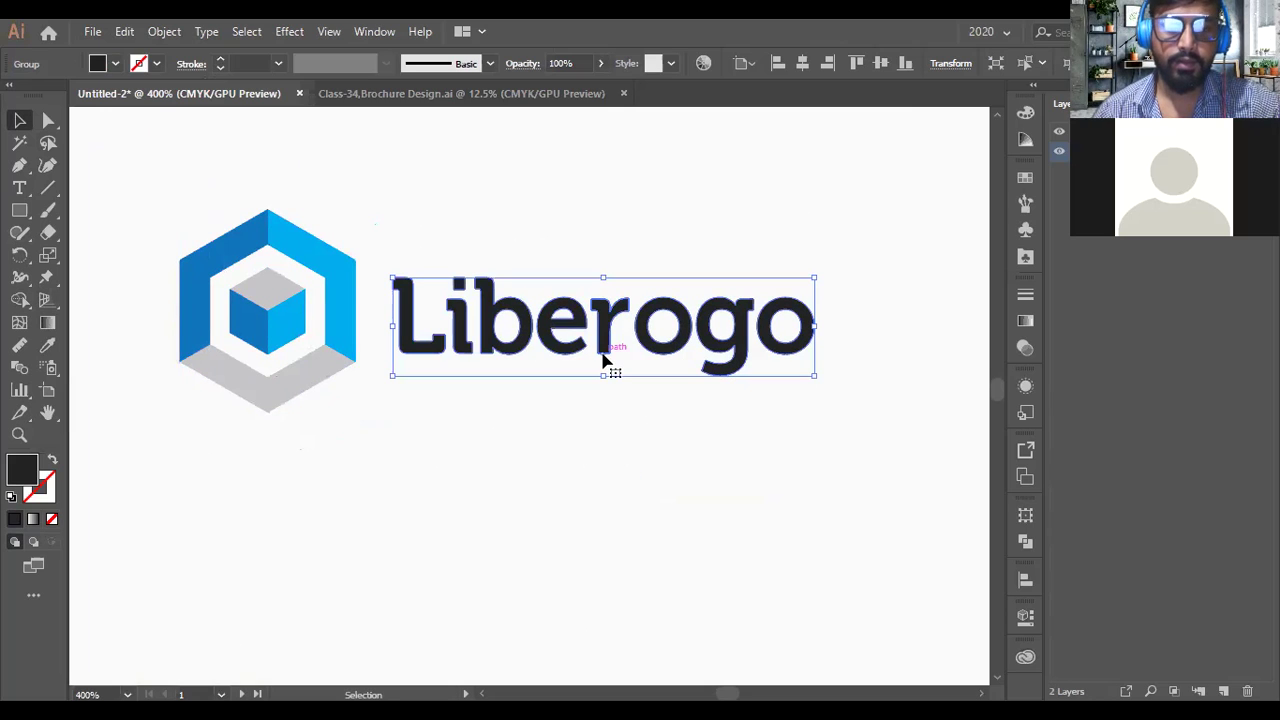
{"action": "left_click", "coordinate": [47, 345]}
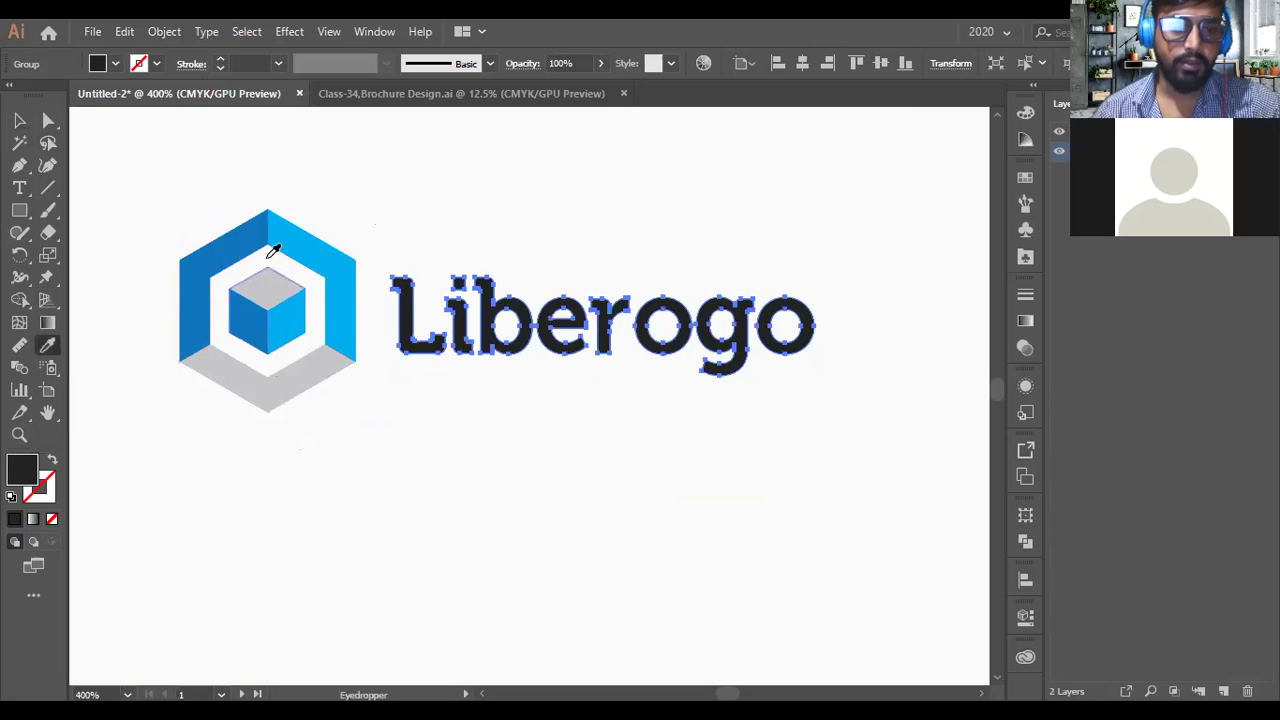
{"action": "left_click", "coordinate": [237, 258]}
{"action": "left_click", "coordinate": [337, 278]}
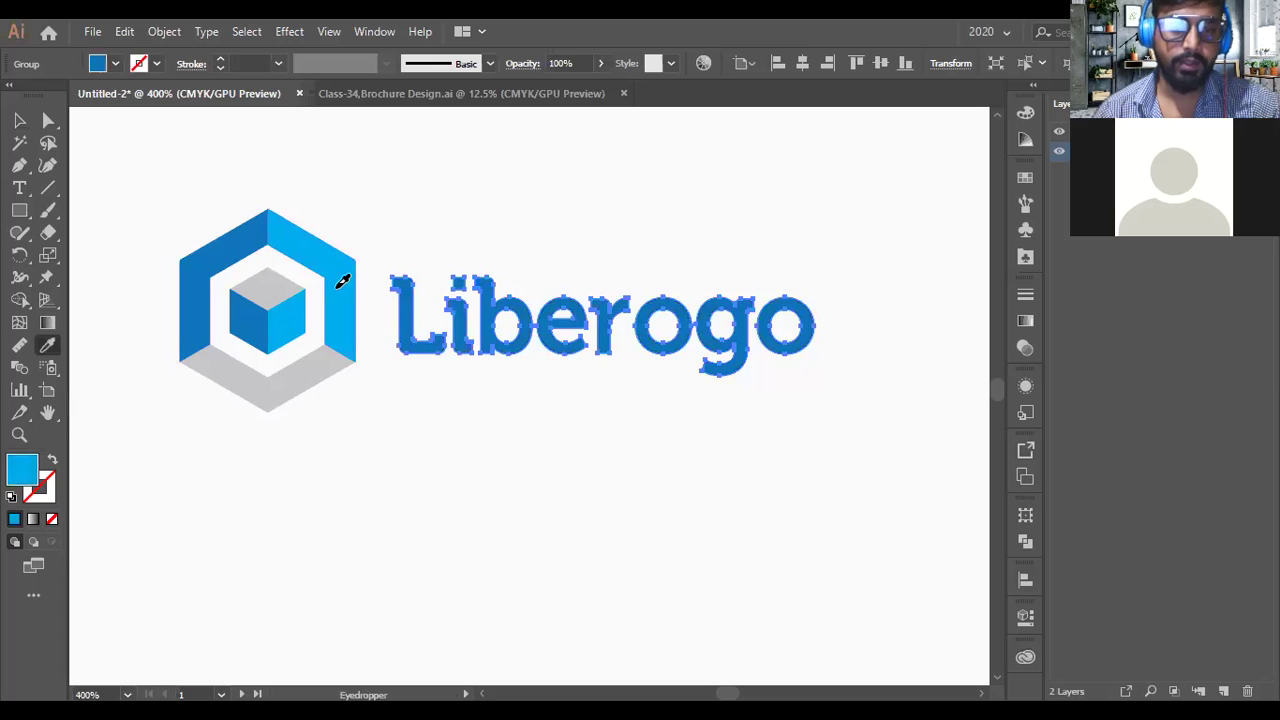
{"action": "left_click", "coordinate": [330, 358]}
{"action": "key", "text": "v"}
{"action": "left_click", "coordinate": [517, 360]}
{"action": "scroll", "coordinate": [523, 437], "scroll_direction": "down", "scroll_amount": 3}
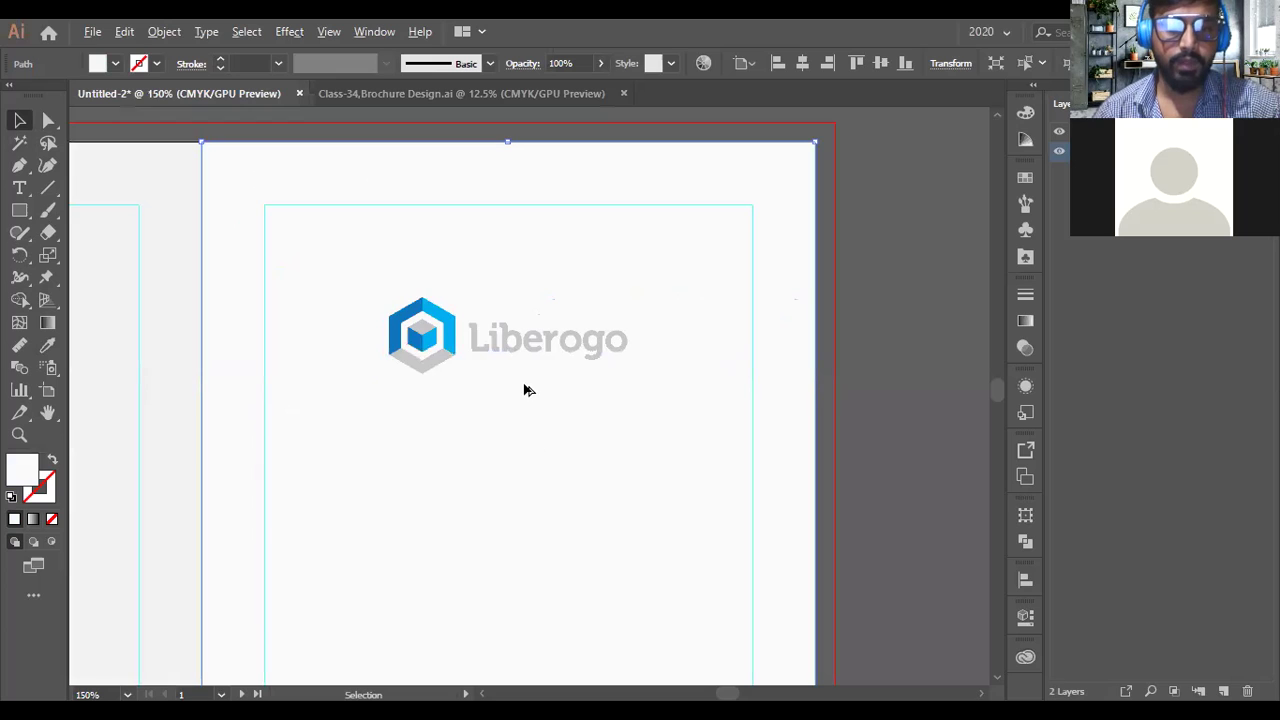
Darken the hexagon's lower gray section and the cube's top face to #a5a5a5.
{"action": "scroll", "coordinate": [525, 392], "scroll_direction": "up", "scroll_amount": 2}
{"action": "scroll", "coordinate": [365, 370], "scroll_direction": "up", "scroll_amount": 2}
{"action": "key", "text": "a"}
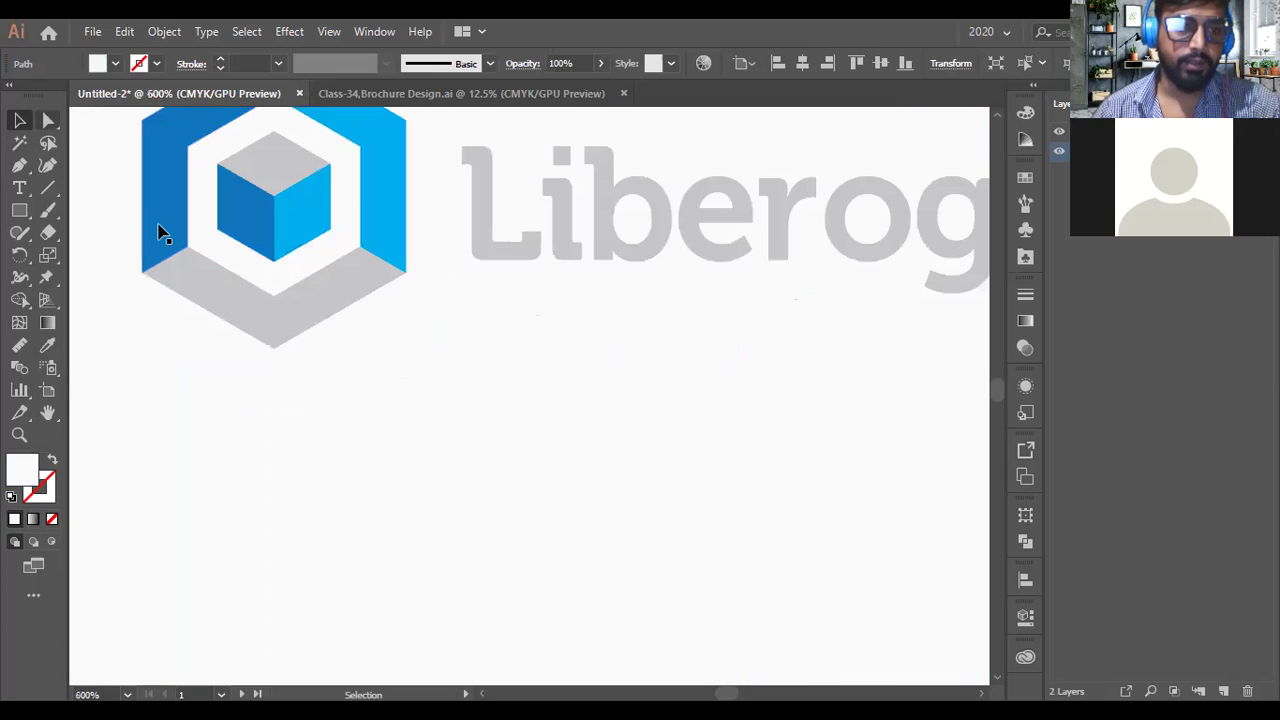
{"action": "left_click", "coordinate": [235, 318]}
{"action": "left_click", "coordinate": [266, 171], "text": "shift"}
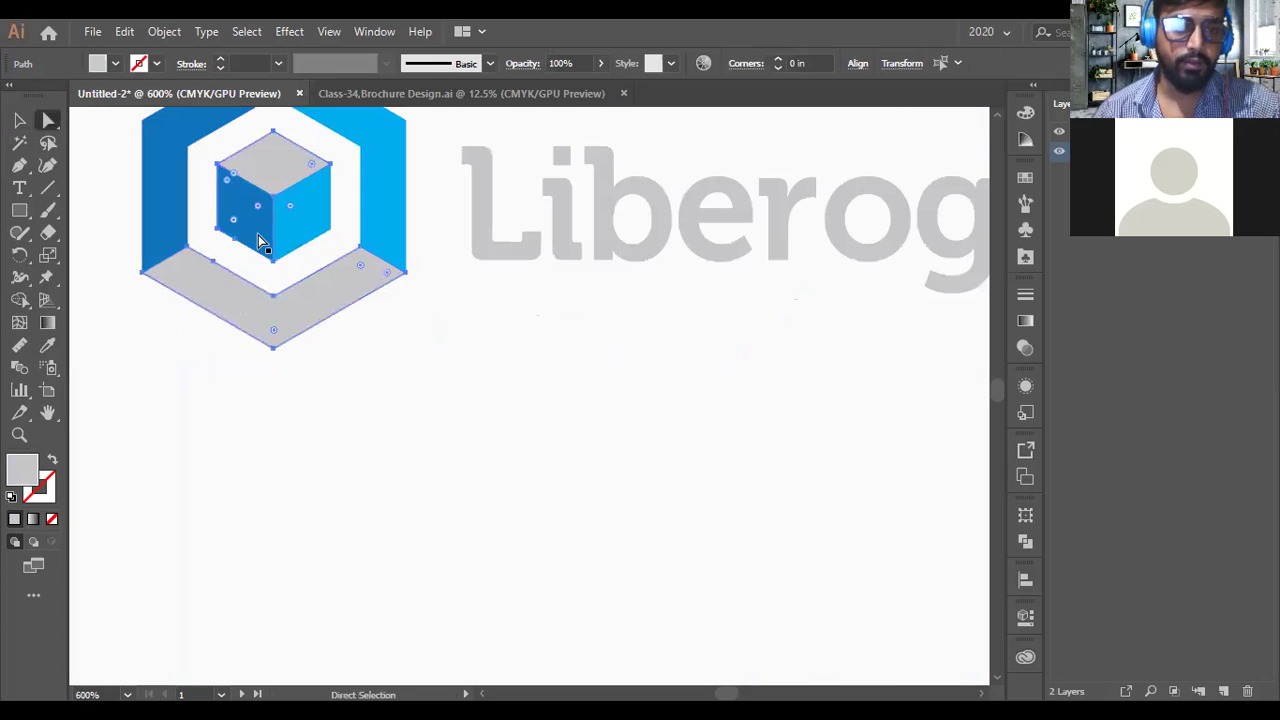
{"action": "double_click", "coordinate": [28, 474]}
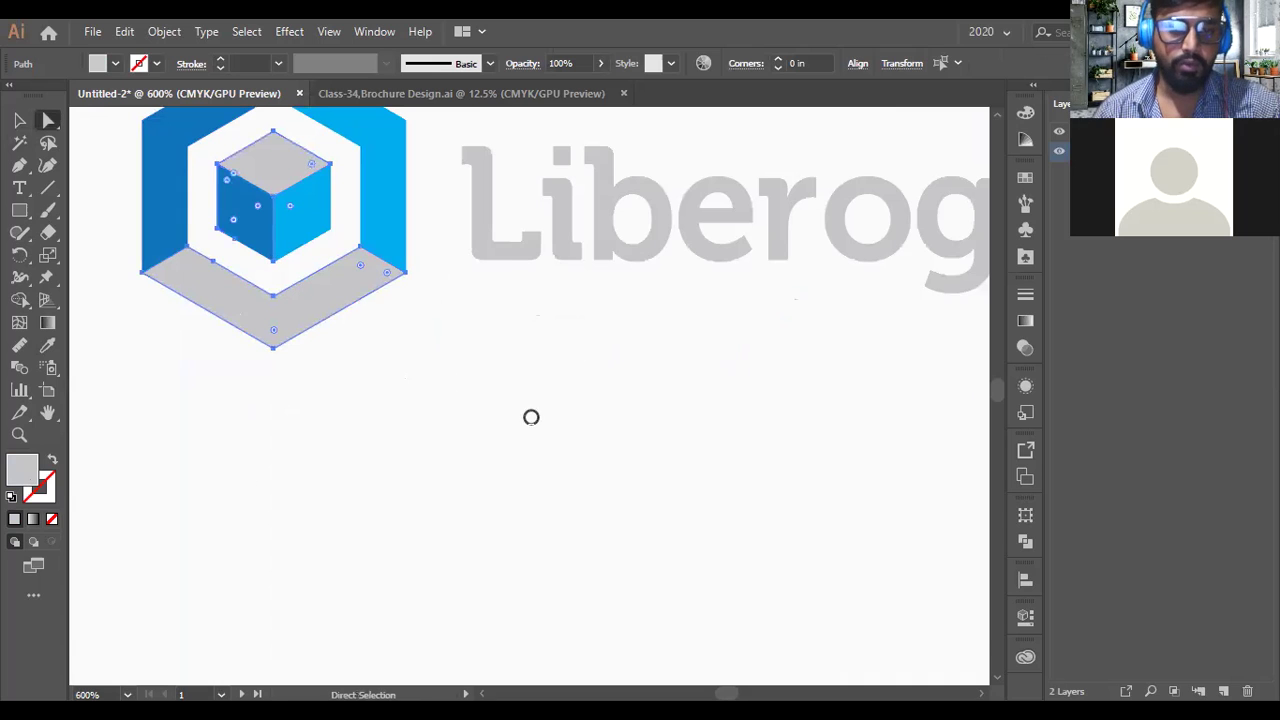
{"action": "left_click", "coordinate": [530, 408]}
{"action": "left_click", "coordinate": [975, 335]}
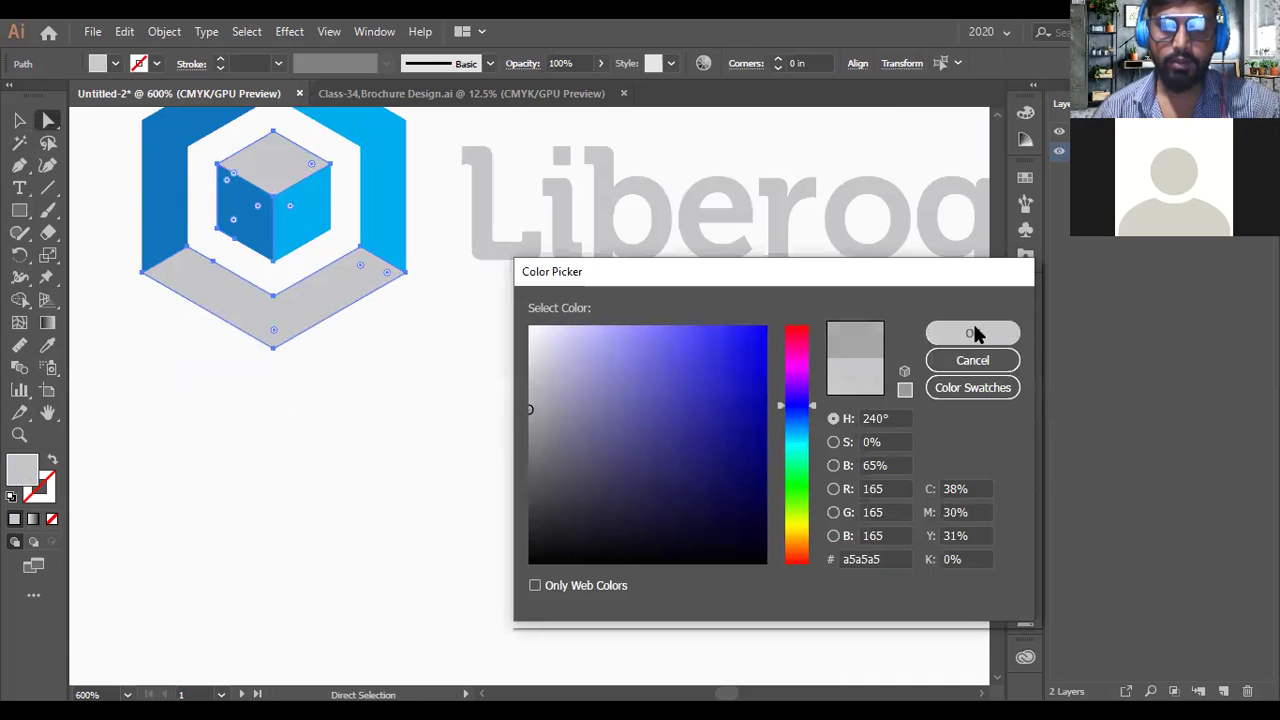
{"action": "key", "text": "v"}
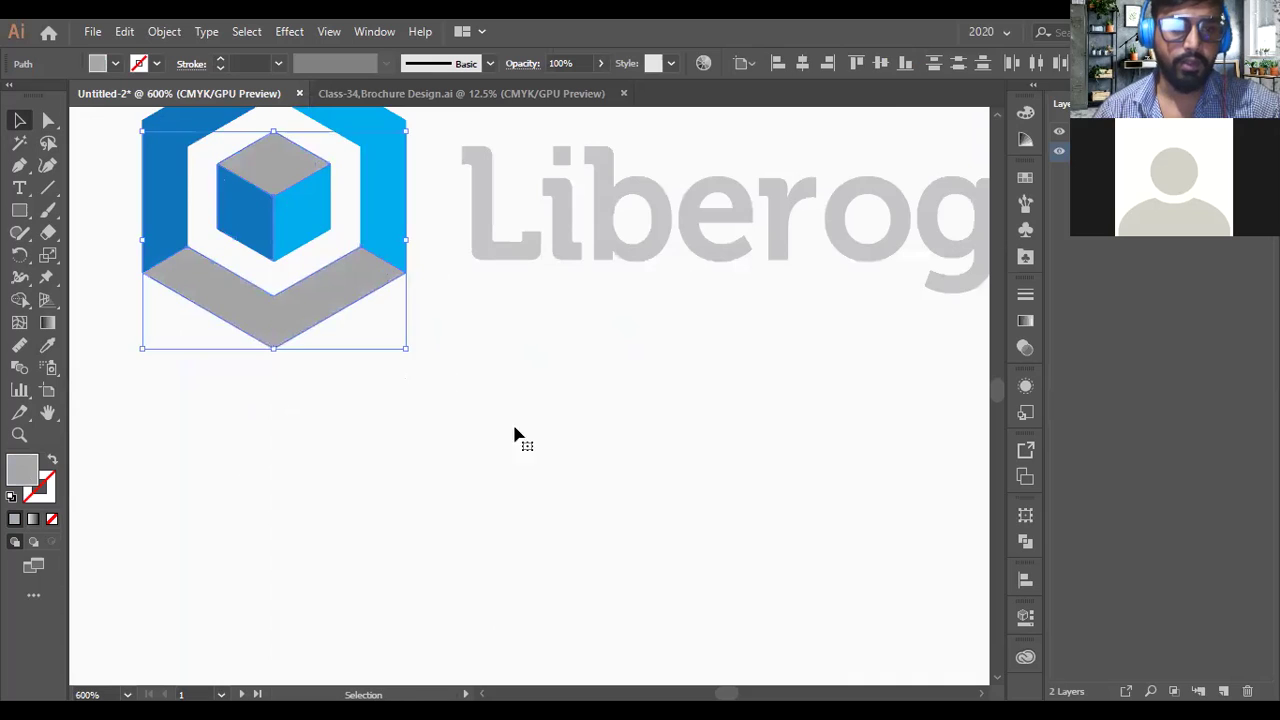
{"action": "left_click", "coordinate": [620, 431]}
Recolor the Liberogo wordmark by sampling the darker gray of the hexagon's lower section with the Eyedropper.
{"action": "scroll", "coordinate": [620, 431], "scroll_direction": "down", "scroll_amount": 2}
{"action": "scroll", "coordinate": [620, 431], "scroll_direction": "down", "scroll_amount": 1}
{"action": "left_click", "coordinate": [608, 366]}
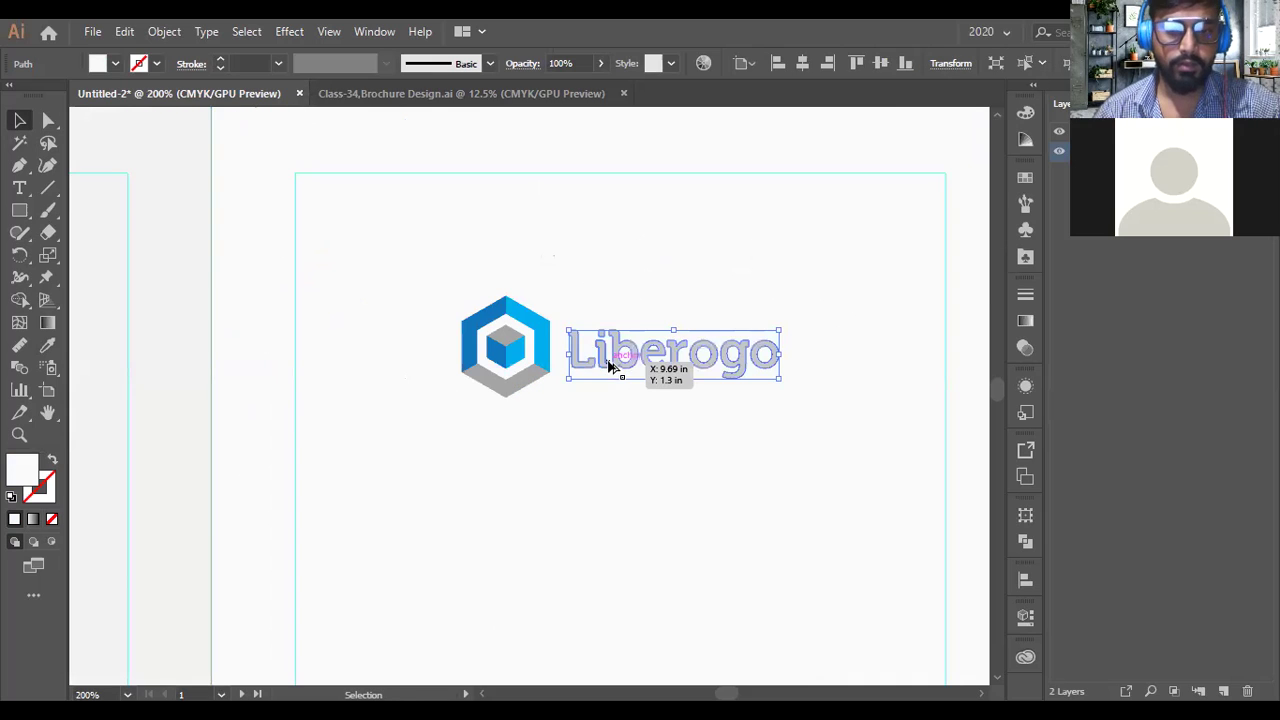
{"action": "key", "text": "ctrl+equal"}
{"action": "key", "text": "ctrl+equal"}
{"action": "key", "text": "ctrl+equal"}
{"action": "left_click", "coordinate": [47, 345]}
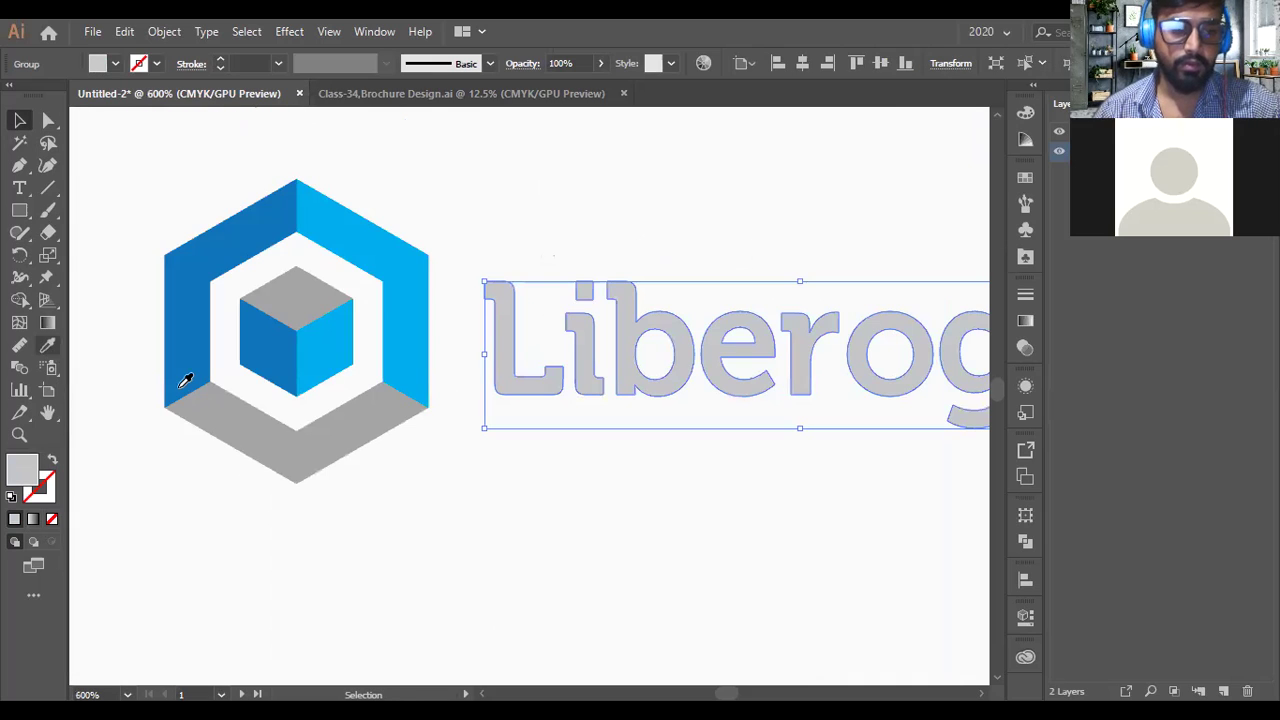
{"action": "left_click", "coordinate": [211, 413]}
{"action": "key", "text": "a"}
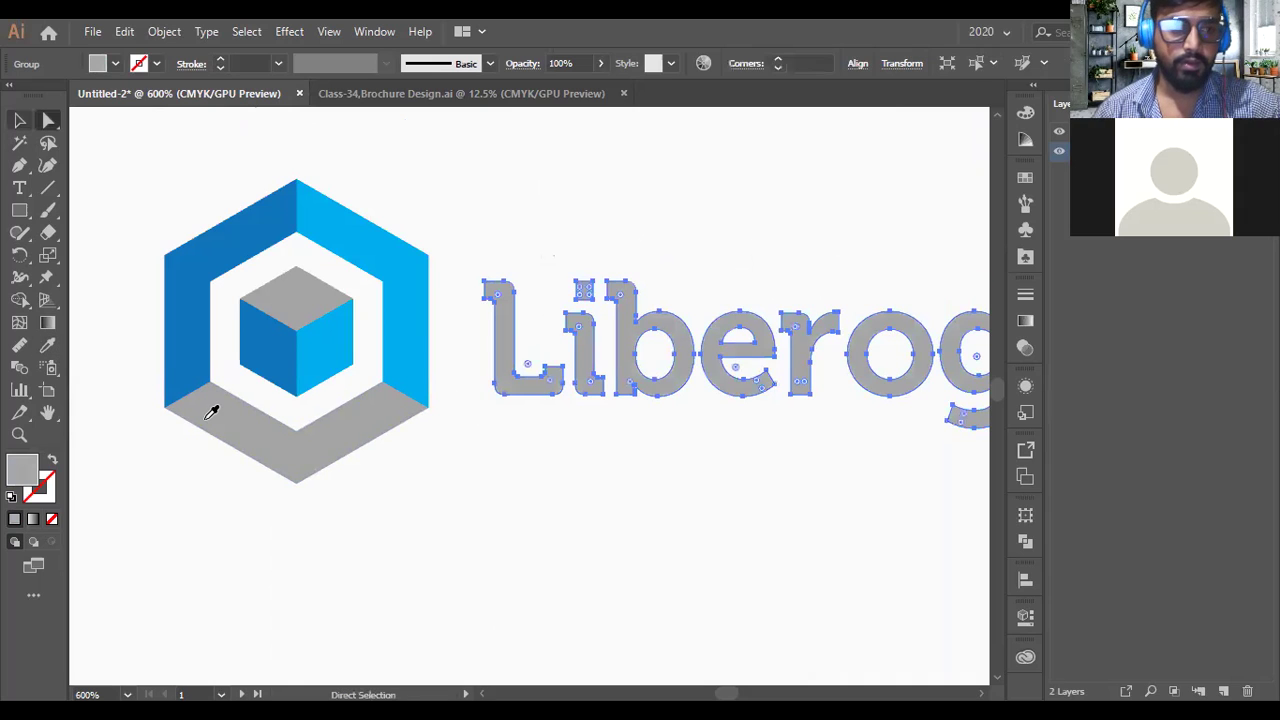
{"action": "key", "text": "v"}
{"action": "key", "text": "a"}
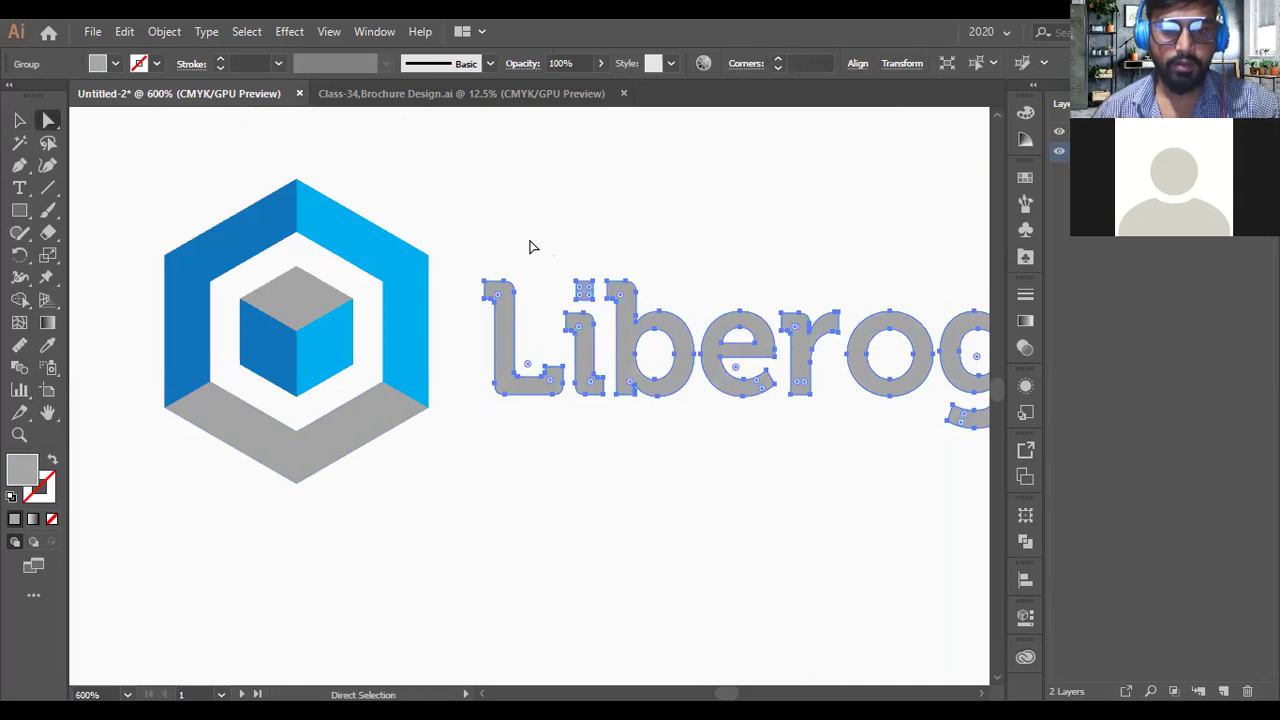
Recolor only the letters "ogo" of the wordmark, trying the hexagon's dark blue and settling on its light blue.
{"action": "scroll", "coordinate": [530, 250], "scroll_direction": "down", "scroll_amount": 1}
{"action": "left_click", "coordinate": [617, 358]}
{"action": "left_click_drag", "start_coordinate": [968, 390], "coordinate": [867, 386]}
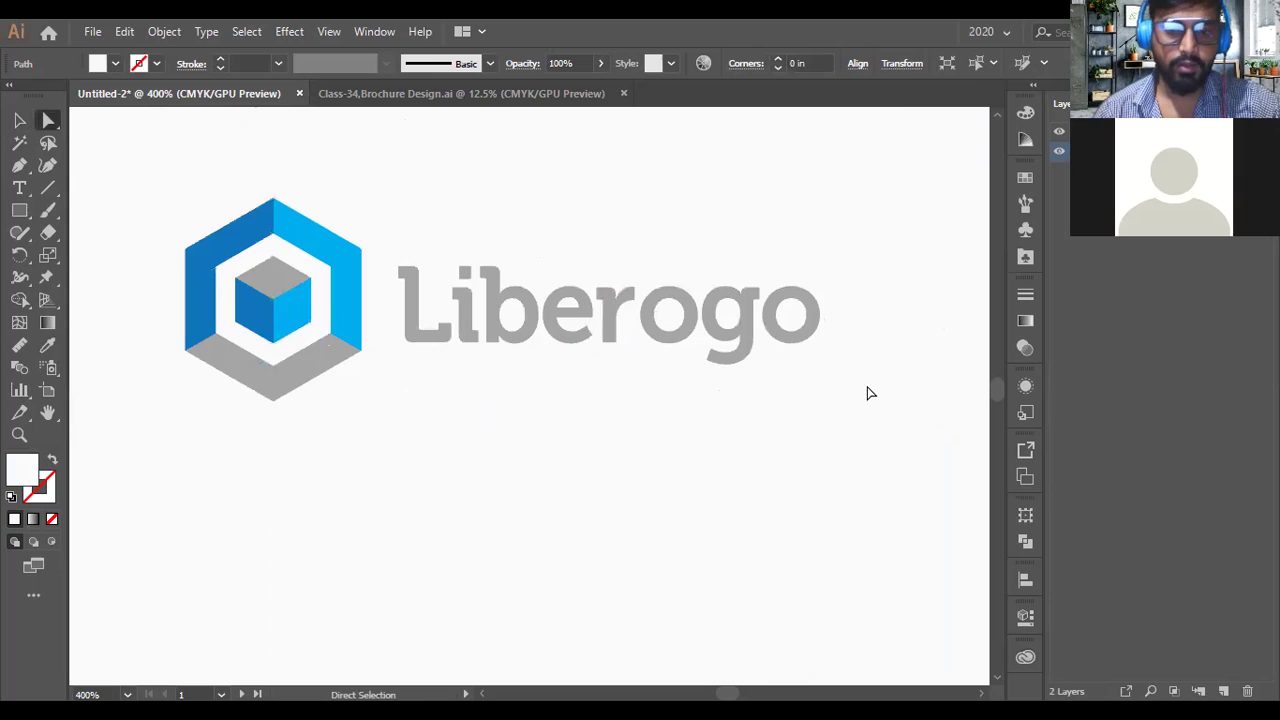
{"action": "left_click_drag", "start_coordinate": [738, 314], "coordinate": [732, 318]}
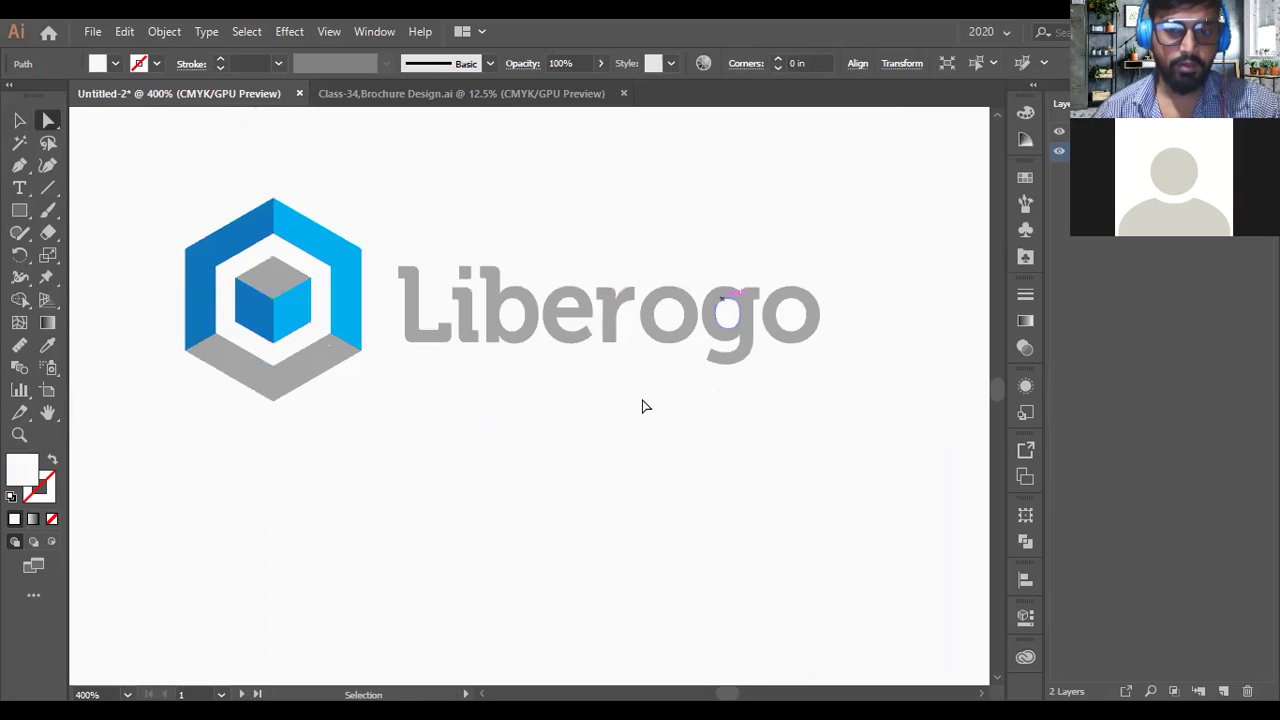
{"action": "scroll", "coordinate": [629, 340], "scroll_direction": "down", "scroll_amount": 4}
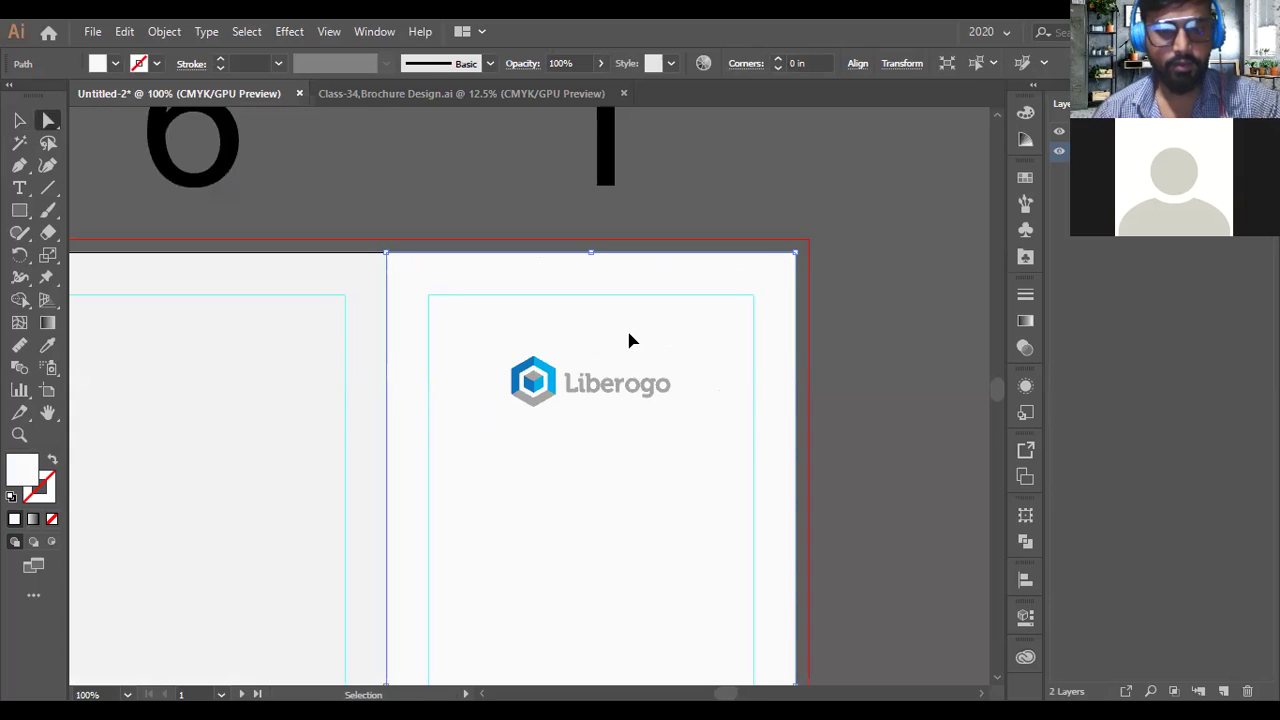
{"action": "left_click", "coordinate": [617, 309]}
{"action": "scroll", "coordinate": [617, 309], "scroll_direction": "up", "scroll_amount": 4}
{"action": "left_click_drag", "start_coordinate": [787, 395], "coordinate": [636, 302]}
{"action": "left_click", "coordinate": [47, 345]}
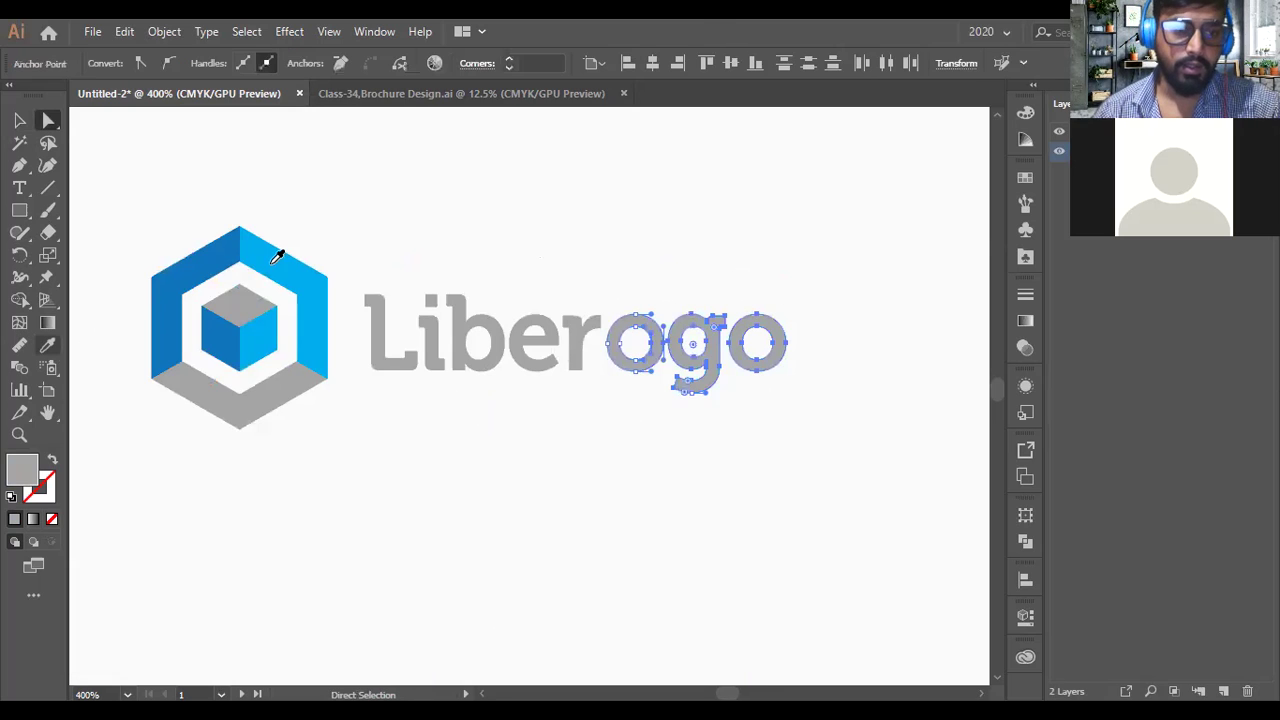
{"action": "left_click", "coordinate": [214, 258]}
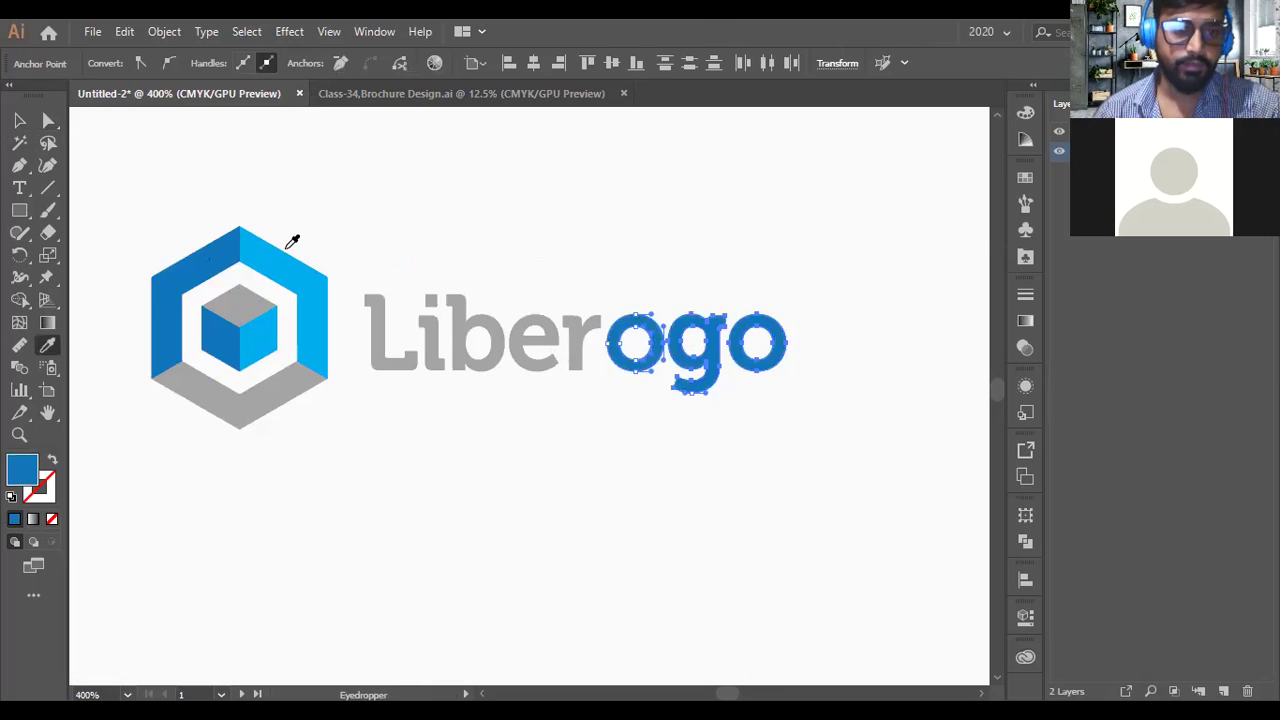
{"action": "left_click", "coordinate": [279, 263]}
{"action": "key", "text": "ctrl"}
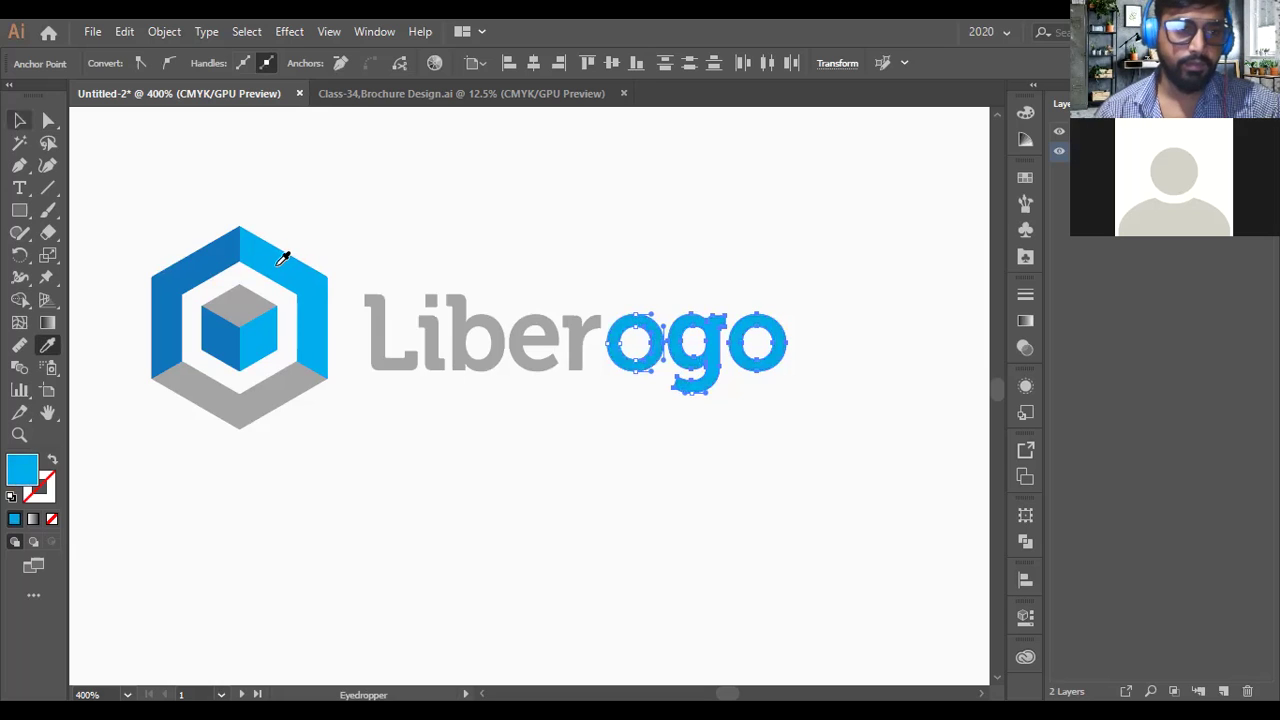
{"action": "key", "text": "v"}
{"action": "left_click", "coordinate": [603, 418]}
Move the Liberogo wordmark beneath the hexagon icon, centered under it.
{"action": "scroll", "coordinate": [600, 418], "scroll_direction": "down", "scroll_amount": 2}
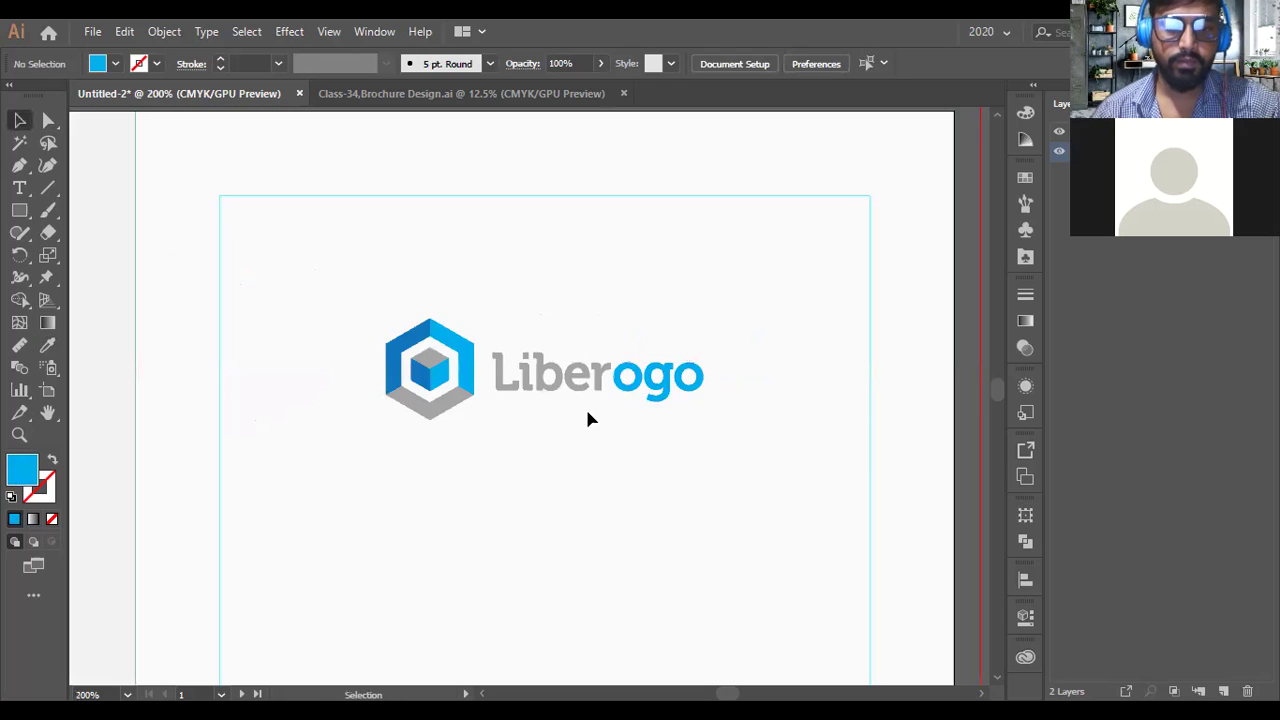
{"action": "scroll", "coordinate": [570, 425], "scroll_direction": "up", "scroll_amount": 1}
{"action": "key", "text": "ctrl+a"}
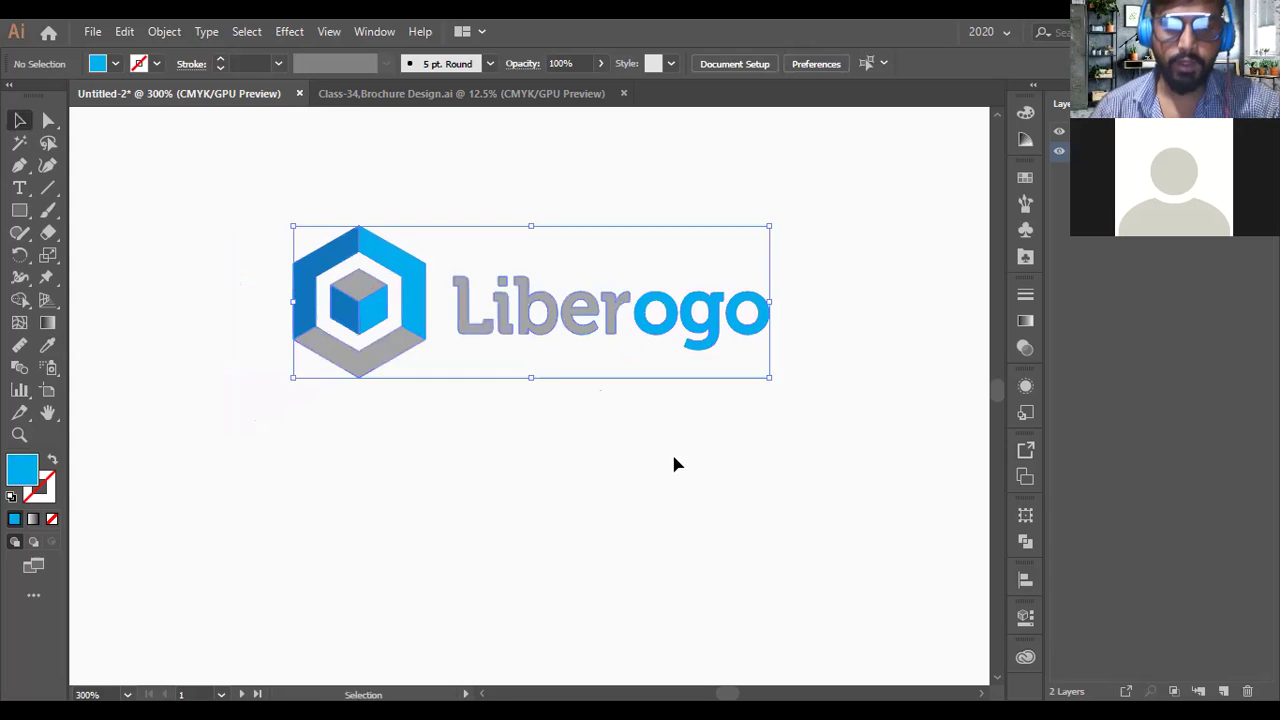
{"action": "left_click", "coordinate": [664, 462]}
{"action": "scroll", "coordinate": [677, 371], "scroll_direction": "down", "scroll_amount": 2}
{"action": "left_click_drag", "start_coordinate": [638, 410], "coordinate": [591, 510]}
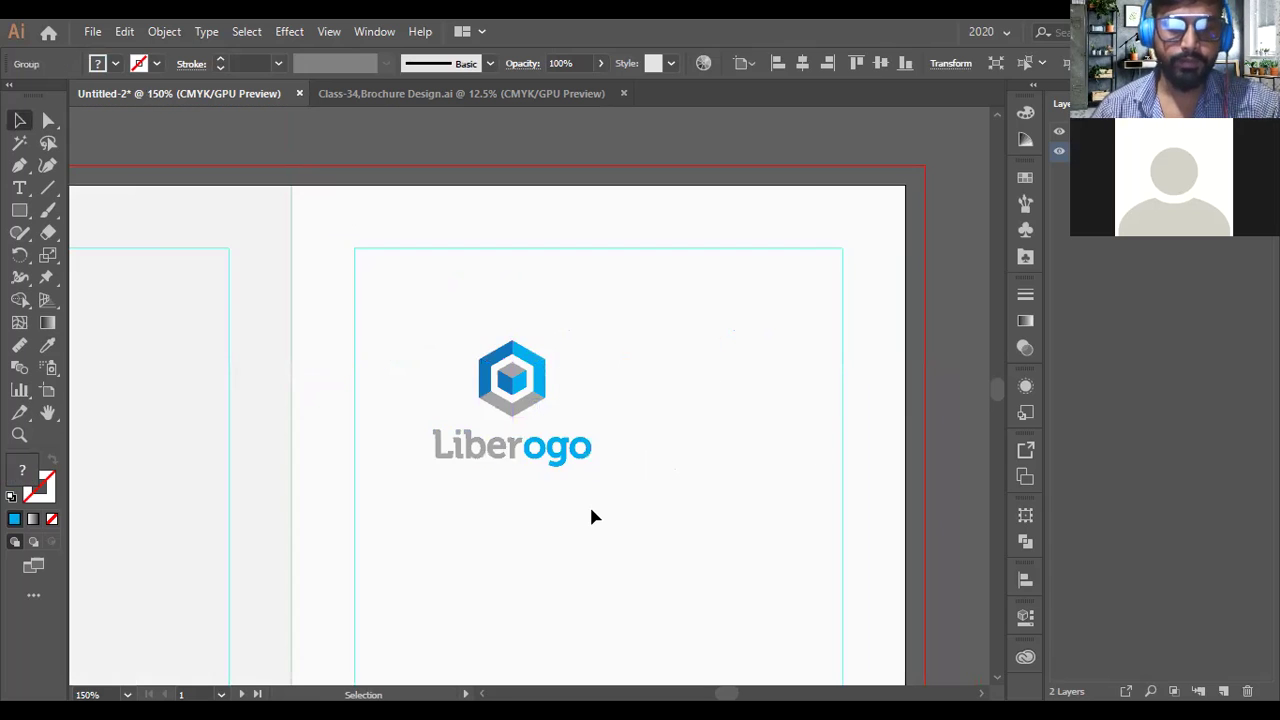
{"action": "left_click", "coordinate": [590, 511]}
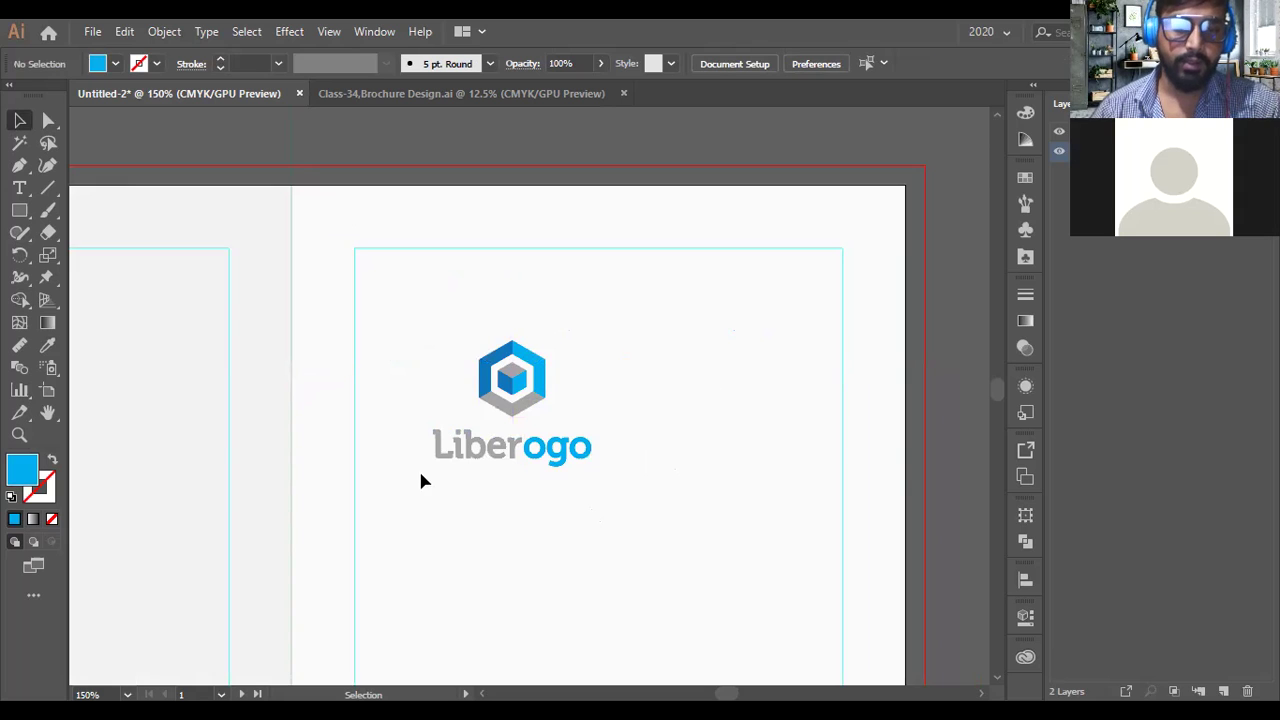
Draw a horizontal line across the L from the top corner of the i's stem and split the L there with Shape Builder.
{"action": "scroll", "coordinate": [457, 466], "scroll_direction": "up", "scroll_amount": 5}
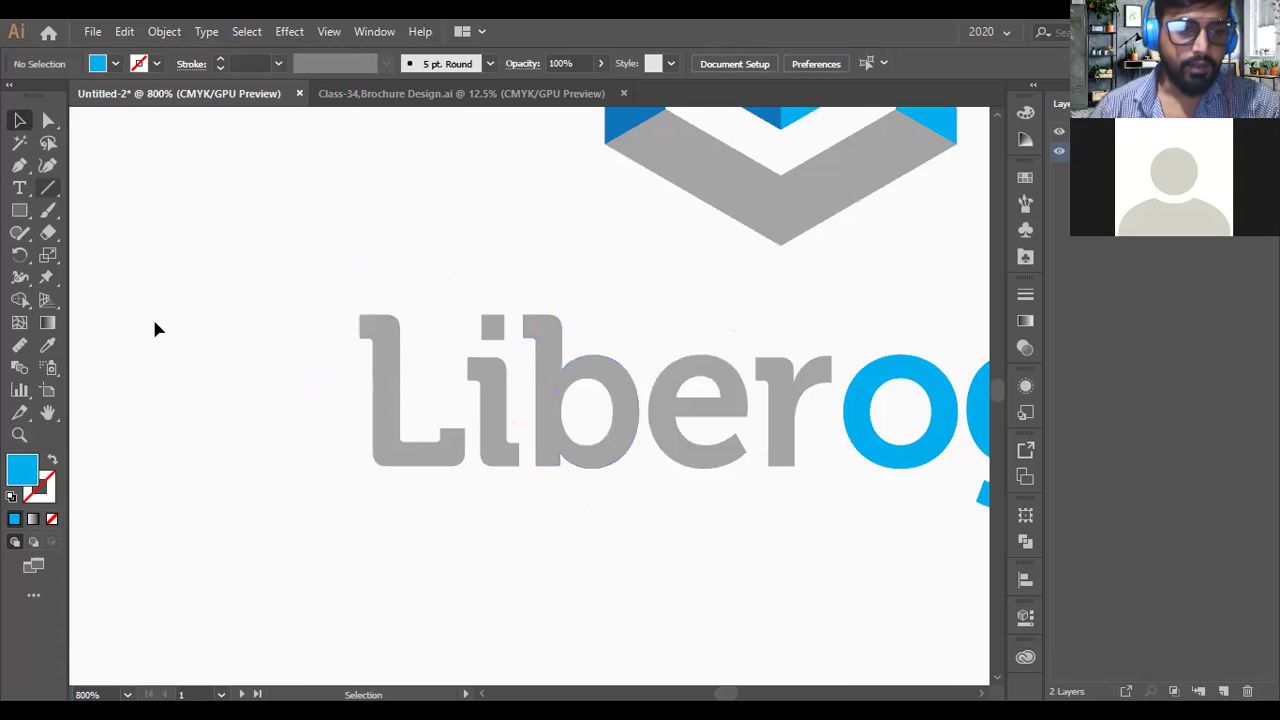
{"action": "key", "text": "backslash"}
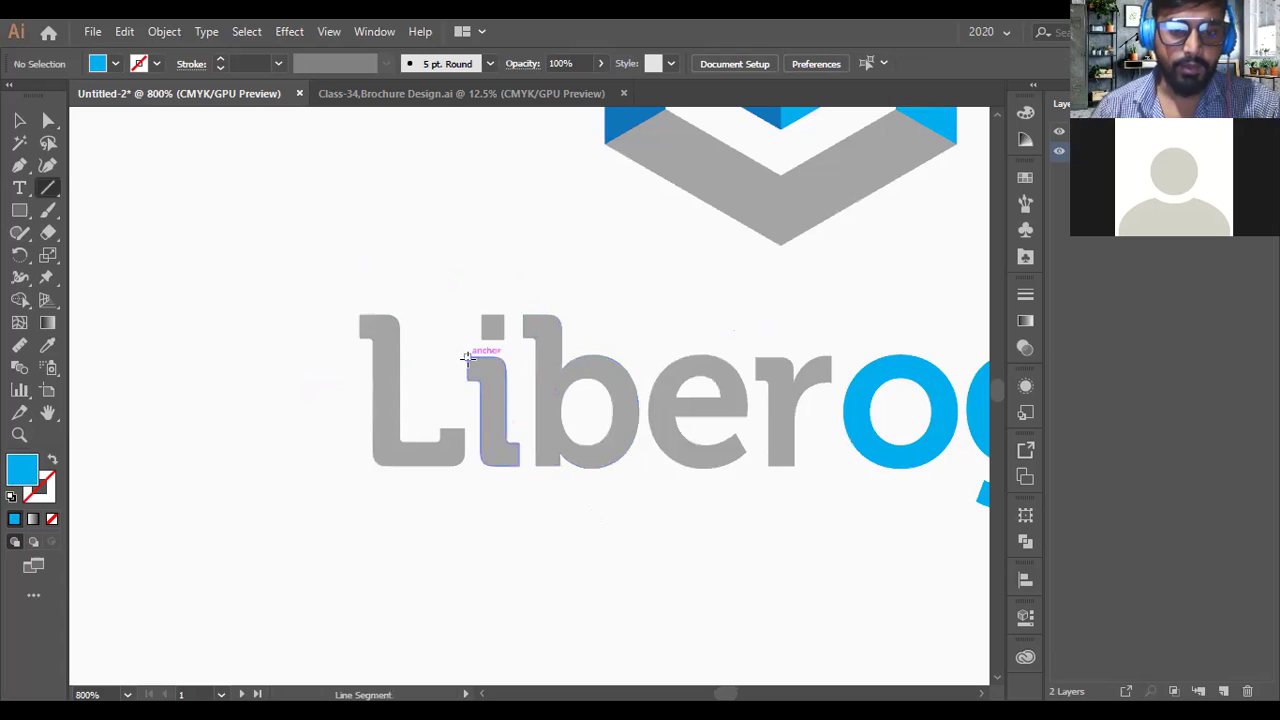
{"action": "left_click_drag", "start_coordinate": [467, 356], "coordinate": [318, 348]}
{"action": "key", "text": "v"}
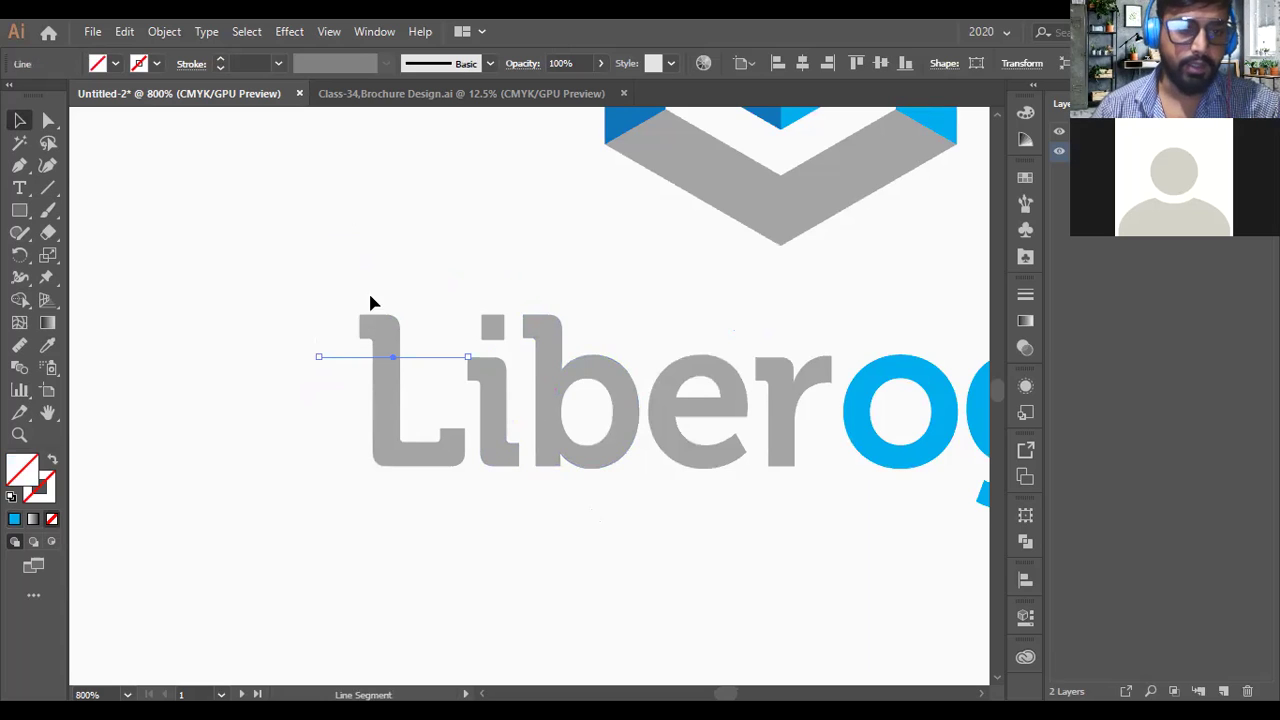
{"action": "left_click", "coordinate": [379, 339], "text": "shift"}
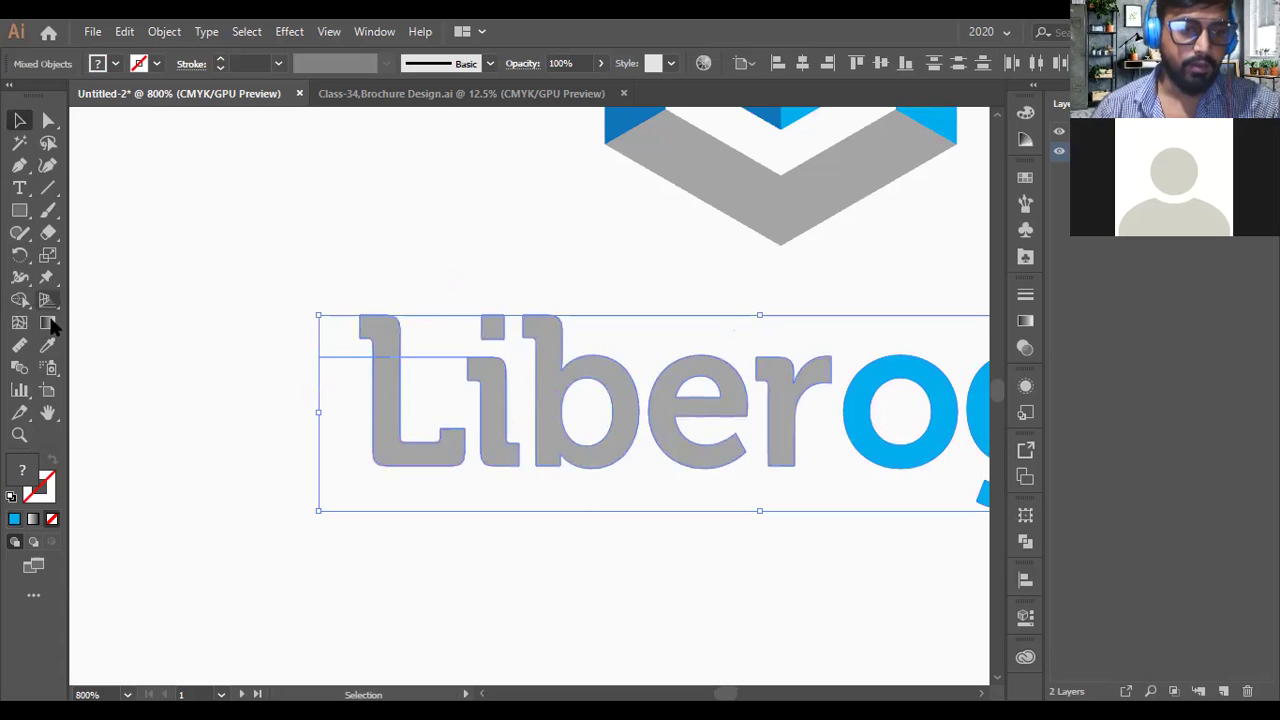
{"action": "key", "text": "shift+m"}
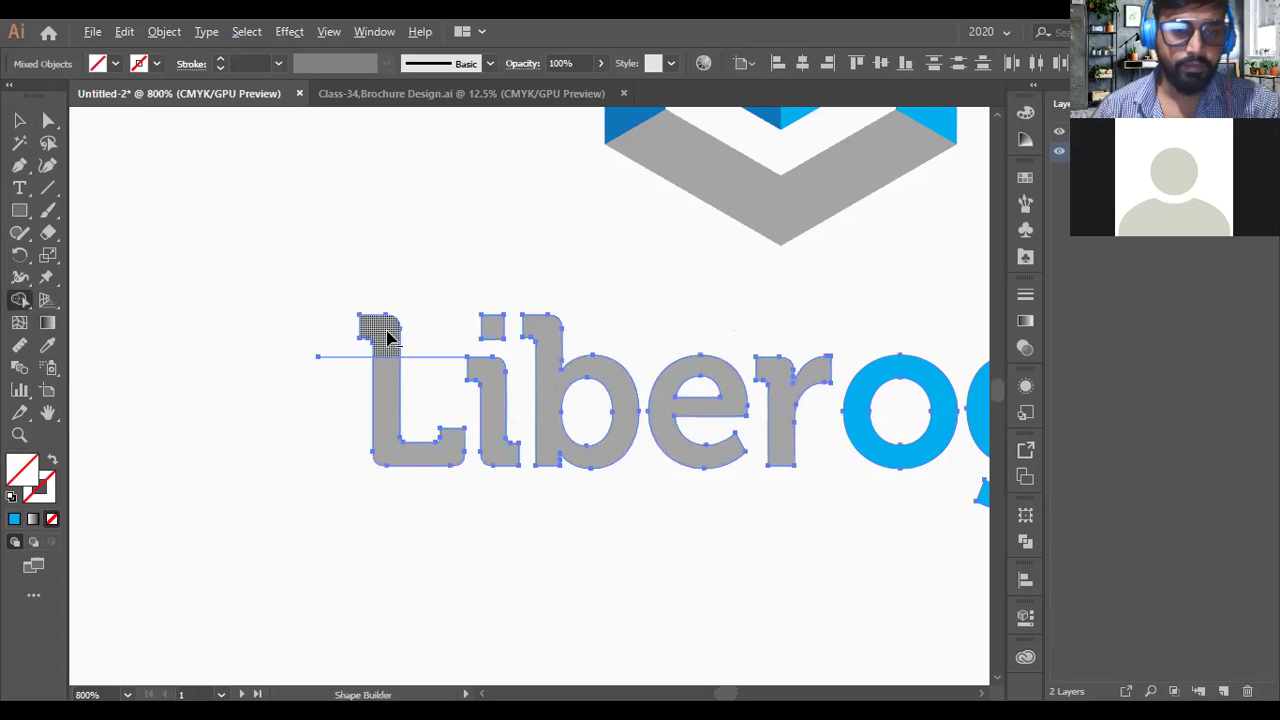
{"action": "scroll", "coordinate": [334, 364], "scroll_direction": "down", "scroll_amount": 3}
Move the cut-off upper piece of the L below the wordmark.
{"action": "key", "text": "v"}
{"action": "left_click", "coordinate": [375, 421]}
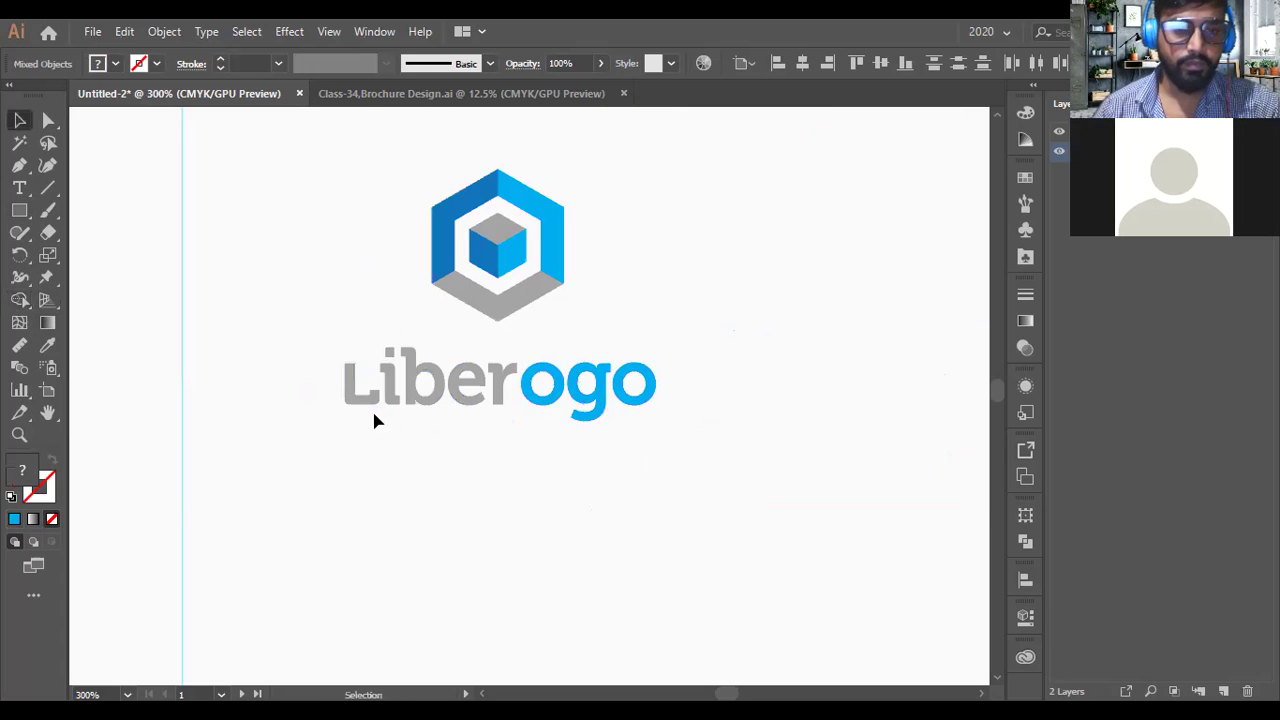
{"action": "left_click", "coordinate": [390, 492]}
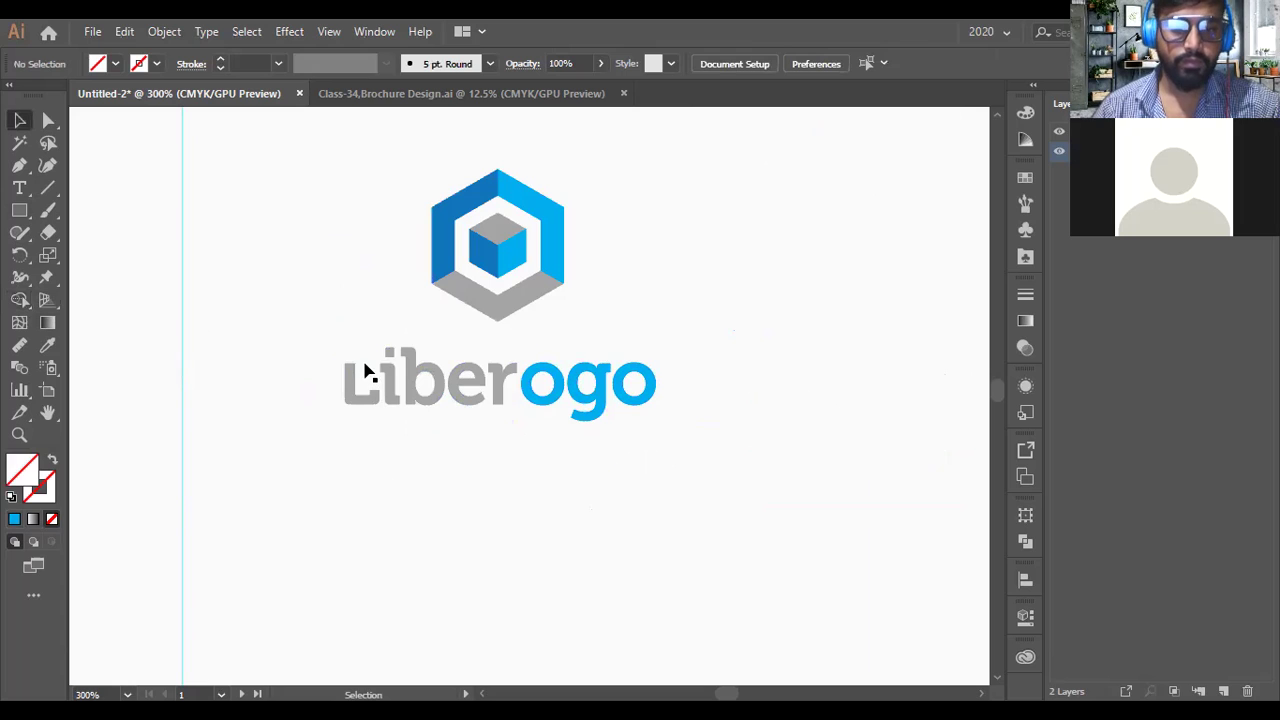
{"action": "left_click_drag", "start_coordinate": [372, 521], "coordinate": [371, 523]}
{"action": "scroll", "coordinate": [373, 521], "scroll_direction": "down", "scroll_amount": 2}
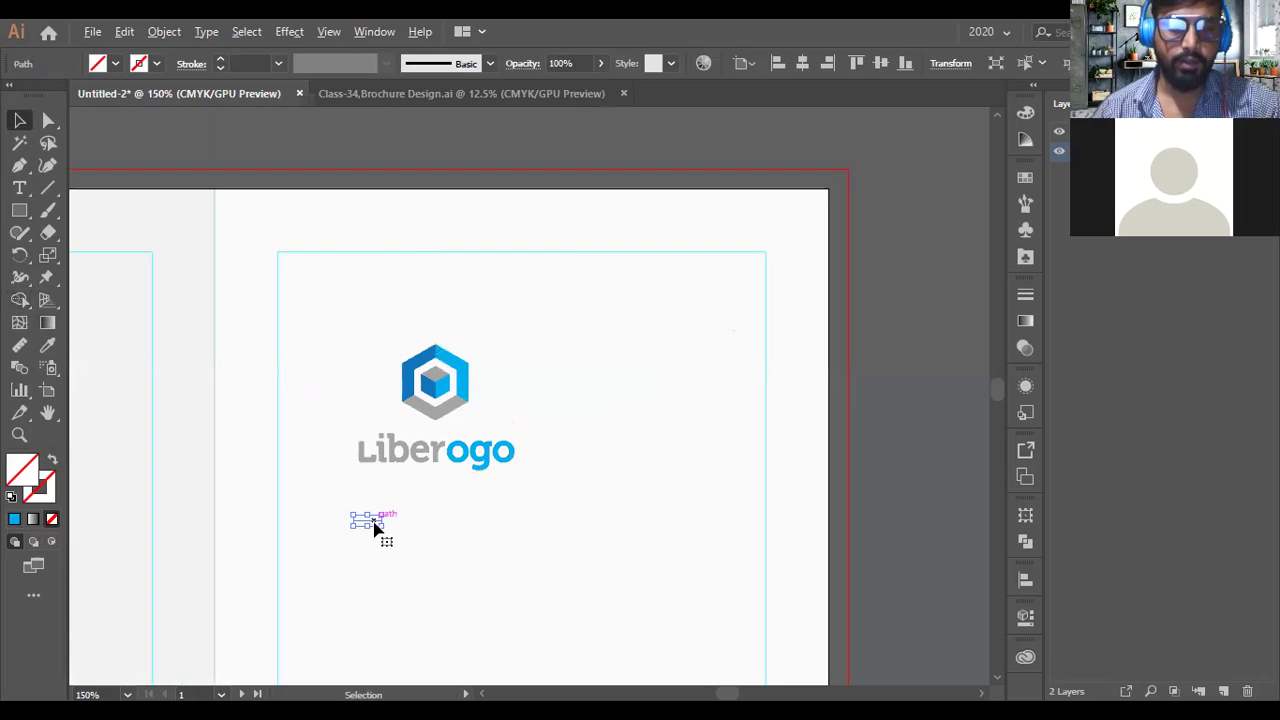
{"action": "key", "text": "Up"}
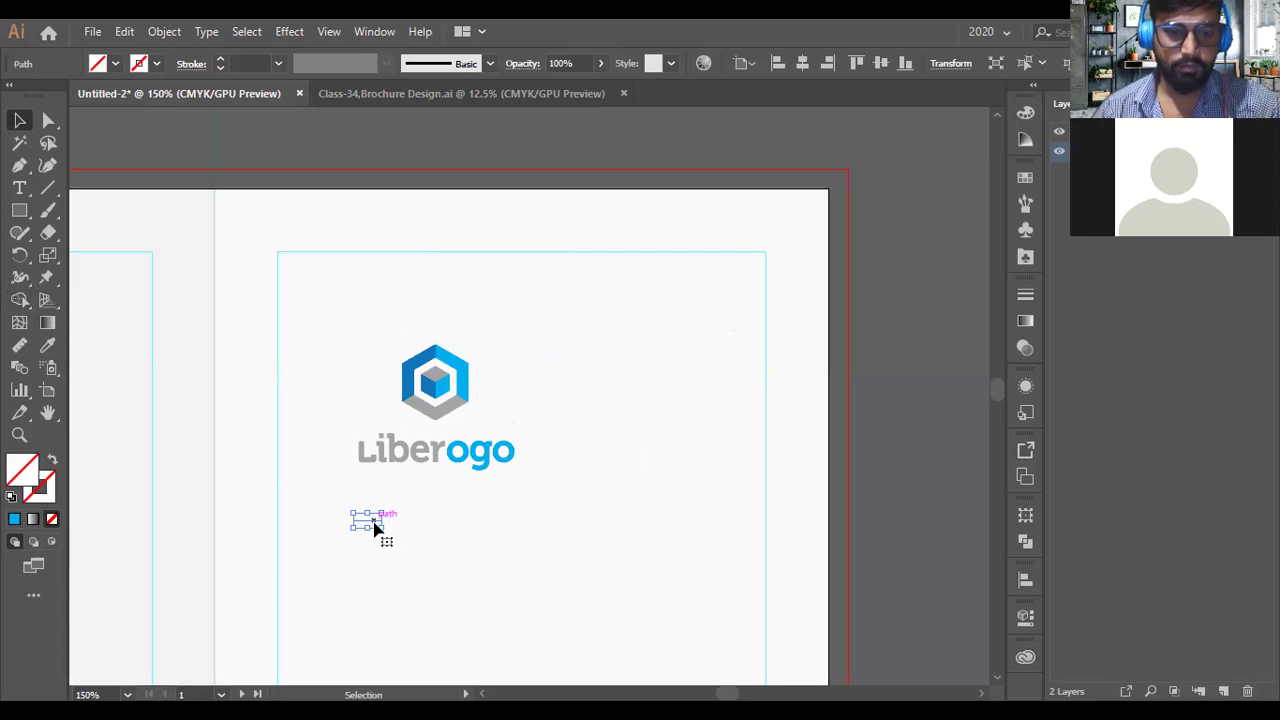
{"action": "left_click", "coordinate": [335, 460]}
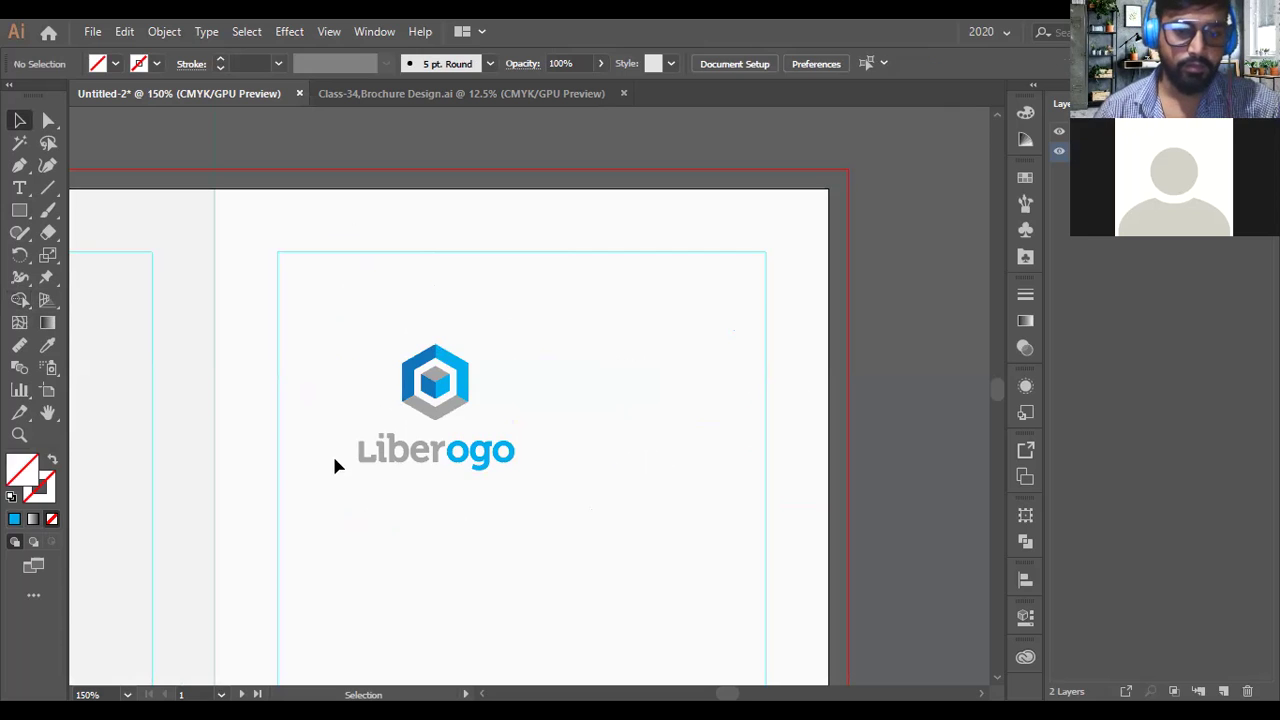
Stretch the left serif of the i toward the shortened L by moving its end anchor points.
{"action": "scroll", "coordinate": [441, 370], "scroll_direction": "up", "scroll_amount": 4}
{"action": "scroll", "coordinate": [431, 400], "scroll_direction": "up", "scroll_amount": 2}
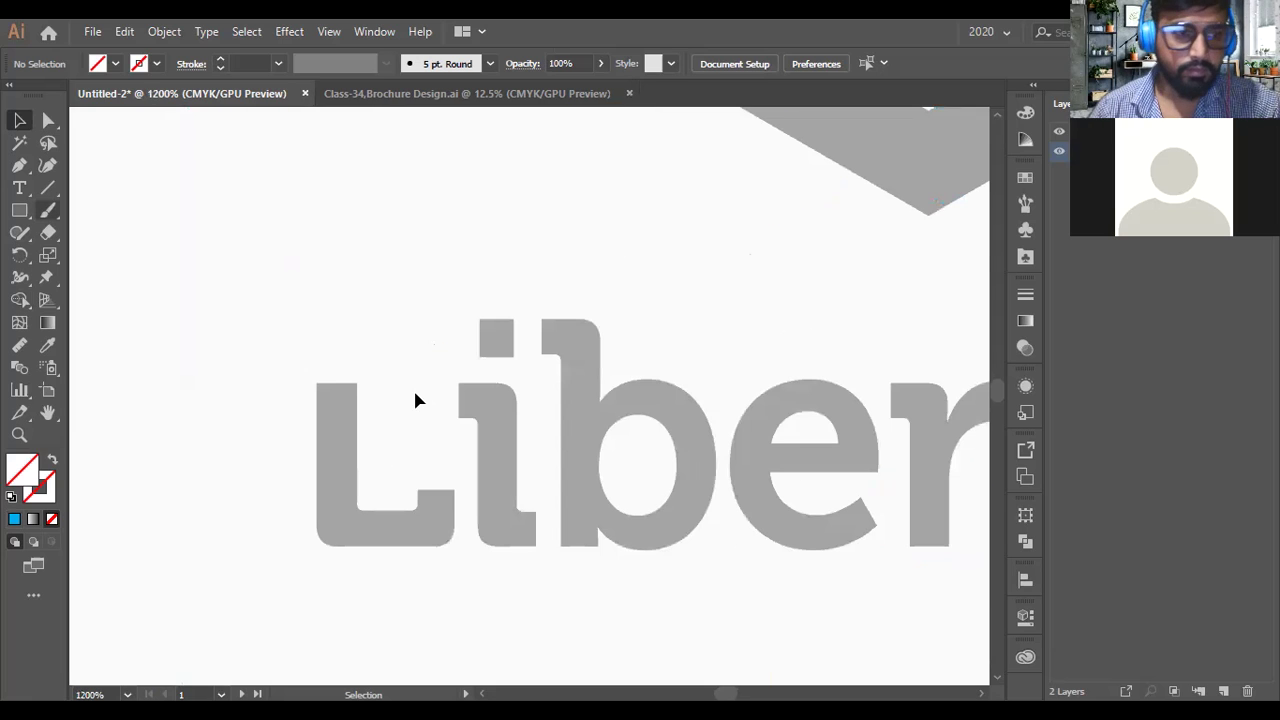
{"action": "key", "text": "a"}
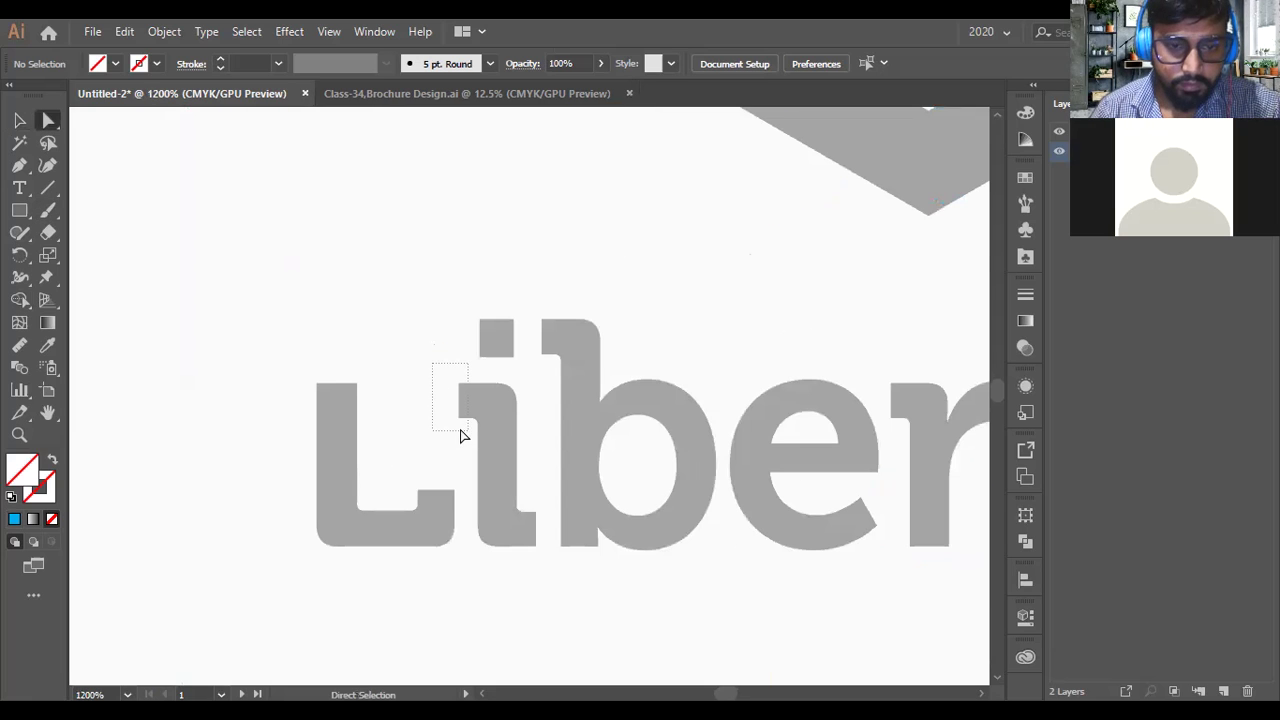
{"action": "left_click_drag", "start_coordinate": [460, 424], "coordinate": [400, 383]}
{"action": "scroll", "coordinate": [400, 383], "scroll_direction": "down", "scroll_amount": 3}
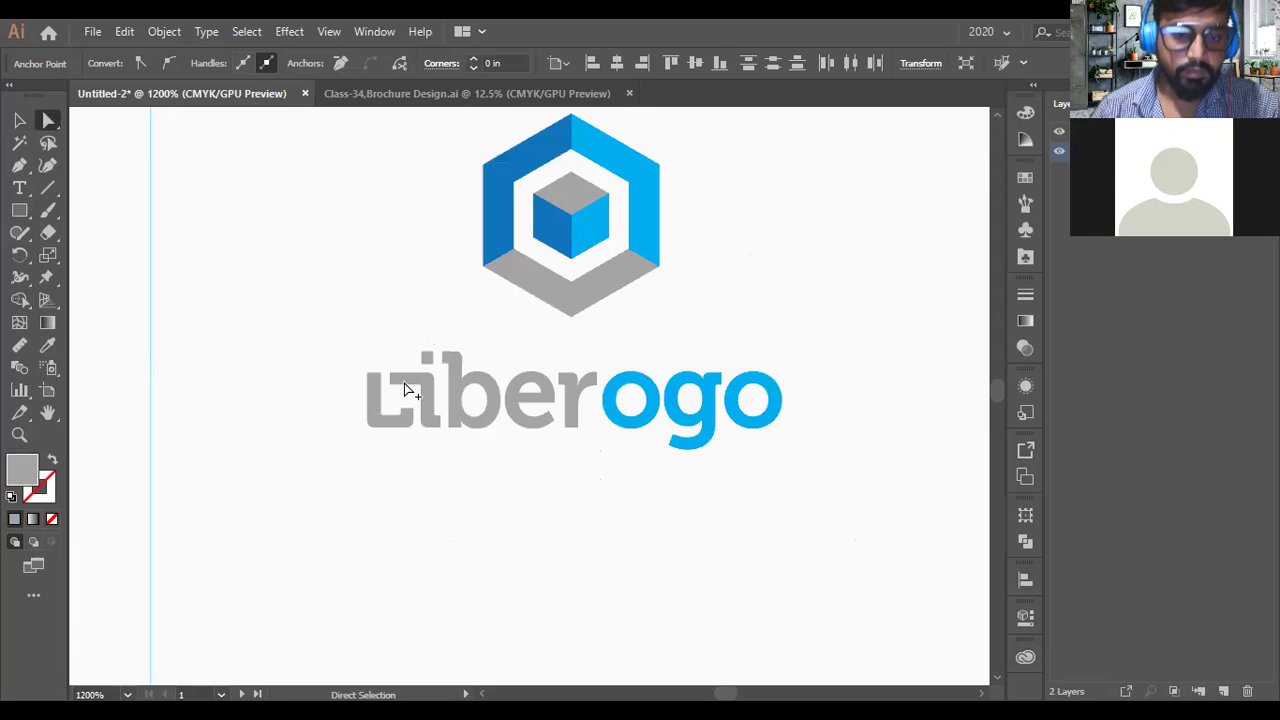
{"action": "left_click", "coordinate": [441, 510]}
{"action": "scroll", "coordinate": [437, 505], "scroll_direction": "down", "scroll_amount": 1}
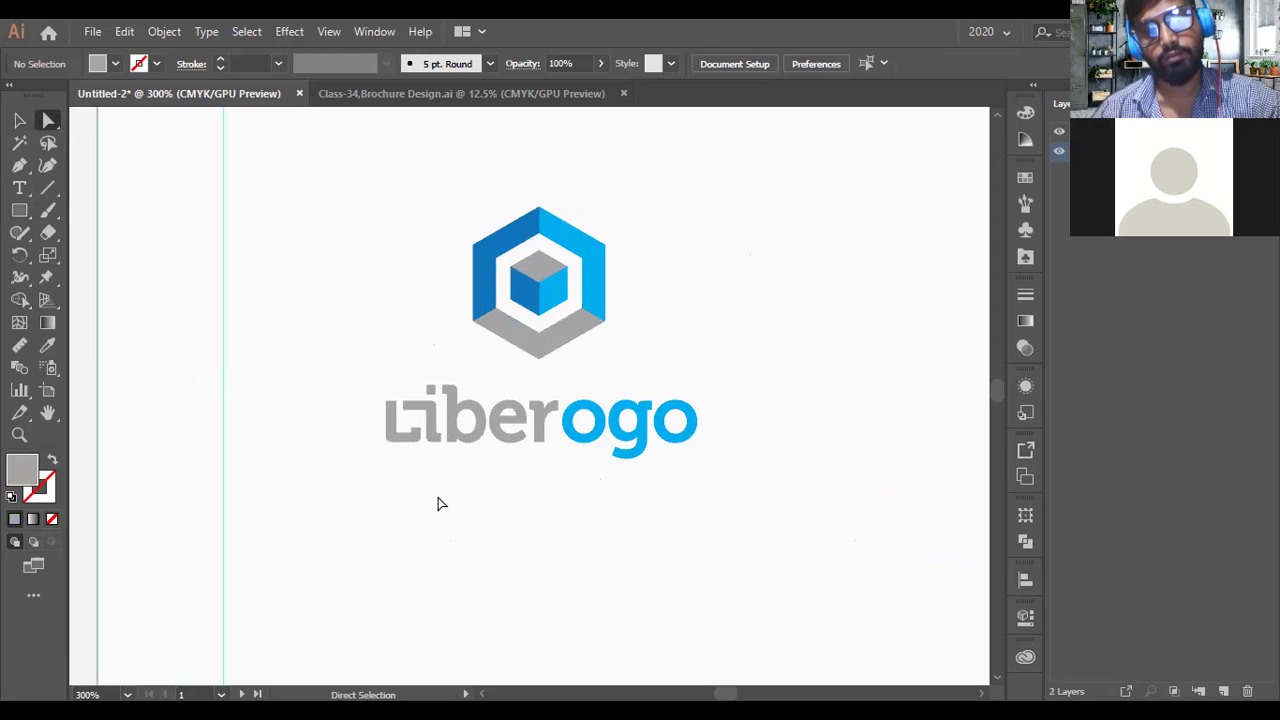
{"action": "scroll", "coordinate": [437, 505], "scroll_direction": "down", "scroll_amount": 1}
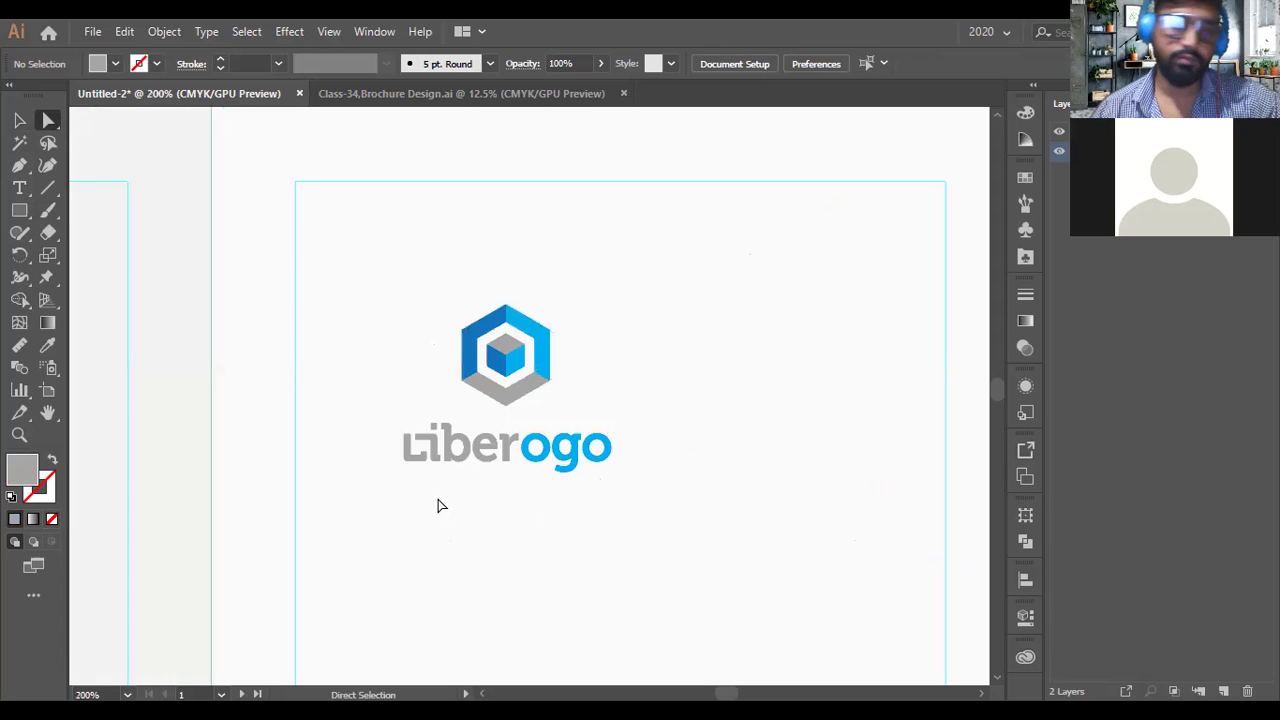
Undo the letter modifications and the wordmark's move, back to the side-by-side logo layout.
{"action": "key", "text": "ctrl"}
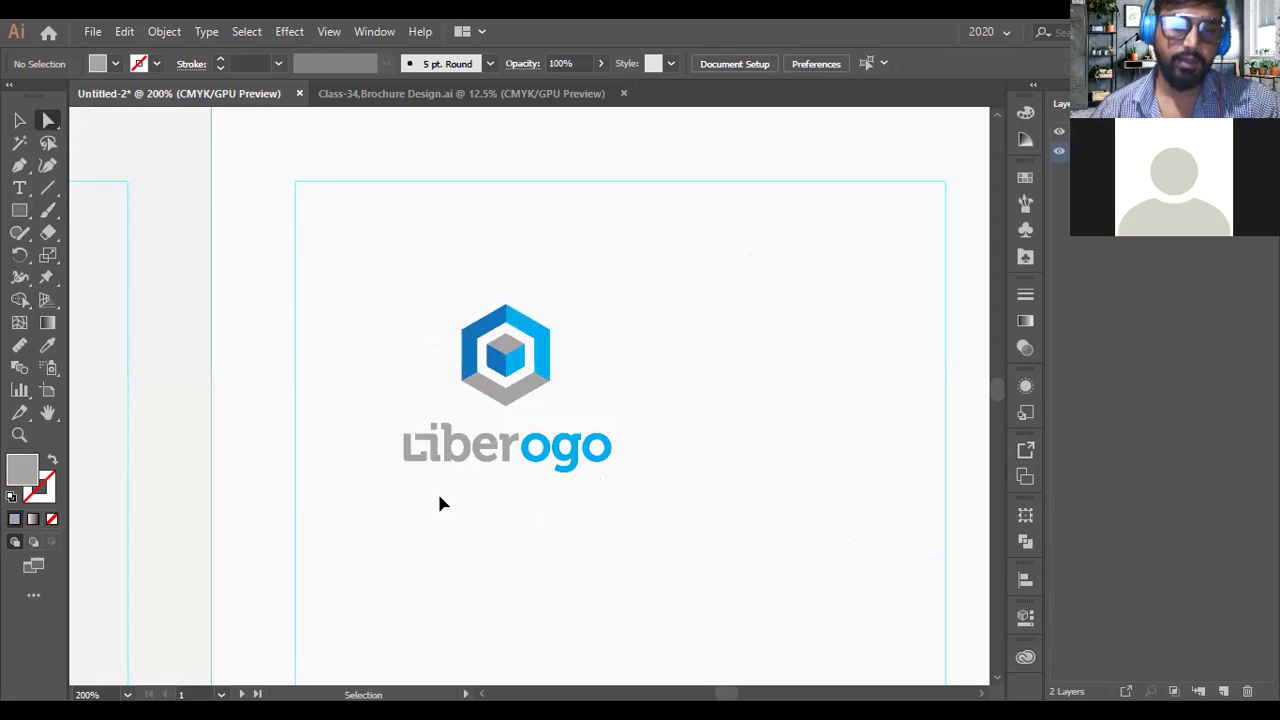
{"action": "left_click_drag", "start_coordinate": [441, 503], "coordinate": [394, 434]}
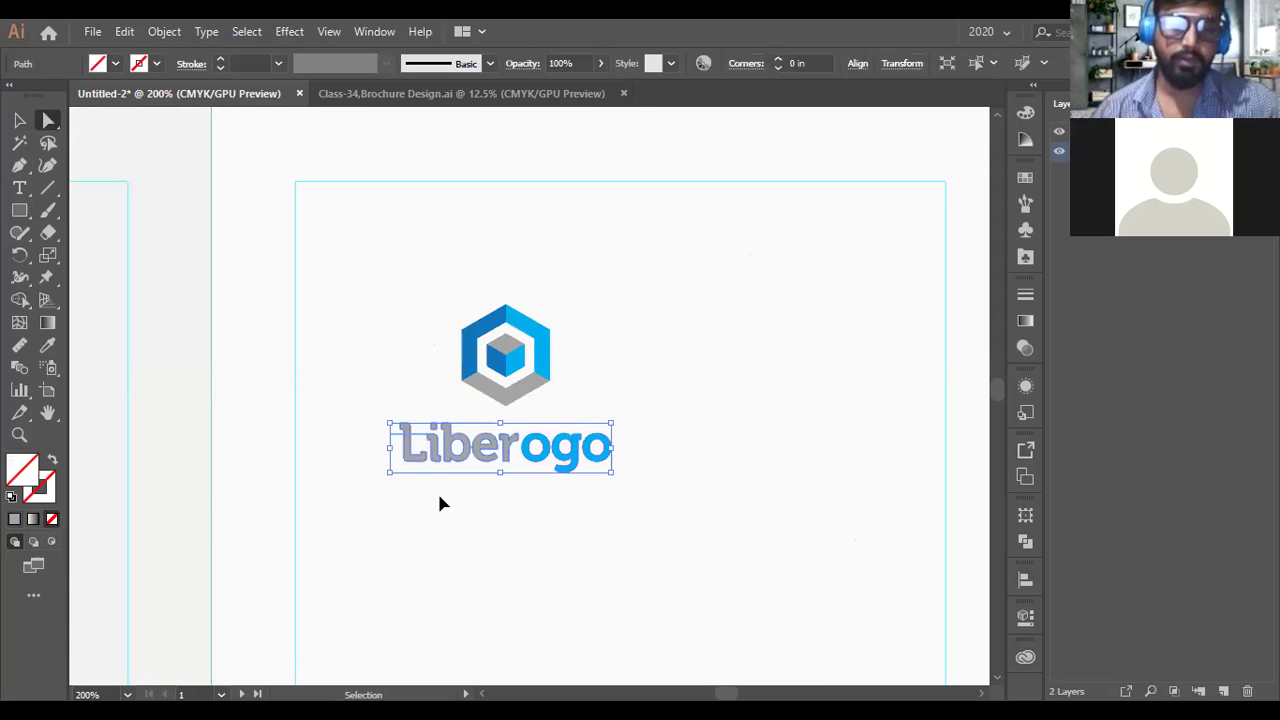
{"action": "key", "text": "ctrl+a"}
{"action": "key", "text": "ctrl+shift+a"}
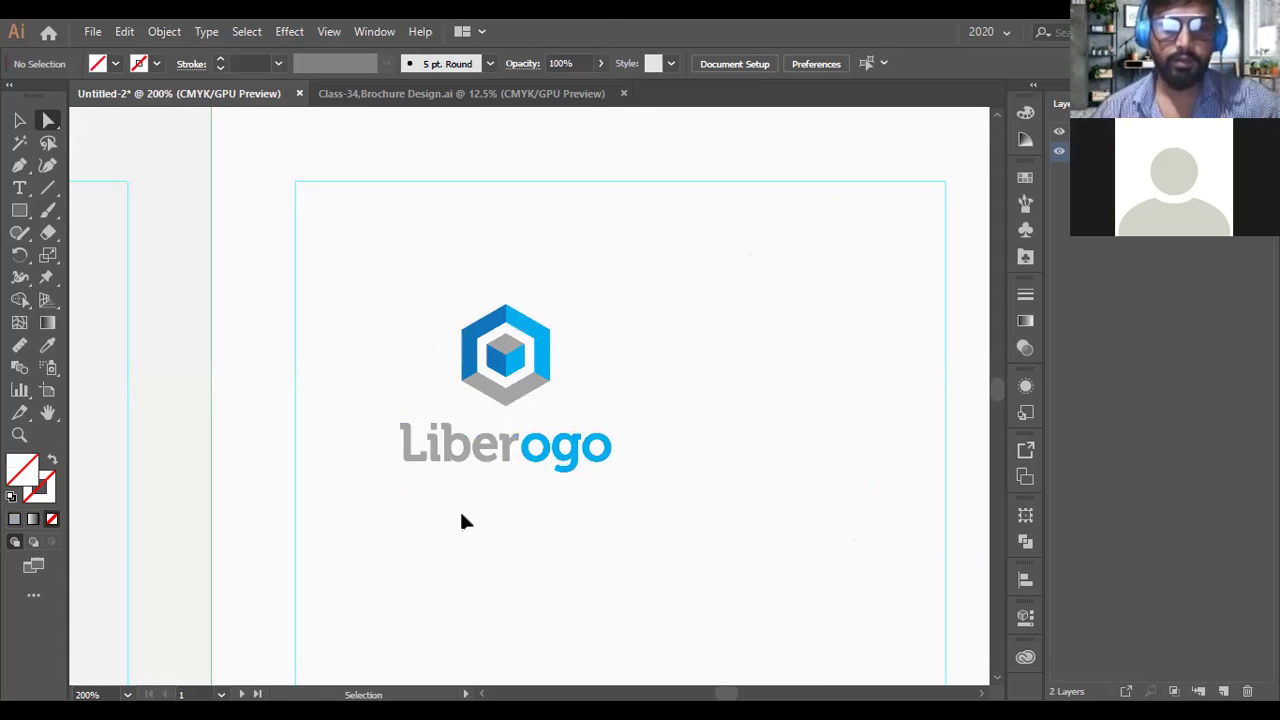
{"action": "key", "text": "ctrl+z"}
{"action": "key", "text": "ctrl+z"}
{"action": "key", "text": "ctrl+z"}
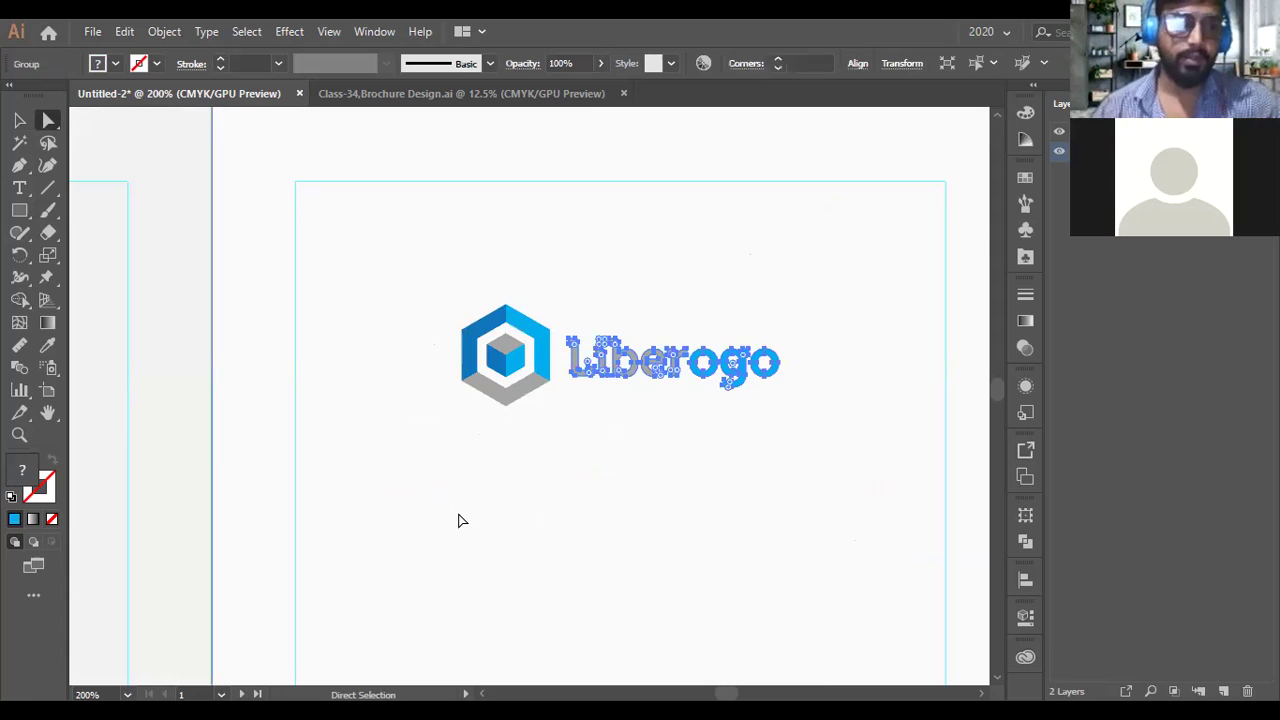
Select the hexagon icon together with the wordmark and group them into one logo.
{"action": "key", "text": "v"}
{"action": "left_click", "coordinate": [716, 387]}
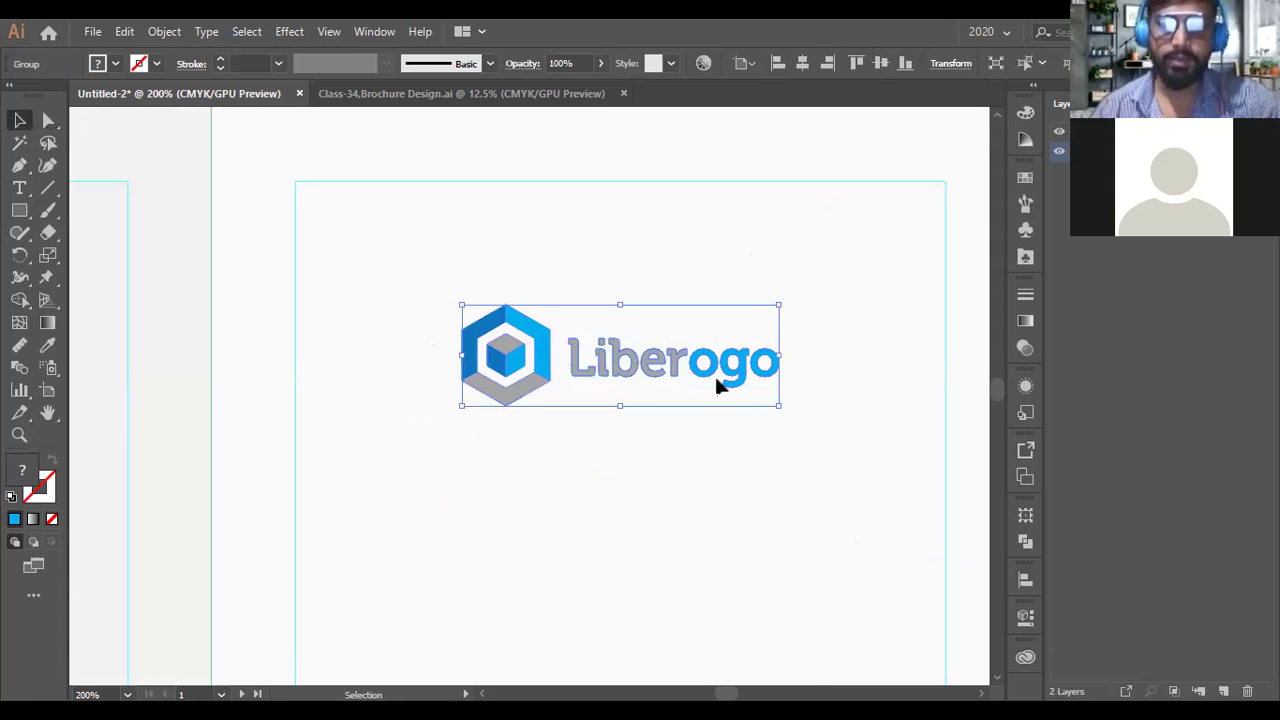
{"action": "right_click", "coordinate": [722, 378]}
{"action": "scroll", "coordinate": [630, 449], "scroll_direction": "down", "scroll_amount": 1}
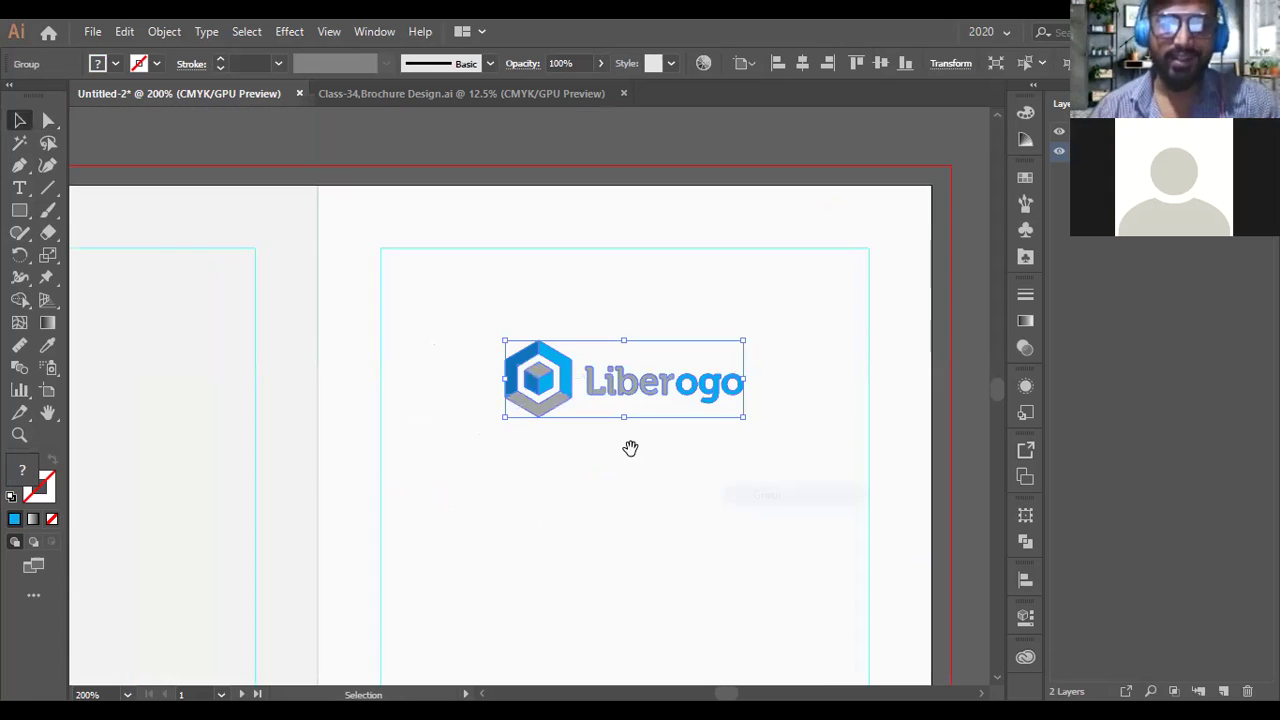
Draw a thin blue rectangle spanning the full width of panel 1, just above the Liberogo logo.
{"action": "scroll", "coordinate": [614, 300], "scroll_direction": "down", "scroll_amount": 2}
{"action": "scroll", "coordinate": [614, 300], "scroll_direction": "up", "scroll_amount": 2}
{"action": "left_click", "coordinate": [914, 260]}
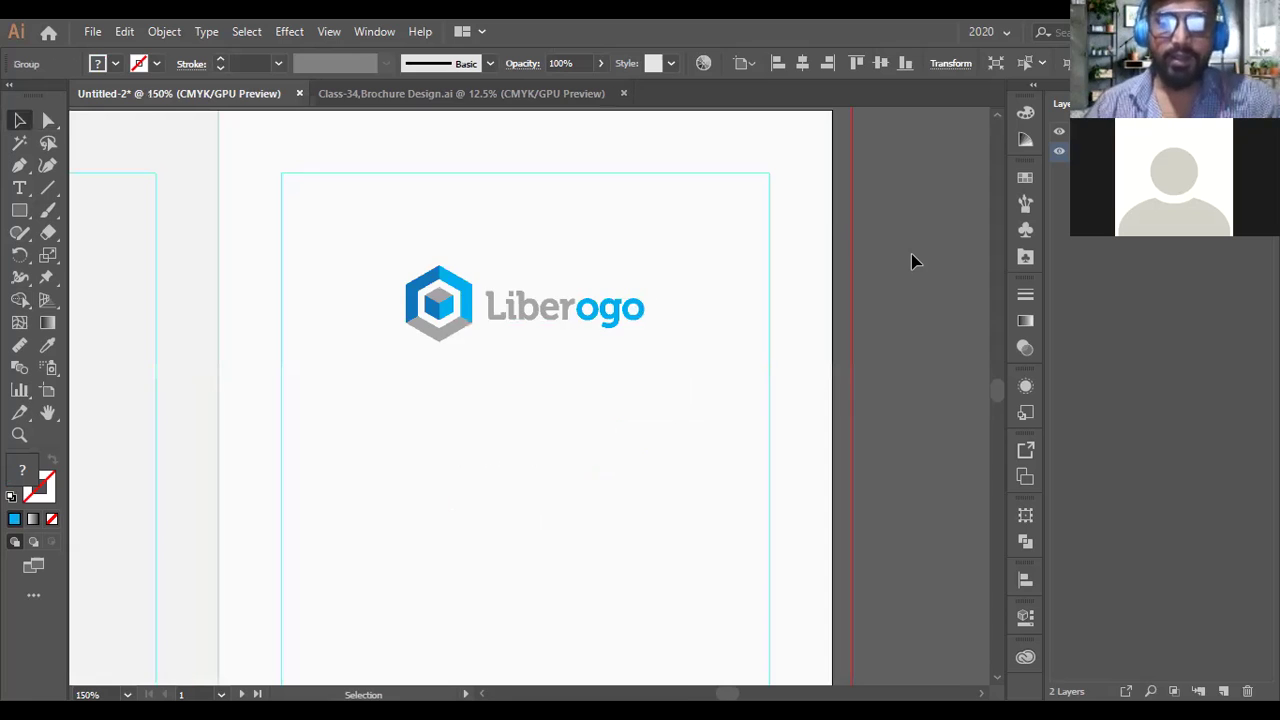
{"action": "scroll", "coordinate": [900, 372], "scroll_direction": "up", "scroll_amount": 3}
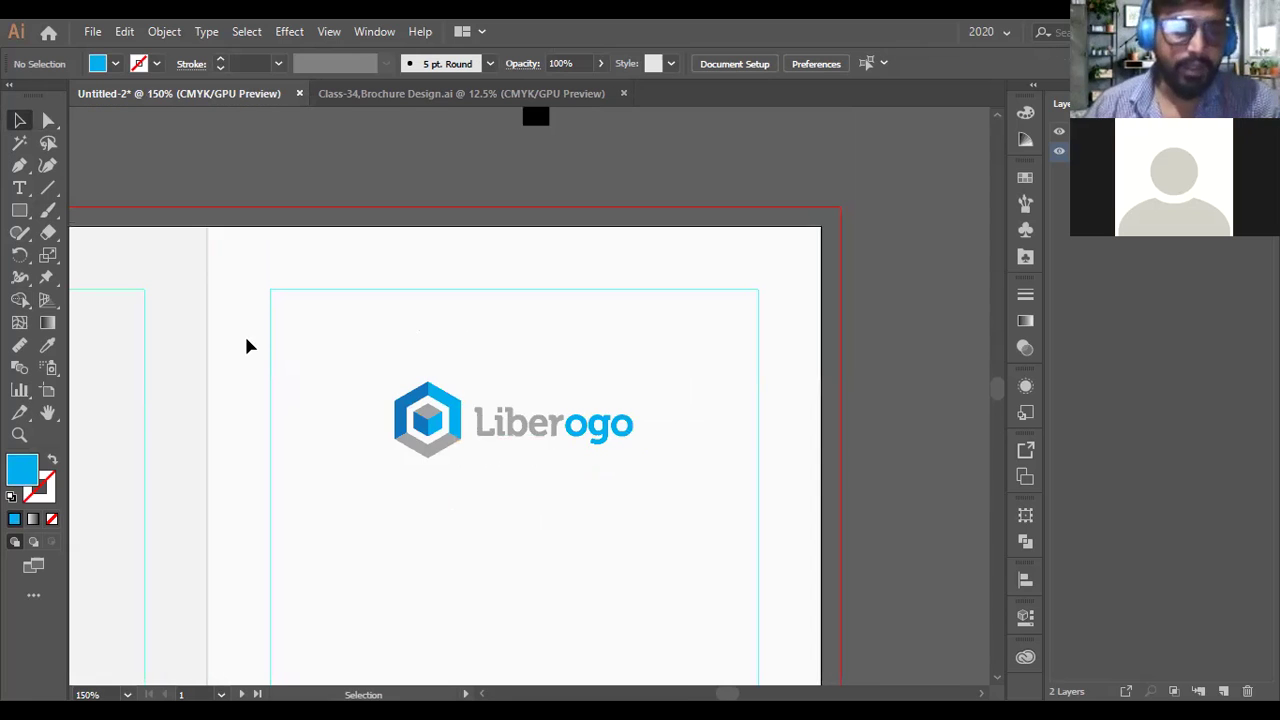
{"action": "key", "text": "m"}
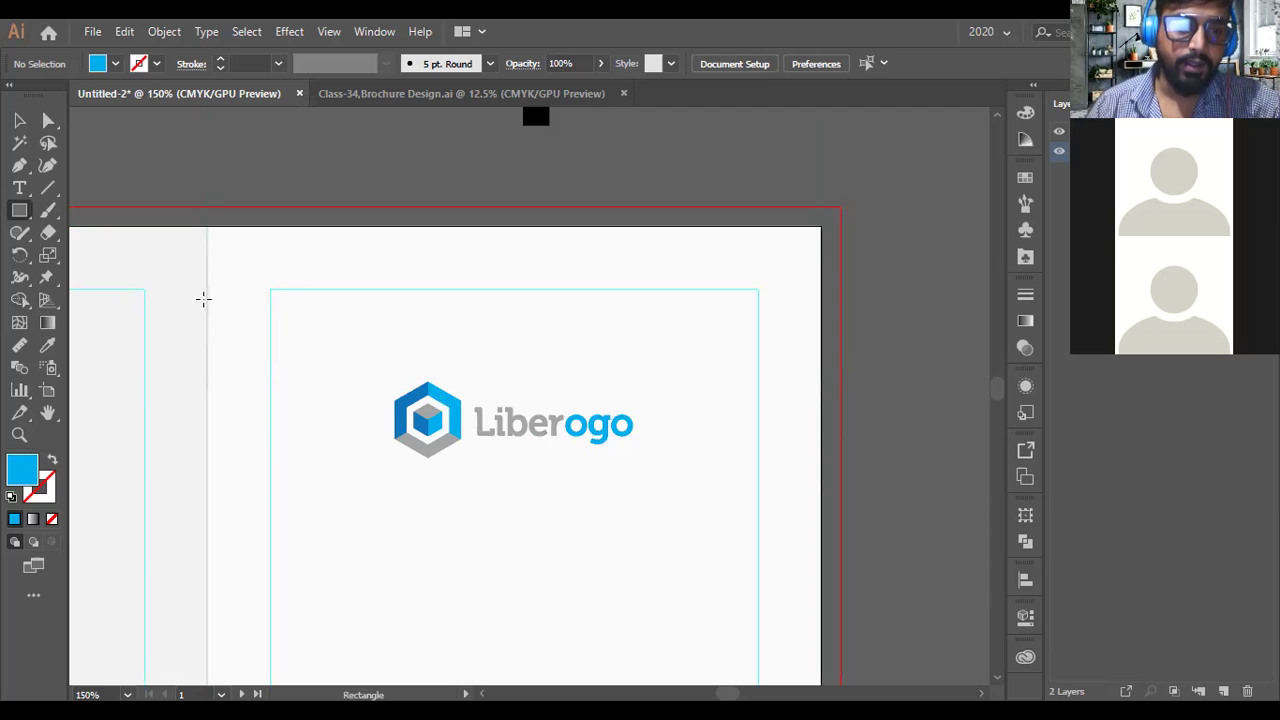
{"action": "left_click_drag", "start_coordinate": [207, 297], "coordinate": [306, 339]}
{"action": "left_click_drag", "start_coordinate": [690, 344], "coordinate": [818, 347]}
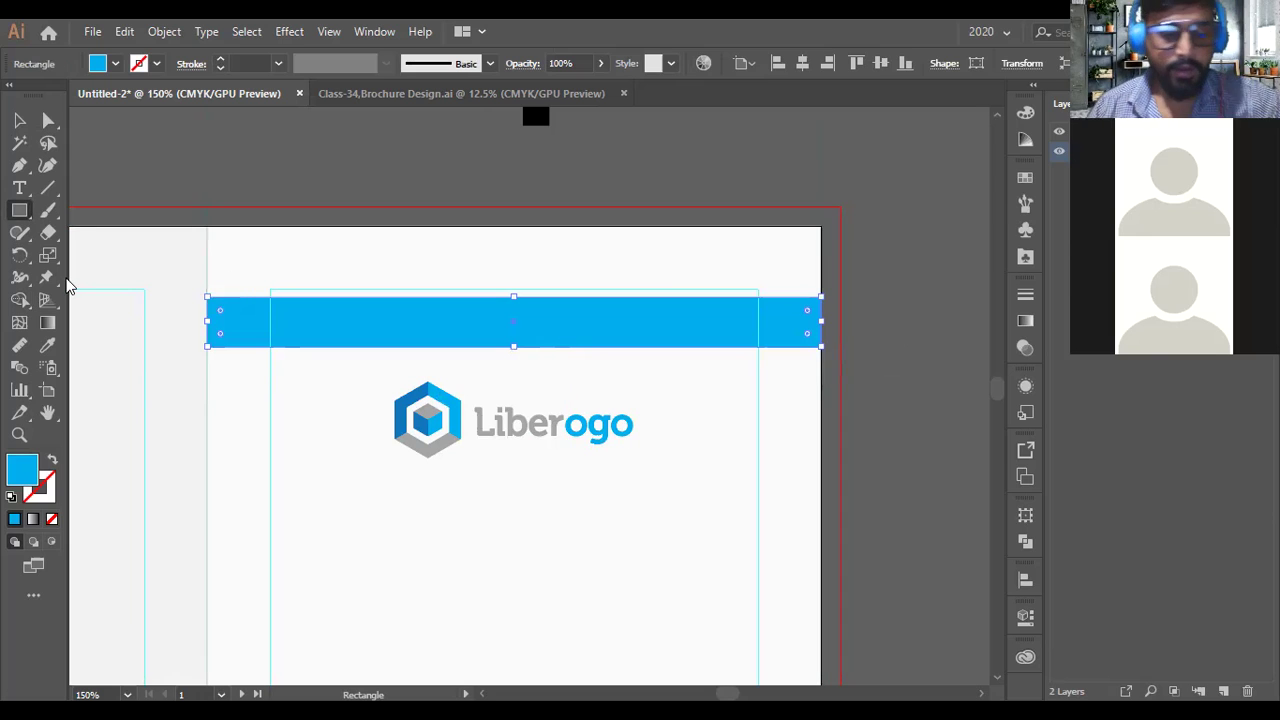
Show the rulers and place a vertical guide through the center of the blue rectangle on panel 1.
{"action": "key", "text": "ctrl+r"}
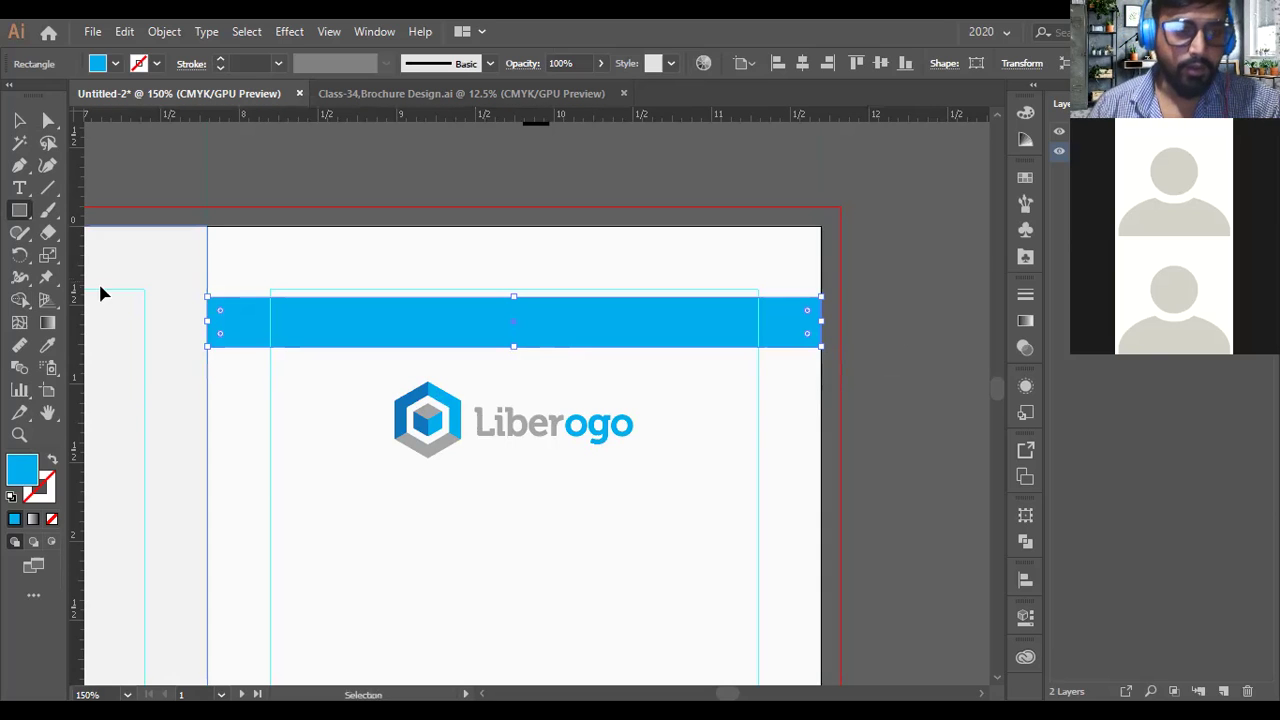
{"action": "left_click_drag", "start_coordinate": [336, 317], "coordinate": [514, 352]}
{"action": "scroll", "coordinate": [742, 371], "scroll_direction": "down", "scroll_amount": 2}
{"action": "left_click_drag", "start_coordinate": [363, 320], "coordinate": [443, 263]}
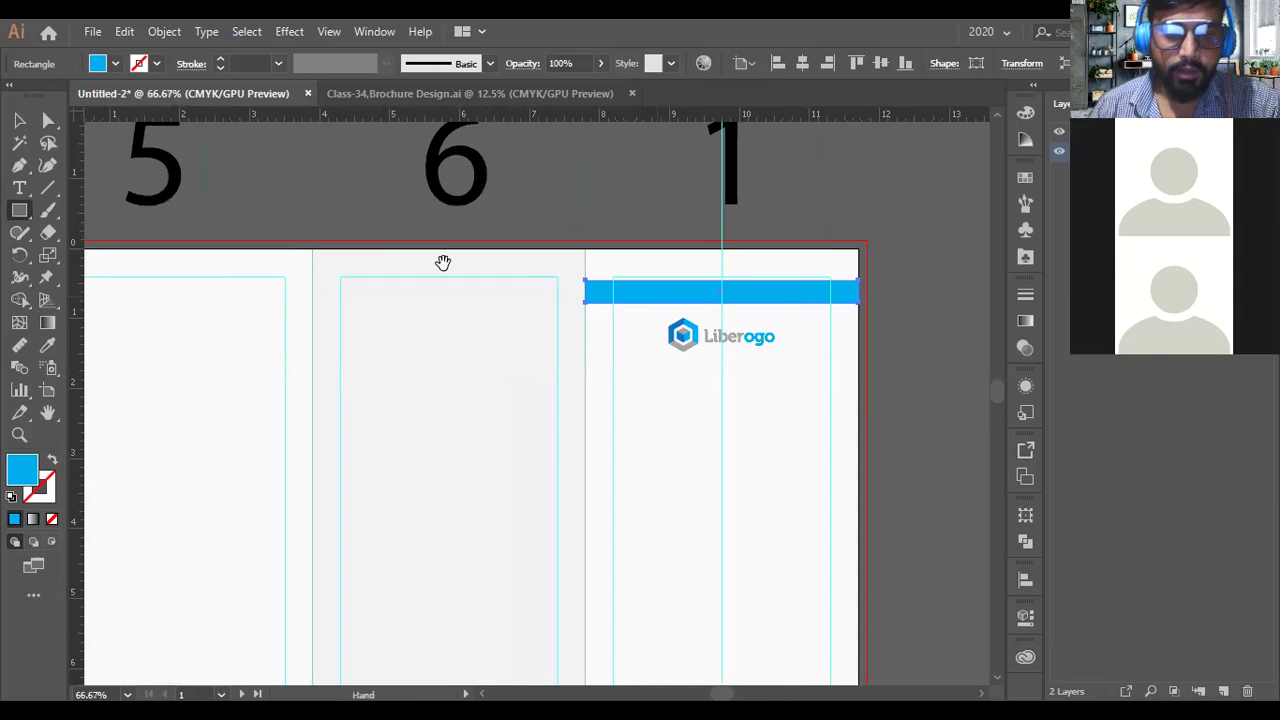
Move the blue rectangle to fit the width of panel 6 and place a vertical guide through its center.
{"action": "key", "text": "v"}
{"action": "left_click", "coordinate": [615, 200]}
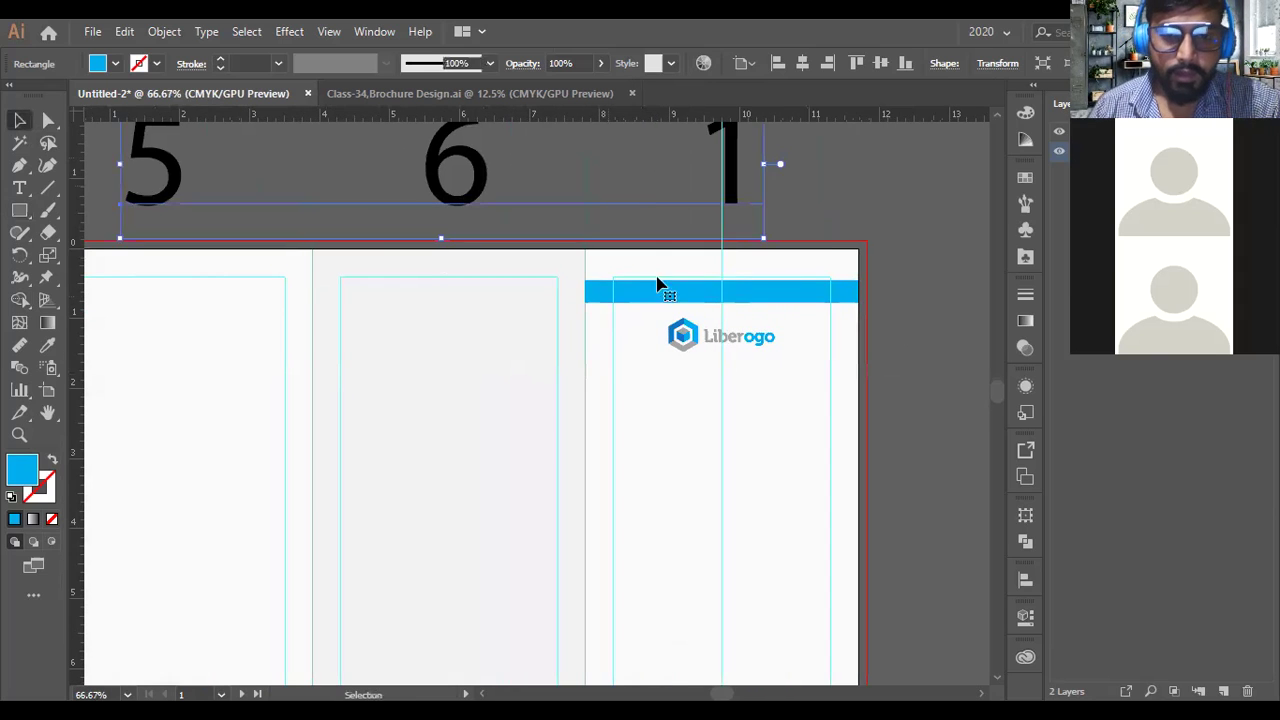
{"action": "left_click", "coordinate": [894, 252]}
{"action": "left_click_drag", "start_coordinate": [770, 290], "coordinate": [531, 293]}
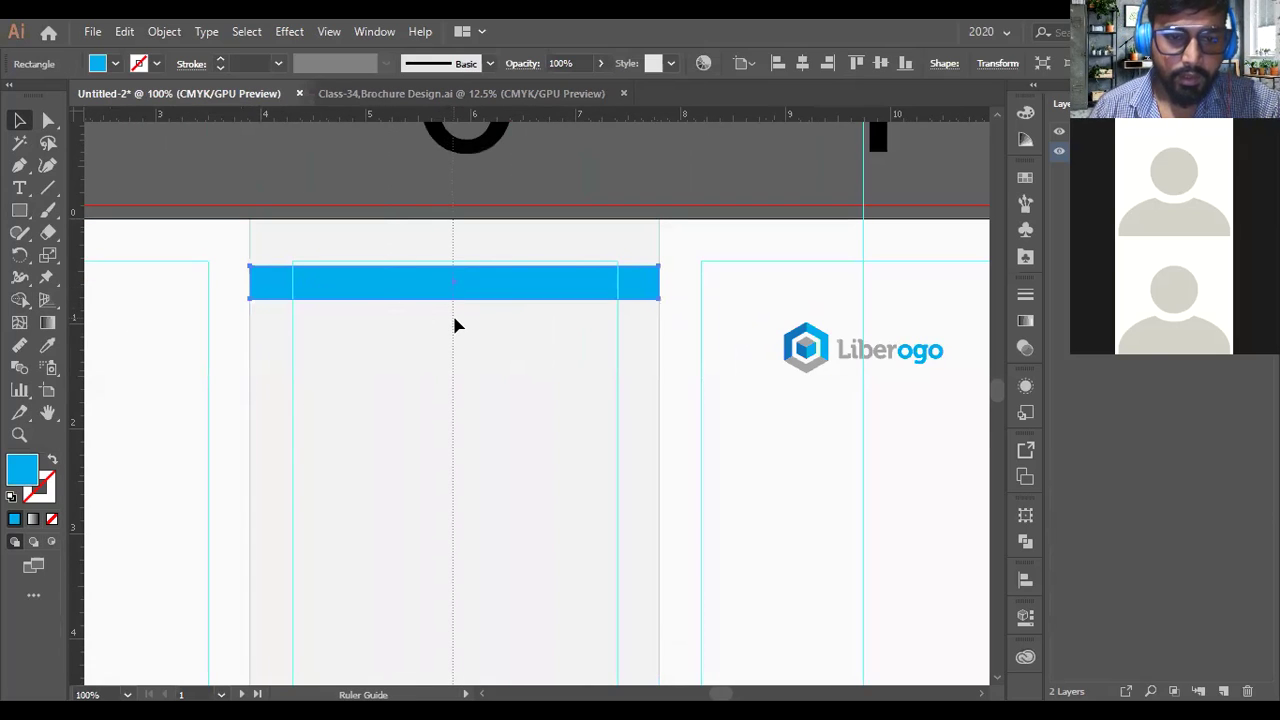
{"action": "key", "text": "v"}
Move the blue rectangle to fit the width of panel 5 and place a vertical guide through its center.
{"action": "scroll", "coordinate": [549, 342], "scroll_direction": "down", "scroll_amount": 1}
{"action": "left_click_drag", "start_coordinate": [549, 313], "coordinate": [251, 307]}
{"action": "scroll", "coordinate": [606, 309], "scroll_direction": "left", "scroll_amount": 5}
{"action": "scroll", "coordinate": [543, 309], "scroll_direction": "up", "scroll_amount": 2}
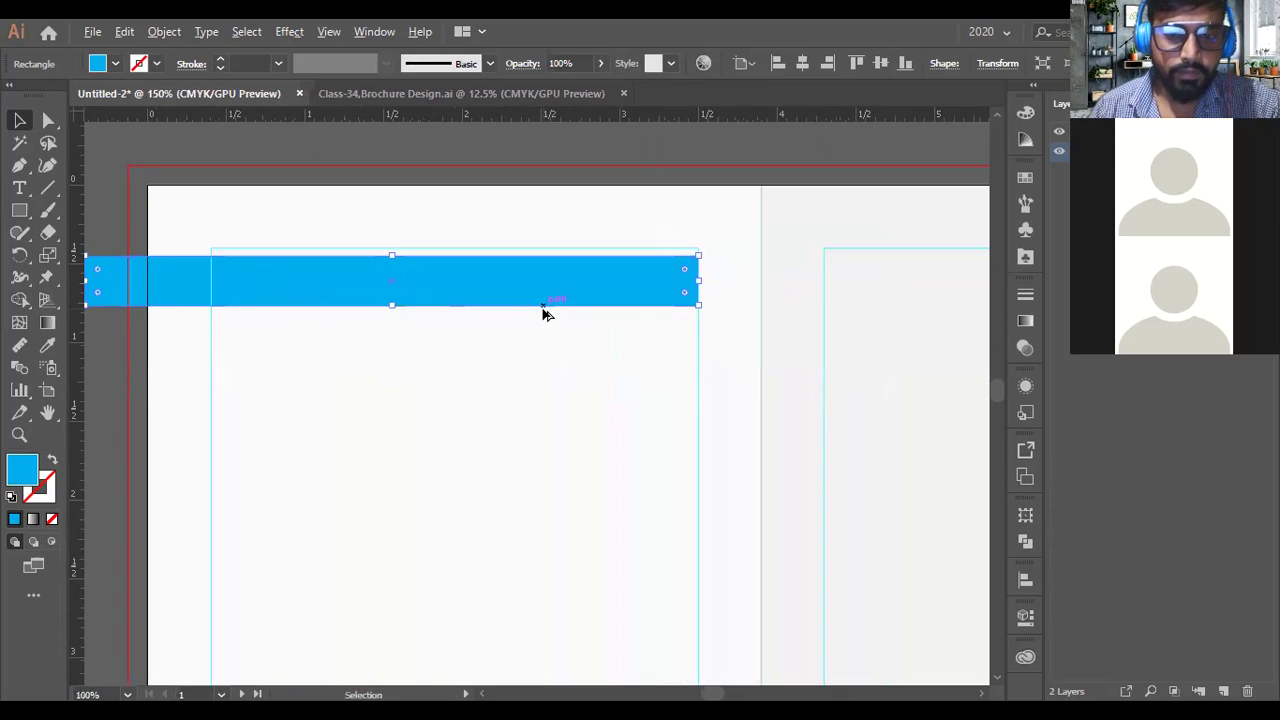
{"action": "left_click_drag", "start_coordinate": [487, 289], "coordinate": [551, 291]}
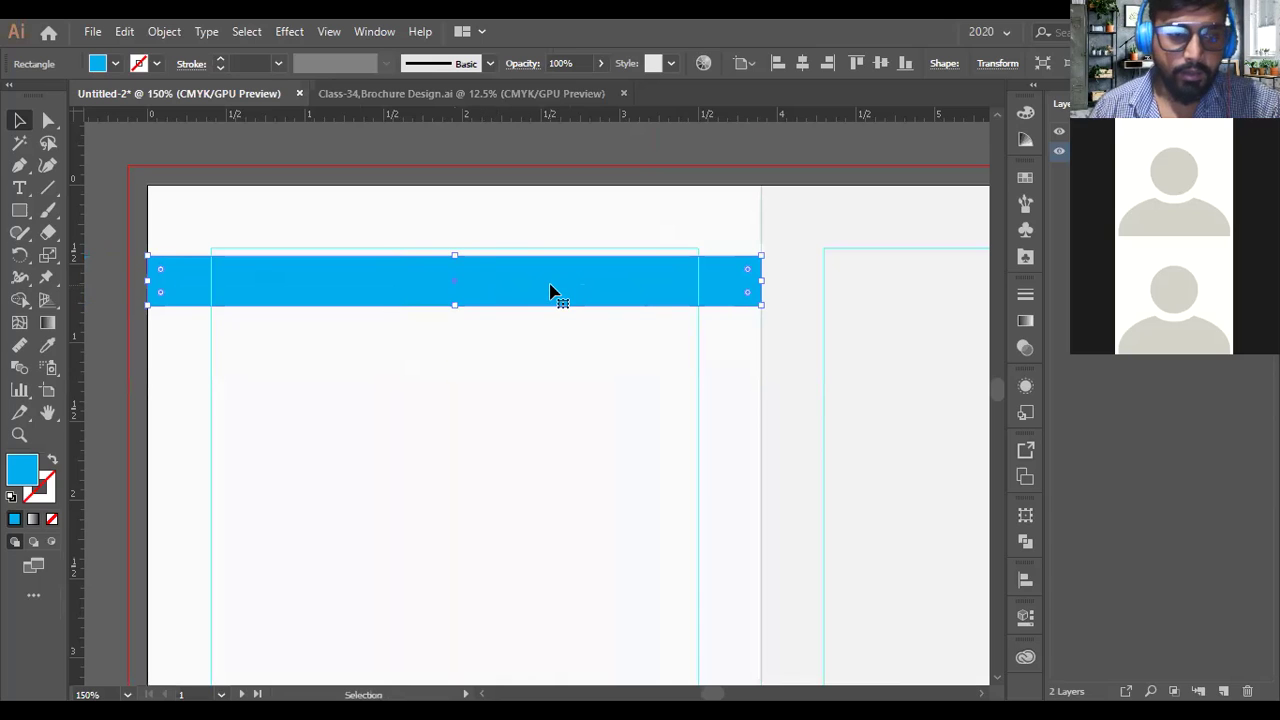
{"action": "left_click_drag", "start_coordinate": [80, 289], "coordinate": [457, 323]}
Delete the blue rectangle from panel 5 and check whether the guides are locked.
{"action": "scroll", "coordinate": [331, 337], "scroll_direction": "down", "scroll_amount": 4}
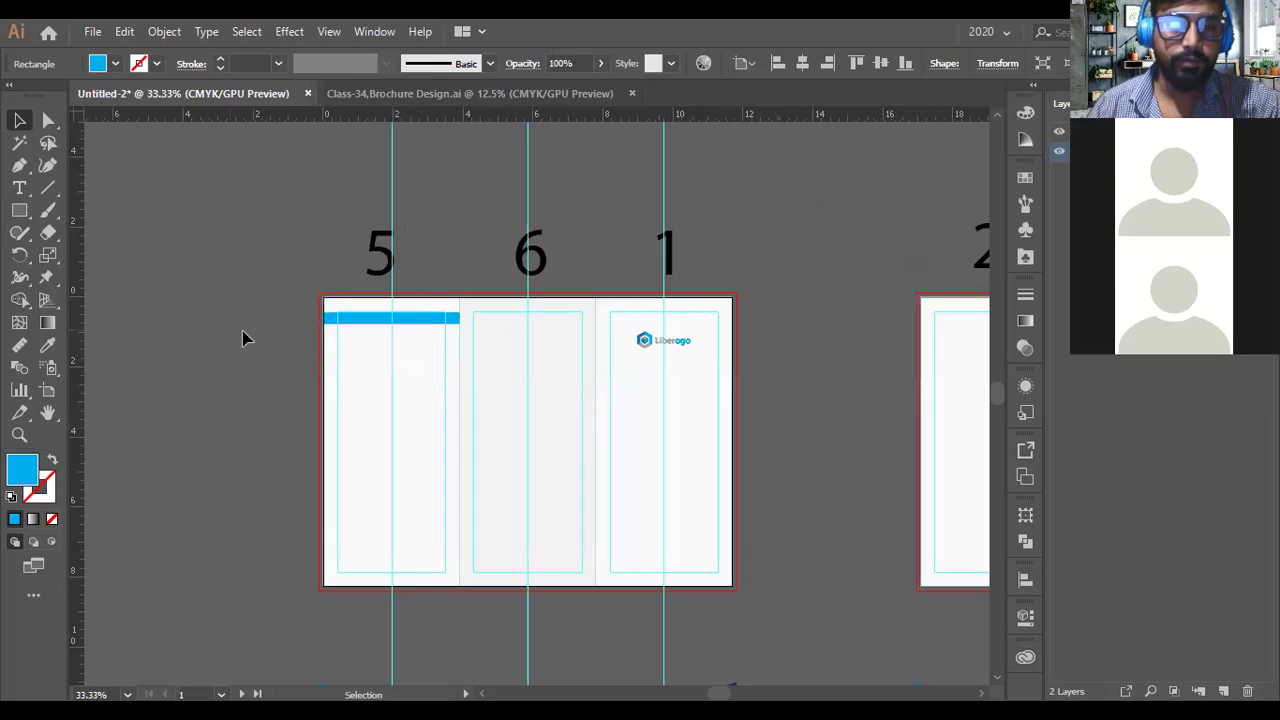
{"action": "left_click", "coordinate": [337, 287]}
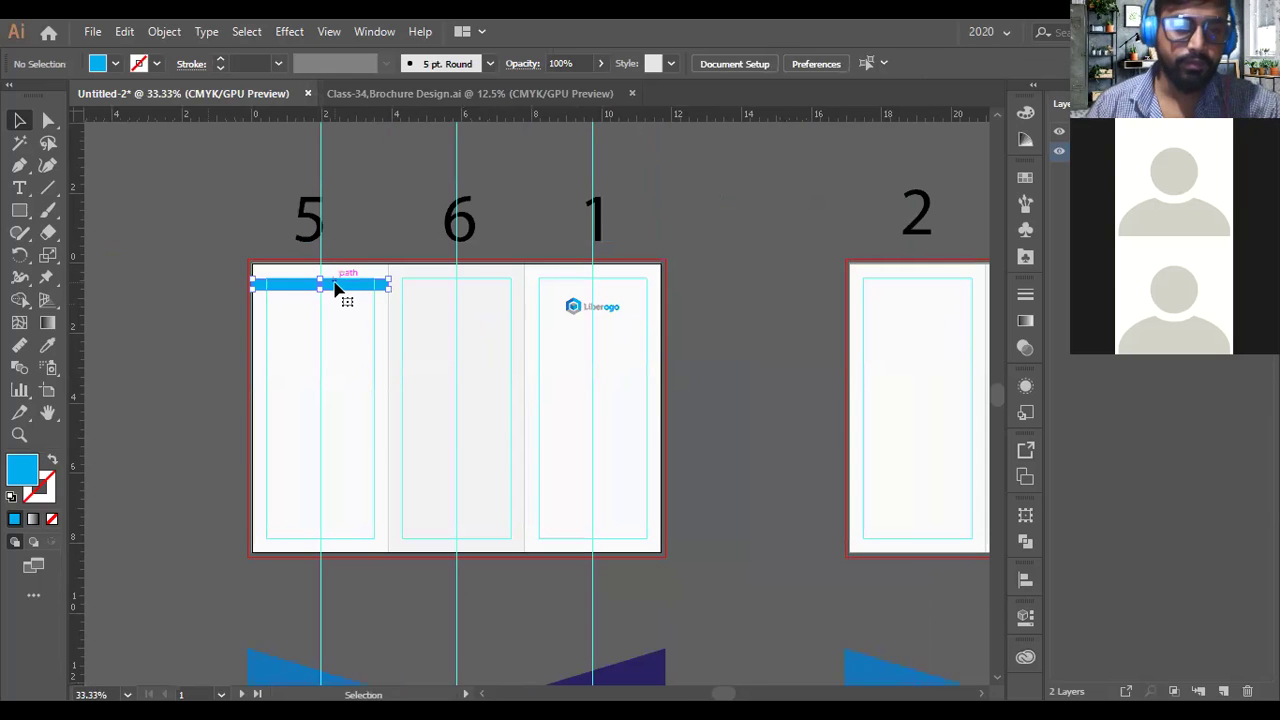
{"action": "key", "text": "Delete"}
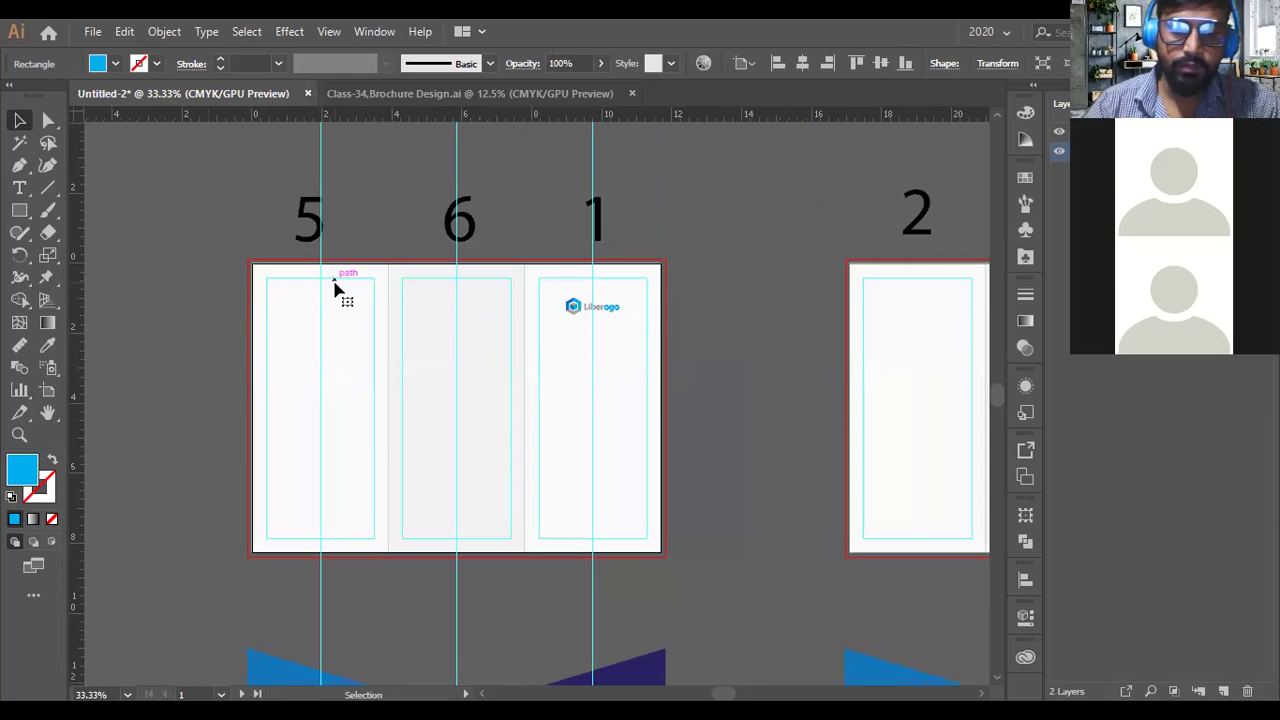
{"action": "scroll", "coordinate": [287, 525], "scroll_direction": "down", "scroll_amount": 3}
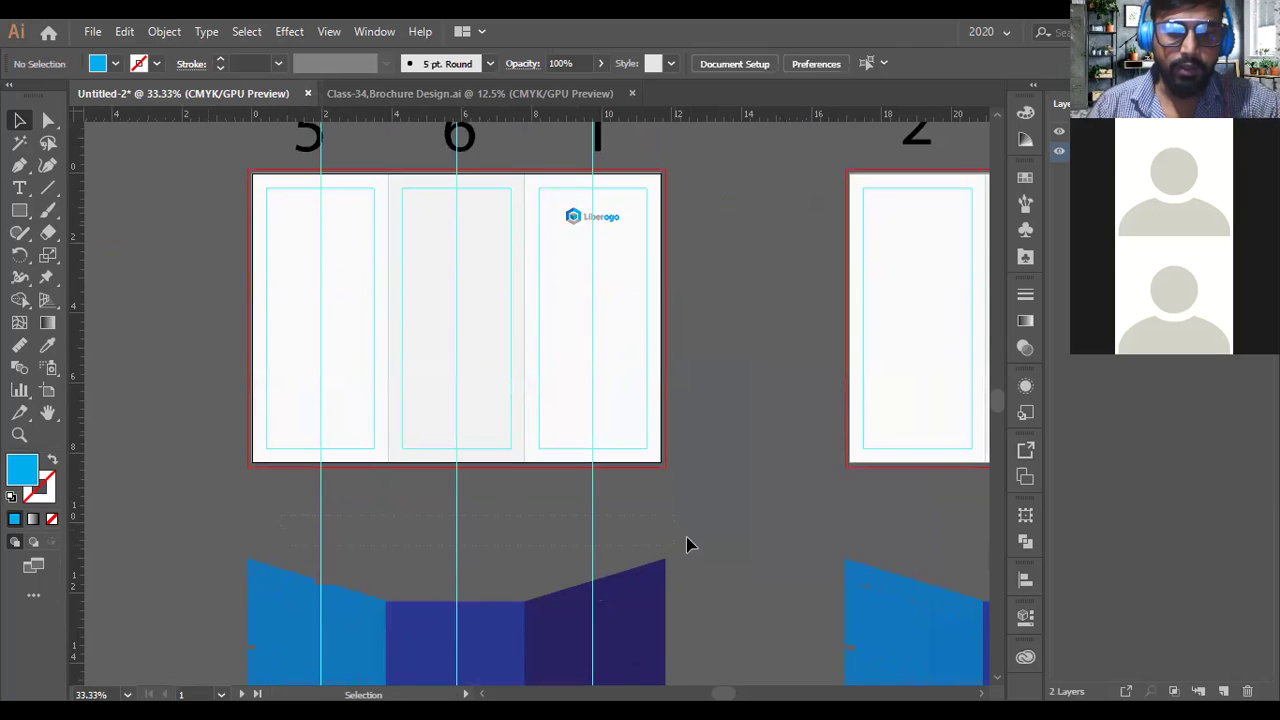
{"action": "right_click", "coordinate": [589, 521]}
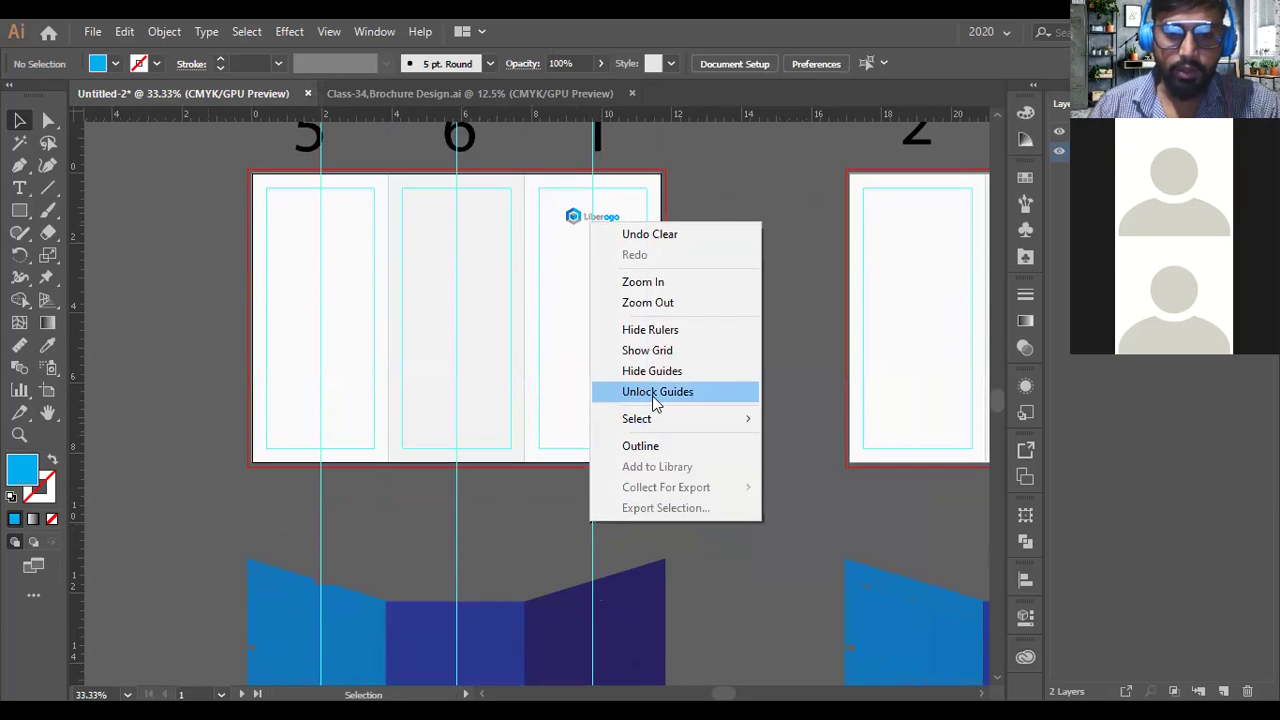
{"action": "left_click", "coordinate": [597, 524]}
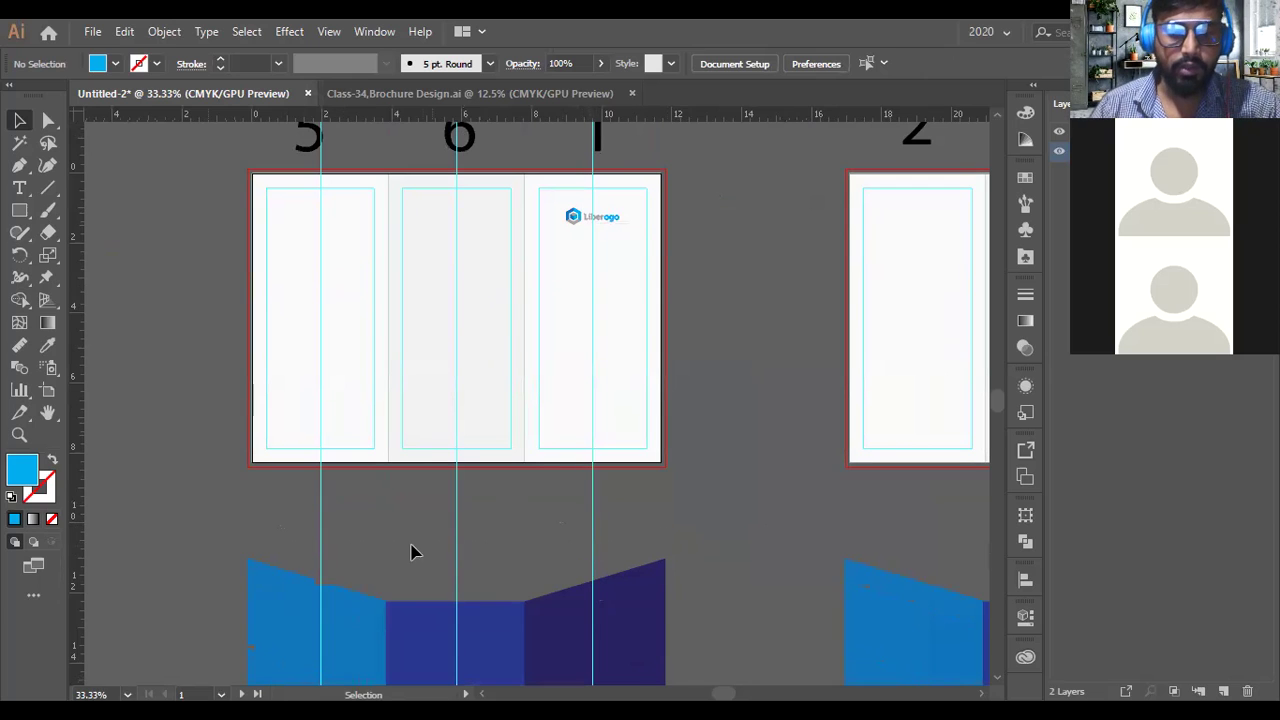
{"action": "scroll", "coordinate": [668, 520], "scroll_direction": "up", "scroll_amount": 1}
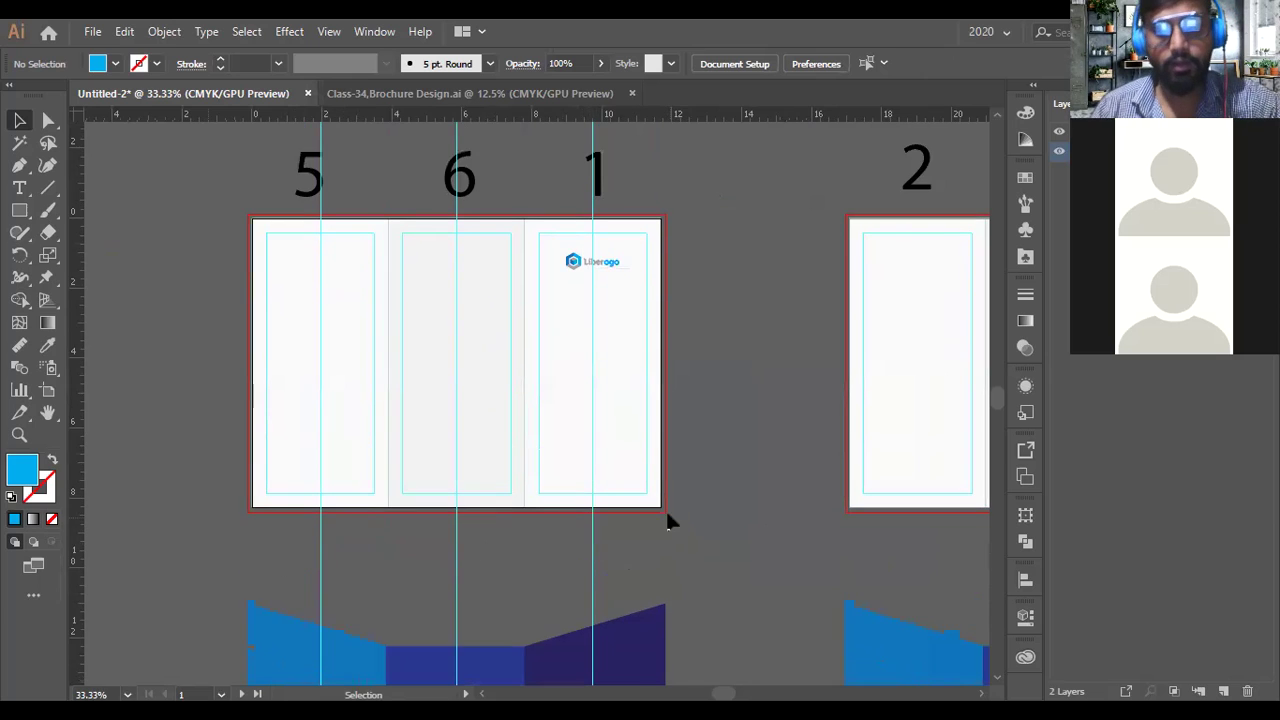
Move the Liberogo logo slightly up on panel 1, closer to the top margin.
{"action": "scroll", "coordinate": [593, 273], "scroll_direction": "up", "scroll_amount": 4}
{"action": "left_click_drag", "start_coordinate": [604, 331], "coordinate": [603, 284]}
{"action": "scroll", "coordinate": [603, 279], "scroll_direction": "down", "scroll_amount": 2}
{"action": "scroll", "coordinate": [603, 279], "scroll_direction": "down", "scroll_amount": 4}
{"action": "left_click", "coordinate": [791, 303]}
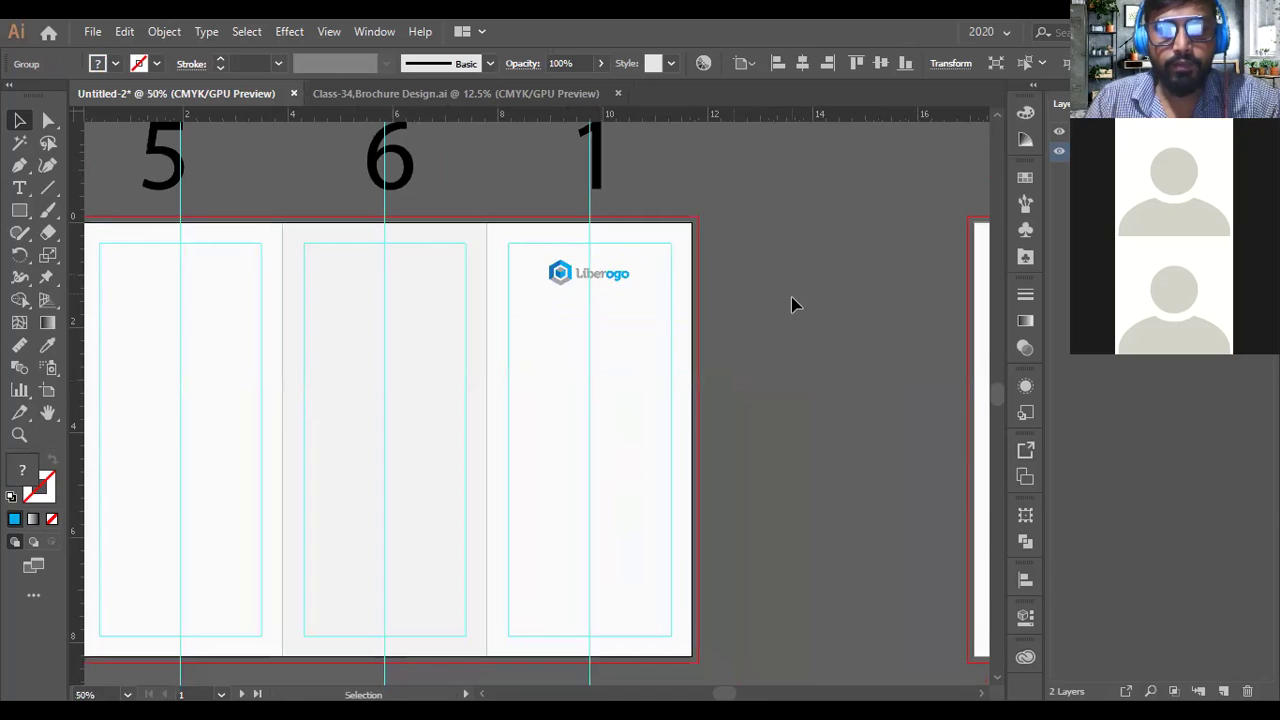
Align the center of the Liberogo logo with the vertical center guide on panel 1.
{"action": "scroll", "coordinate": [791, 303], "scroll_direction": "up", "scroll_amount": 1}
{"action": "left_click_drag", "start_coordinate": [739, 303], "coordinate": [794, 313]}
{"action": "scroll", "coordinate": [794, 313], "scroll_direction": "down", "scroll_amount": 1}
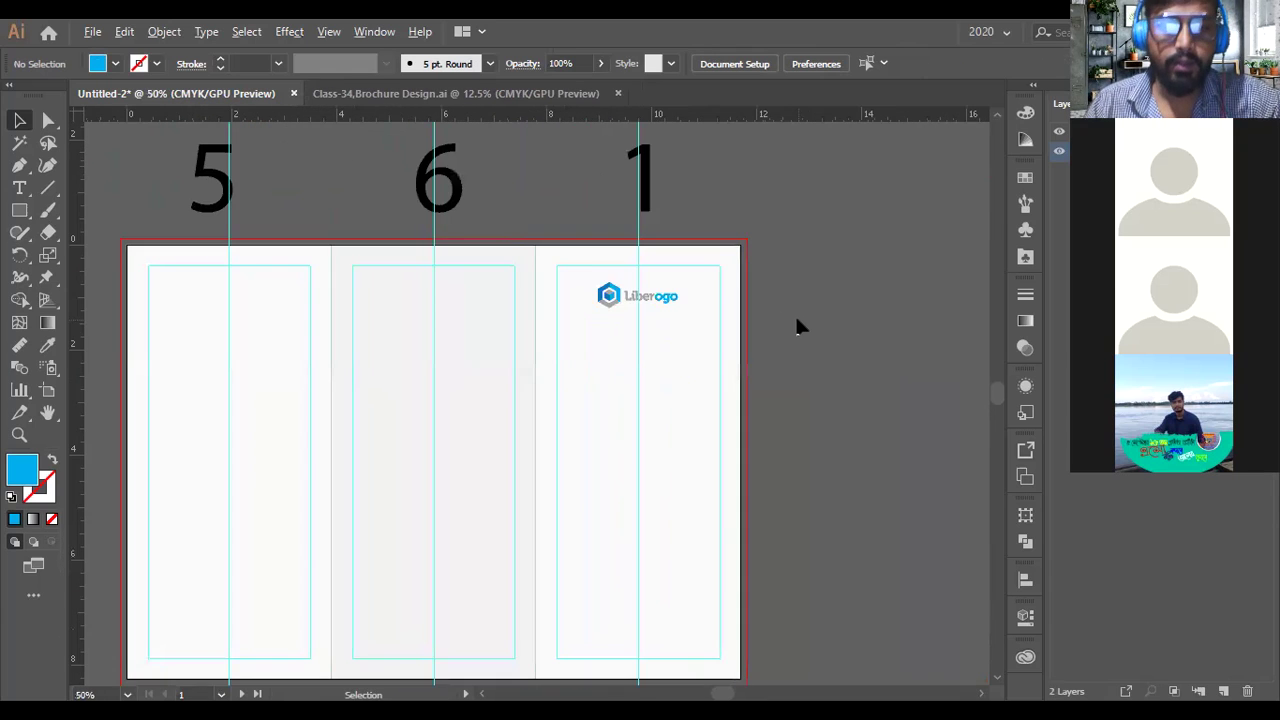
{"action": "scroll", "coordinate": [800, 320], "scroll_direction": "down", "scroll_amount": 1}
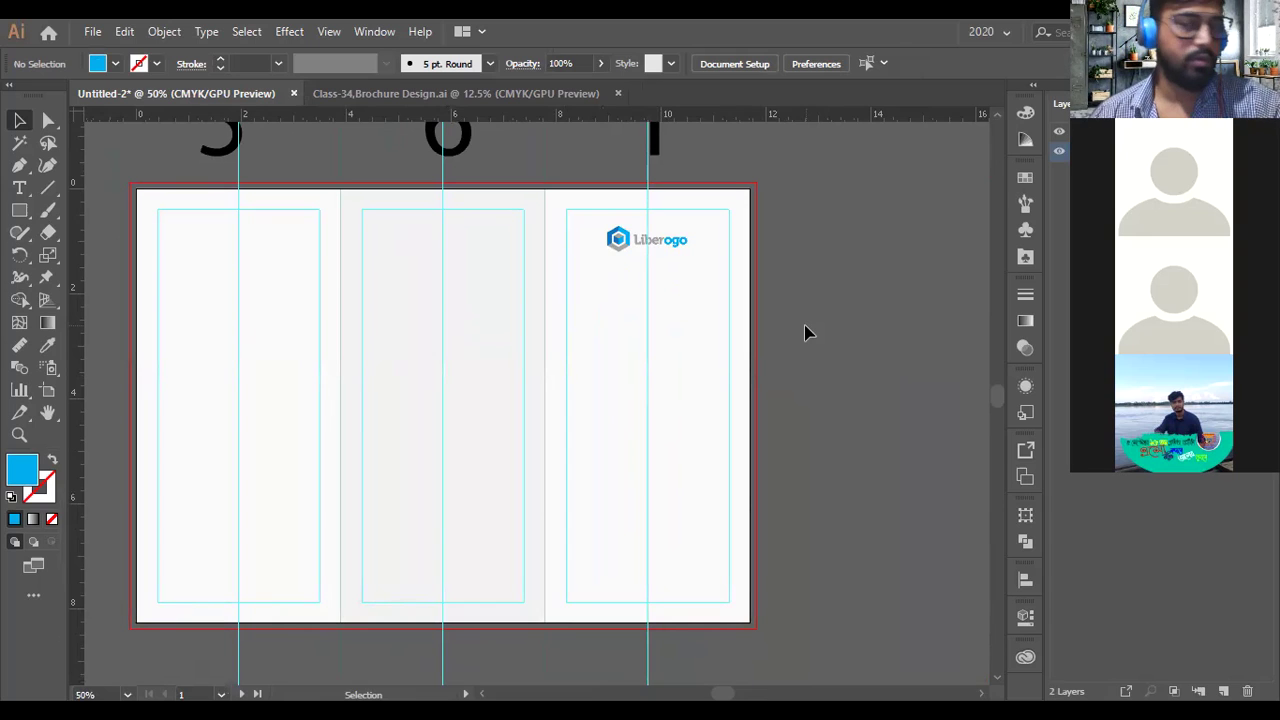
{"action": "scroll", "coordinate": [643, 462], "scroll_direction": "down", "scroll_amount": 1}
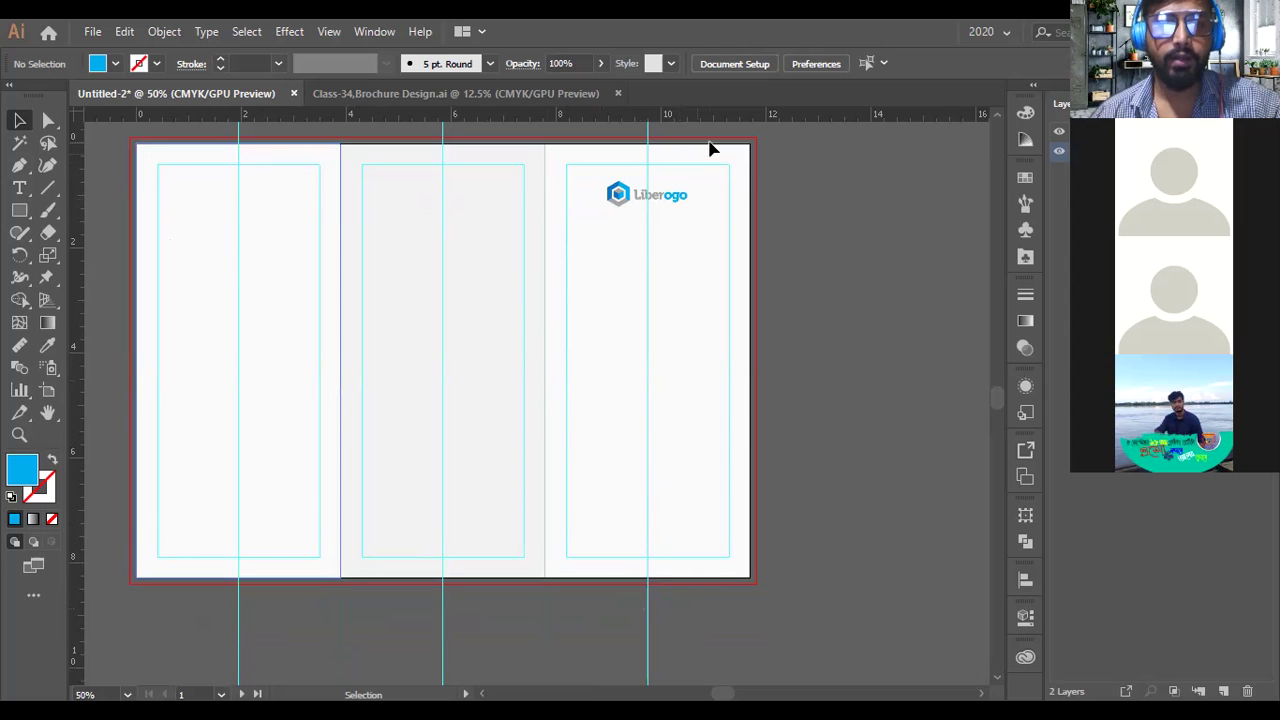
{"action": "left_click_drag", "start_coordinate": [669, 200], "coordinate": [660, 272]}
{"action": "key", "text": "ctrl+plus"}
{"action": "key", "text": "ctrl+plus"}
{"action": "key", "text": "ctrl+plus"}
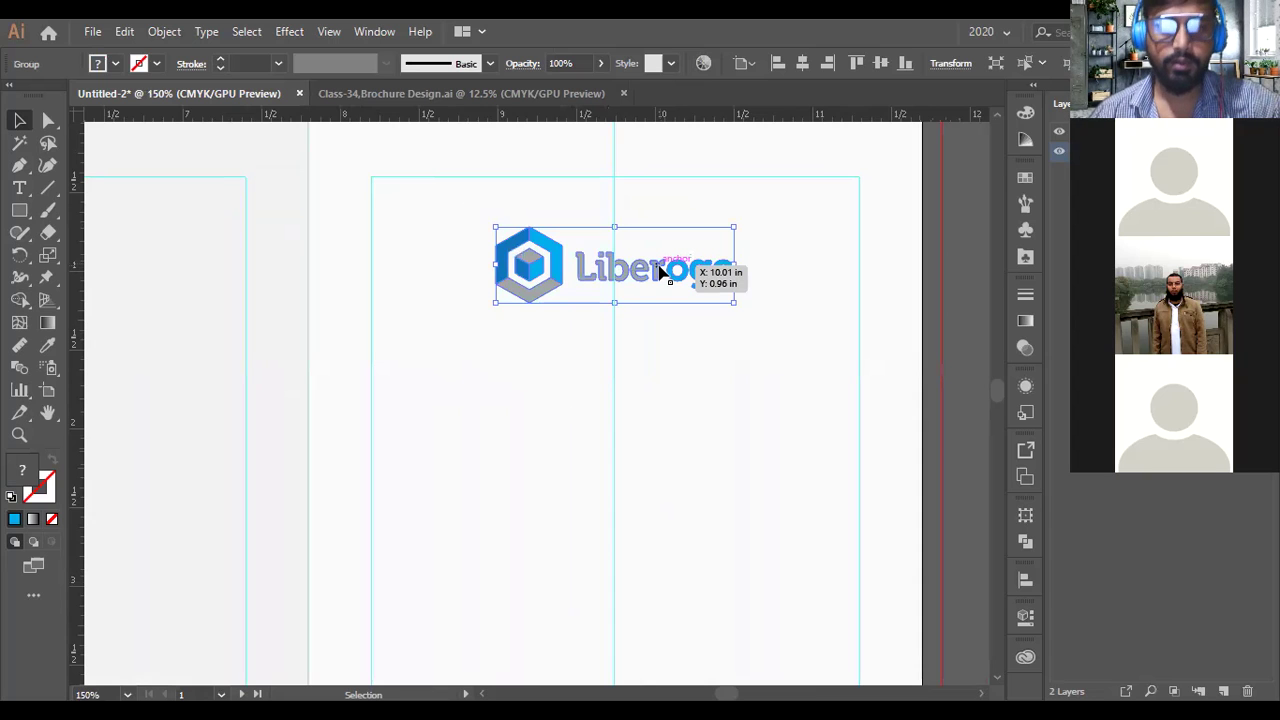
{"action": "left_click_drag", "start_coordinate": [660, 272], "coordinate": [674, 274]}
{"action": "key", "text": "ctrl+minus"}
{"action": "key", "text": "ctrl+minus"}
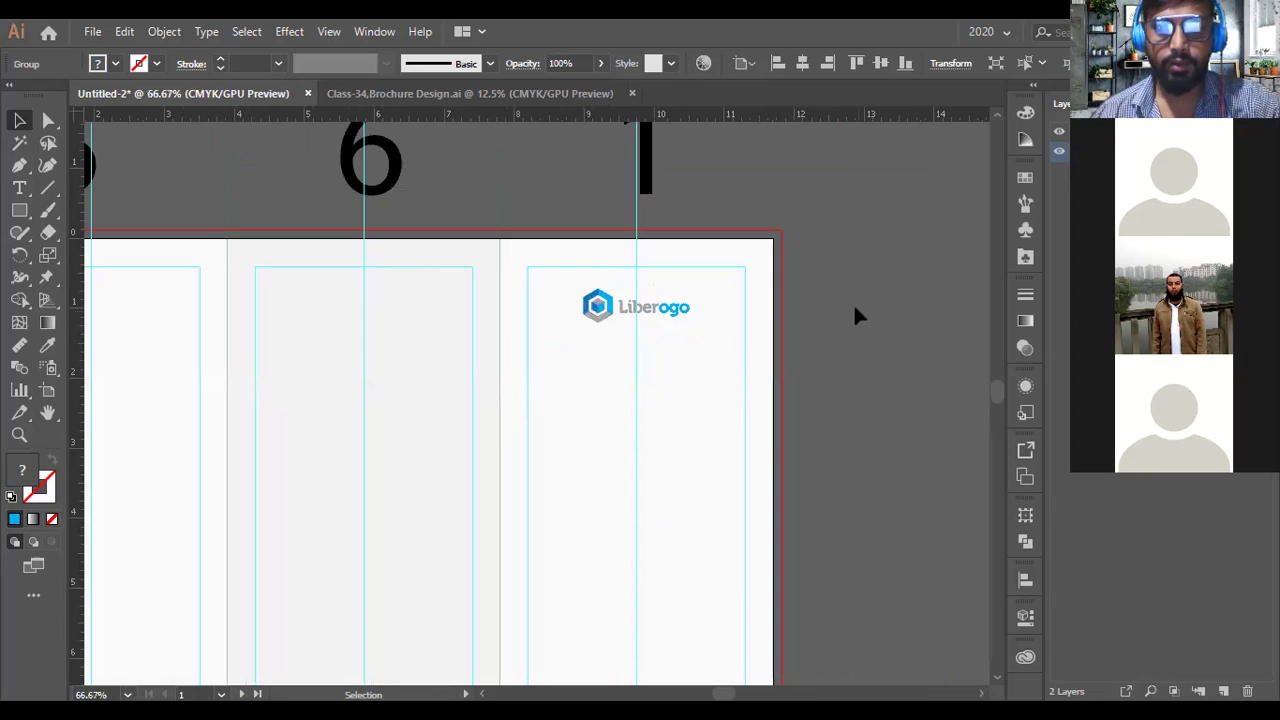
{"action": "left_click", "coordinate": [855, 312]}
{"action": "scroll", "coordinate": [645, 333], "scroll_direction": "up", "scroll_amount": 3}
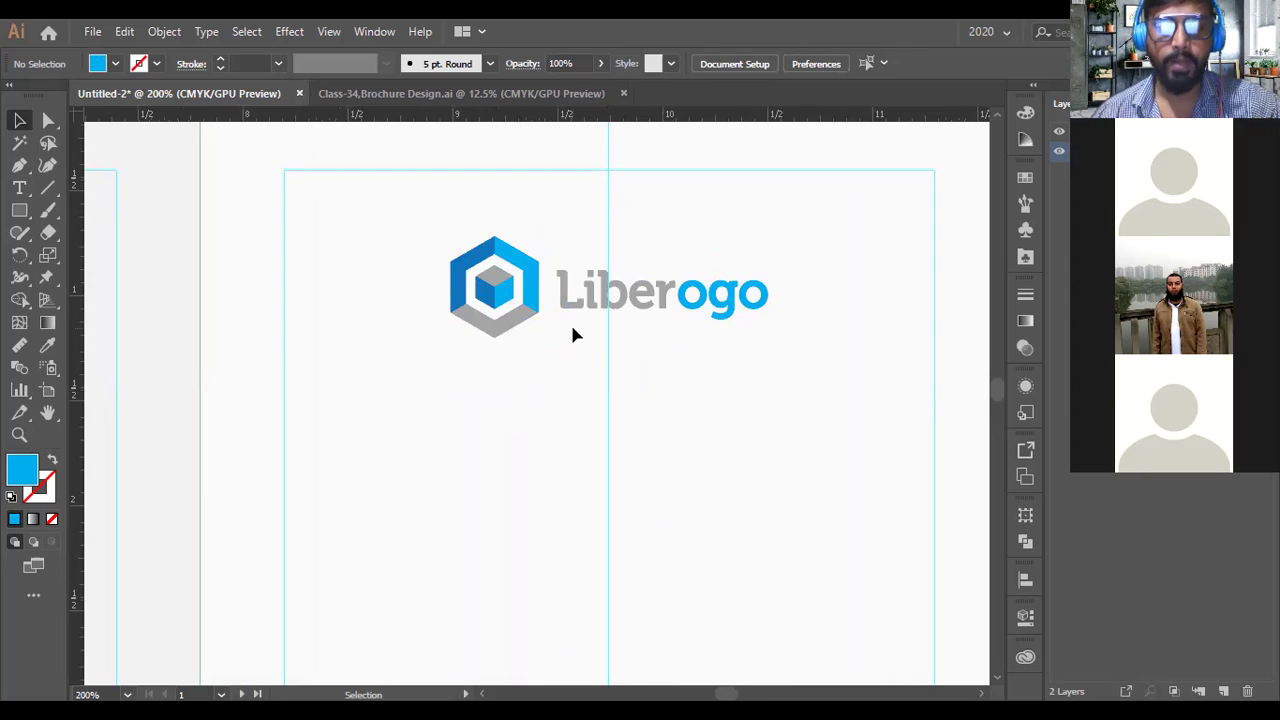
Examine the sample tri-fold brochures below the layout, including their cover, About Us, Contact Us, Our Services, Our Clients and Why Choose Us panels.
{"action": "scroll", "coordinate": [573, 334], "scroll_direction": "down", "scroll_amount": 2}
{"action": "scroll", "coordinate": [571, 334], "scroll_direction": "down", "scroll_amount": 1}
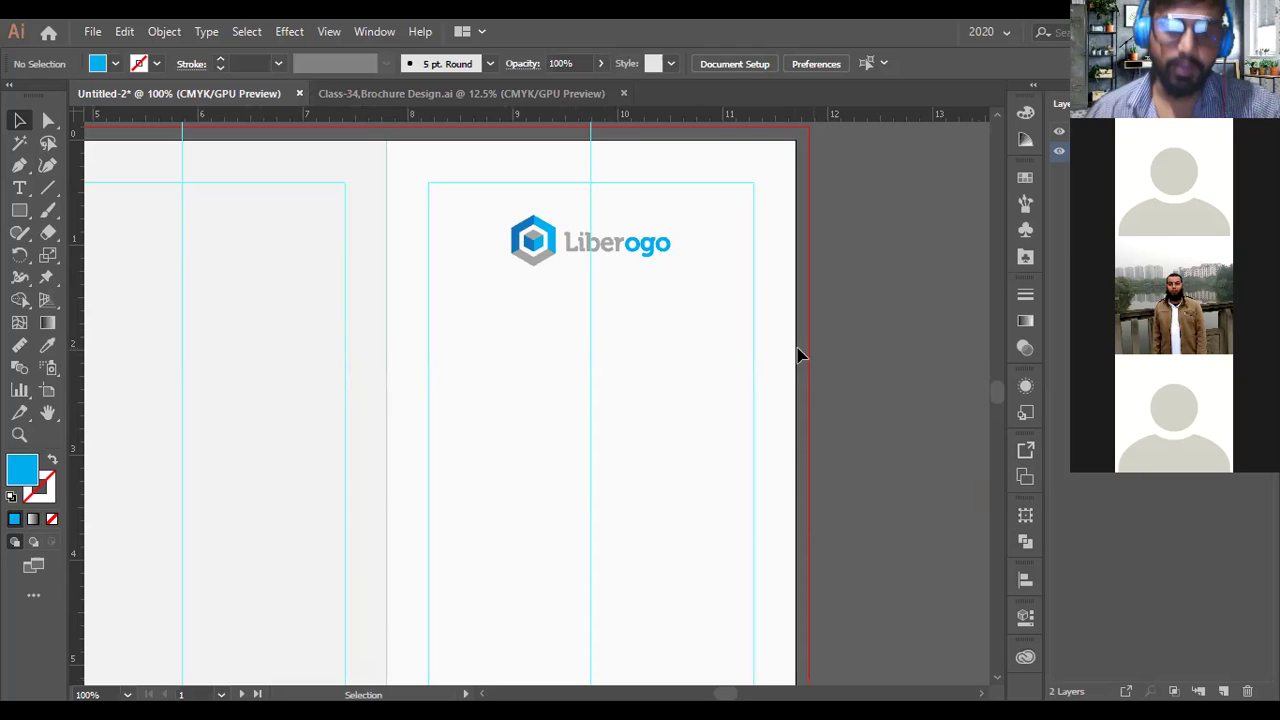
{"action": "scroll", "coordinate": [797, 350], "scroll_direction": "down", "scroll_amount": 5}
{"action": "scroll", "coordinate": [791, 349], "scroll_direction": "down", "scroll_amount": 4}
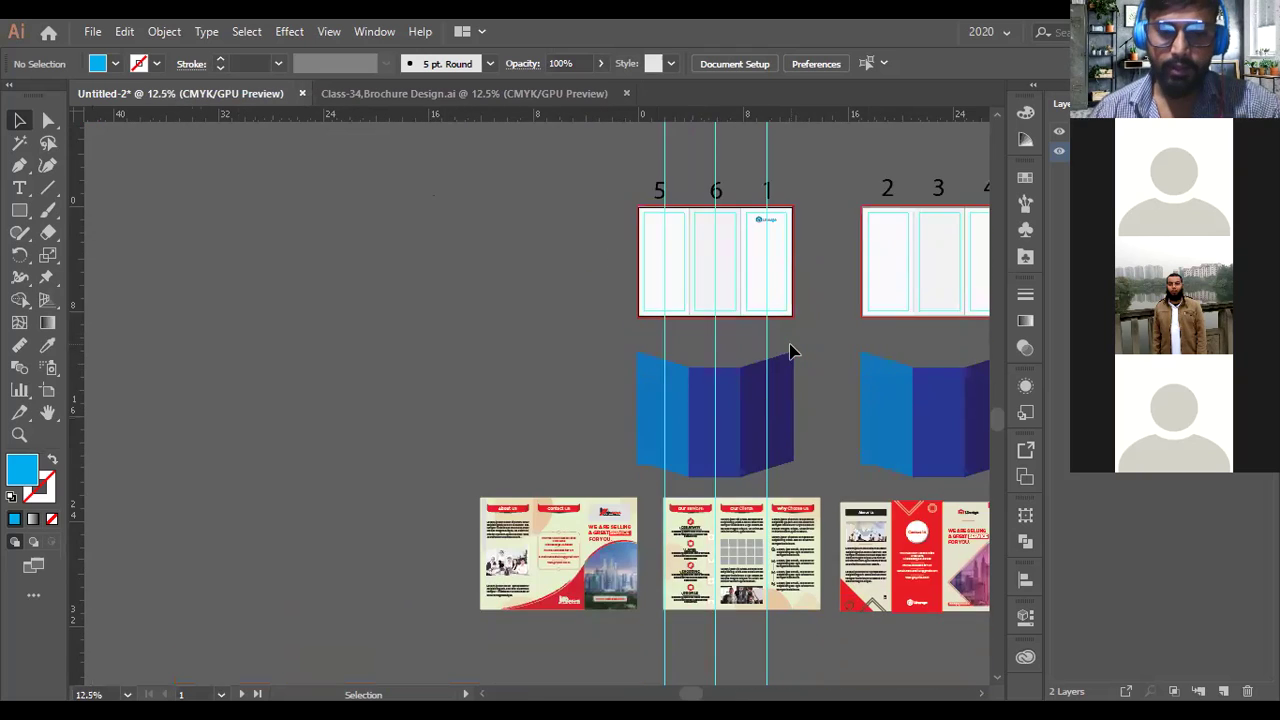
{"action": "scroll", "coordinate": [700, 480], "scroll_direction": "down", "scroll_amount": 2}
{"action": "scroll", "coordinate": [666, 380], "scroll_direction": "up", "scroll_amount": 2}
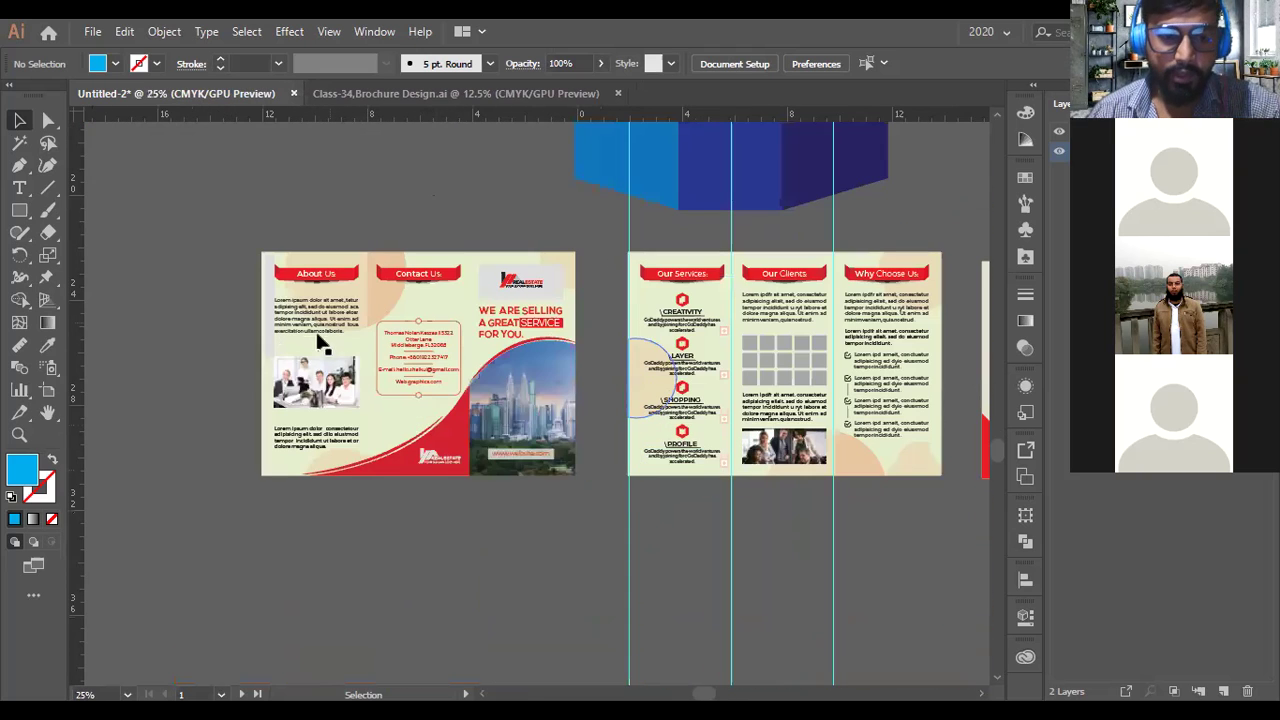
{"action": "scroll", "coordinate": [320, 330], "scroll_direction": "up", "scroll_amount": 2}
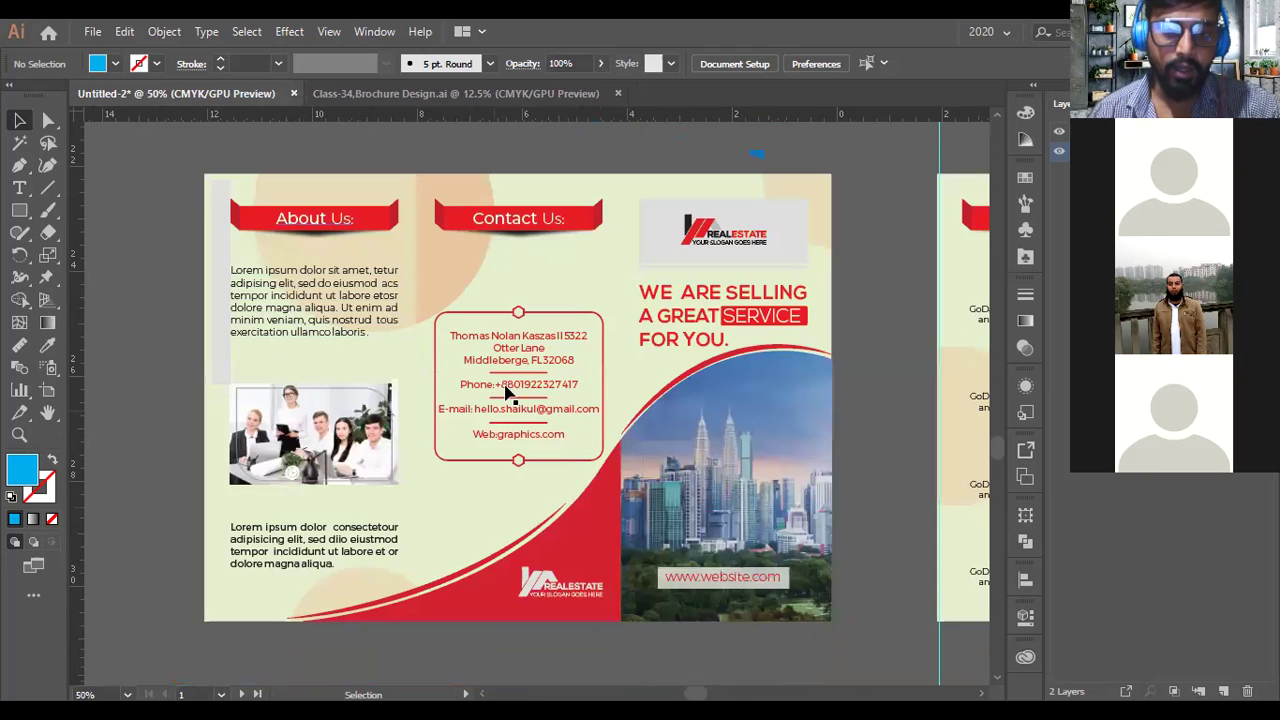
{"action": "scroll", "coordinate": [518, 364], "scroll_direction": "down", "scroll_amount": 1}
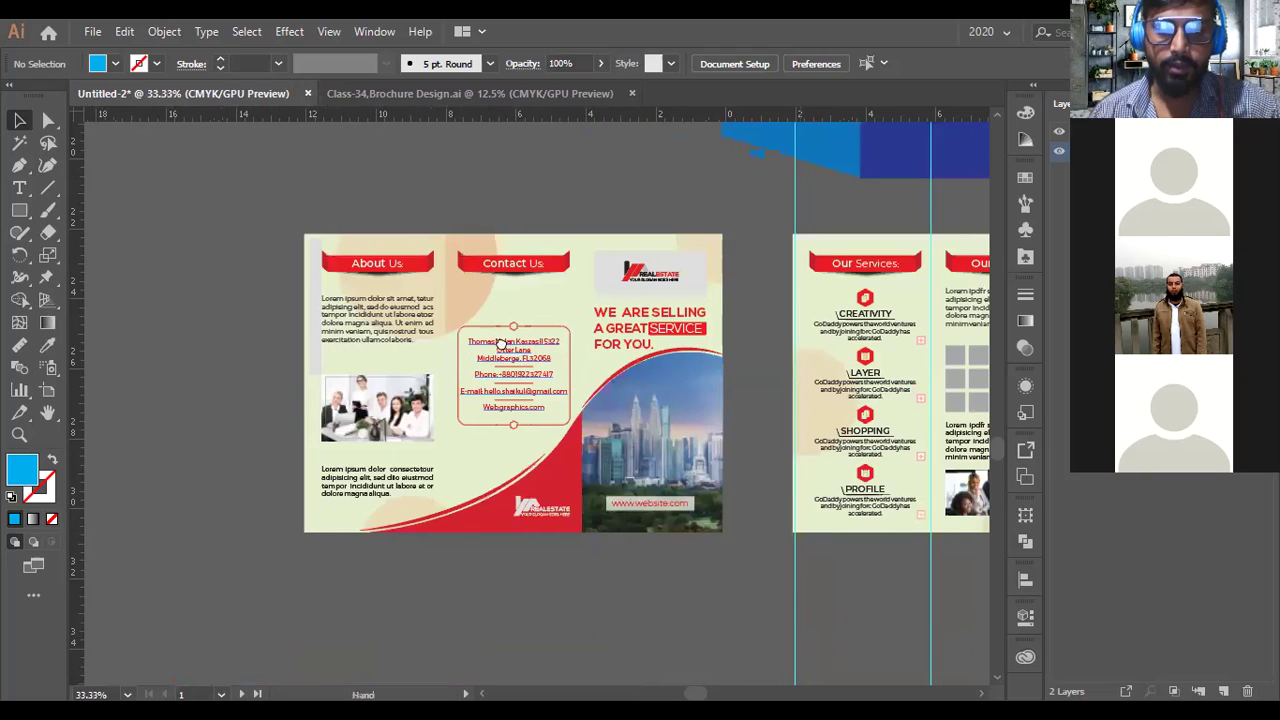
{"action": "left_click_drag", "start_coordinate": [802, 332], "coordinate": [380, 354]}
{"action": "left_click_drag", "start_coordinate": [268, 448], "coordinate": [438, 378]}
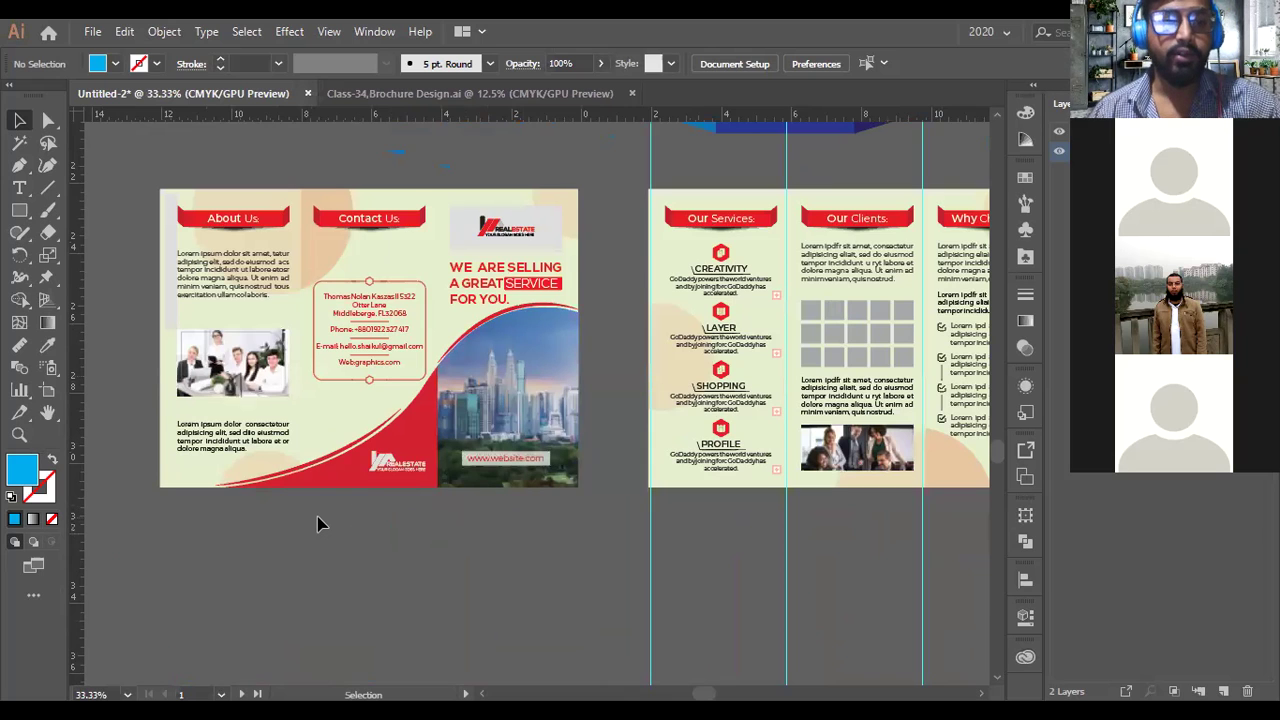
{"action": "scroll", "coordinate": [316, 524], "scroll_direction": "down", "scroll_amount": 2}
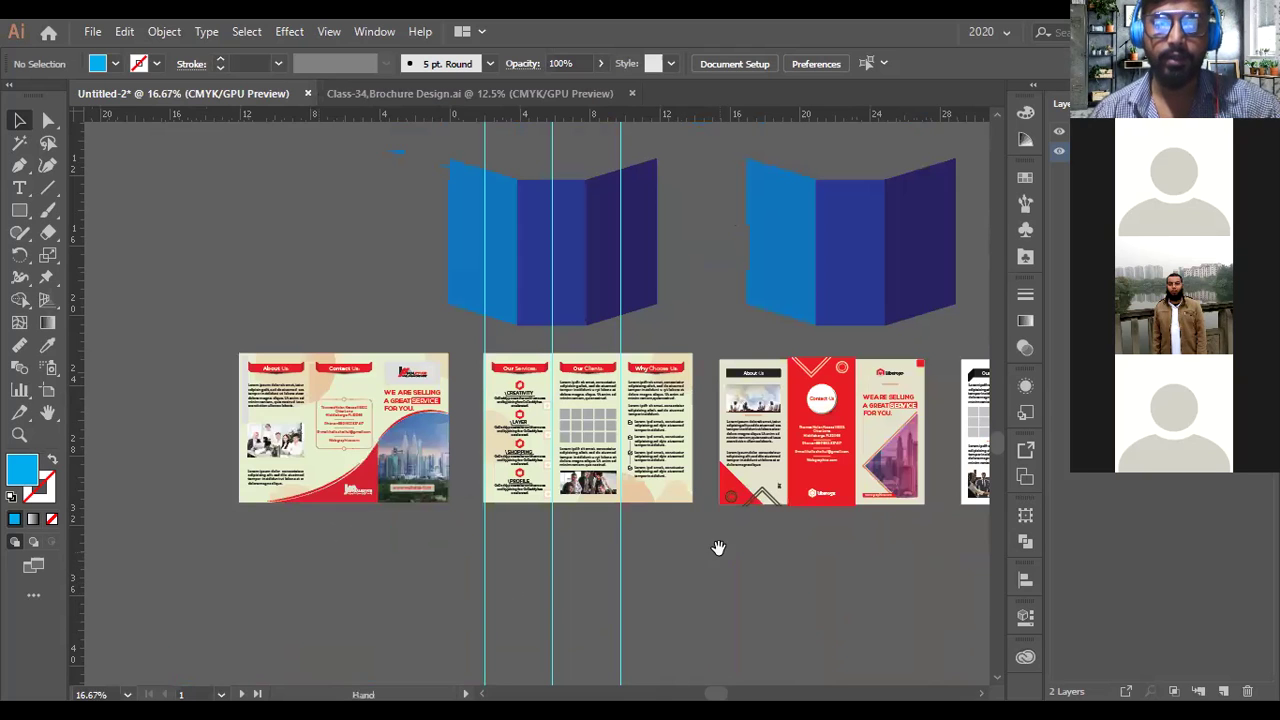
{"action": "scroll", "coordinate": [690, 550], "scroll_direction": "right", "scroll_amount": 1}
{"action": "scroll", "coordinate": [455, 542], "scroll_direction": "up", "scroll_amount": 1}
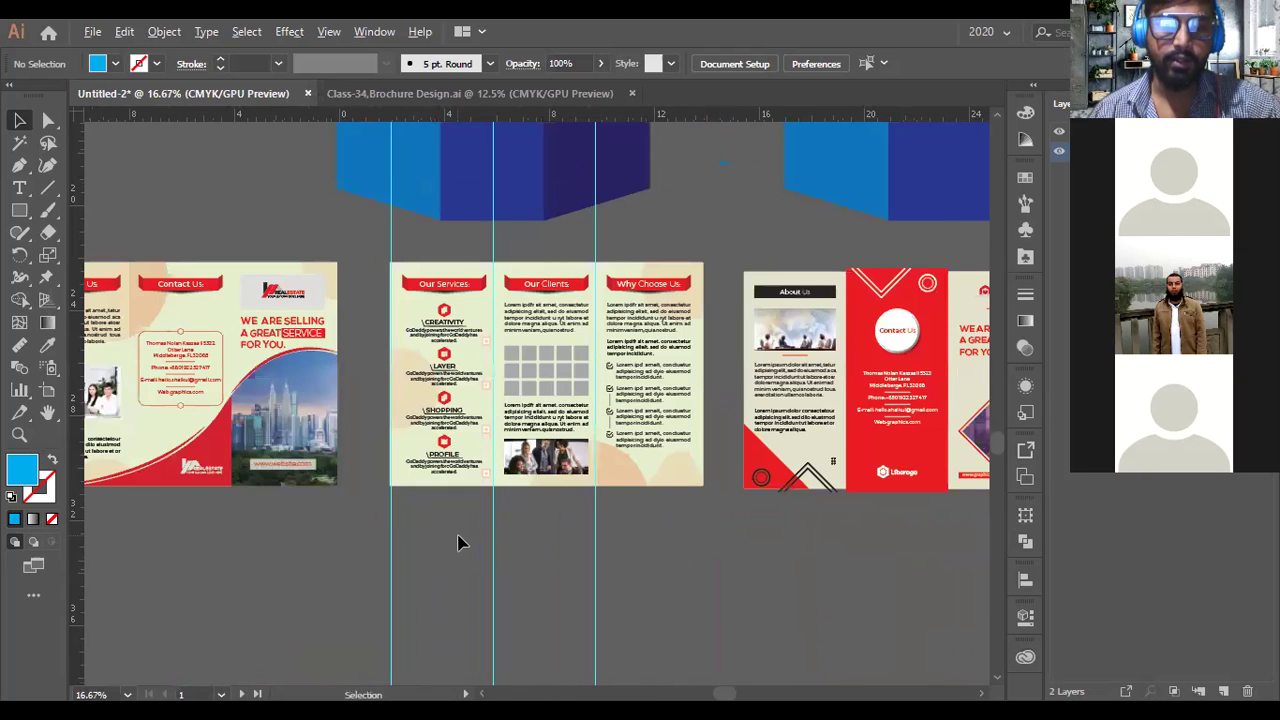
{"action": "scroll", "coordinate": [458, 542], "scroll_direction": "up", "scroll_amount": 1}
{"action": "scroll", "coordinate": [460, 543], "scroll_direction": "up", "scroll_amount": 1}
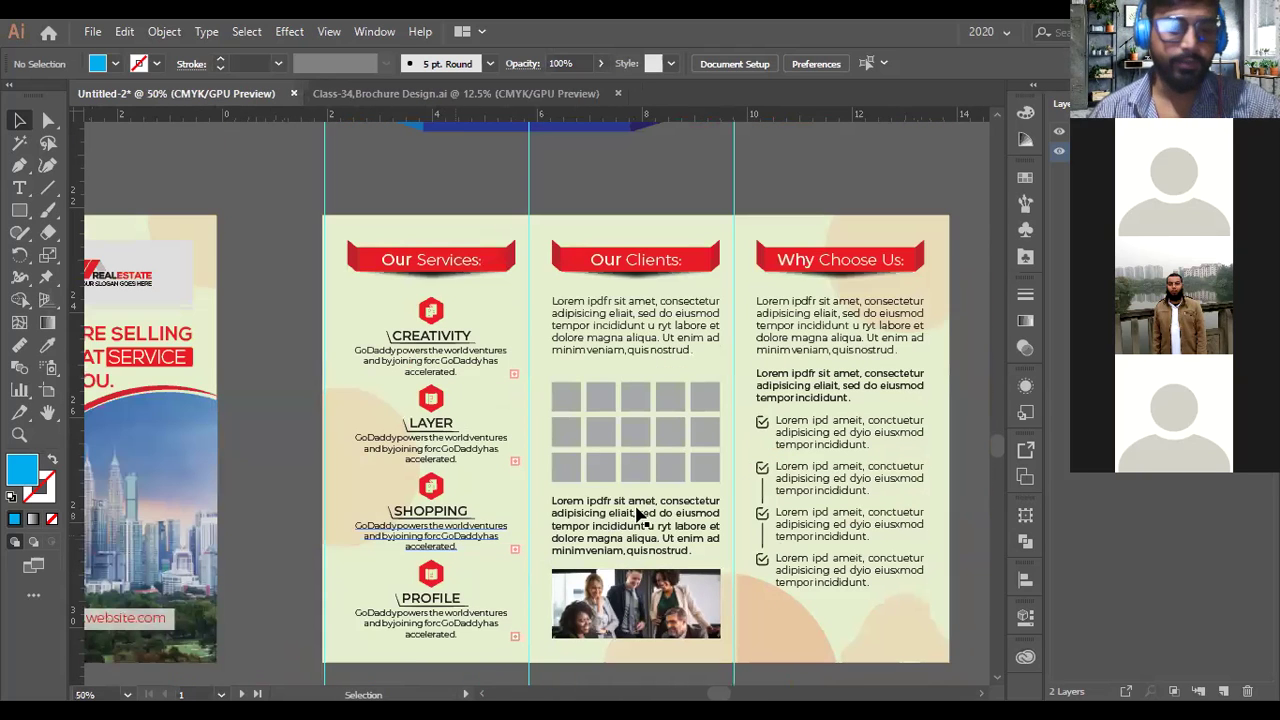
{"action": "scroll", "coordinate": [640, 513], "scroll_direction": "down", "scroll_amount": 2}
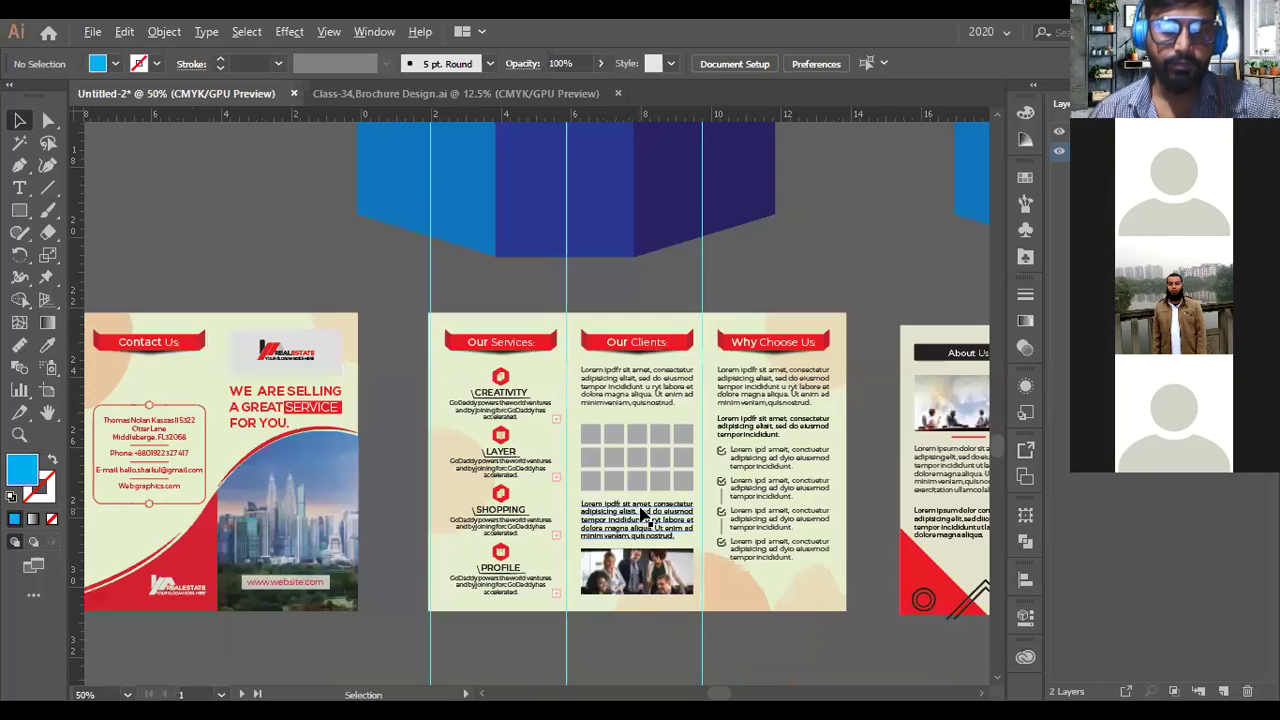
{"action": "scroll", "coordinate": [643, 513], "scroll_direction": "up", "scroll_amount": 3}
{"action": "scroll", "coordinate": [640, 514], "scroll_direction": "down", "scroll_amount": 2}
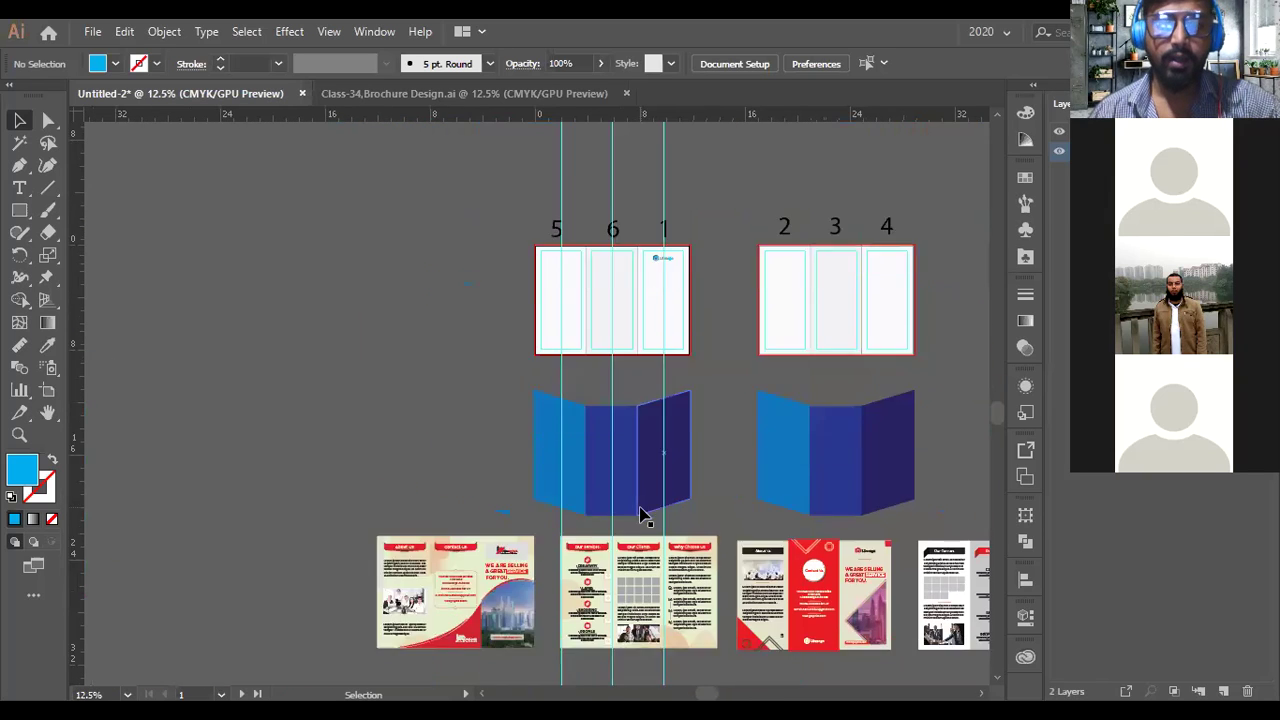
Compare the blank outer layout with the sample brochures below it, focusing on the sample cover's logo, headline and image area.
{"action": "scroll", "coordinate": [660, 368], "scroll_direction": "up", "scroll_amount": 3}
{"action": "scroll", "coordinate": [659, 371], "scroll_direction": "down", "scroll_amount": 1}
{"action": "scroll", "coordinate": [645, 389], "scroll_direction": "down", "scroll_amount": 1}
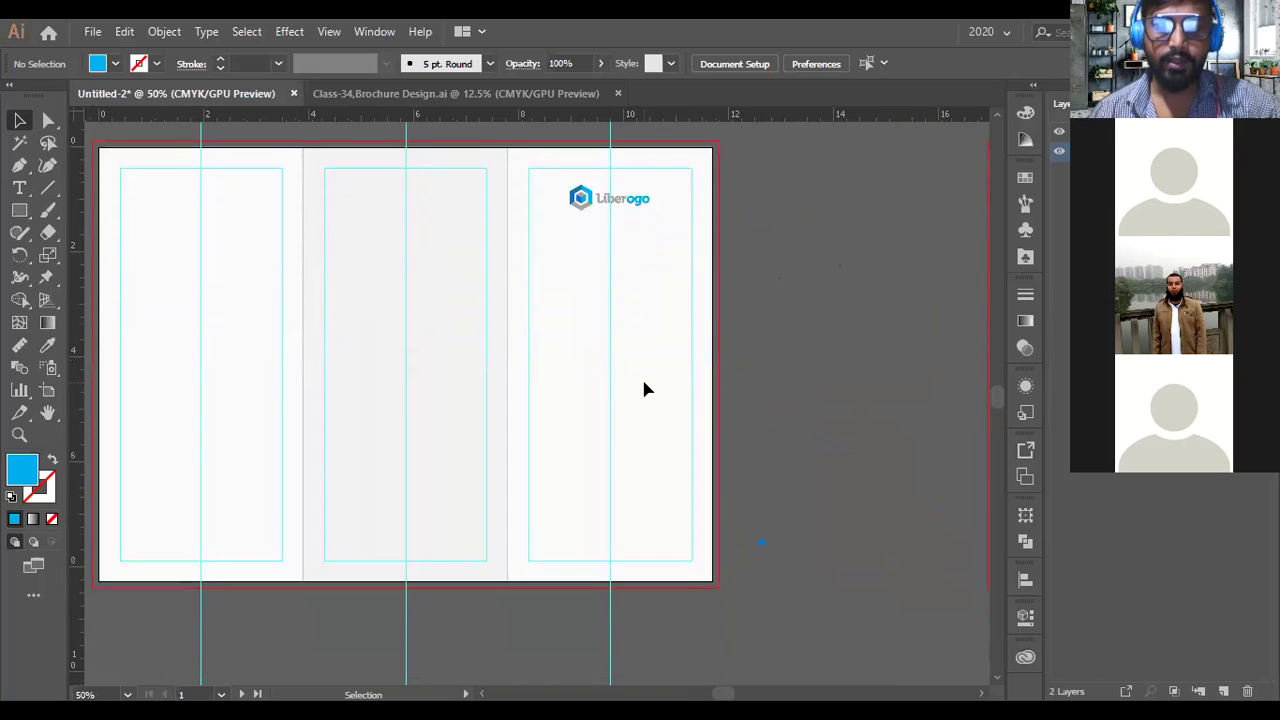
{"action": "scroll", "coordinate": [645, 389], "scroll_direction": "down", "scroll_amount": 3}
{"action": "scroll", "coordinate": [543, 514], "scroll_direction": "up", "scroll_amount": 3}
{"action": "scroll", "coordinate": [455, 330], "scroll_direction": "up", "scroll_amount": 1}
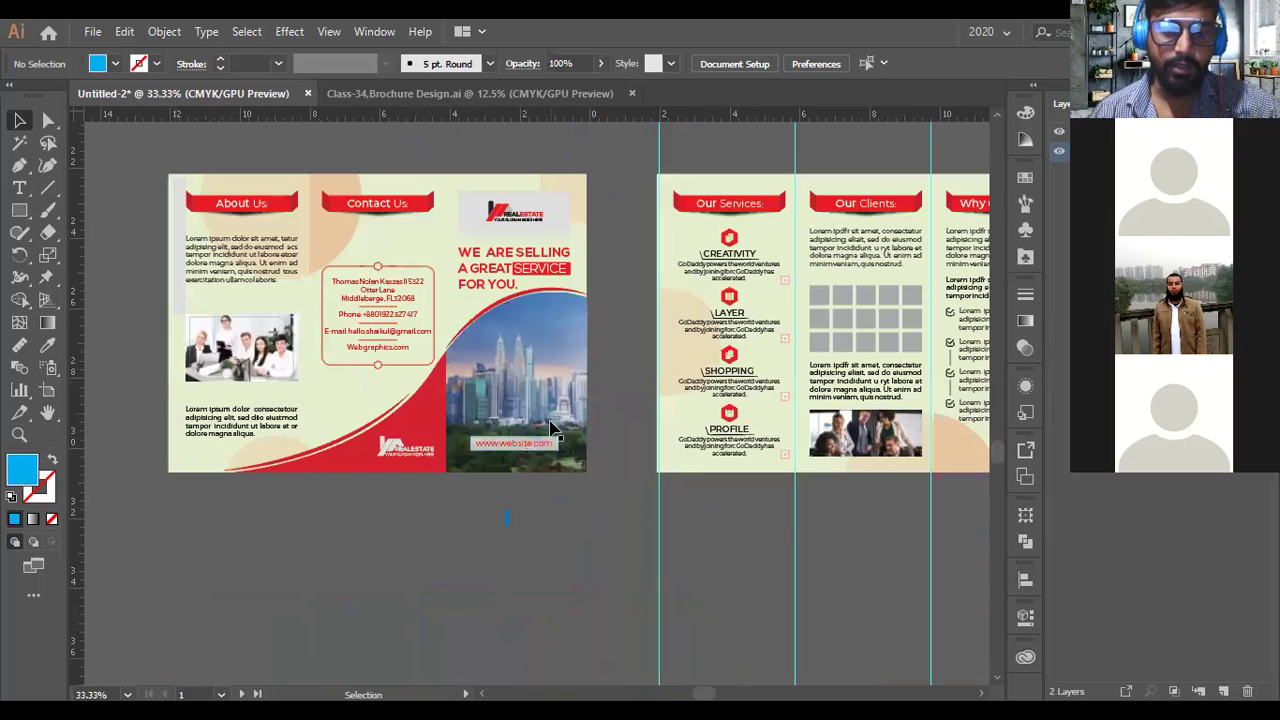
{"action": "scroll", "coordinate": [500, 432], "scroll_direction": "down", "scroll_amount": 1}
{"action": "scroll", "coordinate": [503, 435], "scroll_direction": "up", "scroll_amount": 10}
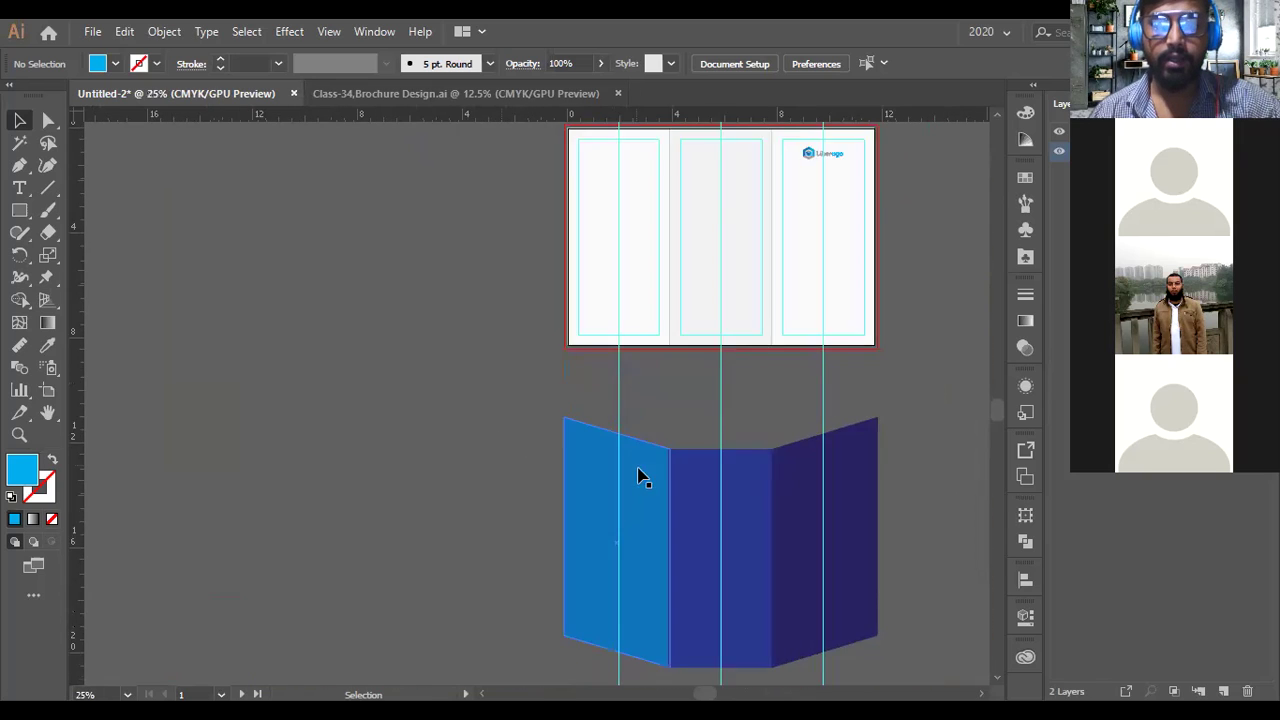
{"action": "scroll", "coordinate": [910, 392], "scroll_direction": "up", "scroll_amount": 3}
{"action": "scroll", "coordinate": [851, 371], "scroll_direction": "down", "scroll_amount": 1}
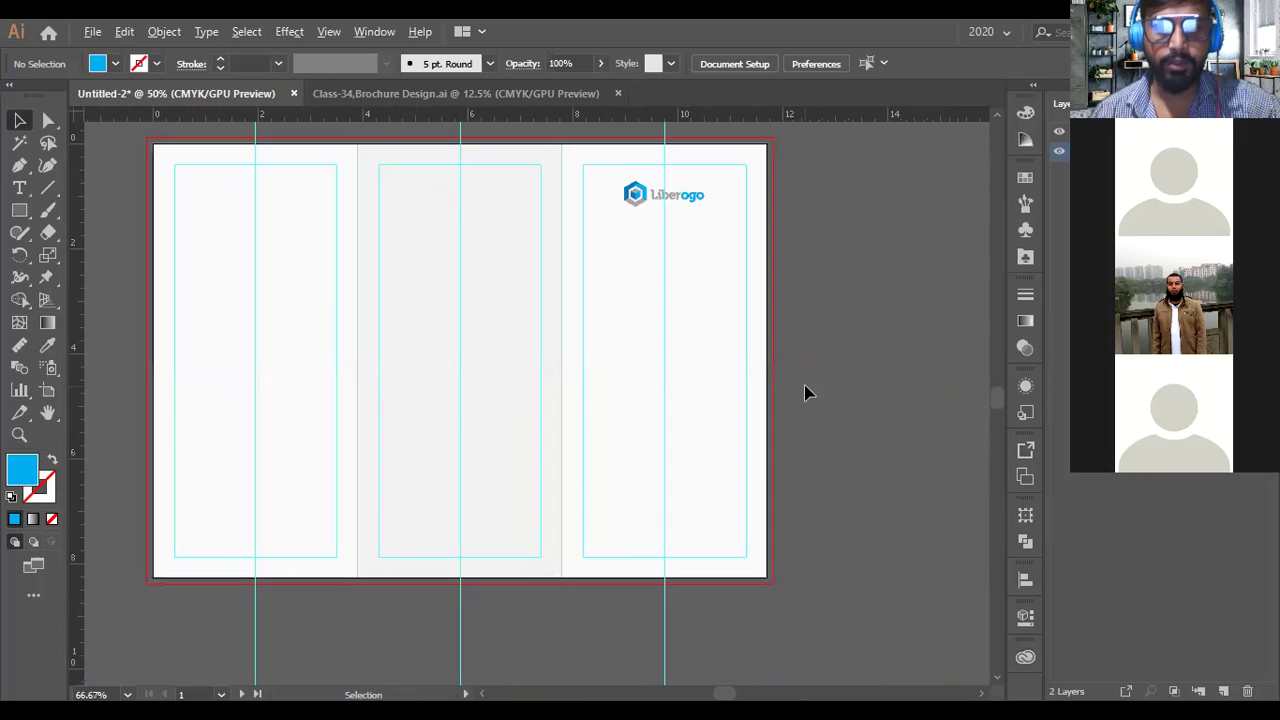
Draw a blue rectangle on panel 1 between the side margin guides, from below the logo to the page's lower edge.
{"action": "left_click", "coordinate": [19, 210]}
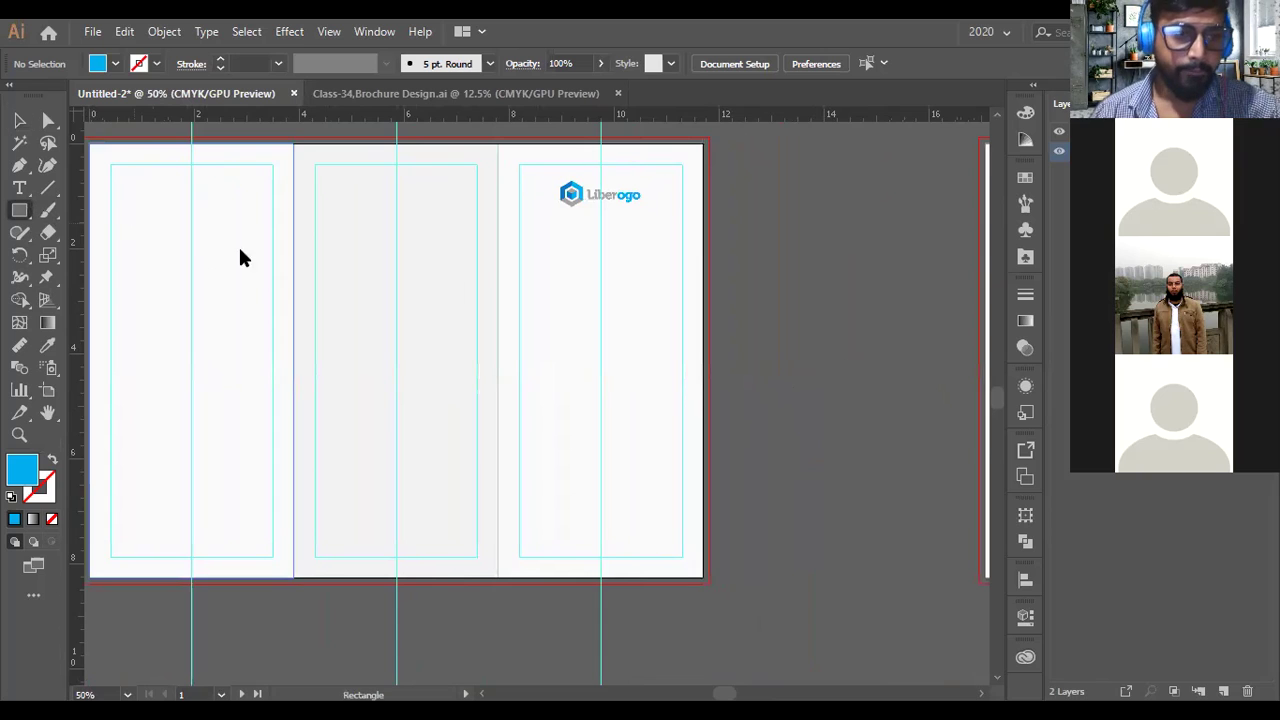
{"action": "left_click_drag", "start_coordinate": [518, 288], "coordinate": [682, 577]}
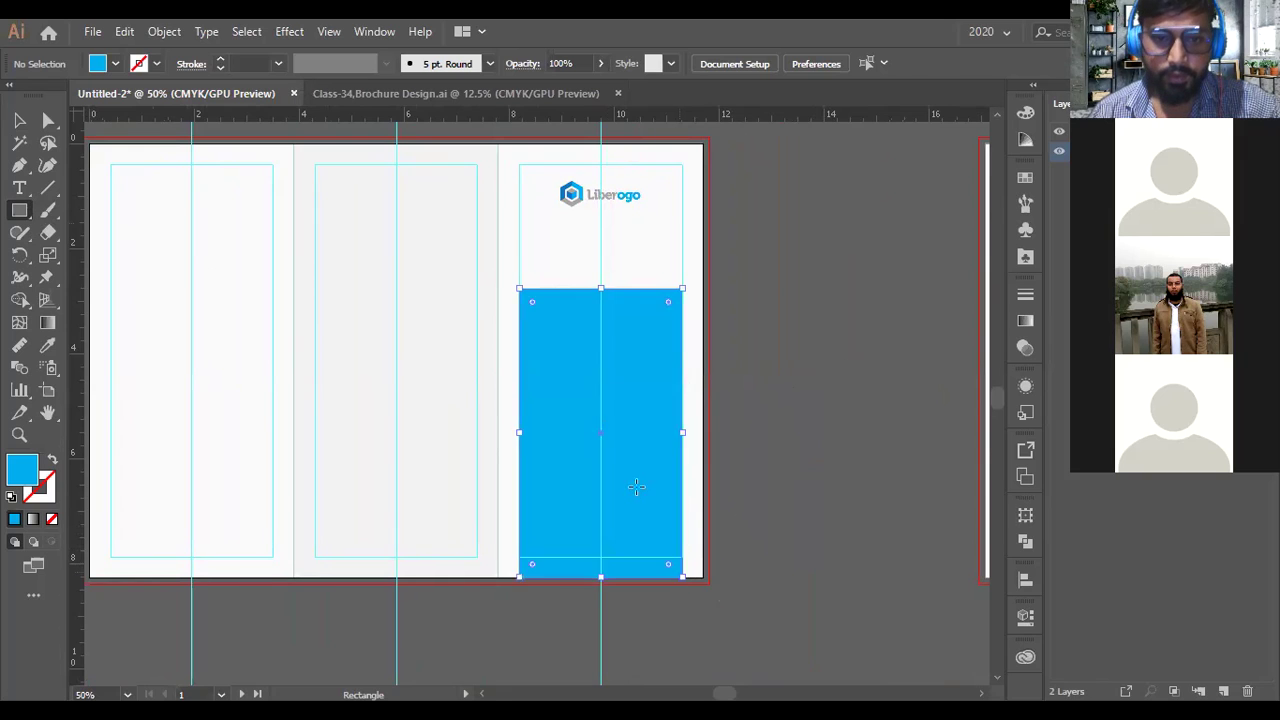
{"action": "scroll", "coordinate": [585, 362], "scroll_direction": "up", "scroll_amount": 1}
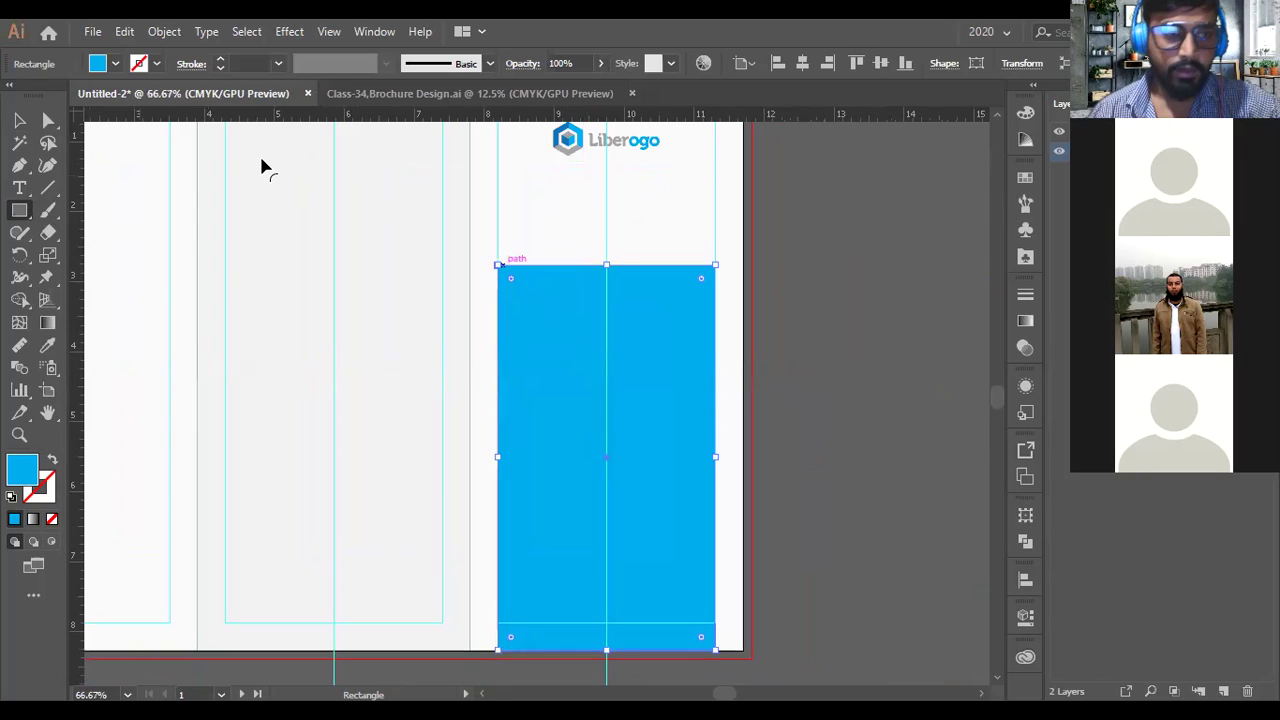
Round only the upper-right corner of the blue rectangle on panel 1 with a large radius.
{"action": "key", "text": "a"}
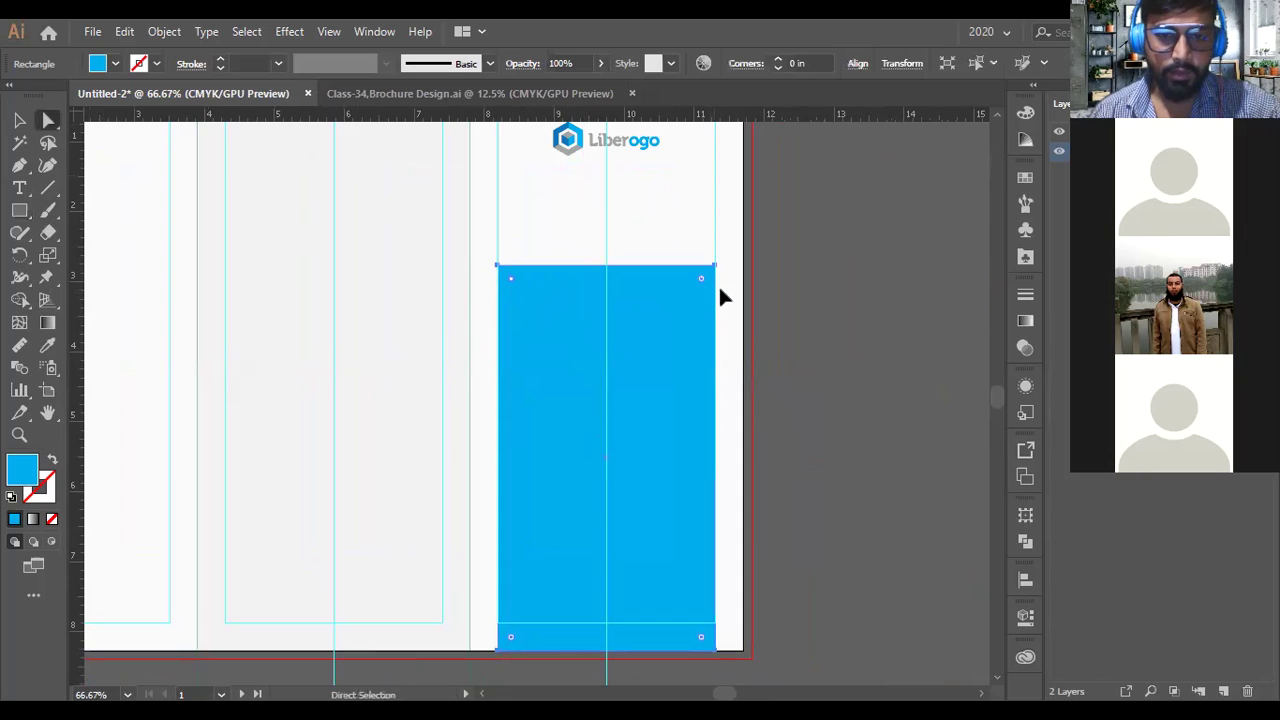
{"action": "left_click_drag", "start_coordinate": [698, 278], "coordinate": [614, 518]}
{"action": "scroll", "coordinate": [613, 426], "scroll_direction": "down", "scroll_amount": 1}
{"action": "left_click", "coordinate": [751, 403]}
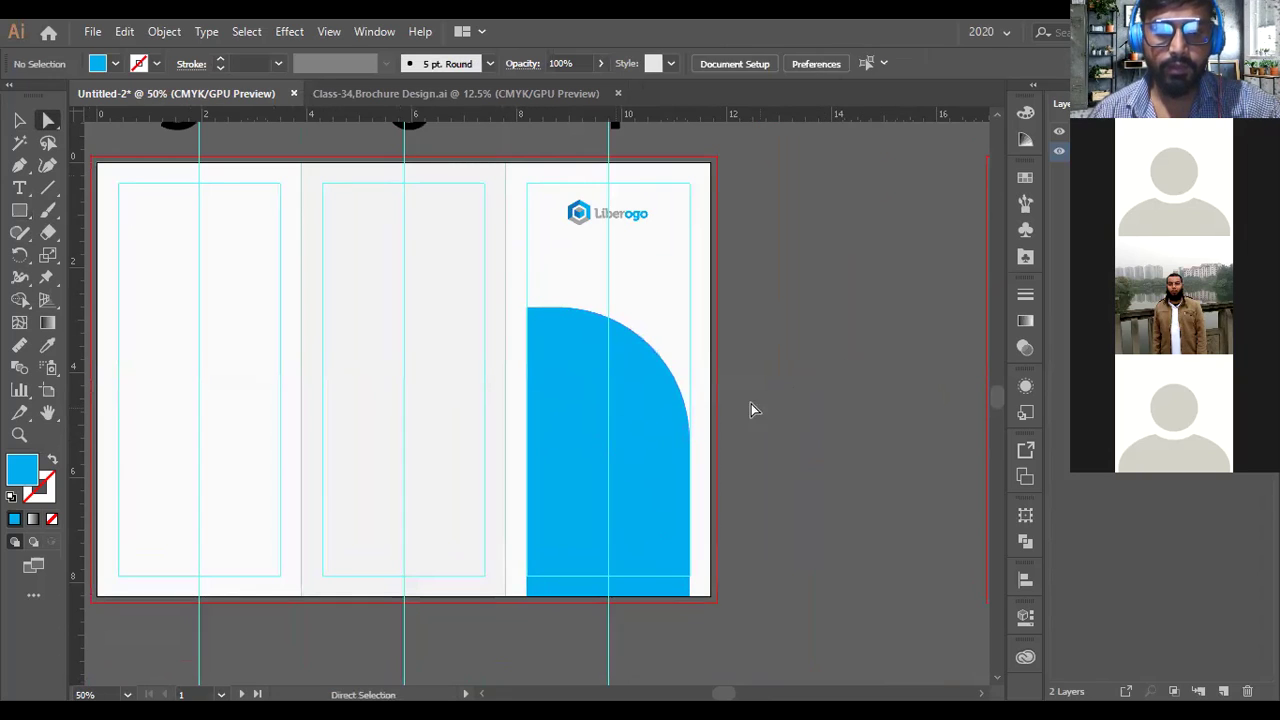
{"action": "scroll", "coordinate": [745, 398], "scroll_direction": "up", "scroll_amount": 1}
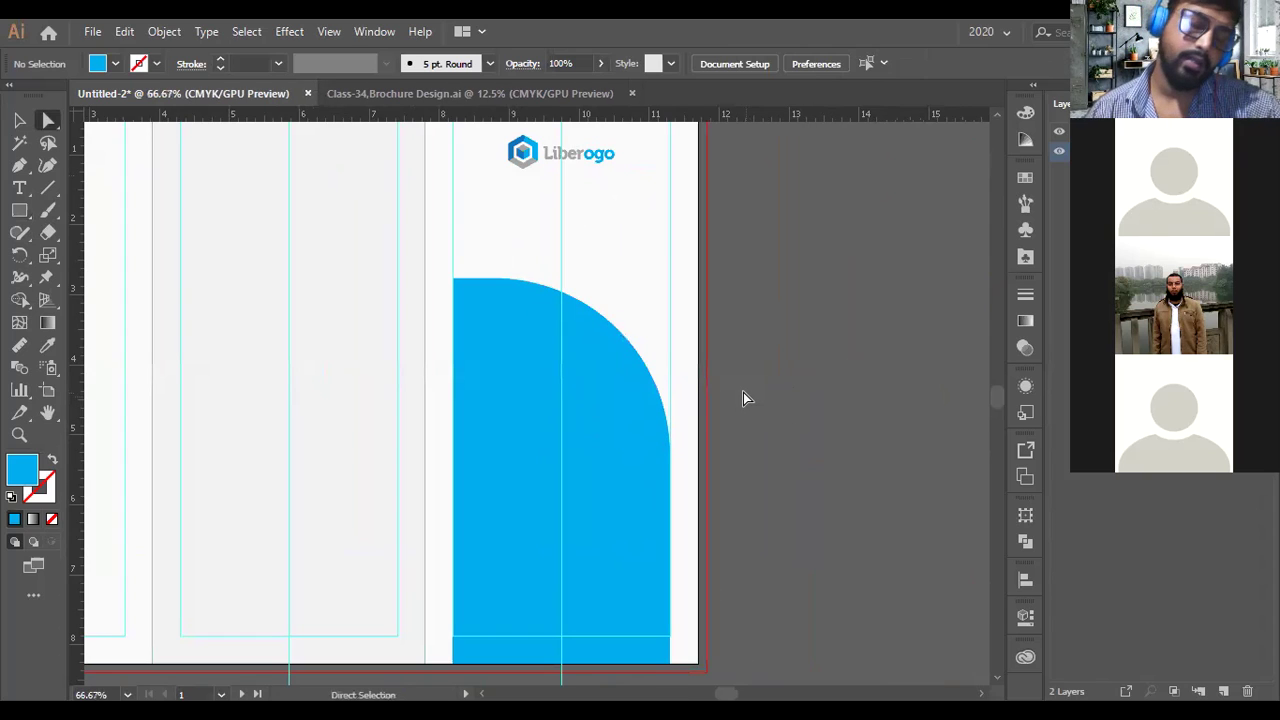
{"action": "key", "text": "v"}
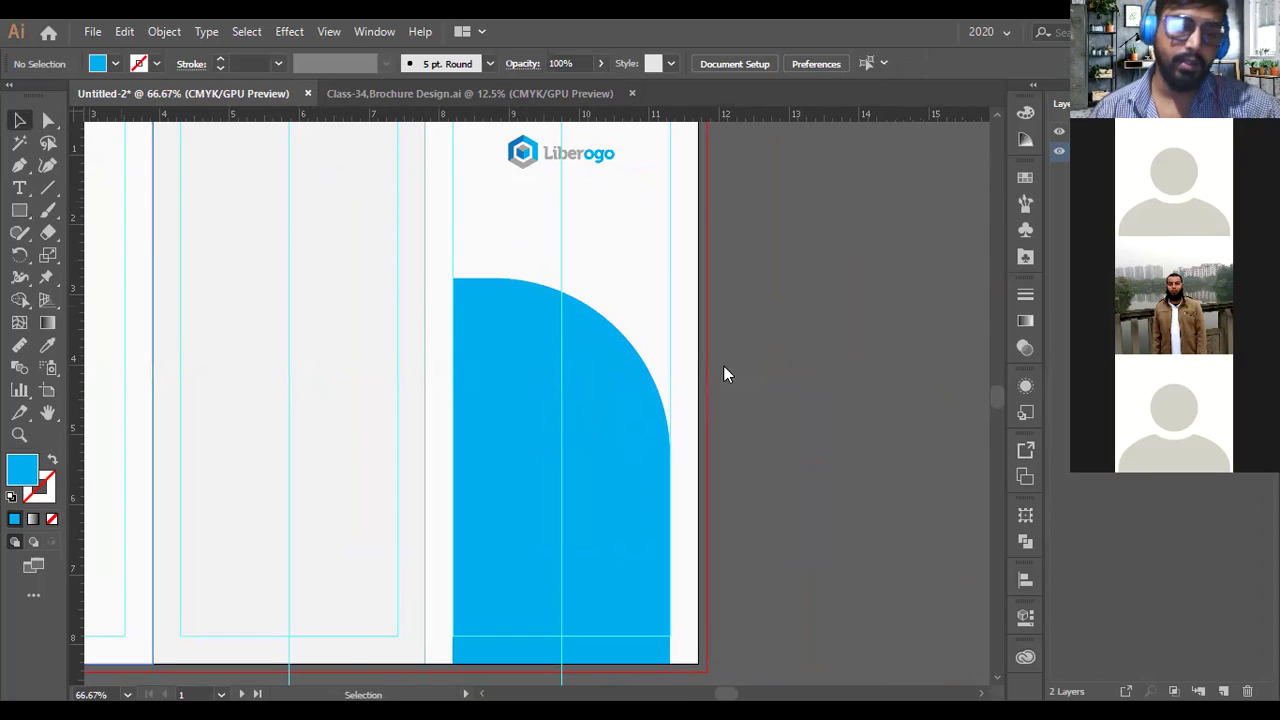
{"action": "scroll", "coordinate": [770, 378], "scroll_direction": "down", "scroll_amount": 2}
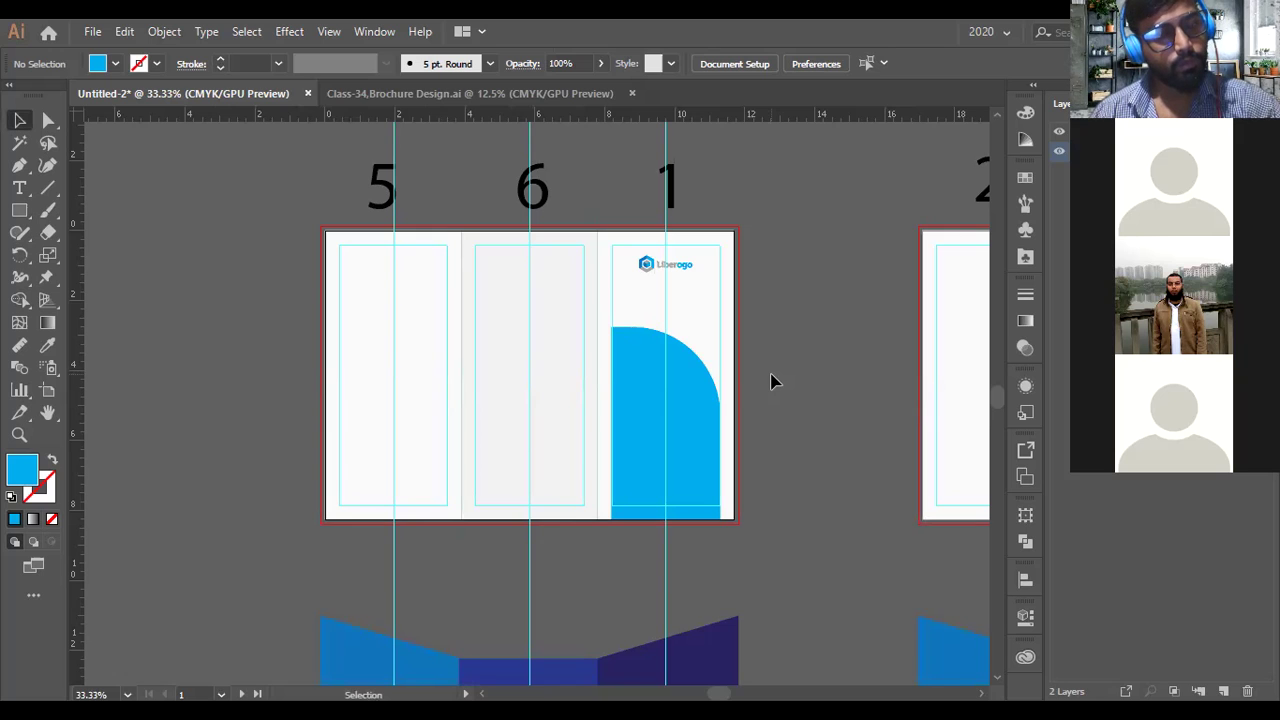
Draw a blue shape with a curved lower edge across panels 5 and 6, ending at the rounded shape's upper-left corner.
{"action": "left_click", "coordinate": [19, 165]}
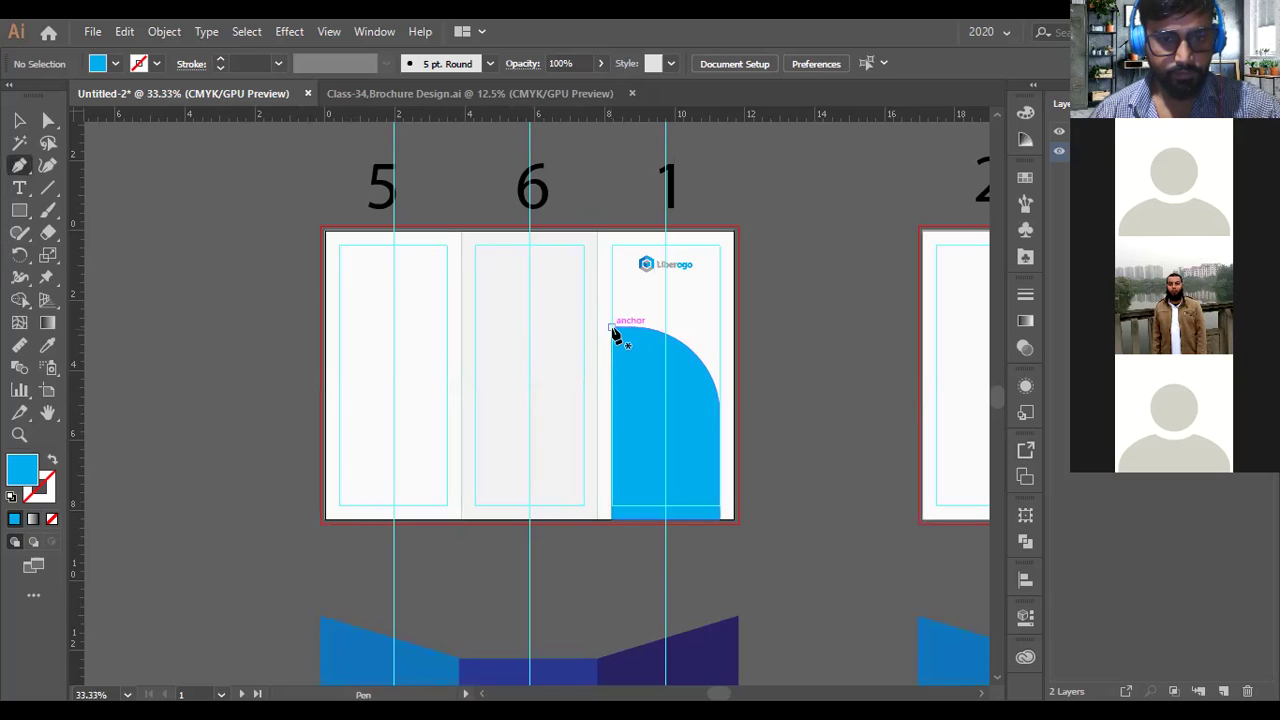
{"action": "left_click", "coordinate": [613, 333]}
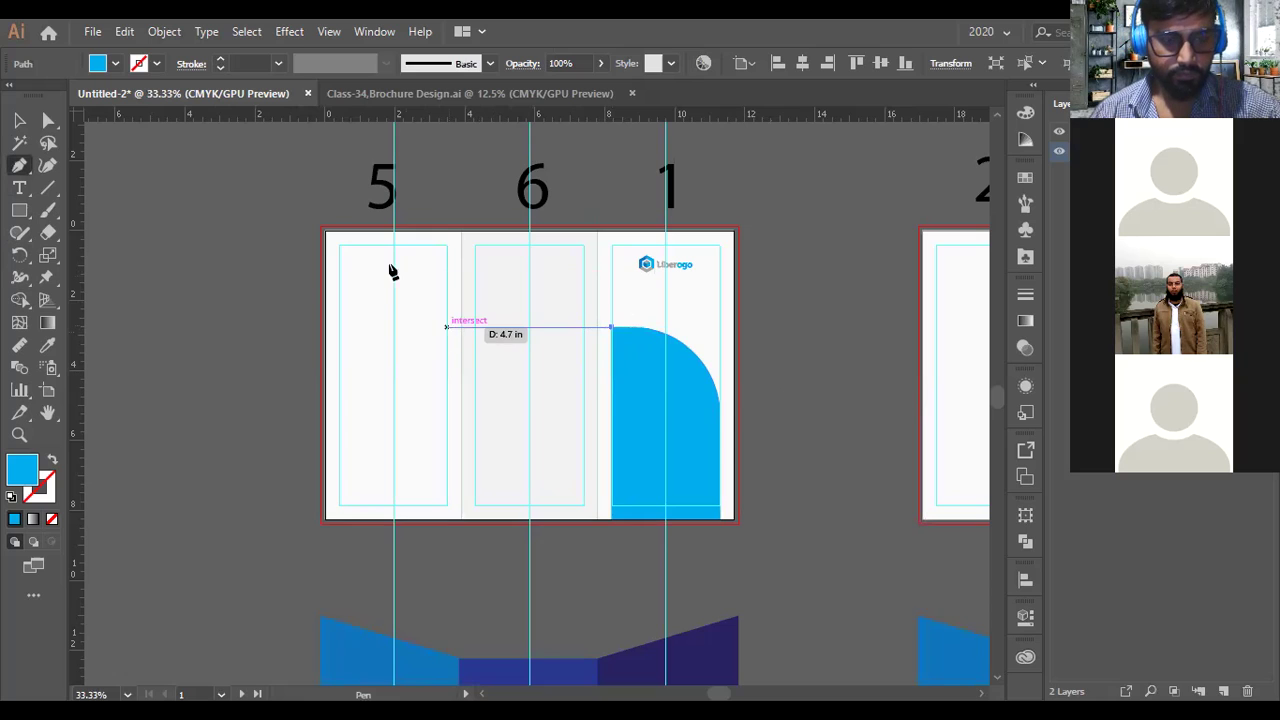
{"action": "left_click_drag", "start_coordinate": [318, 228], "coordinate": [245, 178]}
{"action": "left_click_drag", "start_coordinate": [329, 310], "coordinate": [330, 313]}
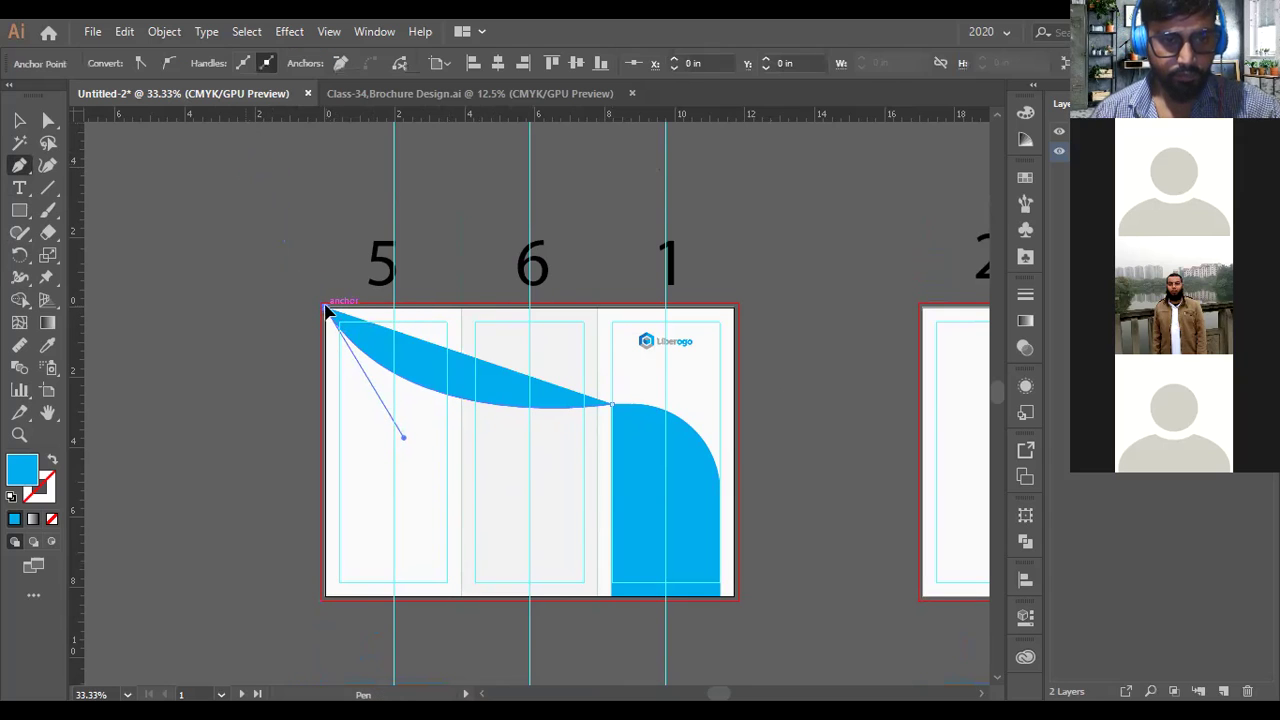
{"action": "left_click", "coordinate": [612, 309]}
{"action": "left_click", "coordinate": [614, 408]}
{"action": "key", "text": "v"}
{"action": "left_click", "coordinate": [167, 284]}
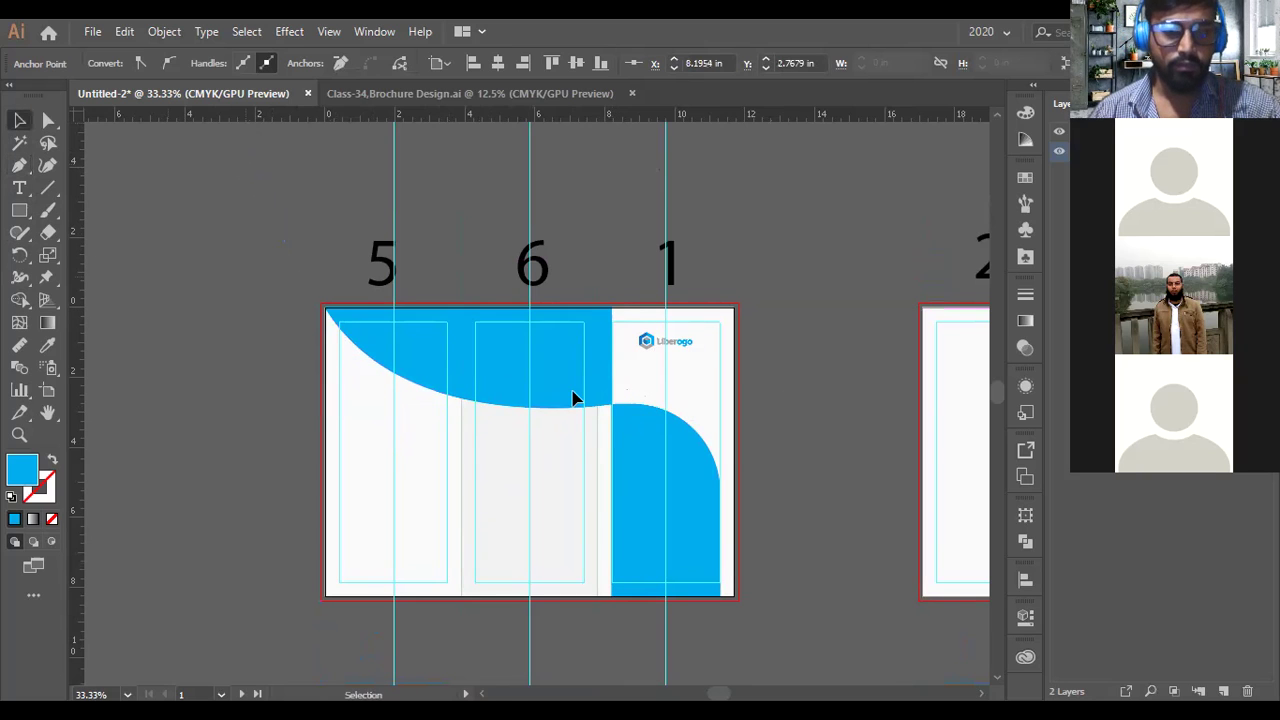
Delete the curved blue shape spanning panels 5 and 6.
{"action": "scroll", "coordinate": [574, 400], "scroll_direction": "down", "scroll_amount": 2}
{"action": "scroll", "coordinate": [572, 406], "scroll_direction": "up", "scroll_amount": 2}
{"action": "left_click_drag", "start_coordinate": [791, 416], "coordinate": [754, 406]}
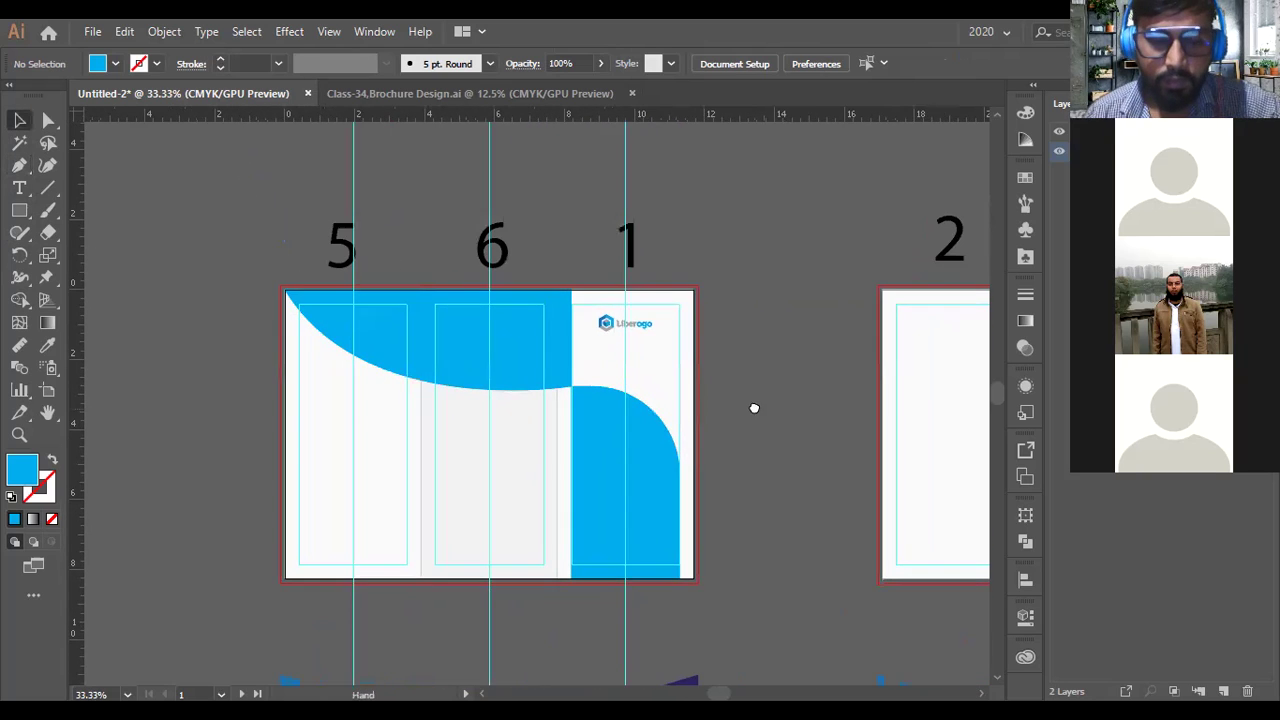
{"action": "left_click", "coordinate": [526, 362]}
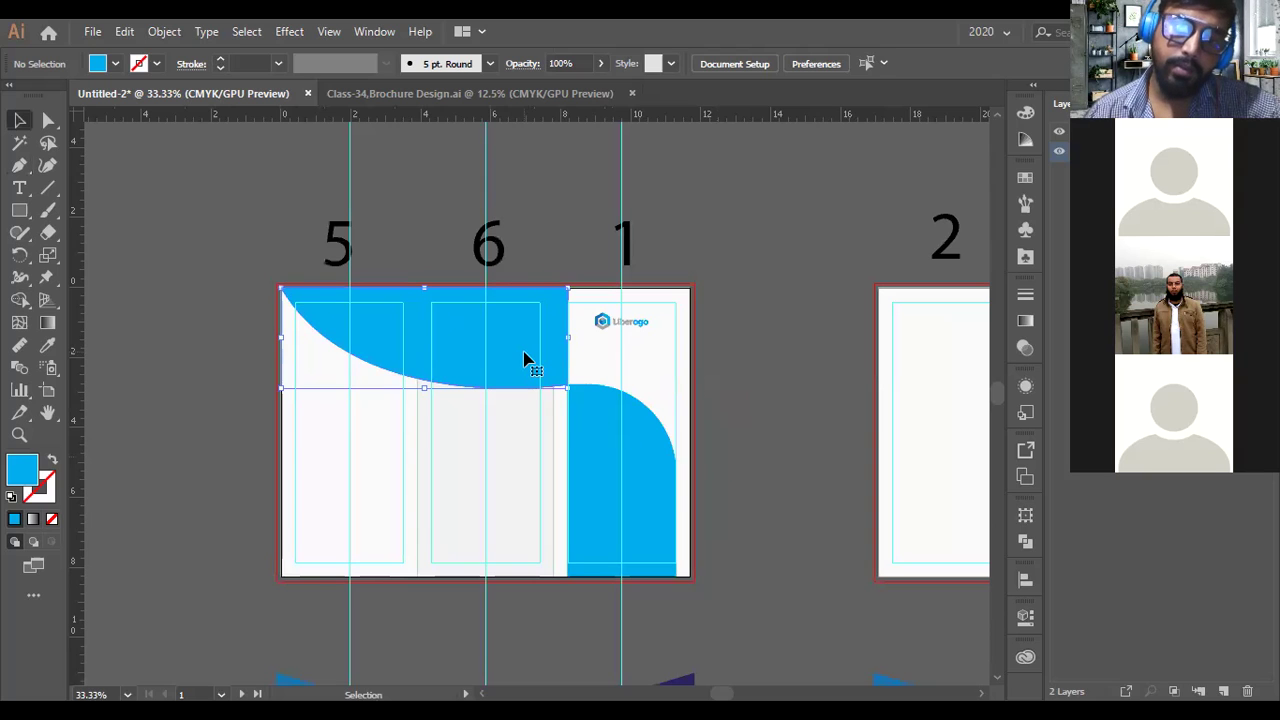
{"action": "key", "text": "Delete"}
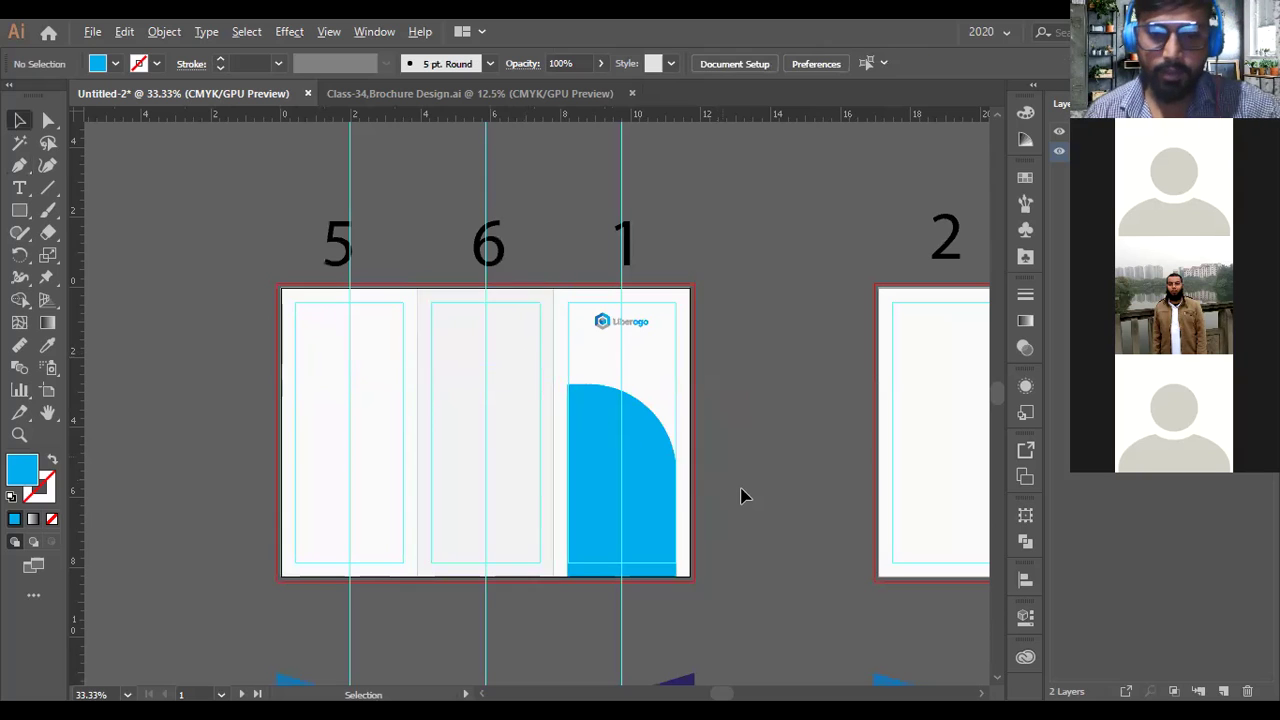
Reflect the blue shape on panel 1 across the vertical axis so its rounded corner is at the upper left.
{"action": "scroll", "coordinate": [743, 497], "scroll_direction": "up", "scroll_amount": 2}
{"action": "left_click", "coordinate": [580, 427]}
{"action": "scroll", "coordinate": [580, 422], "scroll_direction": "down", "scroll_amount": 2}
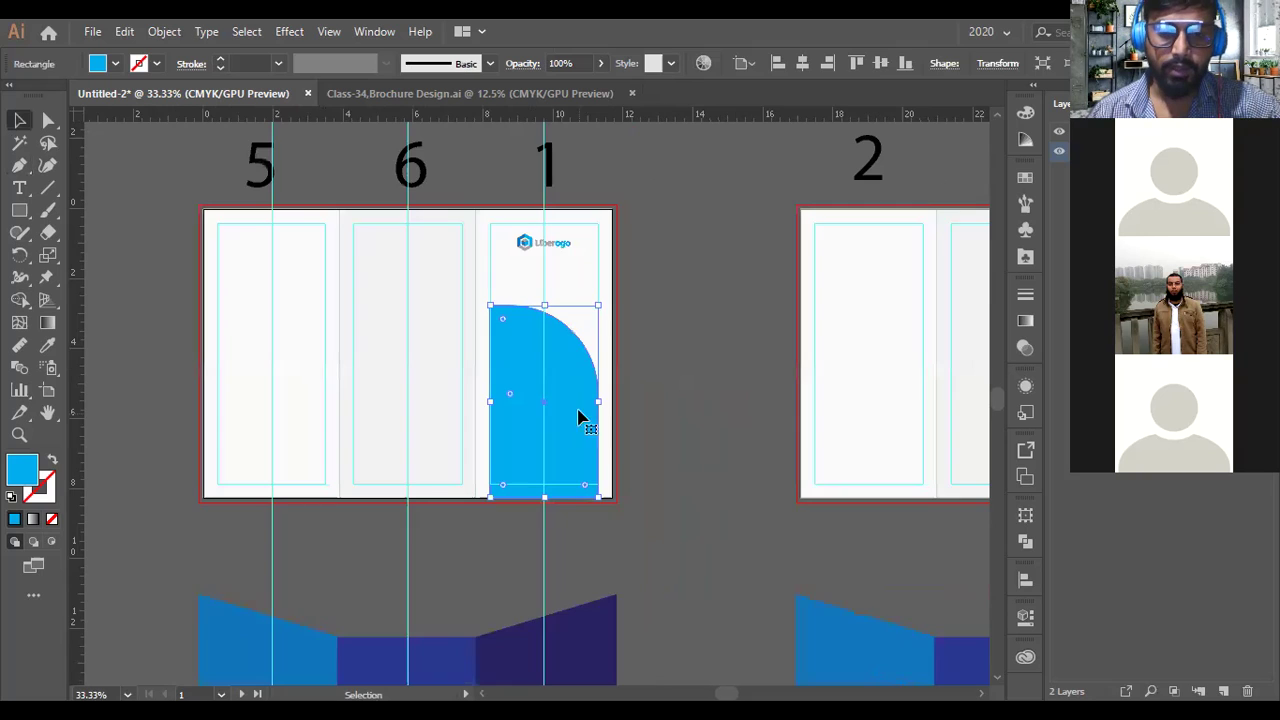
{"action": "right_click", "coordinate": [568, 402]}
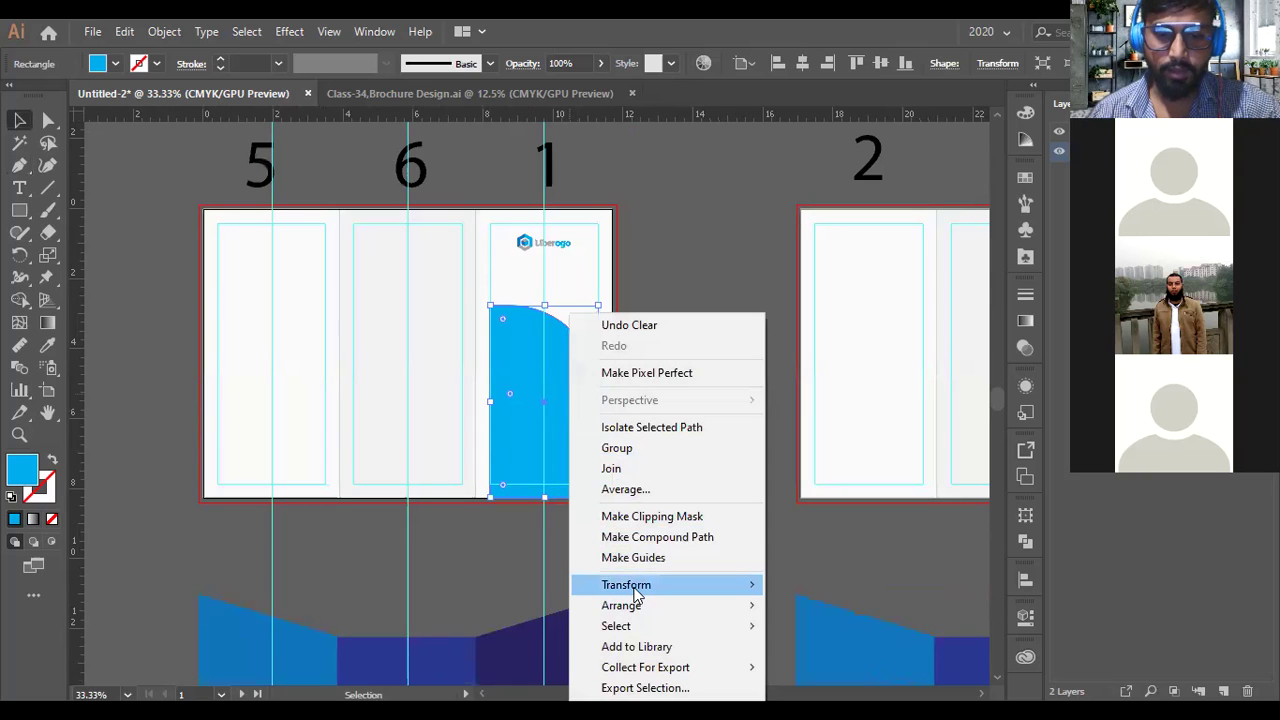
{"action": "mouse_move", "coordinate": [636, 590]}
{"action": "left_click", "coordinate": [810, 490]}
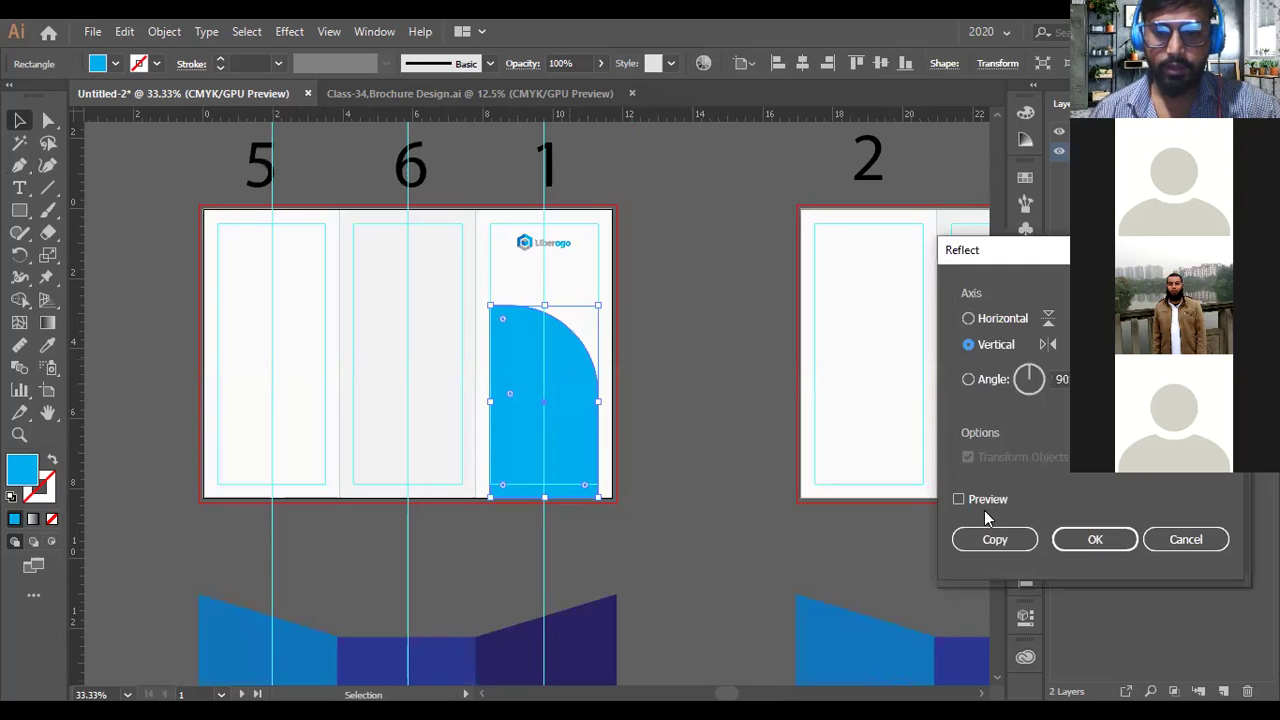
{"action": "left_click", "coordinate": [983, 502]}
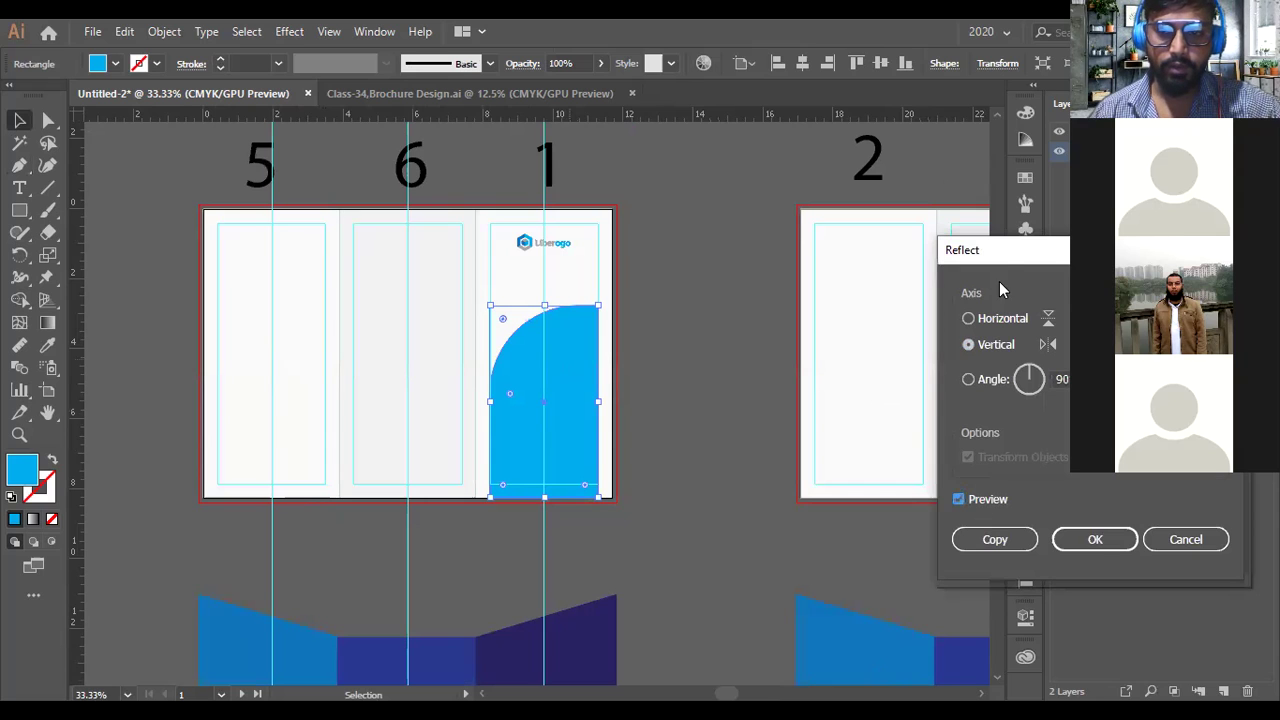
{"action": "left_click_drag", "start_coordinate": [995, 265], "coordinate": [693, 315]}
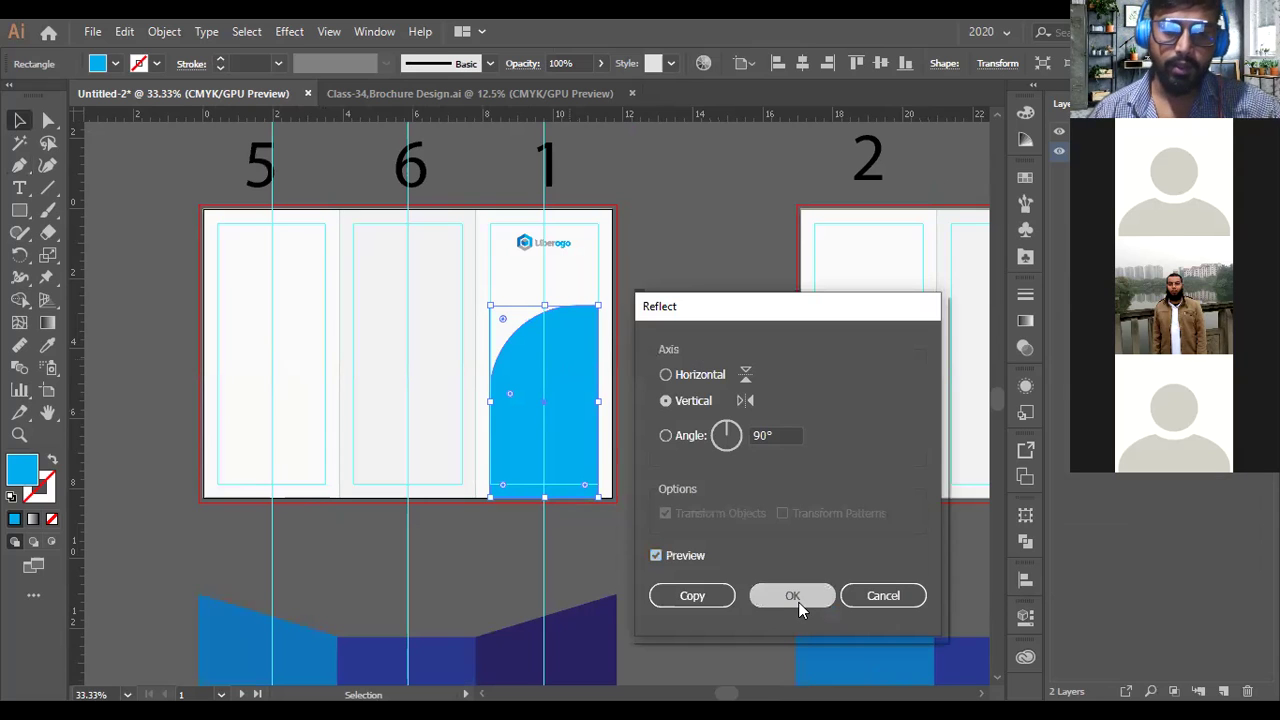
{"action": "left_click", "coordinate": [797, 597]}
{"action": "scroll", "coordinate": [583, 377], "scroll_direction": "up", "scroll_amount": 2}
{"action": "key", "text": "ctrl+shift+a"}
{"action": "scroll", "coordinate": [583, 377], "scroll_direction": "up", "scroll_amount": 2}
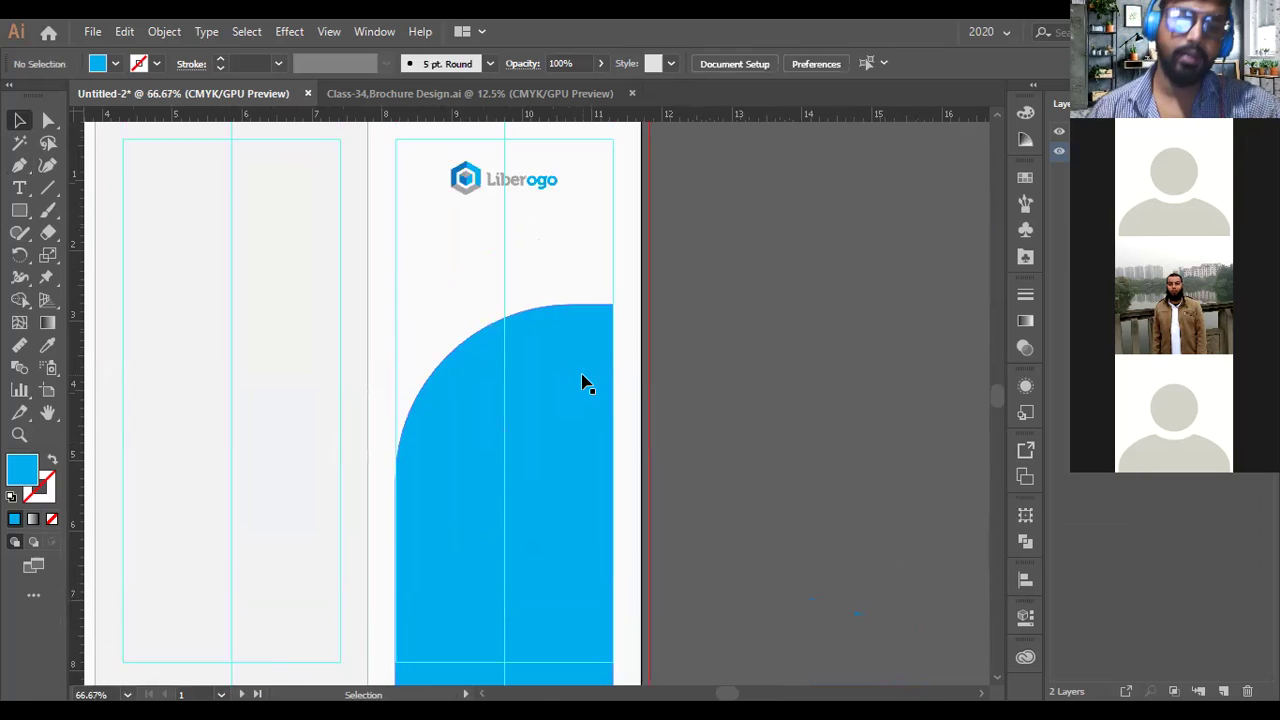
{"action": "scroll", "coordinate": [705, 430], "scroll_direction": "down", "scroll_amount": 2}
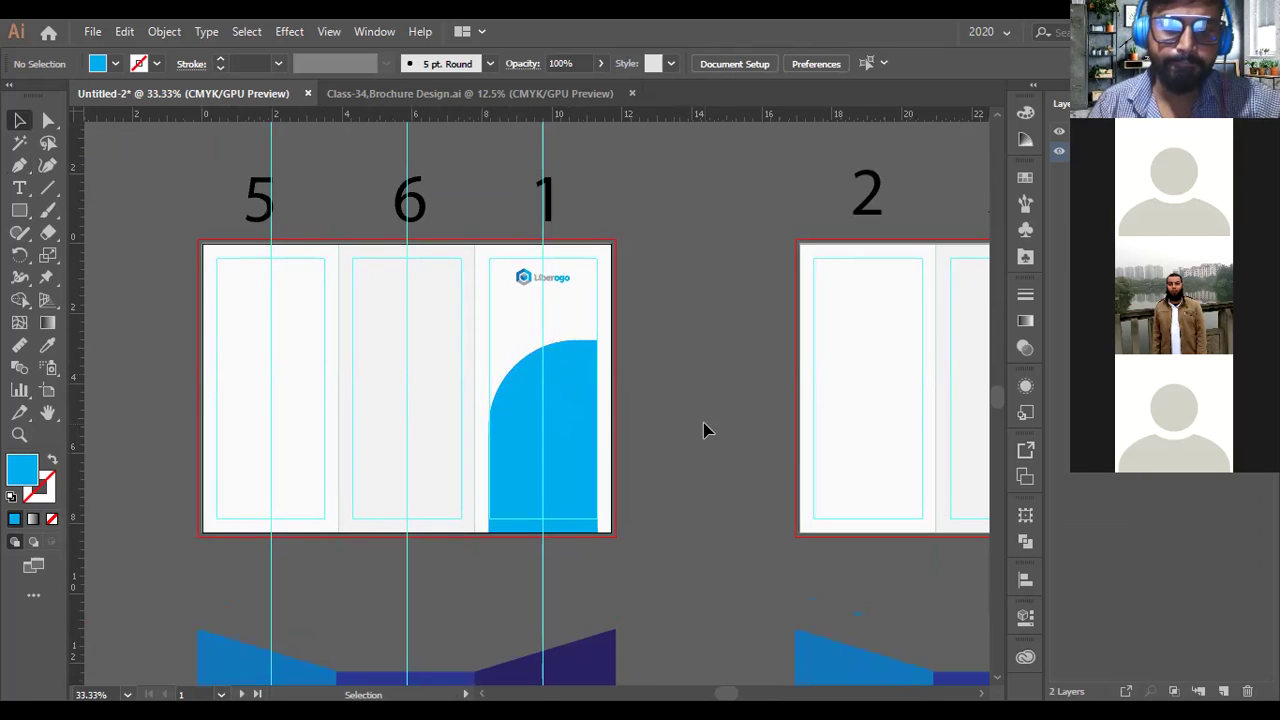
{"action": "scroll", "coordinate": [637, 465], "scroll_direction": "up", "scroll_amount": 1}
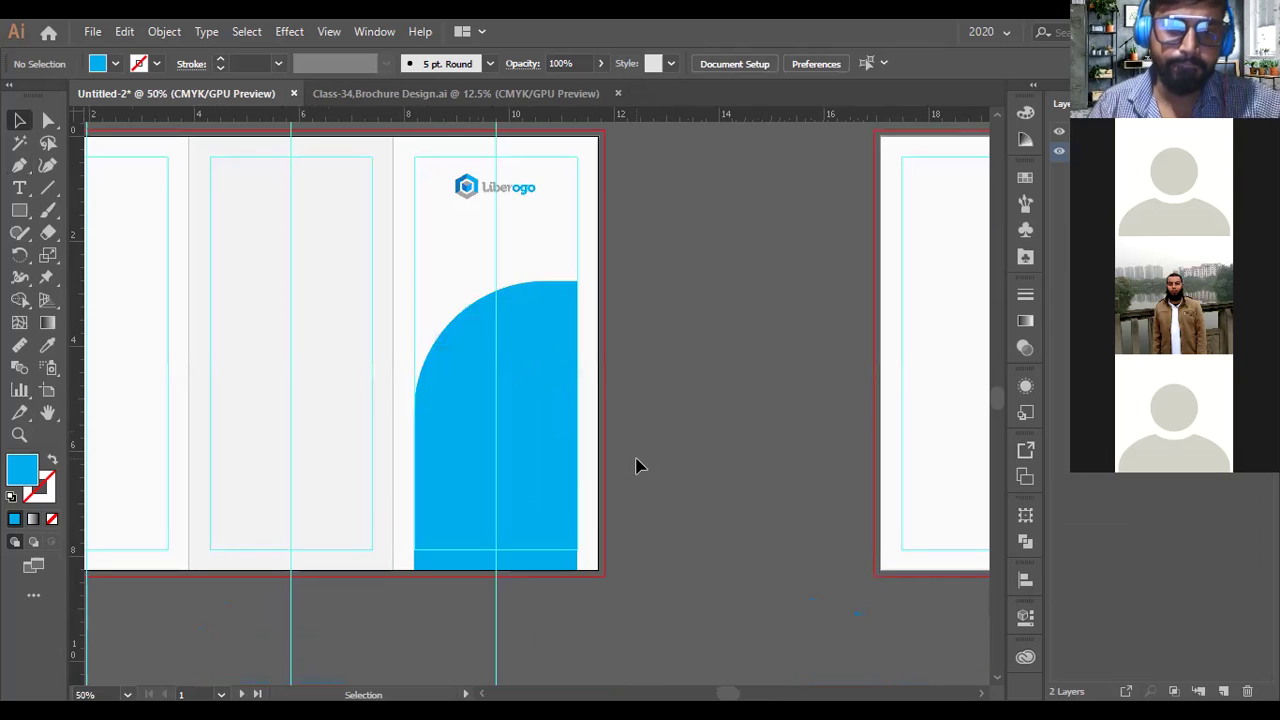
Turn the rounded corner of the blue shape on panel 1 back into a square corner.
{"action": "left_click", "coordinate": [540, 434]}
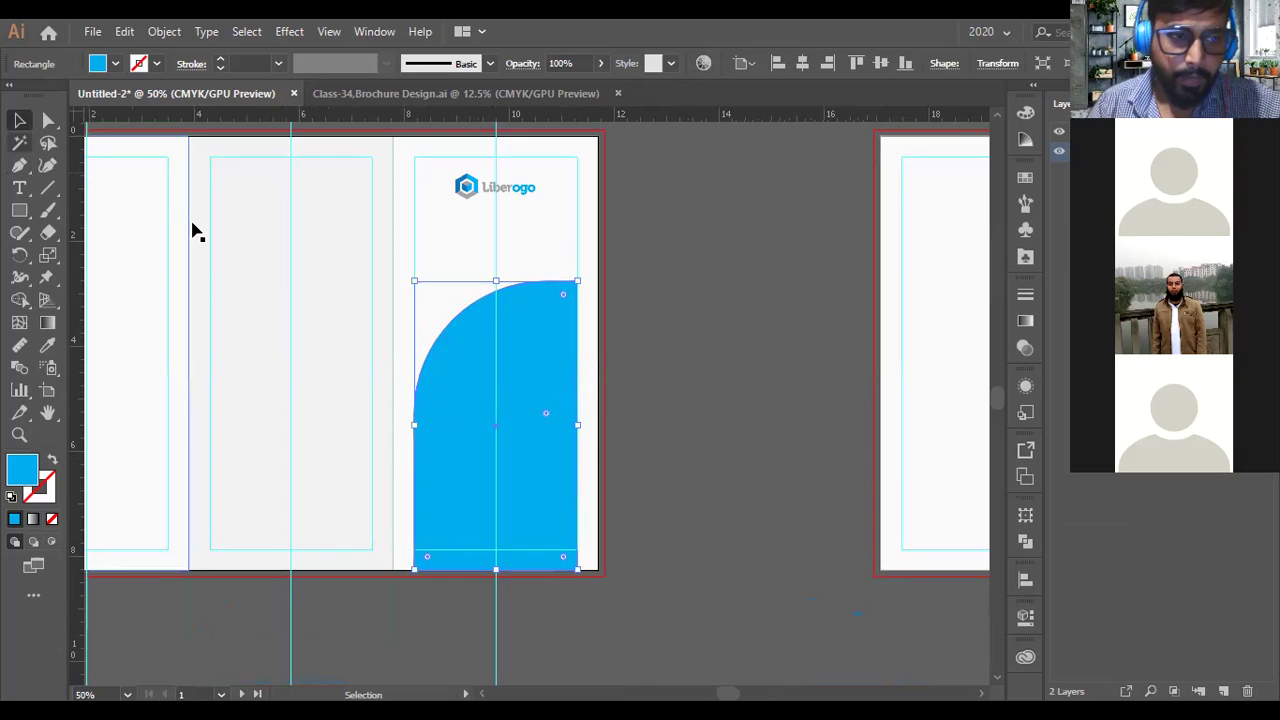
{"action": "key", "text": "a"}
{"action": "left_click_drag", "start_coordinate": [548, 413], "coordinate": [384, 276]}
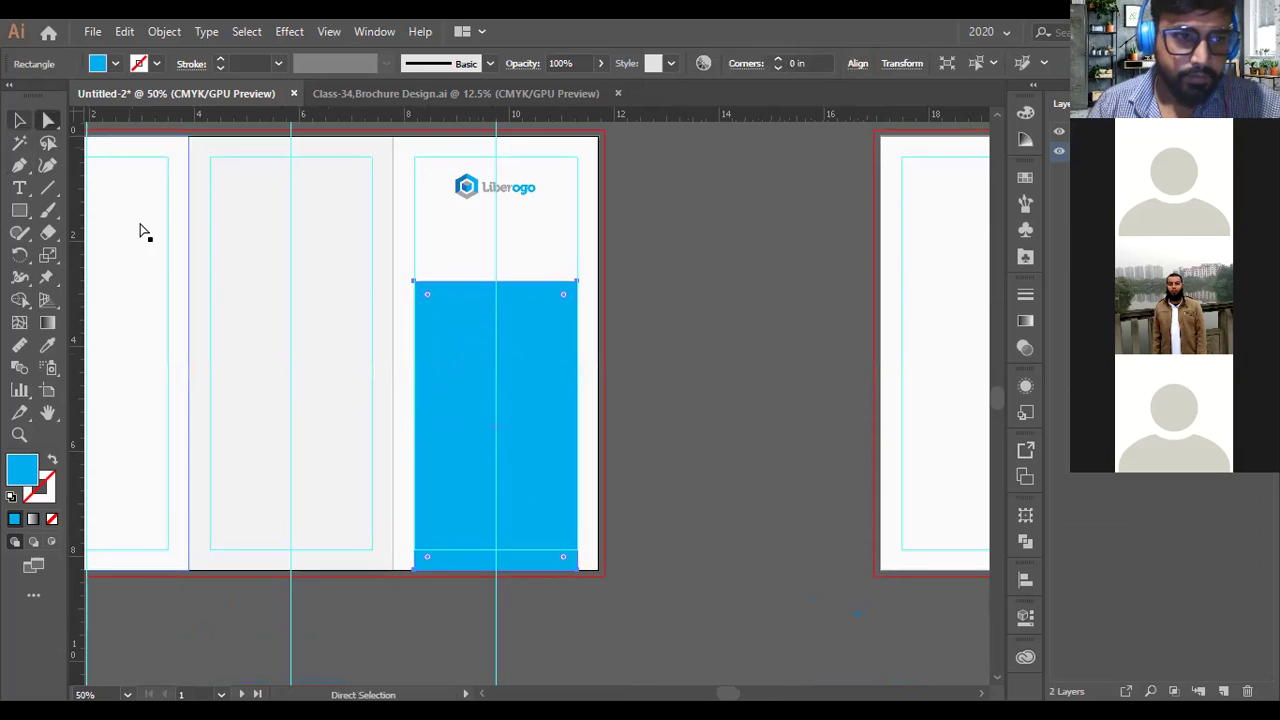
Widen the blue rectangle to the full width of panel 1 and round both upper corners to 1.95 in, forming an arch.
{"action": "key", "text": "v"}
{"action": "left_click_drag", "start_coordinate": [581, 427], "coordinate": [597, 430]}
{"action": "key", "text": "a"}
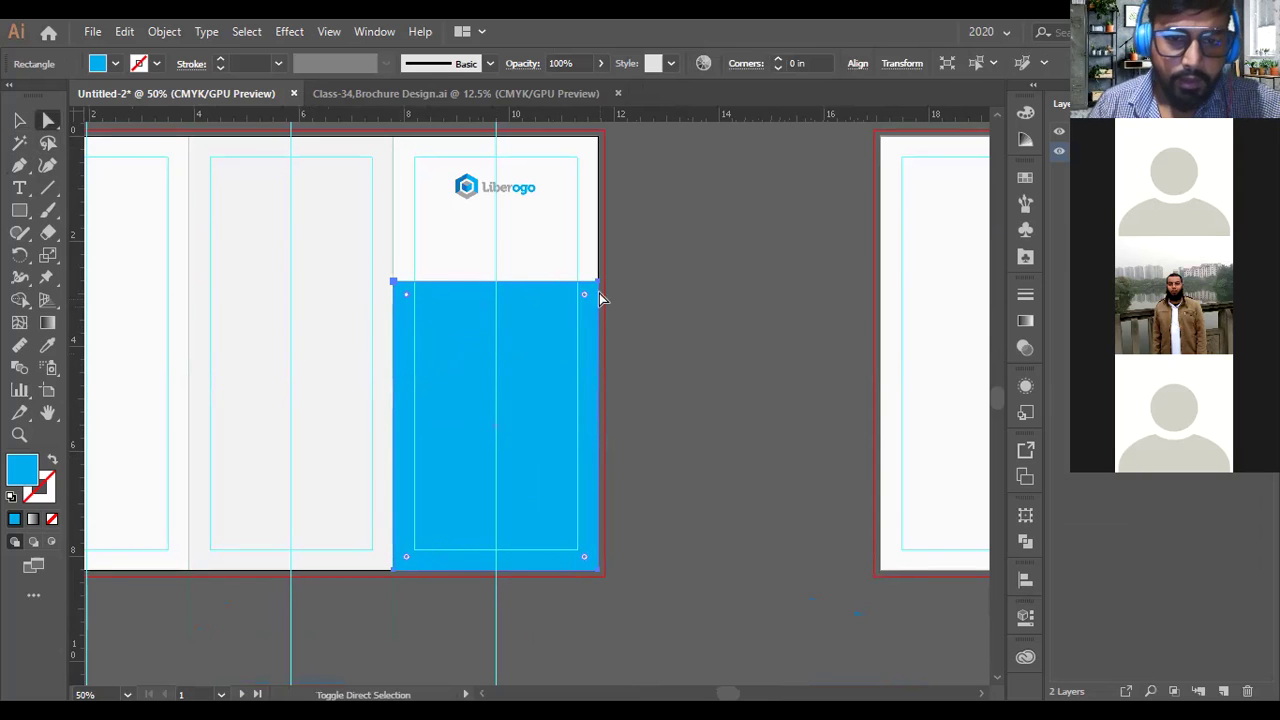
{"action": "left_click_drag", "start_coordinate": [583, 296], "coordinate": [520, 459]}
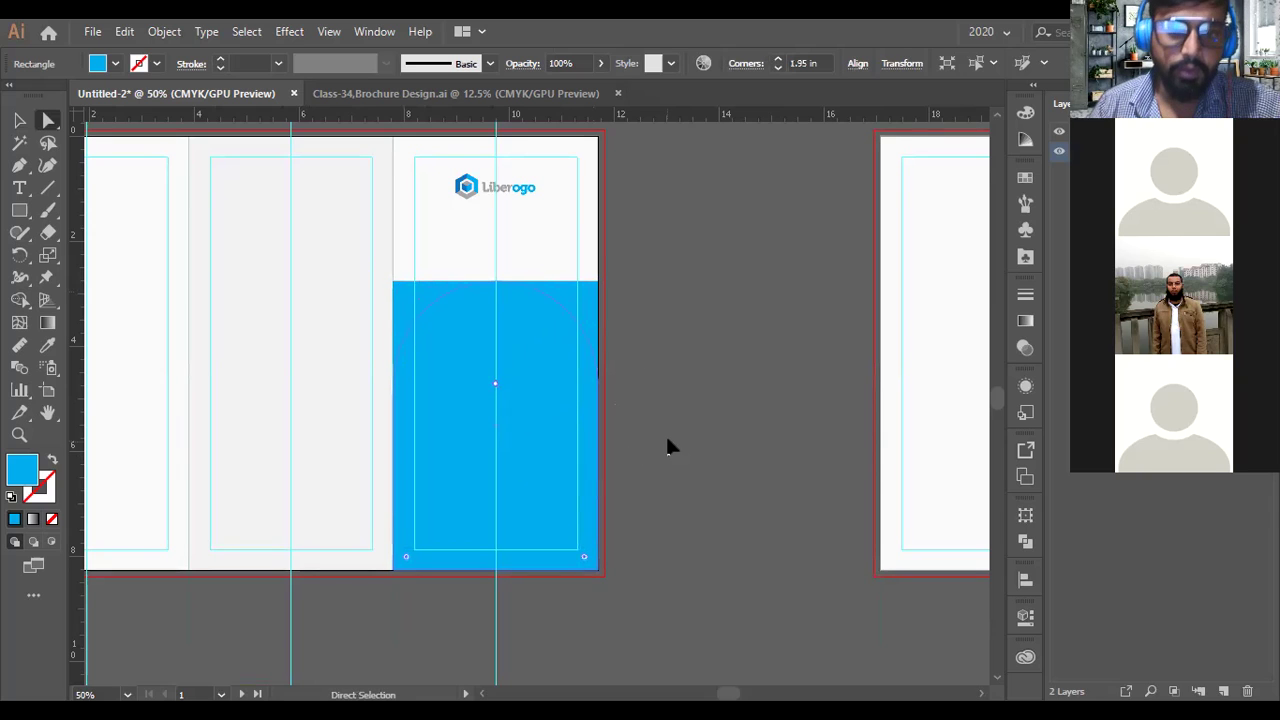
Move the blue arch slightly up on panel 1, closer to the logo.
{"action": "key", "text": "v"}
{"action": "left_click", "coordinate": [478, 395]}
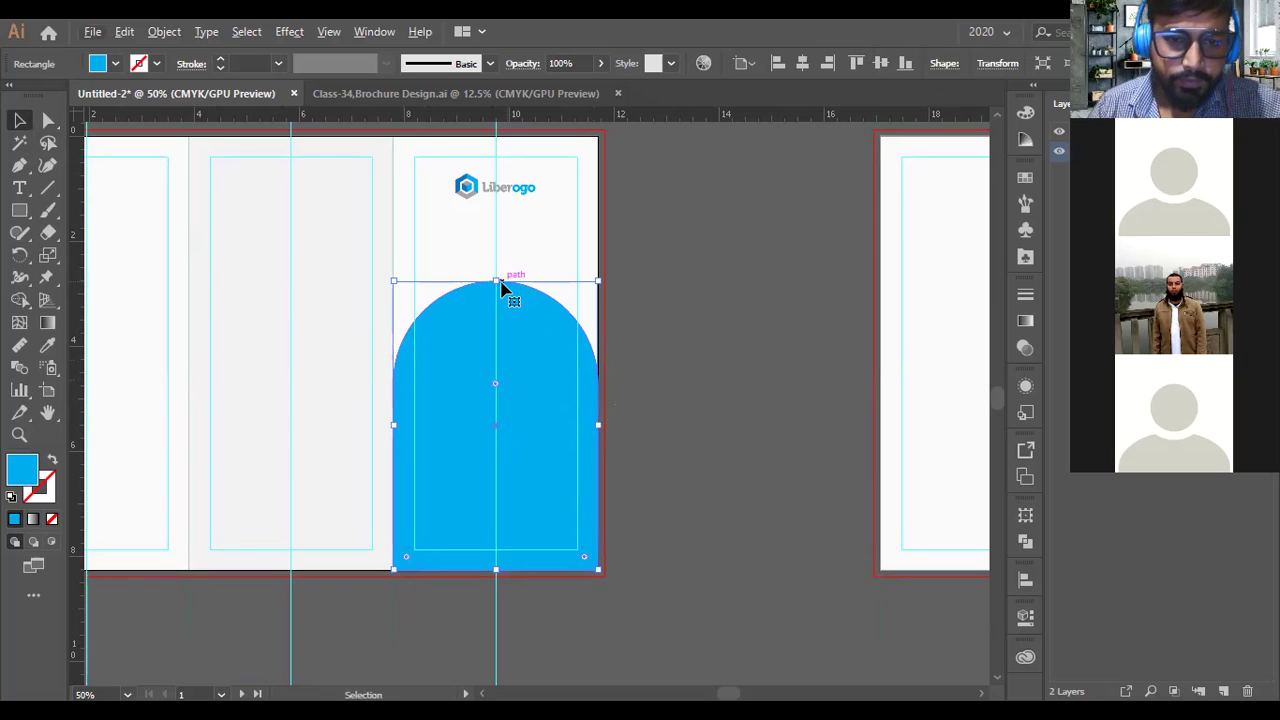
{"action": "left_click_drag", "start_coordinate": [509, 341], "coordinate": [509, 329]}
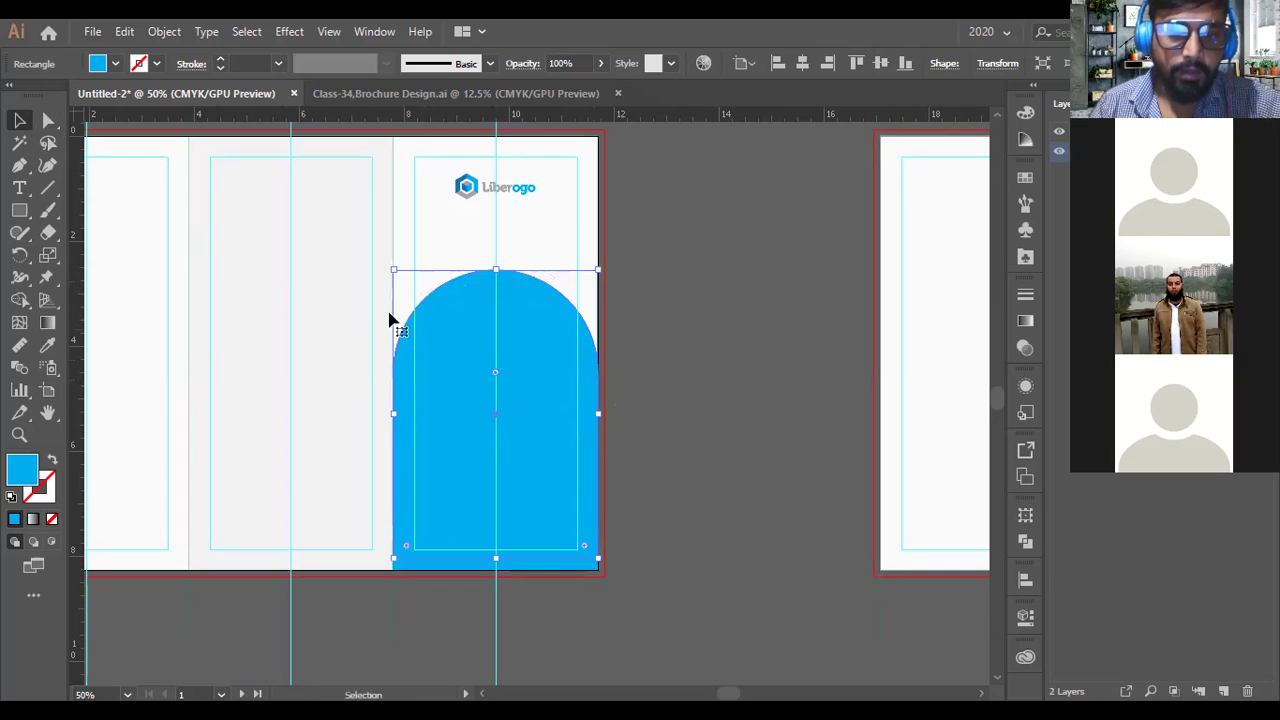
Delete the two lower anchor points of the front copy of the blue arch on panel 1, keeping only its curved top.
{"action": "key", "text": "a"}
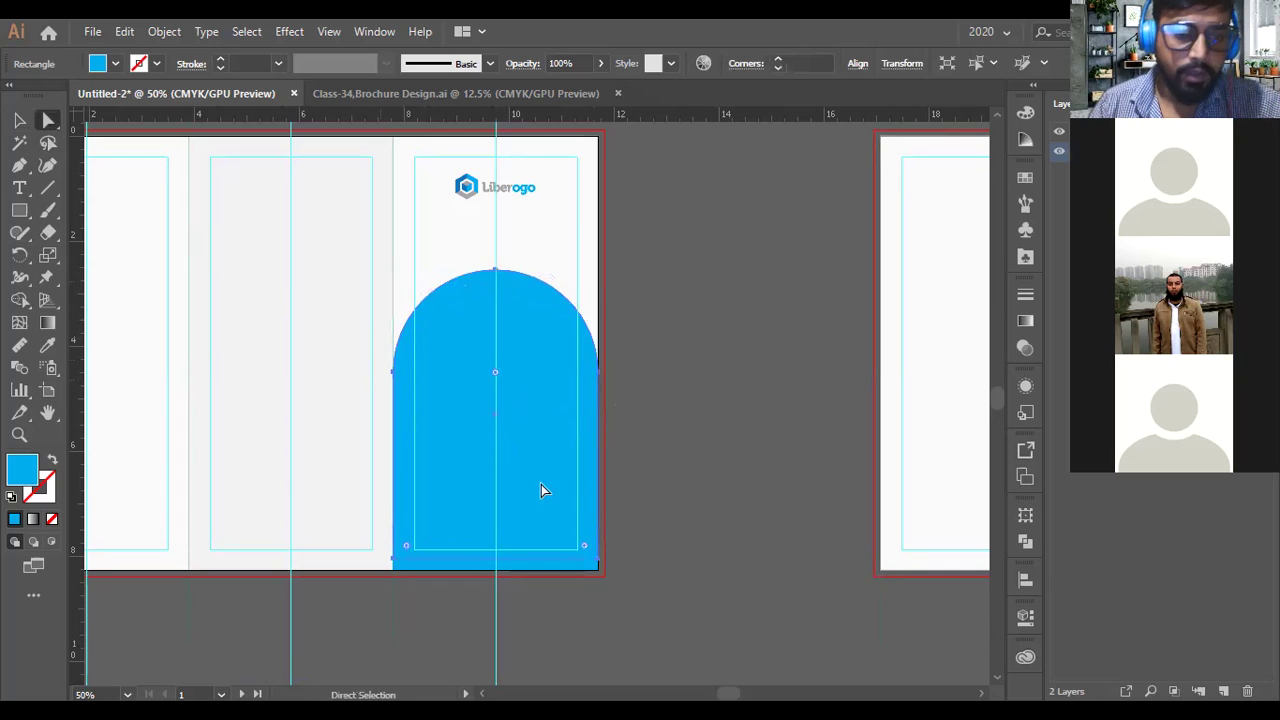
{"action": "left_click", "coordinate": [634, 574]}
{"action": "left_click", "coordinate": [397, 562]}
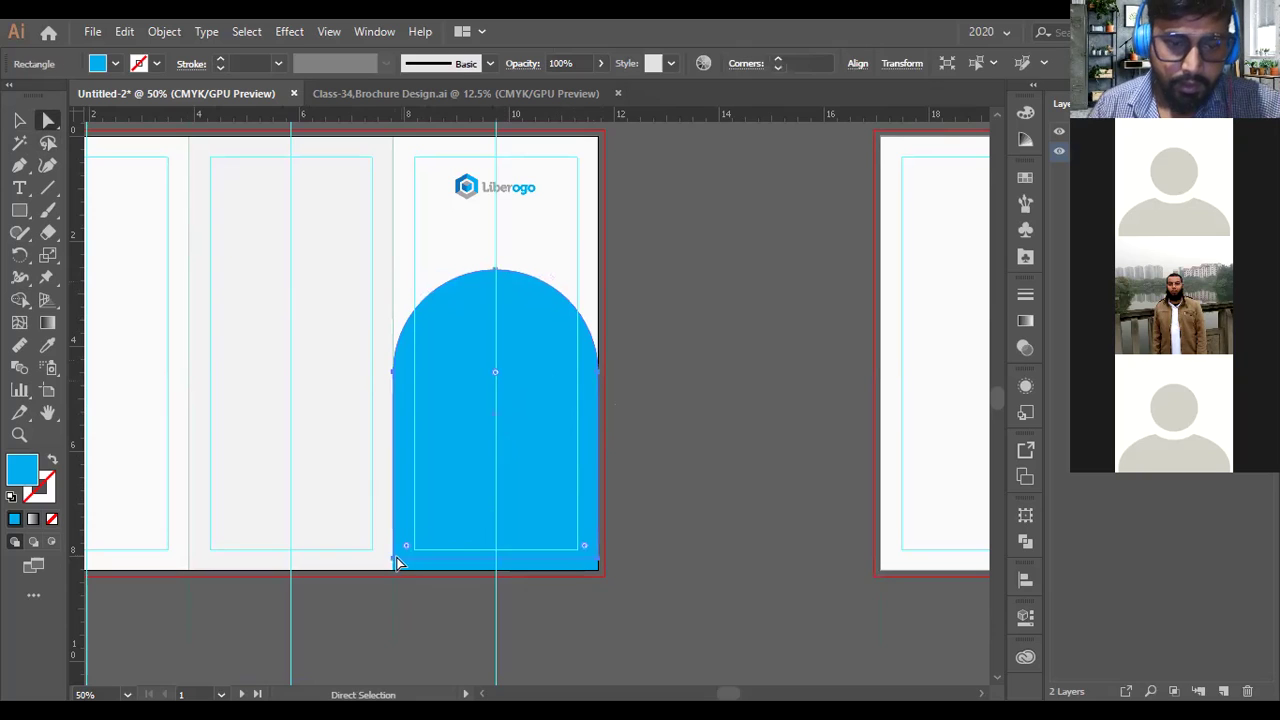
{"action": "left_click", "coordinate": [395, 558]}
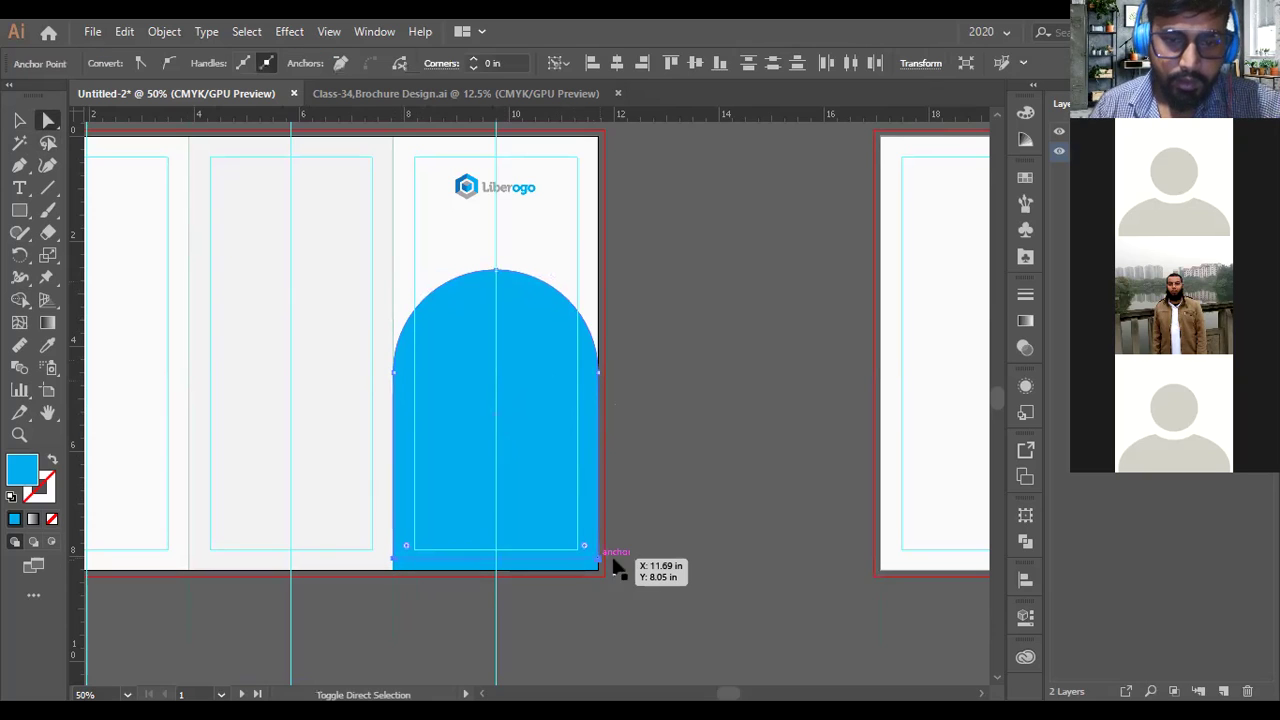
{"action": "key", "text": "Delete"}
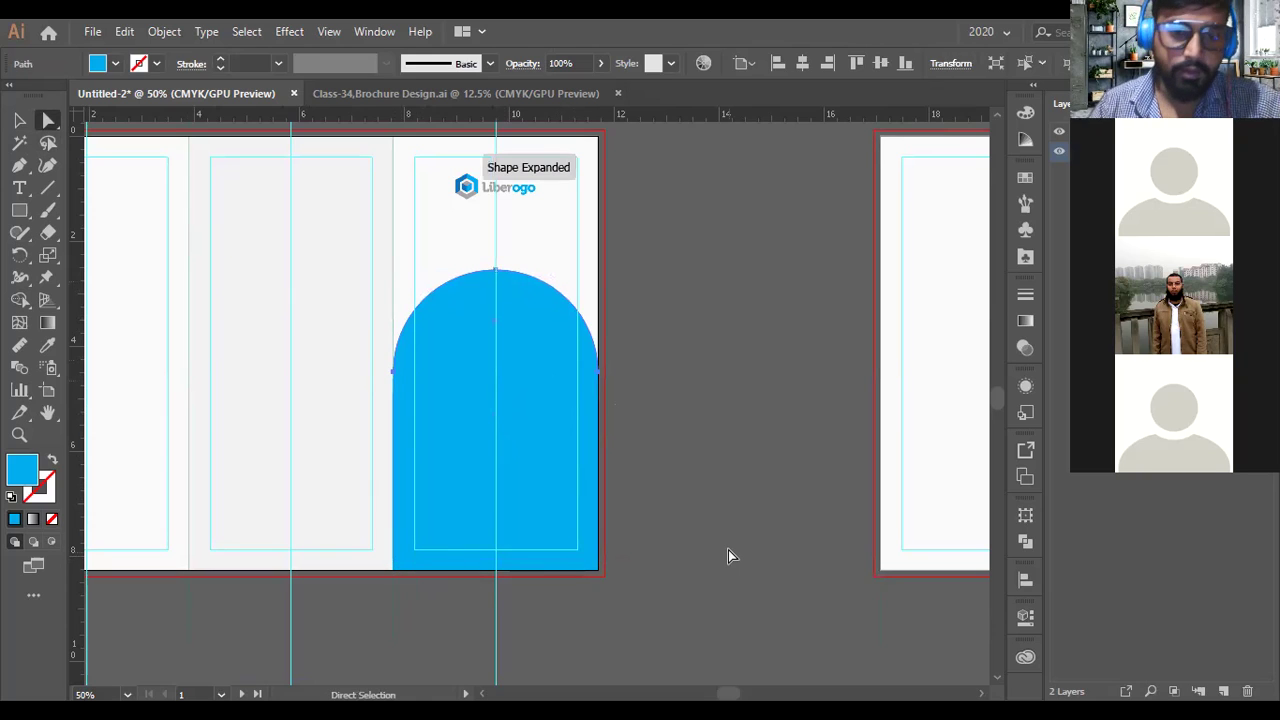
Swap fill and stroke on the remaining curve so it becomes an unfilled blue outline above the arch.
{"action": "left_click", "coordinate": [19, 120]}
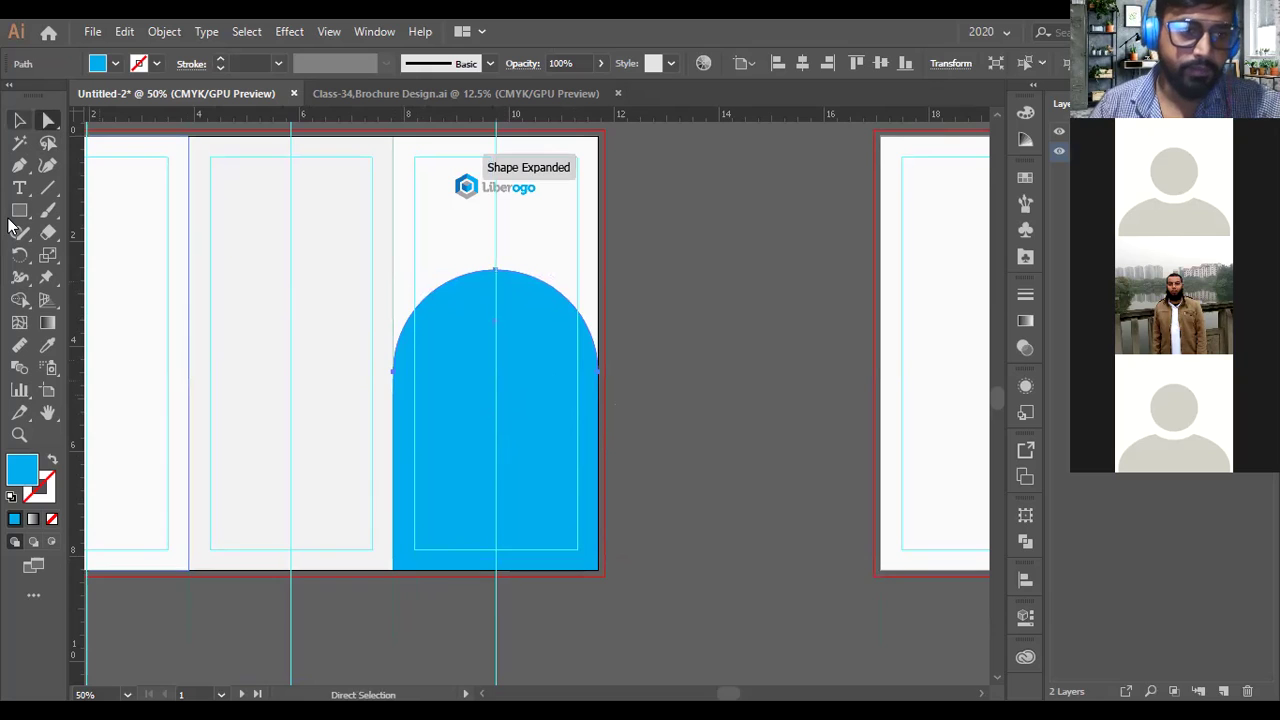
{"action": "left_click", "coordinate": [52, 462]}
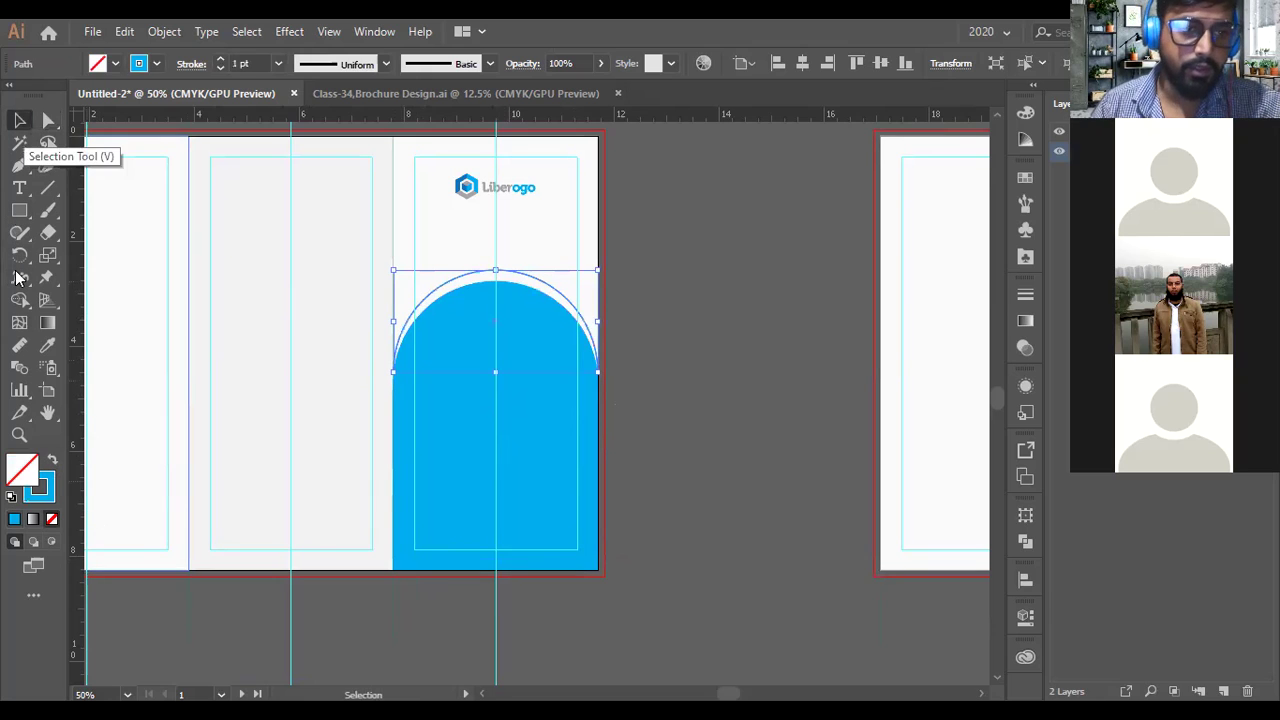
{"action": "left_click", "coordinate": [728, 352]}
Give the blue curve above the arch the tapered-ends variable width profile and a stroke weight of 12 pt.
{"action": "scroll", "coordinate": [518, 285], "scroll_direction": "up", "scroll_amount": 1}
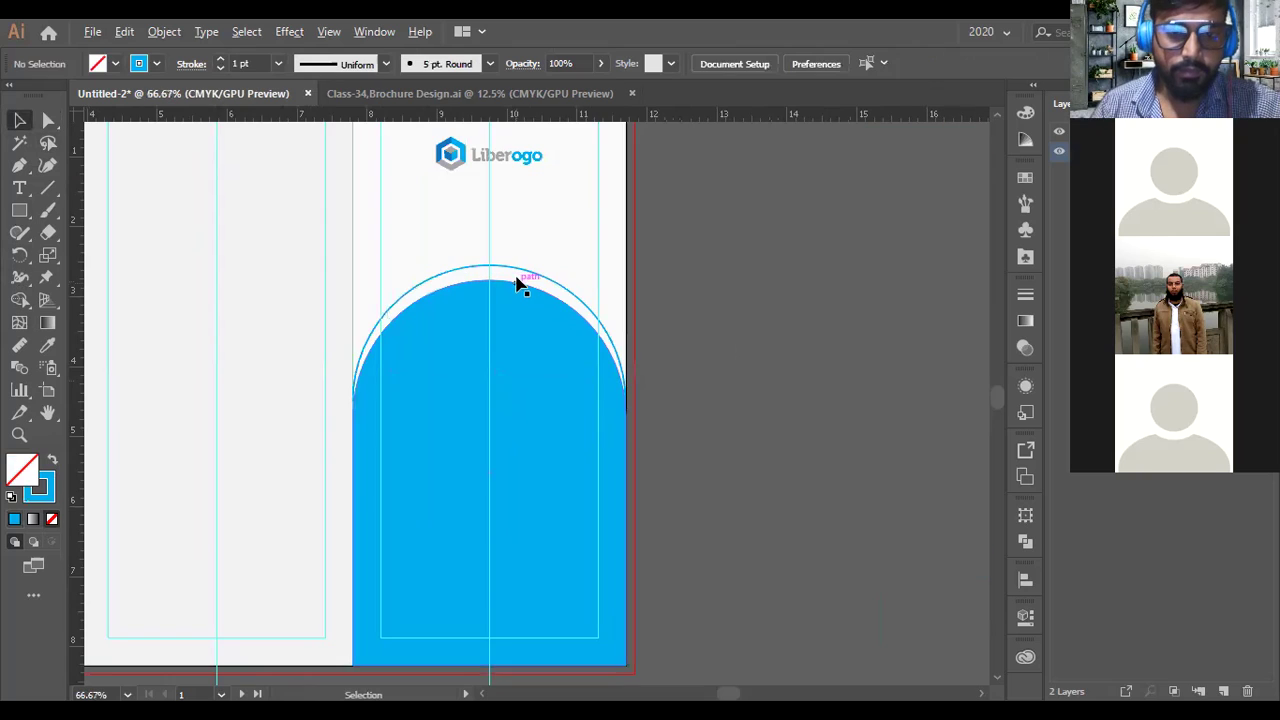
{"action": "left_click", "coordinate": [512, 274]}
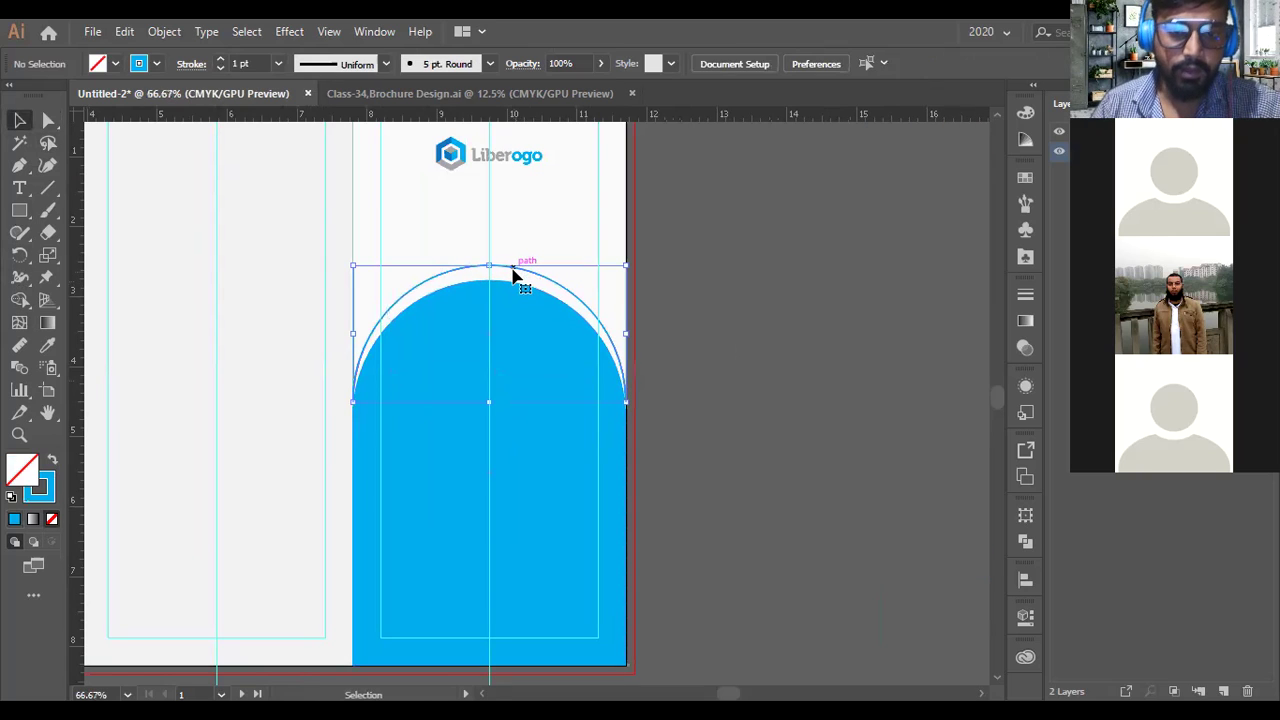
{"action": "left_click", "coordinate": [338, 72]}
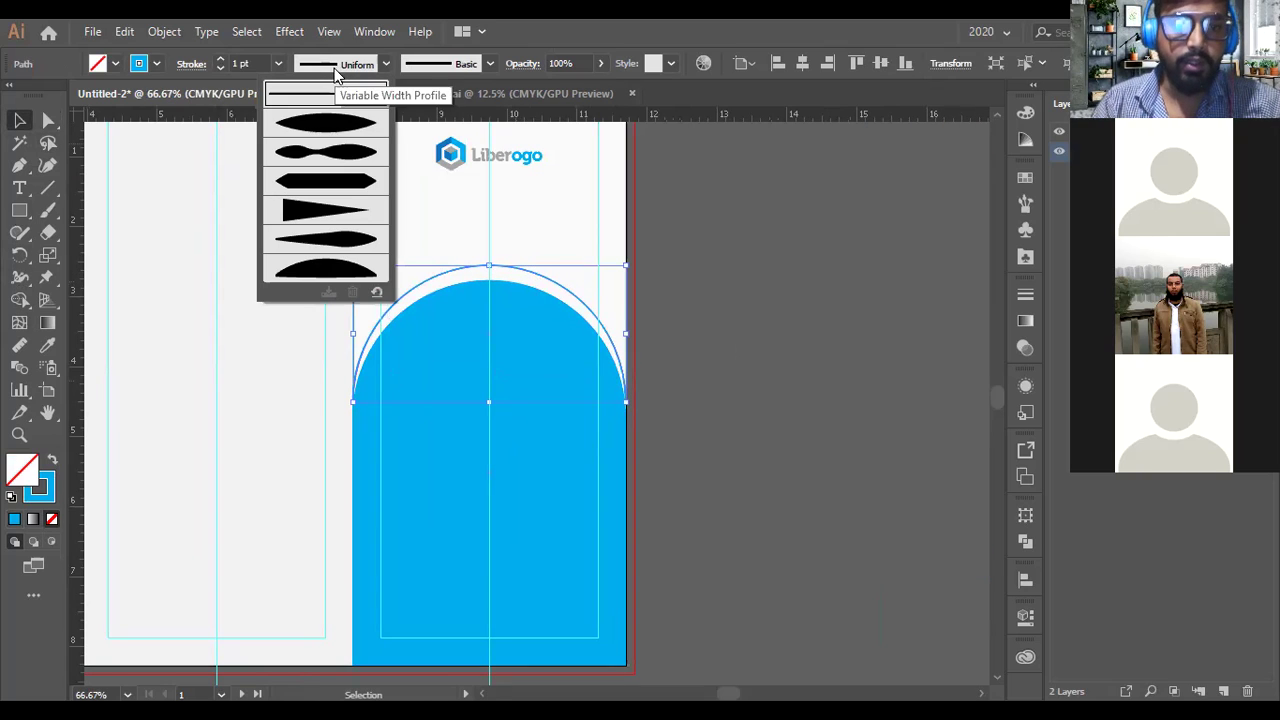
{"action": "left_click", "coordinate": [333, 124]}
{"action": "left_click", "coordinate": [245, 63]}
{"action": "scroll", "coordinate": [255, 60], "scroll_direction": "up", "scroll_amount": 11}
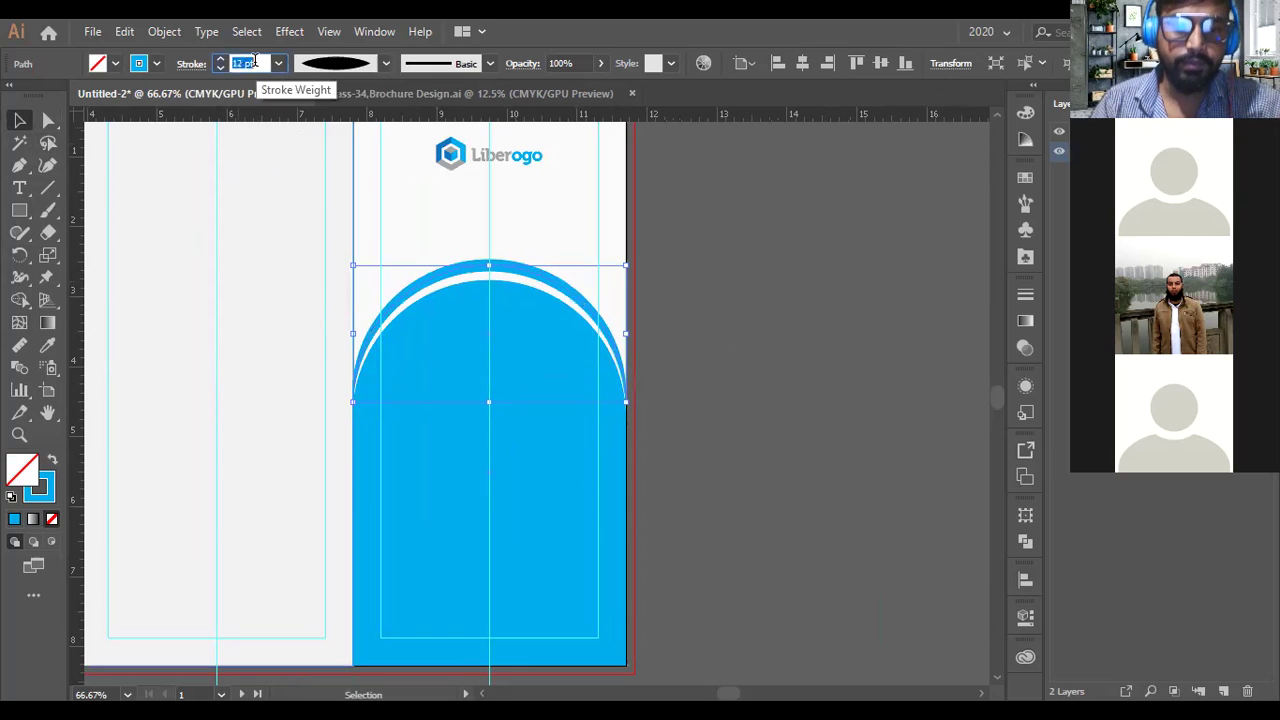
{"action": "left_click", "coordinate": [660, 290]}
Draw a rectangle around the Liberogo logo on panel 1, starting at the upper margin guide and centred on the panel.
{"action": "scroll", "coordinate": [703, 420], "scroll_direction": "down", "scroll_amount": 2}
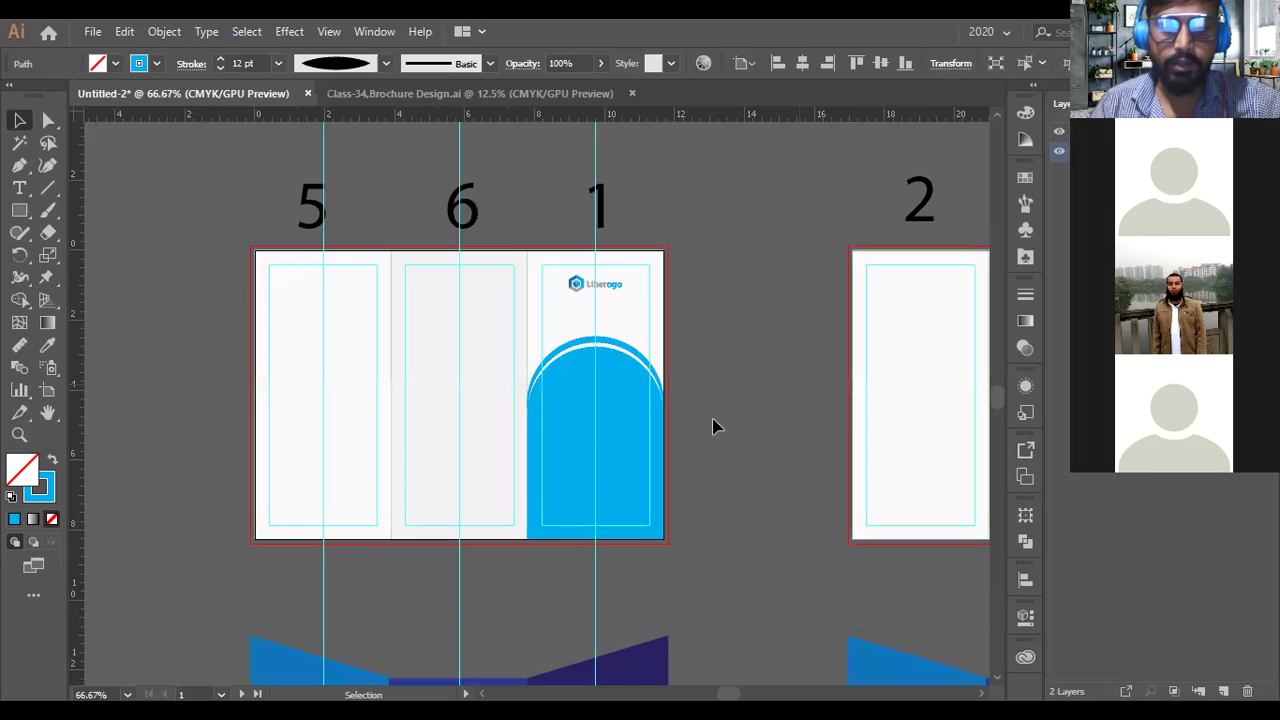
{"action": "scroll", "coordinate": [714, 422], "scroll_direction": "down", "scroll_amount": 2}
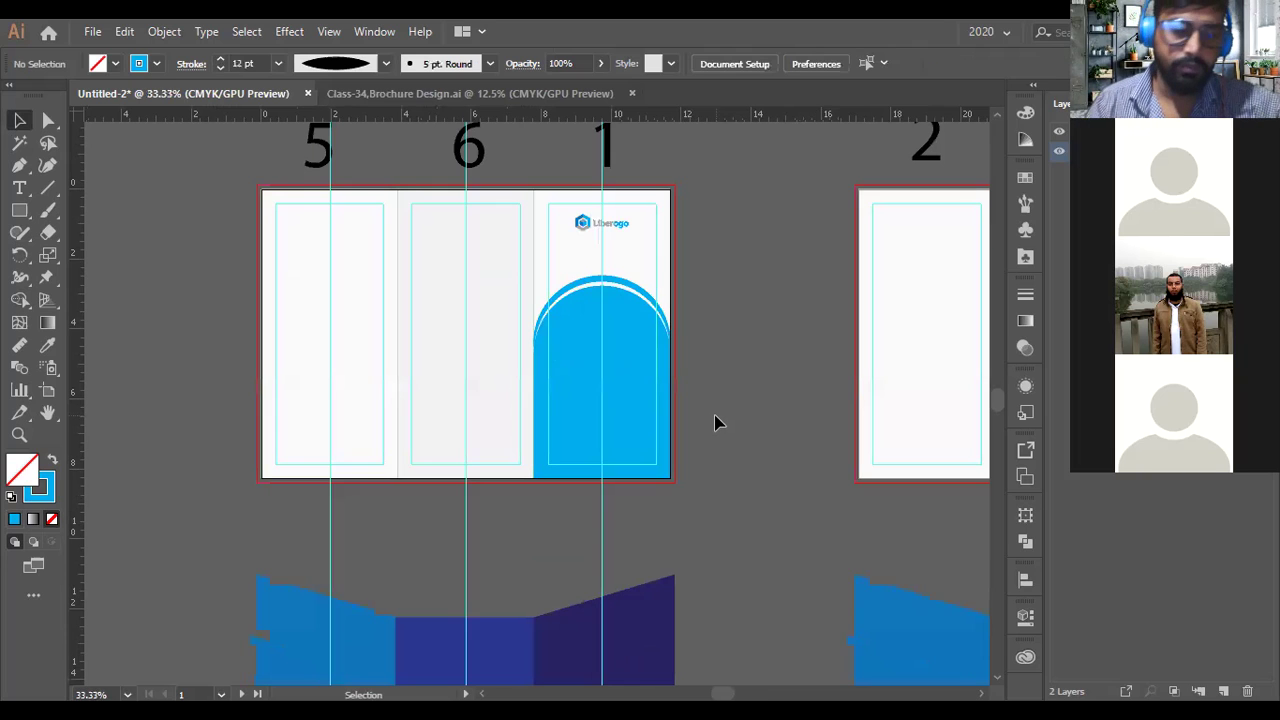
{"action": "scroll", "coordinate": [714, 420], "scroll_direction": "up", "scroll_amount": 1}
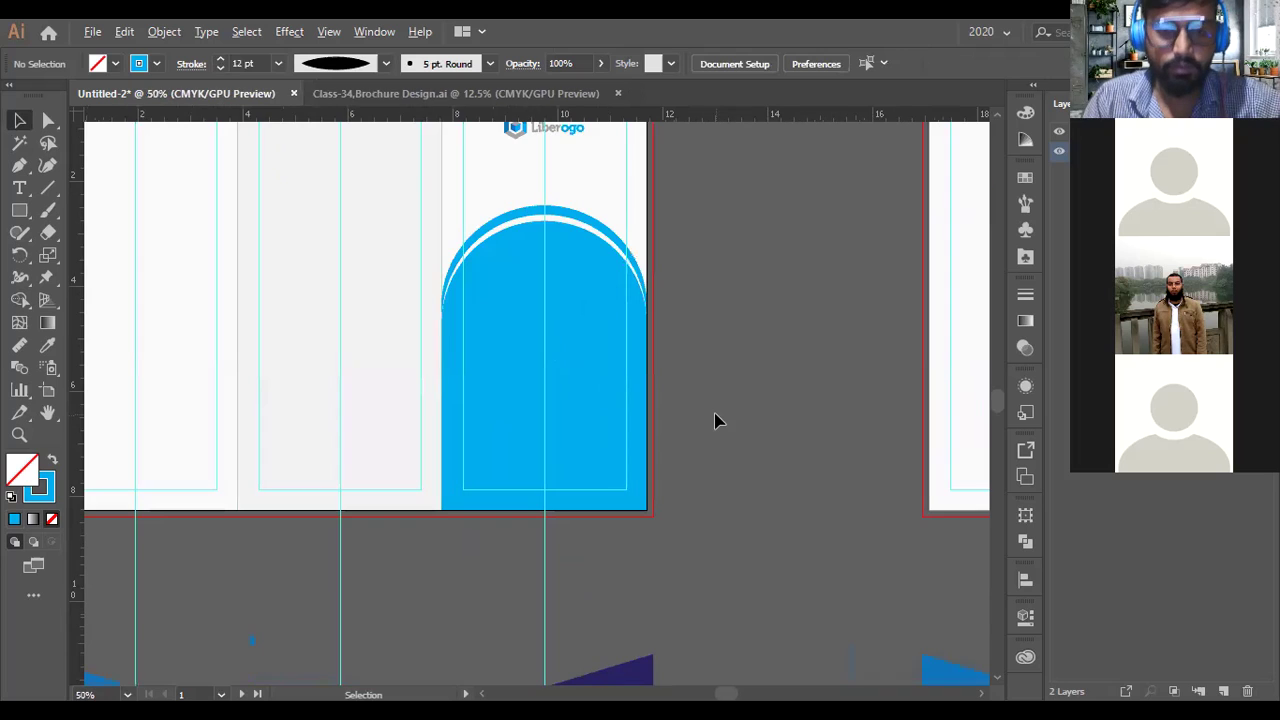
{"action": "scroll", "coordinate": [714, 420], "scroll_direction": "up", "scroll_amount": 1}
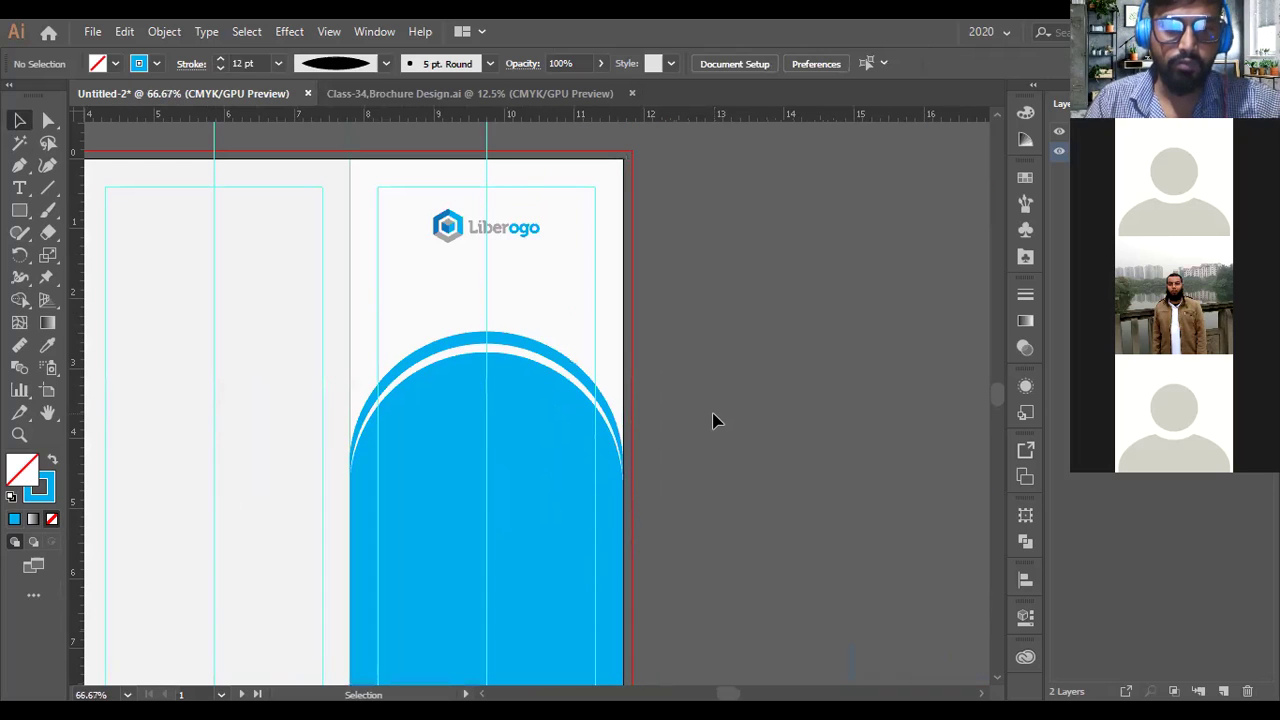
{"action": "left_click", "coordinate": [19, 210]}
{"action": "mouse_move", "coordinate": [422, 186]}
{"action": "left_mouse_down"}
{"action": "mouse_move", "coordinate": [452, 220]}
{"action": "mouse_move", "coordinate": [522, 256]}
{"action": "mouse_move", "coordinate": [554, 260]}
{"action": "mouse_move", "coordinate": [564, 220]}
{"action": "mouse_move", "coordinate": [581, 222]}
{"action": "left_mouse_up"}
{"action": "scroll", "coordinate": [533, 228], "scroll_direction": "up", "scroll_amount": 2}
{"action": "scroll", "coordinate": [570, 226], "scroll_direction": "down", "scroll_amount": 1}
{"action": "scroll", "coordinate": [570, 226], "scroll_direction": "down", "scroll_amount": 1}
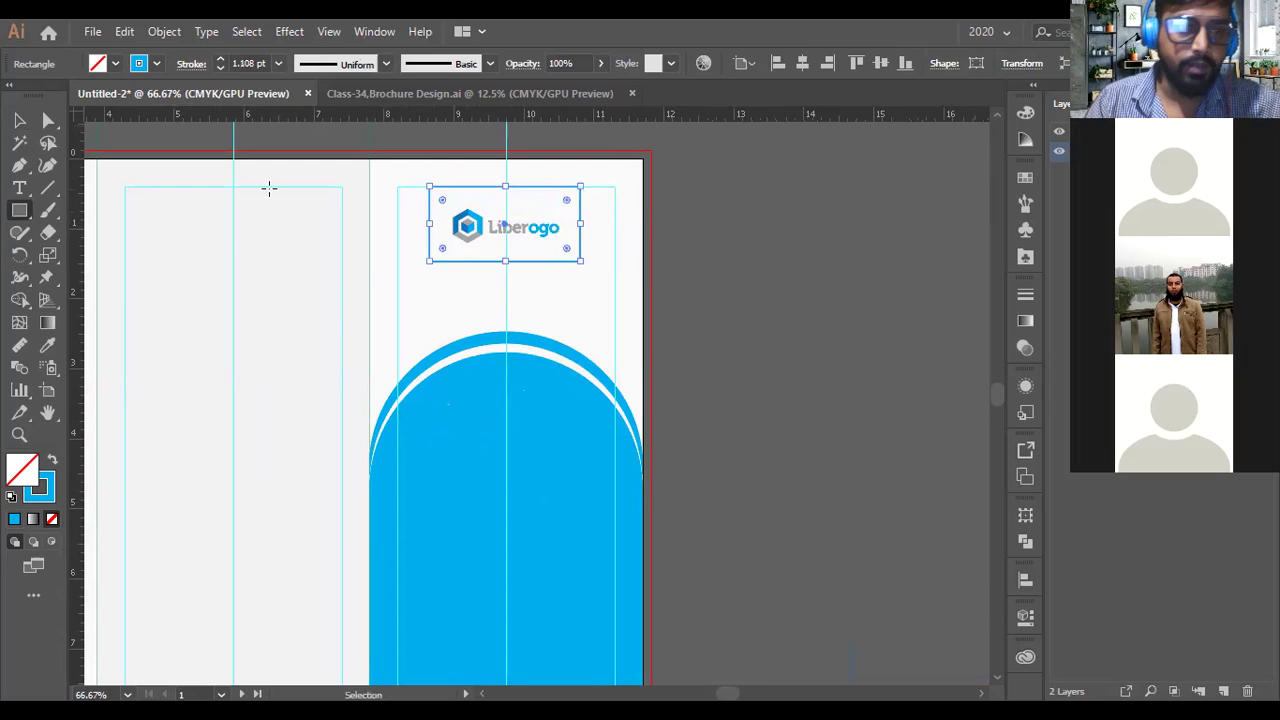
Fill the rectangle around the logo with a light grey swatch.
{"action": "left_click", "coordinate": [115, 64]}
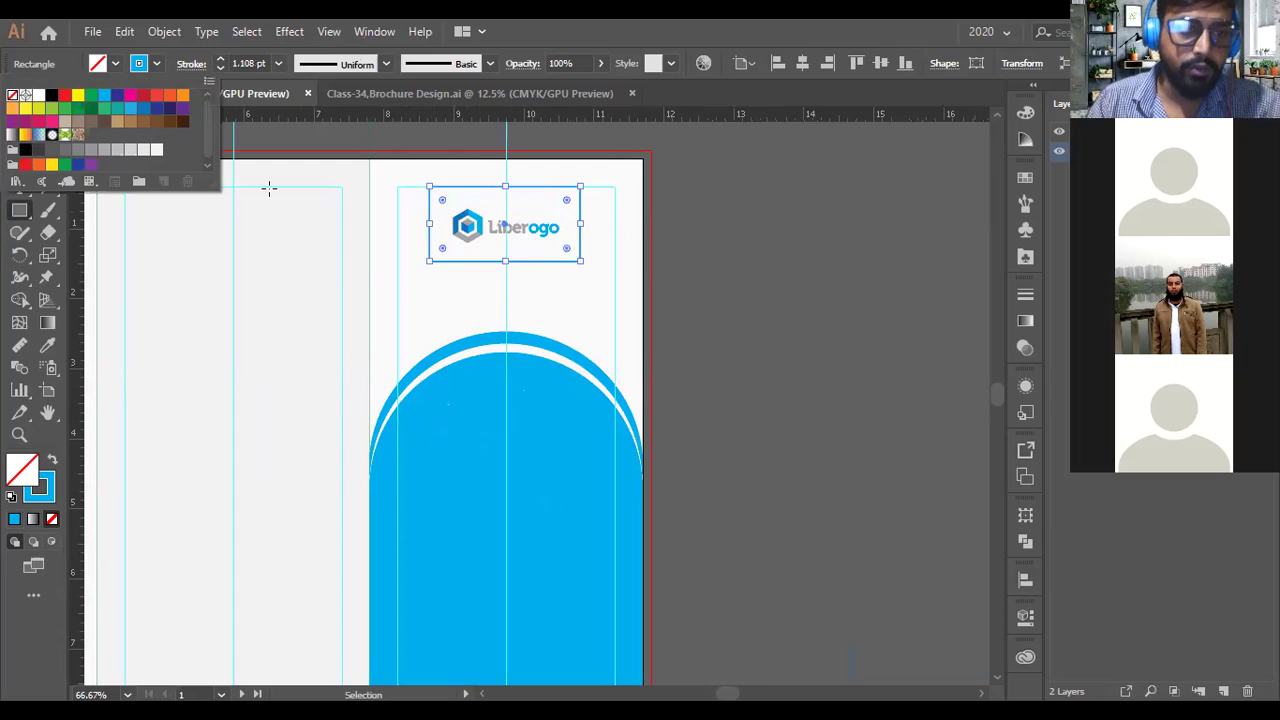
{"action": "left_click", "coordinate": [156, 149]}
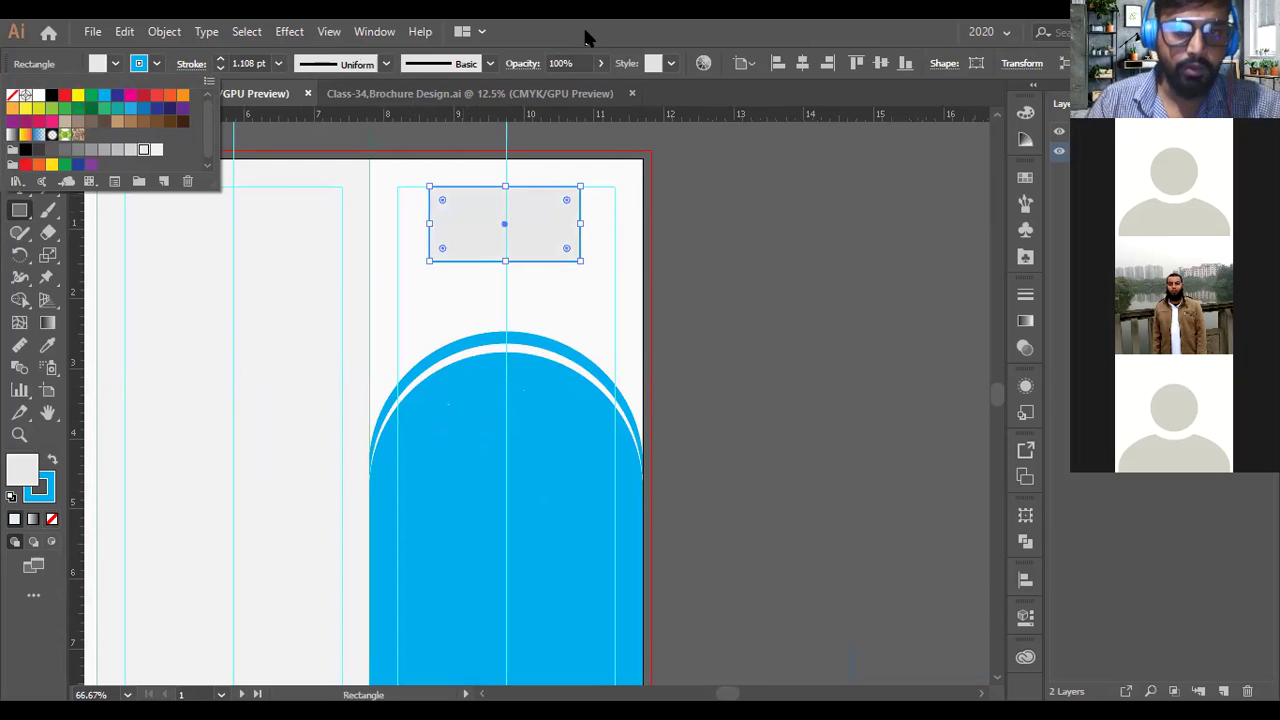
{"action": "key", "text": "Escape"}
Arrange the grey rectangle behind the Liberogo logo but in front of the panel background.
{"action": "key", "text": "a"}
{"action": "scroll", "coordinate": [490, 225], "scroll_direction": "up", "scroll_amount": 2}
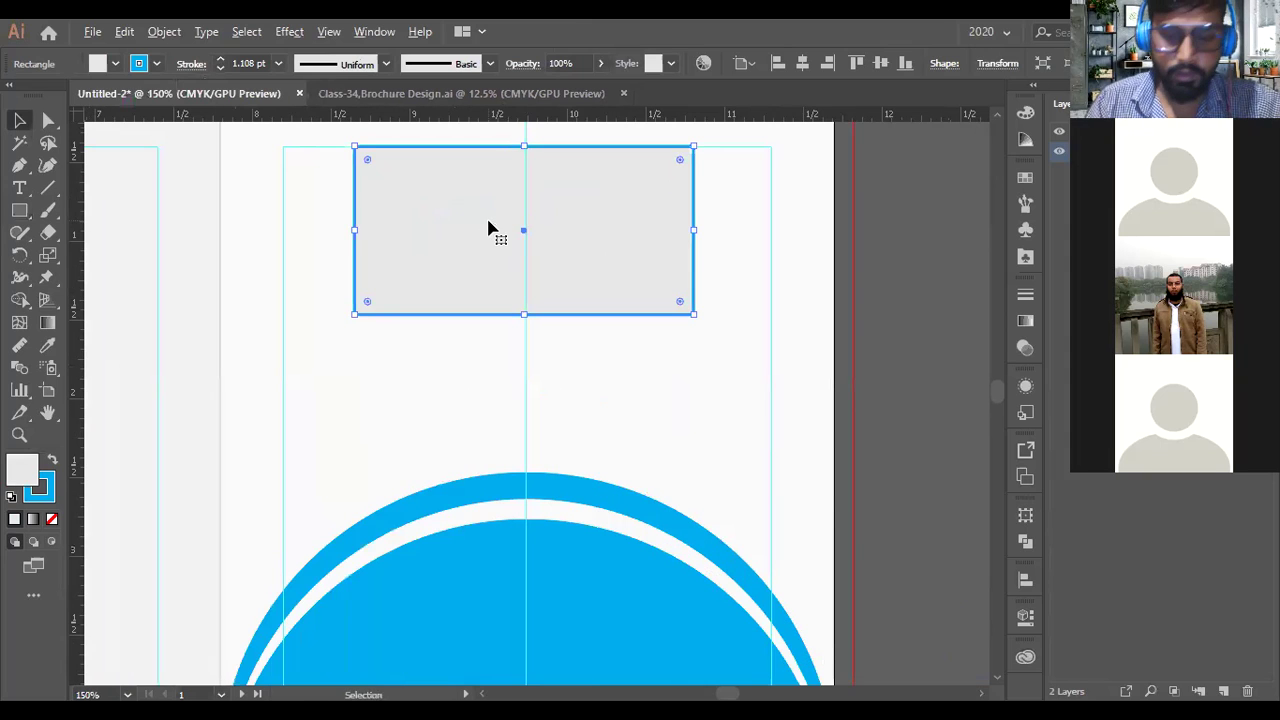
{"action": "key", "text": "ctrl+shift+["}
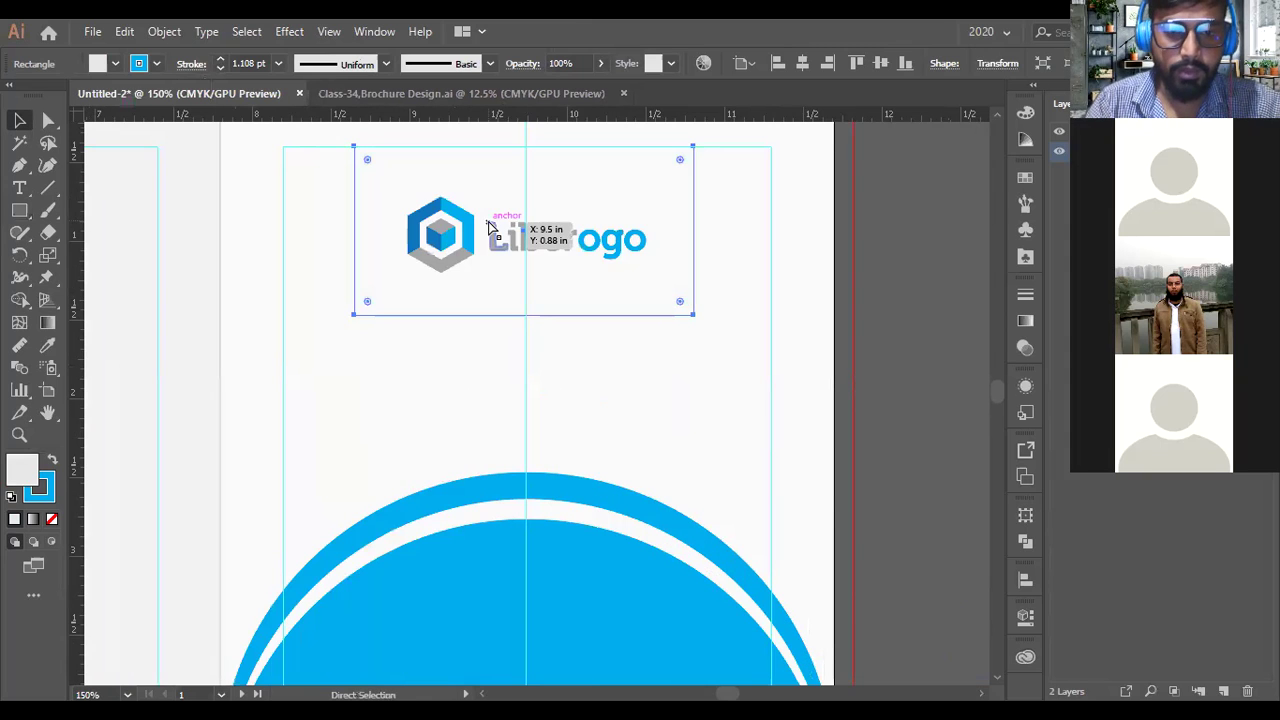
{"action": "key", "text": "ctrl+]"}
{"action": "key", "text": "v"}
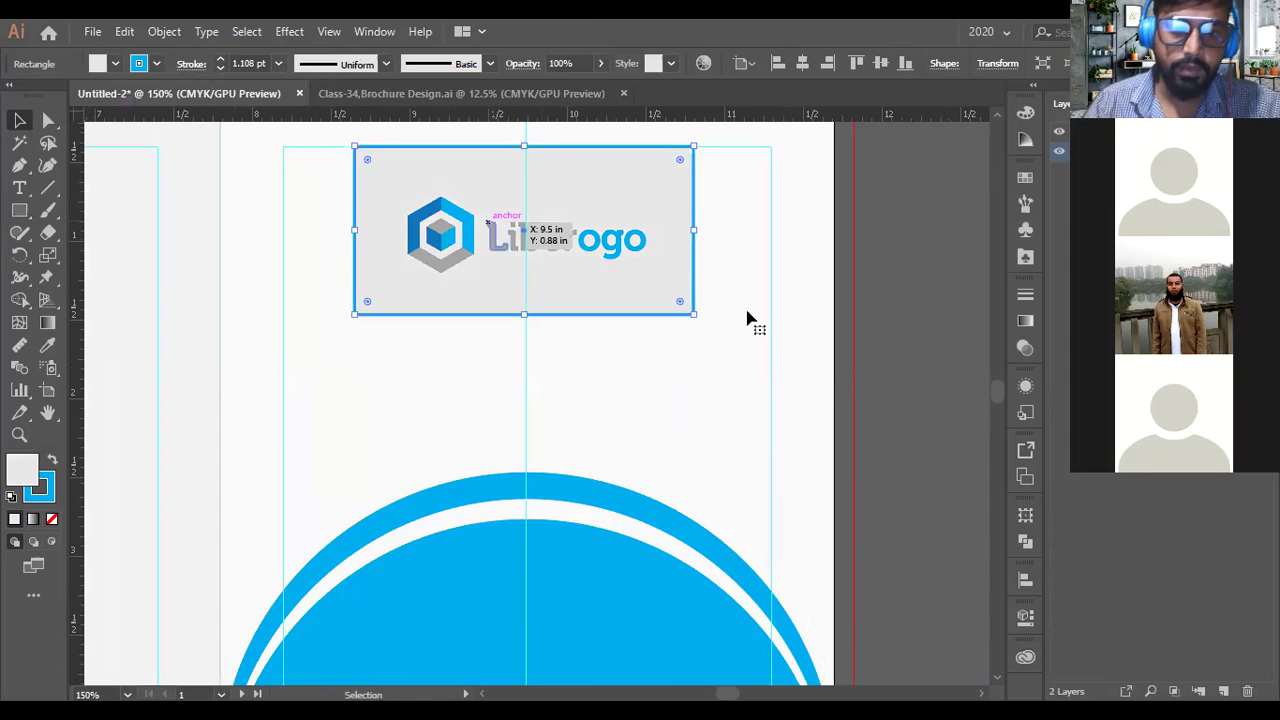
{"action": "key", "text": "ctrl+["}
{"action": "left_click", "coordinate": [908, 350]}
{"action": "scroll", "coordinate": [656, 331], "scroll_direction": "down", "scroll_amount": 2}
{"action": "scroll", "coordinate": [656, 345], "scroll_direction": "up", "scroll_amount": 3}
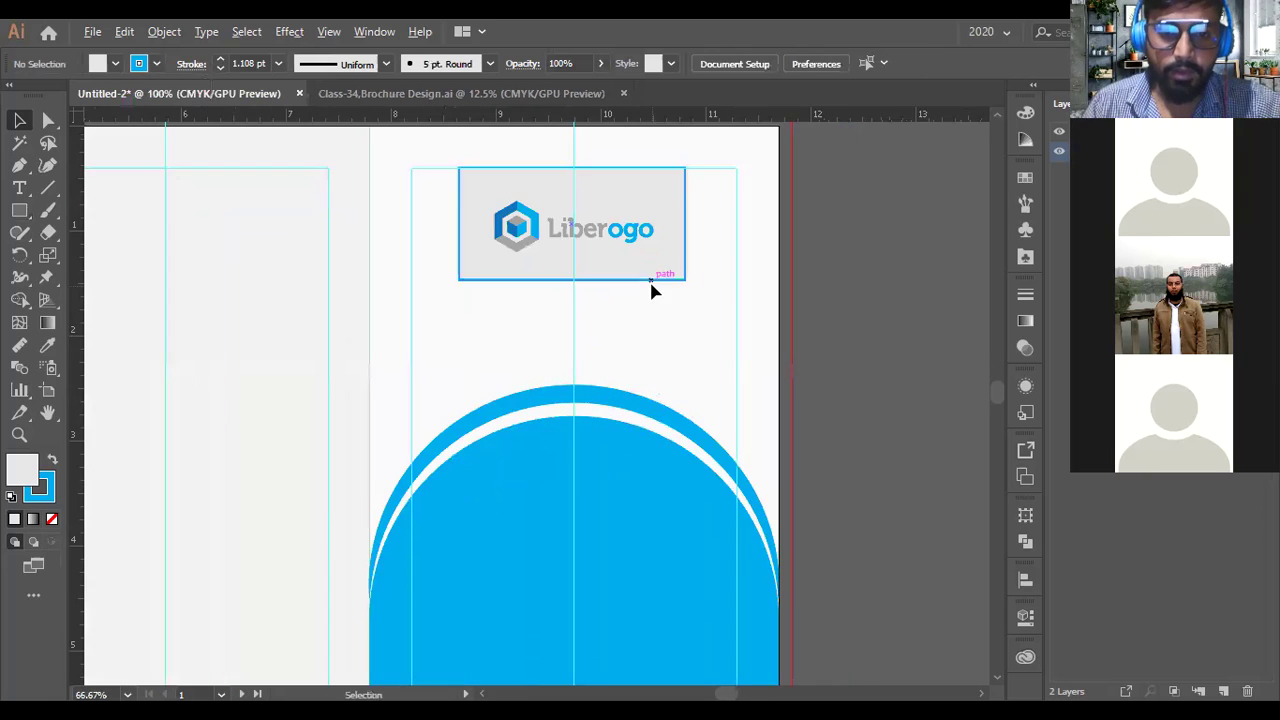
Remove the blue stroke from the grey rectangle behind the logo.
{"action": "left_click", "coordinate": [652, 272]}
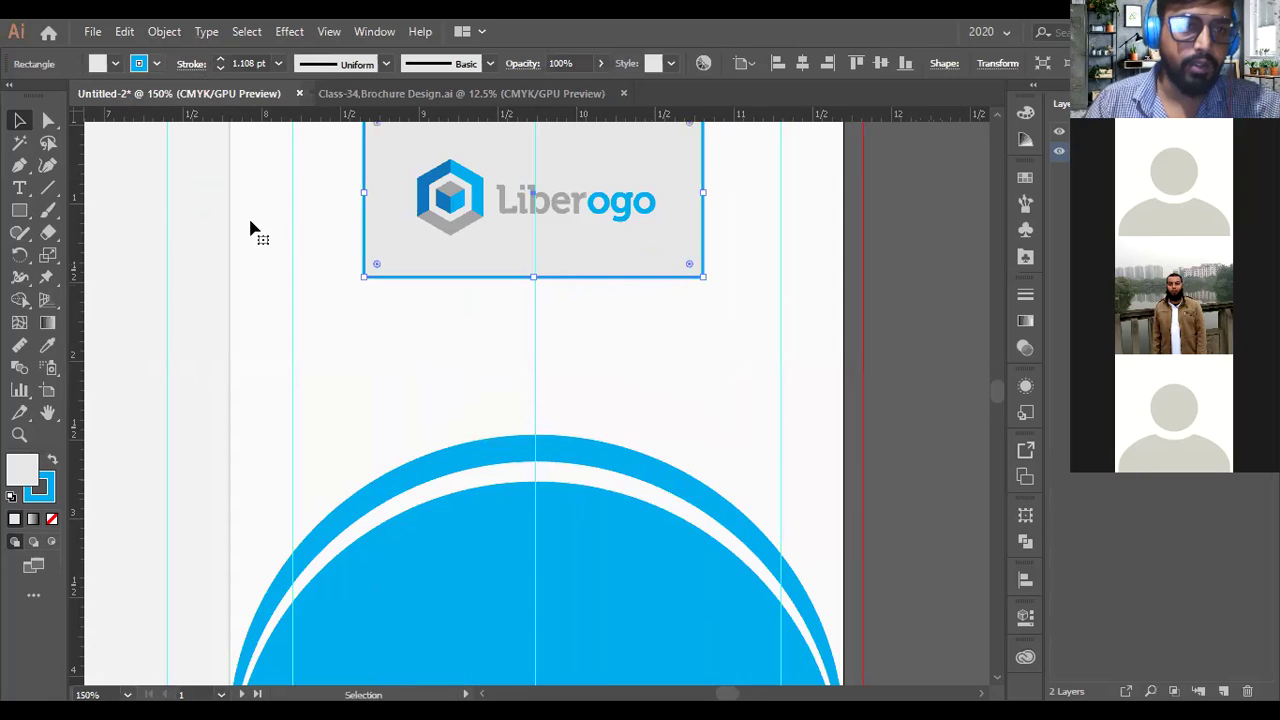
{"action": "left_click", "coordinate": [156, 63]}
{"action": "left_click", "coordinate": [12, 95]}
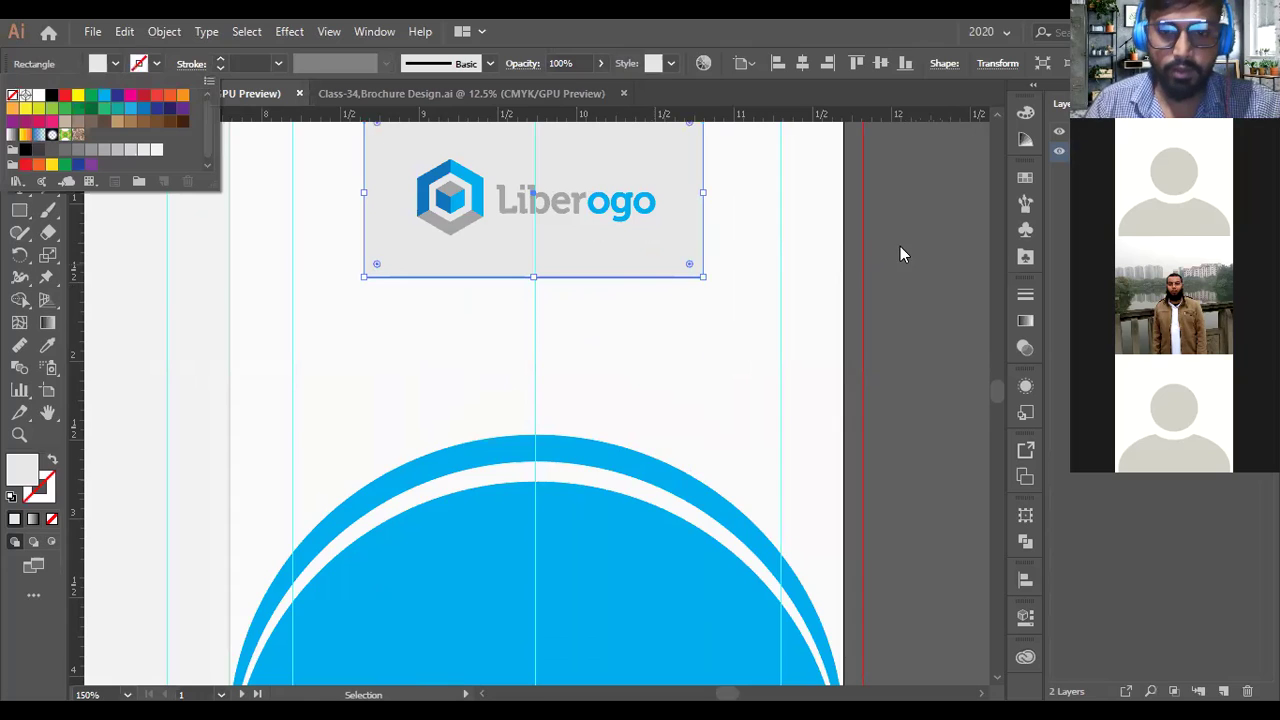
{"action": "scroll", "coordinate": [671, 333], "scroll_direction": "down", "scroll_amount": 2}
{"action": "left_click", "coordinate": [843, 317]}
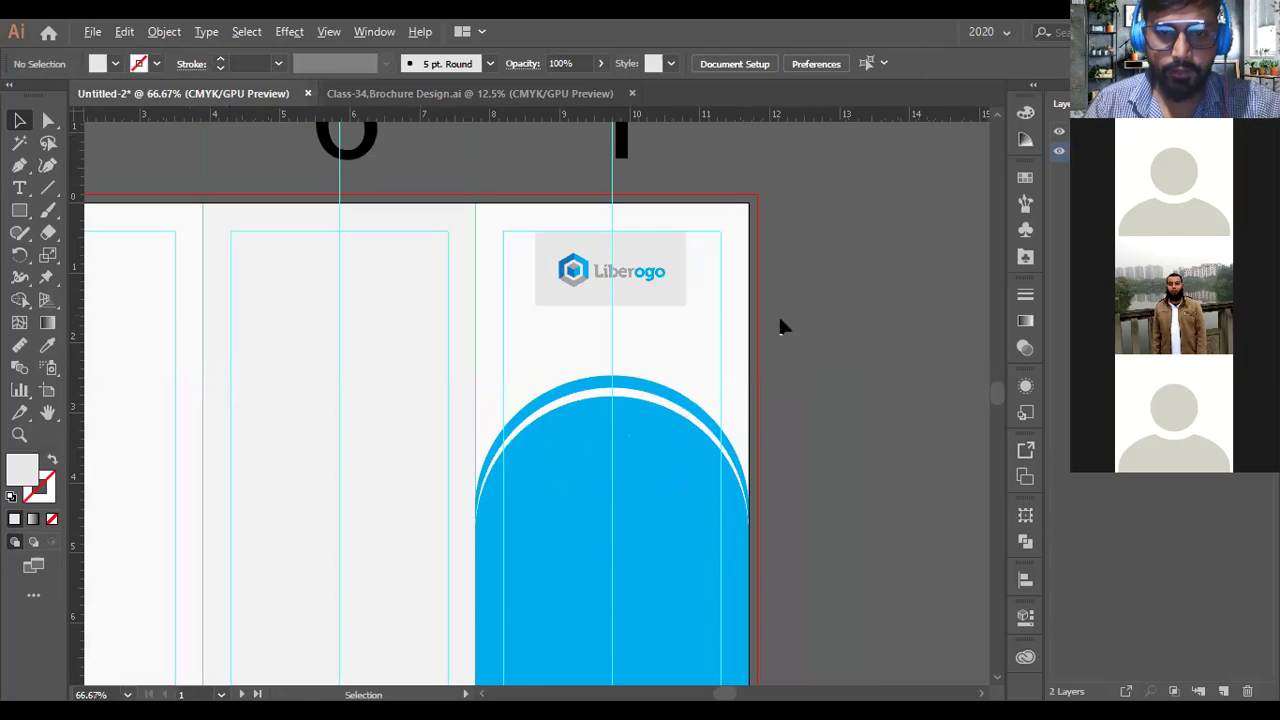
Try to round the corners of the grey rectangle behind the logo.
{"action": "scroll", "coordinate": [783, 327], "scroll_direction": "up", "scroll_amount": 1}
{"action": "left_click", "coordinate": [591, 257]}
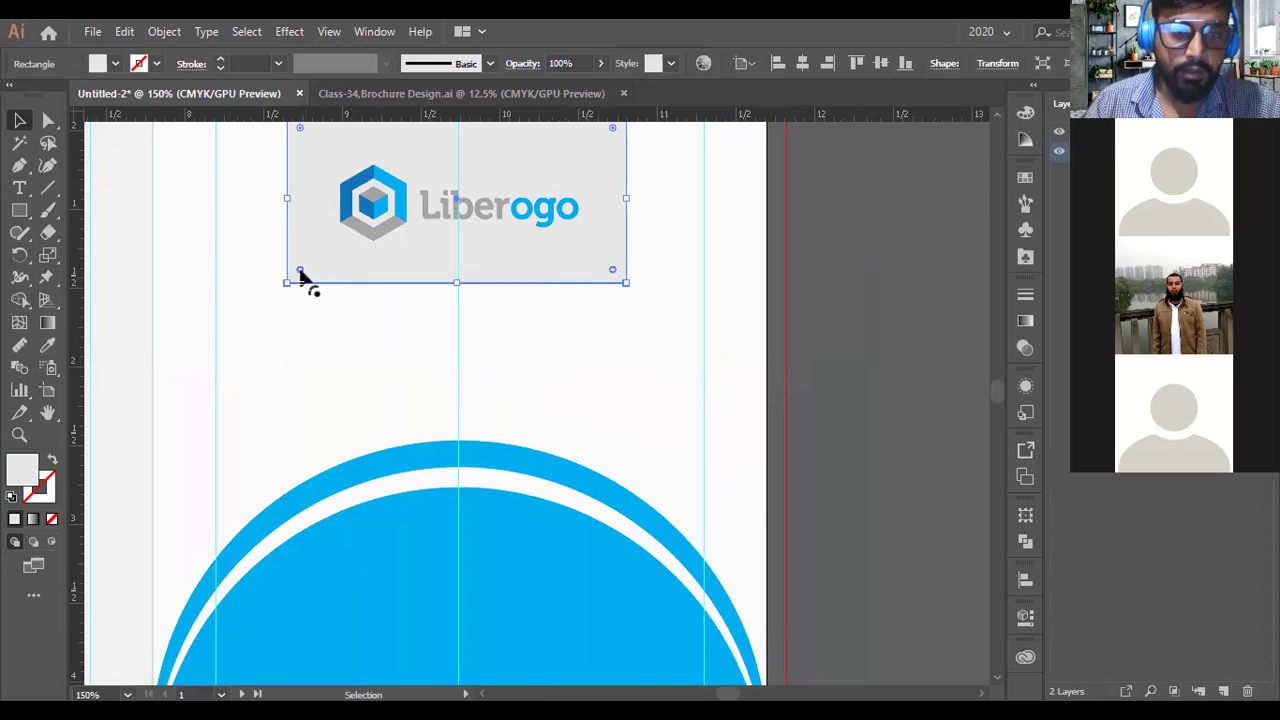
{"action": "scroll", "coordinate": [297, 347], "scroll_direction": "up", "scroll_amount": 3}
{"action": "left_click_drag", "start_coordinate": [299, 361], "coordinate": [337, 234]}
{"action": "scroll", "coordinate": [740, 336], "scroll_direction": "down", "scroll_amount": 1}
{"action": "scroll", "coordinate": [715, 336], "scroll_direction": "down", "scroll_amount": 1}
{"action": "left_click", "coordinate": [853, 344]}
Round only the two lower corners of the grey rectangle behind the logo.
{"action": "left_click", "coordinate": [652, 348]}
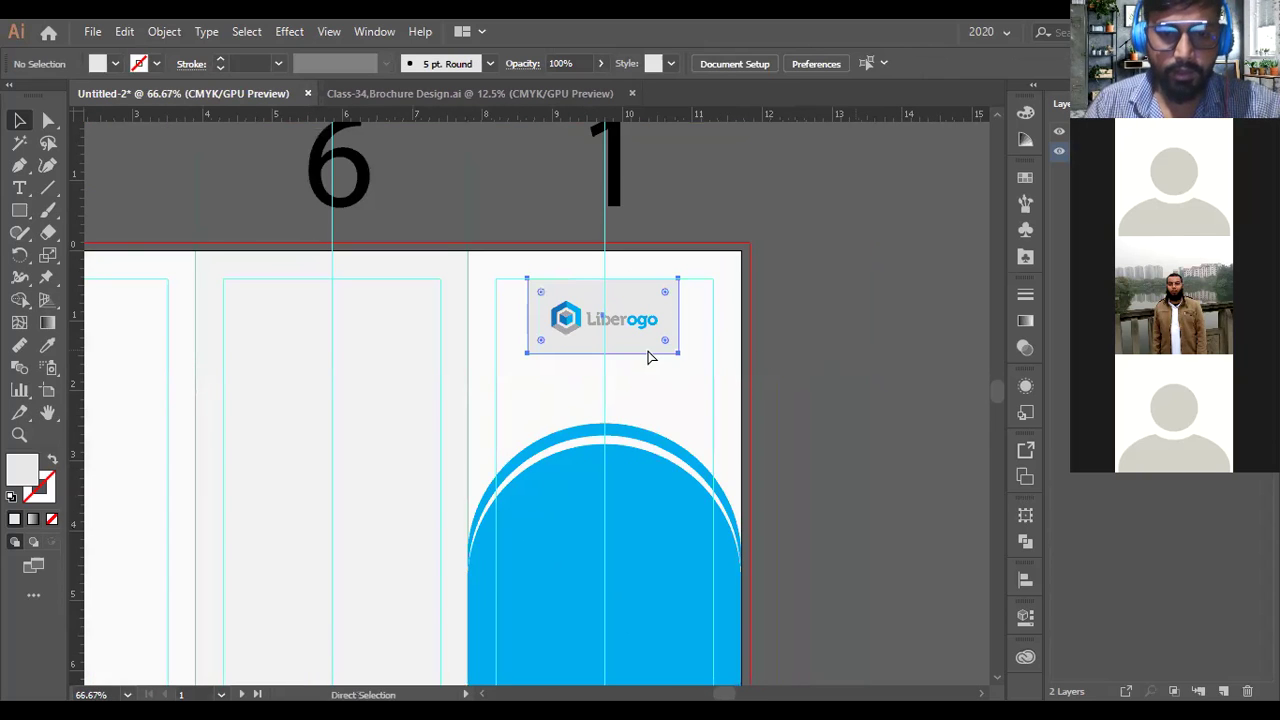
{"action": "scroll", "coordinate": [655, 352], "scroll_direction": "up", "scroll_amount": 2}
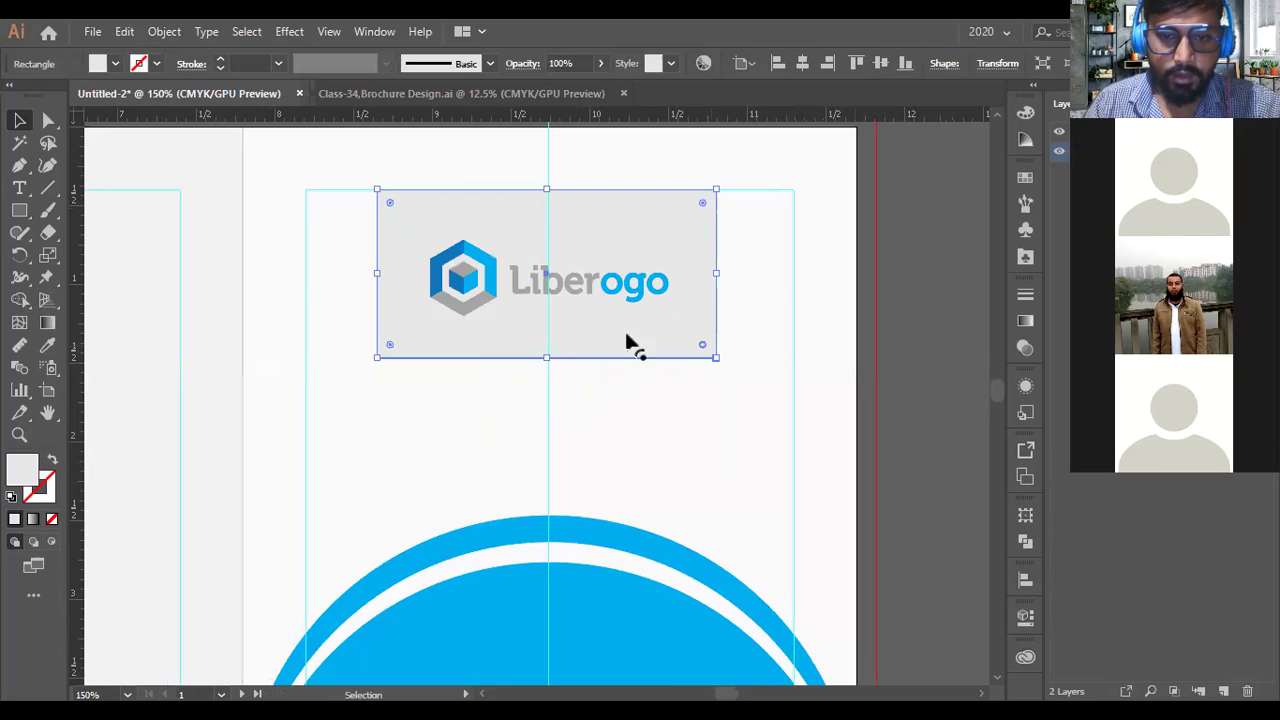
{"action": "left_click_drag", "start_coordinate": [390, 348], "coordinate": [386, 297]}
{"action": "scroll", "coordinate": [386, 297], "scroll_direction": "down", "scroll_amount": 1}
{"action": "left_click", "coordinate": [858, 444]}
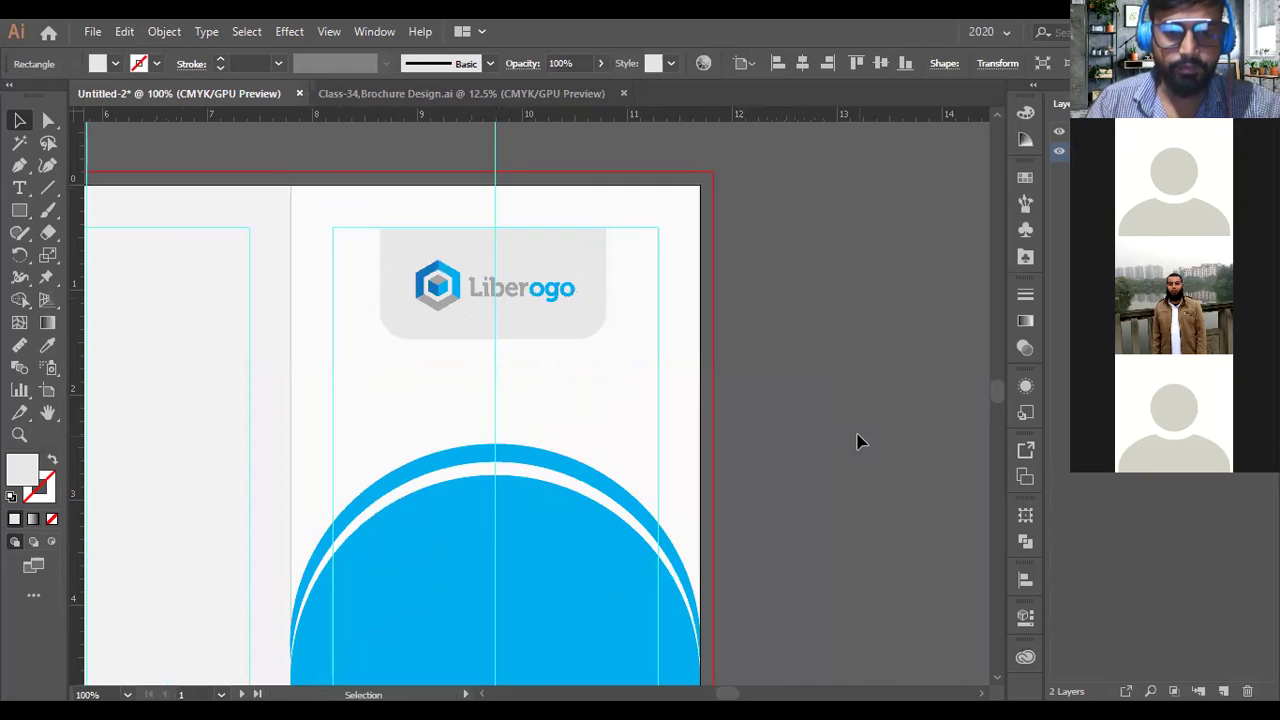
Copy the grey logo shape into panel 1's left margin as a narrow square-cornered strip, and duplicate that strip into the right margin.
{"action": "scroll", "coordinate": [858, 444], "scroll_direction": "down", "scroll_amount": 1}
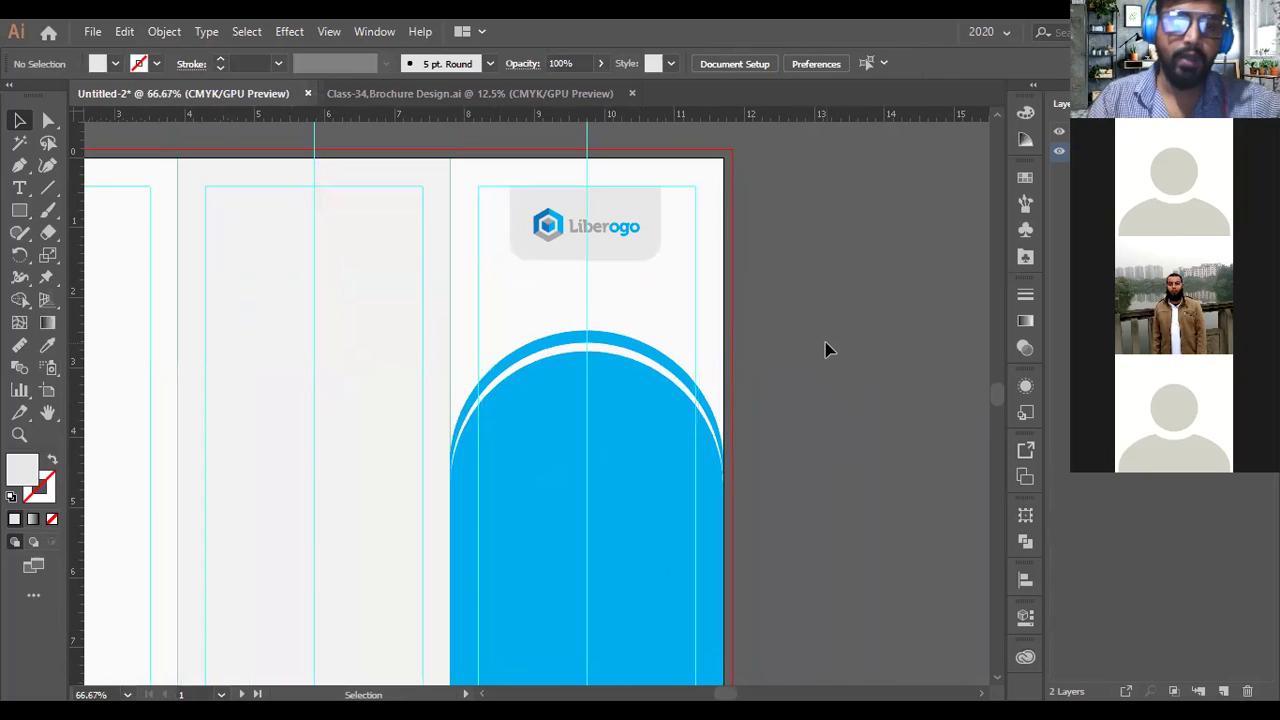
{"action": "scroll", "coordinate": [744, 288], "scroll_direction": "up", "scroll_amount": 1}
{"action": "scroll", "coordinate": [714, 284], "scroll_direction": "up", "scroll_amount": 1}
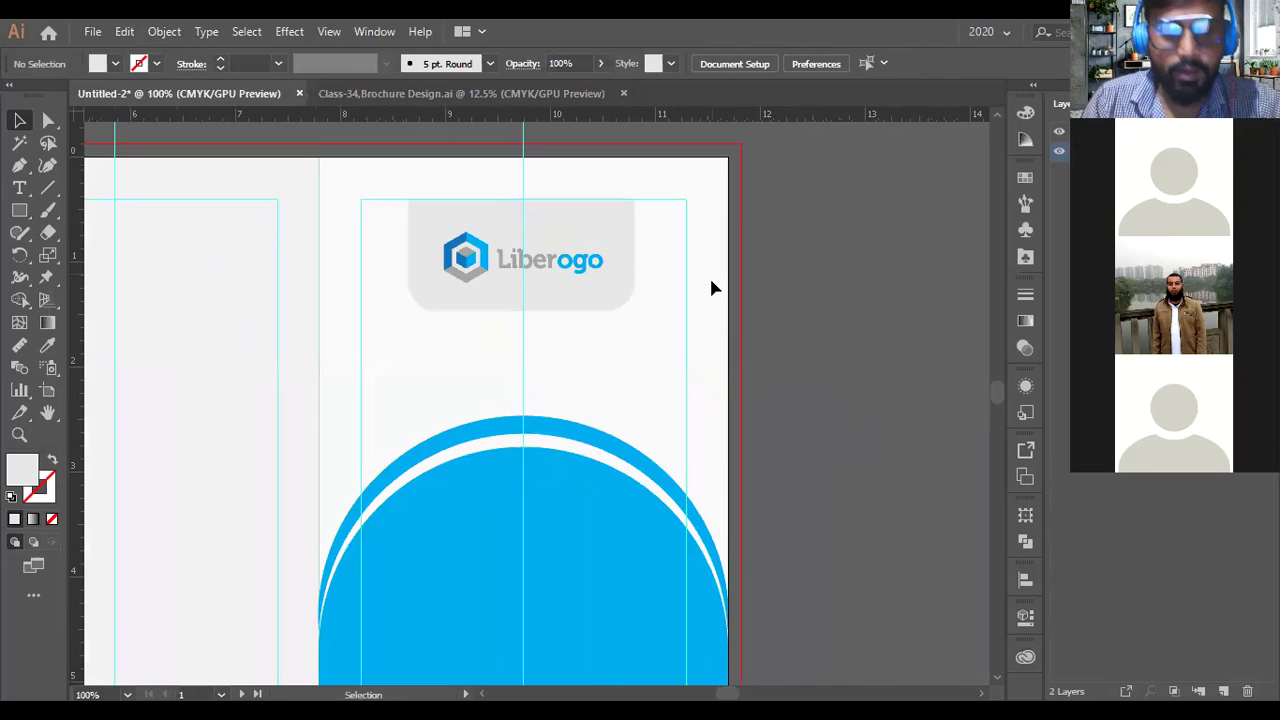
{"action": "scroll", "coordinate": [183, 233], "scroll_direction": "up", "scroll_amount": 1}
{"action": "left_click_drag", "start_coordinate": [440, 293], "coordinate": [354, 291]}
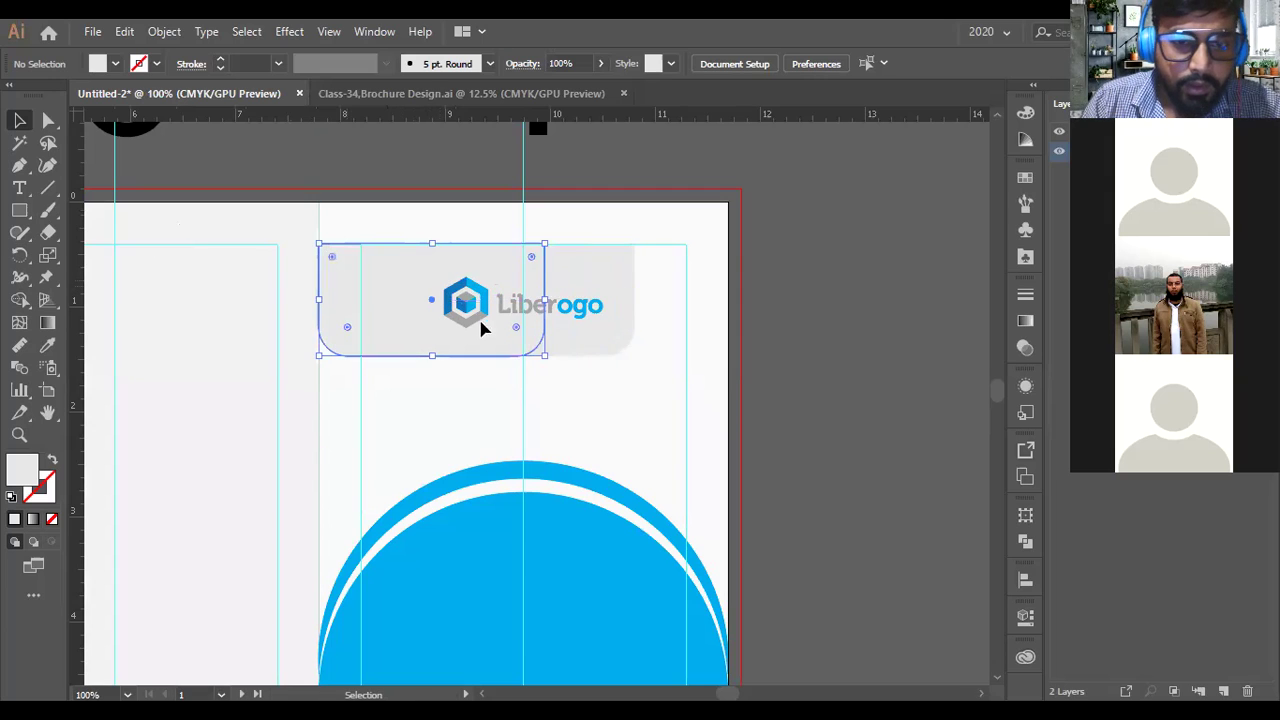
{"action": "mouse_move", "coordinate": [545, 299]}
{"action": "left_mouse_down"}
{"action": "mouse_move", "coordinate": [338, 295]}
{"action": "mouse_move", "coordinate": [567, 310]}
{"action": "left_mouse_up"}
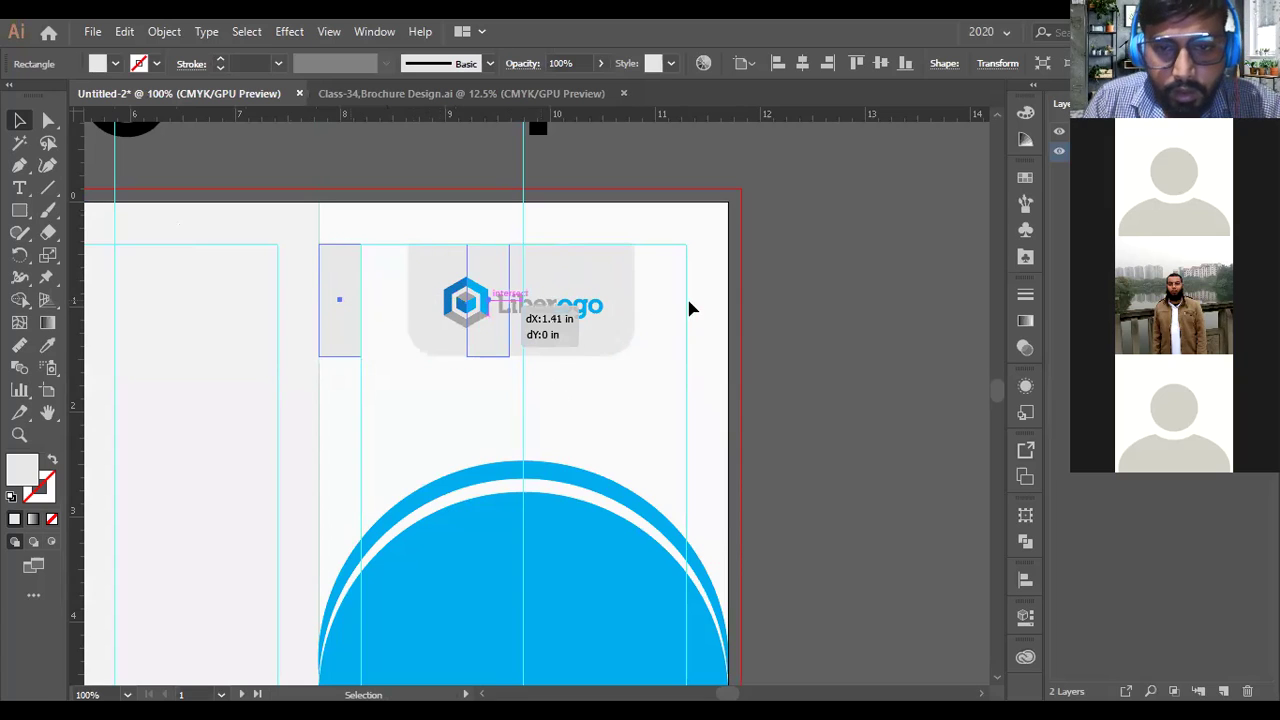
{"action": "left_click_drag", "start_coordinate": [698, 309], "coordinate": [668, 316]}
Group the grey logo shape with the two grey margin strips on panel 1.
{"action": "left_click", "coordinate": [620, 277], "text": "shift"}
{"action": "left_click", "coordinate": [350, 289], "text": "shift"}
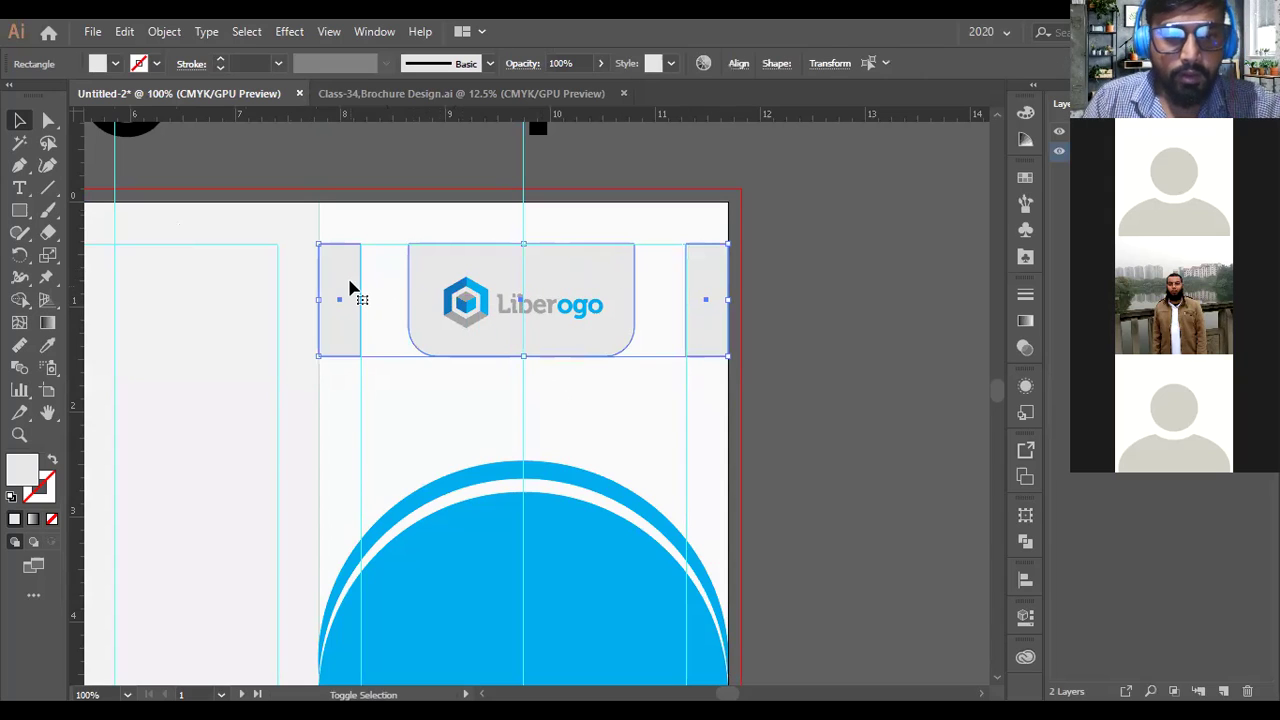
{"action": "key", "text": "a"}
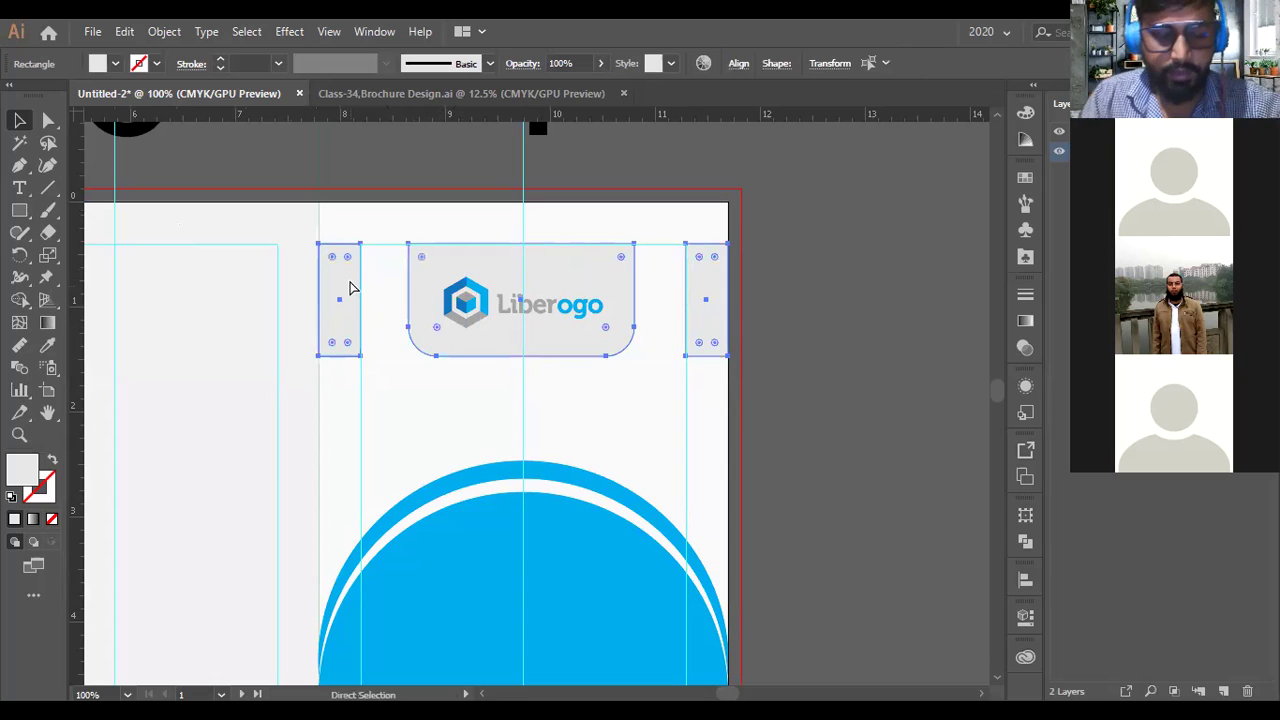
{"action": "key", "text": "ctrl+g"}
{"action": "left_click", "coordinate": [847, 388]}
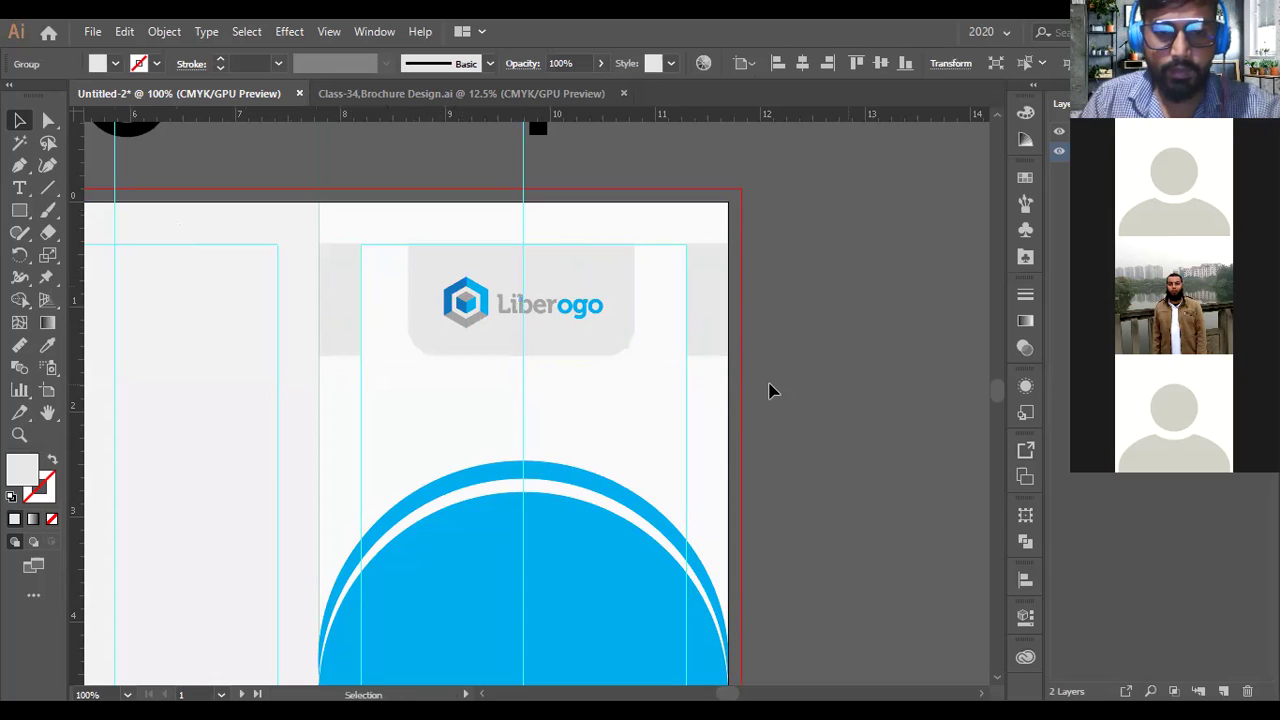
Review panel 1's cover layout and the finished sample brochures placed below the artboards.
{"action": "key", "text": "ctrl+minus"}
{"action": "key", "text": "ctrl+minus"}
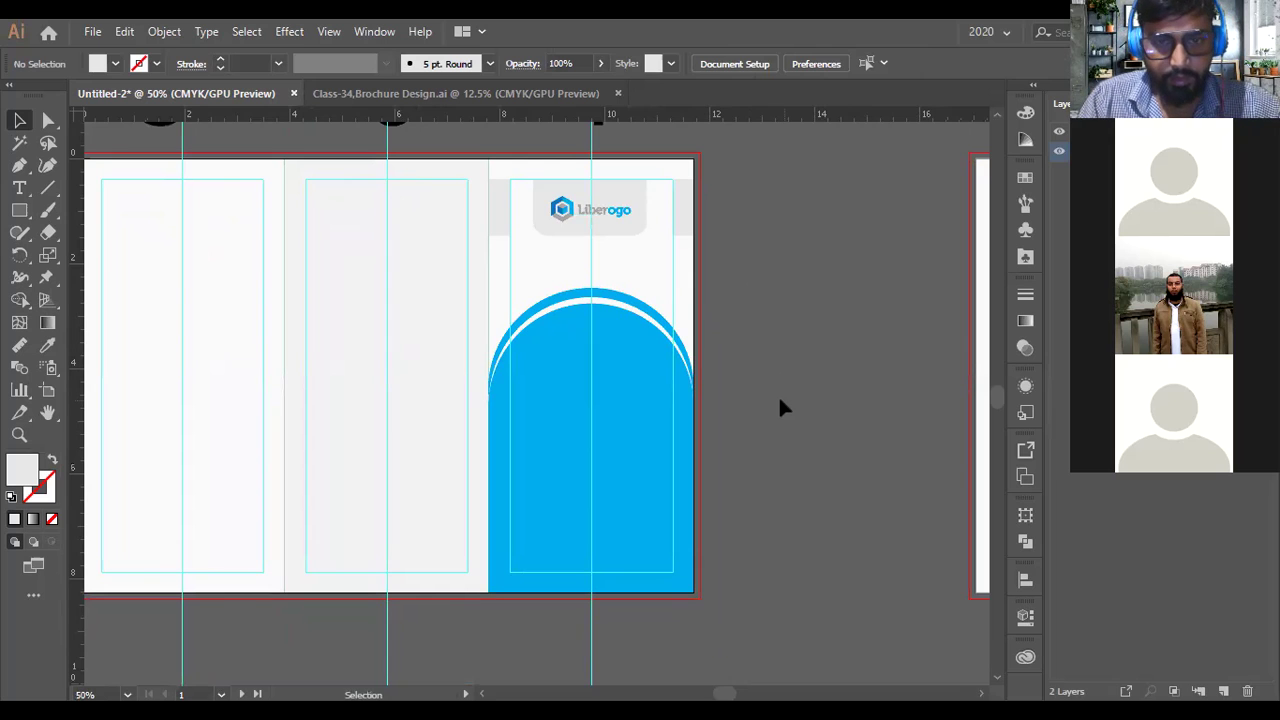
{"action": "key", "text": "ctrl+minus"}
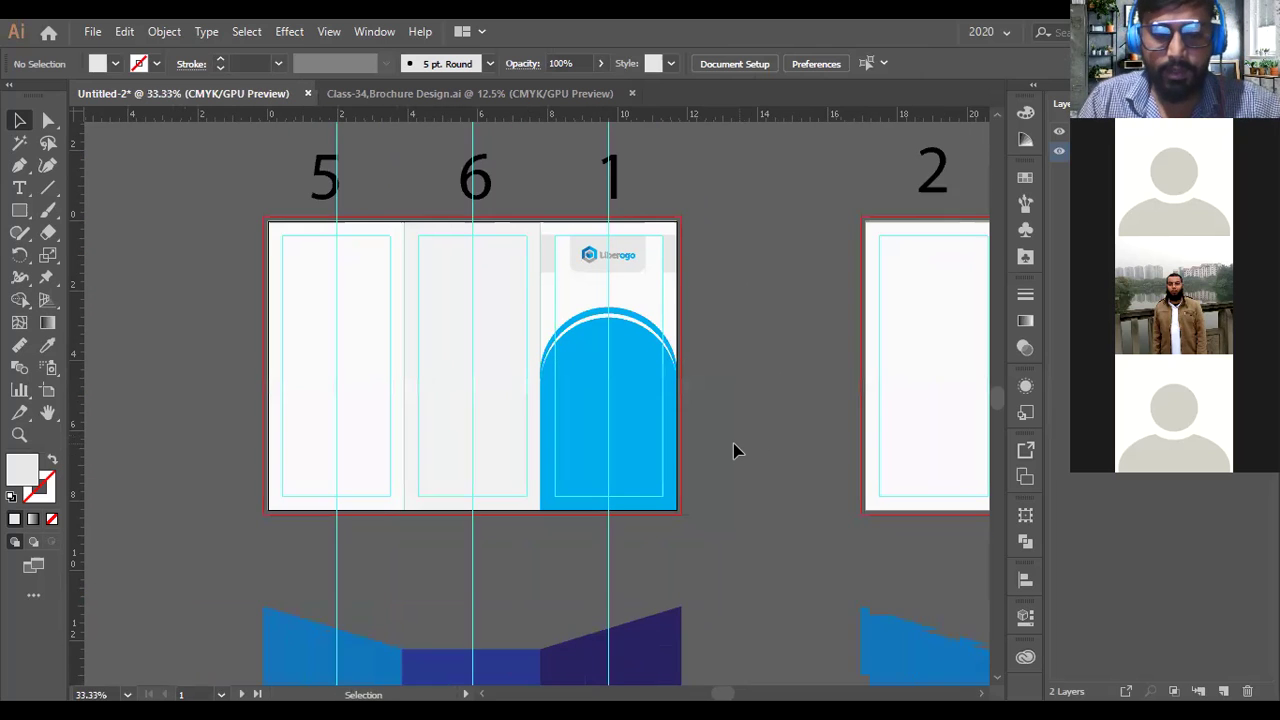
{"action": "scroll", "coordinate": [733, 451], "scroll_direction": "up", "scroll_amount": 1}
{"action": "left_click", "coordinate": [577, 382]}
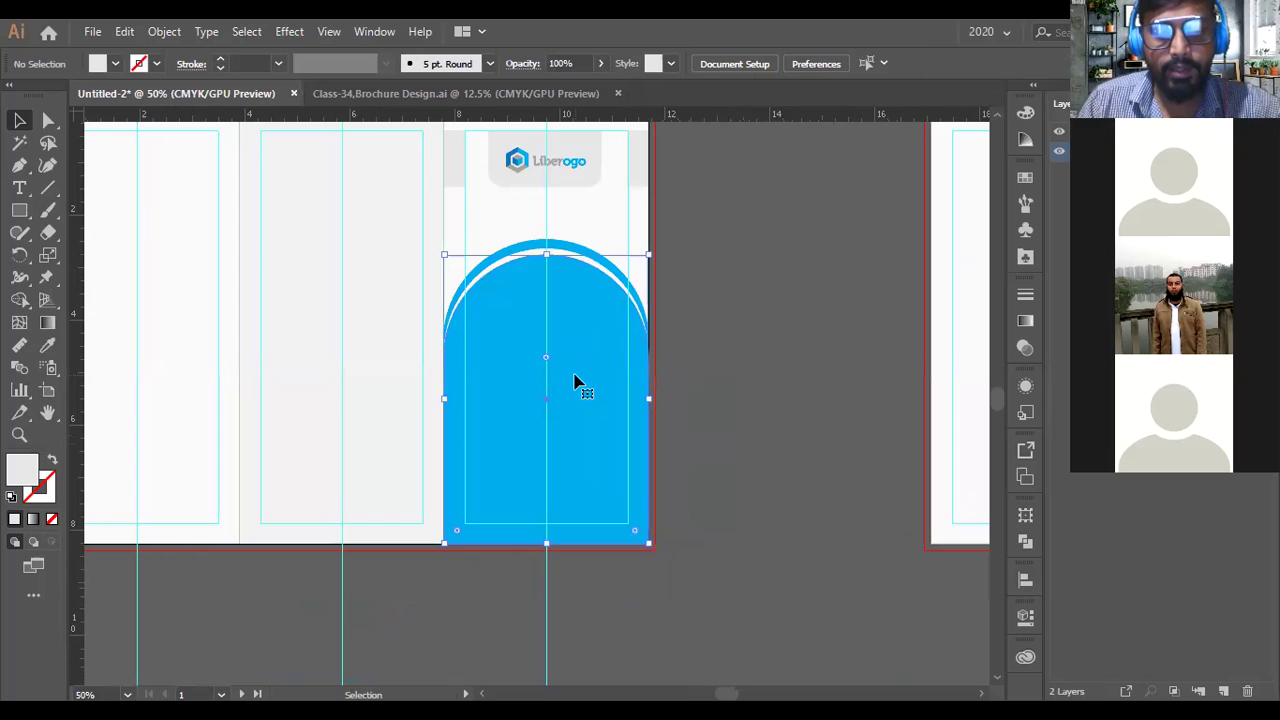
{"action": "key", "text": "ctrl+minus"}
{"action": "key", "text": "ctrl+minus"}
{"action": "key", "text": "ctrl+minus"}
{"action": "scroll", "coordinate": [686, 508], "scroll_direction": "down", "scroll_amount": 5}
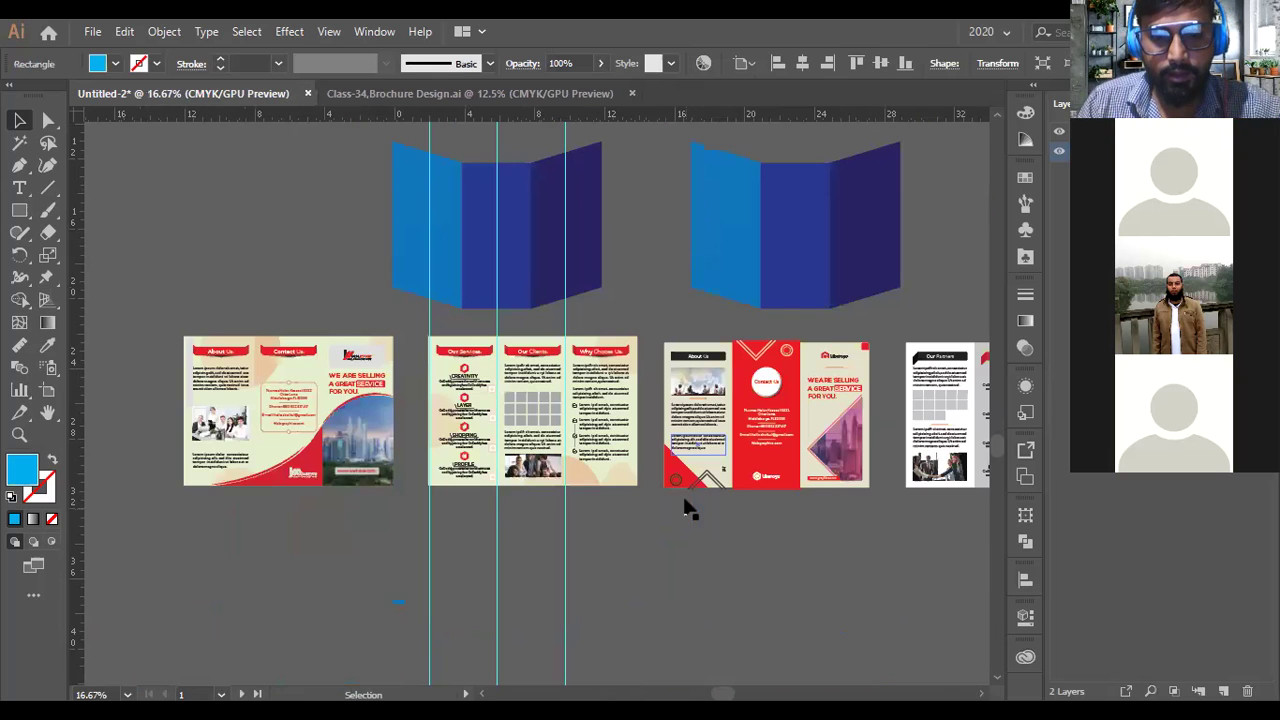
{"action": "scroll", "coordinate": [682, 505], "scroll_direction": "down", "scroll_amount": 1}
{"action": "scroll", "coordinate": [680, 503], "scroll_direction": "up", "scroll_amount": 1}
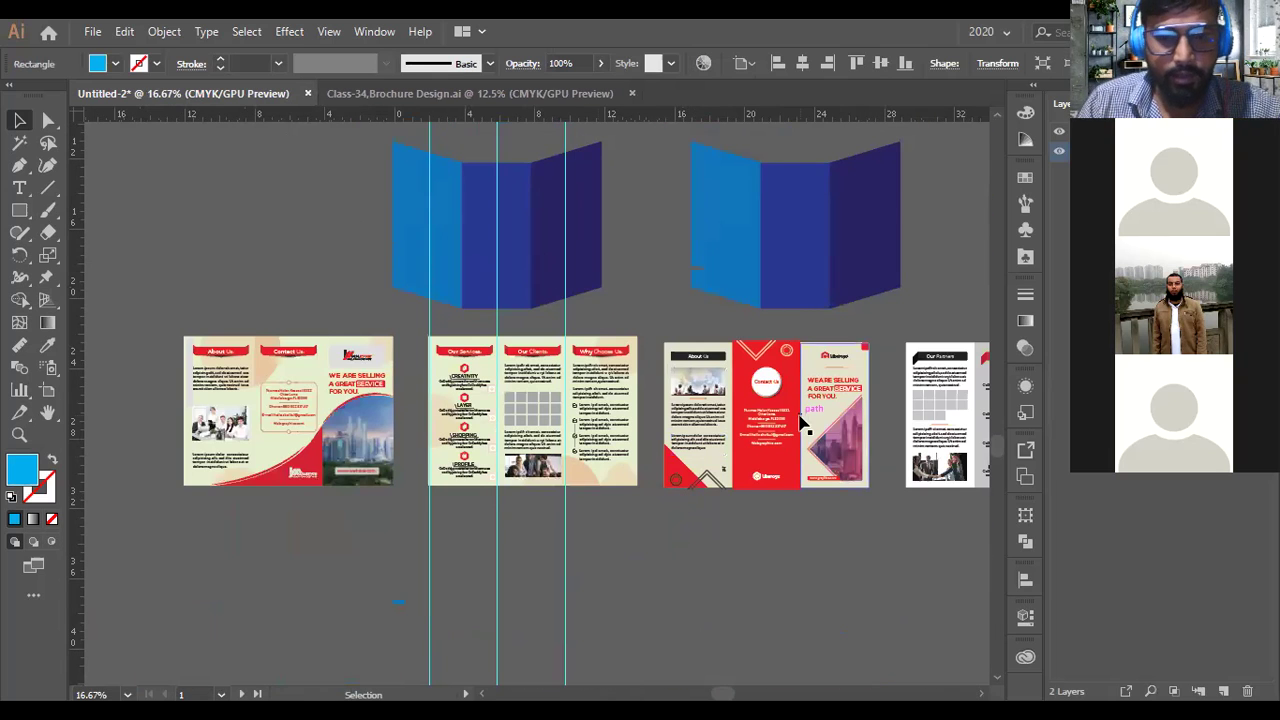
Copy the headline "WE ARE SELLING A GREAT SERVICE FOR YOU." from the real estate sample brochure onto panel 1's blue arched shape.
{"action": "scroll", "coordinate": [348, 400], "scroll_direction": "up", "scroll_amount": 2}
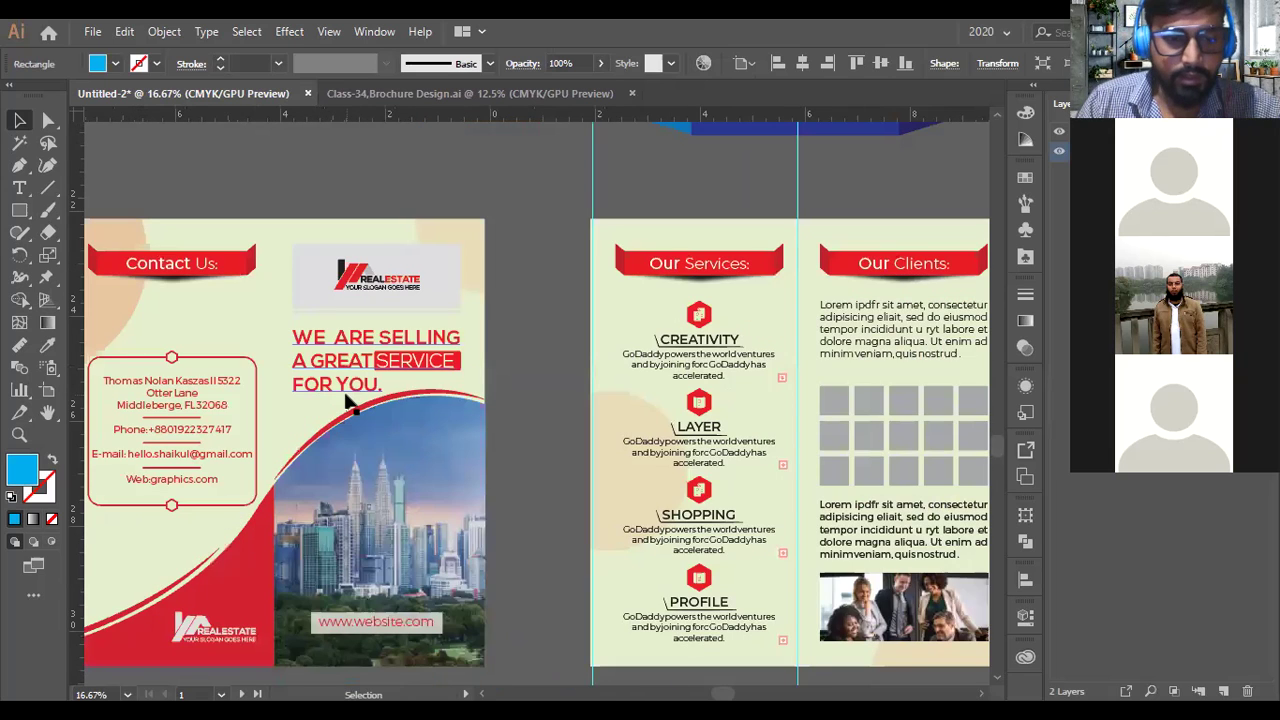
{"action": "double_click", "coordinate": [283, 267]}
{"action": "left_click", "coordinate": [19, 120]}
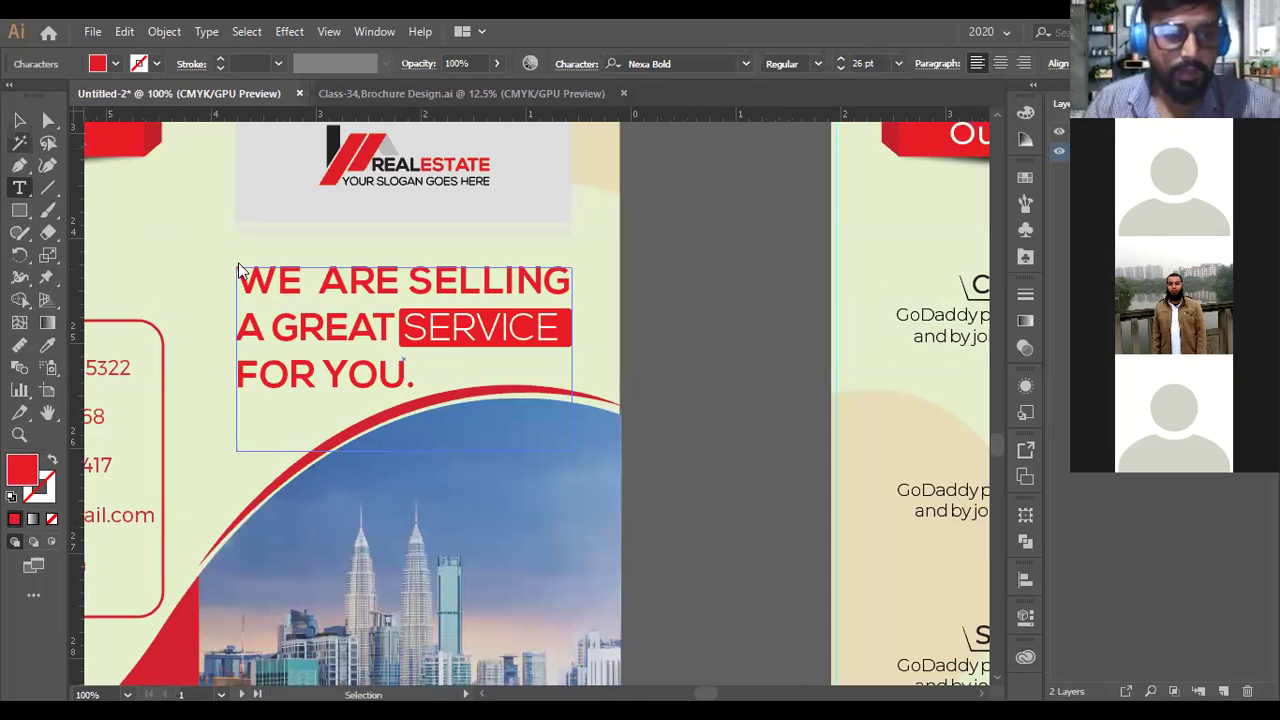
{"action": "key", "text": "Escape"}
{"action": "key", "text": "ctrl+minus"}
{"action": "key", "text": "ctrl+minus"}
{"action": "key", "text": "ctrl+minus"}
{"action": "key", "text": "ctrl+minus"}
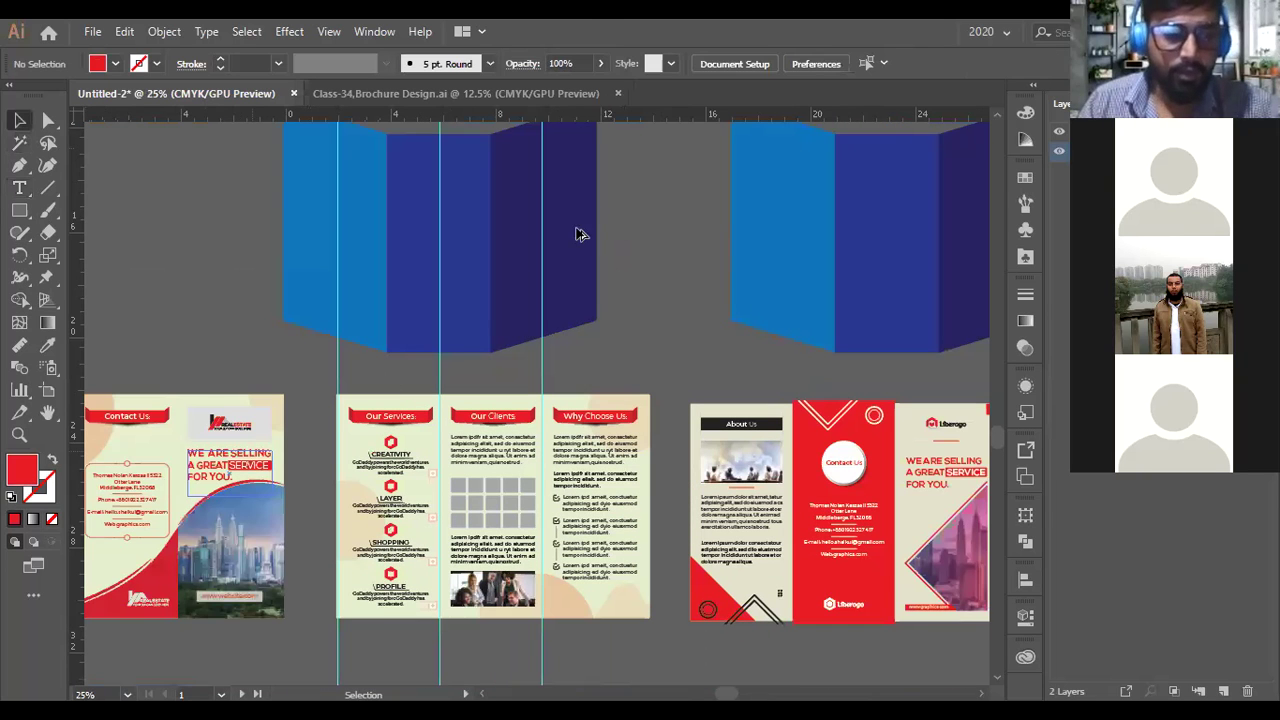
{"action": "type", "text": "WE ARE SELLING A GREAT SERVICE FOR YOU."}
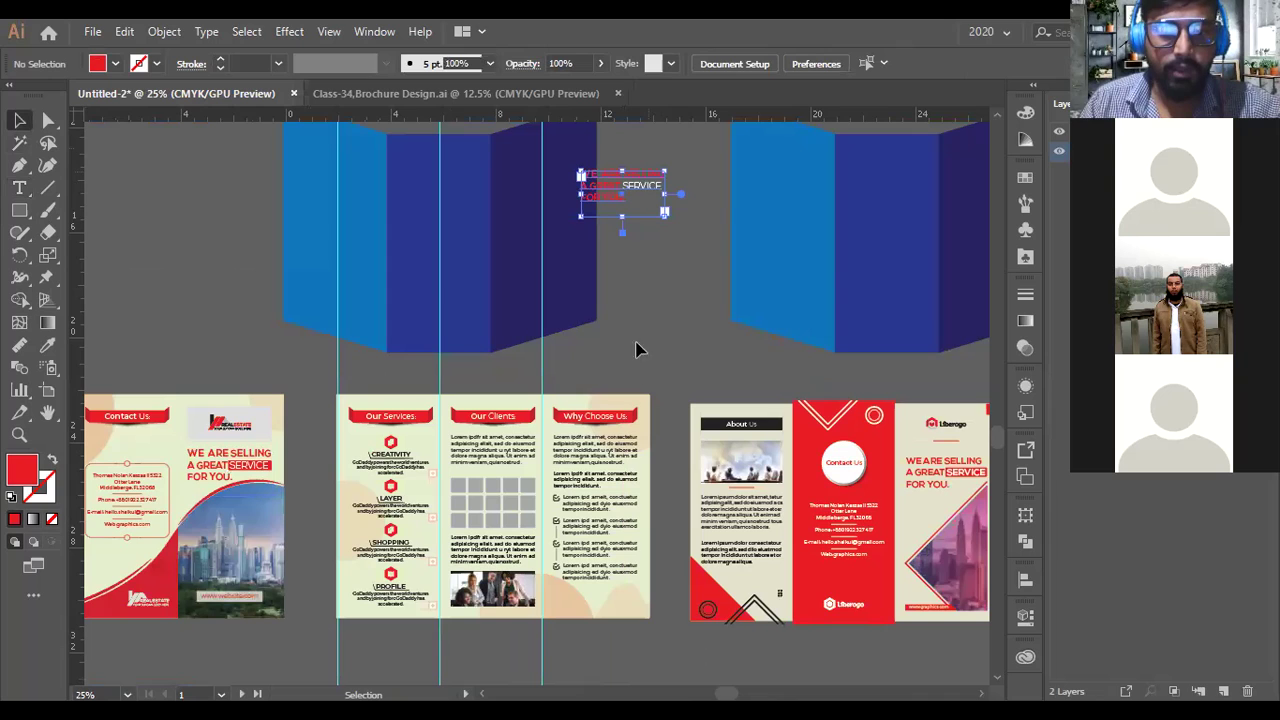
{"action": "scroll", "coordinate": [641, 317], "scroll_direction": "up", "scroll_amount": 5}
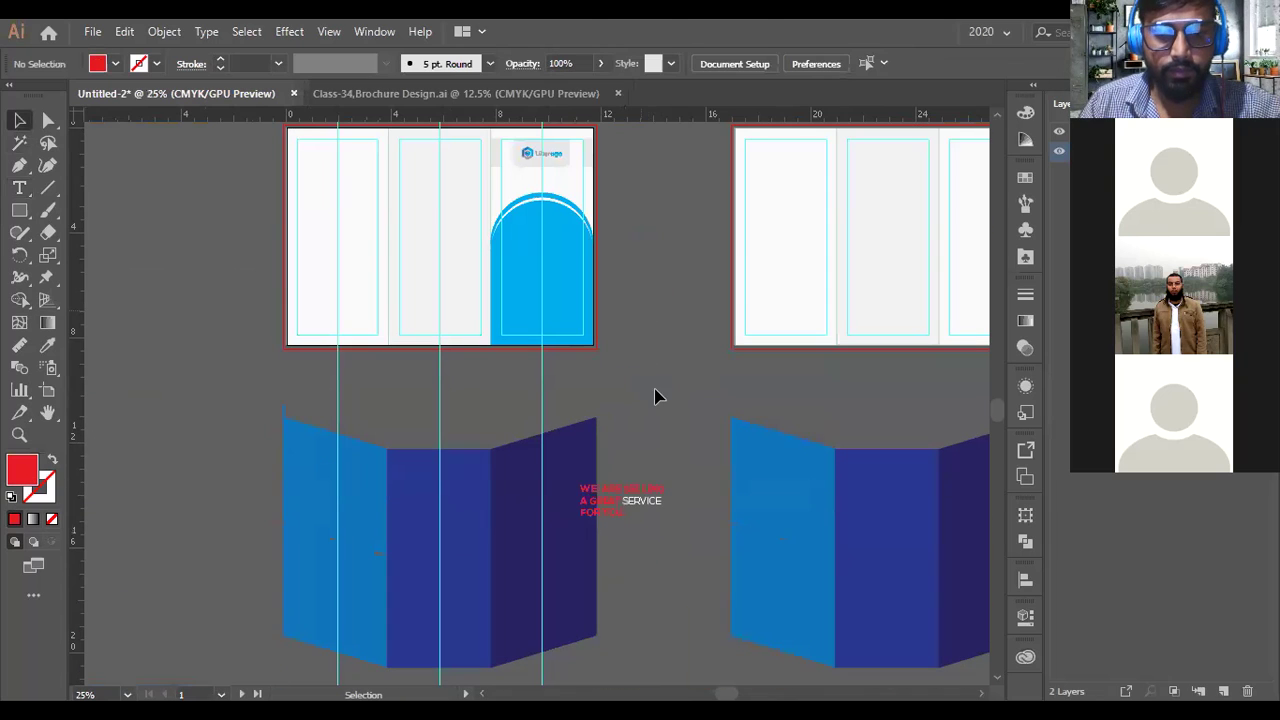
{"action": "left_click_drag", "start_coordinate": [622, 482], "coordinate": [552, 263]}
Recolour the whole headline near-white by sampling the light background of panel 6 with the Eyedropper.
{"action": "left_click", "coordinate": [56, 342]}
{"action": "key", "text": "ctrl+equal"}
{"action": "key", "text": "ctrl+equal"}
{"action": "key", "text": "ctrl+equal"}
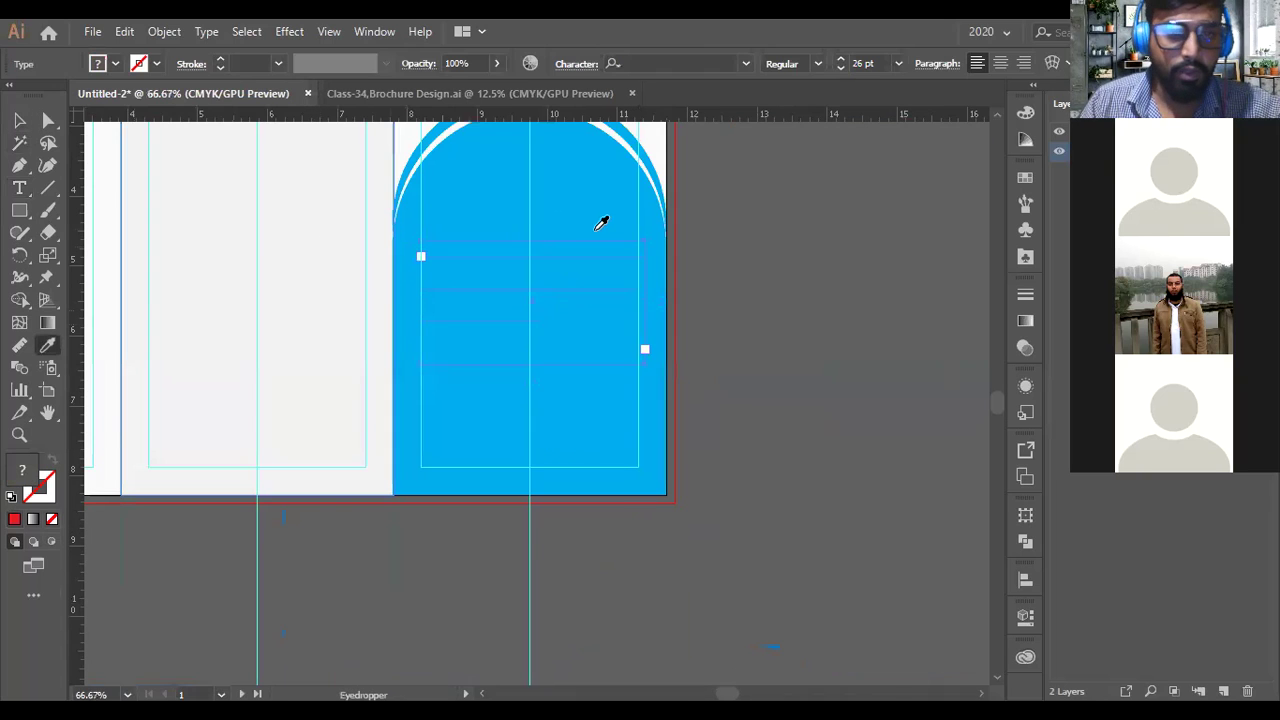
{"action": "scroll", "coordinate": [601, 222], "scroll_direction": "up", "scroll_amount": 1}
{"action": "scroll", "coordinate": [357, 227], "scroll_direction": "up", "scroll_amount": 1}
{"action": "left_click", "coordinate": [357, 227]}
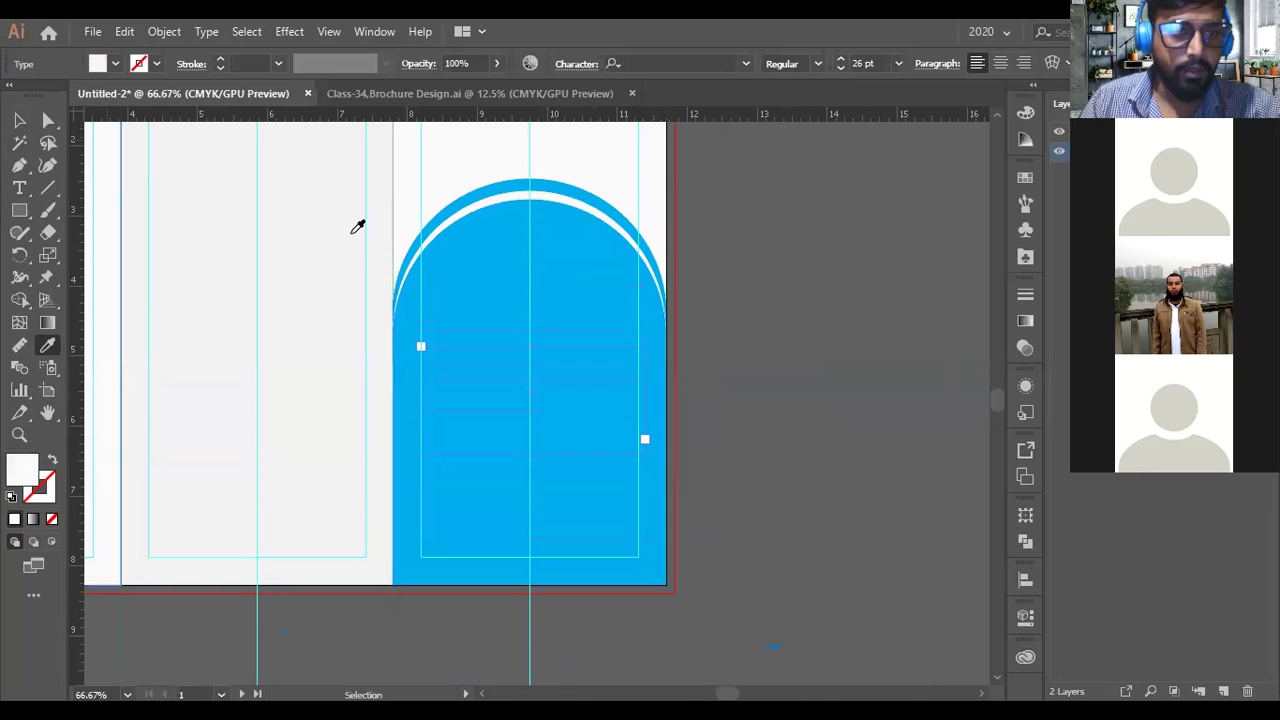
{"action": "left_click", "coordinate": [671, 26]}
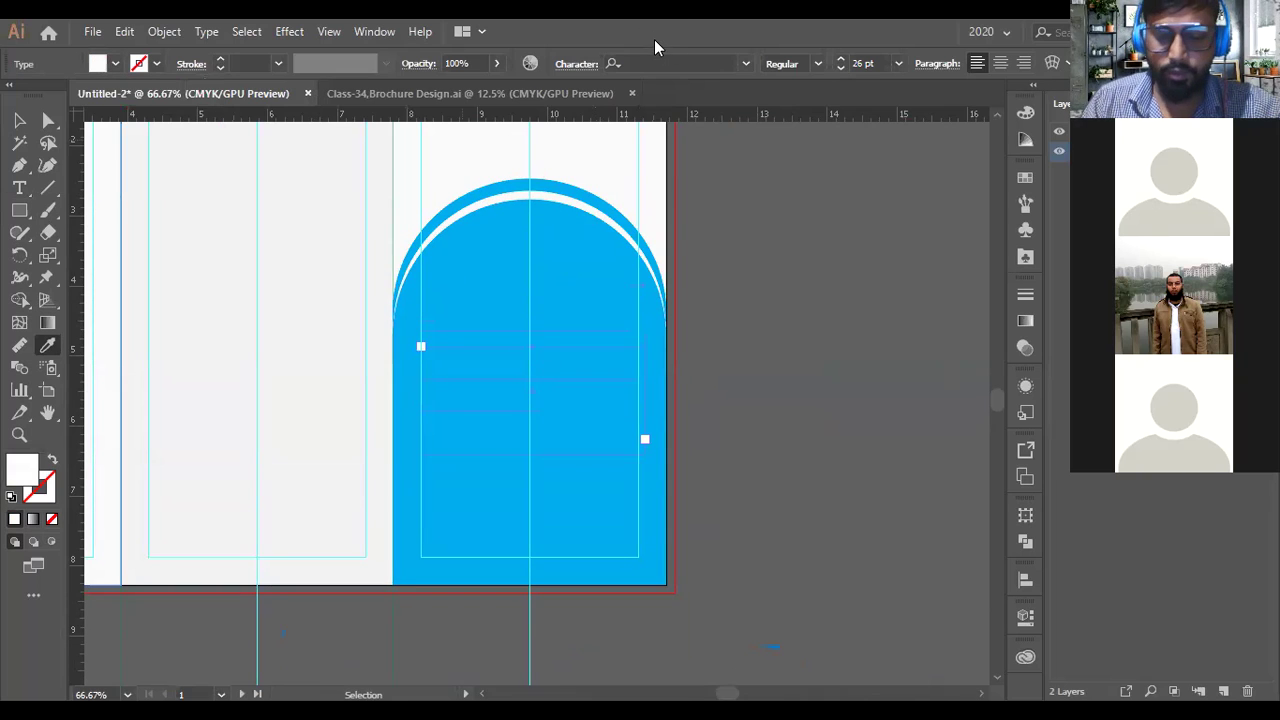
{"action": "scroll", "coordinate": [635, 383], "scroll_direction": "up", "scroll_amount": 2}
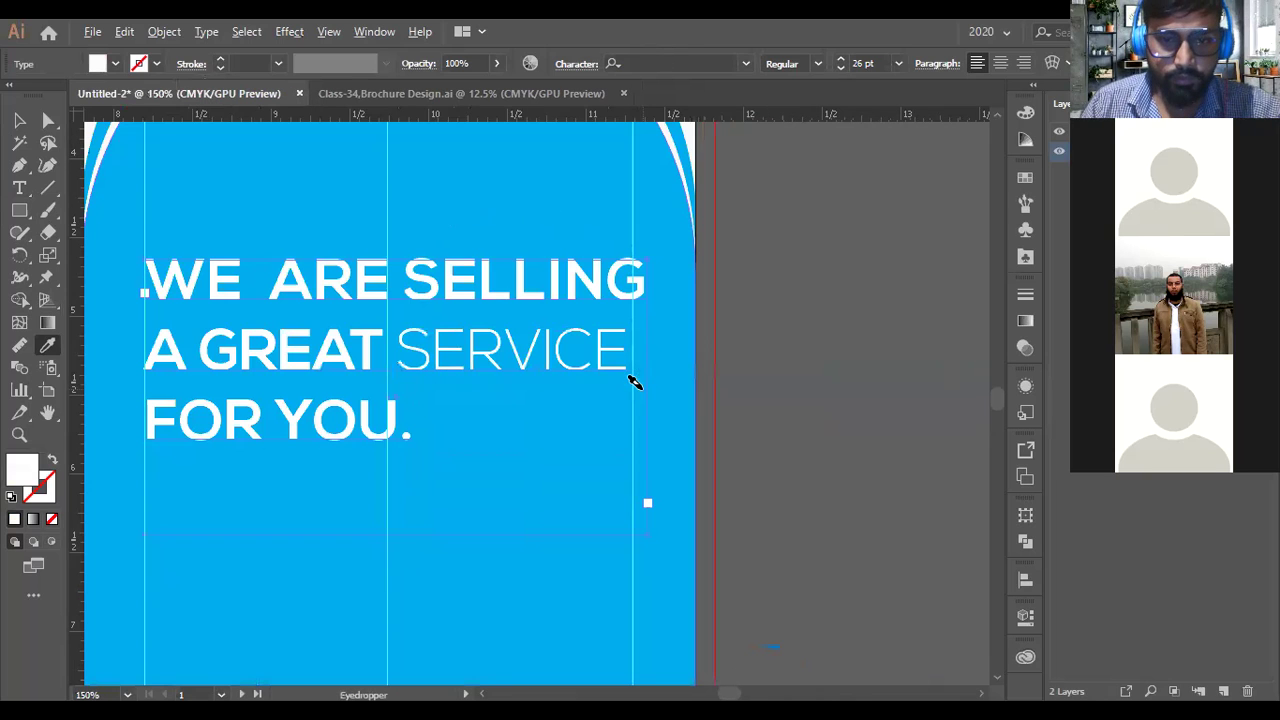
Narrow the headline's text frame to panel 1's margin guides and set its font size to 25 pt.
{"action": "left_click", "coordinate": [19, 120]}
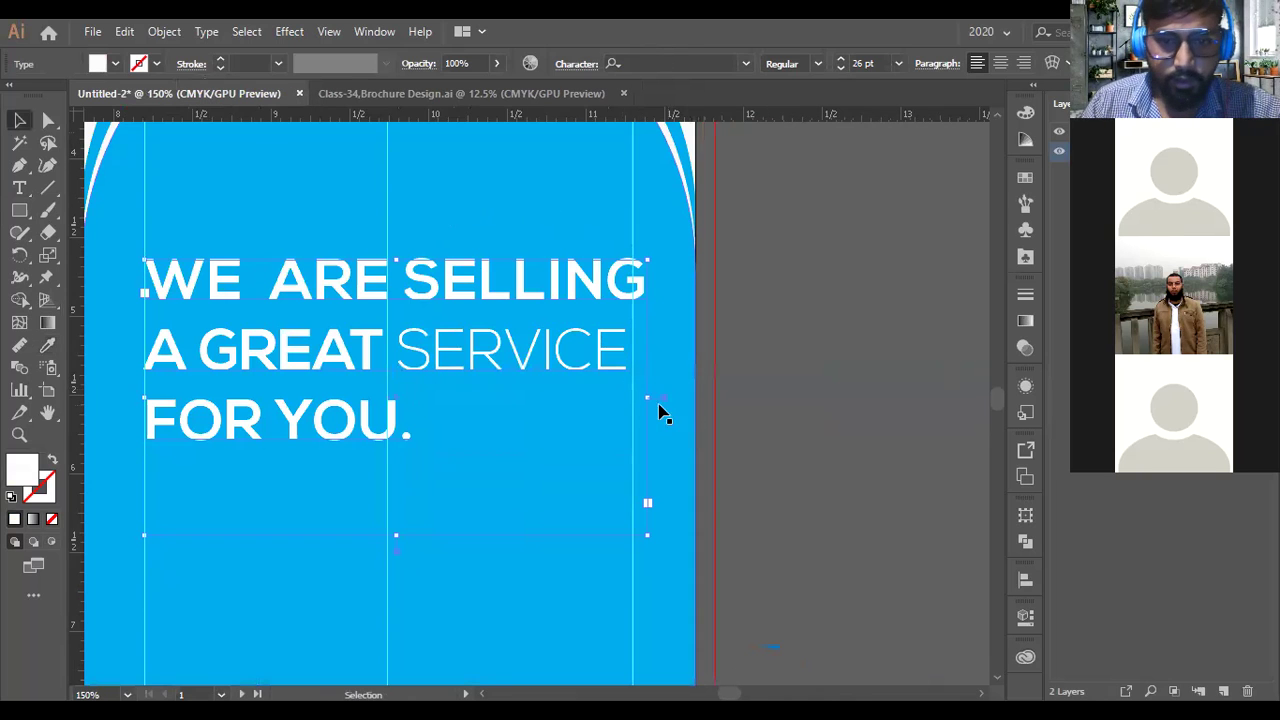
{"action": "left_click_drag", "start_coordinate": [650, 398], "coordinate": [634, 400]}
{"action": "key", "text": "ctrl+minus"}
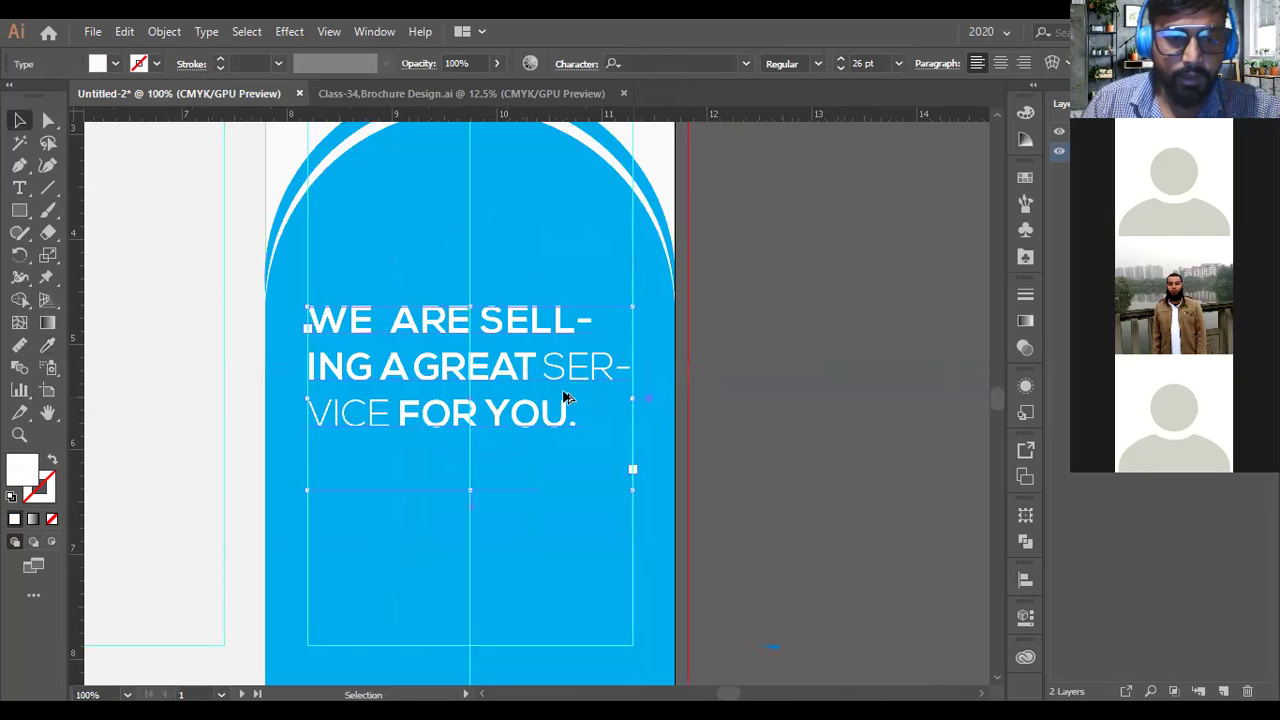
{"action": "left_click", "coordinate": [860, 63]}
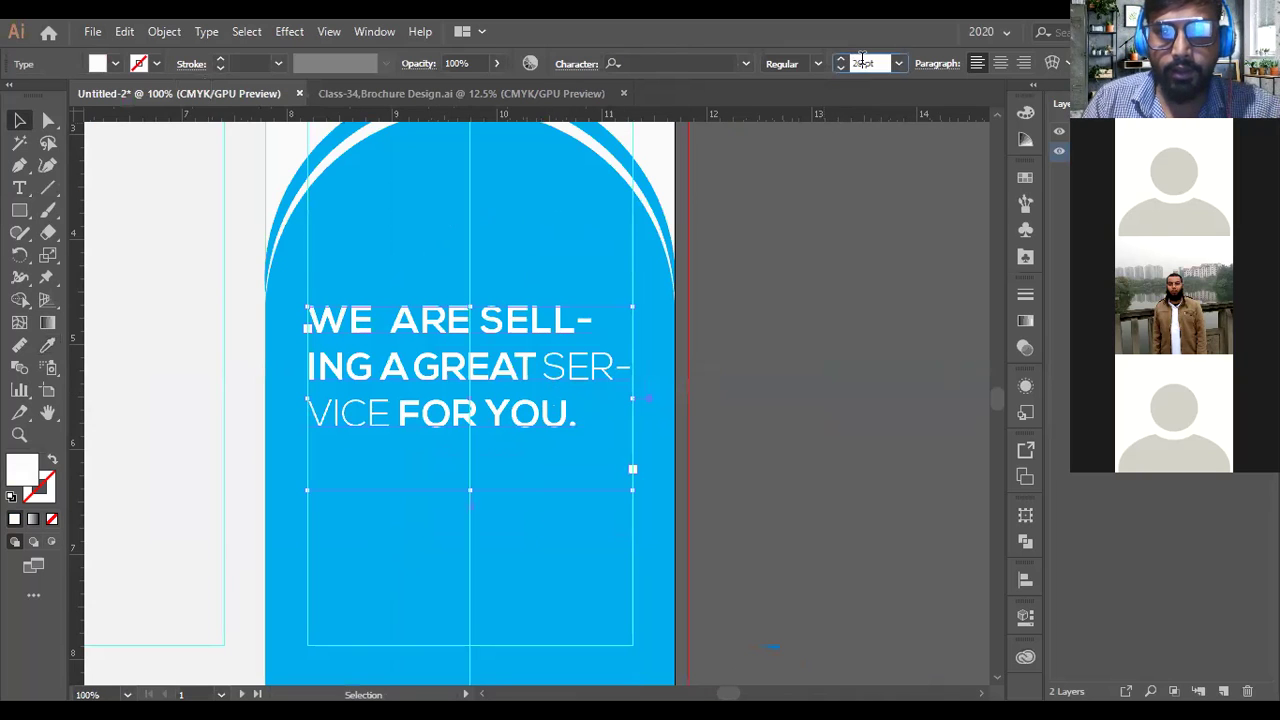
{"action": "key", "text": "Down"}
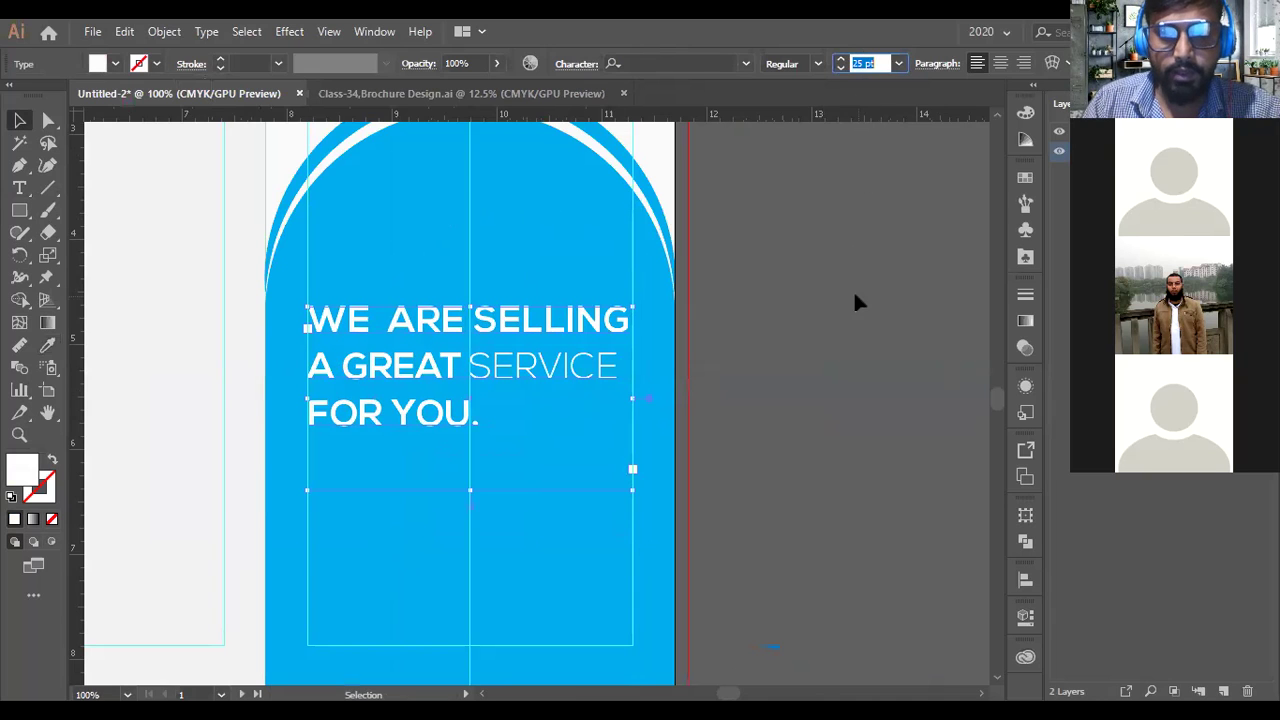
{"action": "left_click", "coordinate": [854, 297]}
Move the headline lower on the blue arched shape and shorten its text frame from below.
{"action": "scroll", "coordinate": [797, 380], "scroll_direction": "down", "scroll_amount": 2}
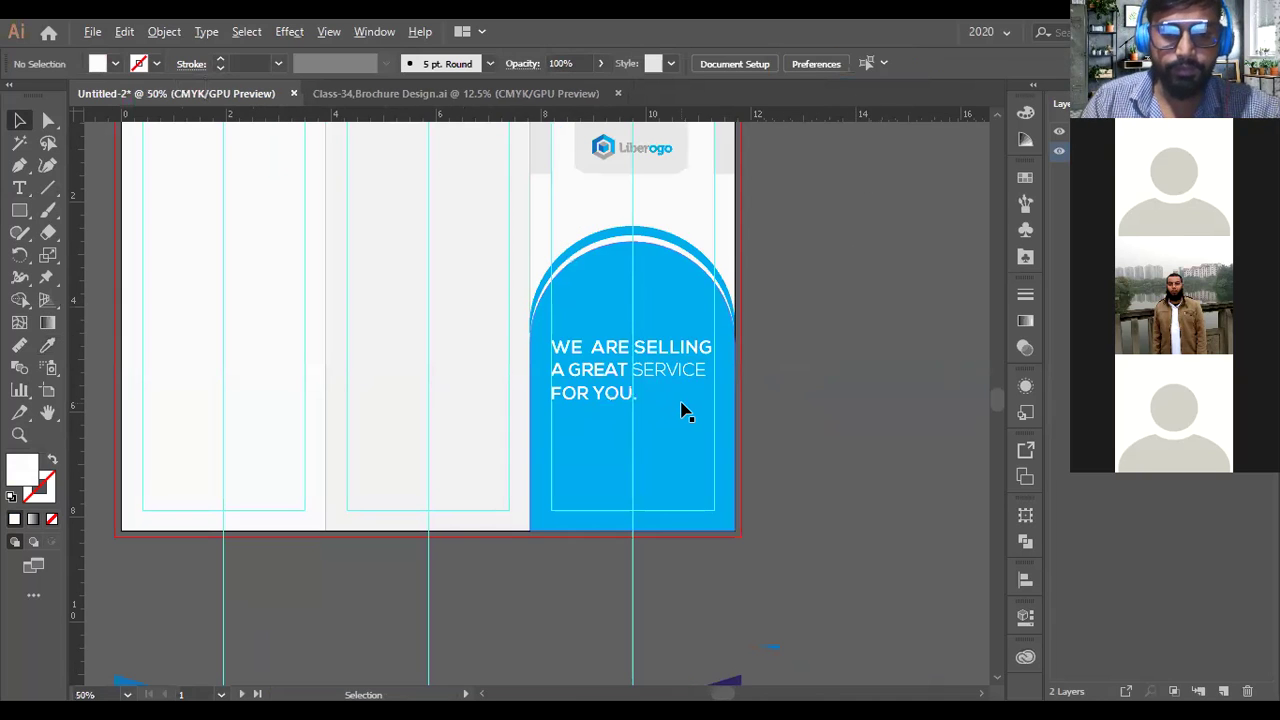
{"action": "scroll", "coordinate": [683, 411], "scroll_direction": "up", "scroll_amount": 2}
{"action": "scroll", "coordinate": [672, 407], "scroll_direction": "down", "scroll_amount": 1}
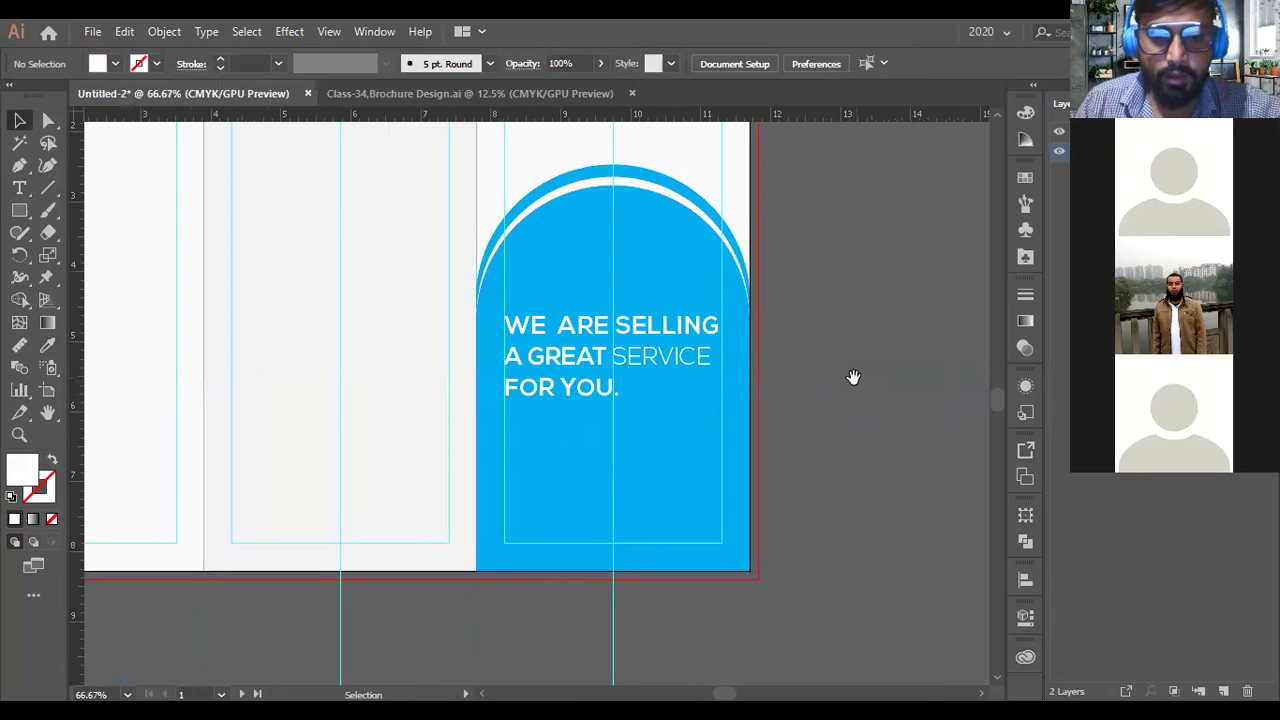
{"action": "scroll", "coordinate": [851, 374], "scroll_direction": "right", "scroll_amount": 2}
{"action": "scroll", "coordinate": [755, 380], "scroll_direction": "down", "scroll_amount": 1}
{"action": "scroll", "coordinate": [755, 378], "scroll_direction": "down", "scroll_amount": 1}
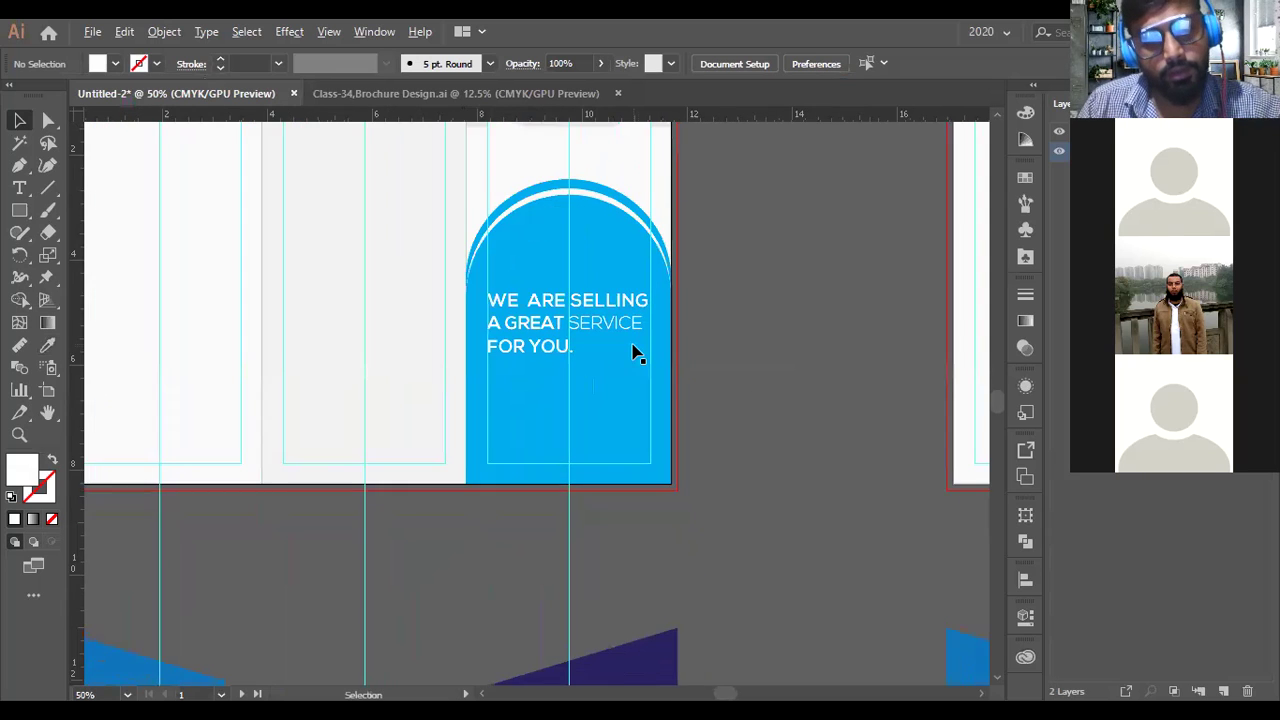
{"action": "scroll", "coordinate": [610, 318], "scroll_direction": "up", "scroll_amount": 1}
{"action": "left_click_drag", "start_coordinate": [603, 318], "coordinate": [603, 346]}
{"action": "left_click_drag", "start_coordinate": [547, 433], "coordinate": [552, 404]}
{"action": "scroll", "coordinate": [723, 406], "scroll_direction": "down", "scroll_amount": 2}
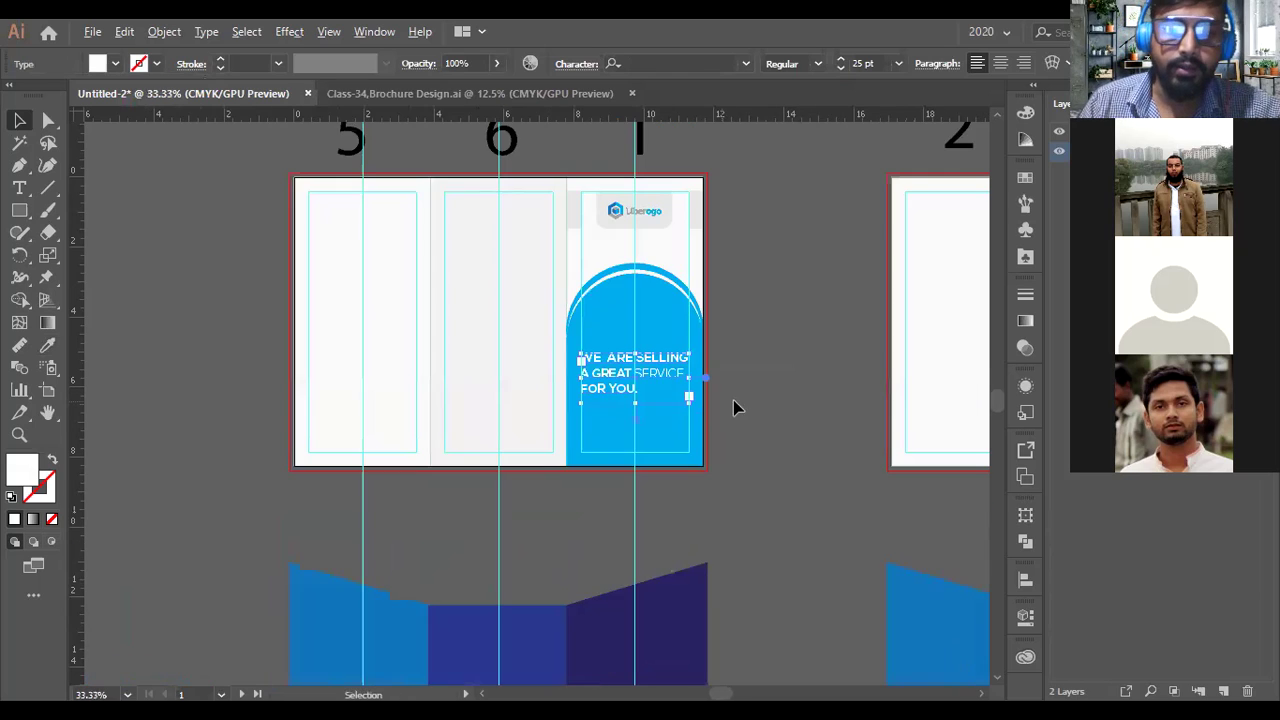
{"action": "left_click", "coordinate": [755, 413]}
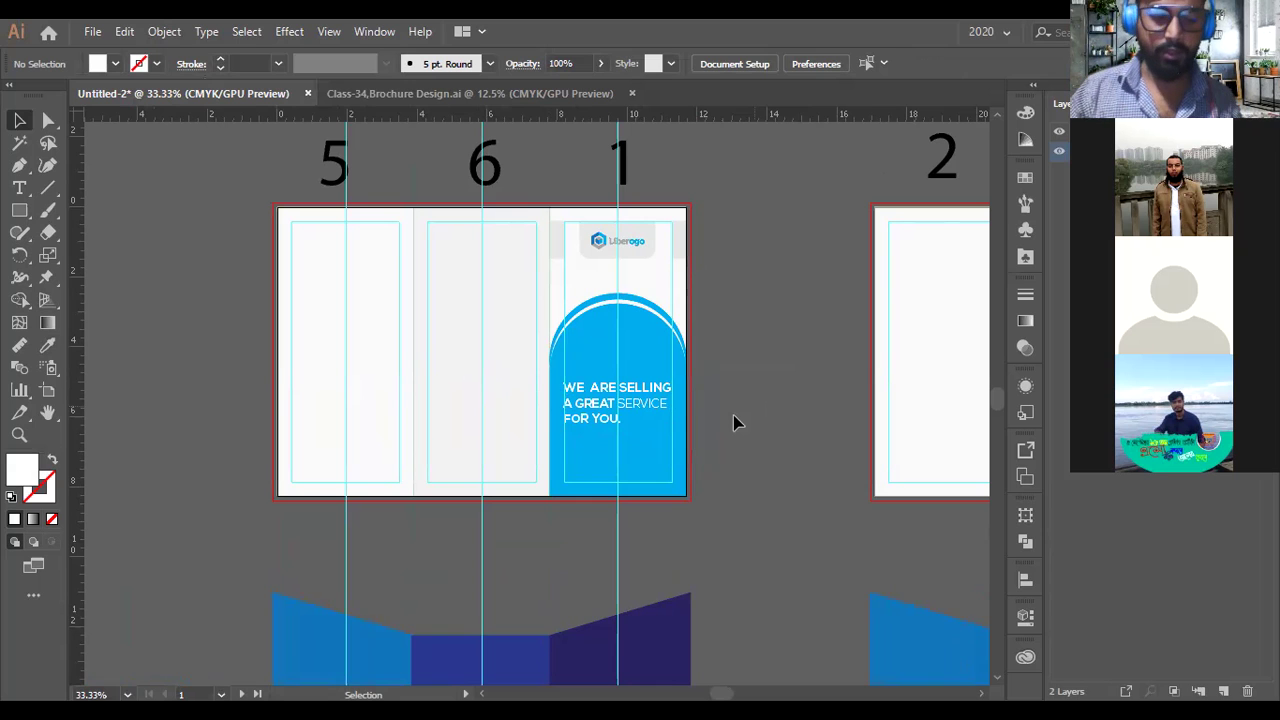
Try a 10 pt font size on the panel 1 headline and undo it.
{"action": "scroll", "coordinate": [700, 432], "scroll_direction": "up", "scroll_amount": 2}
{"action": "left_click", "coordinate": [607, 388]}
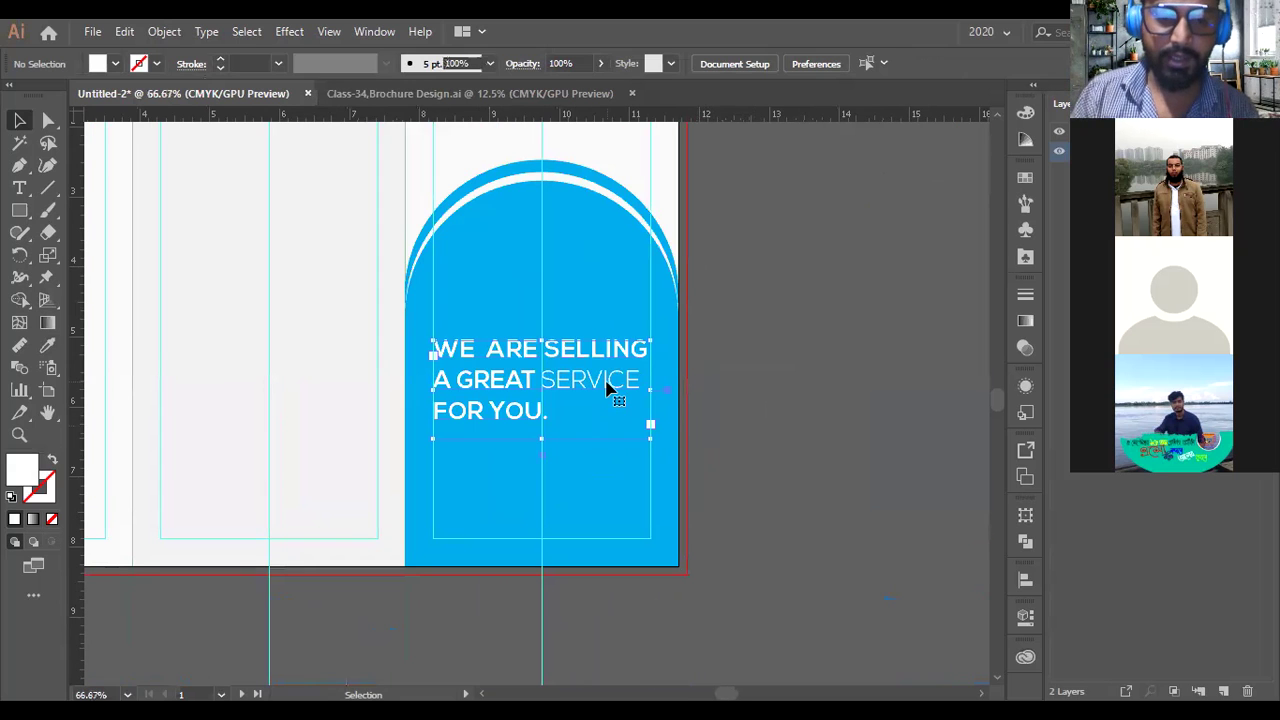
{"action": "scroll", "coordinate": [604, 386], "scroll_direction": "up", "scroll_amount": 2}
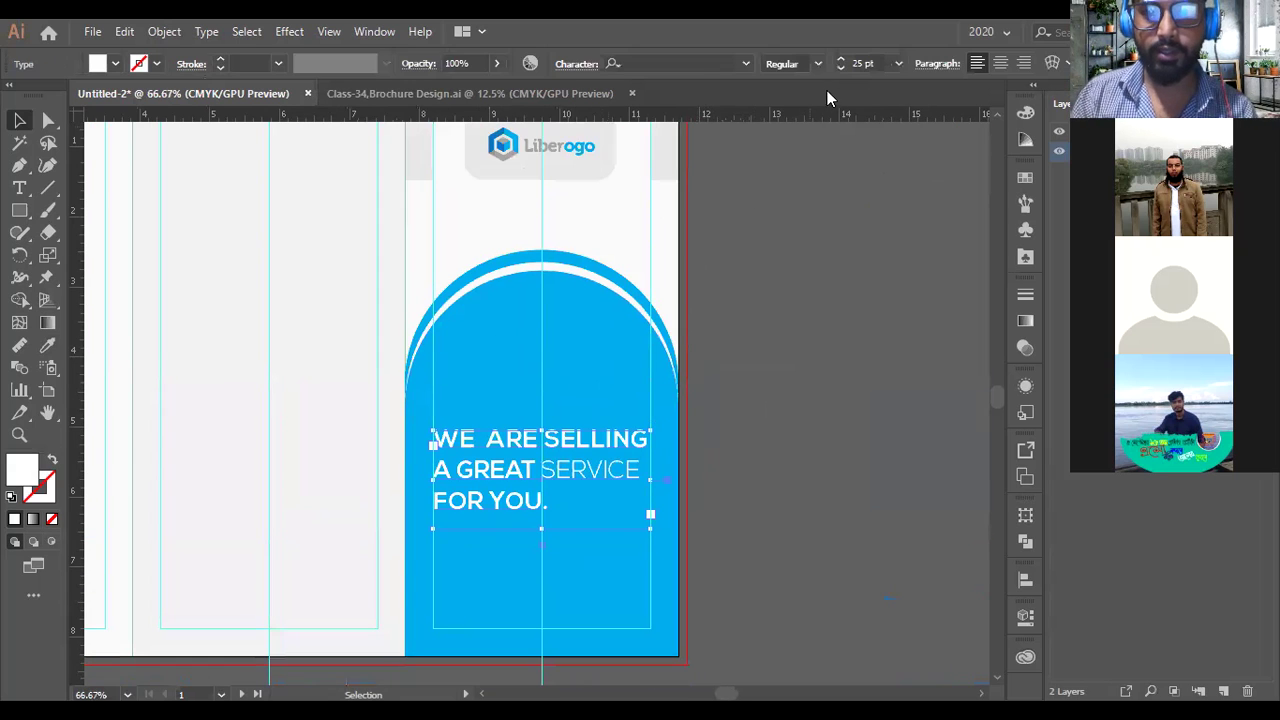
{"action": "double_click", "coordinate": [862, 64]}
{"action": "type", "text": "10"}
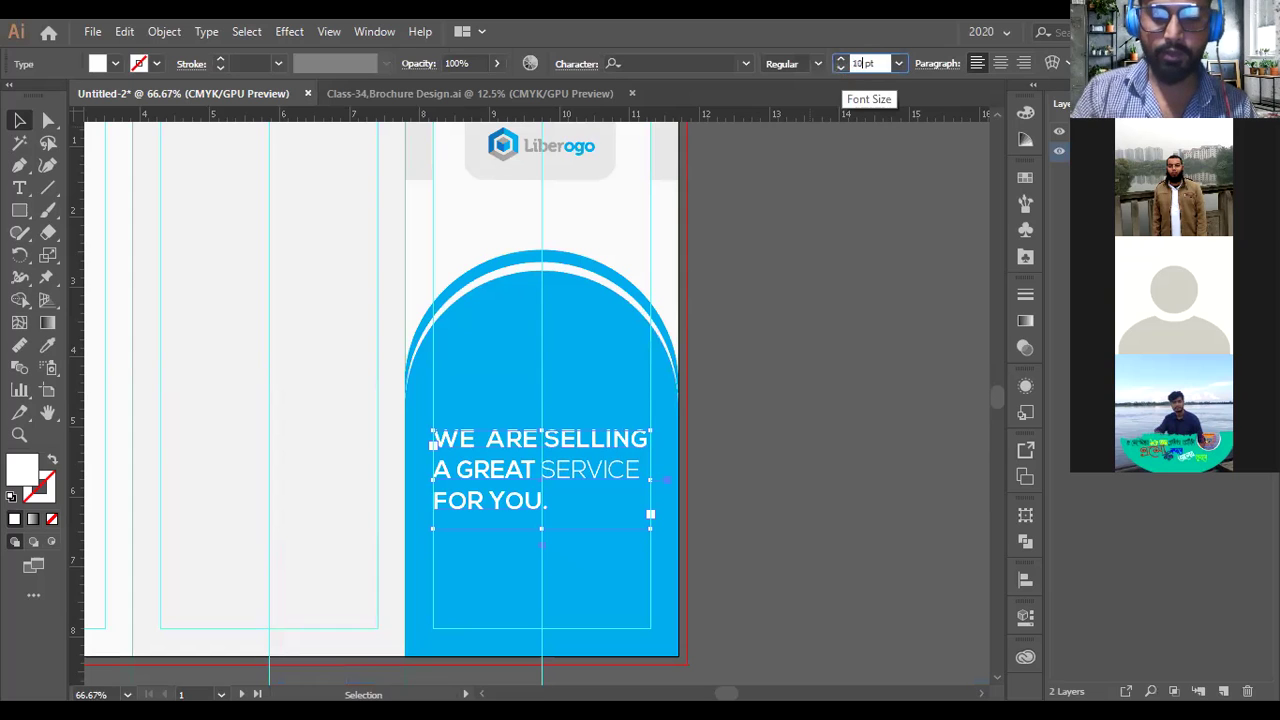
{"action": "key", "text": "Return"}
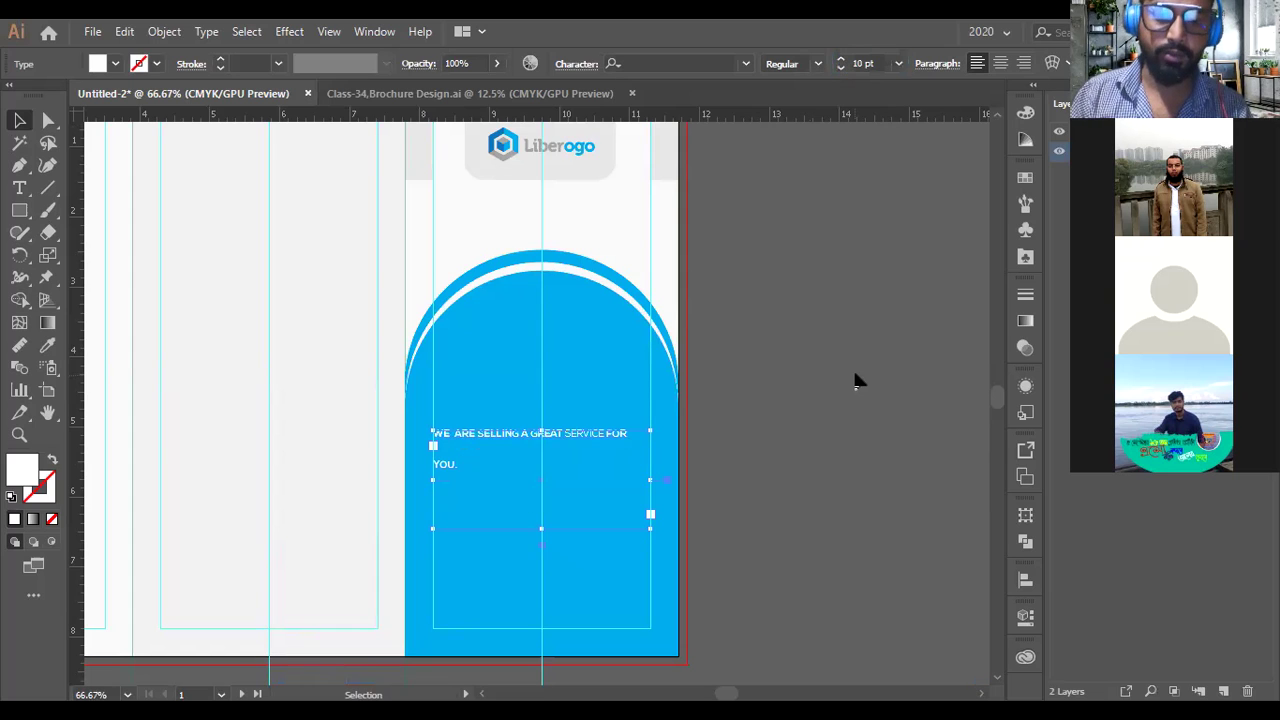
{"action": "left_click", "coordinate": [641, 455]}
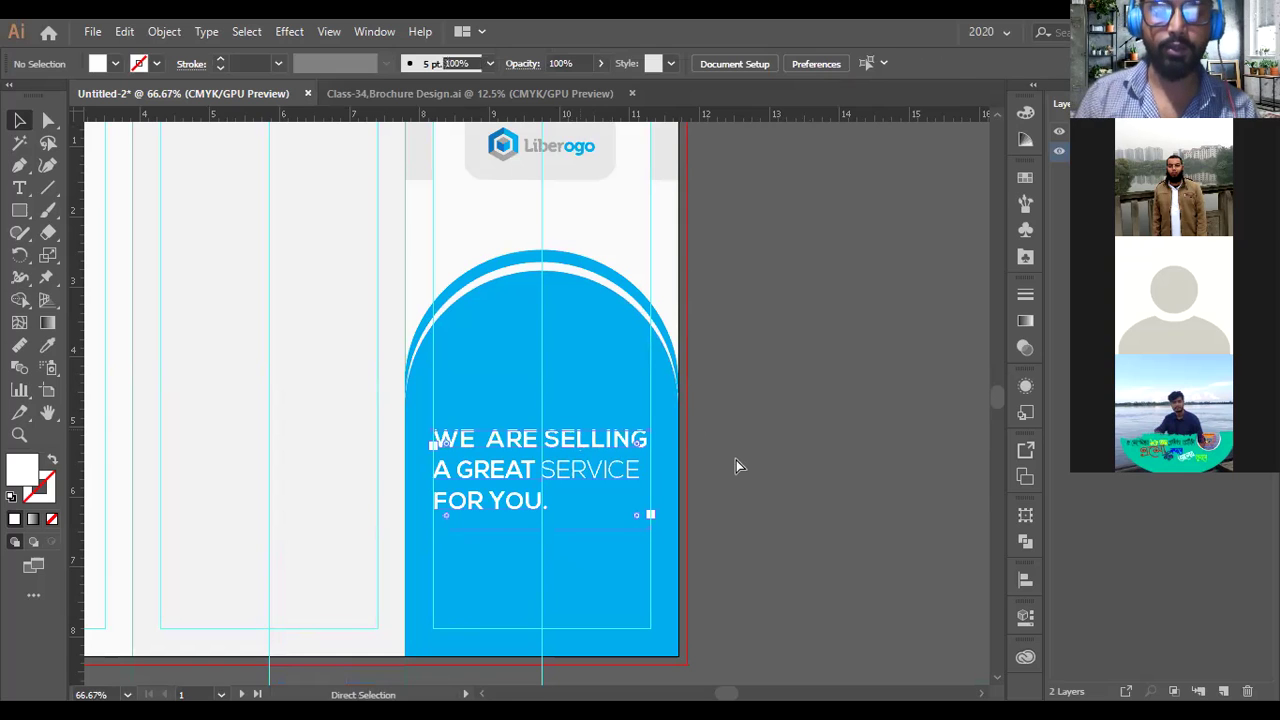
Set the font size of the panel 1 headline to 30 pt.
{"action": "scroll", "coordinate": [736, 465], "scroll_direction": "down", "scroll_amount": 1}
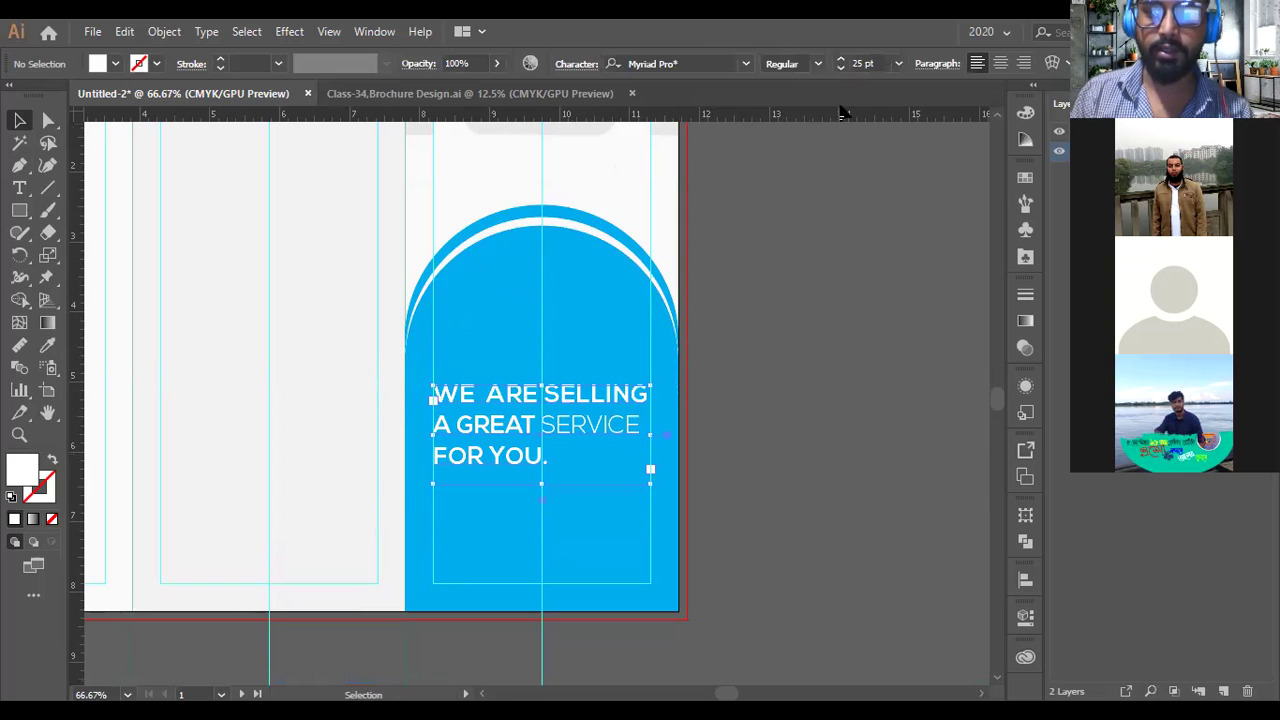
{"action": "left_click", "coordinate": [858, 66]}
{"action": "type", "text": "30"}
{"action": "key", "text": "Return"}
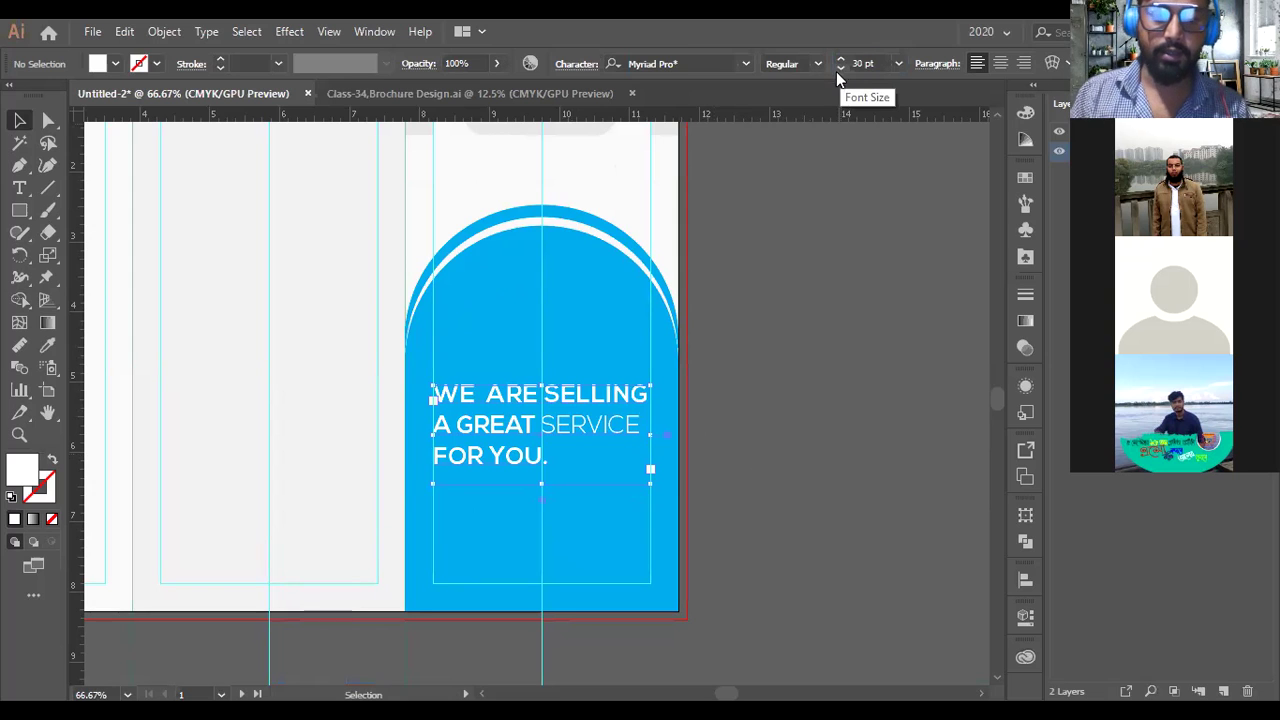
{"action": "left_click", "coordinate": [815, 397]}
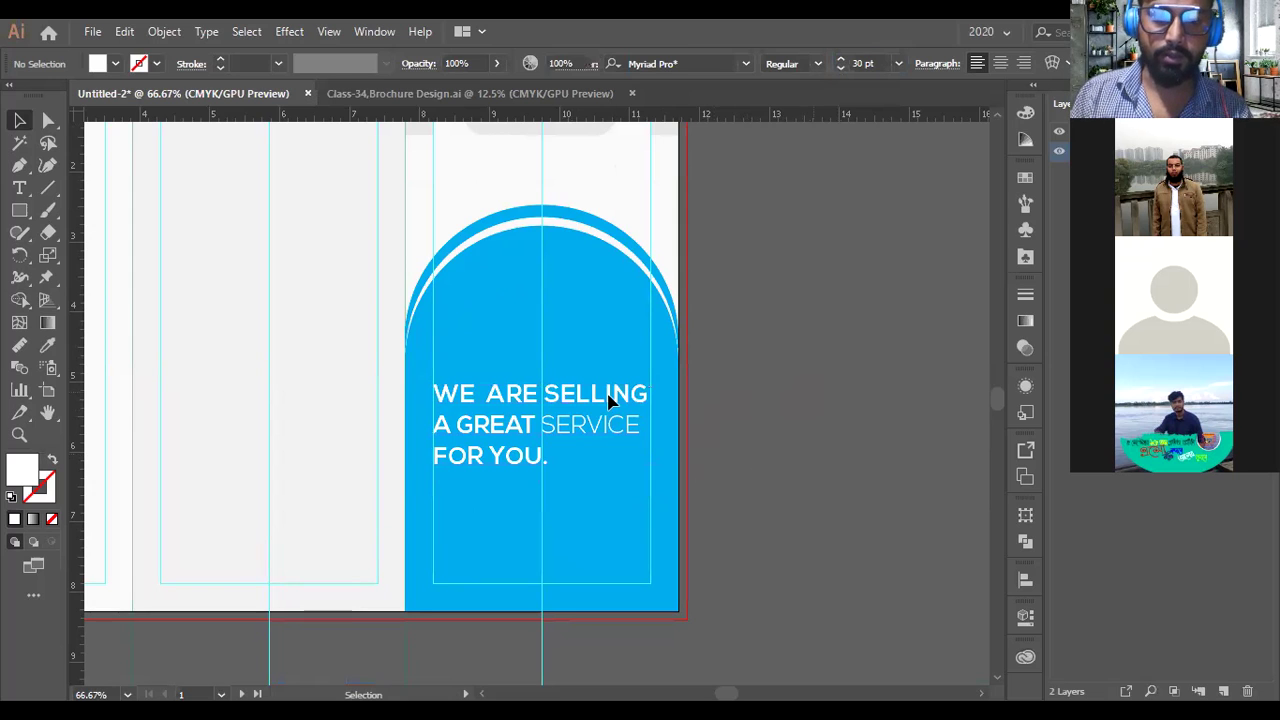
{"action": "left_click", "coordinate": [613, 400]}
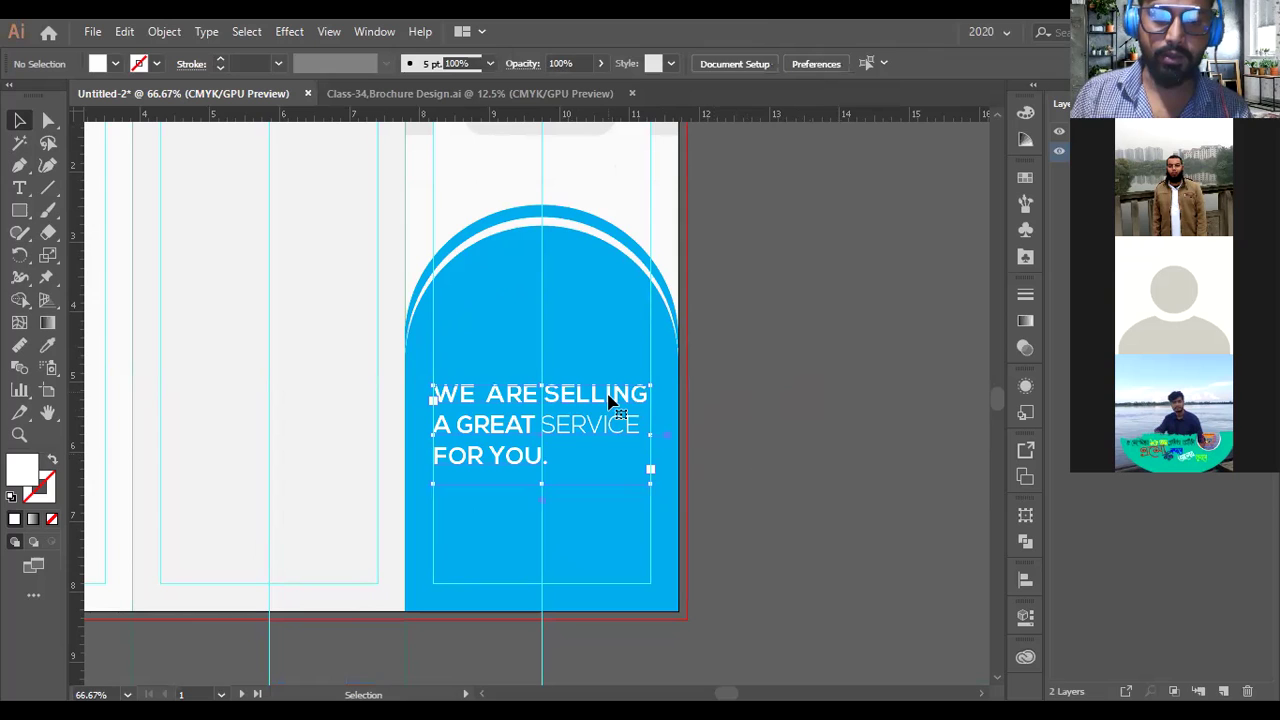
{"action": "left_click", "coordinate": [842, 62]}
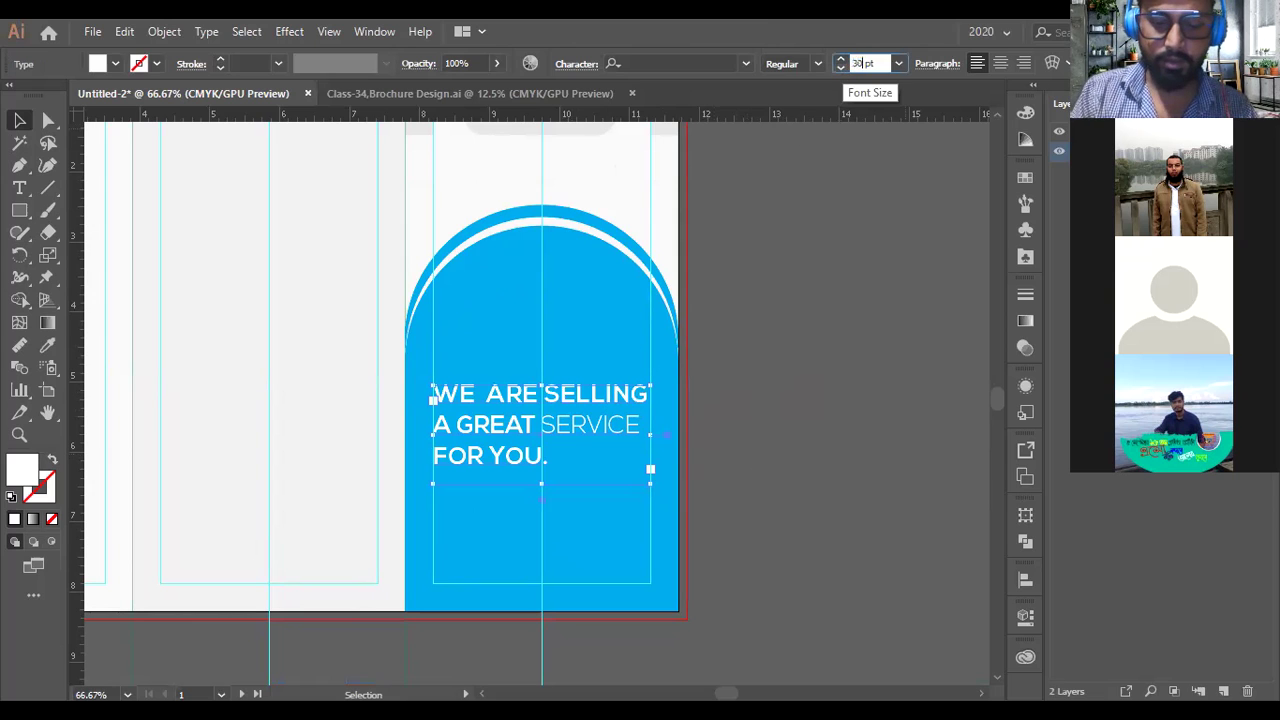
{"action": "left_click", "coordinate": [842, 62]}
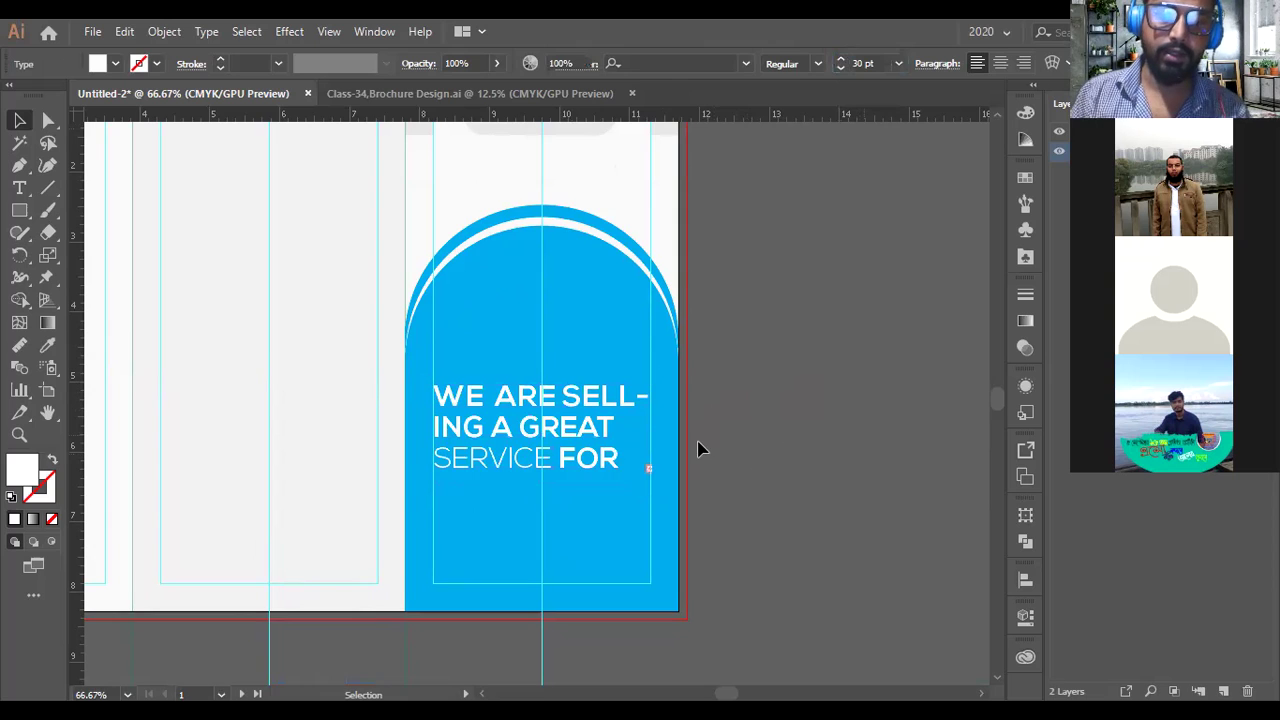
{"action": "scroll", "coordinate": [630, 425], "scroll_direction": "down", "scroll_amount": 3}
{"action": "left_click", "coordinate": [560, 378]}
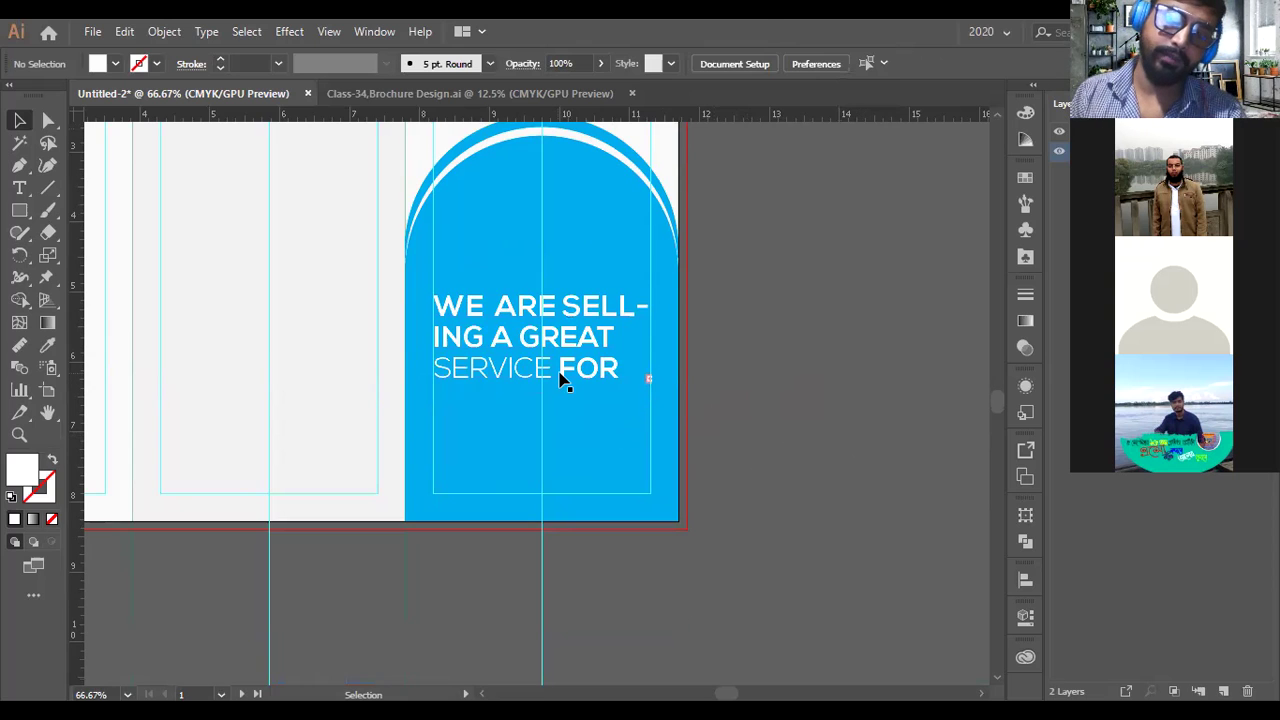
Set the panel 1 headline's font size to 36 pt and lengthen its text frame downward to fit the whole sentence.
{"action": "left_click", "coordinate": [560, 378]}
{"action": "scroll", "coordinate": [620, 400], "scroll_direction": "up", "scroll_amount": 2}
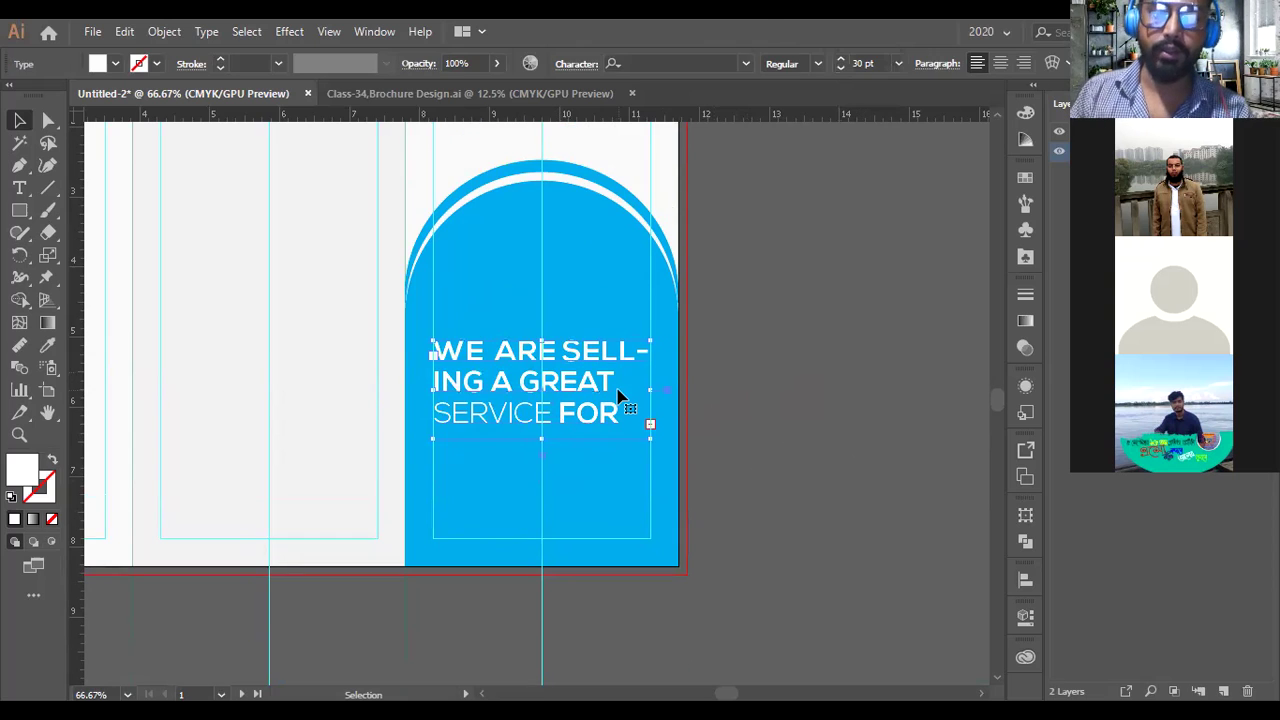
{"action": "scroll", "coordinate": [620, 398], "scroll_direction": "up", "scroll_amount": 1}
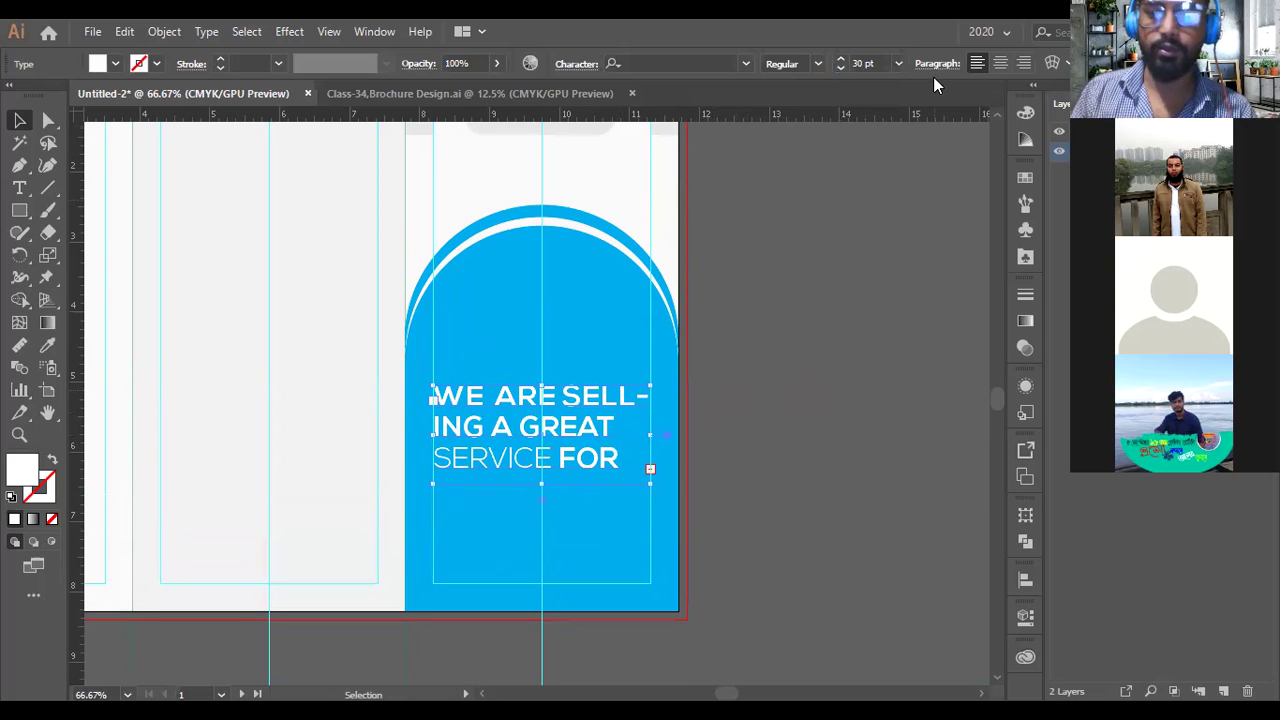
{"action": "left_click", "coordinate": [873, 63]}
{"action": "key", "text": "Up"}
{"action": "key", "text": "Up"}
{"action": "key", "text": "Up"}
{"action": "key", "text": "Up"}
{"action": "key", "text": "Up"}
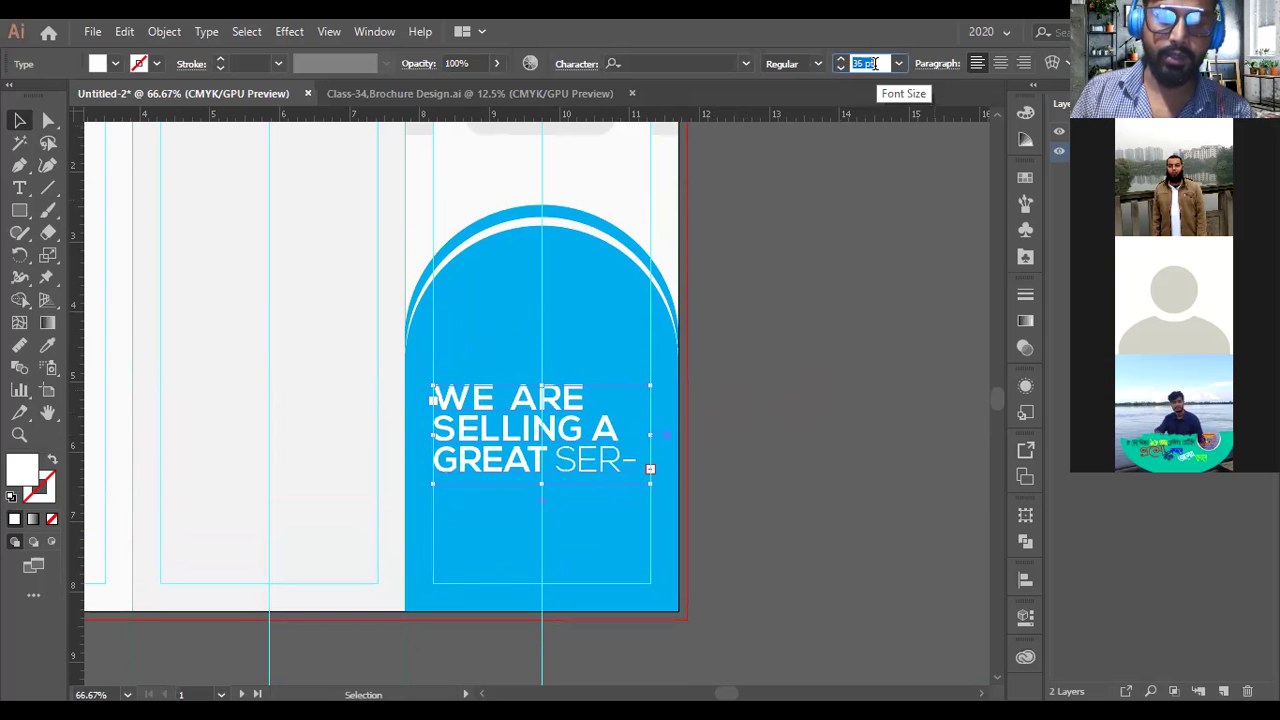
{"action": "key", "text": "Up"}
{"action": "left_click_drag", "start_coordinate": [543, 486], "coordinate": [545, 560]}
{"action": "left_click", "coordinate": [864, 517]}
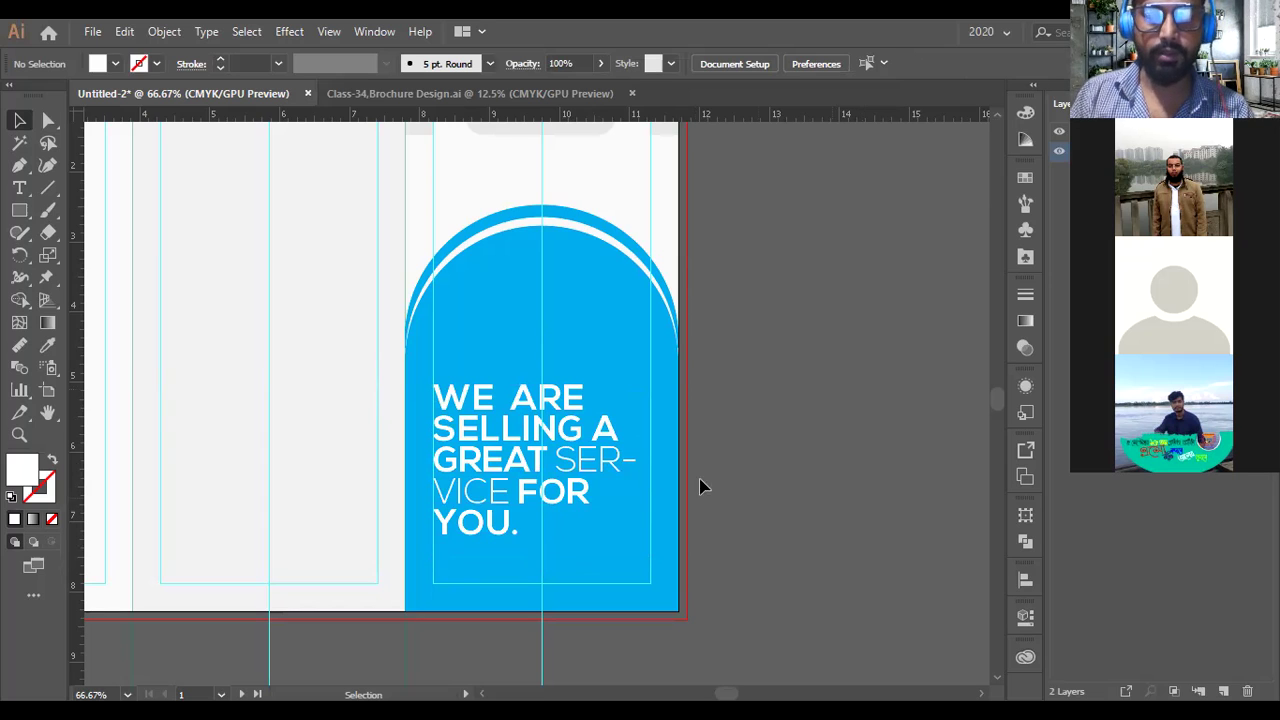
Try enlarging the panel 1 headline's font size to 43 pt.
{"action": "left_click", "coordinate": [605, 462]}
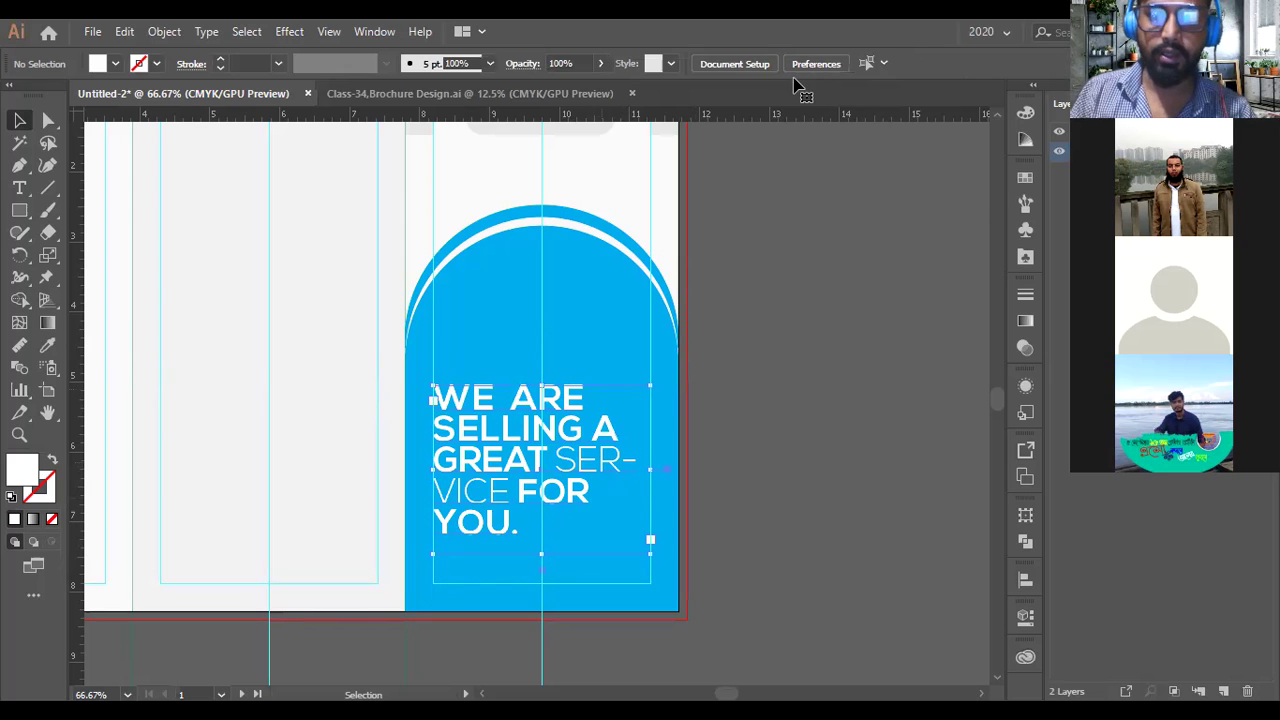
{"action": "left_click", "coordinate": [866, 64]}
{"action": "key", "text": "Up"}
{"action": "key", "text": "Up"}
{"action": "key", "text": "Up"}
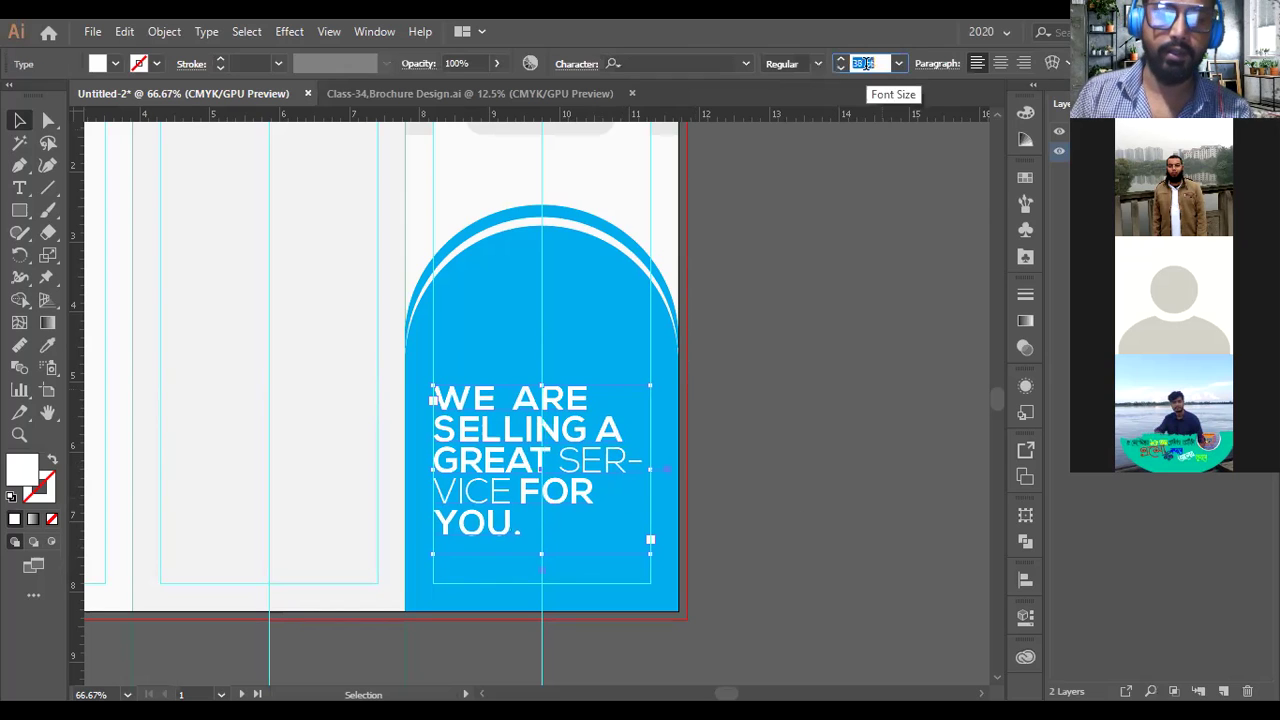
{"action": "key", "text": "Up"}
{"action": "key", "text": "Up"}
{"action": "key", "text": "Up"}
{"action": "key", "text": "Up"}
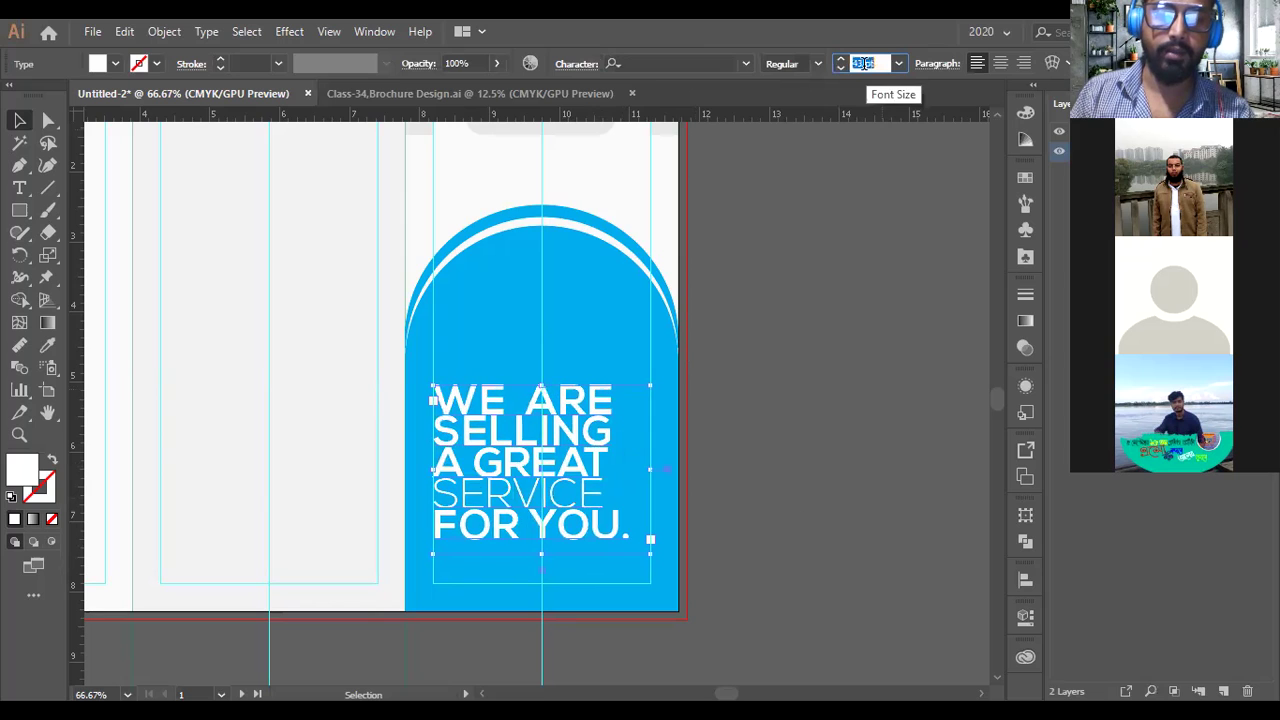
Reduce the panel 1 headline's font size to 25 pt and deselect the text.
{"action": "key", "text": "Down"}
{"action": "key", "text": "Down"}
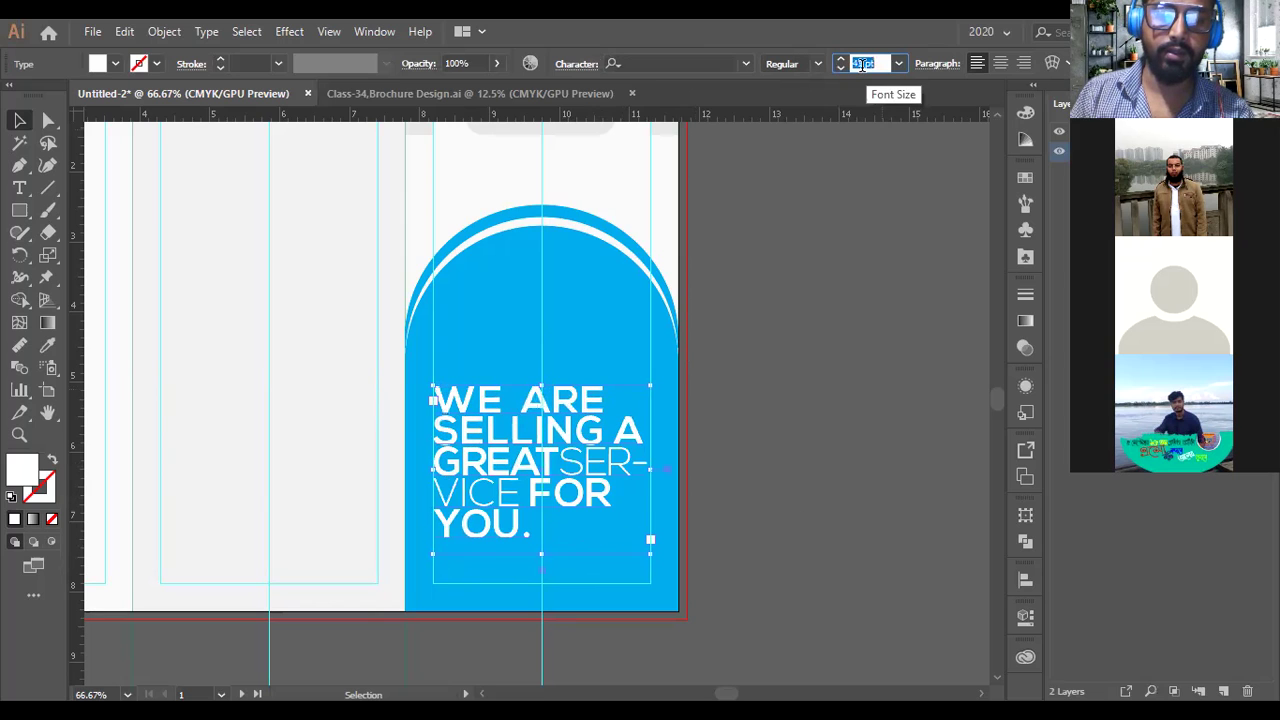
{"action": "key", "text": "Down"}
{"action": "key", "text": "Down"}
{"action": "key", "text": "Down"}
{"action": "key", "text": "Down"}
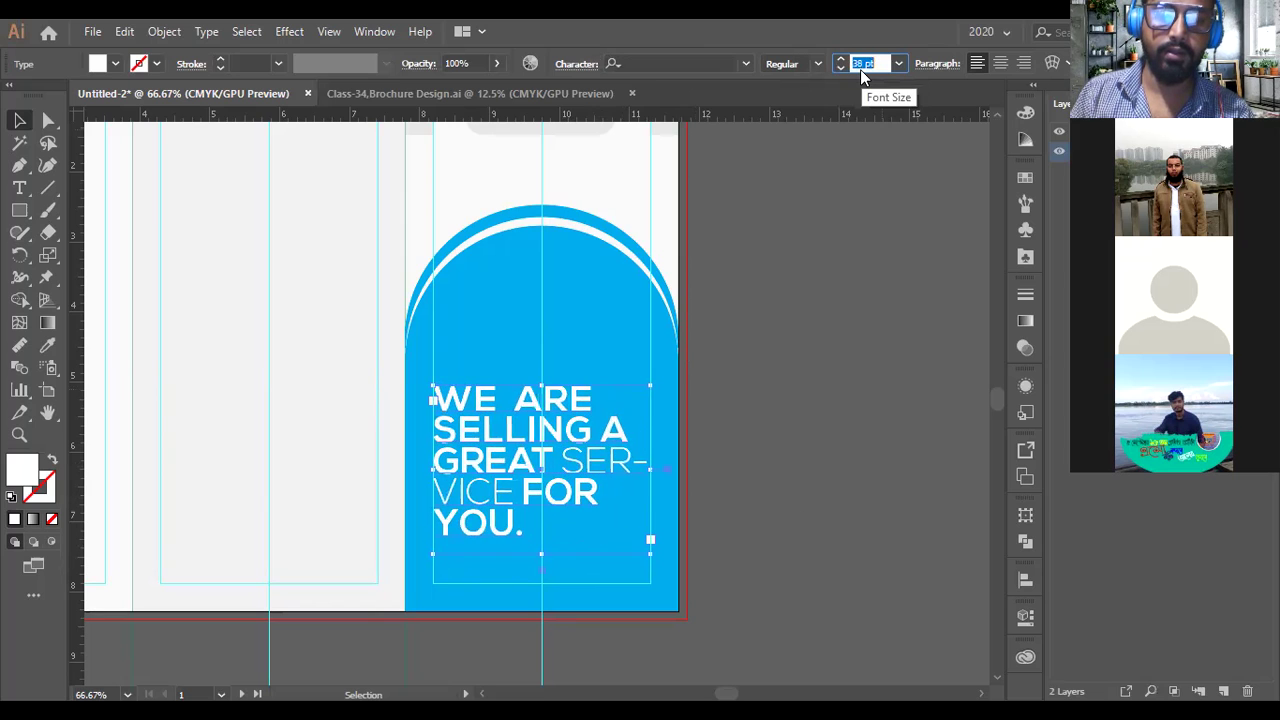
{"action": "key", "text": "Down"}
{"action": "key", "text": "Down"}
{"action": "key", "text": "Down"}
{"action": "key", "text": "Down"}
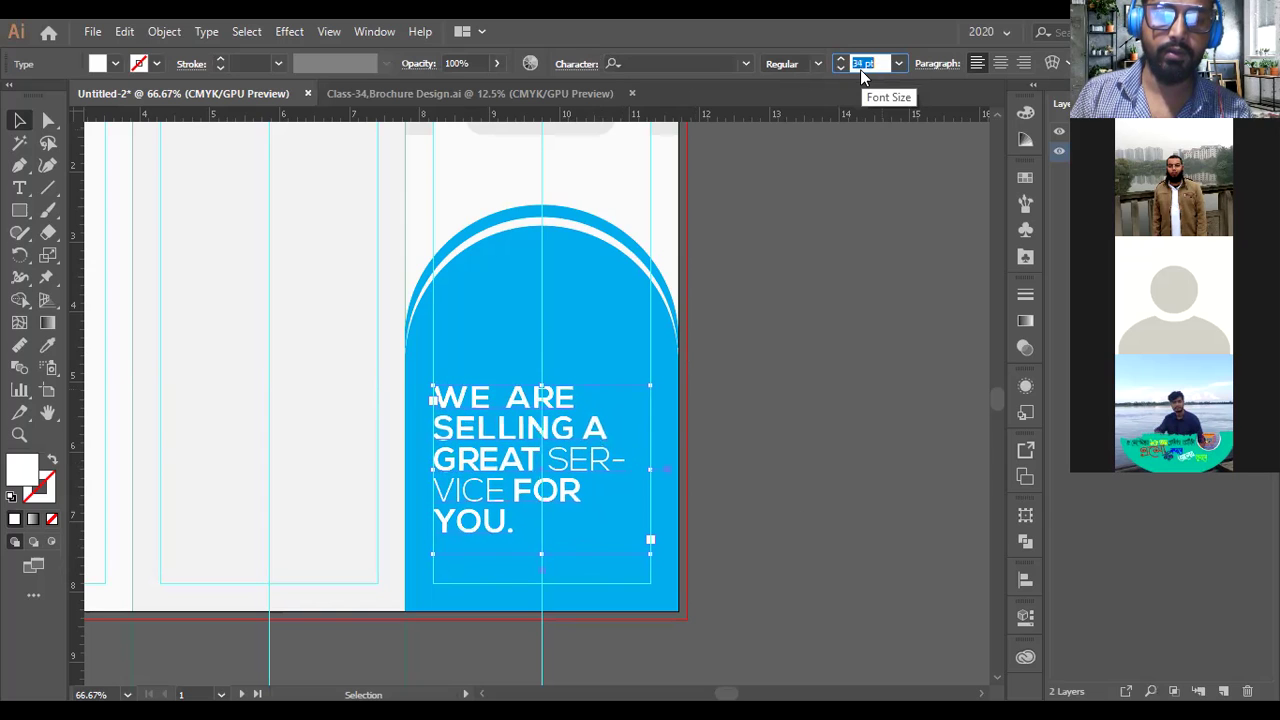
{"action": "key", "text": "Down"}
{"action": "key", "text": "Down"}
{"action": "key", "text": "Down"}
{"action": "key", "text": "Down"}
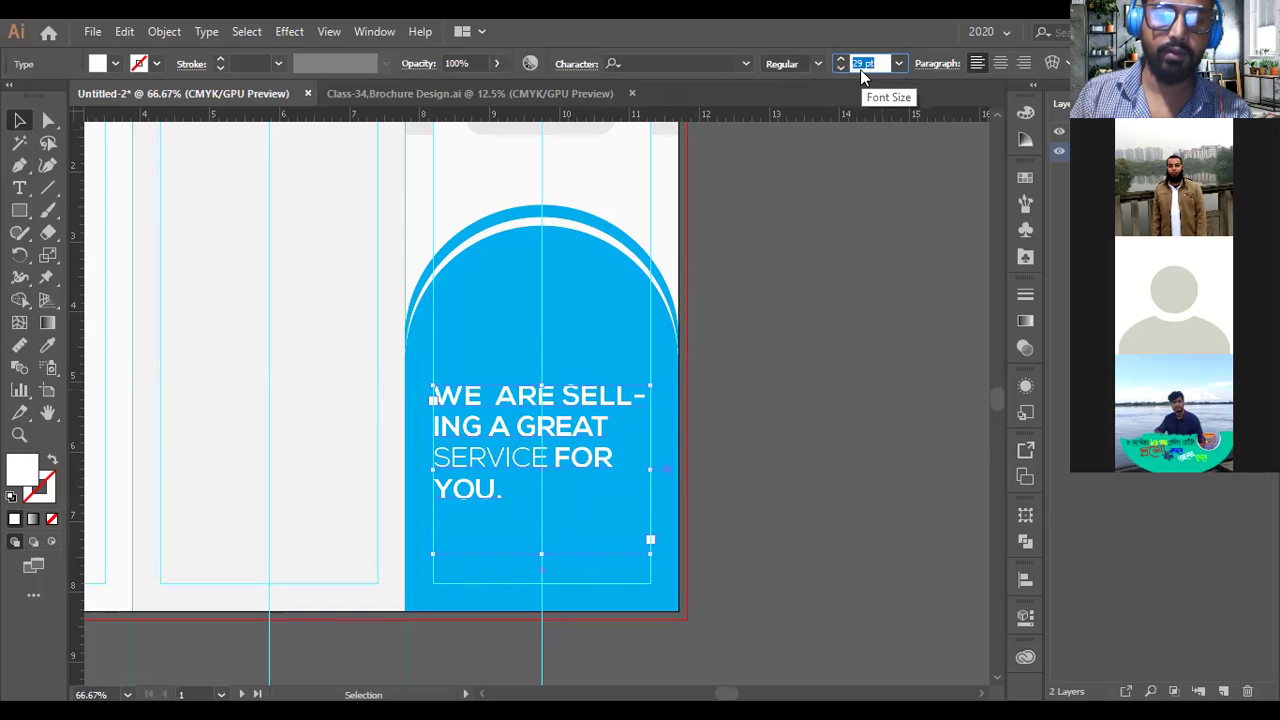
{"action": "key", "text": "Up"}
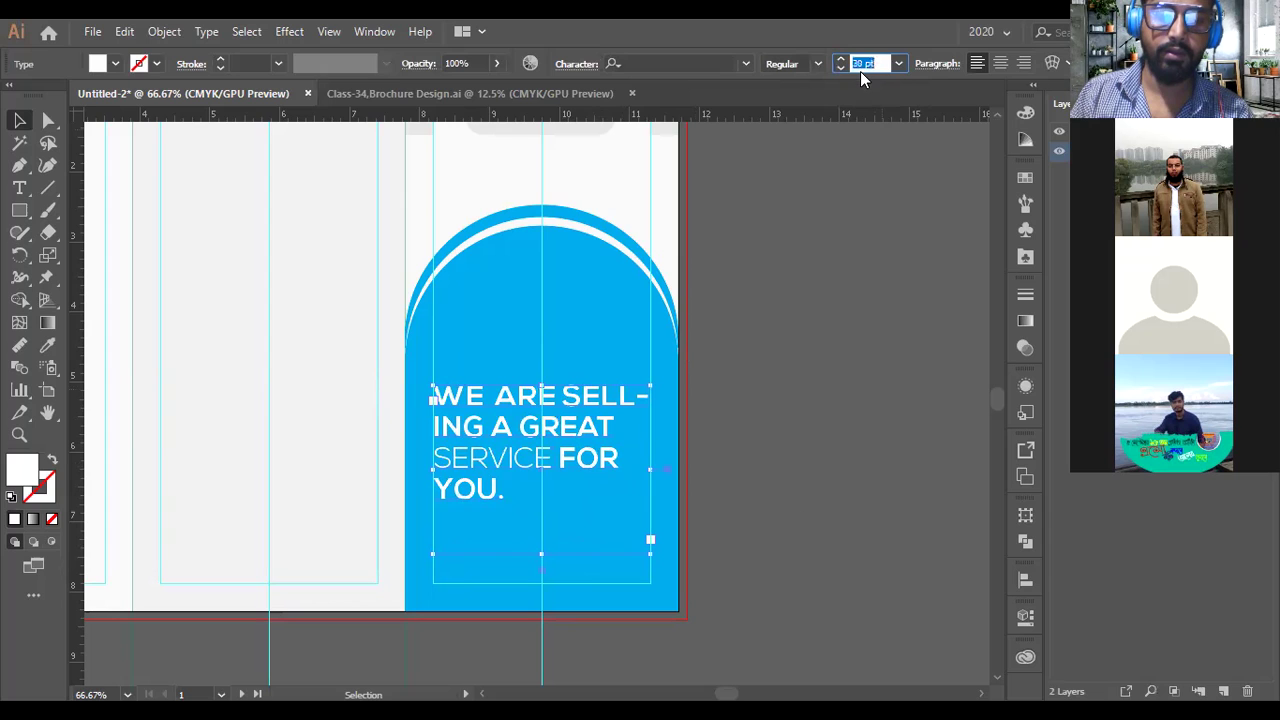
{"action": "key", "text": "Down"}
{"action": "key", "text": "Down"}
{"action": "key", "text": "Down"}
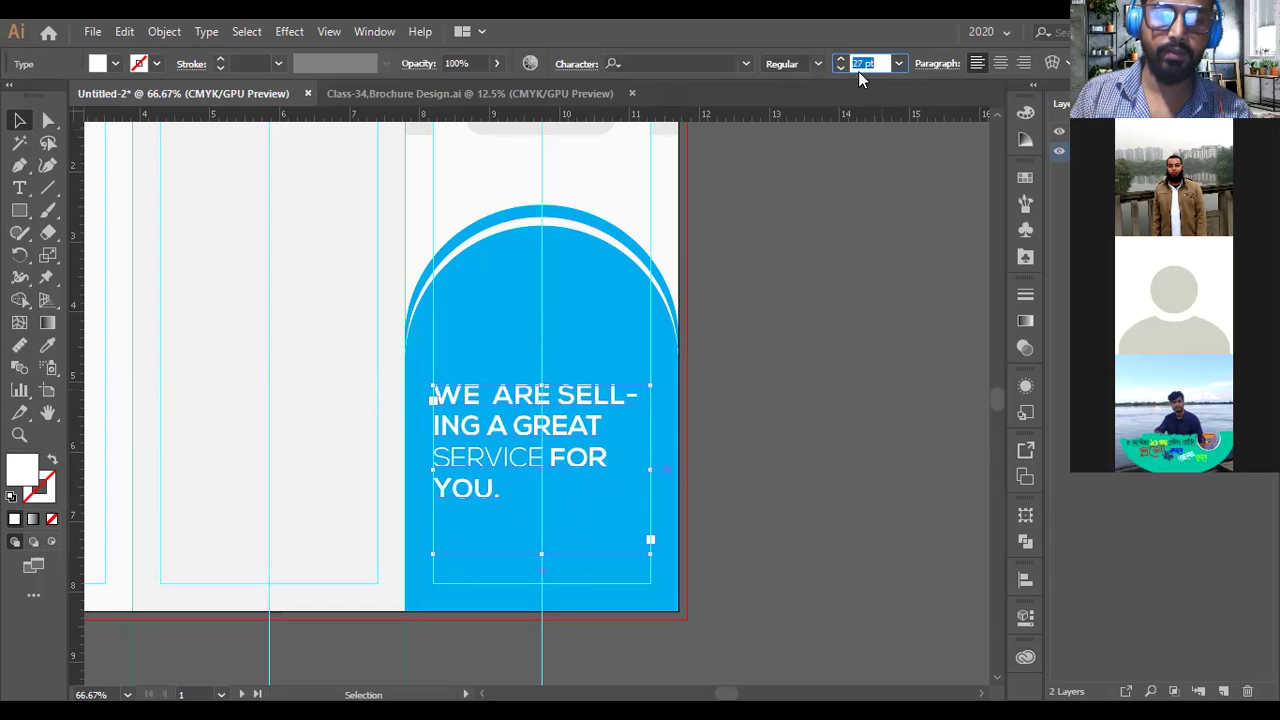
{"action": "key", "text": "Down"}
{"action": "key", "text": "Down"}
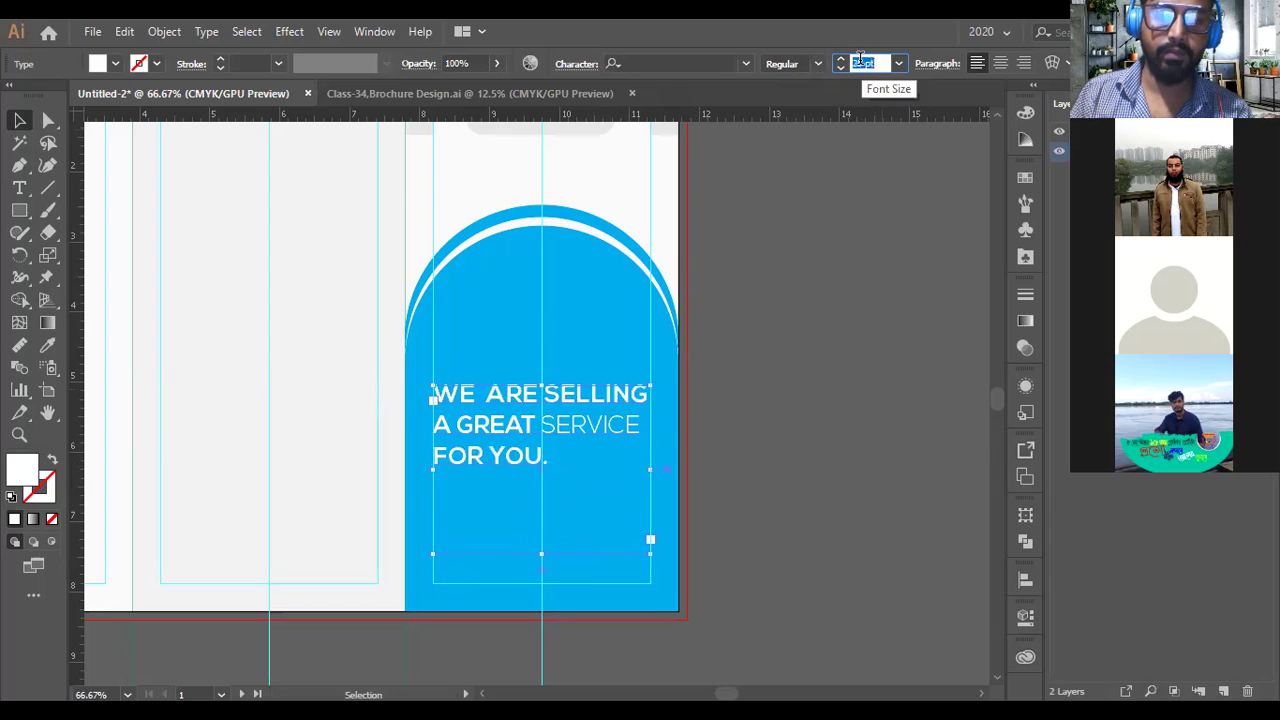
{"action": "left_click", "coordinate": [826, 322]}
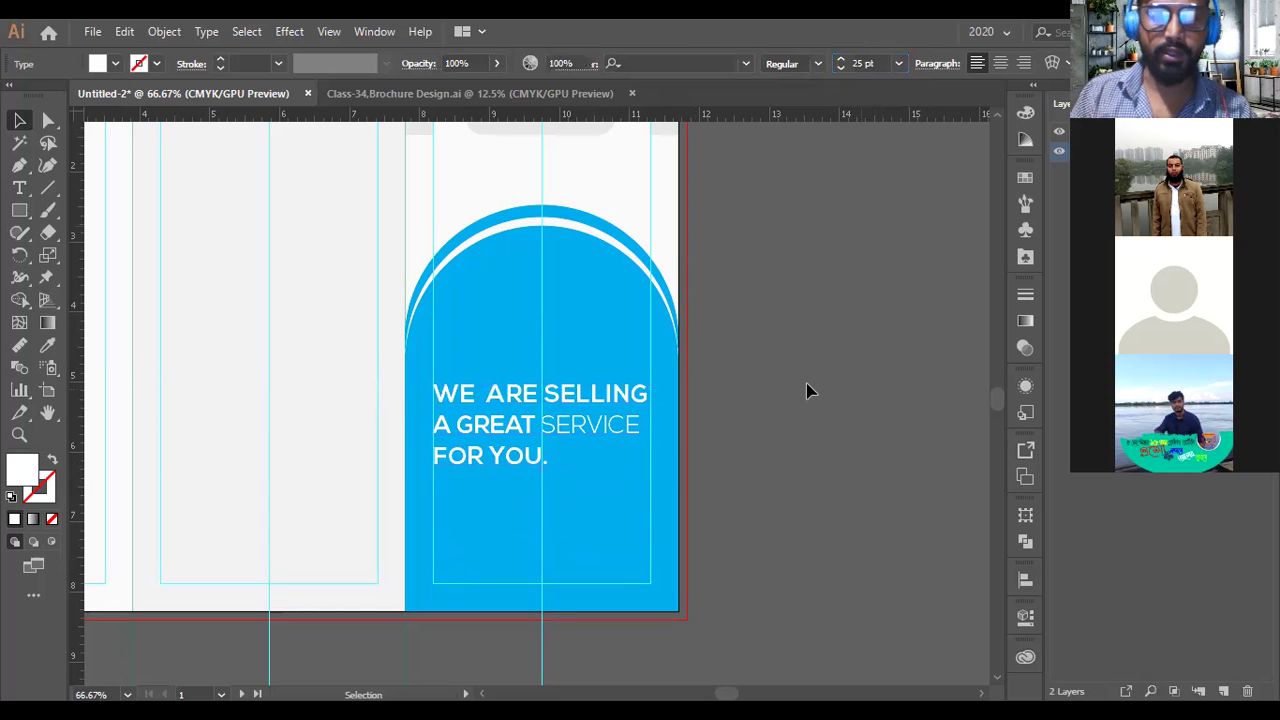
Set the tracking of the word SERVICE in the headline to 65 so its line reaches the margin guide.
{"action": "scroll", "coordinate": [551, 391], "scroll_direction": "up", "scroll_amount": 1}
{"action": "scroll", "coordinate": [571, 393], "scroll_direction": "up", "scroll_amount": 2}
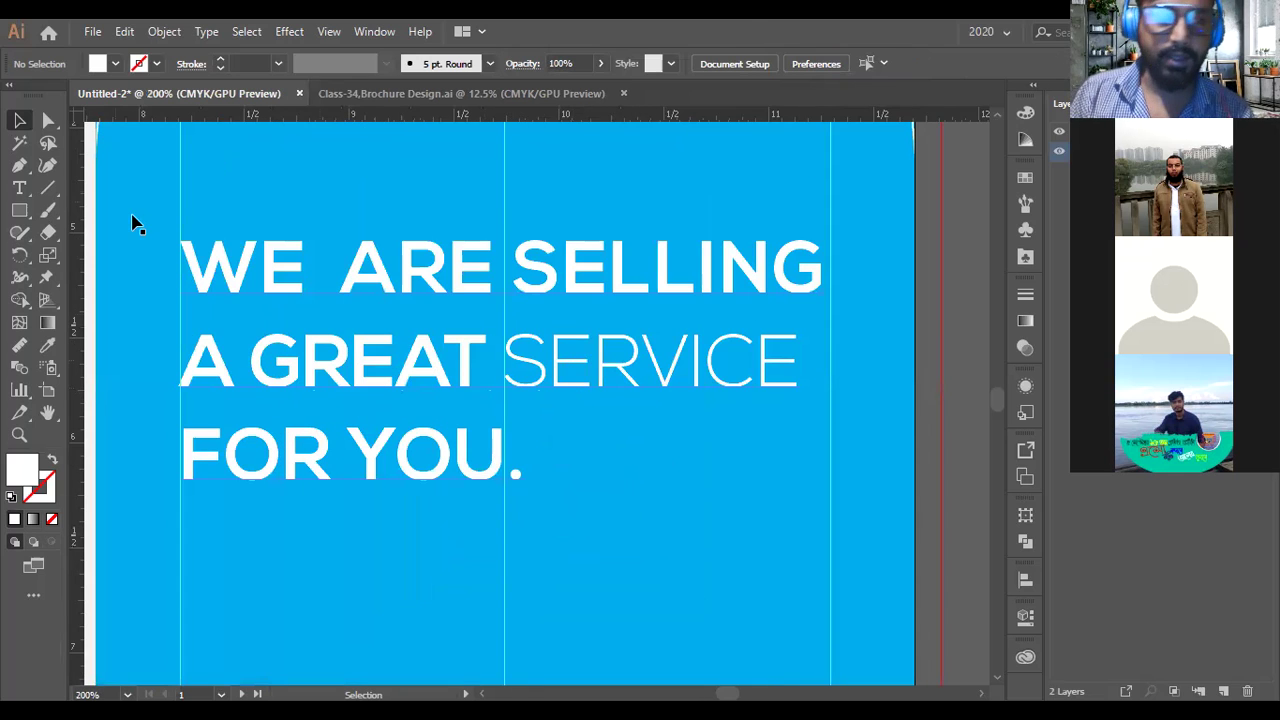
{"action": "key", "text": "t"}
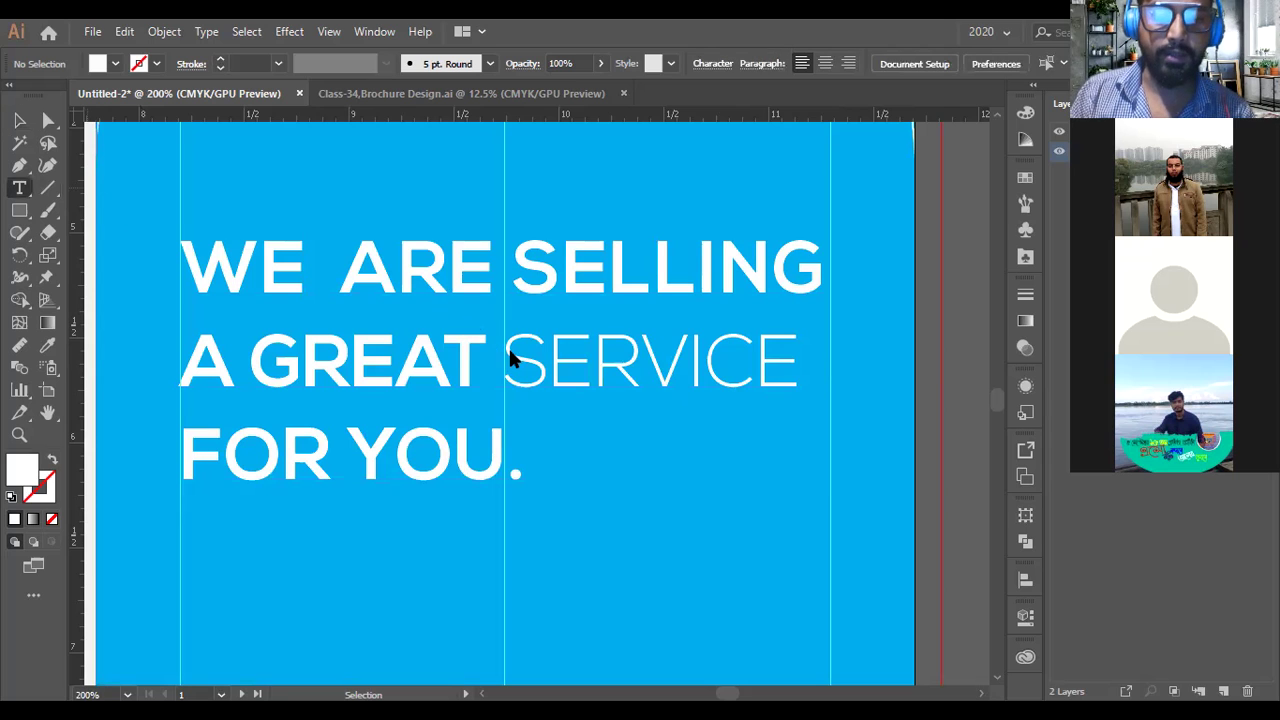
{"action": "left_click_drag", "start_coordinate": [509, 354], "coordinate": [804, 358]}
{"action": "scroll", "coordinate": [803, 352], "scroll_direction": "up", "scroll_amount": 1}
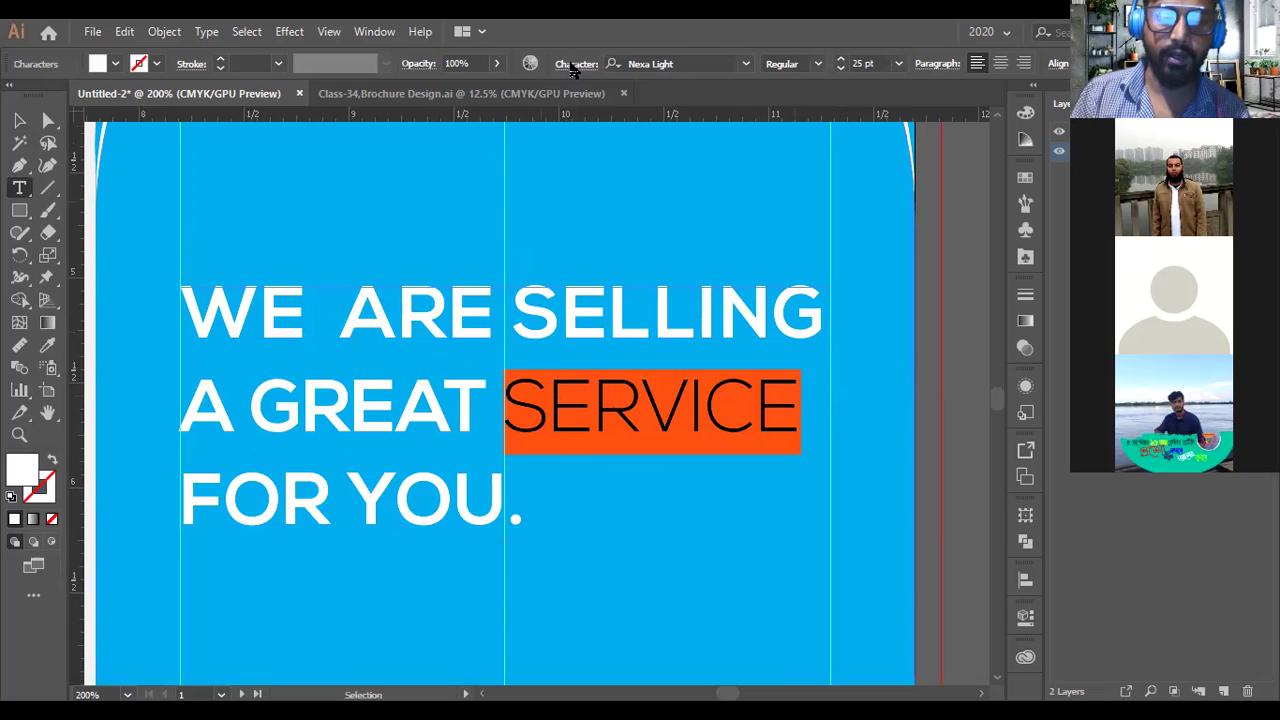
{"action": "left_click", "coordinate": [575, 66]}
{"action": "left_click", "coordinate": [554, 174]}
{"action": "key", "text": "Up"}
{"action": "key", "text": "Up"}
{"action": "key", "text": "Up"}
{"action": "key", "text": "Up"}
{"action": "key", "text": "Up"}
{"action": "key", "text": "Up"}
{"action": "key", "text": "Up"}
{"action": "key", "text": "Up"}
{"action": "key", "text": "Up"}
{"action": "key", "text": "Up"}
{"action": "key", "text": "Up"}
{"action": "key", "text": "Up"}
{"action": "key", "text": "Up"}
{"action": "key", "text": "Up"}
{"action": "key", "text": "Up"}
{"action": "key", "text": "Up"}
{"action": "key", "text": "Up"}
{"action": "key", "text": "Up"}
{"action": "key", "text": "Up"}
{"action": "key", "text": "Up"}
{"action": "key", "text": "Down"}
{"action": "key", "text": "Down"}
{"action": "key", "text": "Down"}
{"action": "key", "text": "Down"}
{"action": "key", "text": "Down"}
{"action": "key", "text": "Down"}
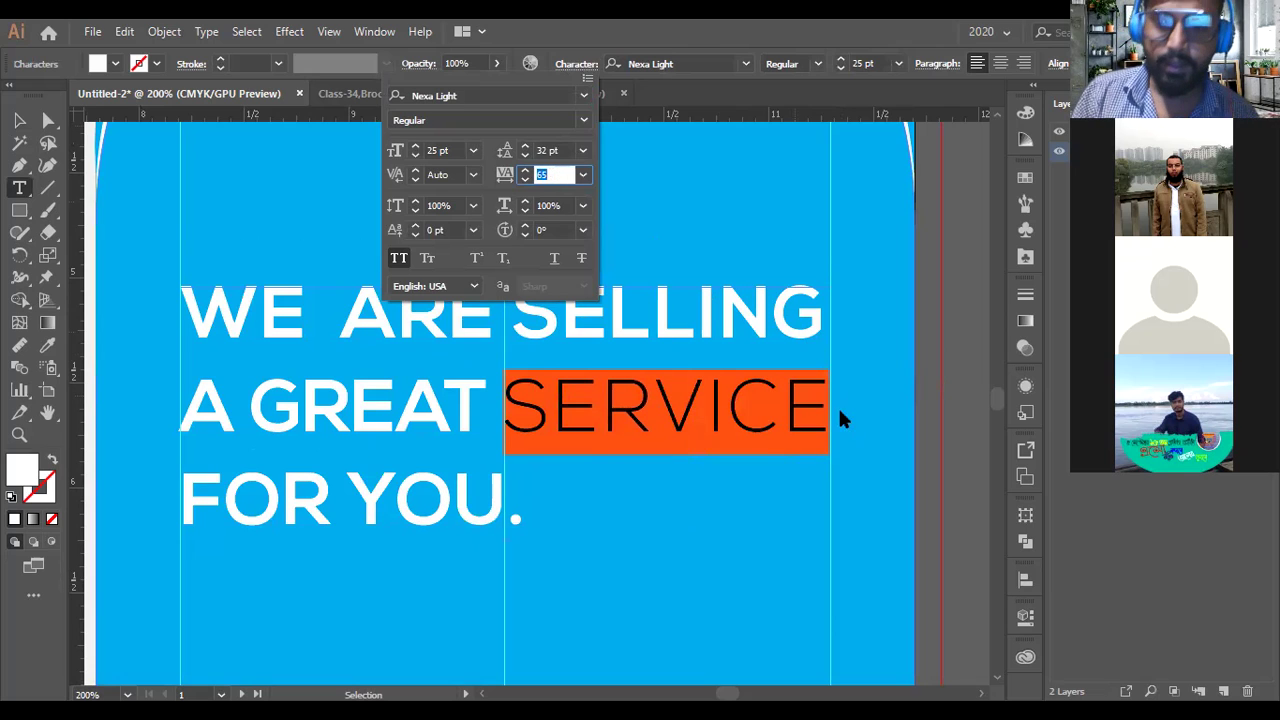
{"action": "left_click", "coordinate": [281, 218], "text": "ctrl"}
{"action": "key", "text": "Escape"}
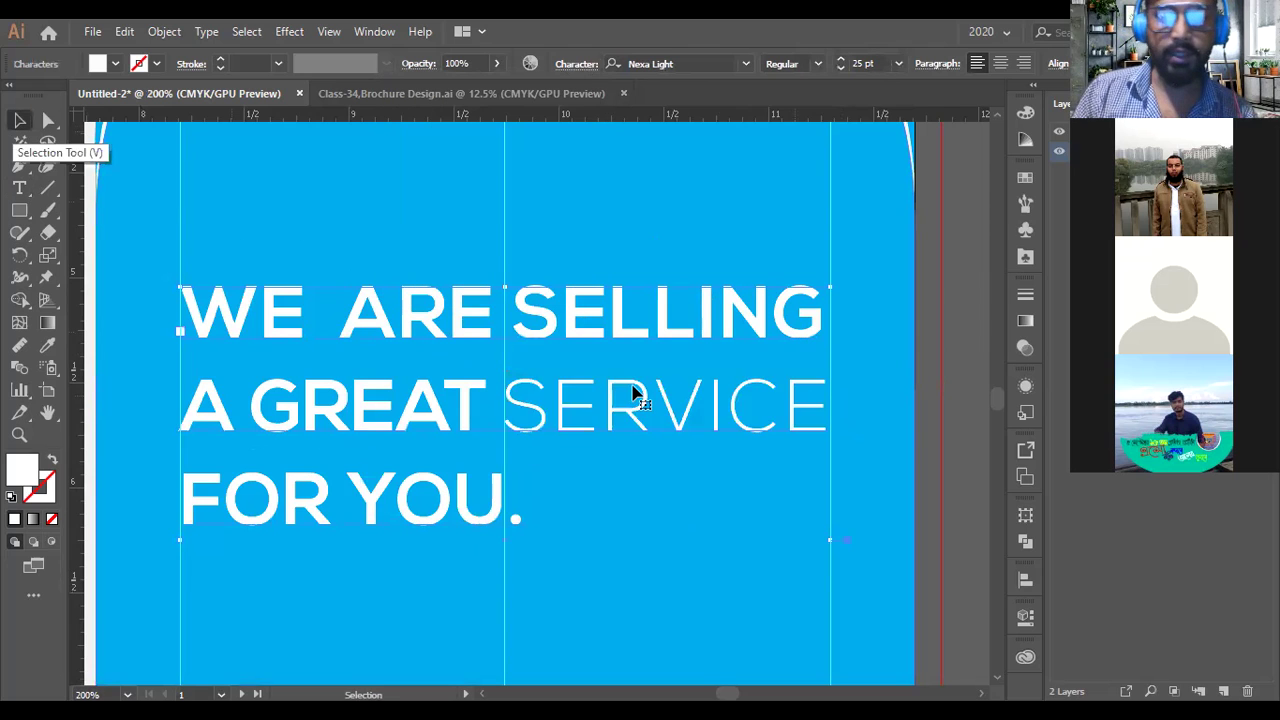
{"action": "key", "text": "ctrl+minus"}
{"action": "left_click", "coordinate": [888, 394]}
{"action": "key", "text": "ctrl+minus"}
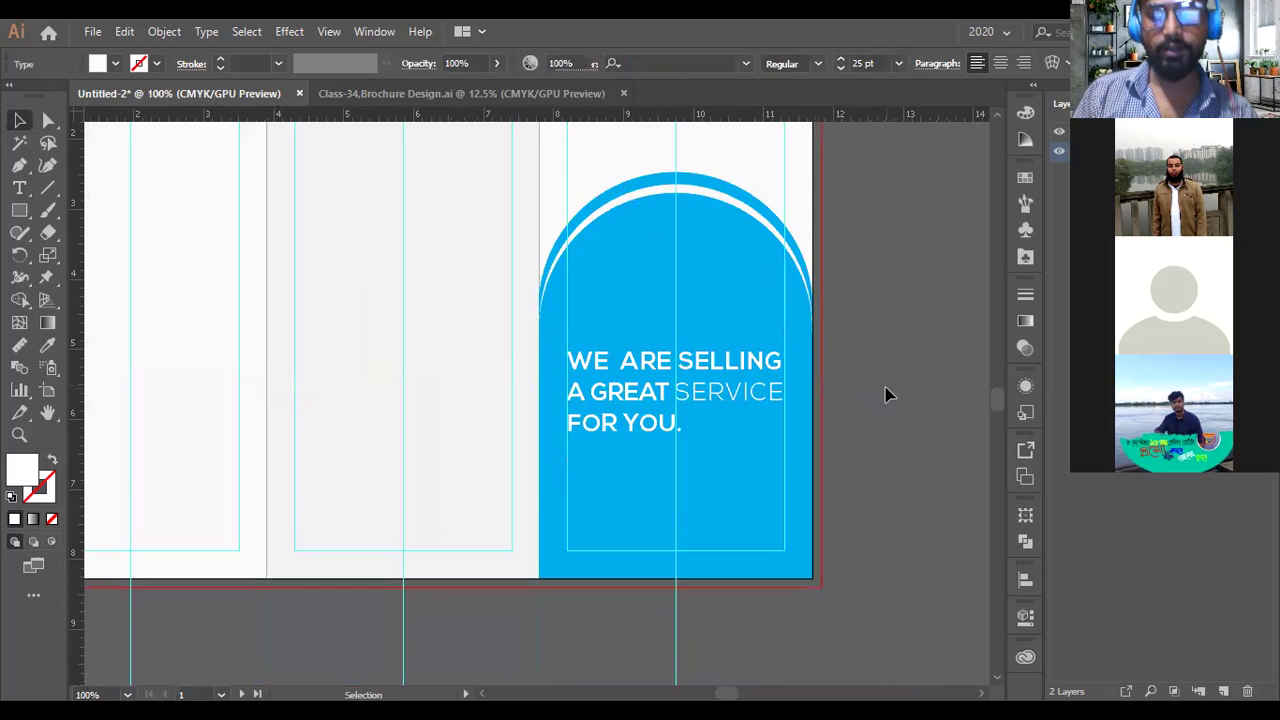
{"action": "key", "text": "ctrl+minus"}
{"action": "scroll", "coordinate": [886, 394], "scroll_direction": "right", "scroll_amount": 3}
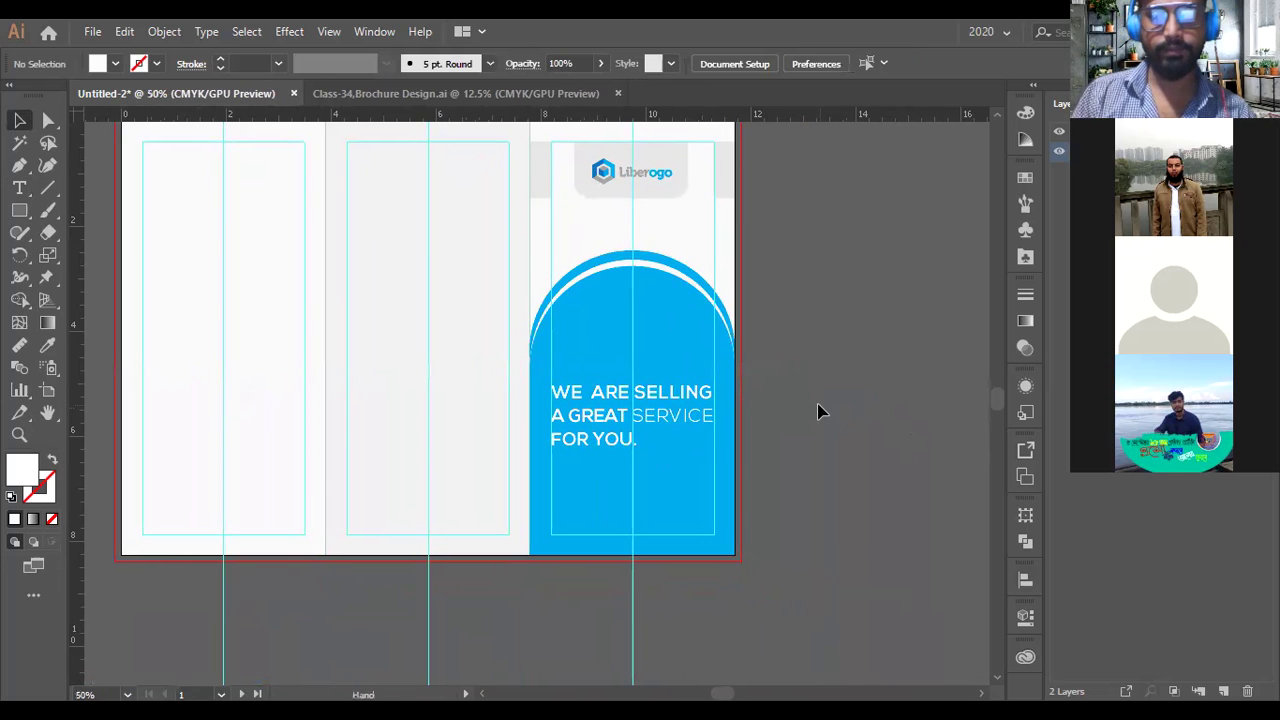
Save the document as an Illustrator file in the Batch_5 subfolder "Maniganj, B-5", entering a file name that begins with "Class-36_Bro".
{"action": "key", "text": "ctrl"}
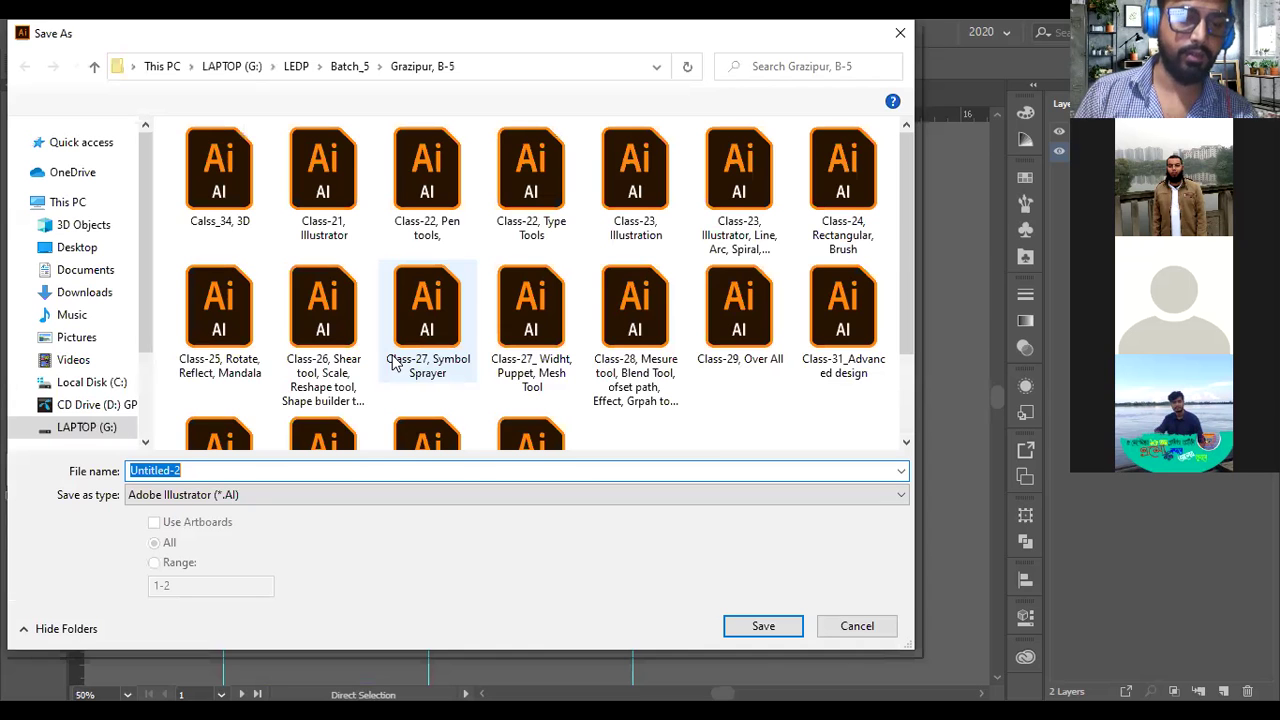
{"action": "left_click", "coordinate": [349, 66]}
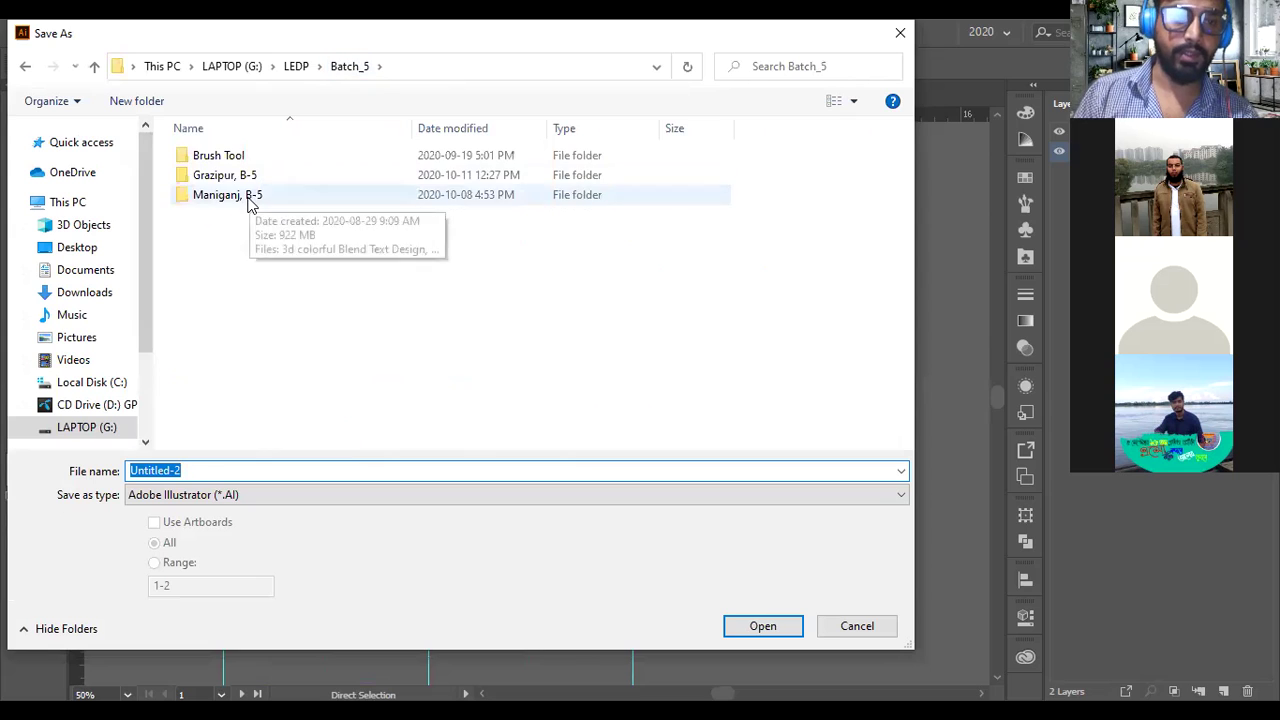
{"action": "double_click", "coordinate": [250, 196]}
{"action": "left_click", "coordinate": [298, 467]}
{"action": "type", "text": "Class-"}
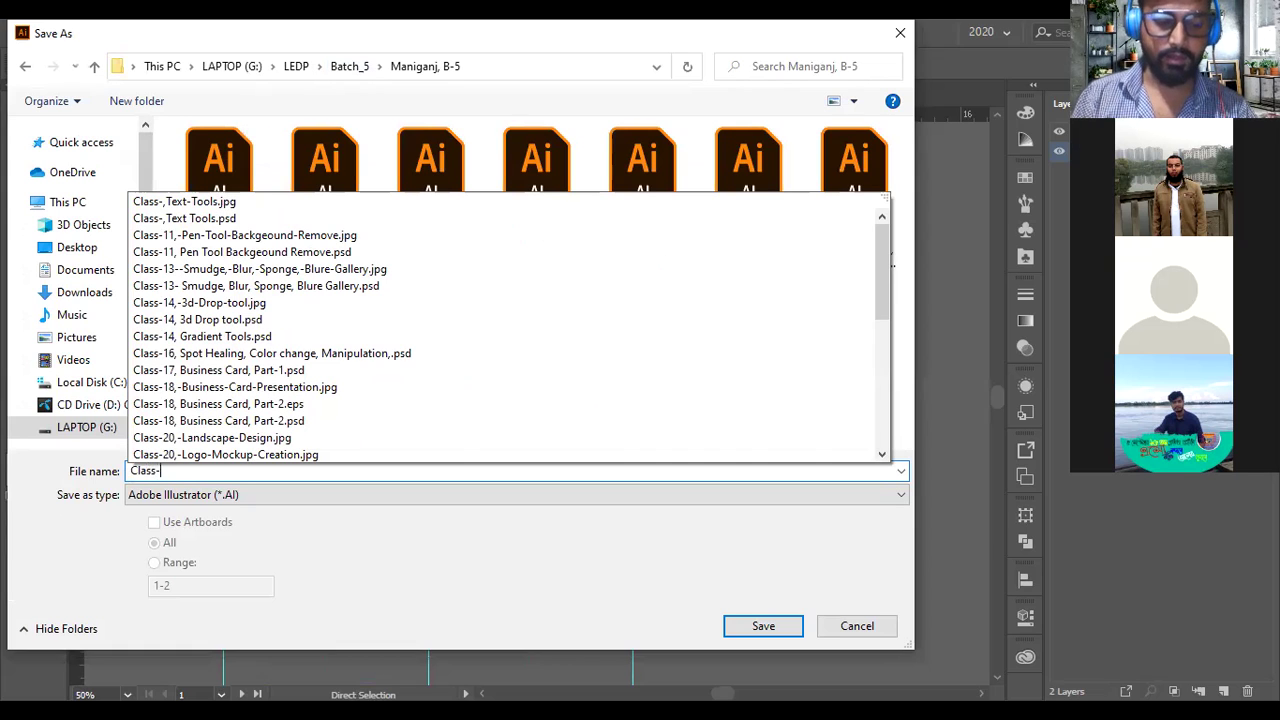
{"action": "type", "text": "3"}
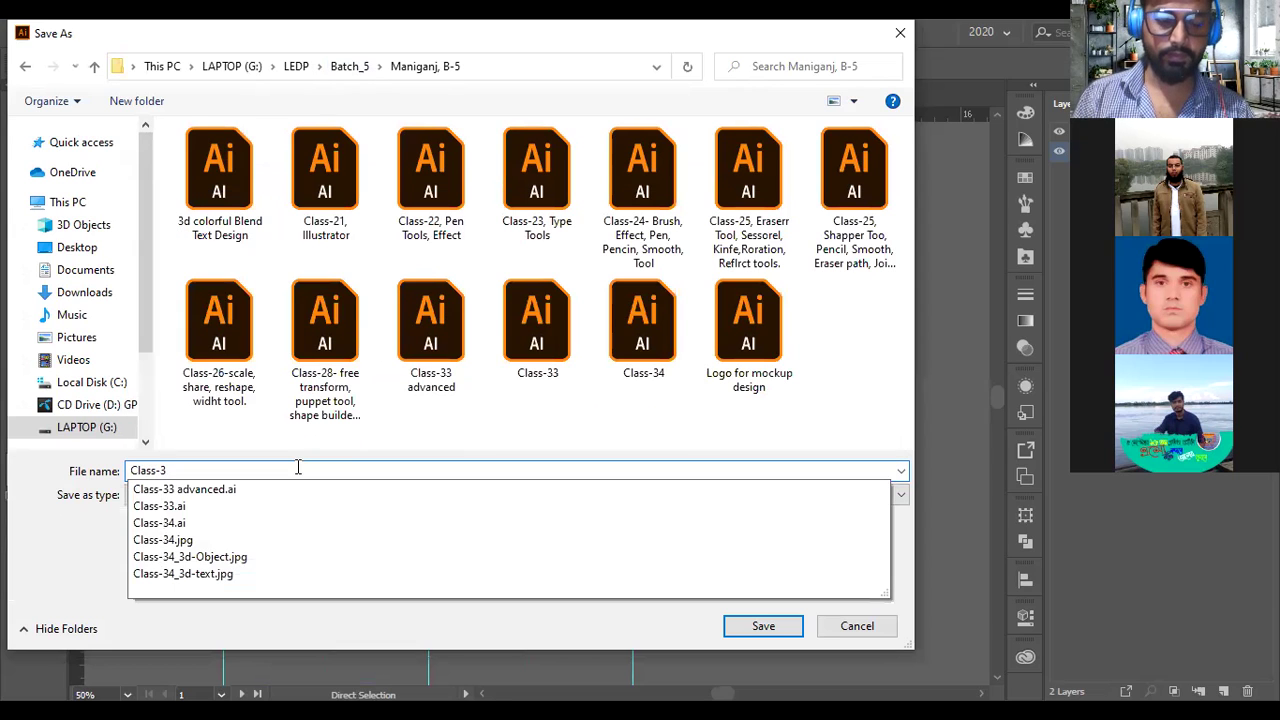
{"action": "type", "text": "6"}
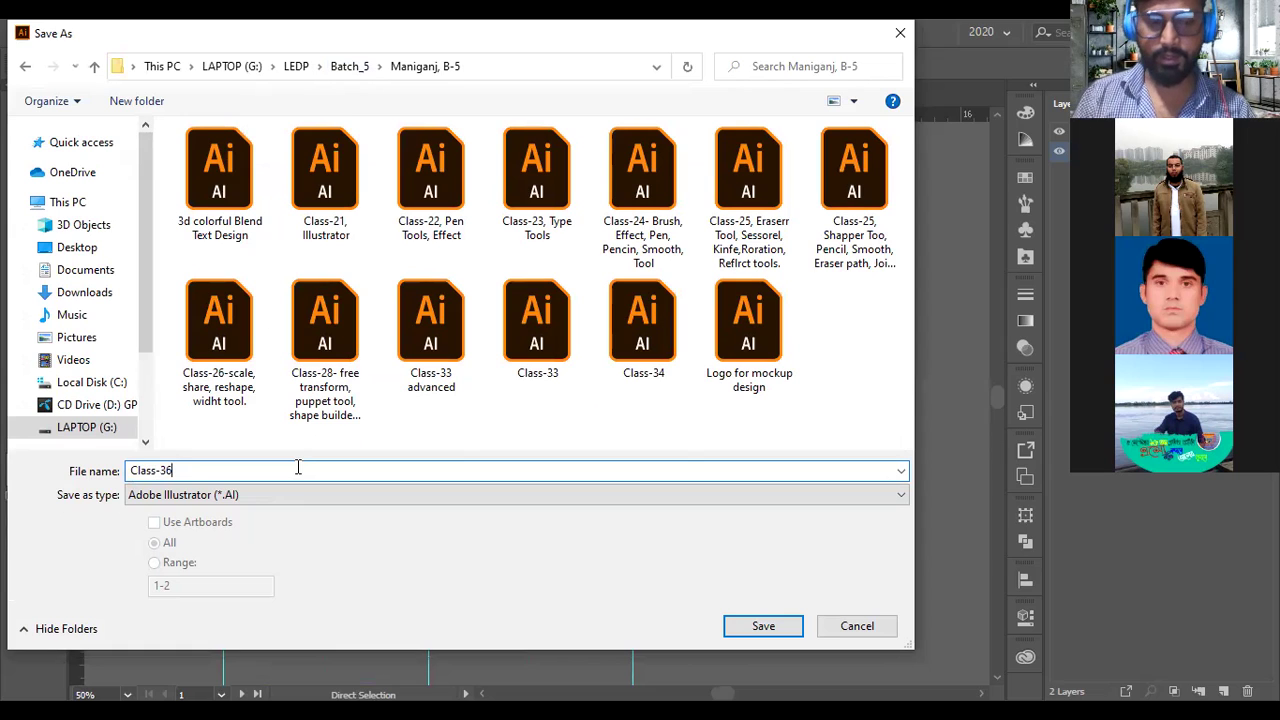
{"action": "type", "text": "_"}
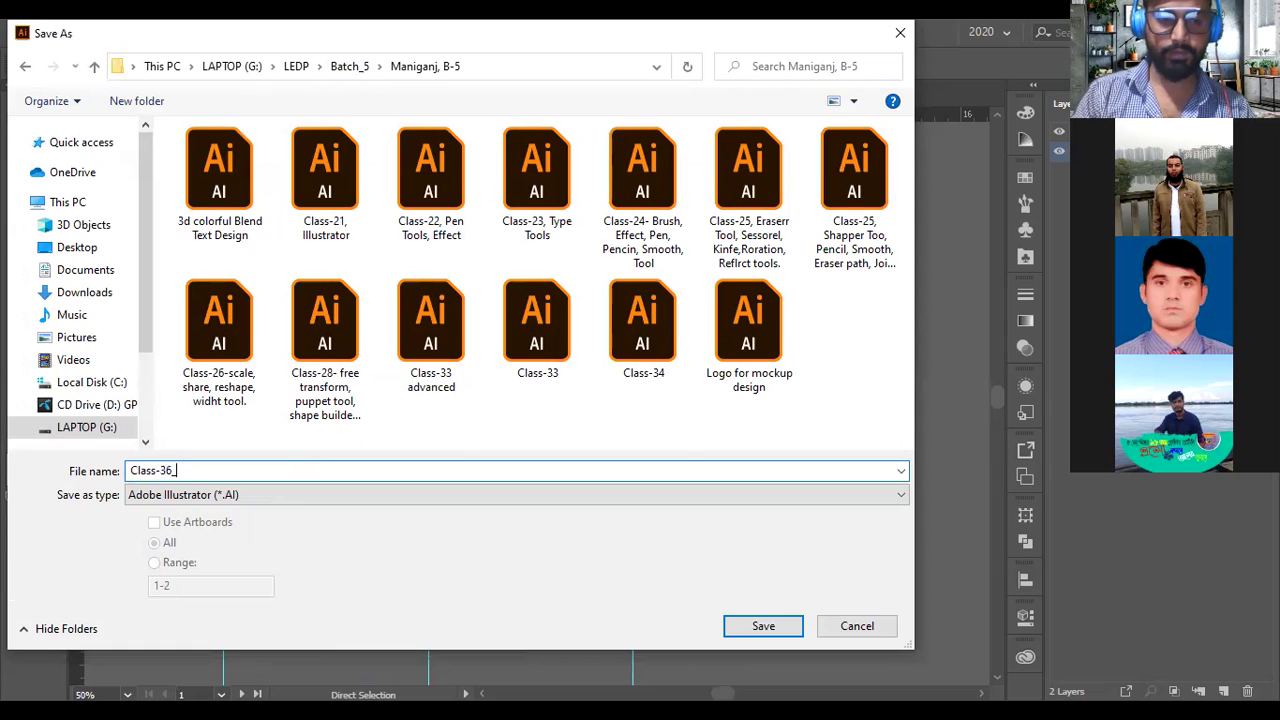
{"action": "type", "text": "Bro"}
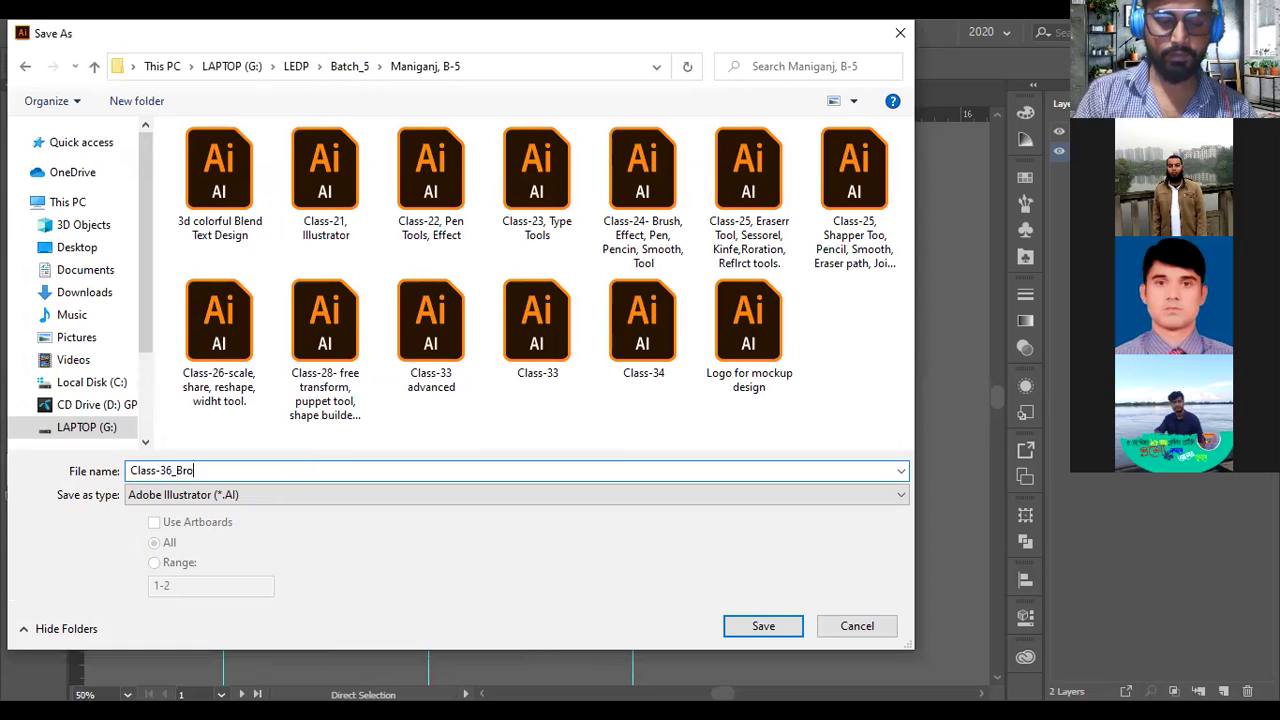
Save the Illustrator document as "Class-36_Brochure Design" in the Maniganj, B-5 folder.
{"action": "type", "text": "chure Design"}
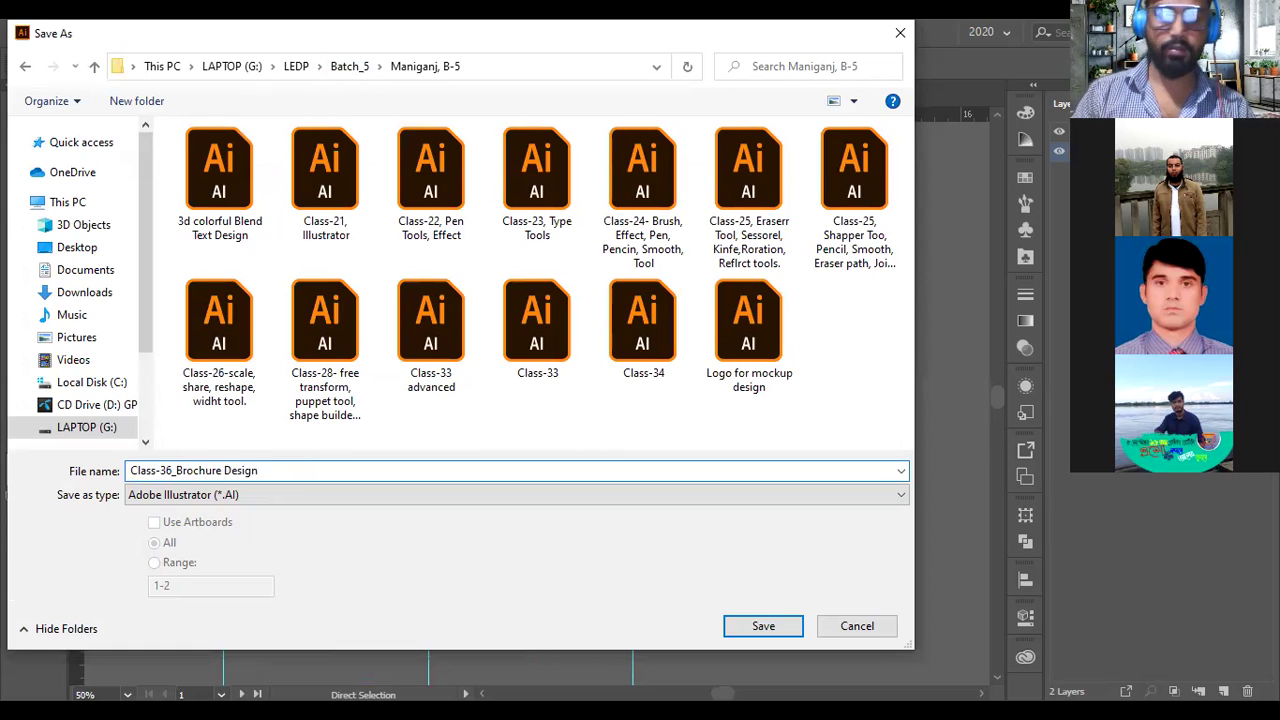
{"action": "key", "text": "Return"}
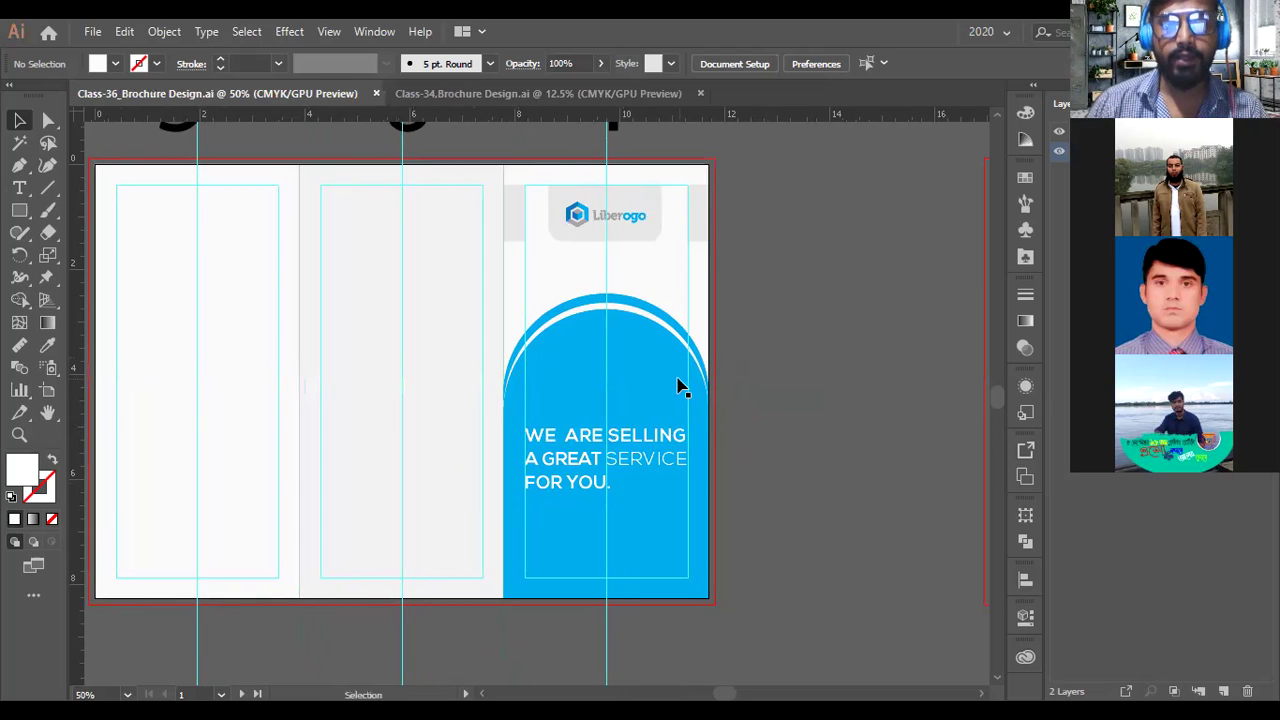
Review the blue arched cover panel of the brochure and the sample trifold designs below the artboards.
{"action": "scroll", "coordinate": [677, 383], "scroll_direction": "down", "scroll_amount": 2, "text": "alt"}
{"action": "scroll", "coordinate": [677, 440], "scroll_direction": "up", "scroll_amount": 3, "text": "alt"}
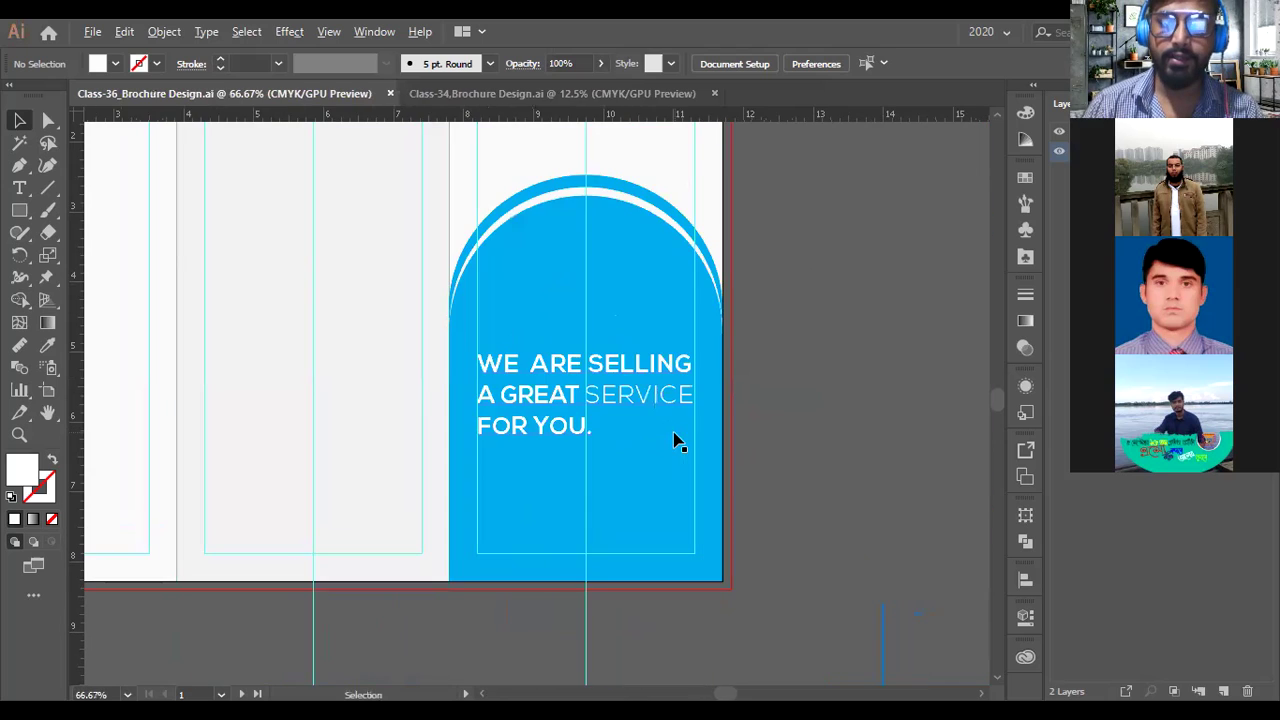
{"action": "scroll", "coordinate": [654, 409], "scroll_direction": "down", "scroll_amount": 1, "text": "alt"}
{"action": "scroll", "coordinate": [655, 407], "scroll_direction": "up", "scroll_amount": 1}
{"action": "scroll", "coordinate": [655, 407], "scroll_direction": "up", "scroll_amount": 1}
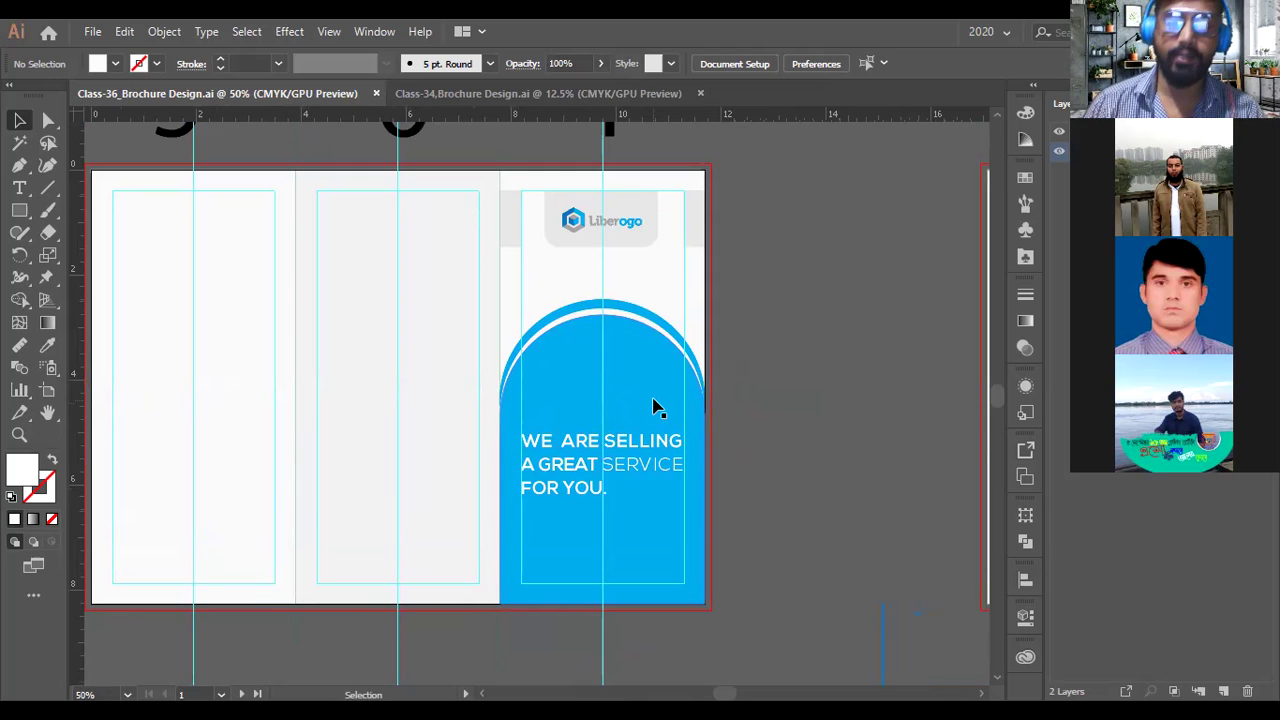
{"action": "left_click", "coordinate": [652, 407]}
{"action": "scroll", "coordinate": [652, 407], "scroll_direction": "down", "scroll_amount": 2, "text": "alt"}
{"action": "scroll", "coordinate": [651, 405], "scroll_direction": "down", "scroll_amount": 3}
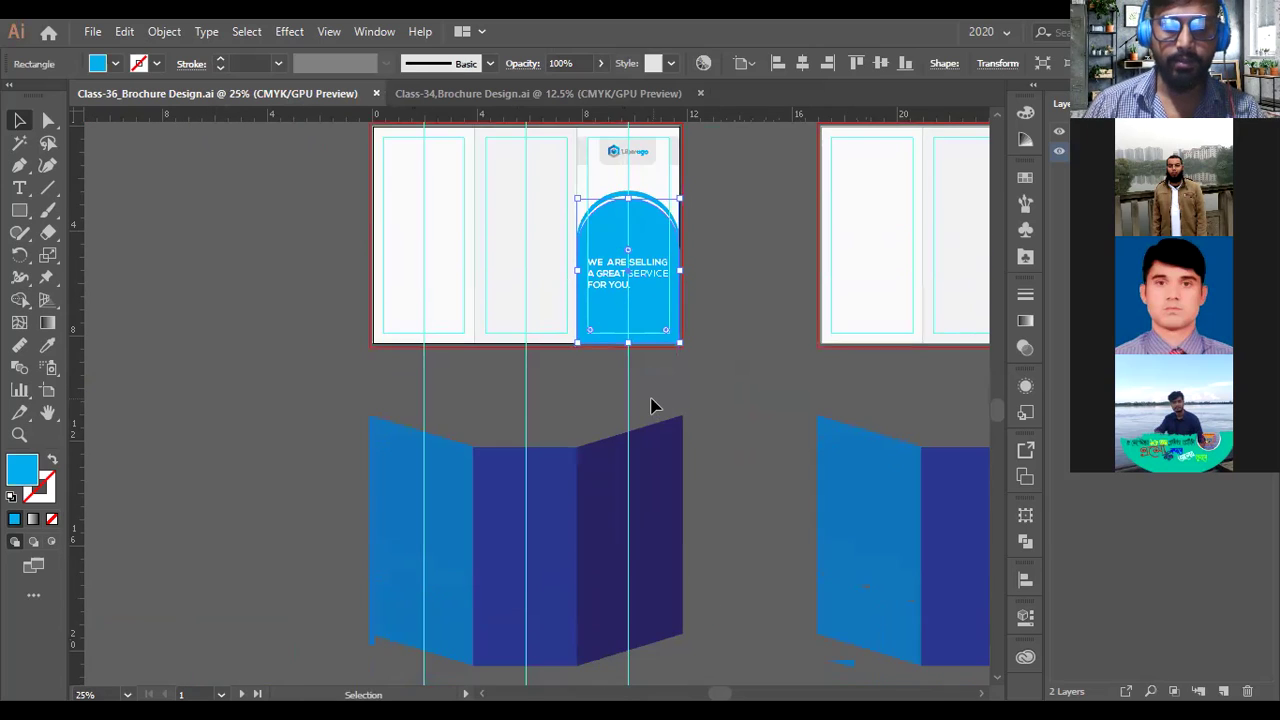
{"action": "scroll", "coordinate": [651, 405], "scroll_direction": "down", "scroll_amount": 3}
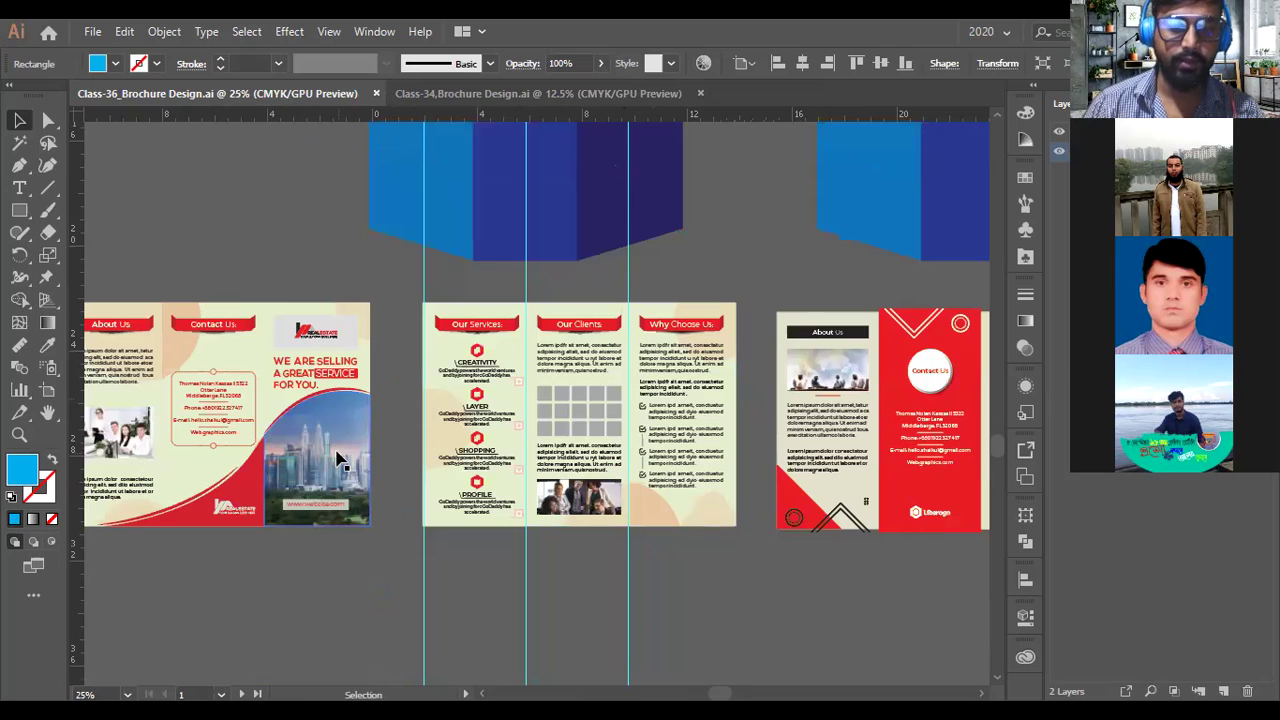
{"action": "scroll", "coordinate": [345, 455], "scroll_direction": "up", "scroll_amount": 3}
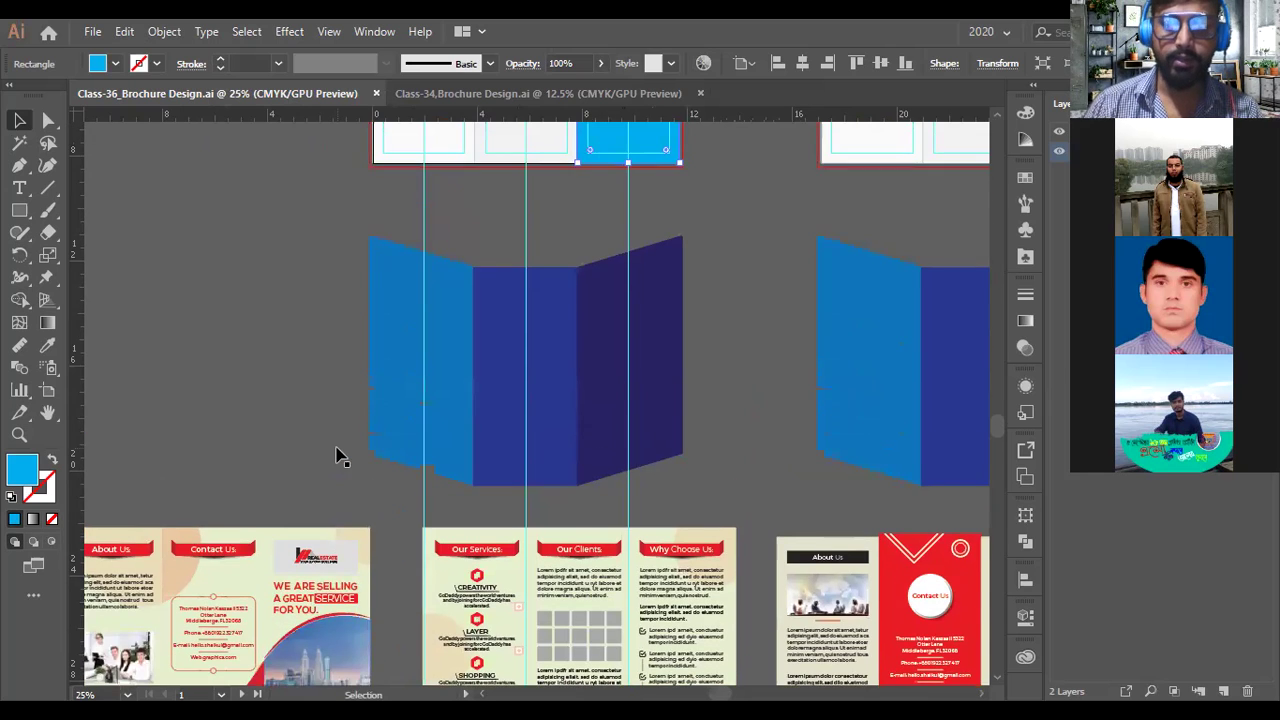
{"action": "scroll", "coordinate": [671, 277], "scroll_direction": "up", "scroll_amount": 4}
{"action": "scroll", "coordinate": [677, 280], "scroll_direction": "up", "scroll_amount": 3, "text": "alt"}
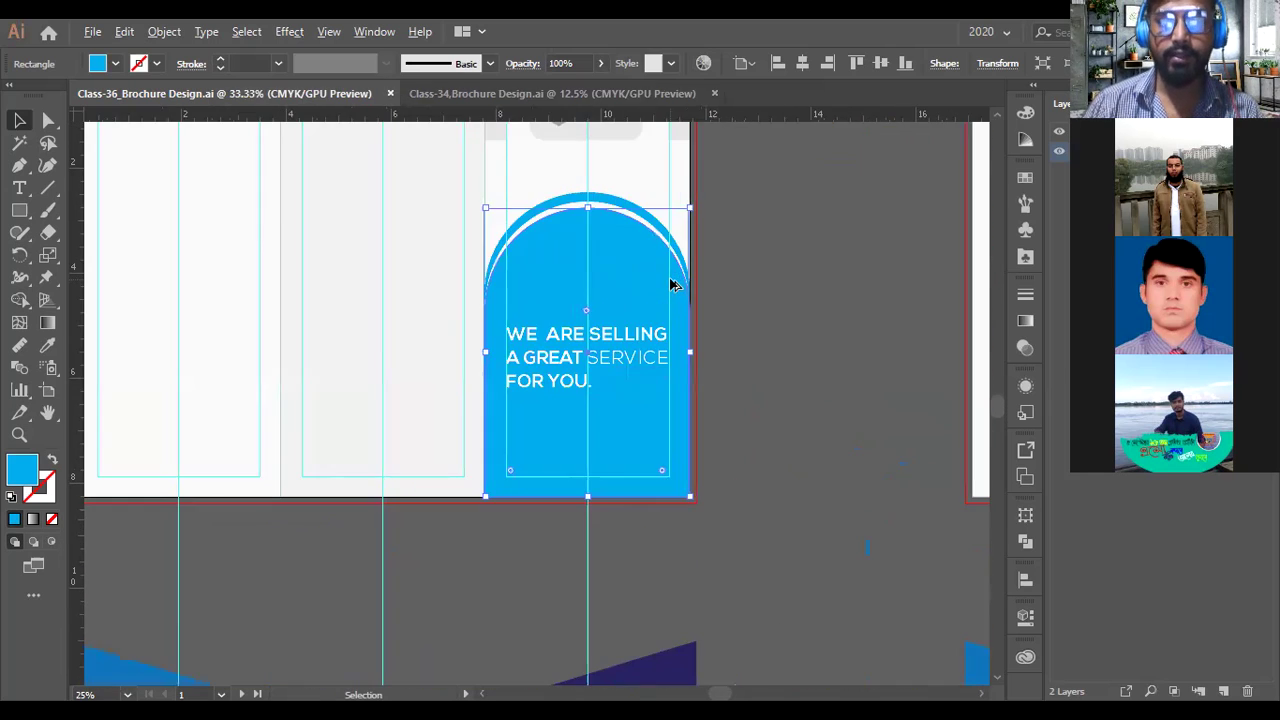
{"action": "left_click_drag", "start_coordinate": [778, 317], "coordinate": [749, 323]}
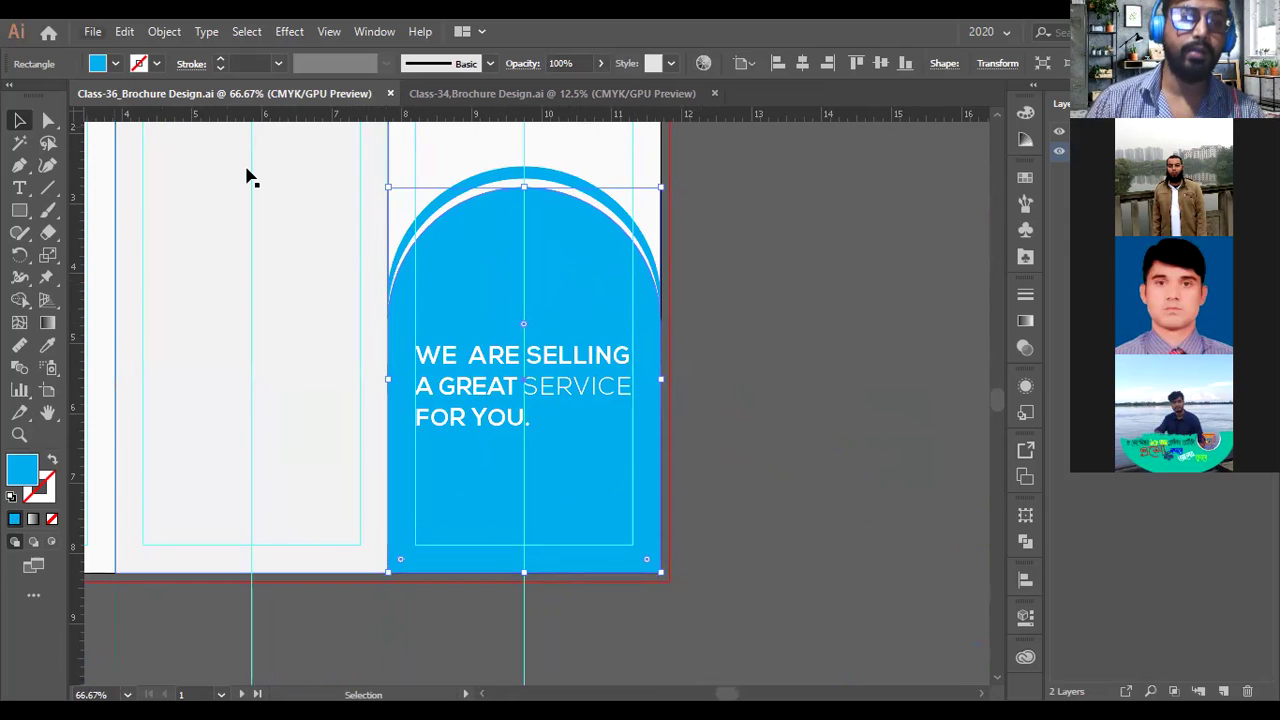
Start placing an image and browse to the Corporate folder inside "Image for use" on drive G.
{"action": "key", "text": "alt+f"}
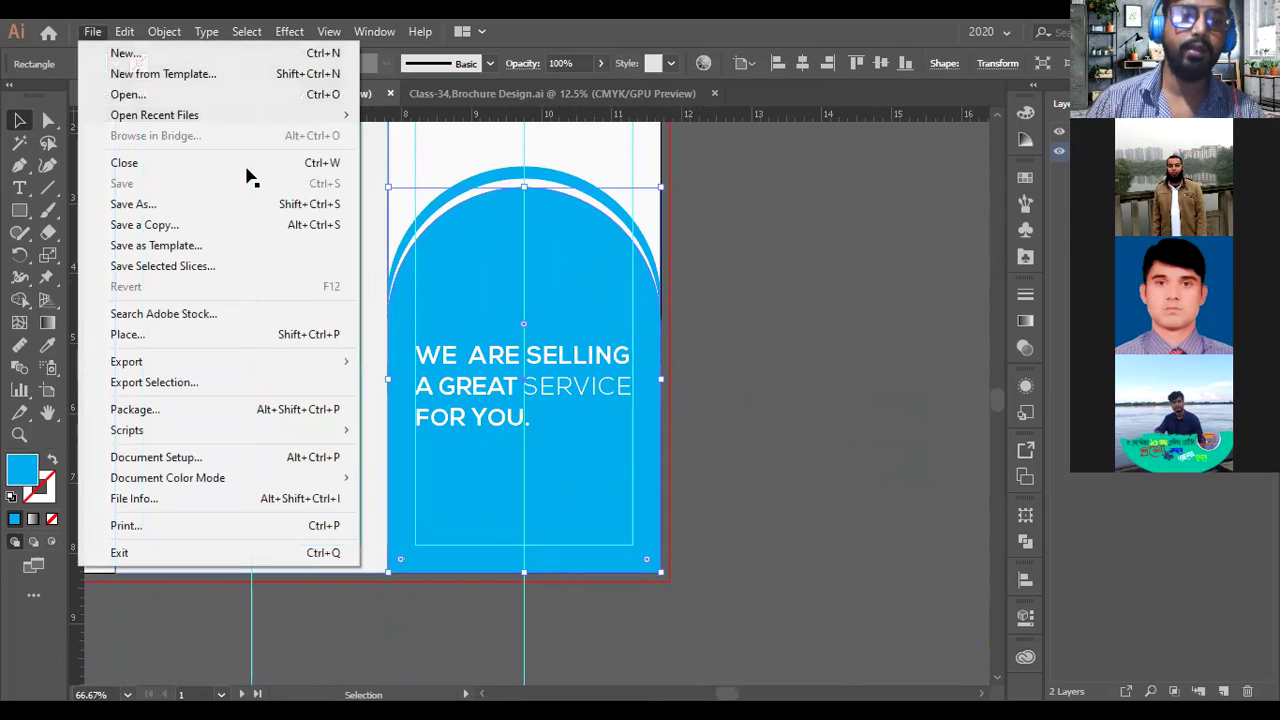
{"action": "left_click", "coordinate": [118, 336]}
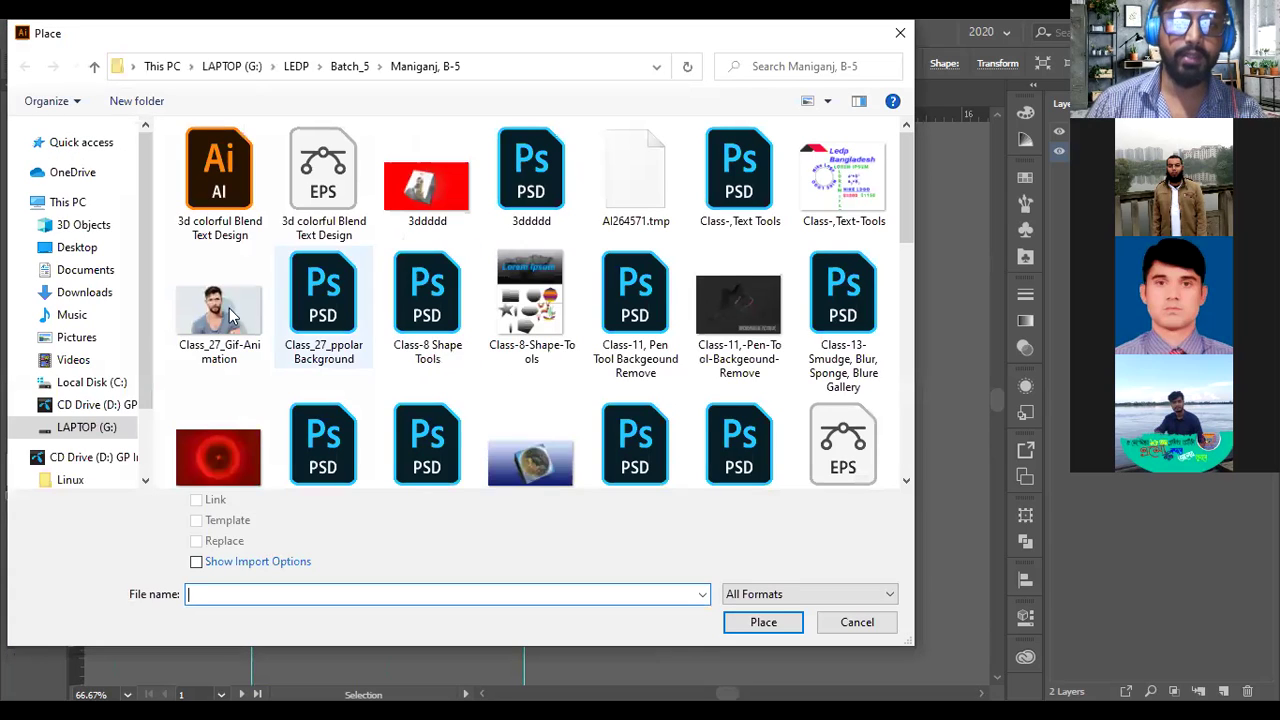
{"action": "left_click", "coordinate": [87, 427]}
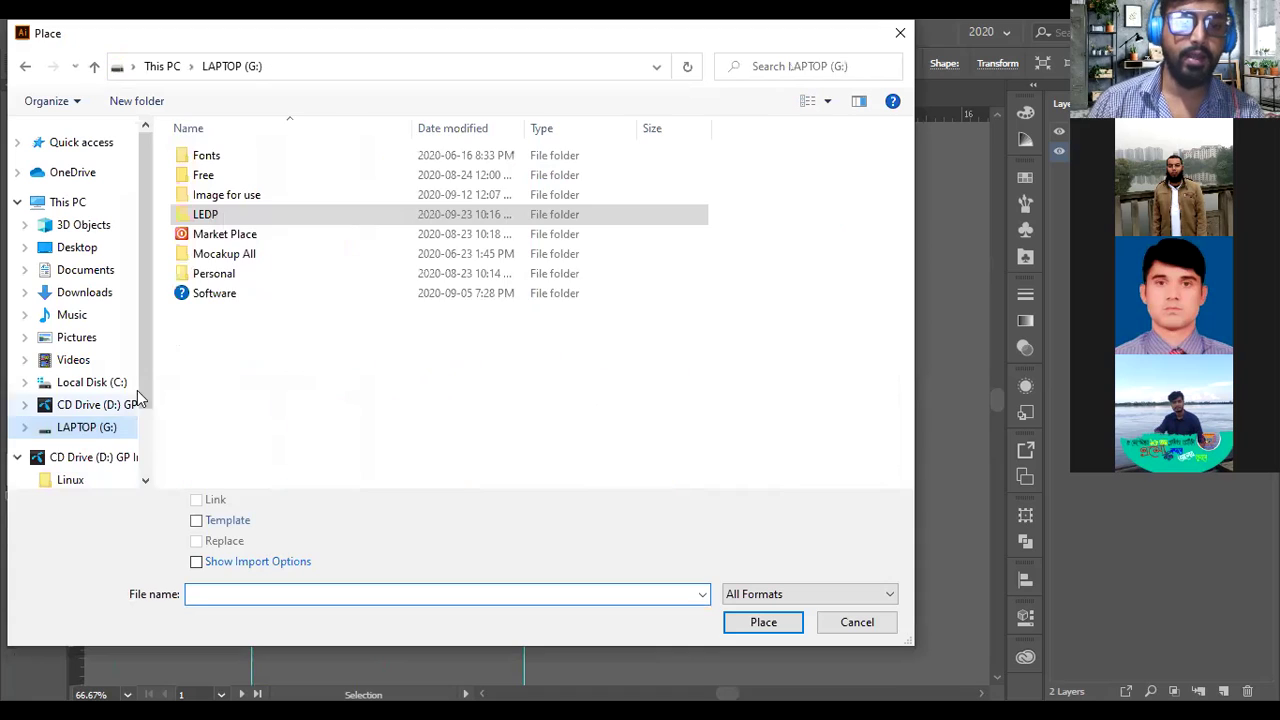
{"action": "double_click", "coordinate": [226, 195]}
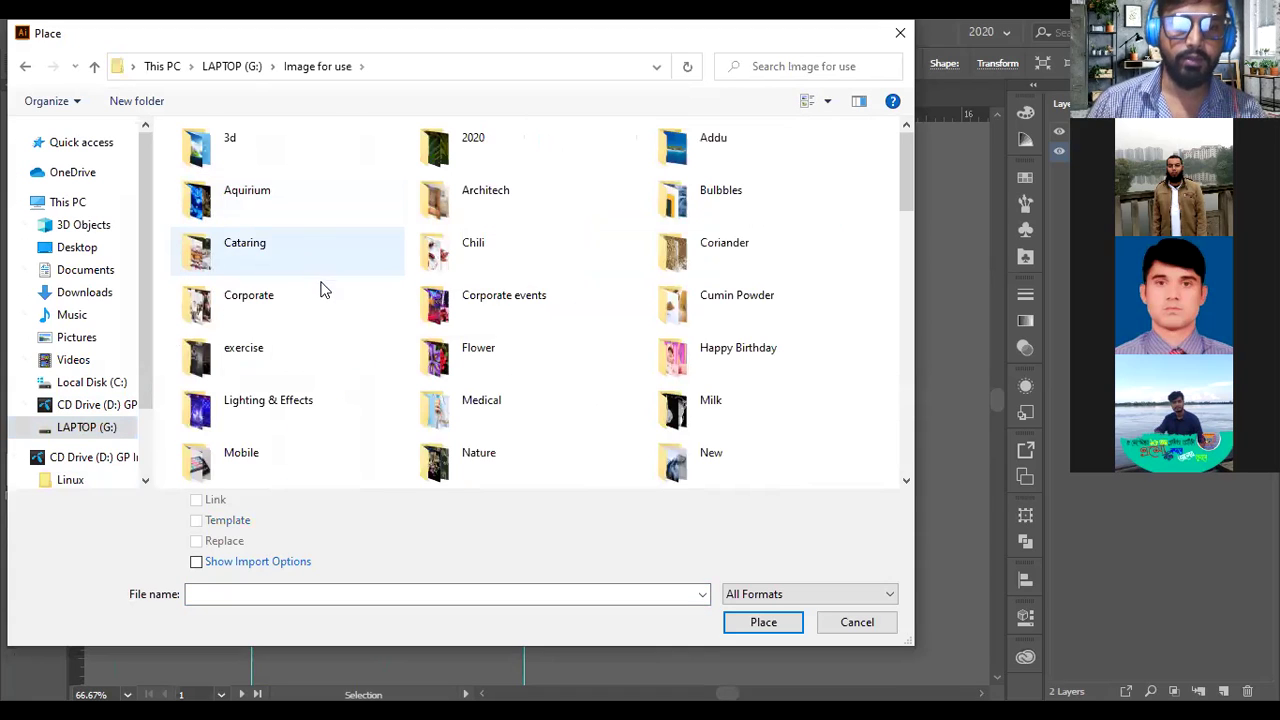
{"action": "left_click", "coordinate": [311, 310]}
{"action": "double_click", "coordinate": [311, 310]}
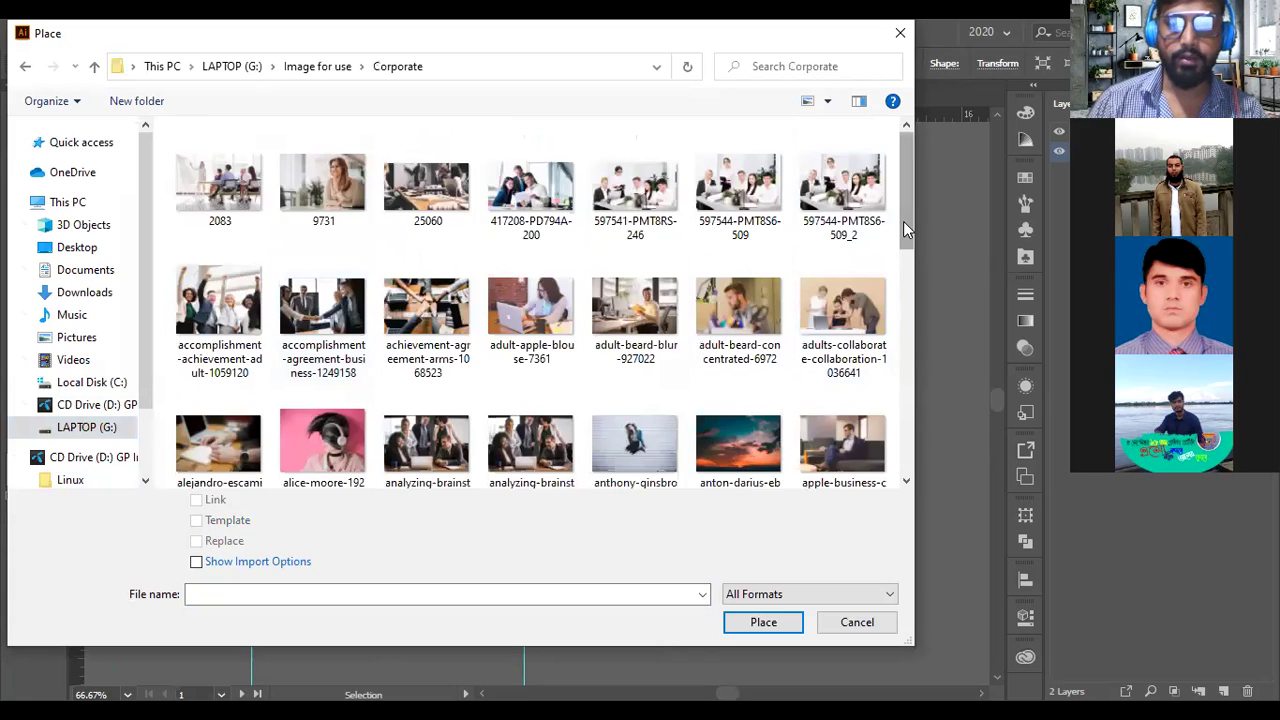
Look through the Corporate folder's city and building photos and preview candidates for the brochure cover.
{"action": "left_click_drag", "start_coordinate": [907, 253], "coordinate": [896, 390]}
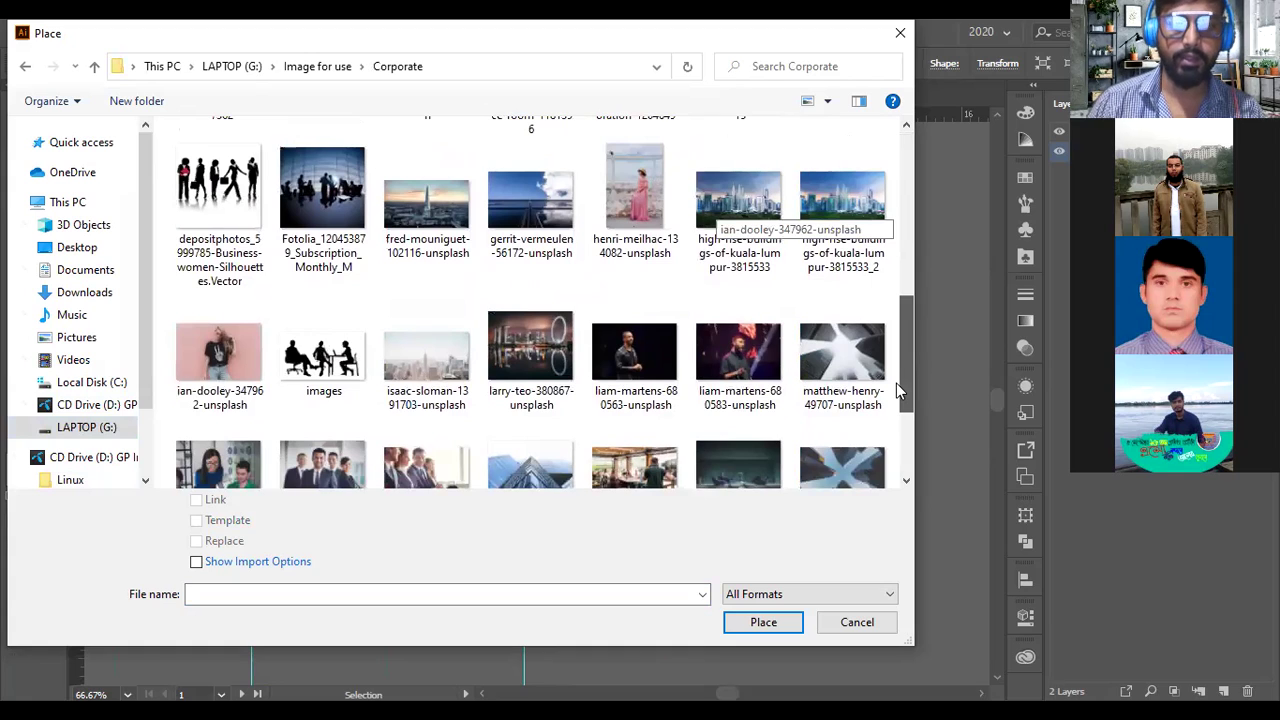
{"action": "left_click", "coordinate": [515, 210]}
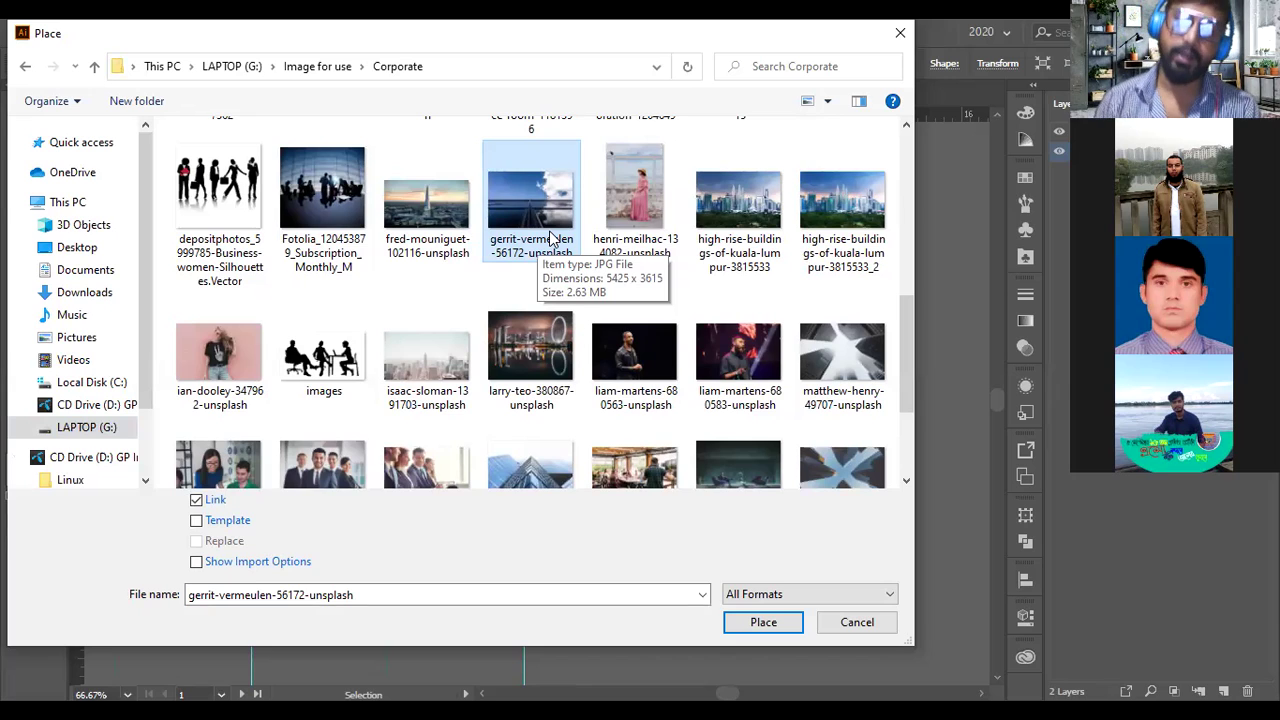
{"action": "left_click", "coordinate": [450, 355]}
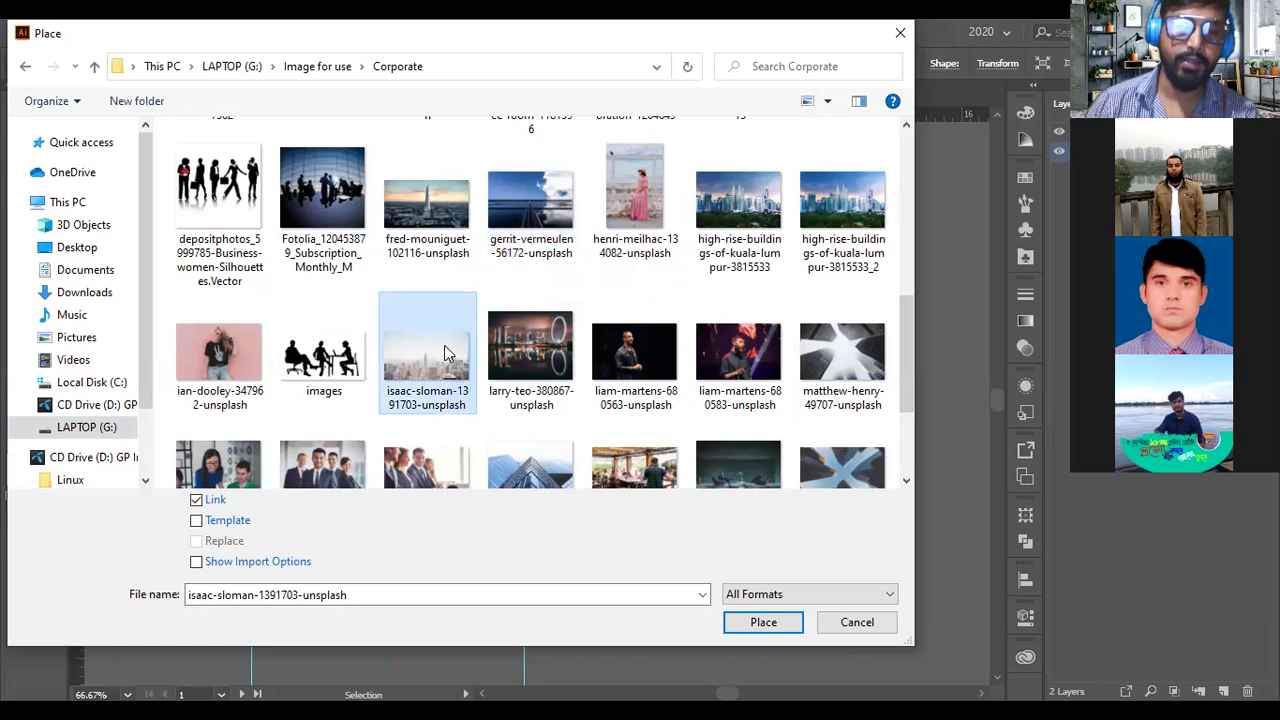
{"action": "right_click", "coordinate": [448, 350]}
{"action": "key", "text": "Escape"}
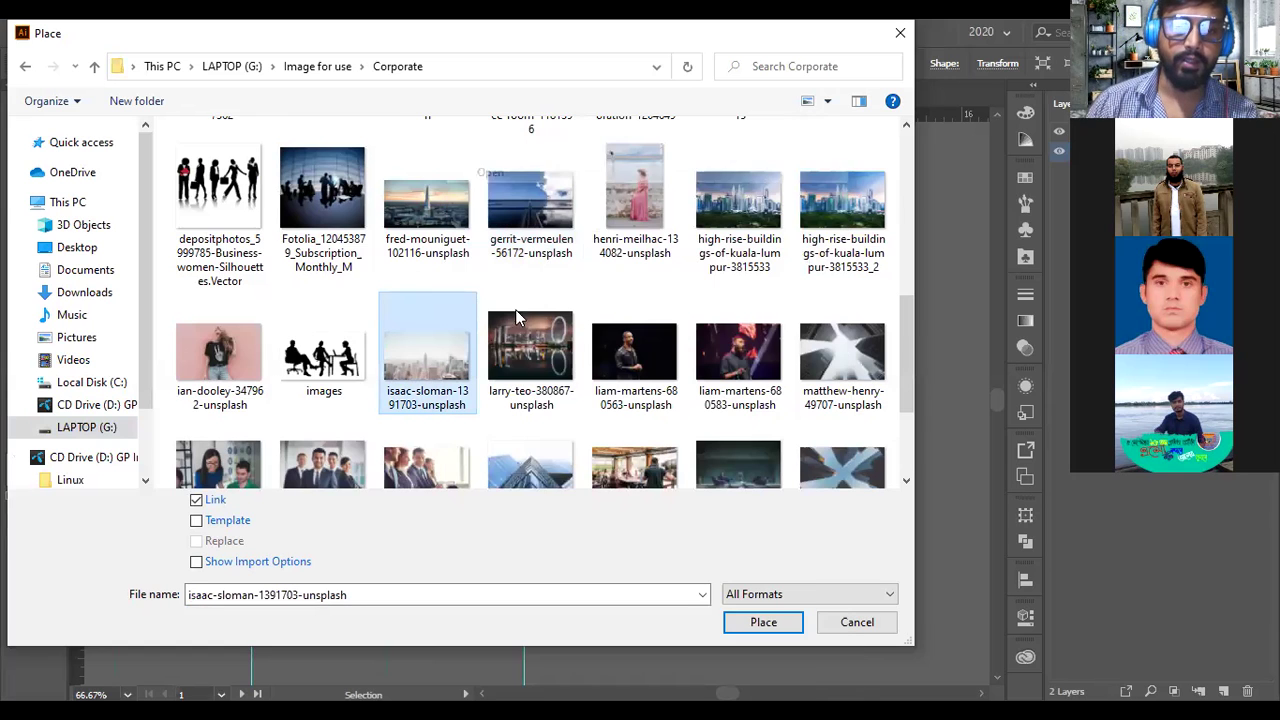
{"action": "key", "text": "Return"}
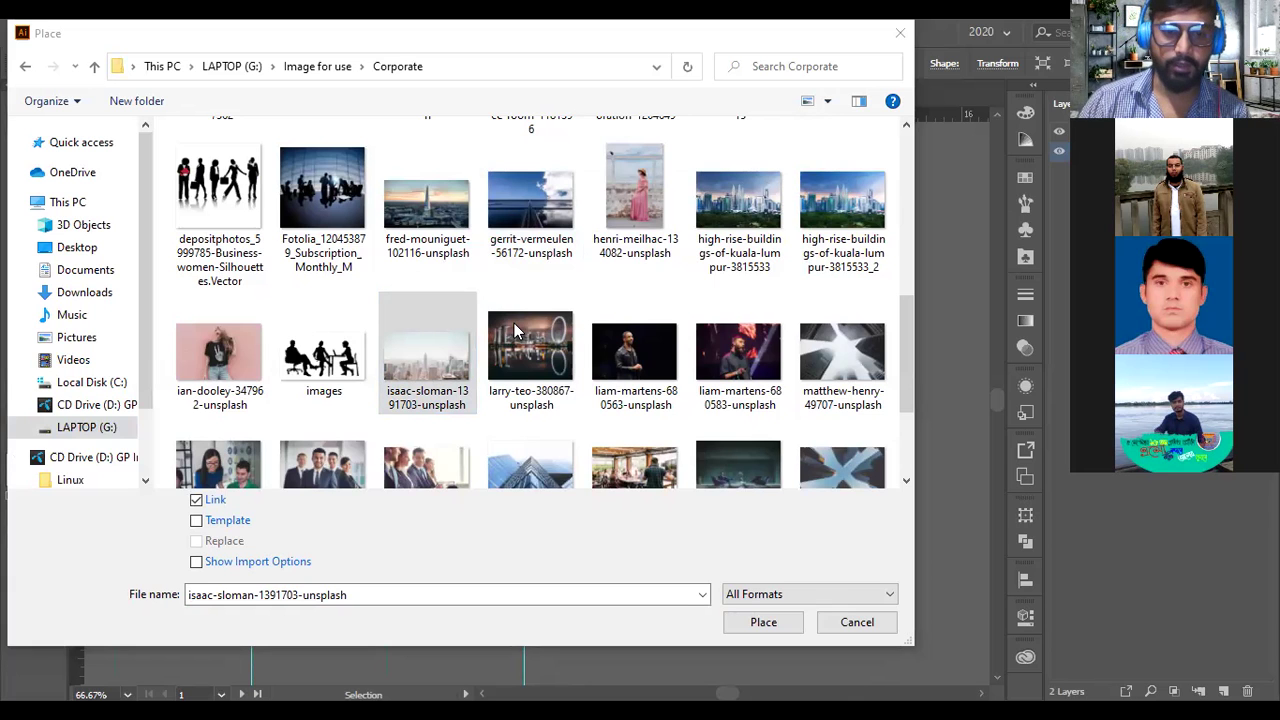
{"action": "scroll", "coordinate": [494, 400], "scroll_direction": "down", "scroll_amount": 2}
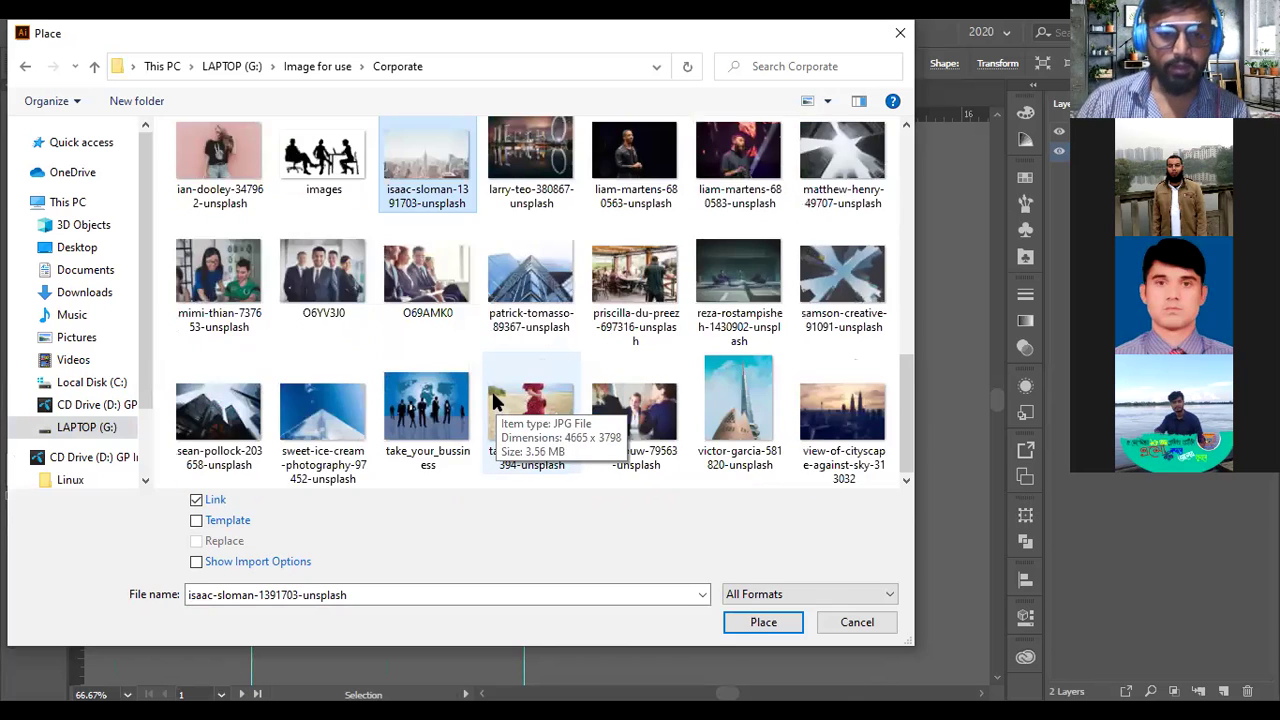
{"action": "left_click", "coordinate": [744, 404]}
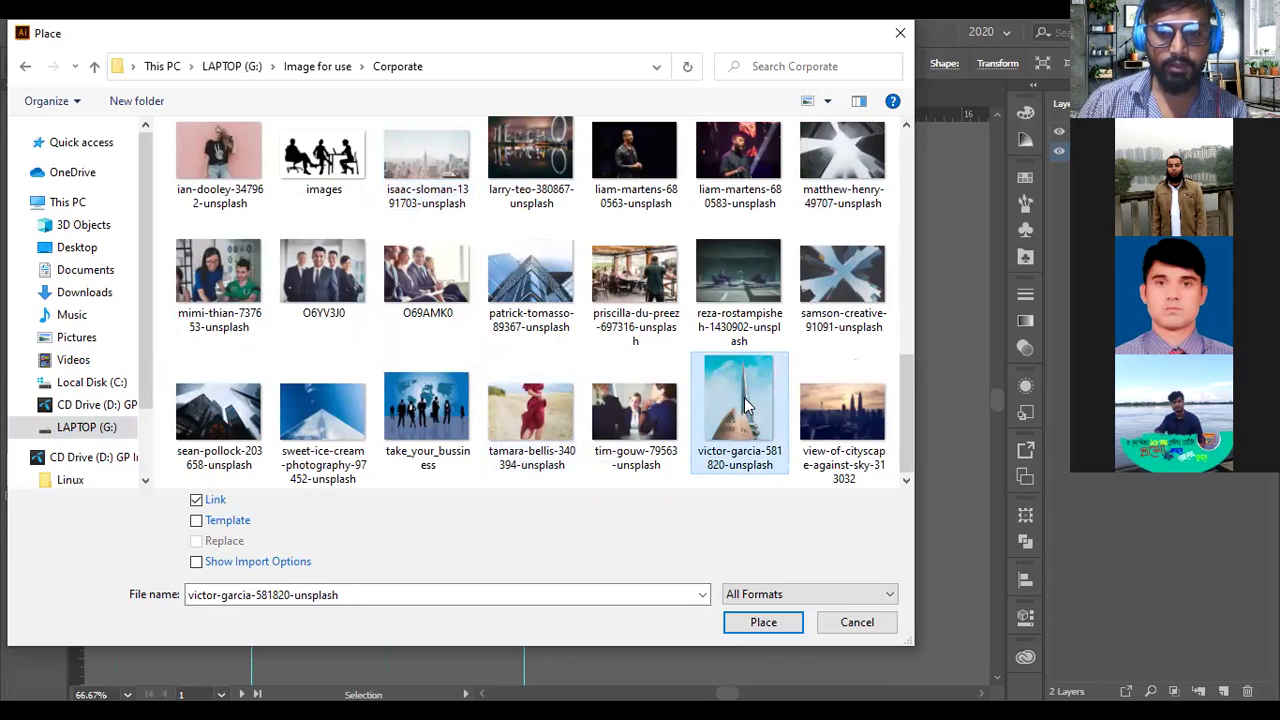
{"action": "left_click", "coordinate": [866, 405]}
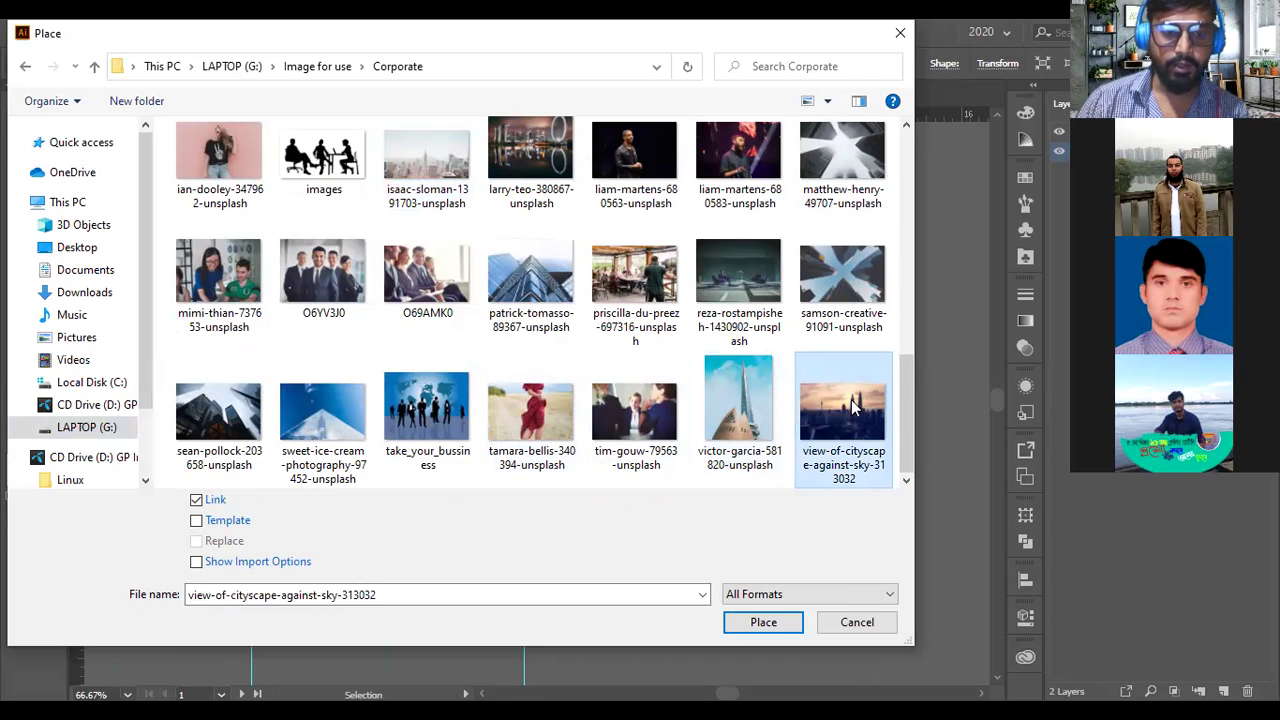
{"action": "right_click", "coordinate": [852, 405]}
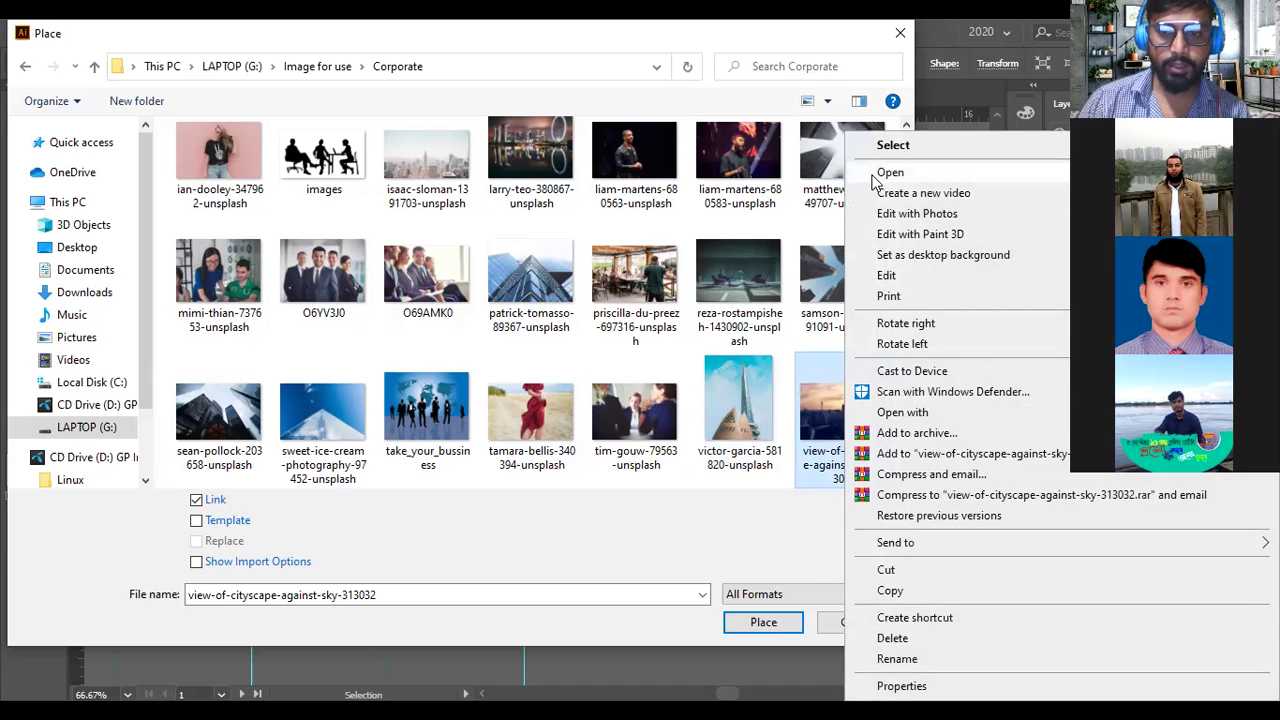
{"action": "key", "text": "Escape"}
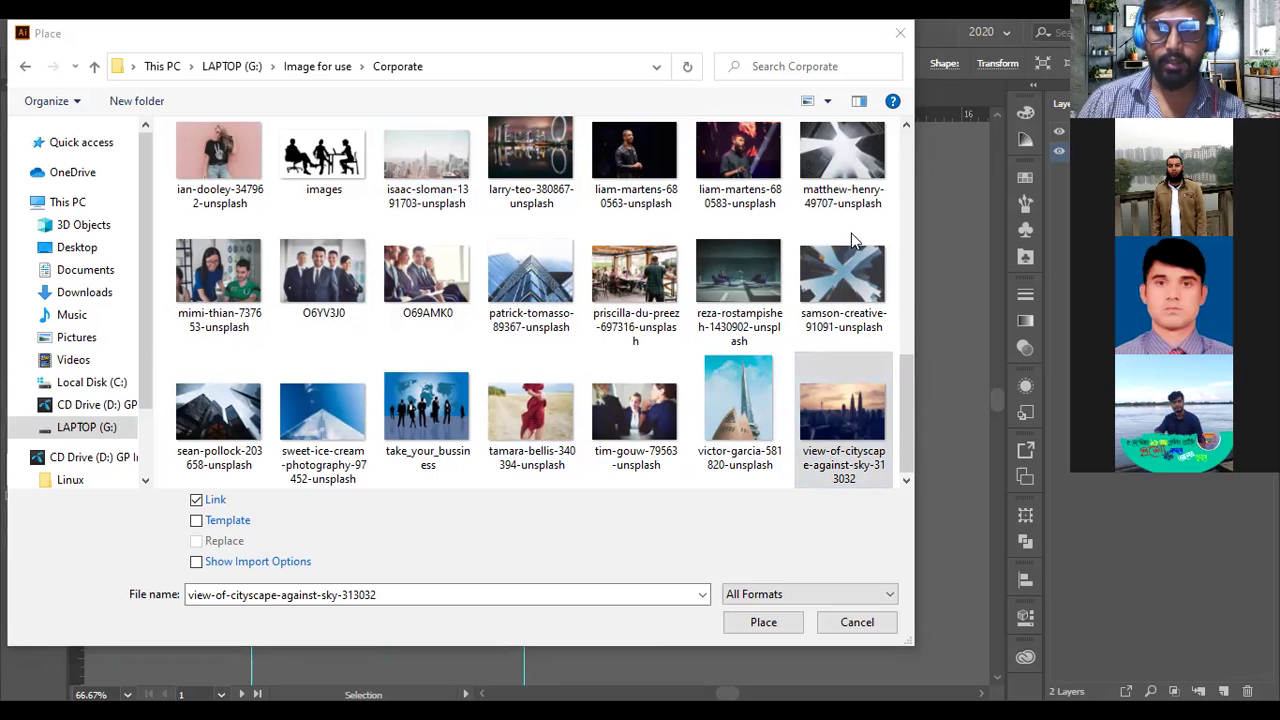
Open the image view-of-cityscape-against-sky-313032 in Adobe Photoshop CC 2019 and switch to that program.
{"action": "left_click", "coordinate": [812, 428]}
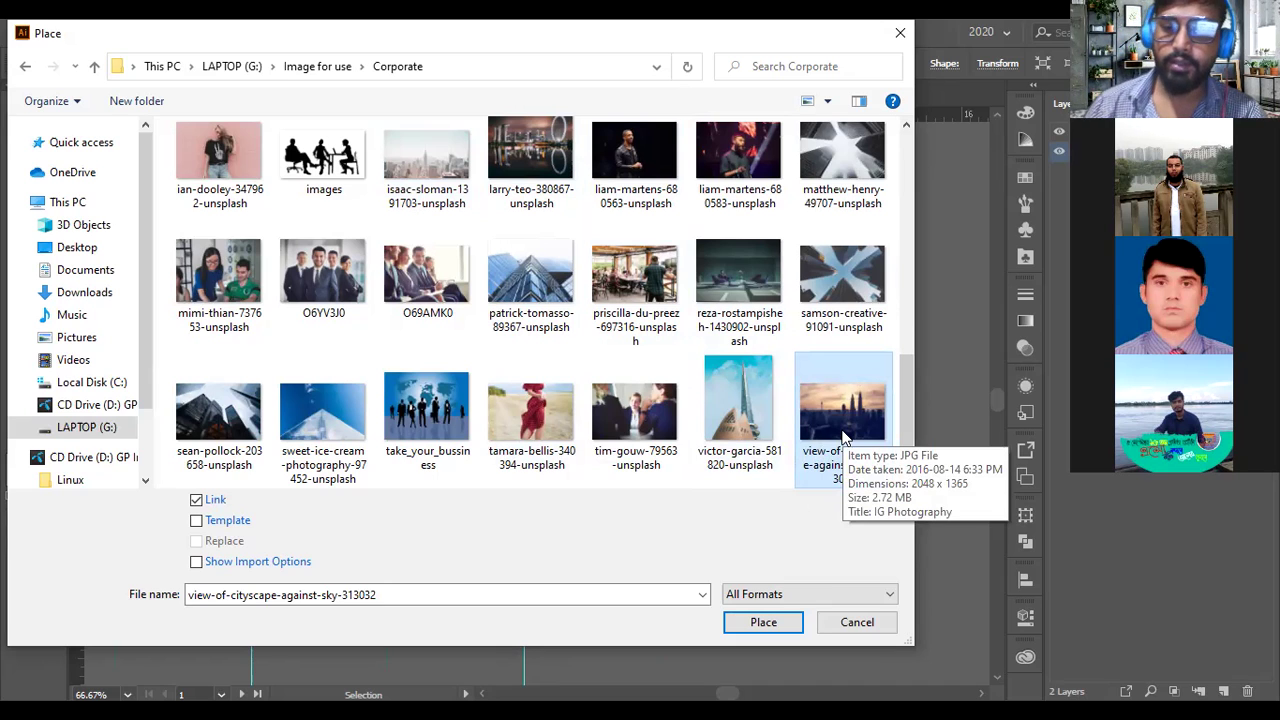
{"action": "right_click", "coordinate": [843, 437]}
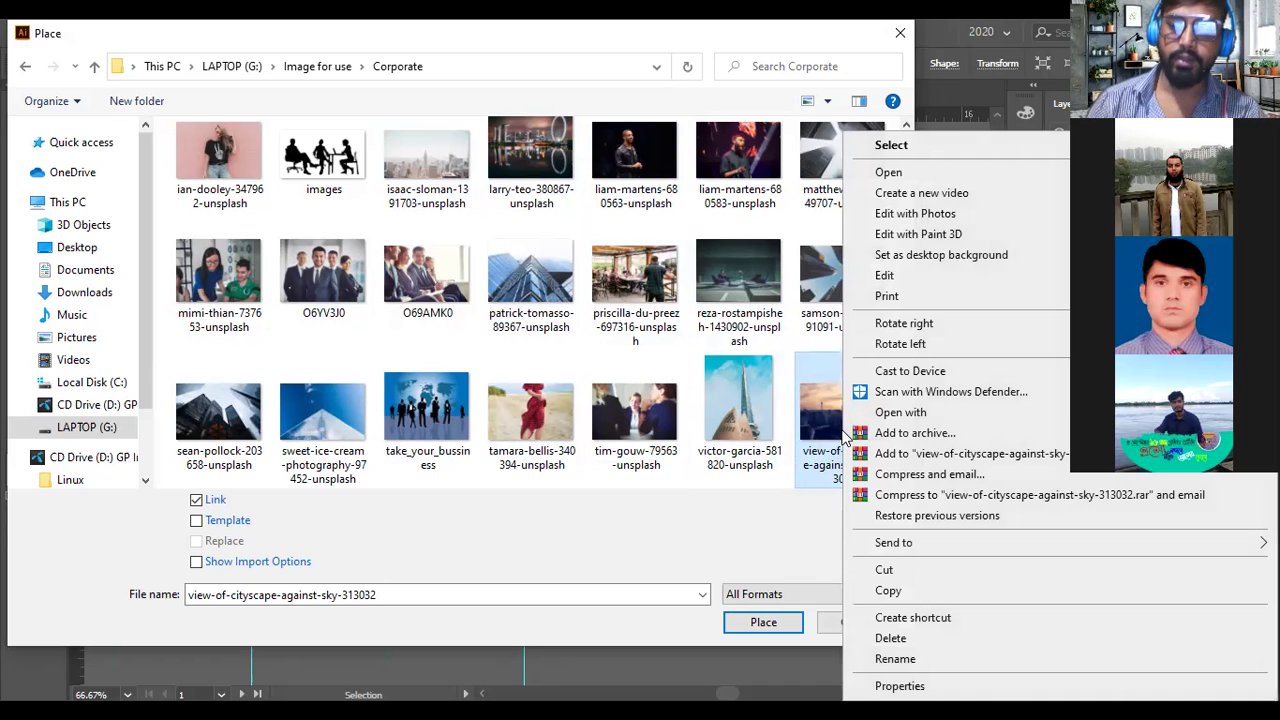
{"action": "mouse_move", "coordinate": [876, 414]}
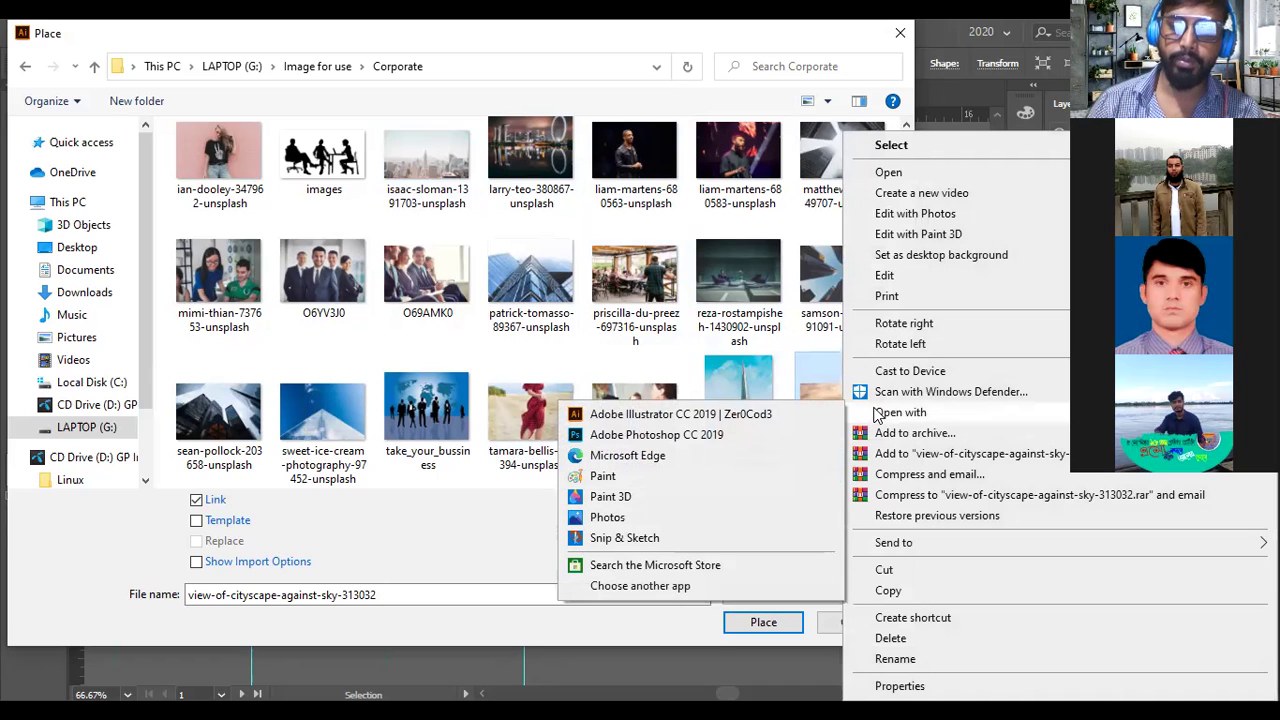
{"action": "left_click", "coordinate": [718, 438]}
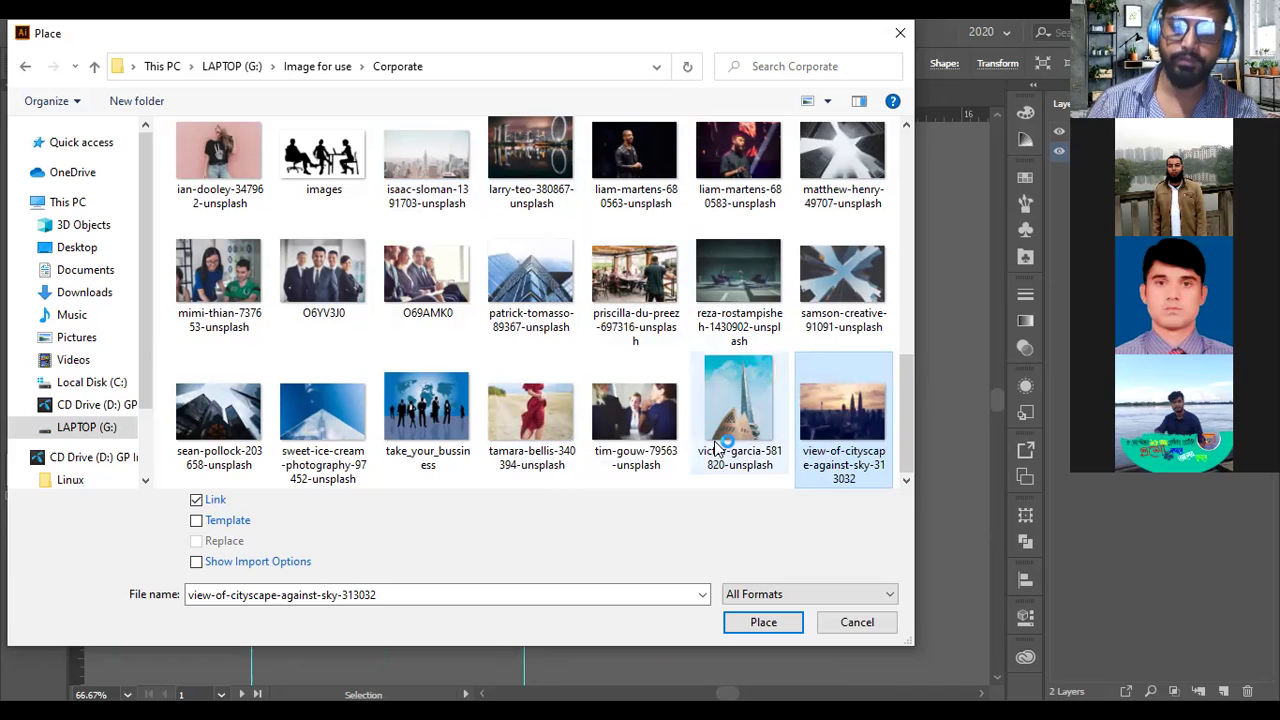
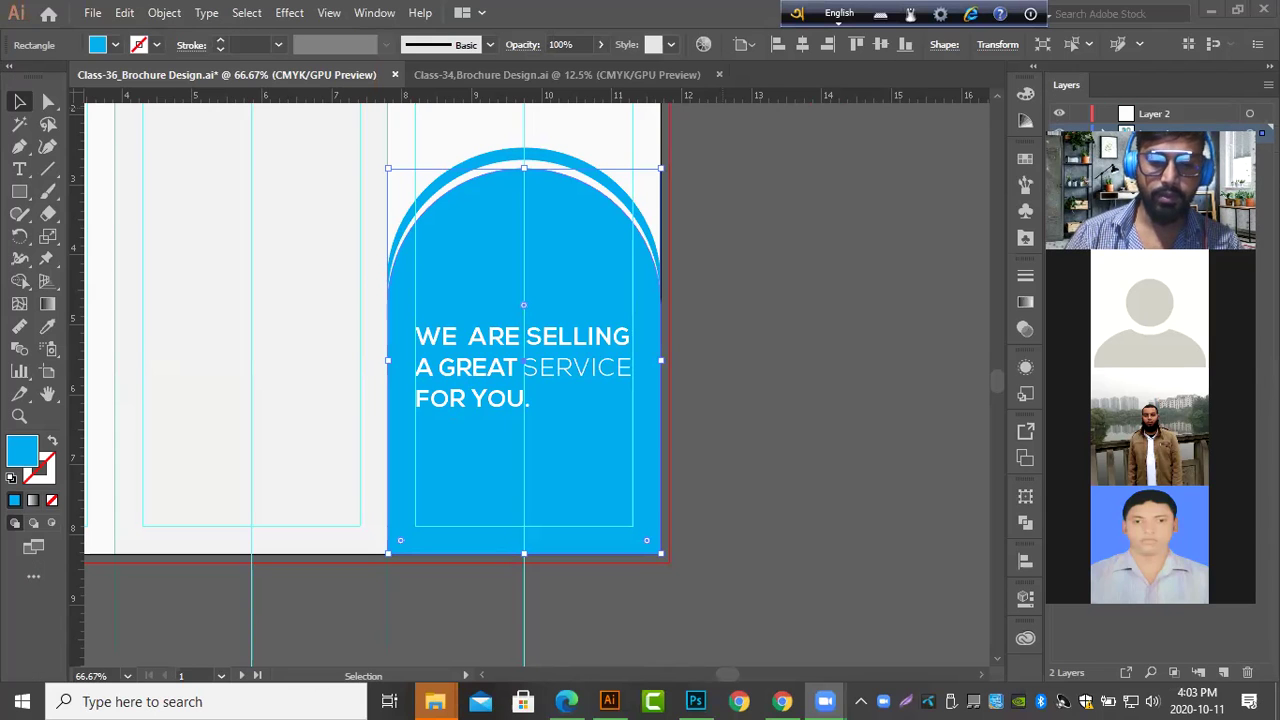
{"action": "left_click", "coordinate": [690, 701]}
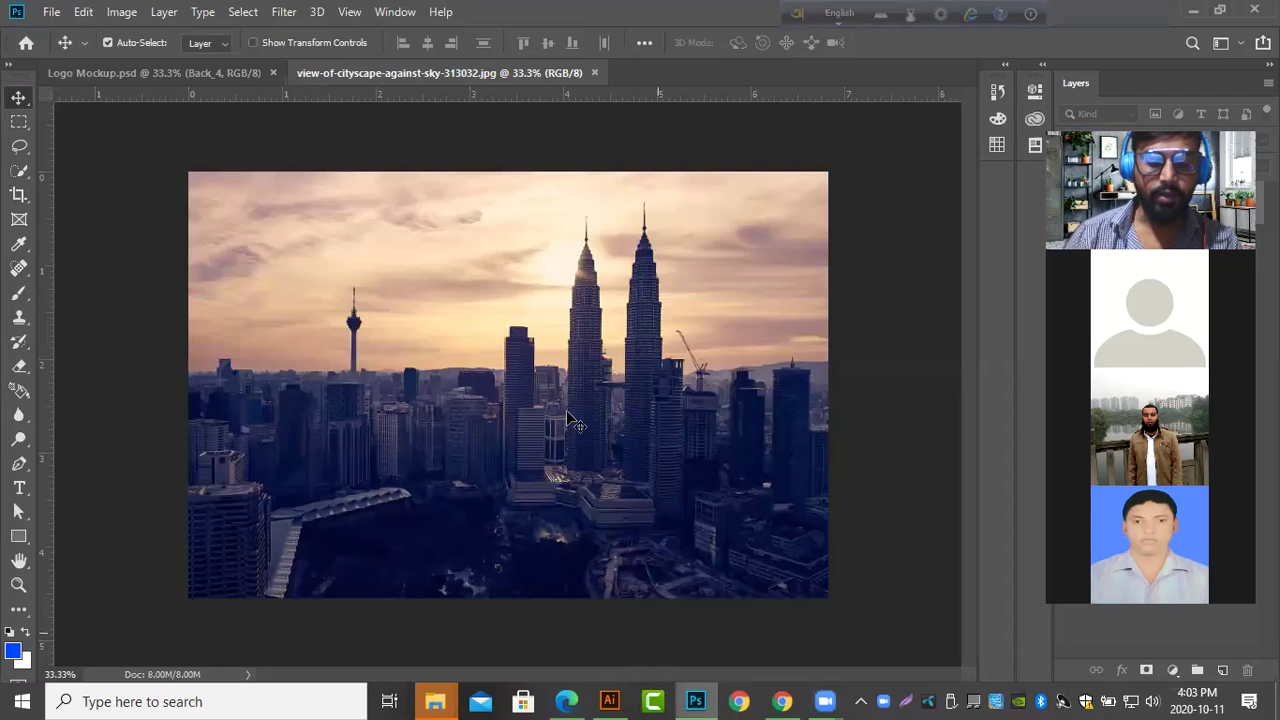
Resize the cityscape image to a width of 1920 pixels with its proportions linked.
{"action": "key", "text": "ctrl"}
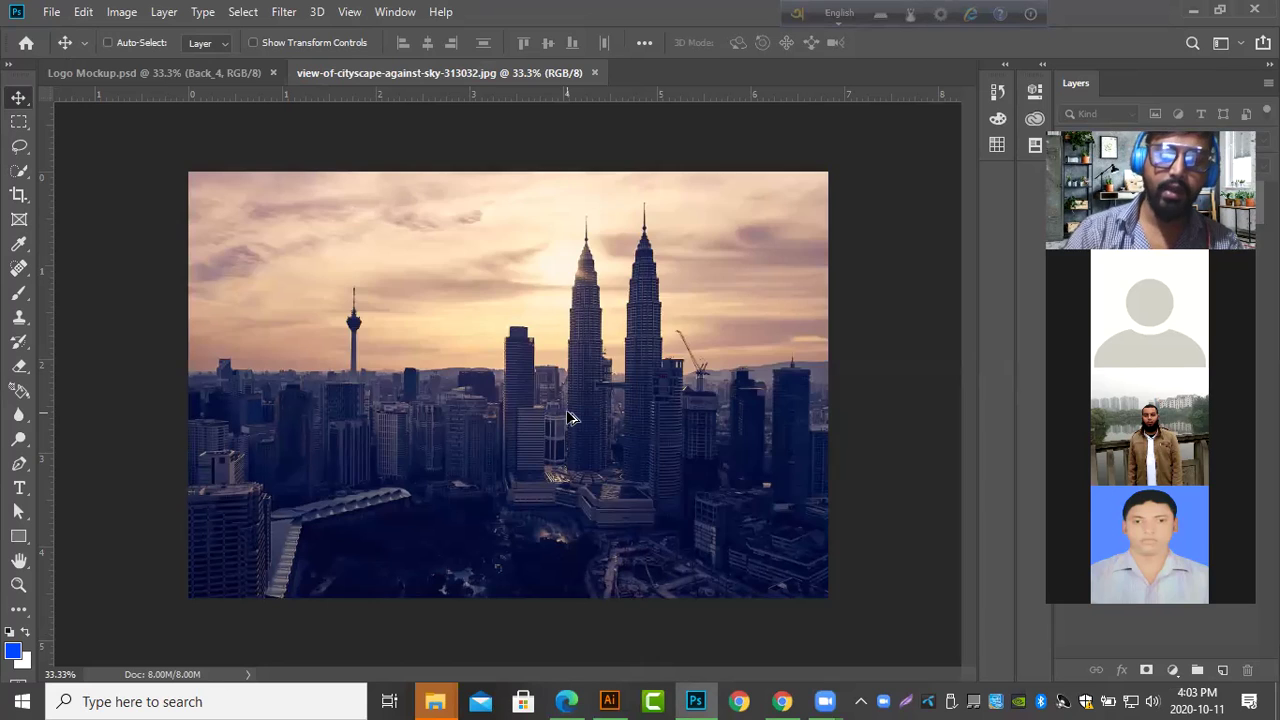
{"action": "key", "text": "ctrl+alt+i"}
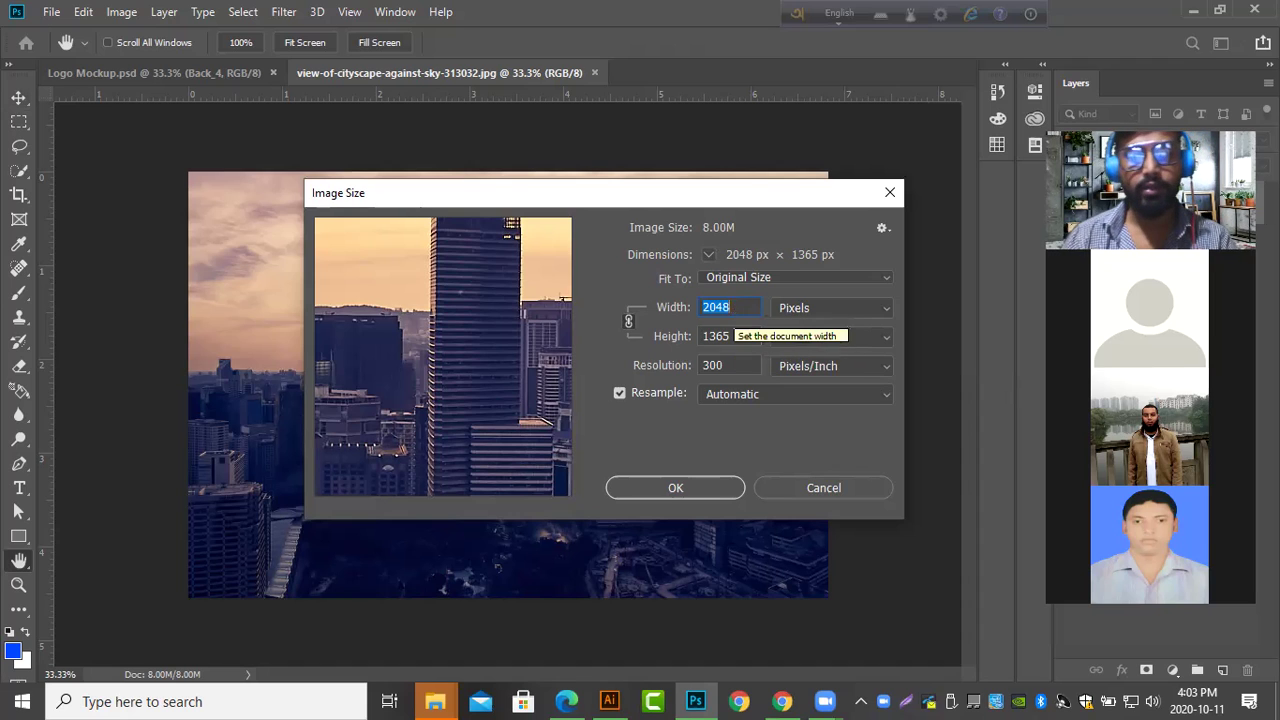
{"action": "type", "text": "1"}
{"action": "type", "text": "192"}
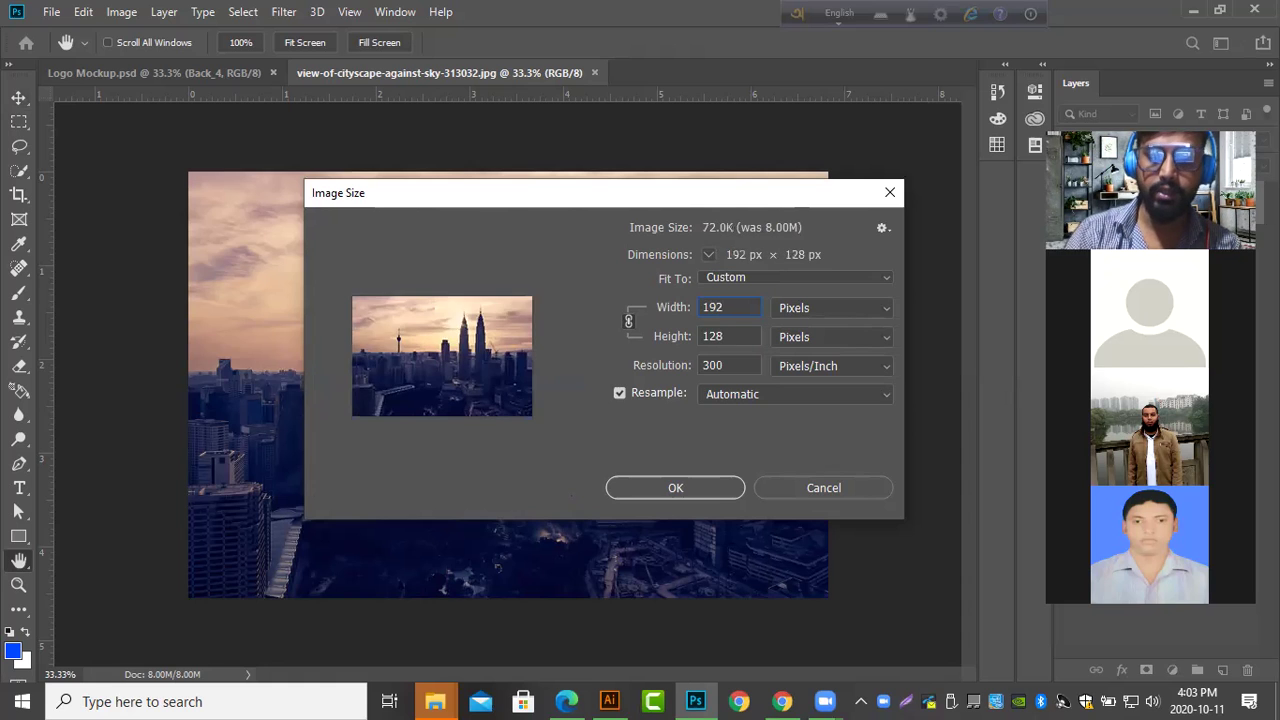
{"action": "type", "text": "0"}
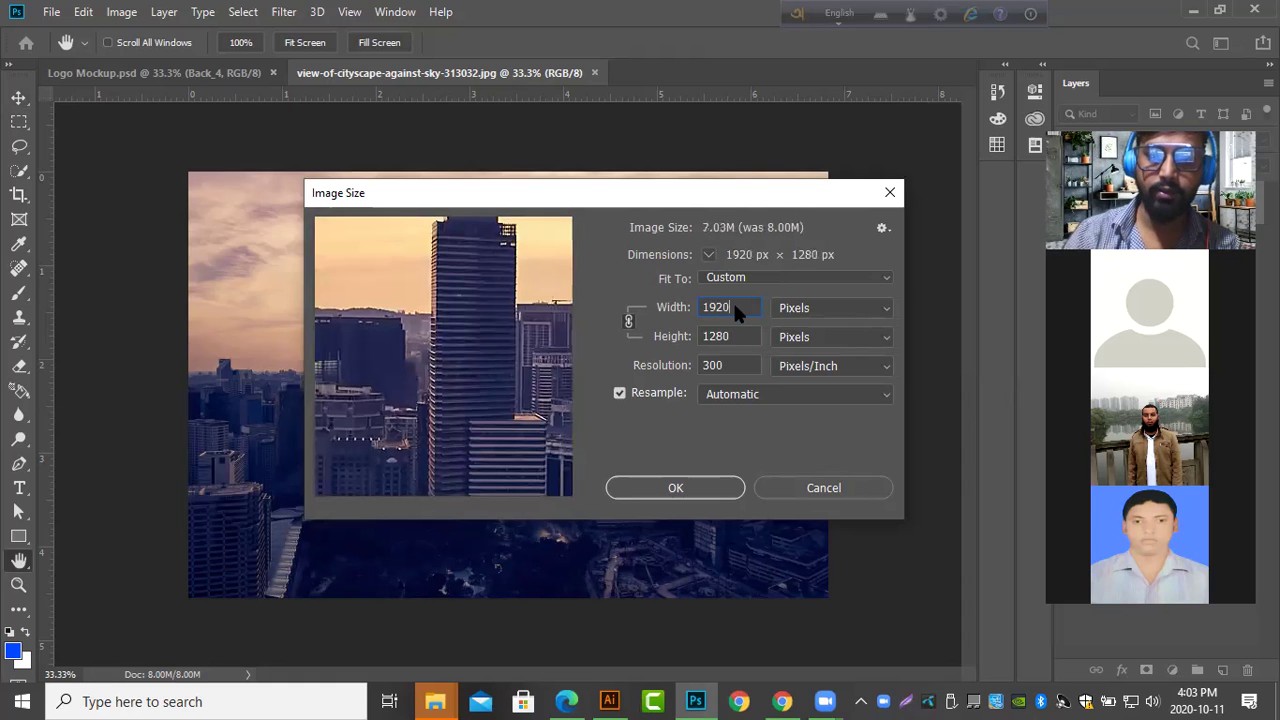
{"action": "left_click", "coordinate": [674, 487]}
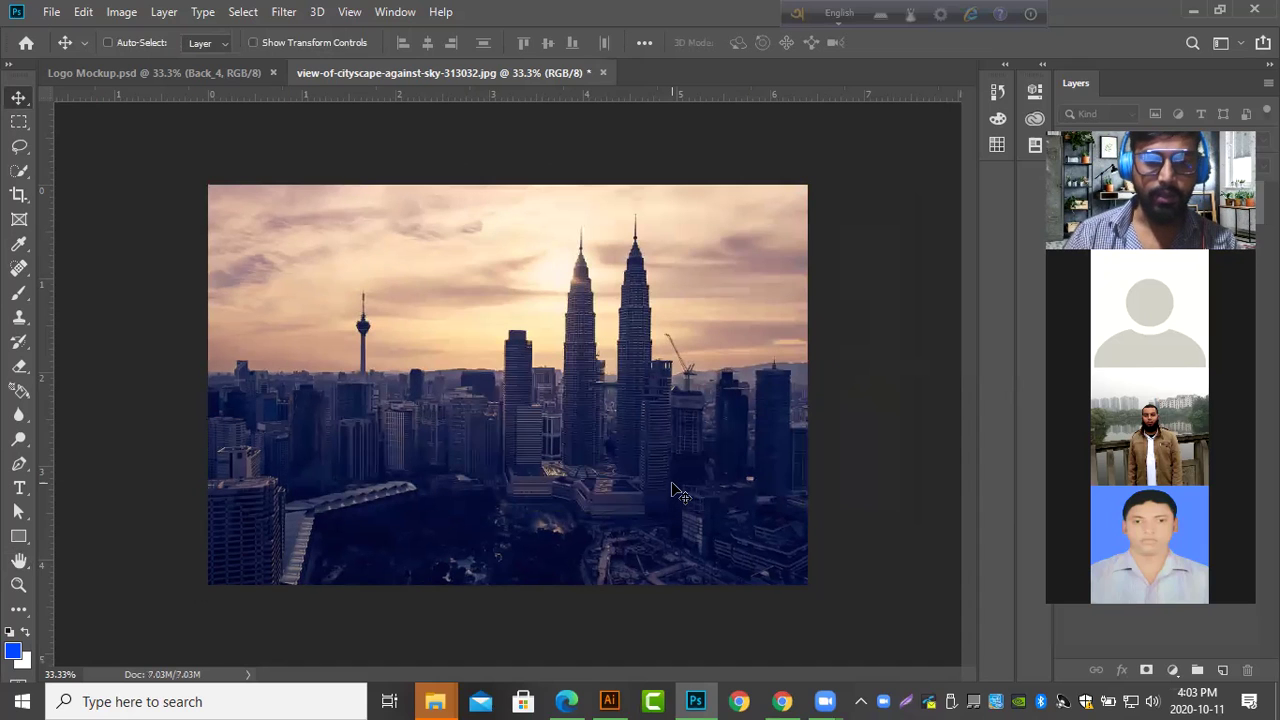
{"action": "key", "text": "ctrl"}
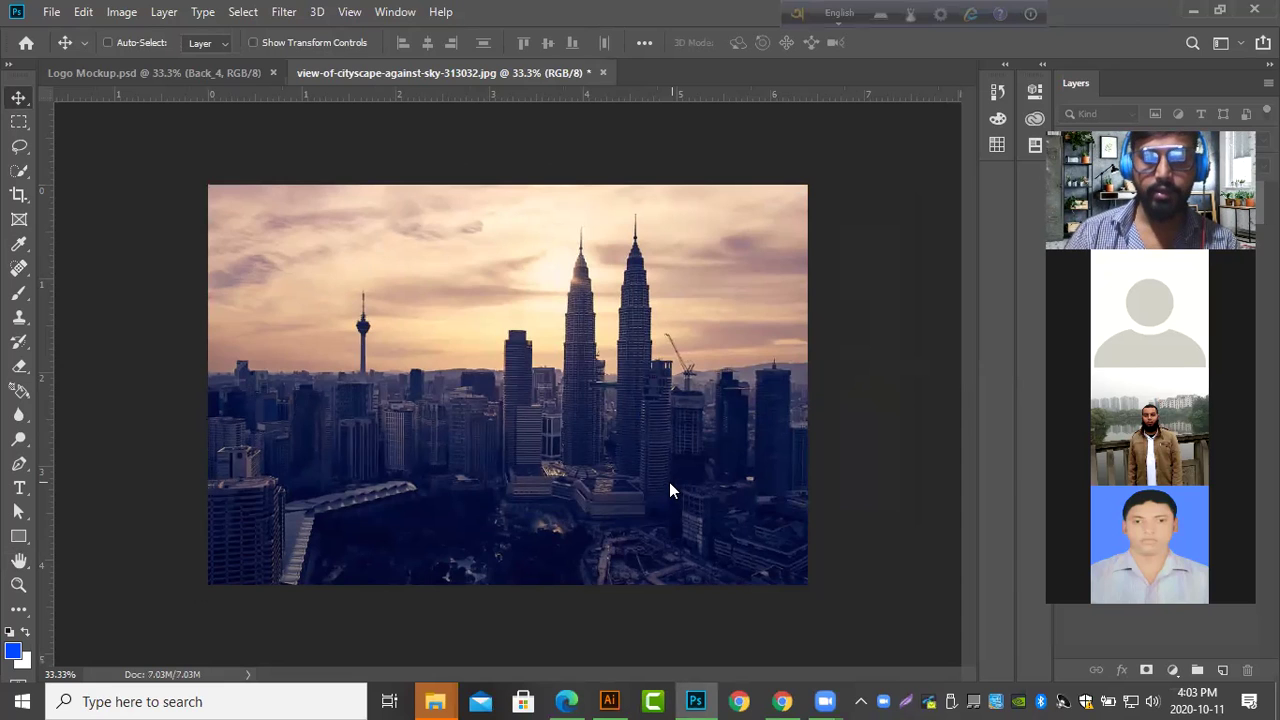
{"action": "key", "text": "ctrl+alt+shift+s"}
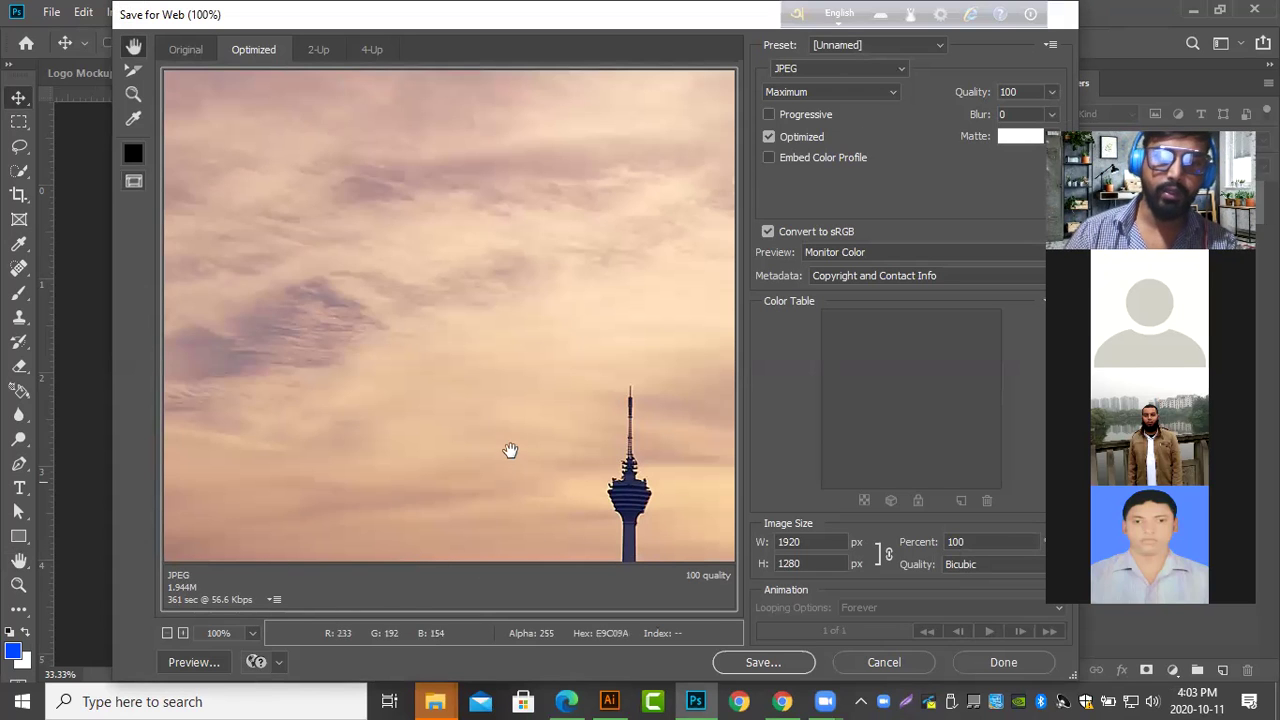
{"action": "left_click_drag", "start_coordinate": [509, 449], "coordinate": [386, 366]}
{"action": "left_click_drag", "start_coordinate": [254, 323], "coordinate": [556, 386]}
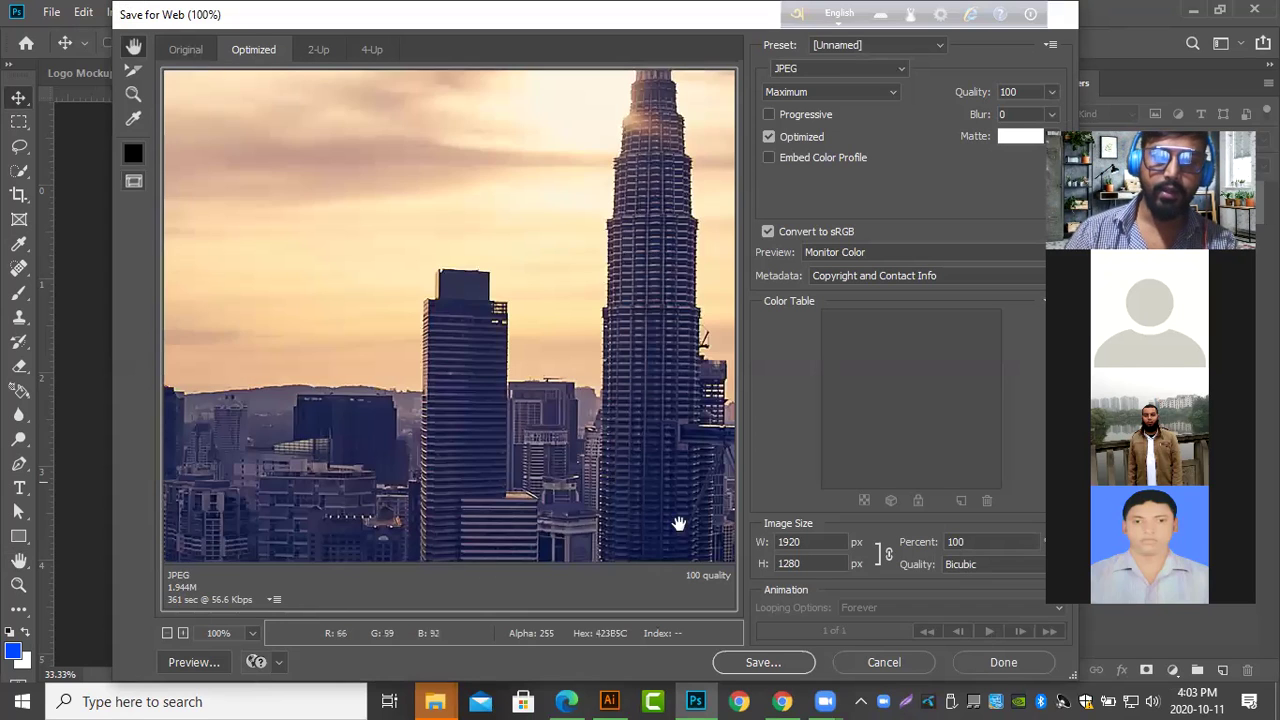
{"action": "left_click", "coordinate": [862, 649]}
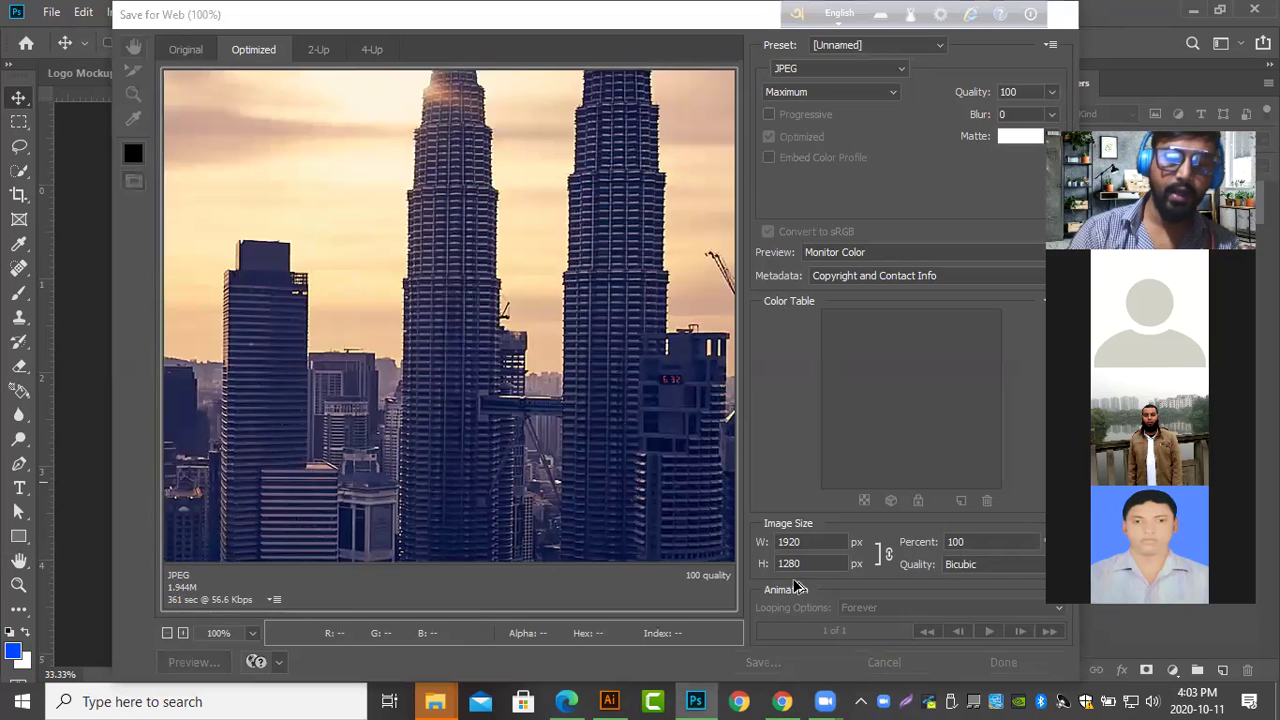
Resize the cityscape image to a width of 1500 pixels with its proportions linked.
{"action": "key", "text": "ctrl+alt+i"}
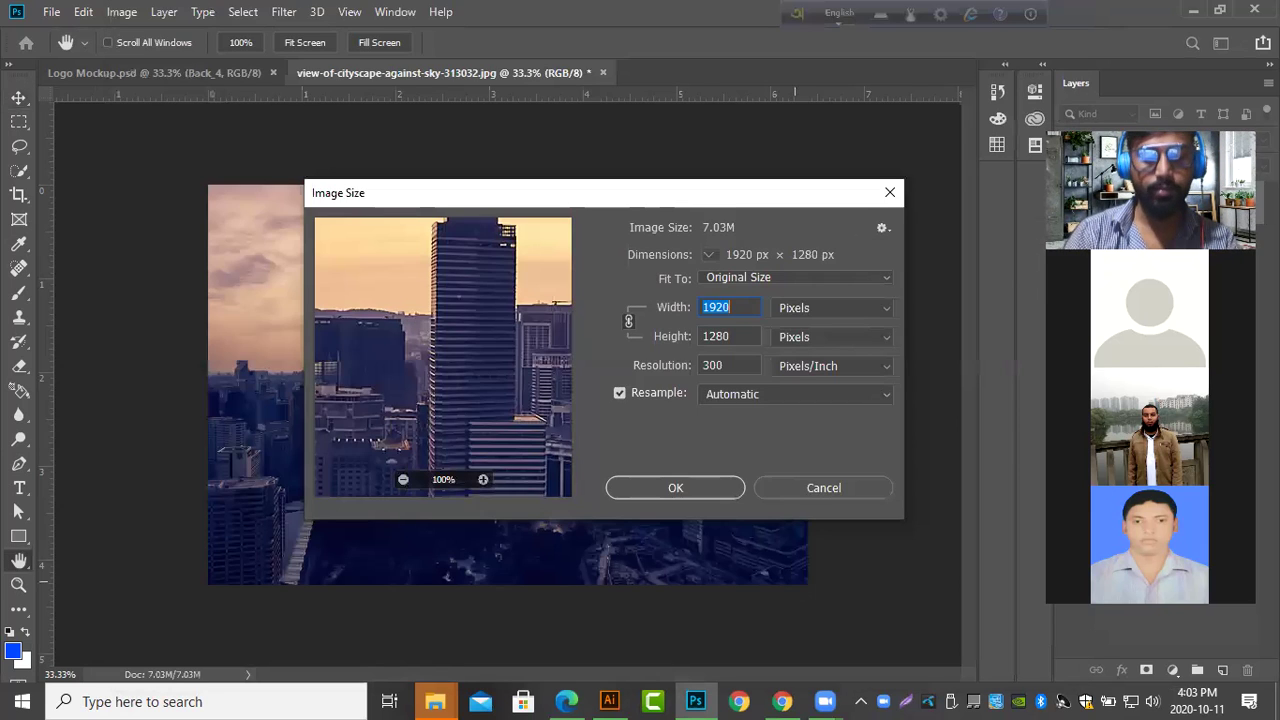
{"action": "type", "text": "1500"}
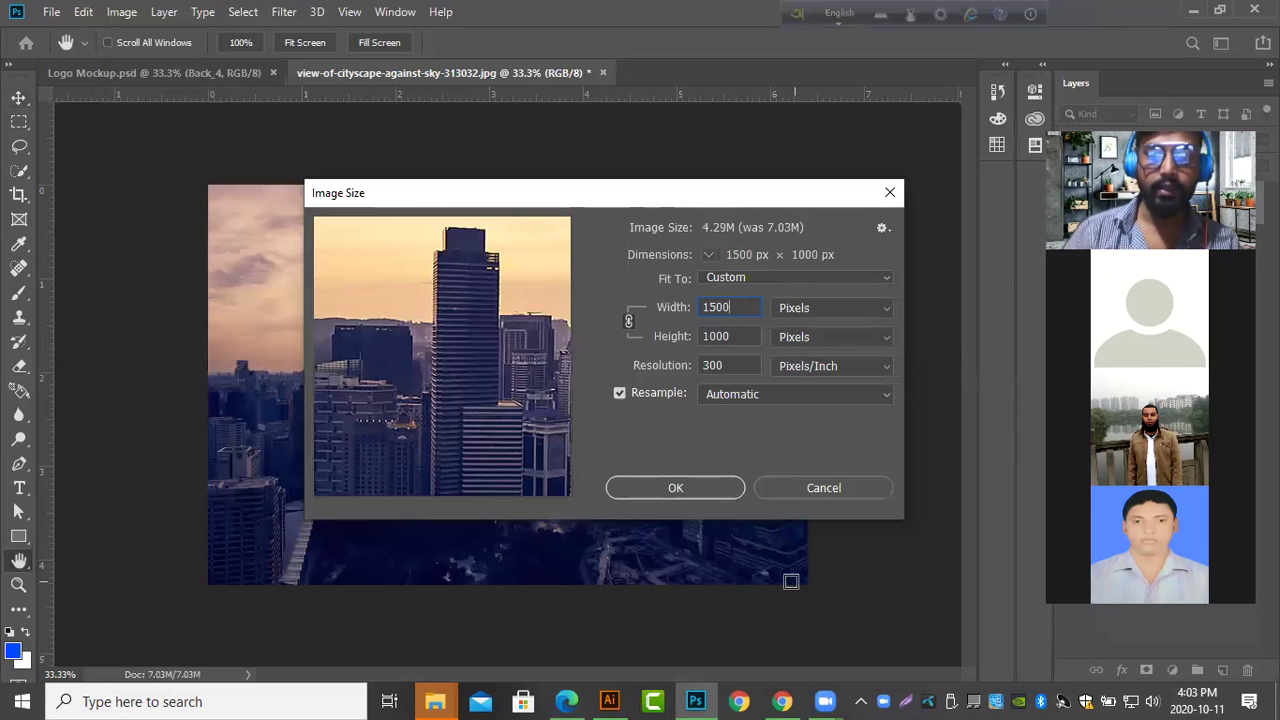
{"action": "left_click", "coordinate": [639, 486]}
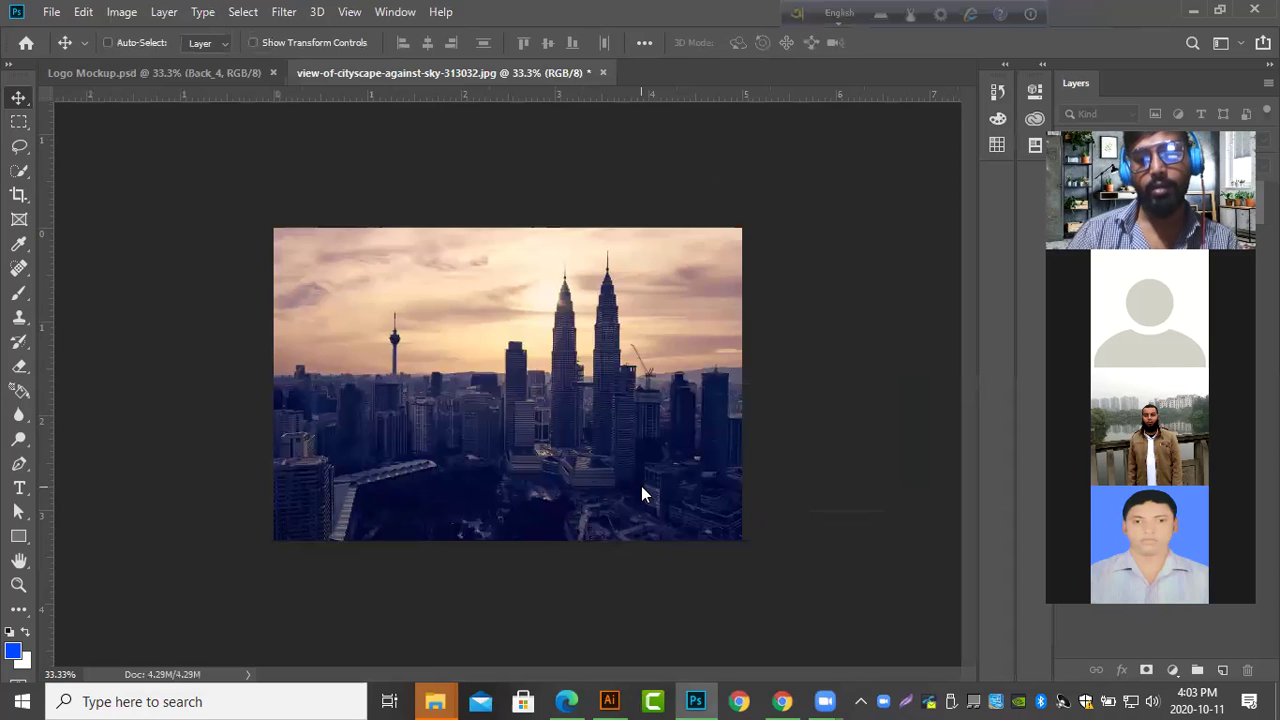
Export the image for web as a maximum-quality JPEG named view-of-cityscape-against-sky-313032-2 in the Corporate folder.
{"action": "key", "text": "ctrl+alt+shift+s"}
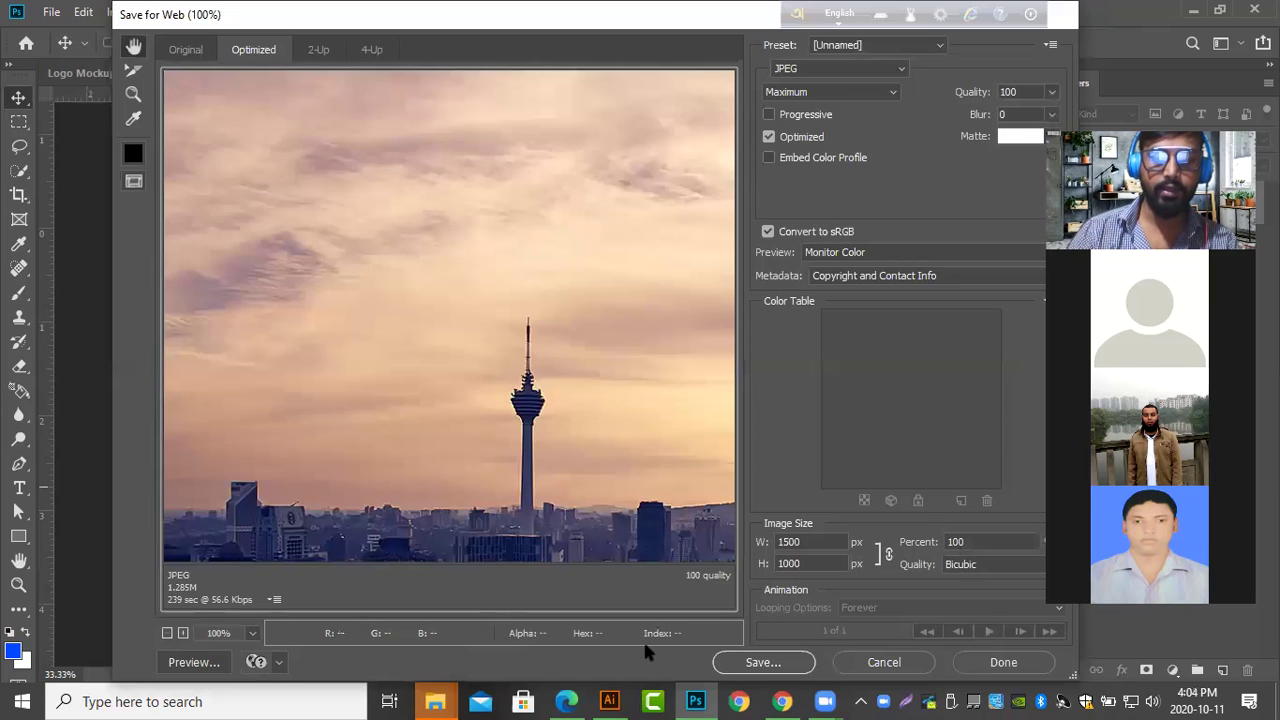
{"action": "key", "text": "Return"}
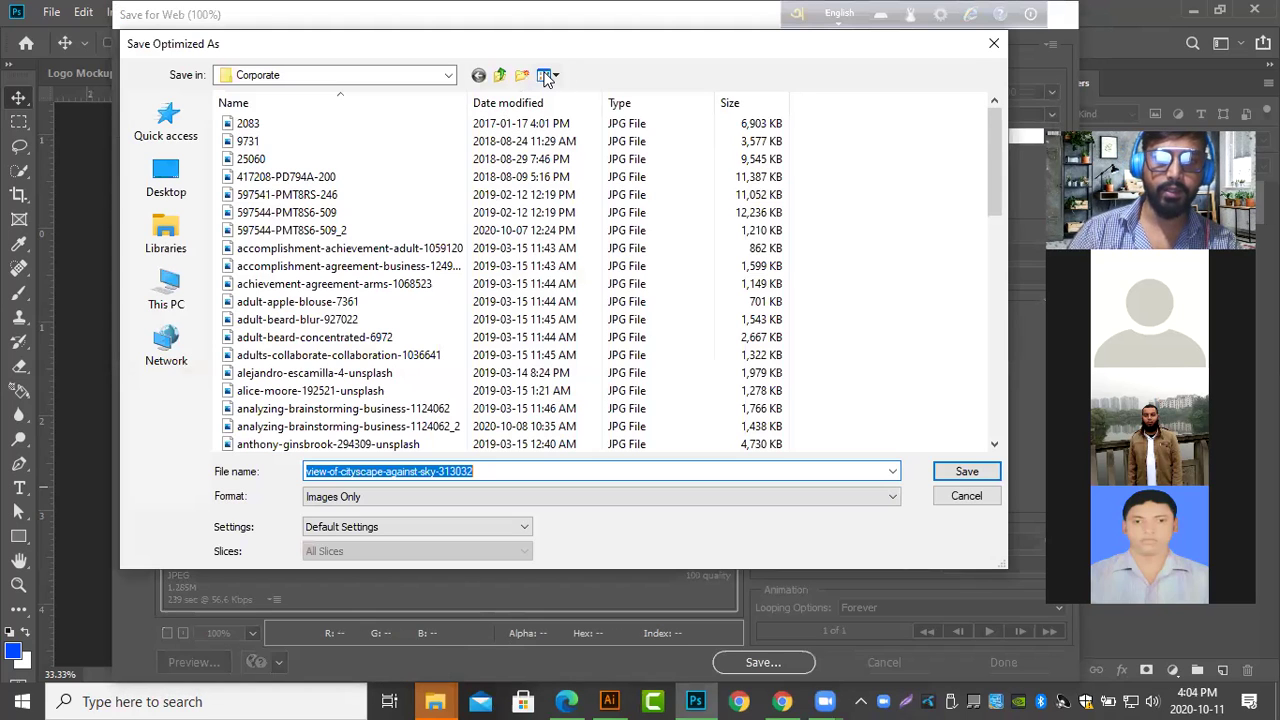
{"action": "left_click", "coordinate": [546, 77]}
{"action": "left_click", "coordinate": [546, 77]}
{"action": "left_click", "coordinate": [547, 76]}
{"action": "left_click", "coordinate": [577, 125]}
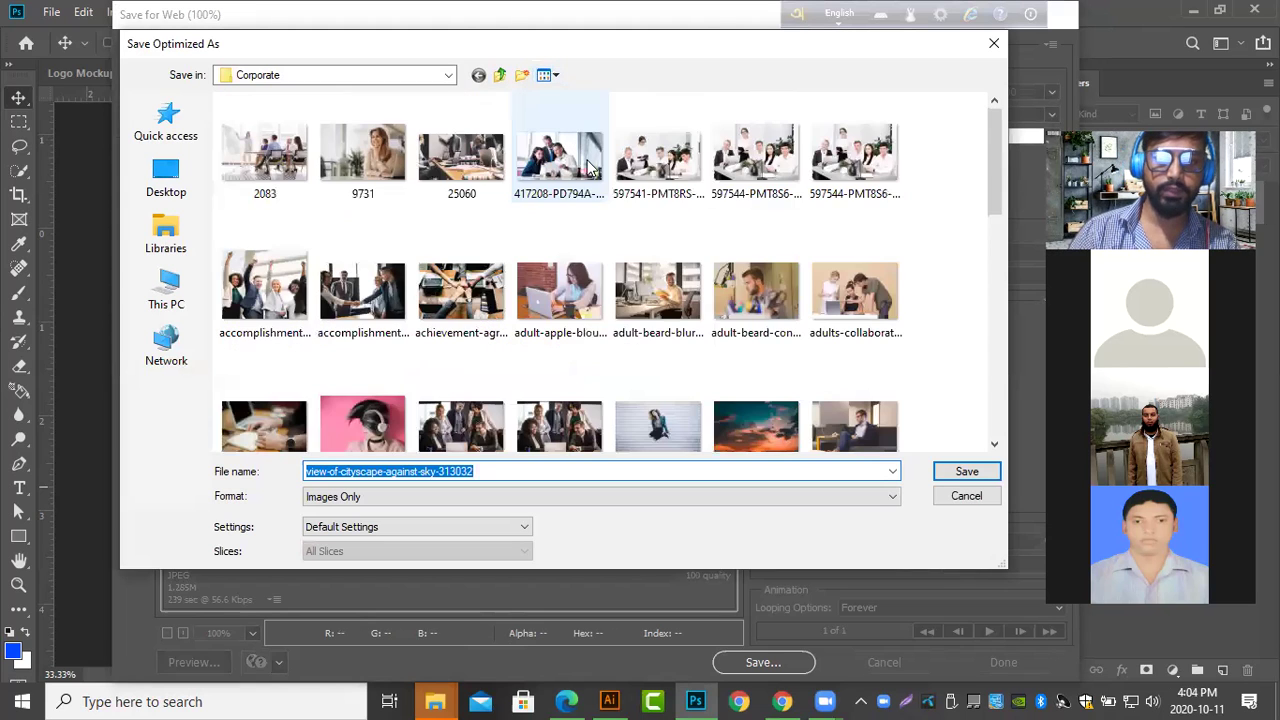
{"action": "scroll", "coordinate": [634, 371], "scroll_direction": "down", "scroll_amount": 5}
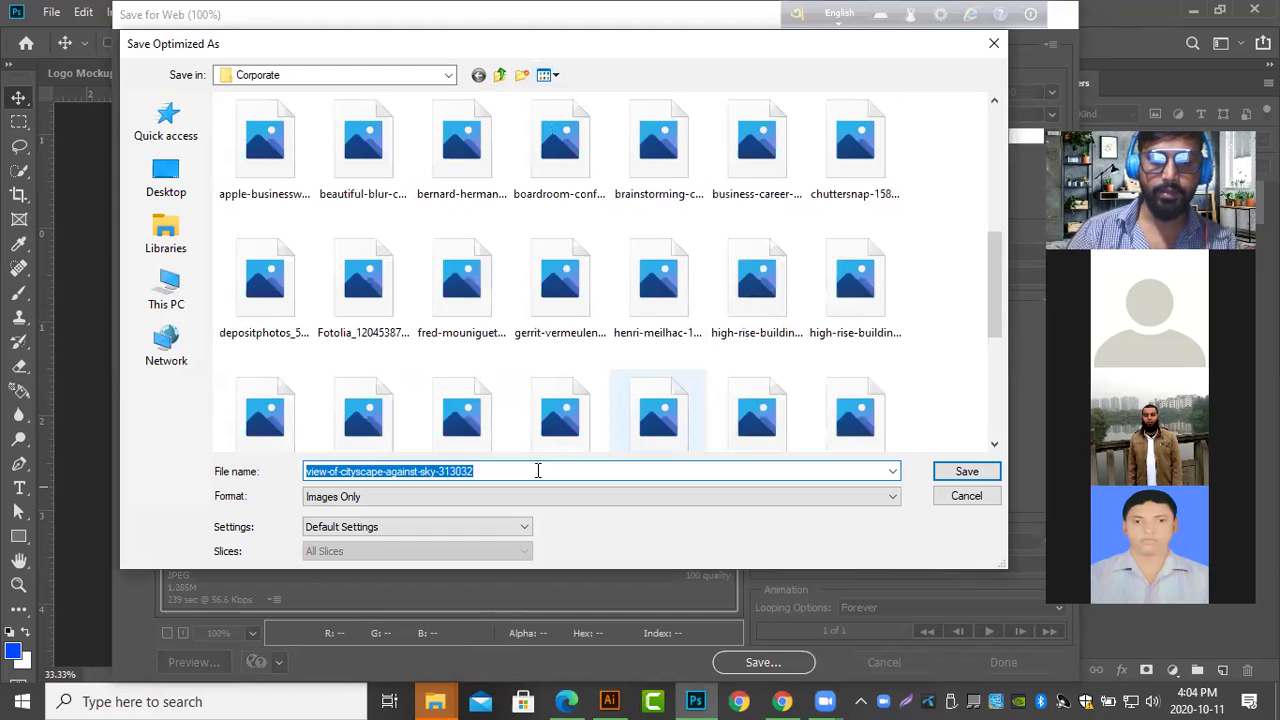
{"action": "left_click", "coordinate": [533, 471]}
{"action": "type", "text": "-2"}
{"action": "left_click", "coordinate": [960, 472]}
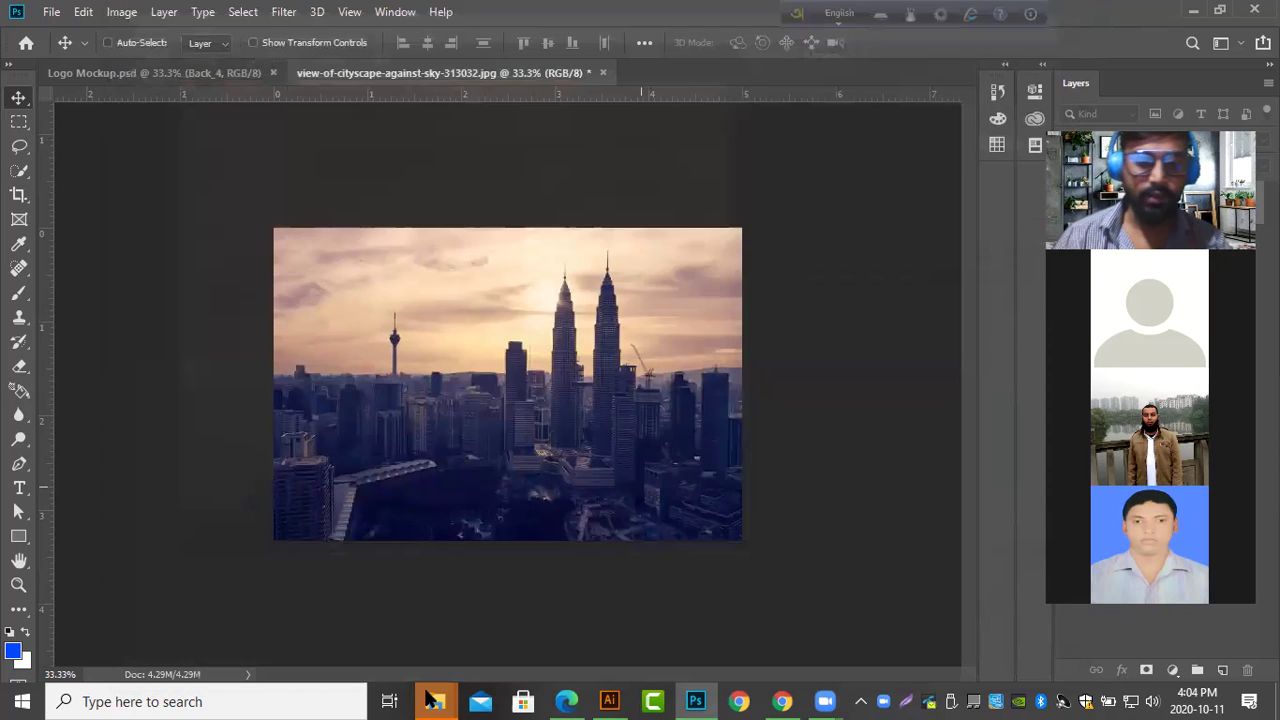
Switch to File Explorer and open the Corporate folder inside "Image for use" on drive G.
{"action": "mouse_move", "coordinate": [432, 700]}
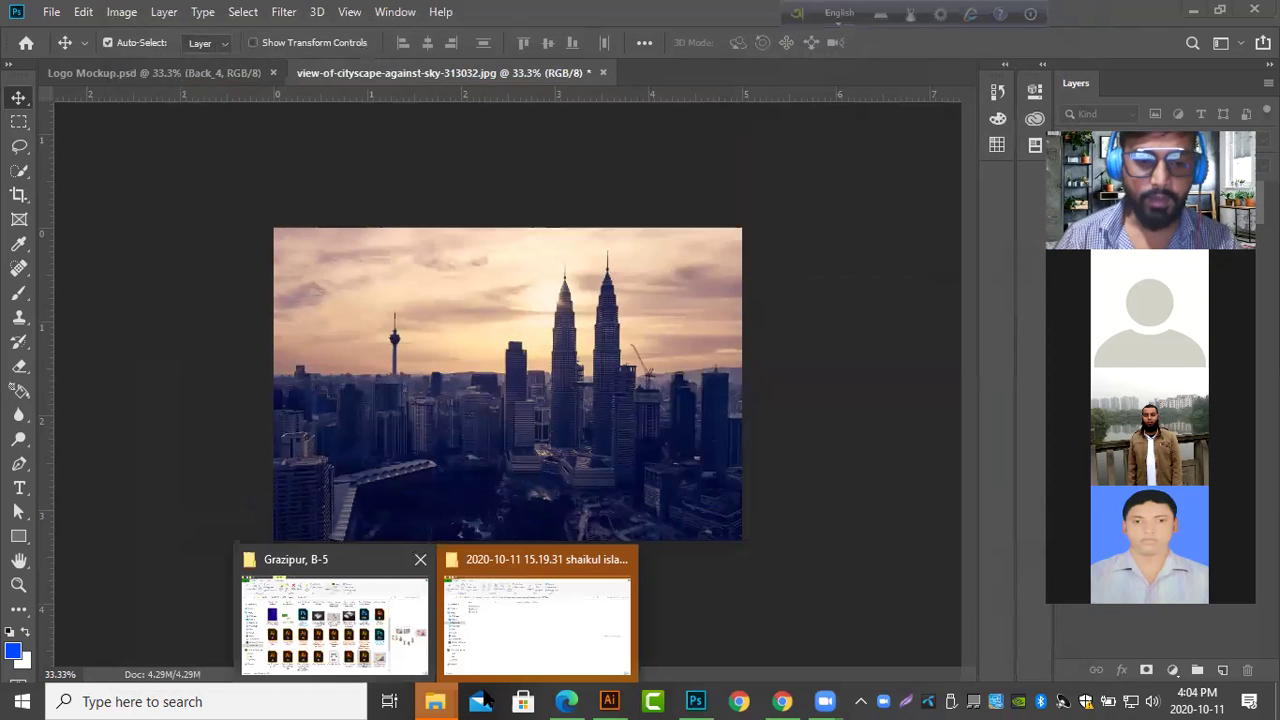
{"action": "left_click", "coordinate": [368, 626]}
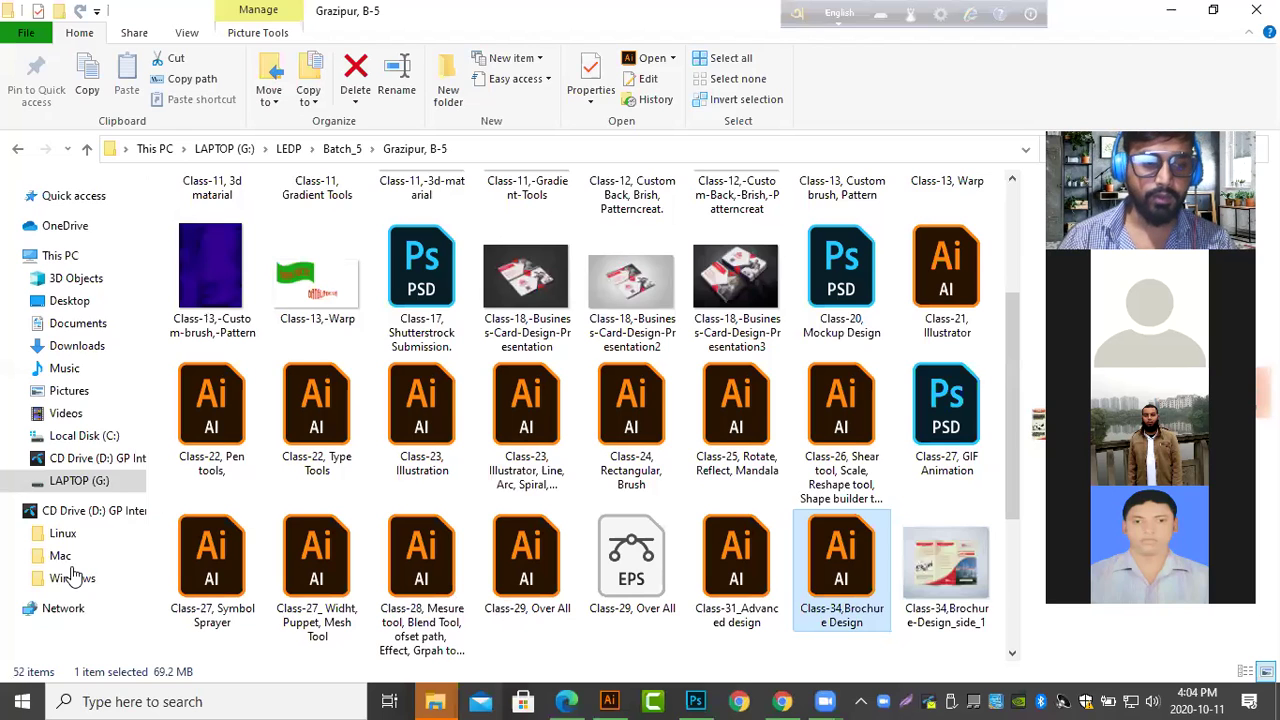
{"action": "left_click", "coordinate": [85, 481]}
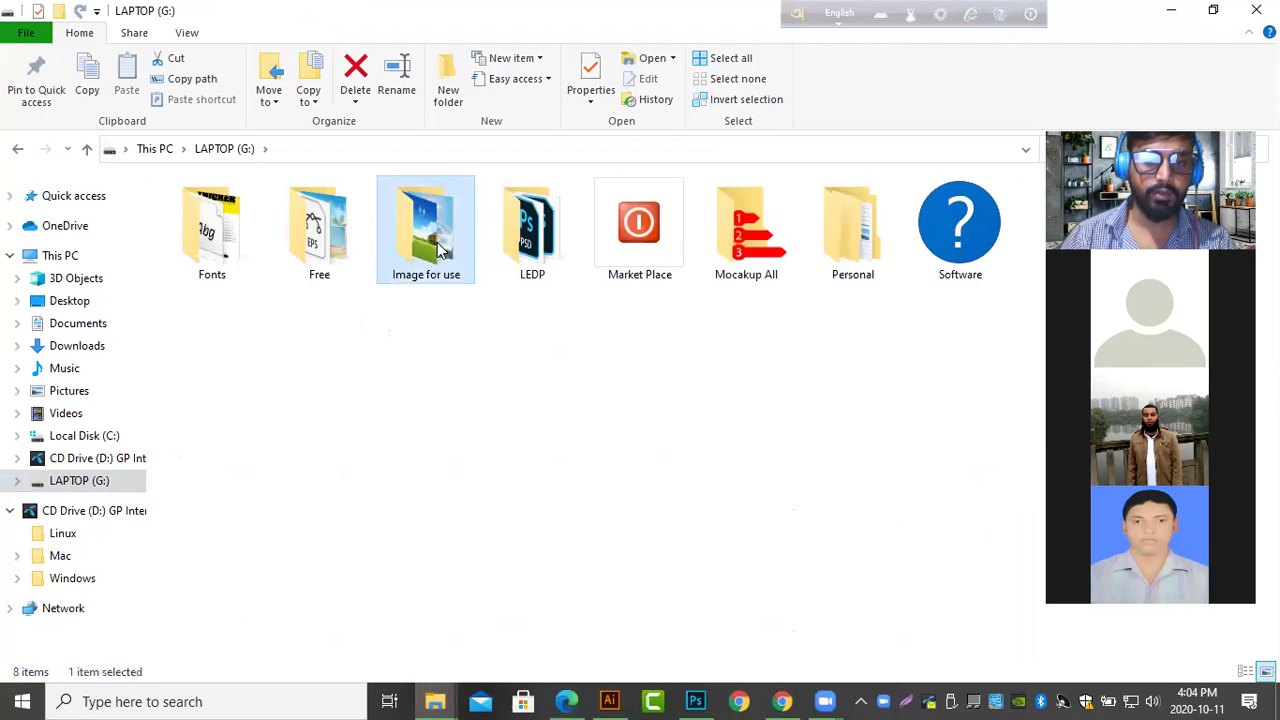
{"action": "double_click", "coordinate": [422, 235]}
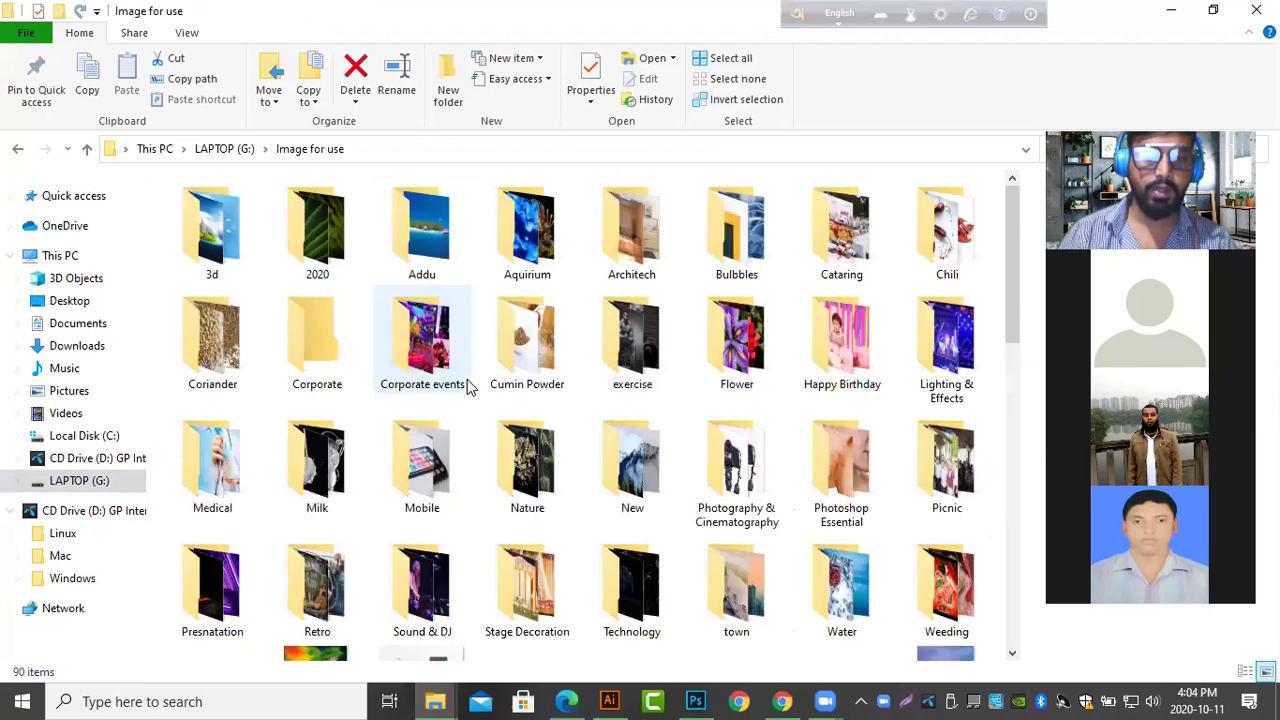
{"action": "left_click", "coordinate": [446, 477]}
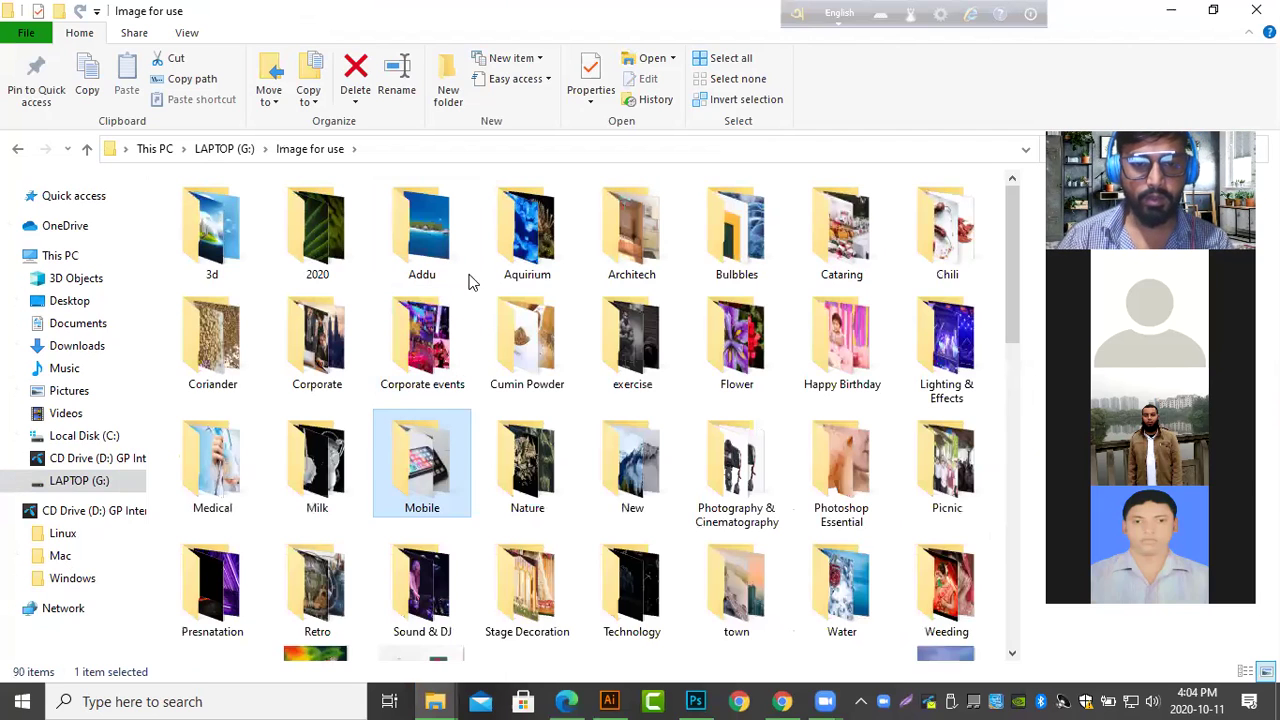
{"action": "key", "text": "m"}
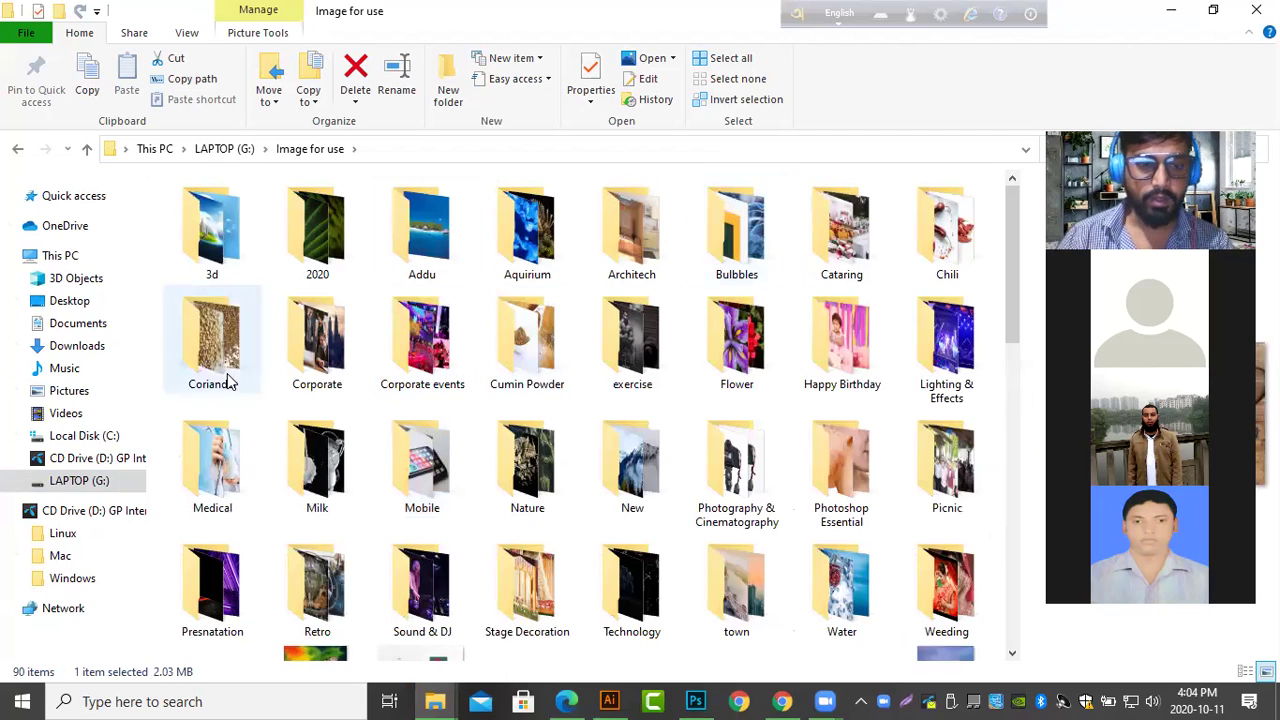
{"action": "double_click", "coordinate": [285, 376]}
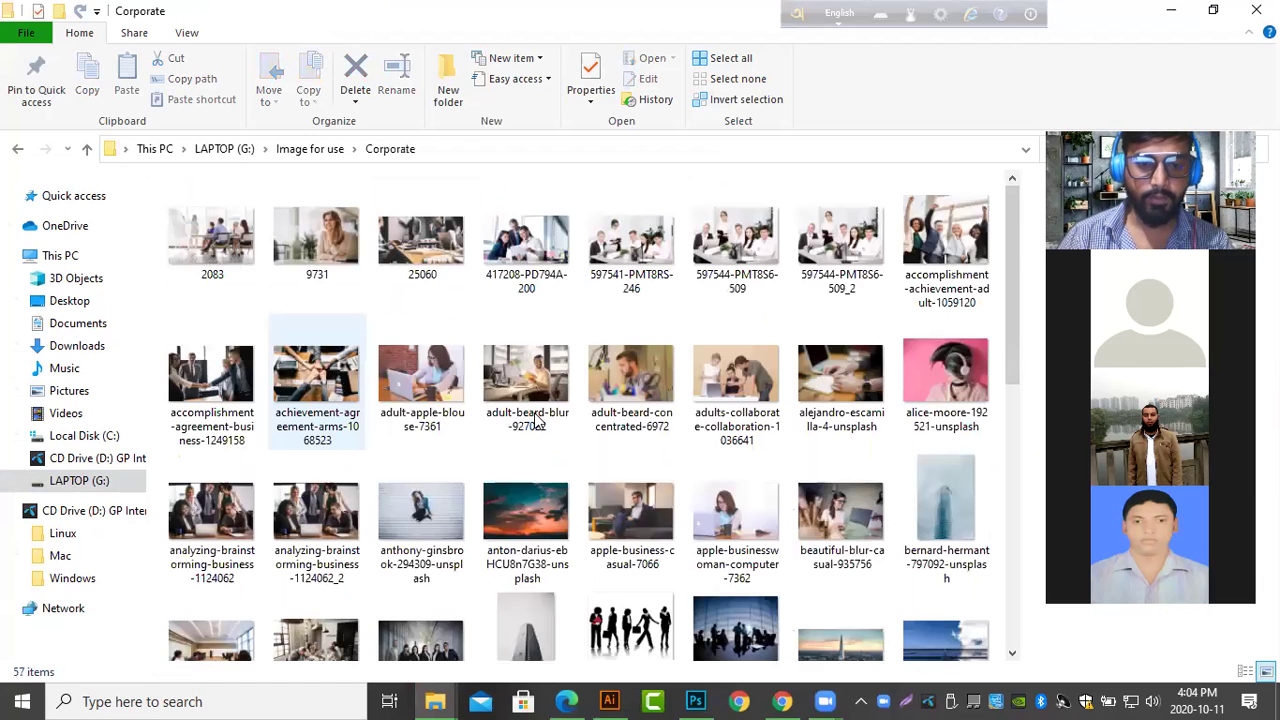
Compare the original and resized cityscape files in the Corporate folder and preview the larry-teo-380867-unsplash photo.
{"action": "scroll", "coordinate": [535, 420], "scroll_direction": "down", "scroll_amount": 5}
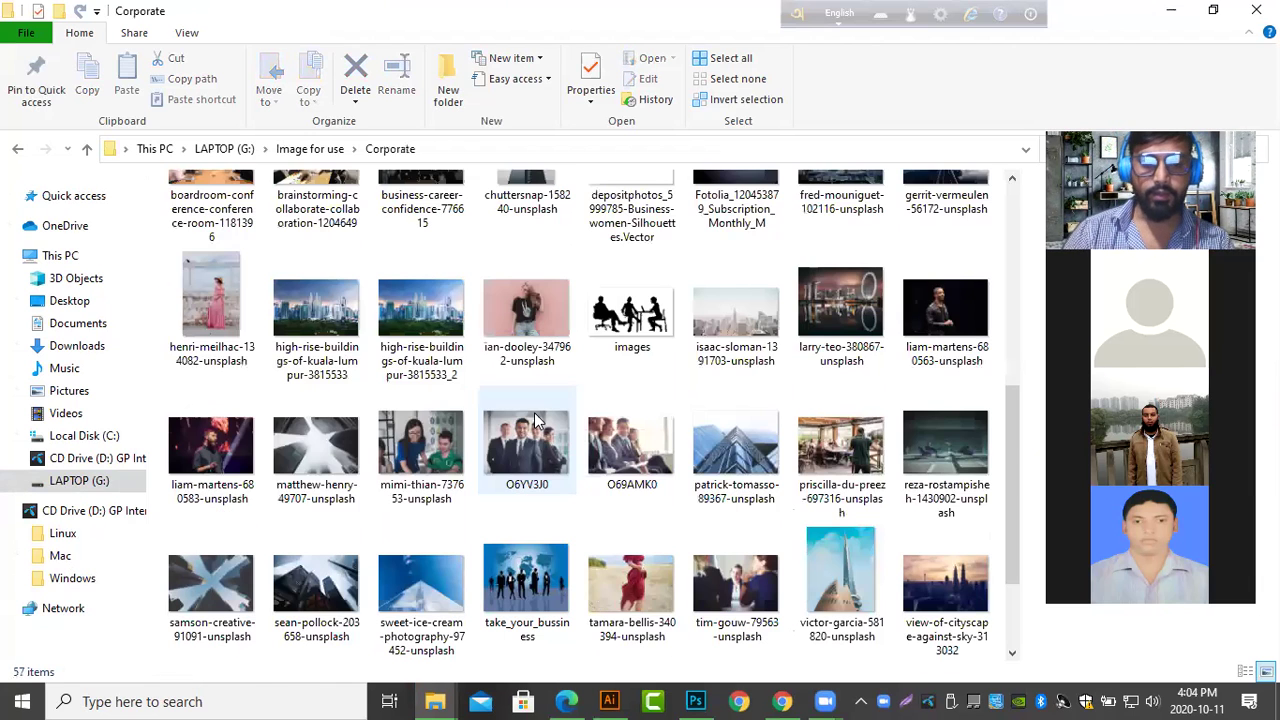
{"action": "scroll", "coordinate": [958, 437], "scroll_direction": "down", "scroll_amount": 2}
{"action": "left_click", "coordinate": [958, 447]}
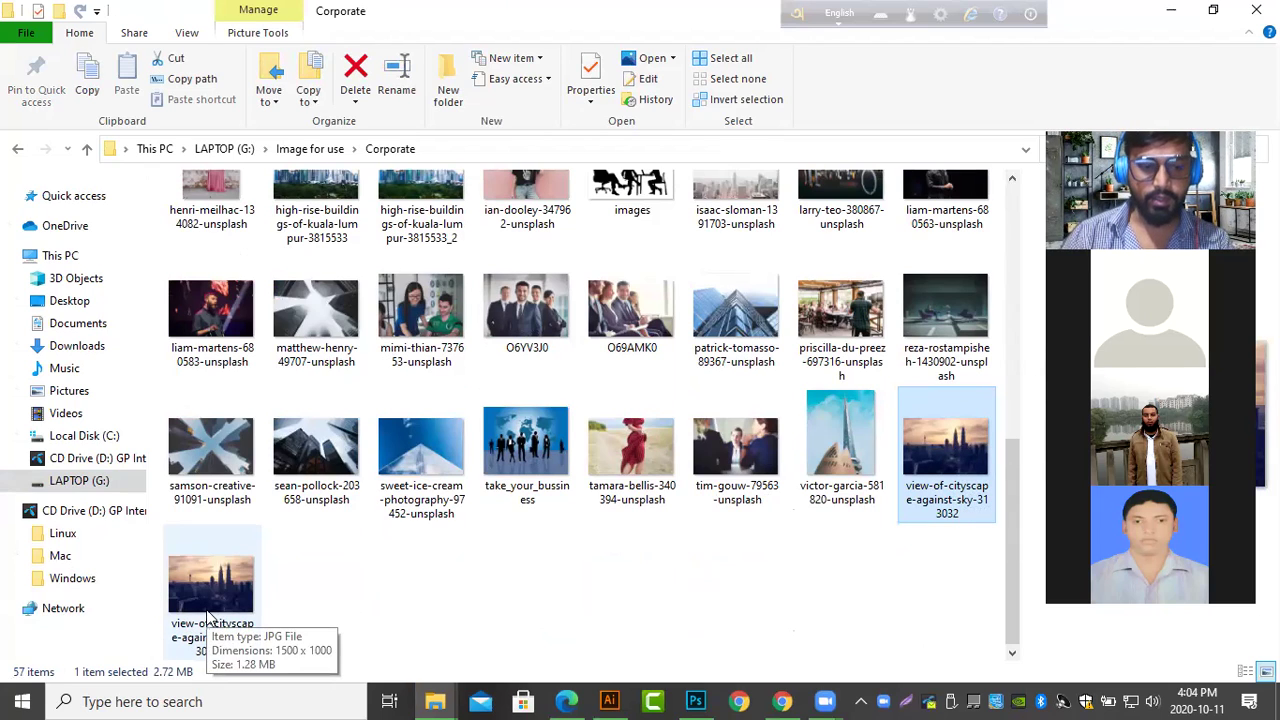
{"action": "left_click", "coordinate": [850, 192]}
{"action": "double_click", "coordinate": [830, 226]}
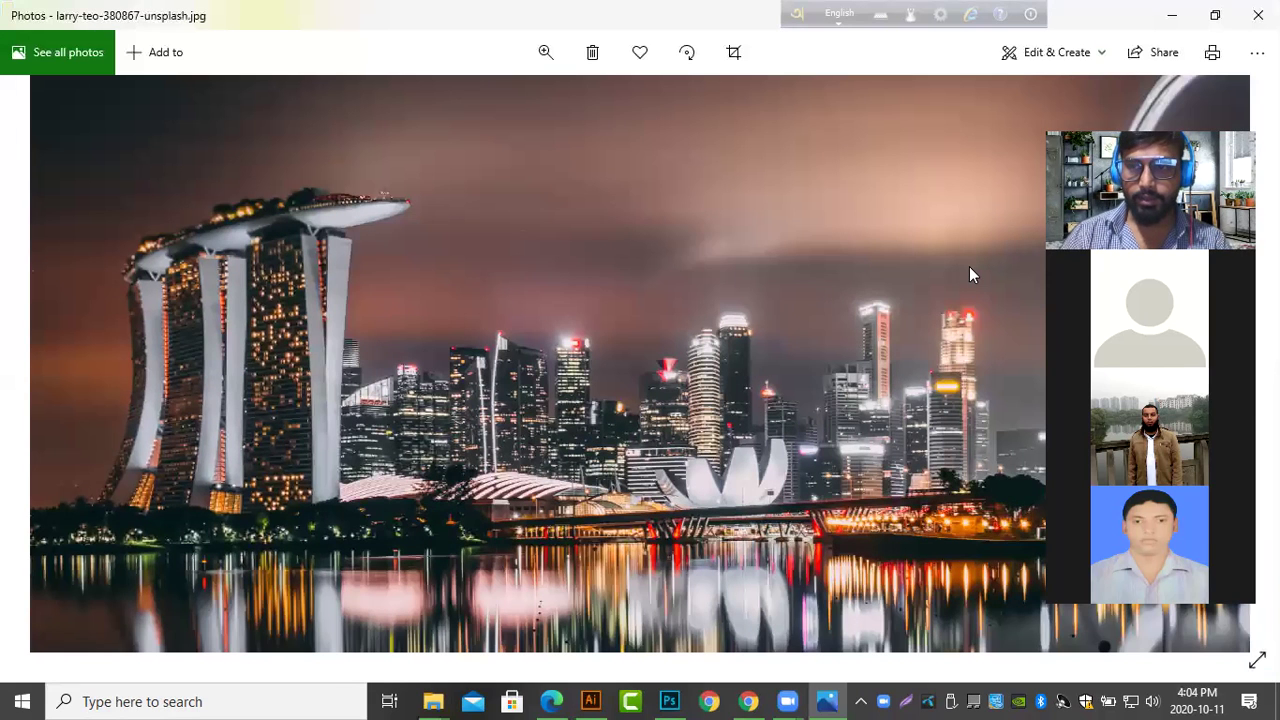
{"action": "left_click", "coordinate": [1258, 15]}
{"action": "scroll", "coordinate": [407, 612], "scroll_direction": "down", "scroll_amount": 1}
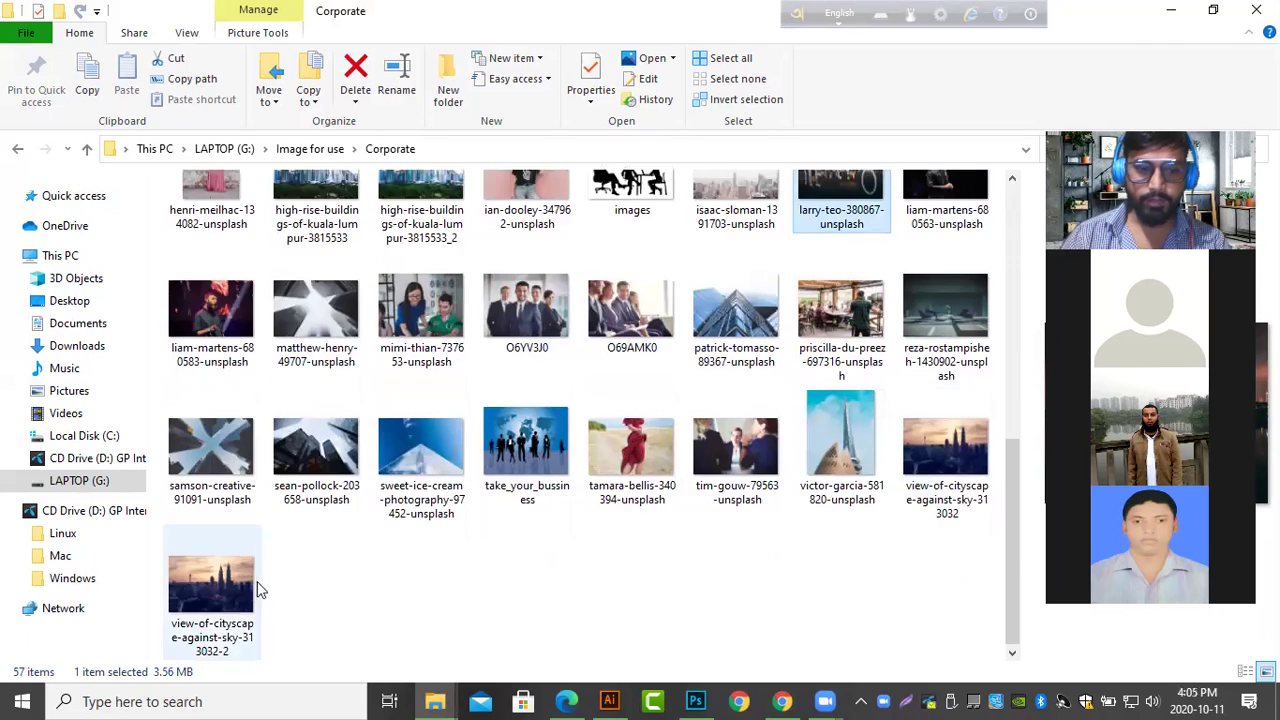
Place view-of-cityscape-against-sky-313032-2 from the Corporate folder into the Class-36_Brochure Design document in Illustrator.
{"action": "left_click", "coordinate": [244, 580]}
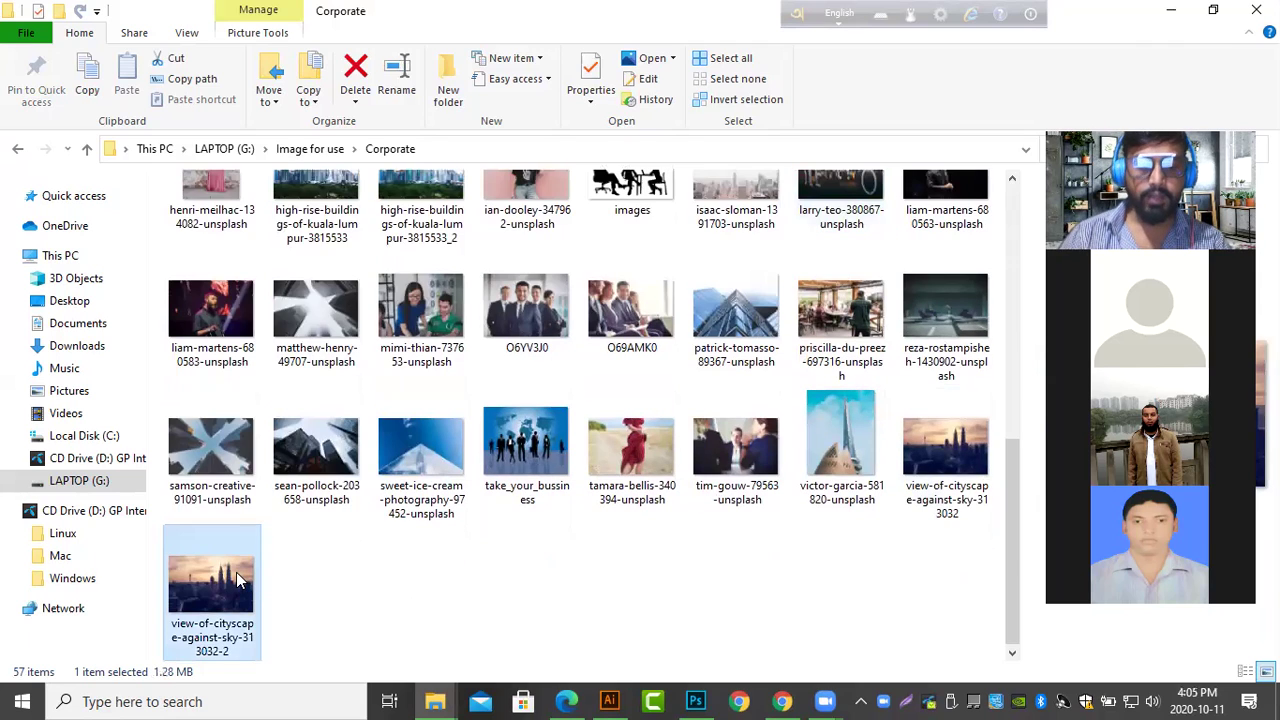
{"action": "left_click_drag", "start_coordinate": [221, 572], "coordinate": [614, 699]}
{"action": "left_click_drag", "start_coordinate": [583, 395], "coordinate": [581, 393]}
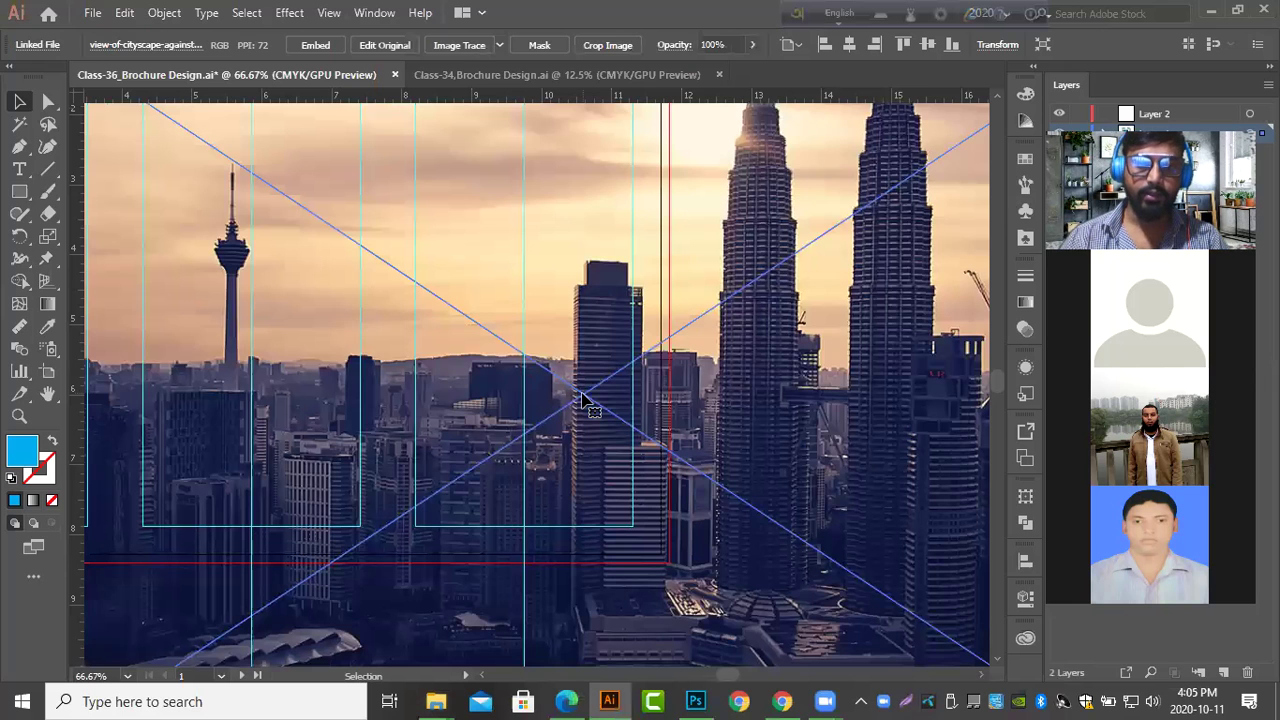
Delete the placed cityscape image from the brochure artboards.
{"action": "scroll", "coordinate": [585, 397], "scroll_direction": "down", "scroll_amount": 4}
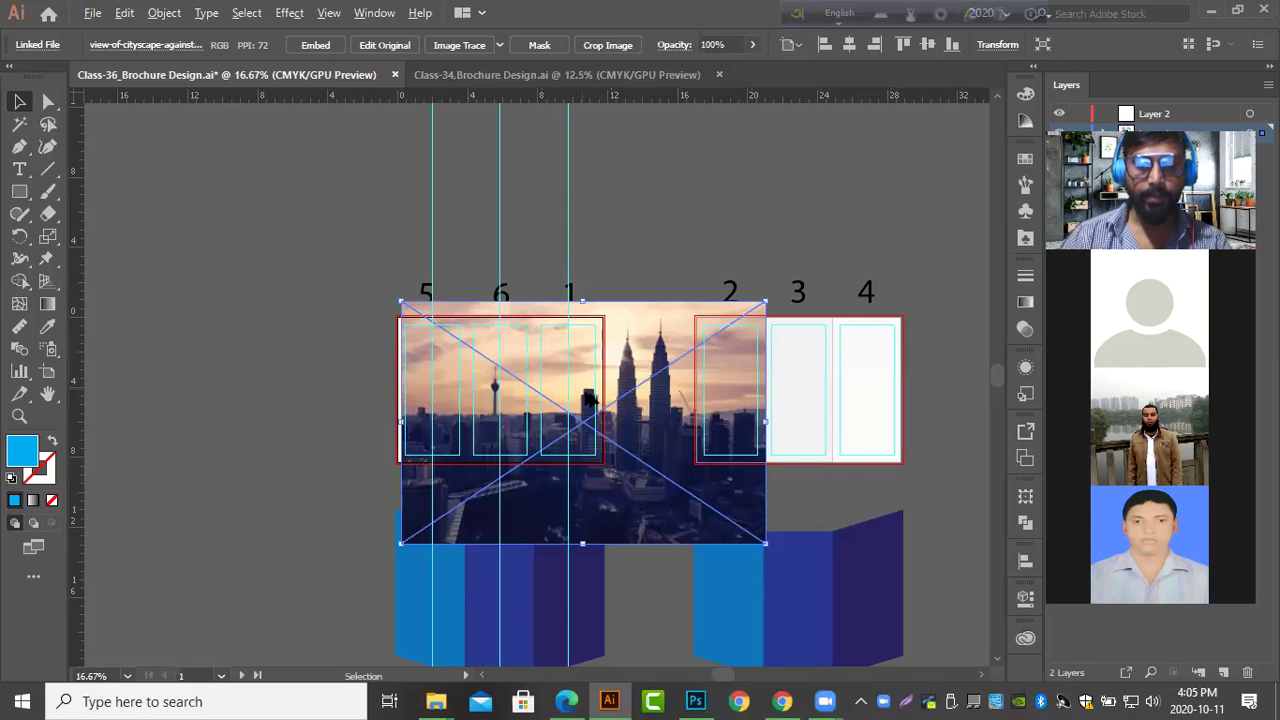
{"action": "scroll", "coordinate": [590, 402], "scroll_direction": "up", "scroll_amount": 1}
{"action": "key", "text": "Delete"}
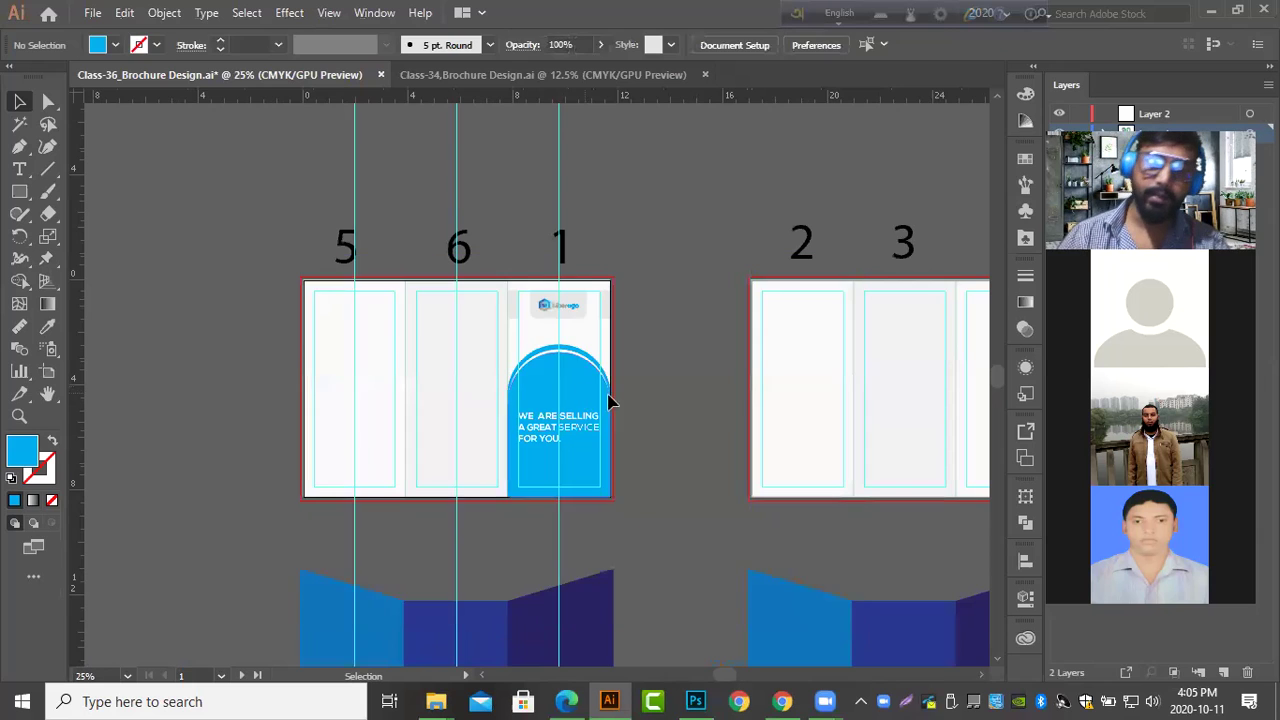
{"action": "scroll", "coordinate": [606, 400], "scroll_direction": "up", "scroll_amount": 2}
{"action": "left_click", "coordinate": [87, 14]}
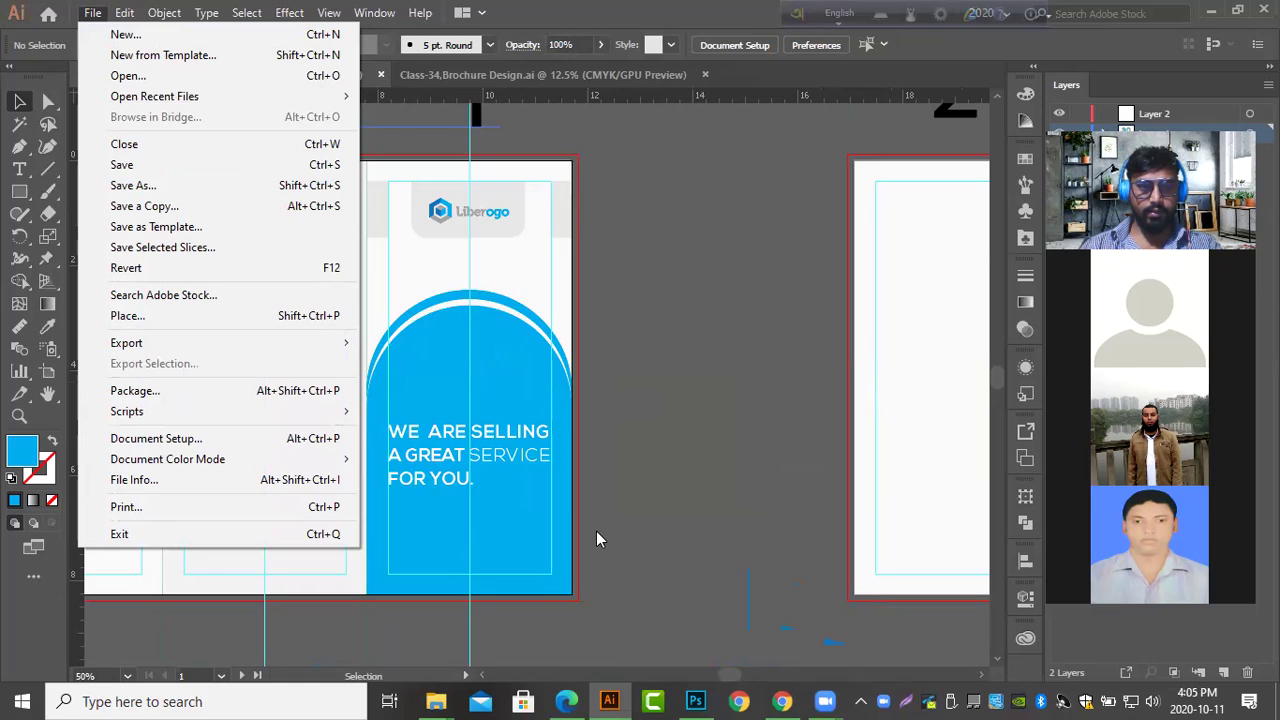
{"action": "key", "text": "super+shift+s"}
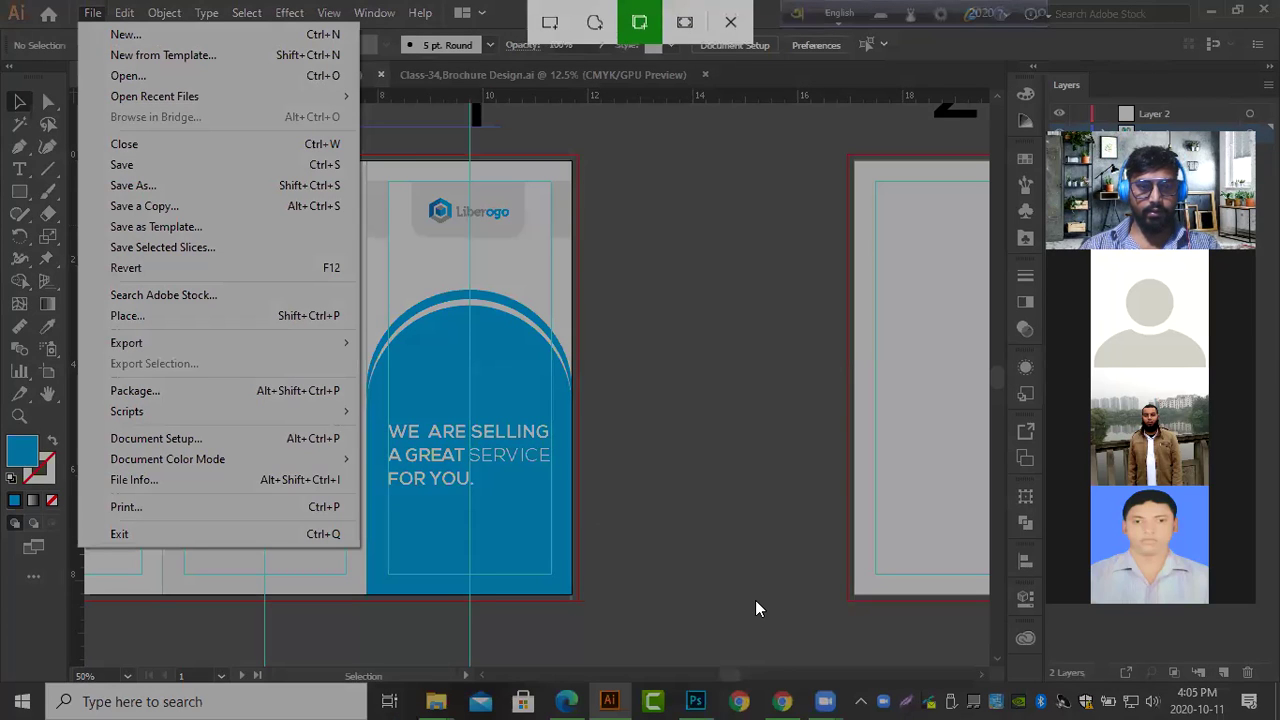
{"action": "key", "text": "Escape"}
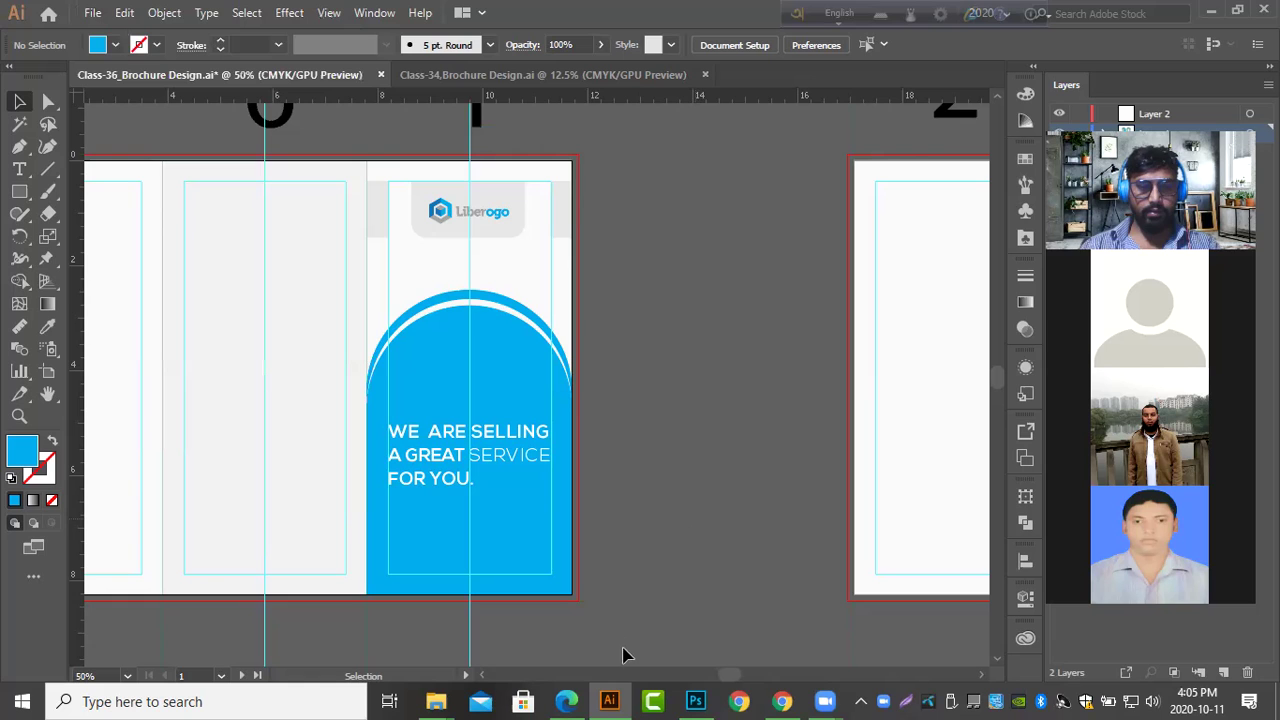
{"action": "left_click", "coordinate": [164, 12]}
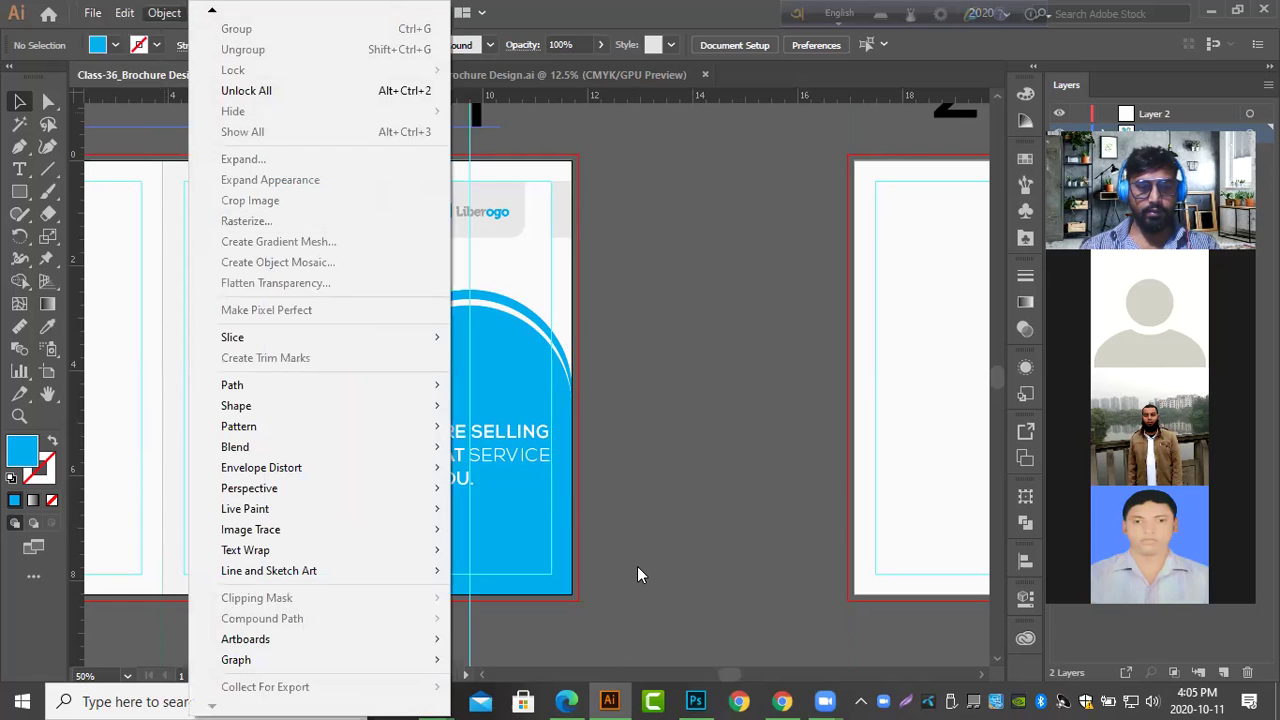
{"action": "key", "text": "super+shift+s"}
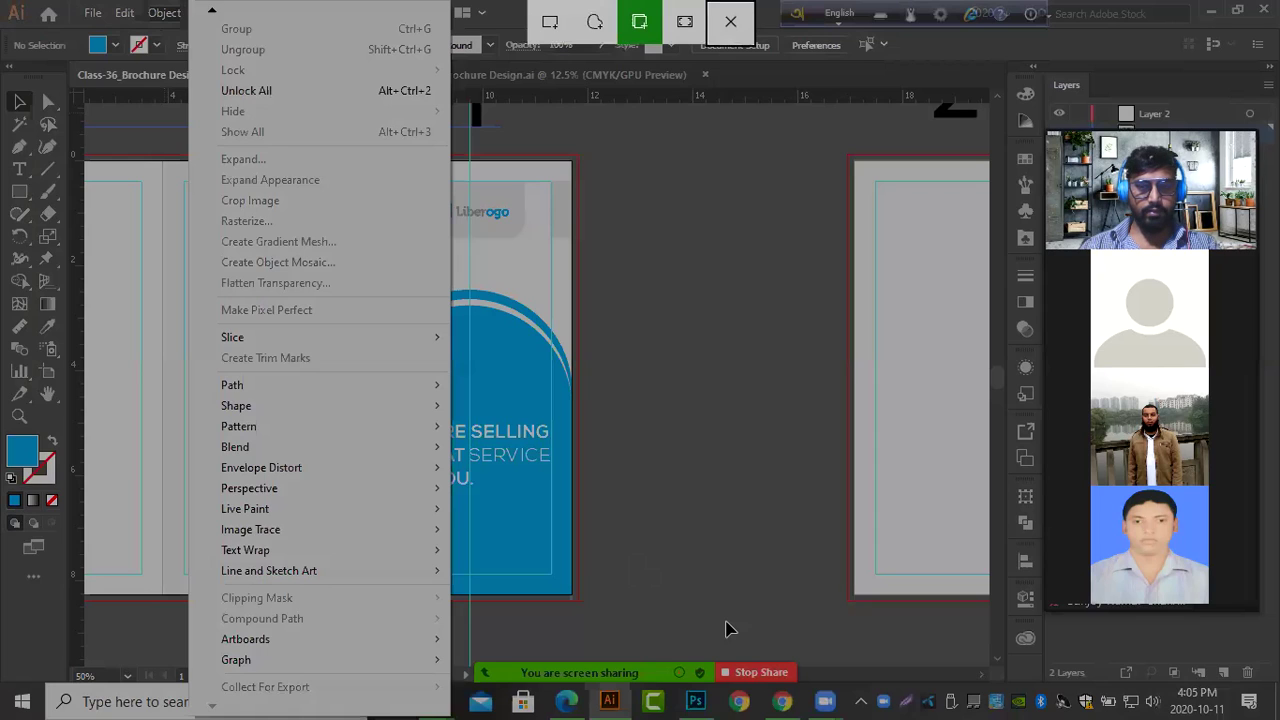
{"action": "key", "text": "Escape"}
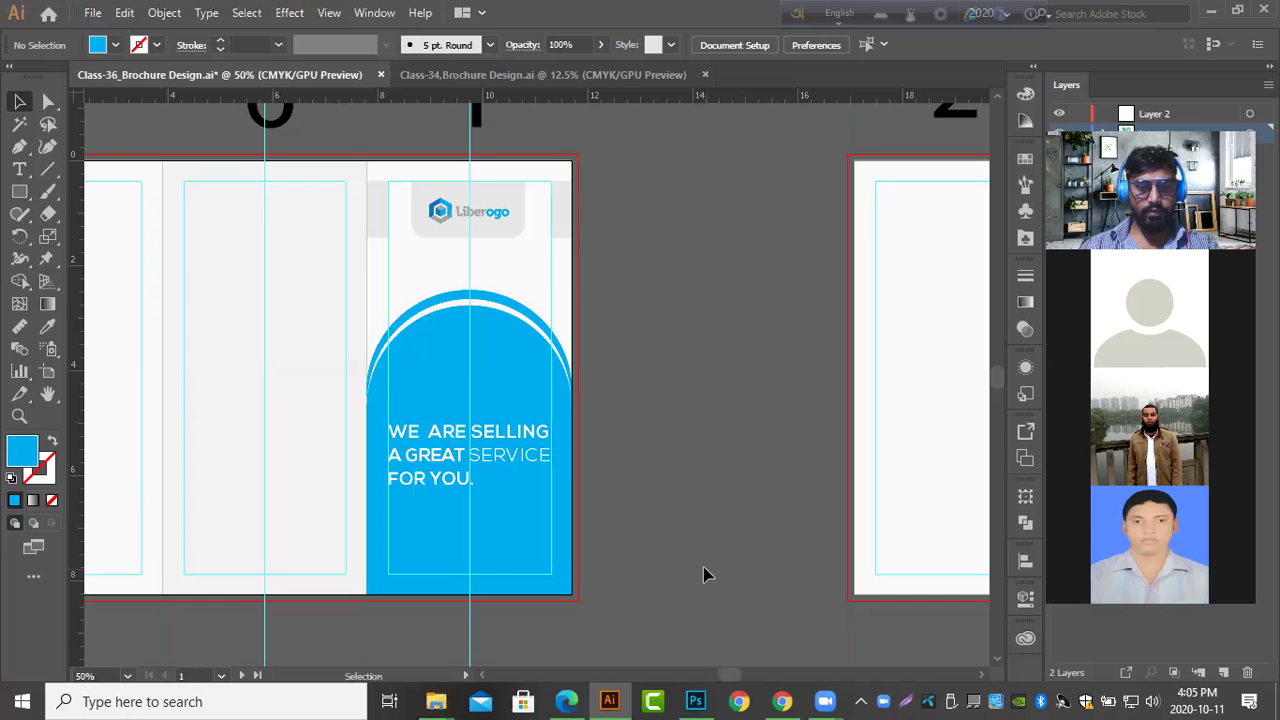
{"action": "key", "text": "super+shift+s"}
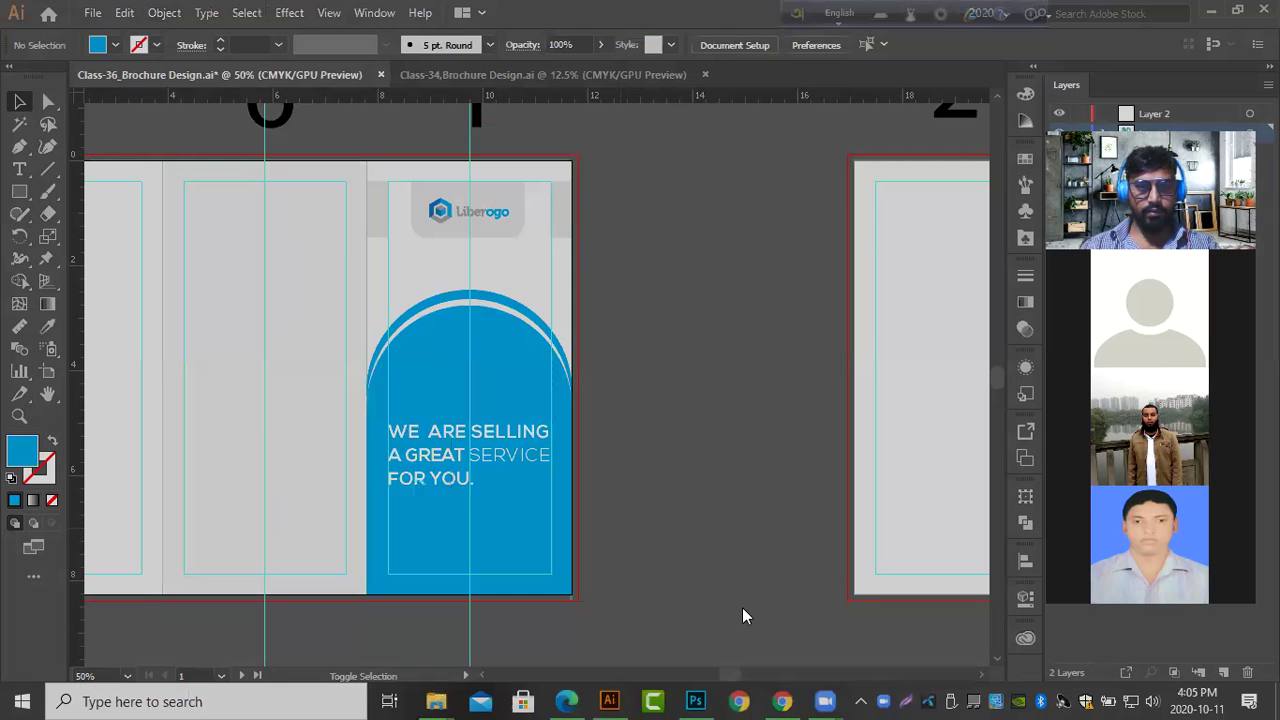
{"action": "key", "text": "Escape"}
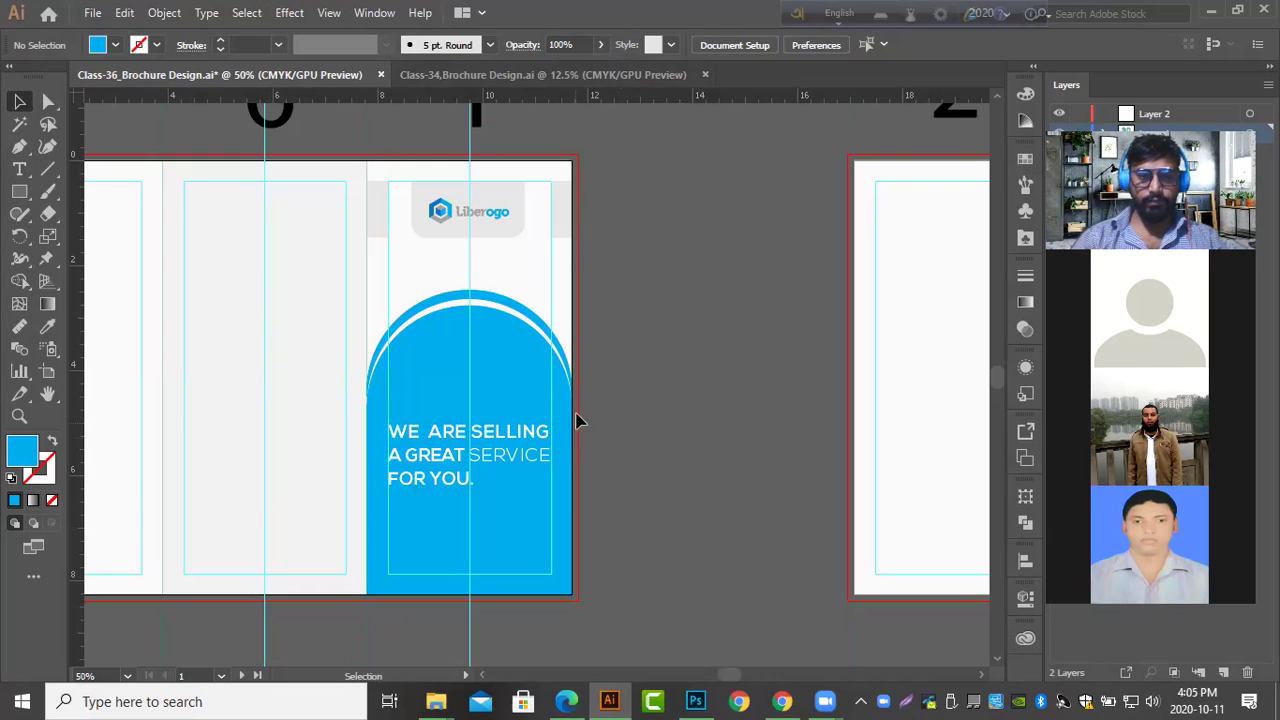
{"action": "scroll", "coordinate": [637, 485], "scroll_direction": "down", "scroll_amount": 3}
{"action": "scroll", "coordinate": [640, 485], "scroll_direction": "down", "scroll_amount": 2}
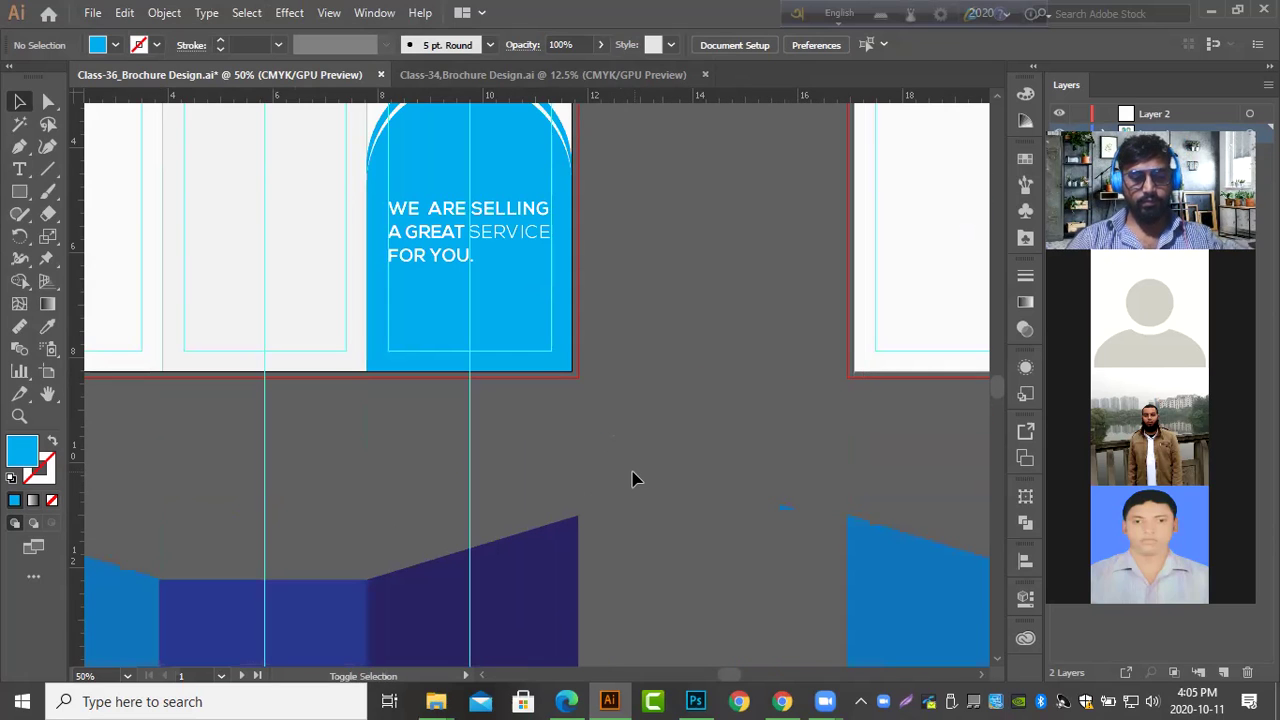
{"action": "key", "text": "super+shift+s"}
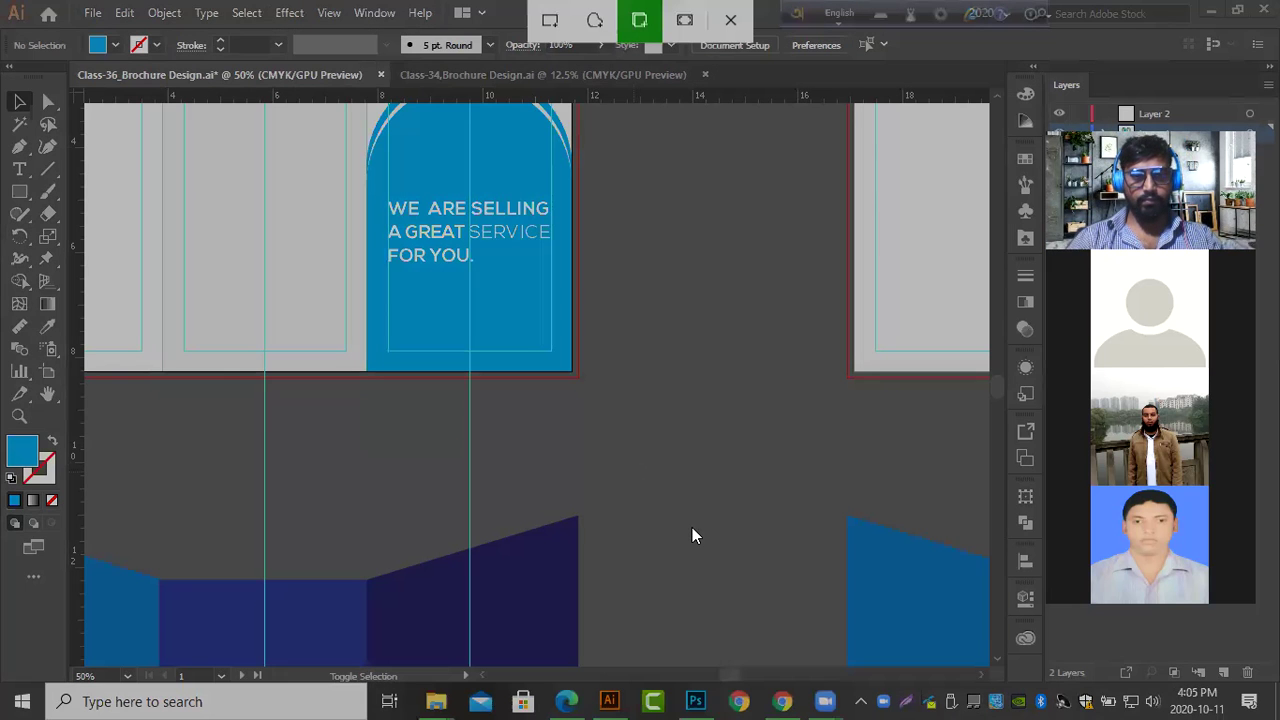
{"action": "left_click", "coordinate": [688, 522]}
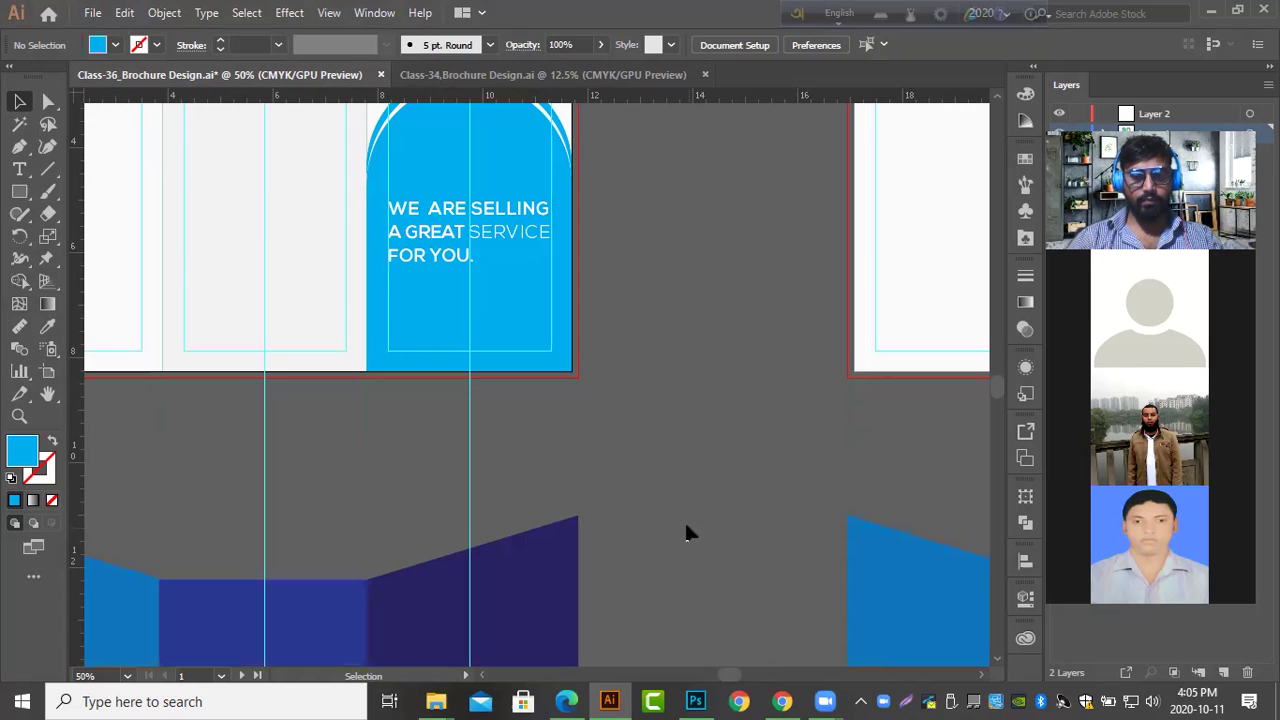
{"action": "scroll", "coordinate": [686, 528], "scroll_direction": "up", "scroll_amount": 2}
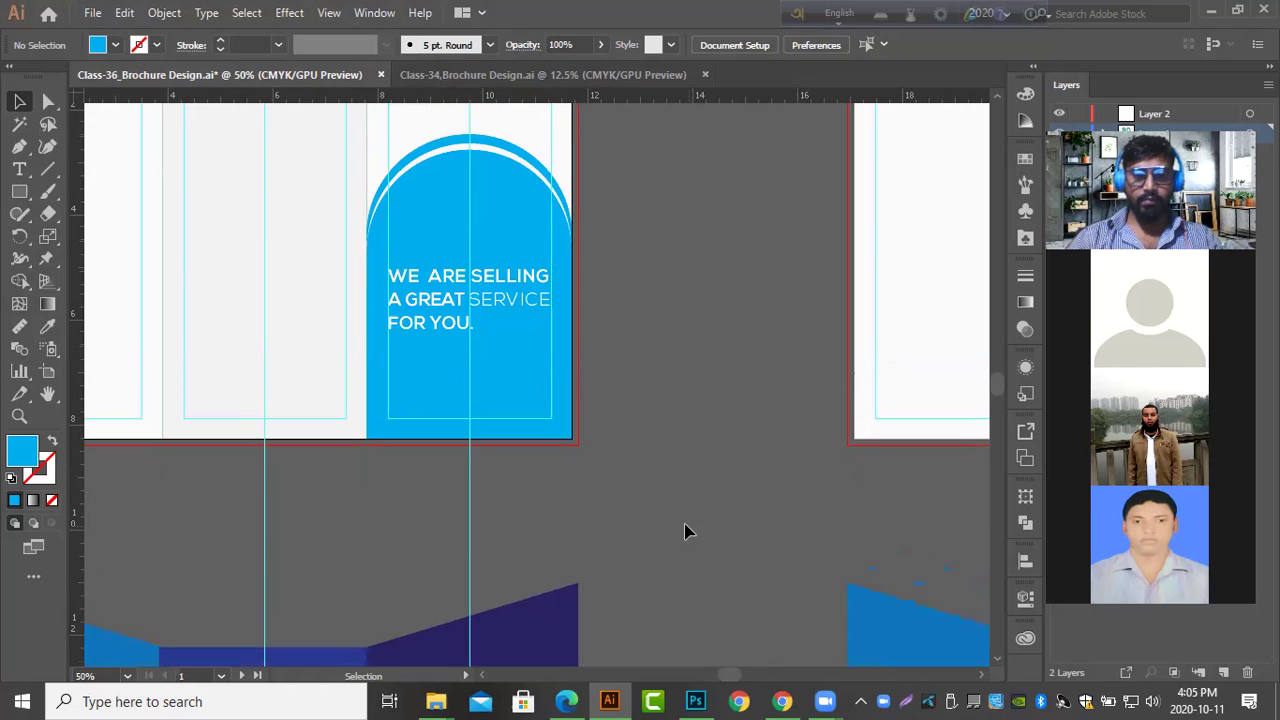
Start placing an image and open the Corporate folder inside "Image for use" on drive G.
{"action": "left_click", "coordinate": [93, 12]}
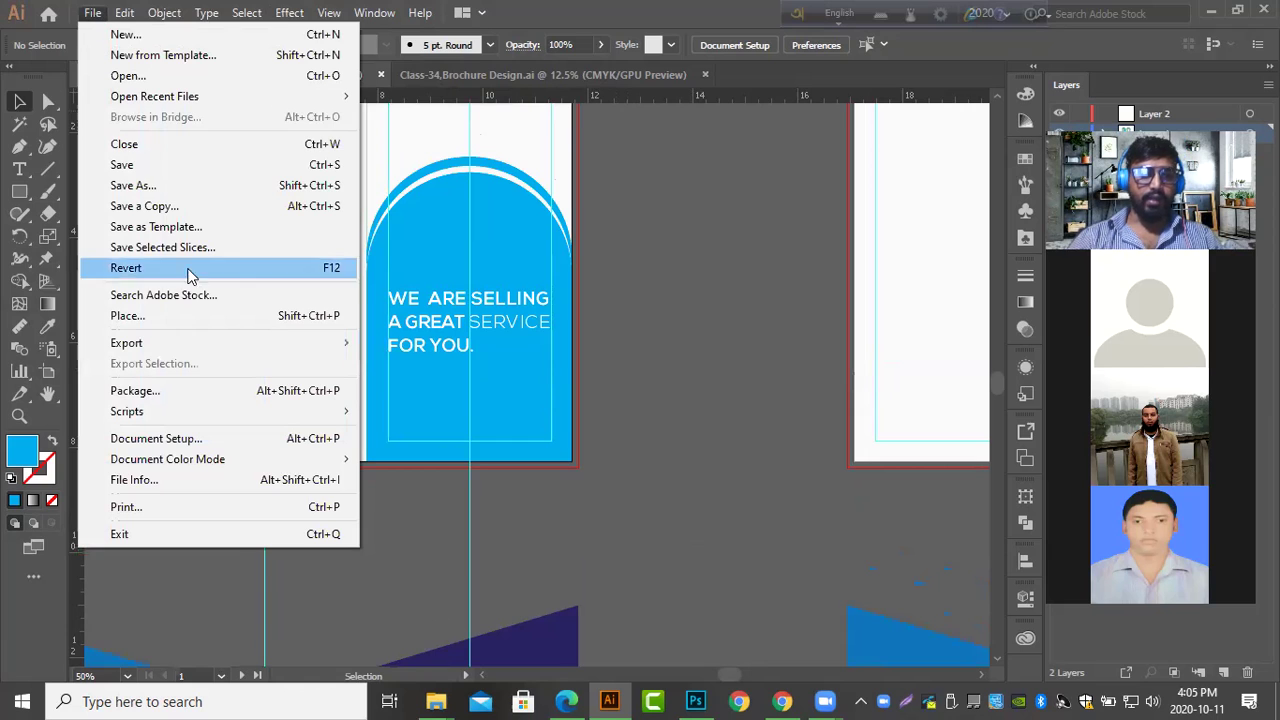
{"action": "left_click", "coordinate": [197, 320]}
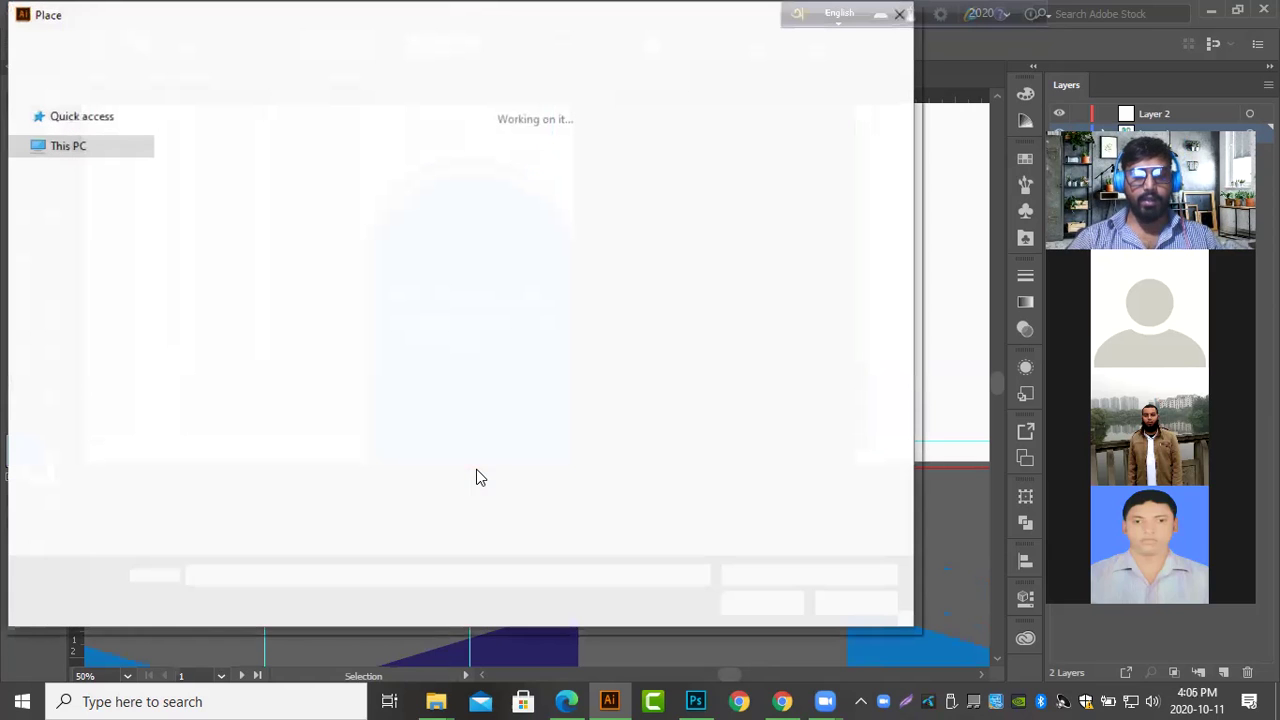
{"action": "left_click", "coordinate": [104, 418]}
{"action": "double_click", "coordinate": [242, 172]}
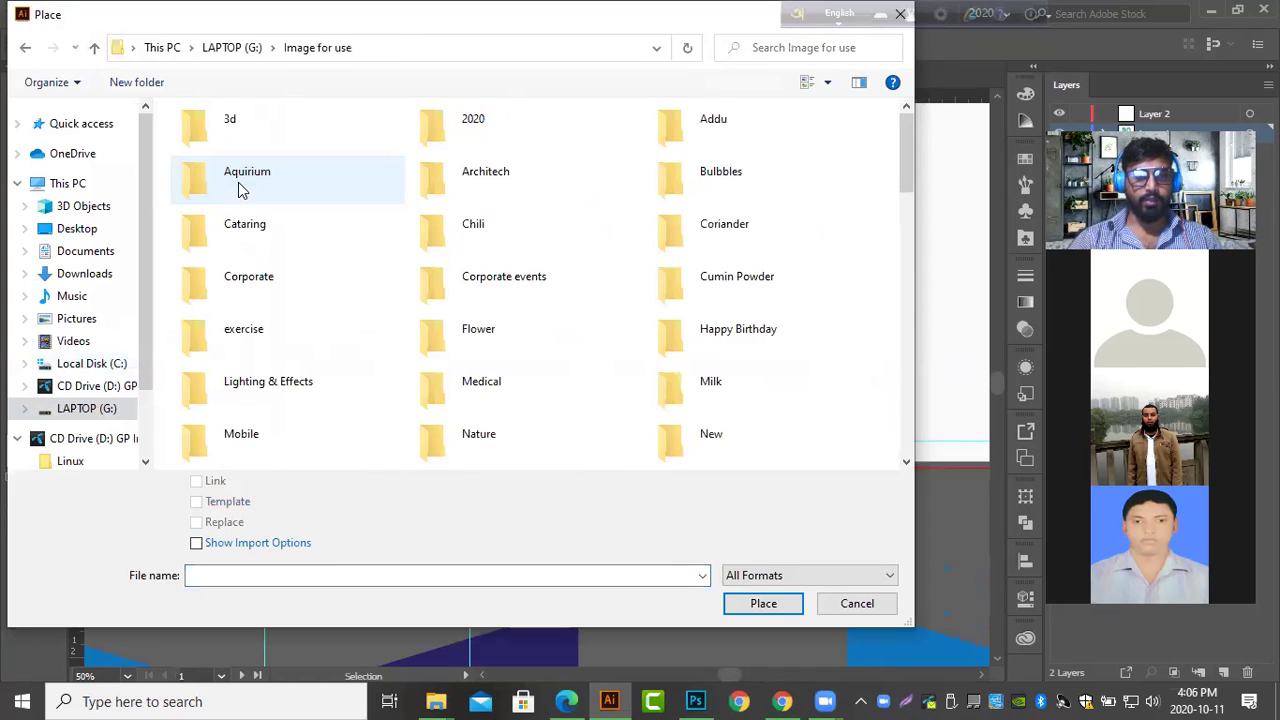
{"action": "left_click", "coordinate": [507, 297]}
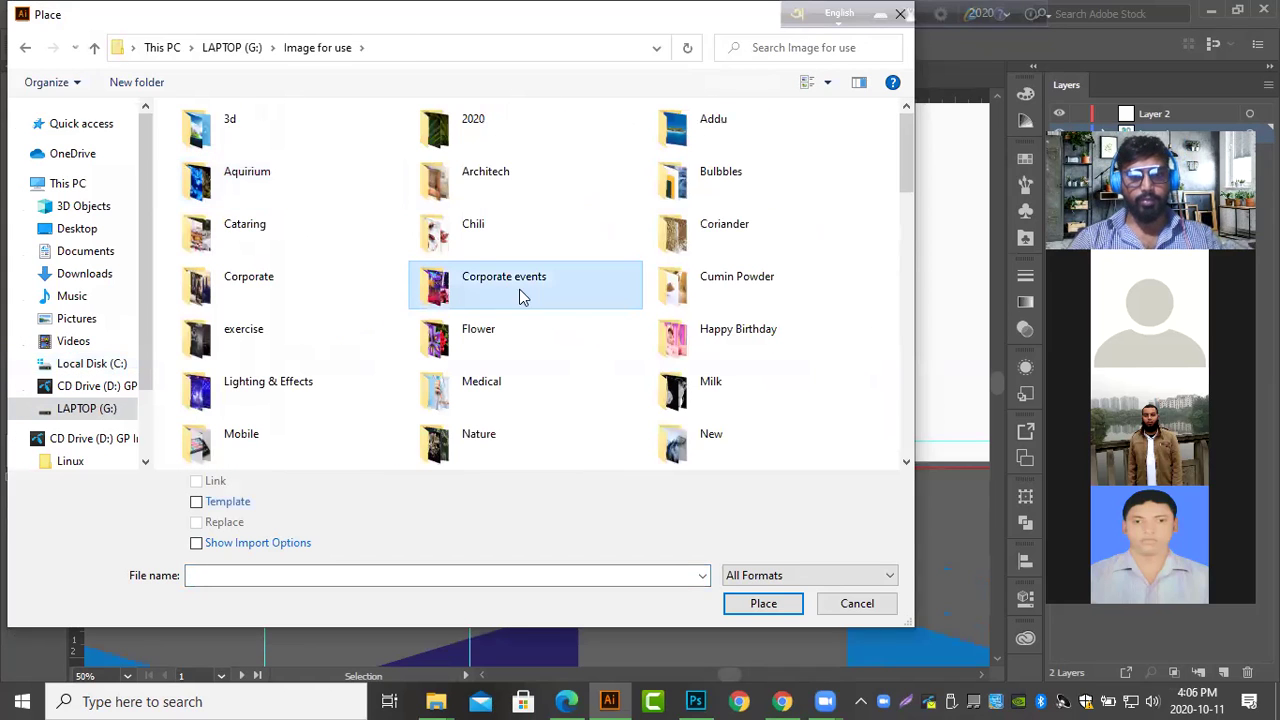
{"action": "double_click", "coordinate": [271, 288]}
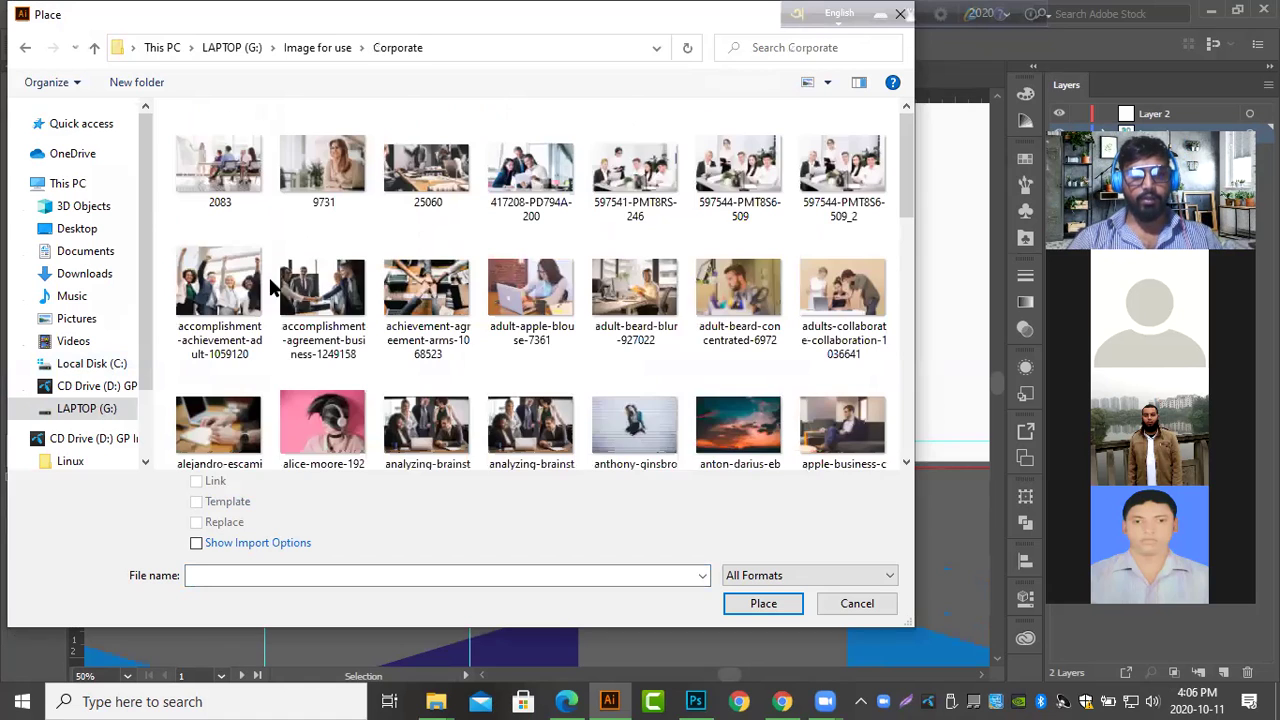
Place view-of-cityscape-against-sky-313032-2 as a linked image about 8.4 in wide and shift it left over cover panel 1.
{"action": "scroll", "coordinate": [576, 397], "scroll_direction": "down", "scroll_amount": 4}
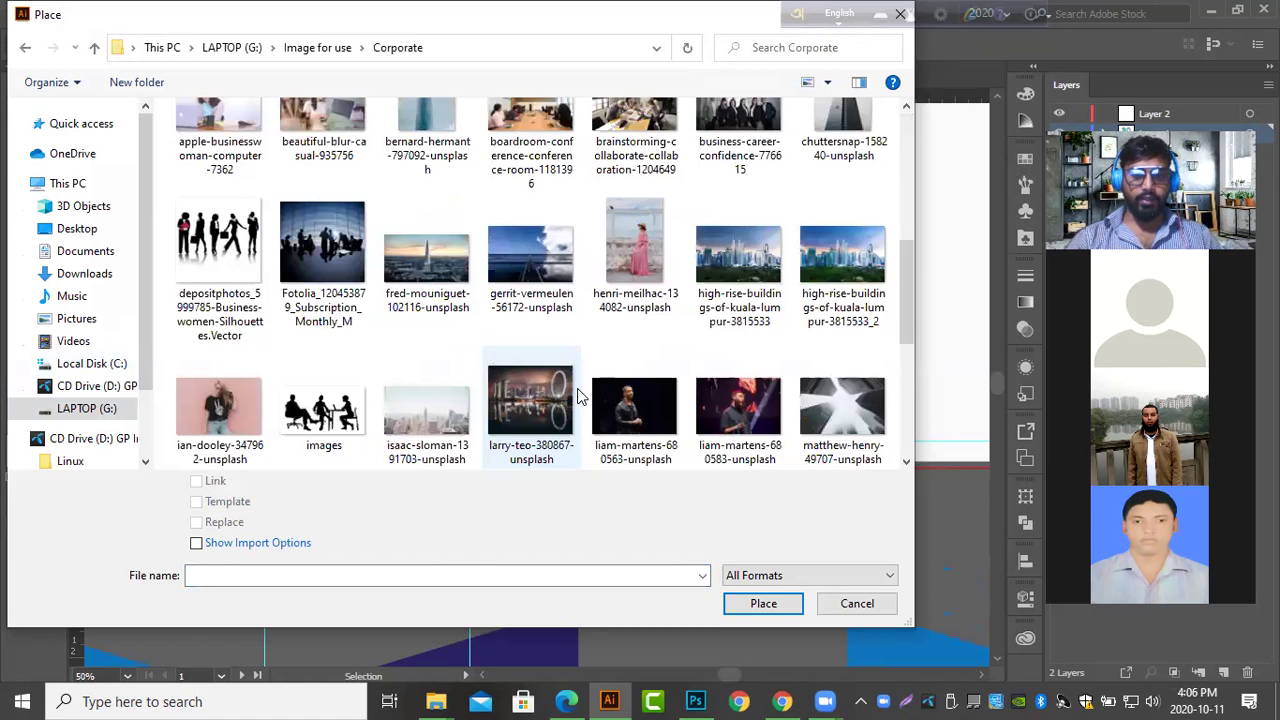
{"action": "scroll", "coordinate": [578, 397], "scroll_direction": "down", "scroll_amount": 3}
{"action": "scroll", "coordinate": [560, 395], "scroll_direction": "down", "scroll_amount": 2}
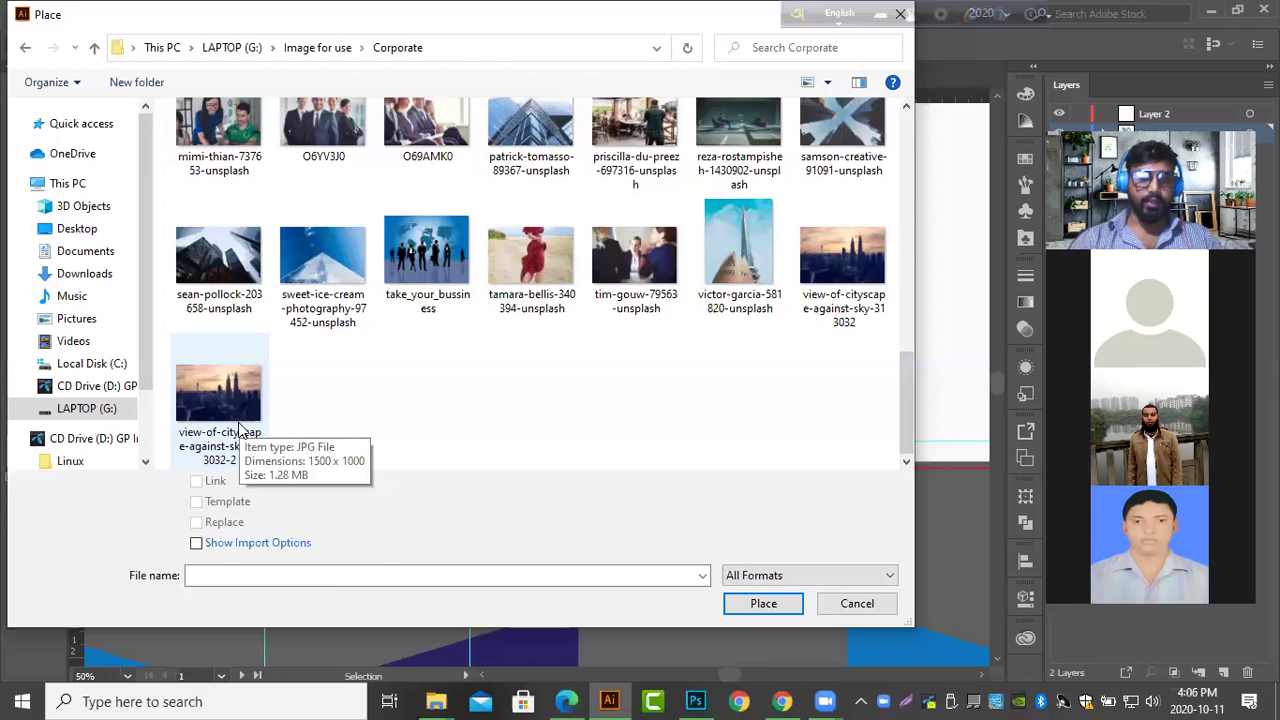
{"action": "left_click", "coordinate": [240, 430]}
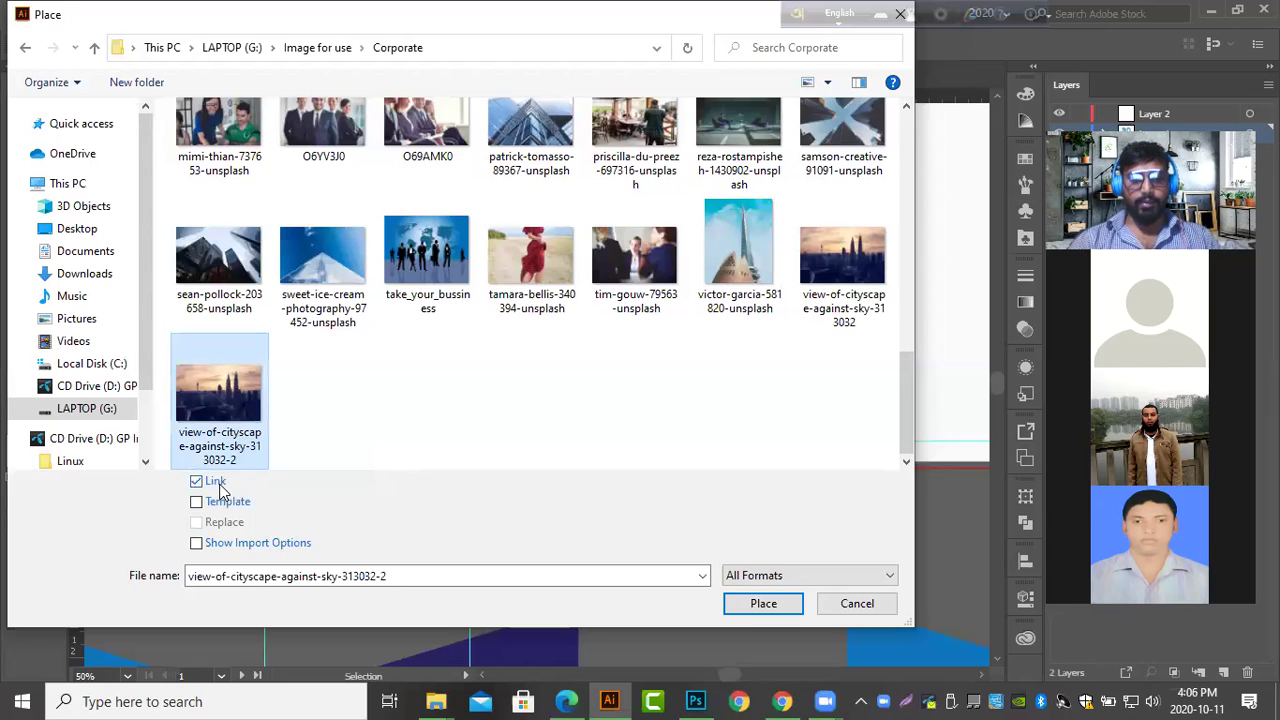
{"action": "left_click", "coordinate": [766, 605]}
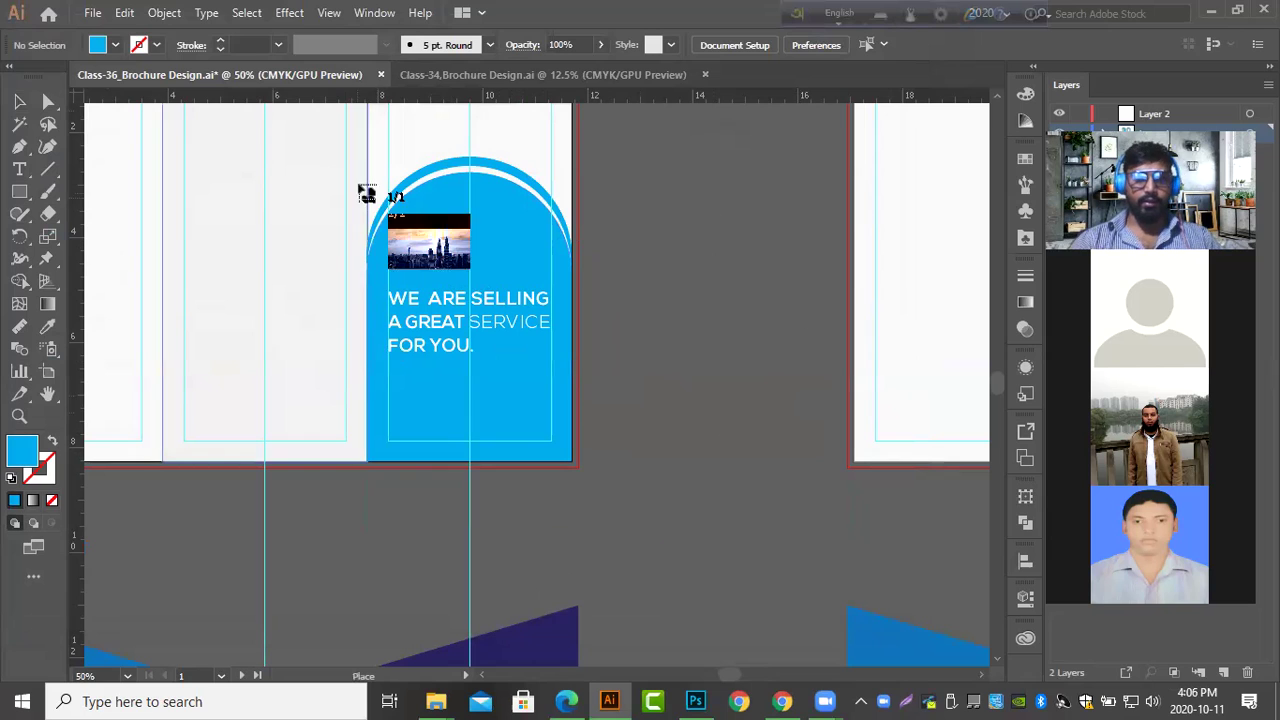
{"action": "left_click_drag", "start_coordinate": [343, 163], "coordinate": [778, 553]}
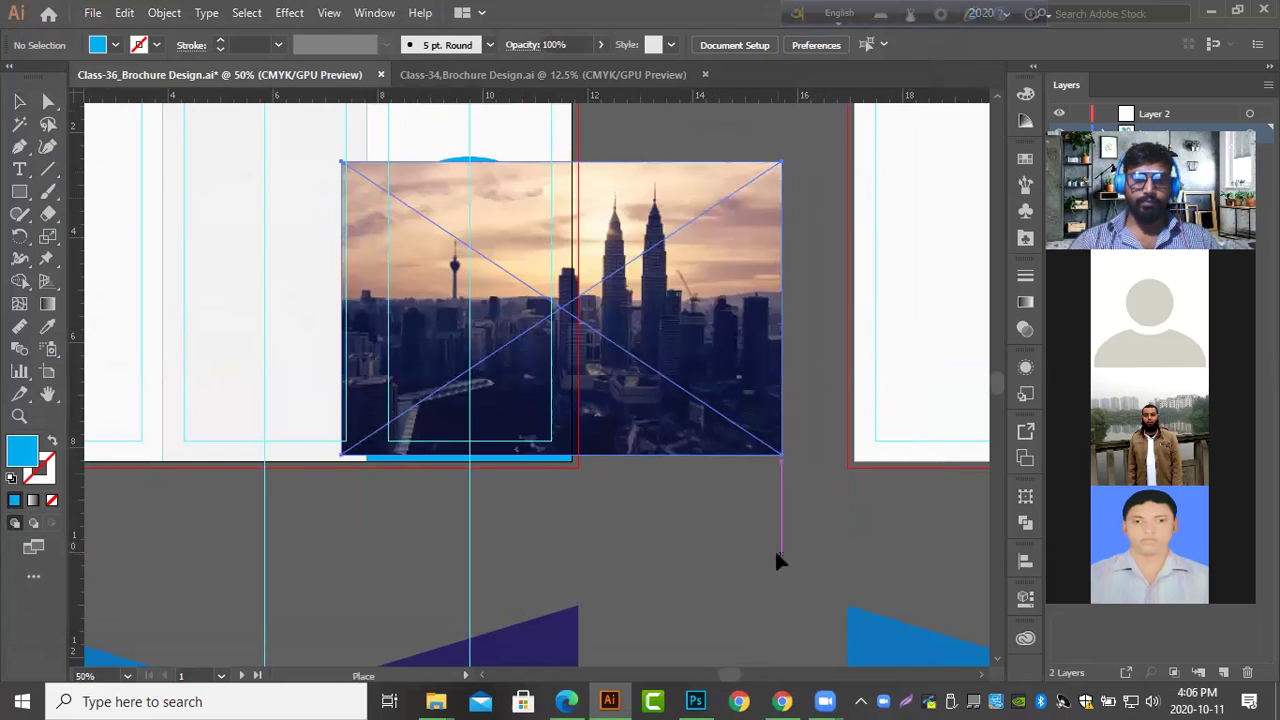
{"action": "left_click_drag", "start_coordinate": [640, 318], "coordinate": [545, 319]}
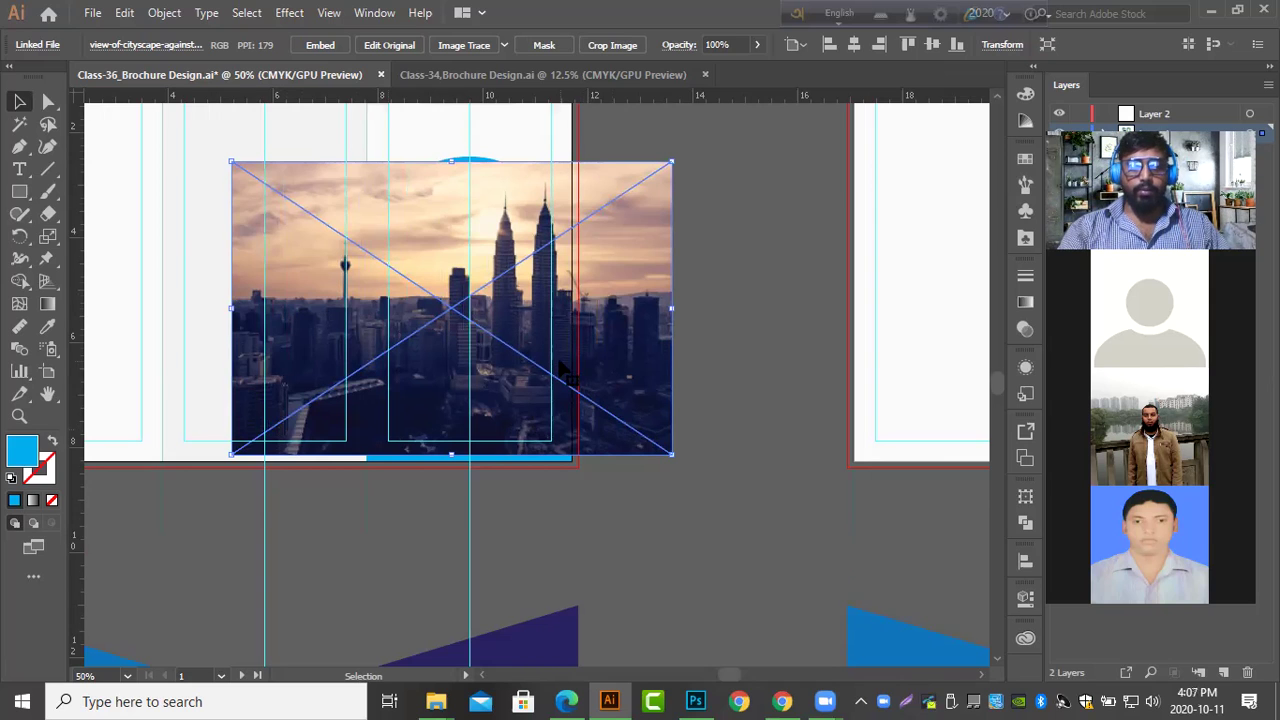
Place view-of-cityscape-against-sky-313032-2 a second time with Link off, about 8.5 in wide, overlapping the linked image.
{"action": "scroll", "coordinate": [559, 366], "scroll_direction": "up", "scroll_amount": 1}
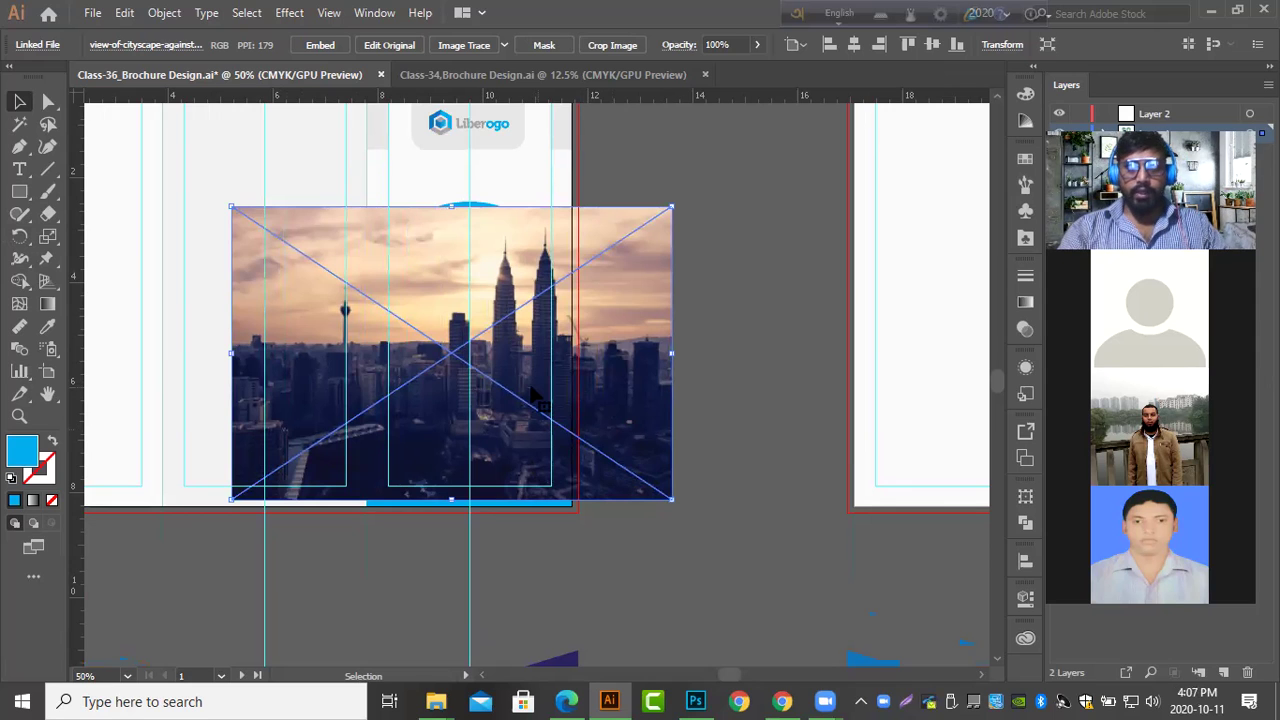
{"action": "left_click", "coordinate": [97, 13]}
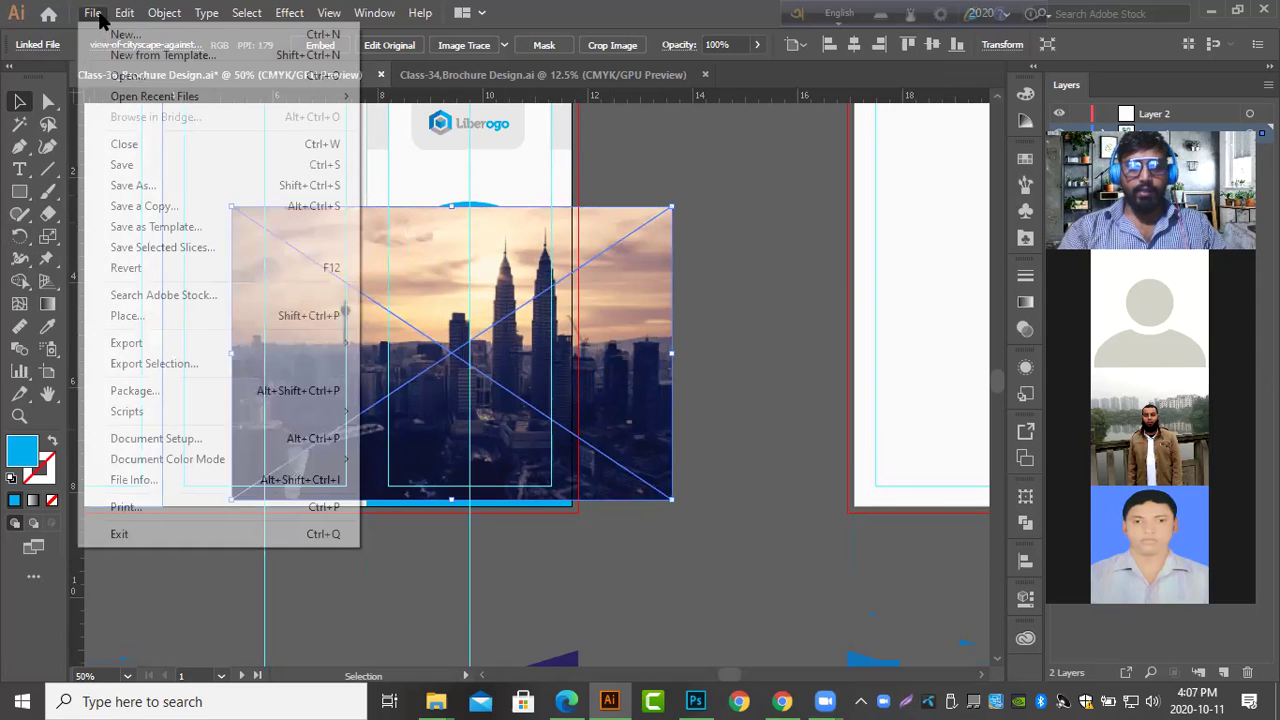
{"action": "left_click", "coordinate": [232, 313]}
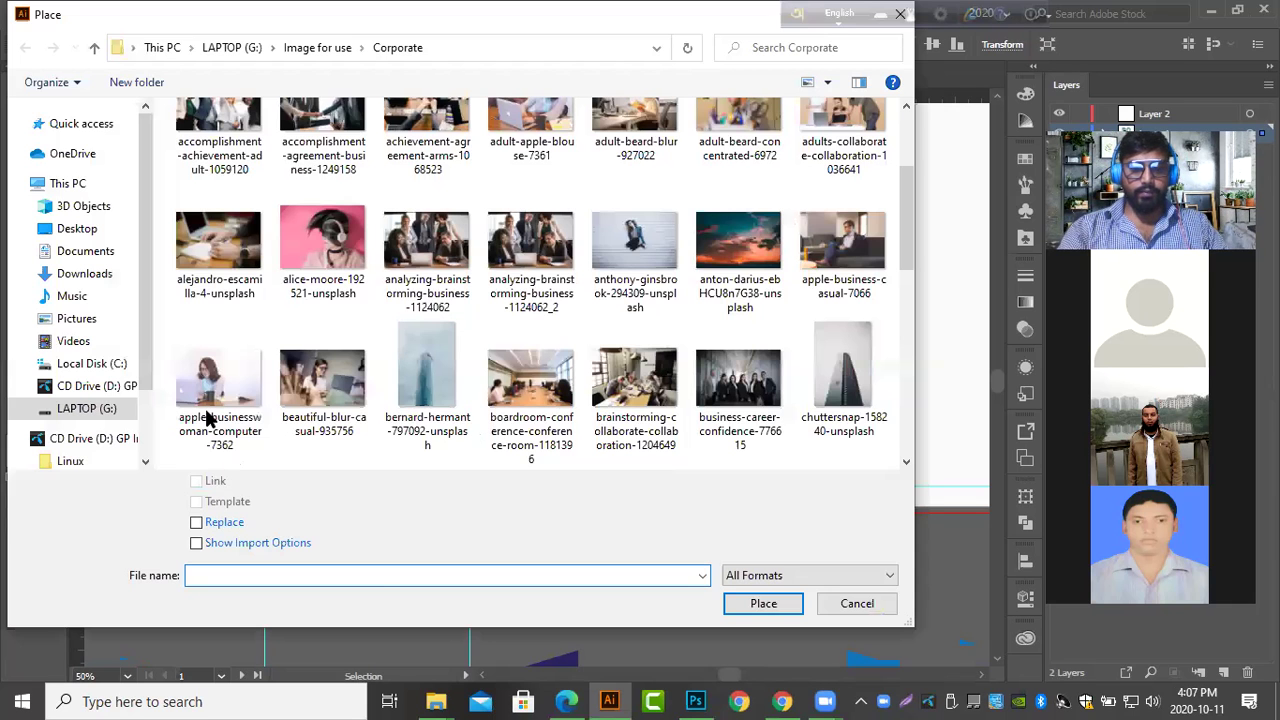
{"action": "scroll", "coordinate": [210, 440], "scroll_direction": "down", "scroll_amount": 10}
{"action": "left_click", "coordinate": [212, 445]}
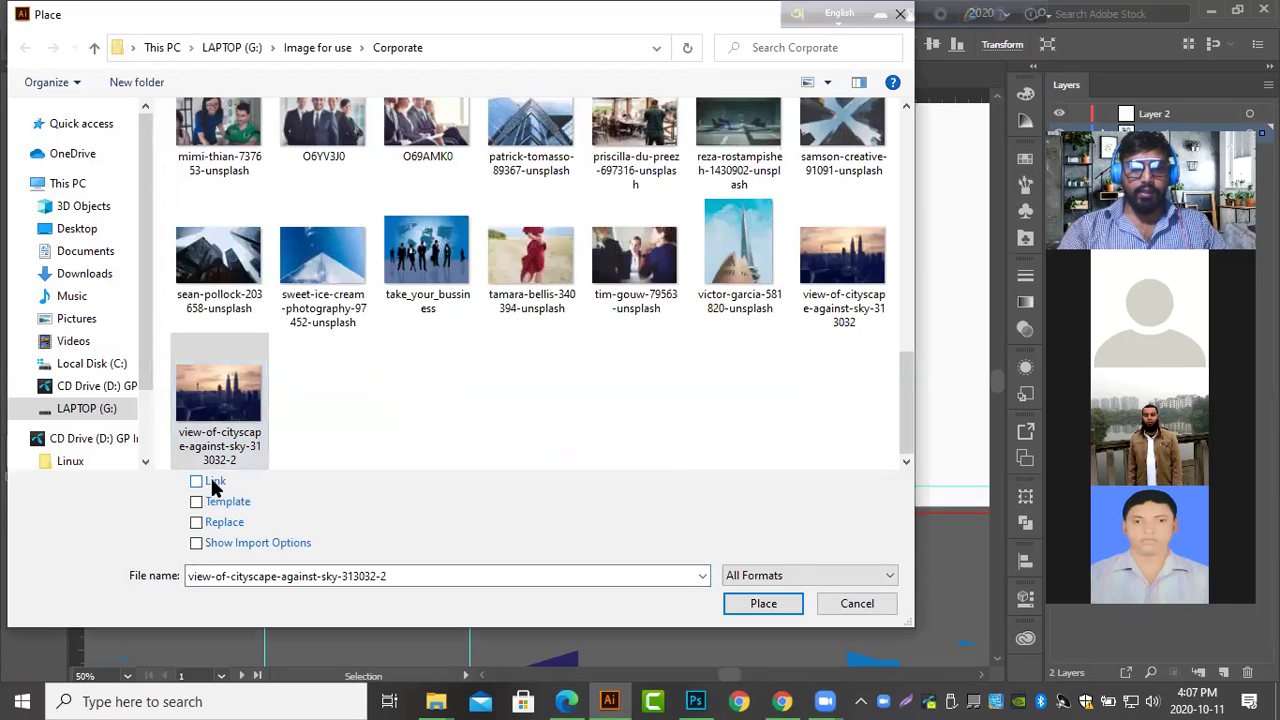
{"action": "left_click", "coordinate": [764, 603]}
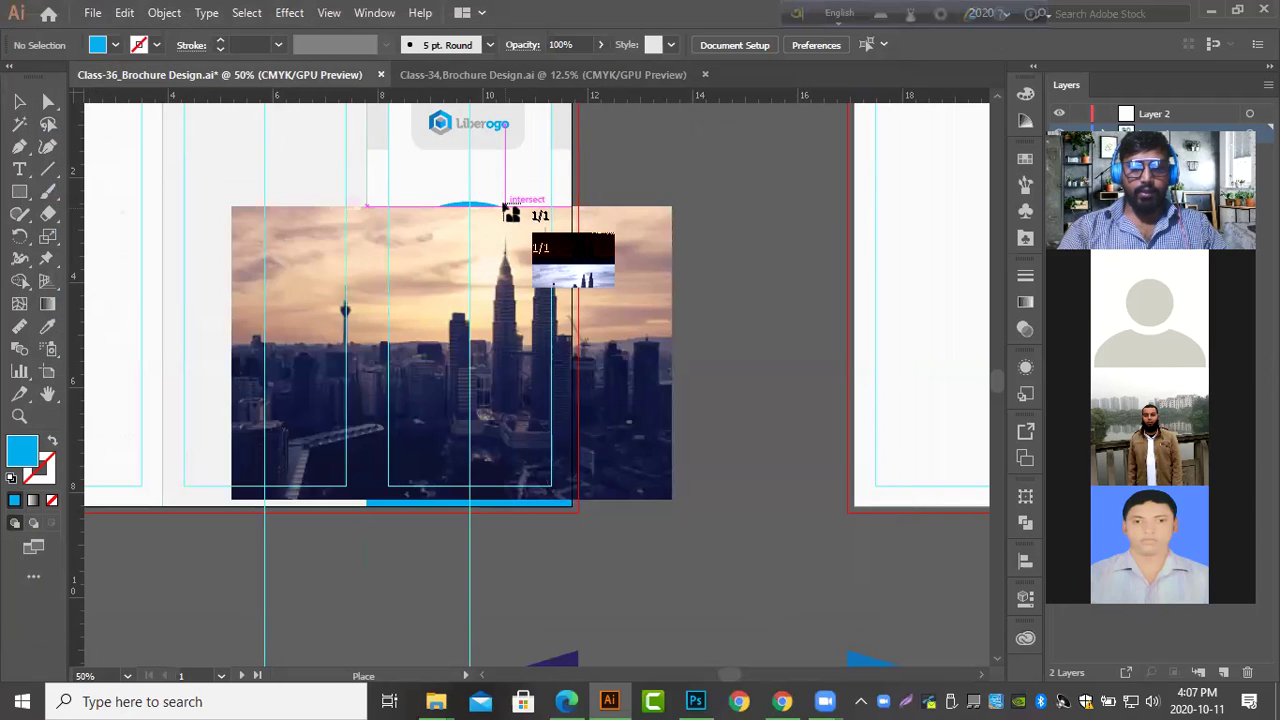
{"action": "left_click_drag", "start_coordinate": [511, 213], "coordinate": [955, 588]}
{"action": "key", "text": "Escape"}
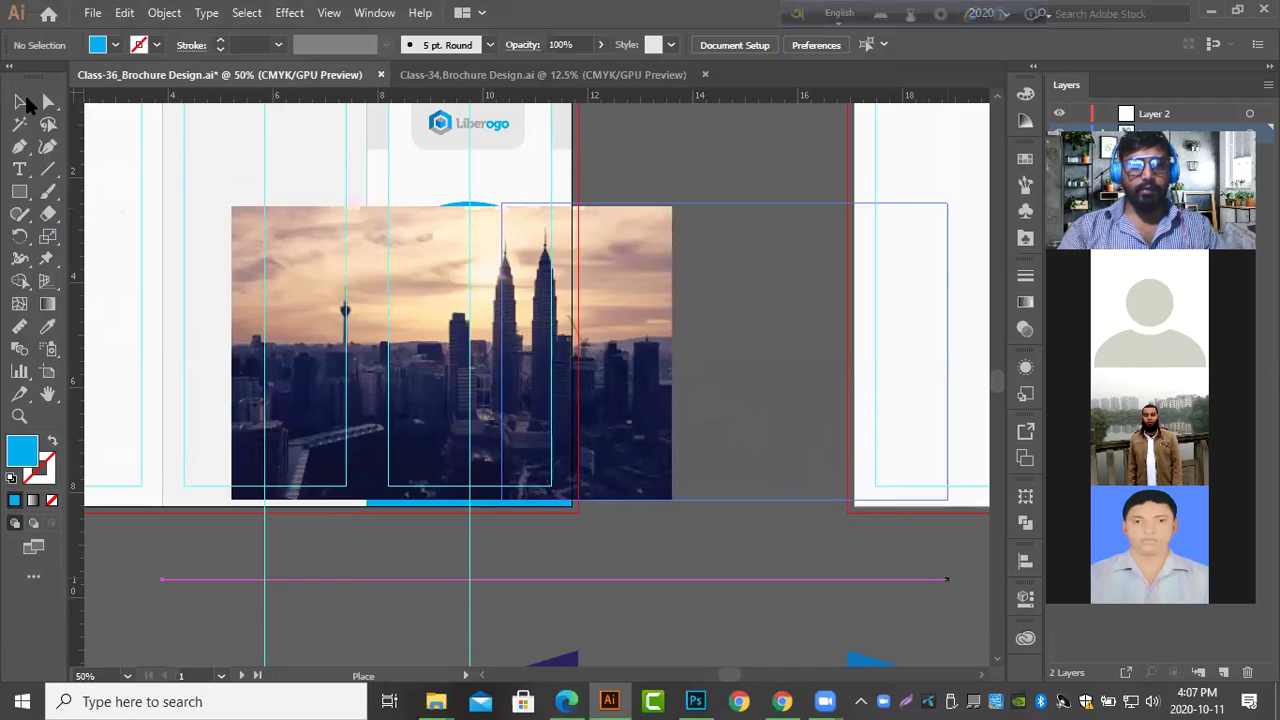
Move the embedded cityscape copy right, clear of the linked image and over panels 2 and 3.
{"action": "left_click", "coordinate": [423, 291]}
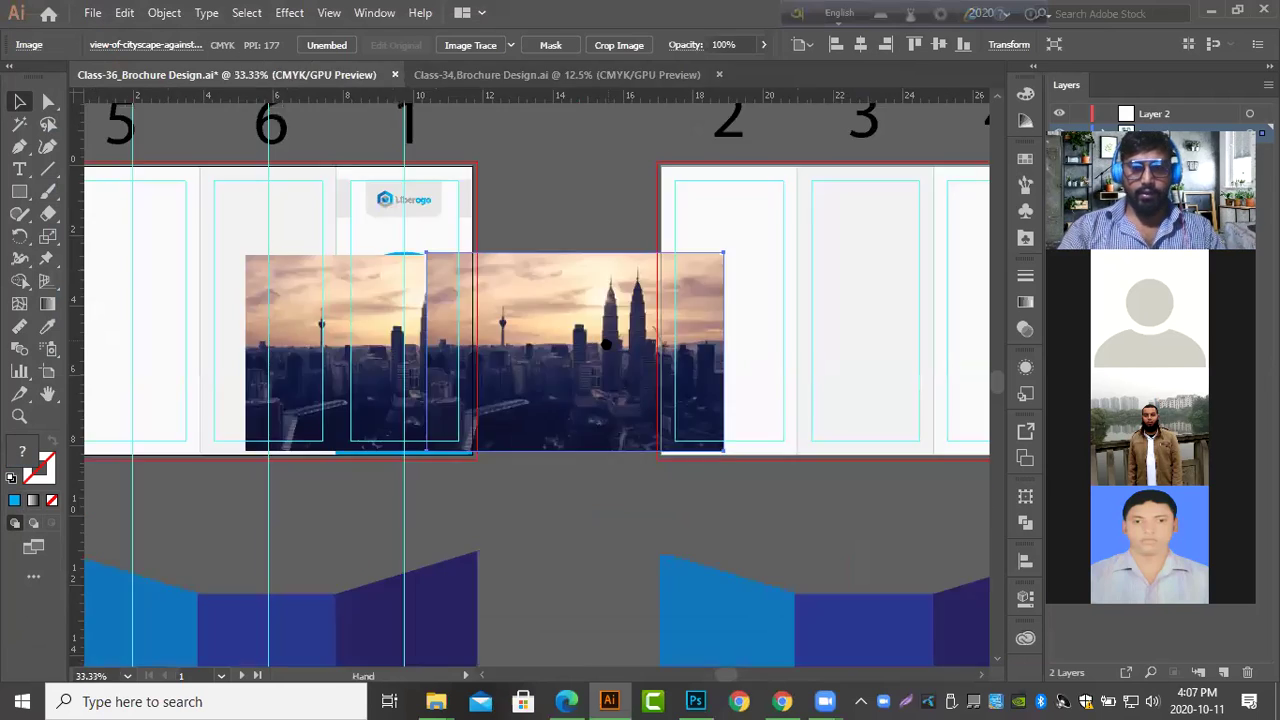
{"action": "key", "text": "ctrl+minus"}
{"action": "left_click_drag", "start_coordinate": [660, 358], "coordinate": [680, 360]}
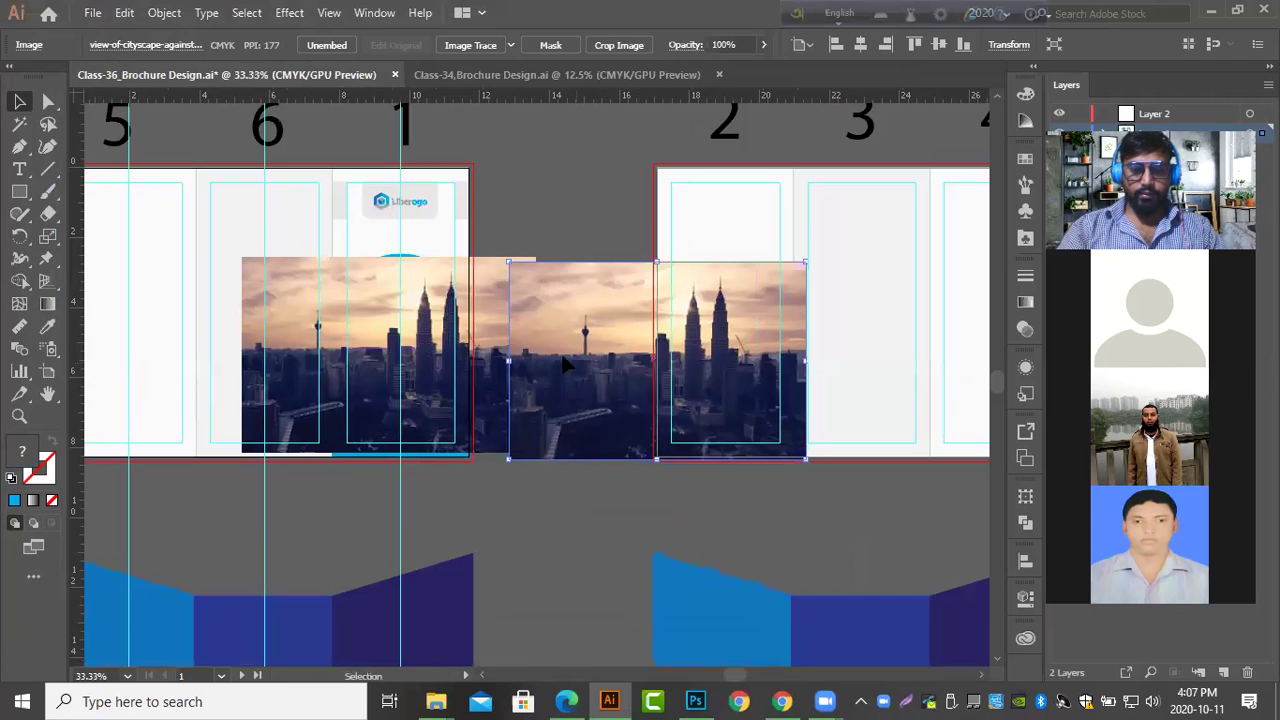
{"action": "left_click_drag", "start_coordinate": [571, 366], "coordinate": [628, 335]}
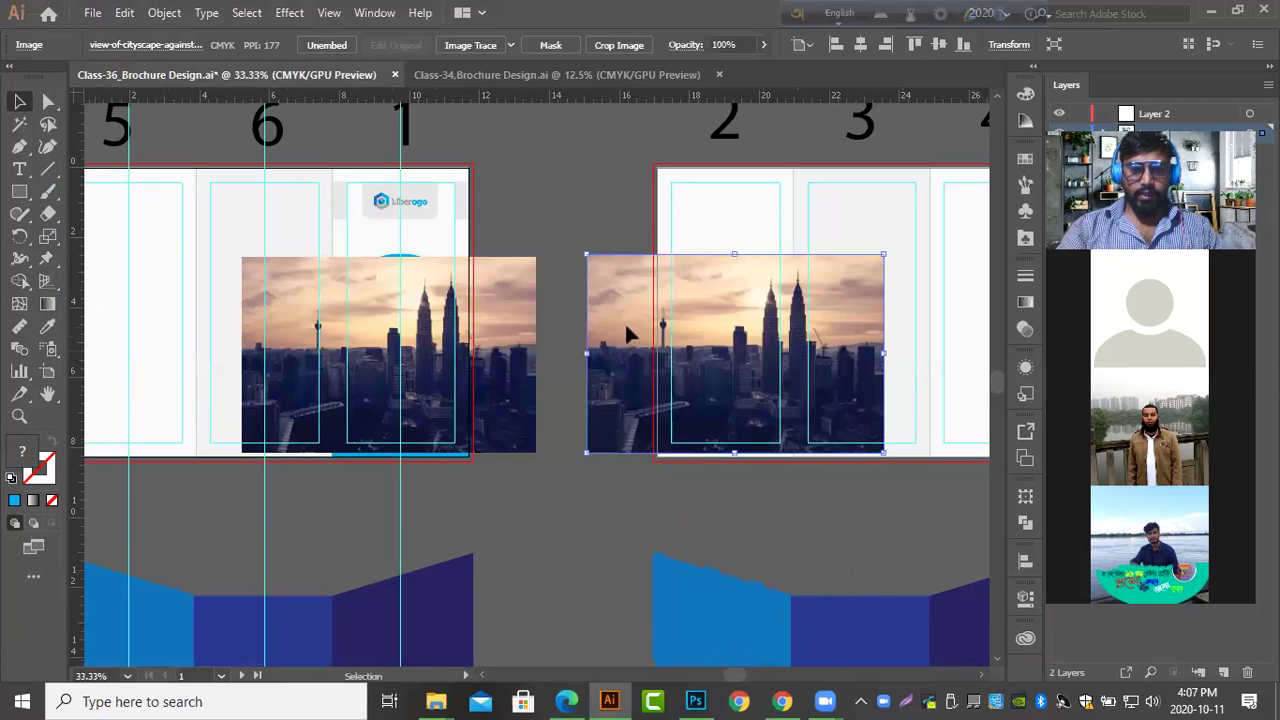
Compare the linked image with the embedded copy and delete the embedded copy.
{"action": "left_click", "coordinate": [517, 338]}
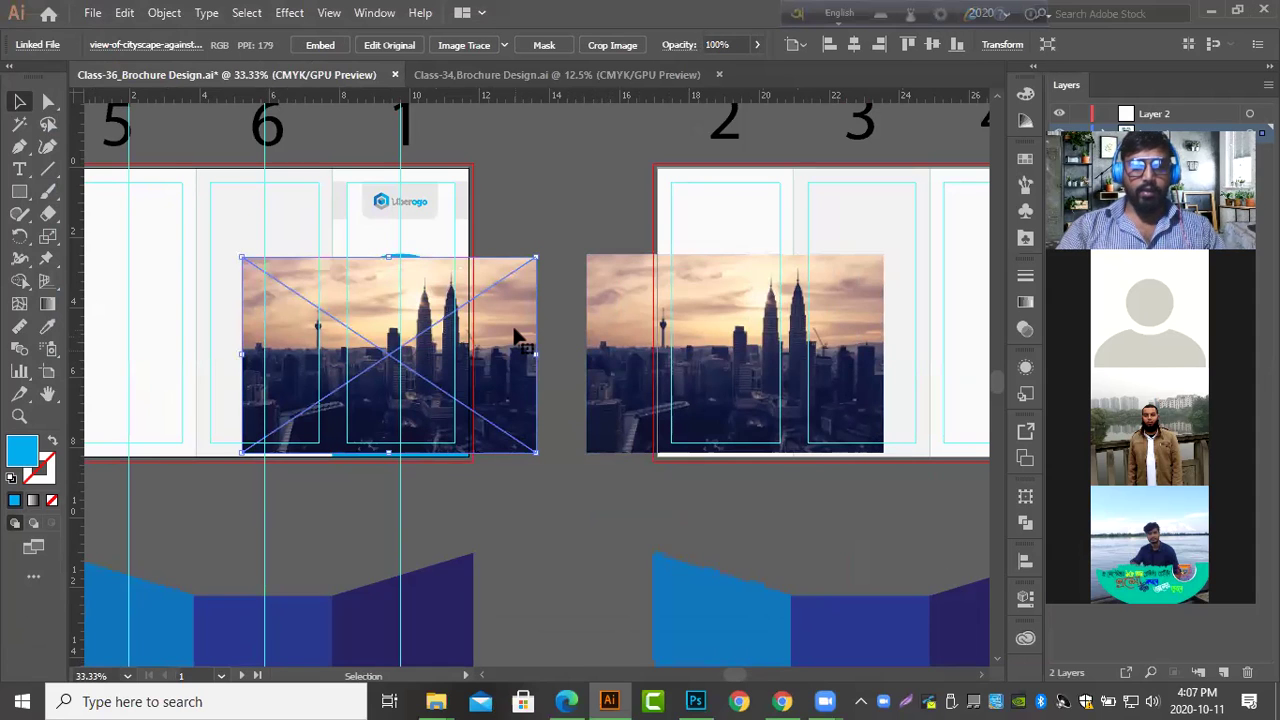
{"action": "scroll", "coordinate": [520, 345], "scroll_direction": "up", "scroll_amount": 1}
{"action": "left_click", "coordinate": [624, 334]}
{"action": "key", "text": "Delete"}
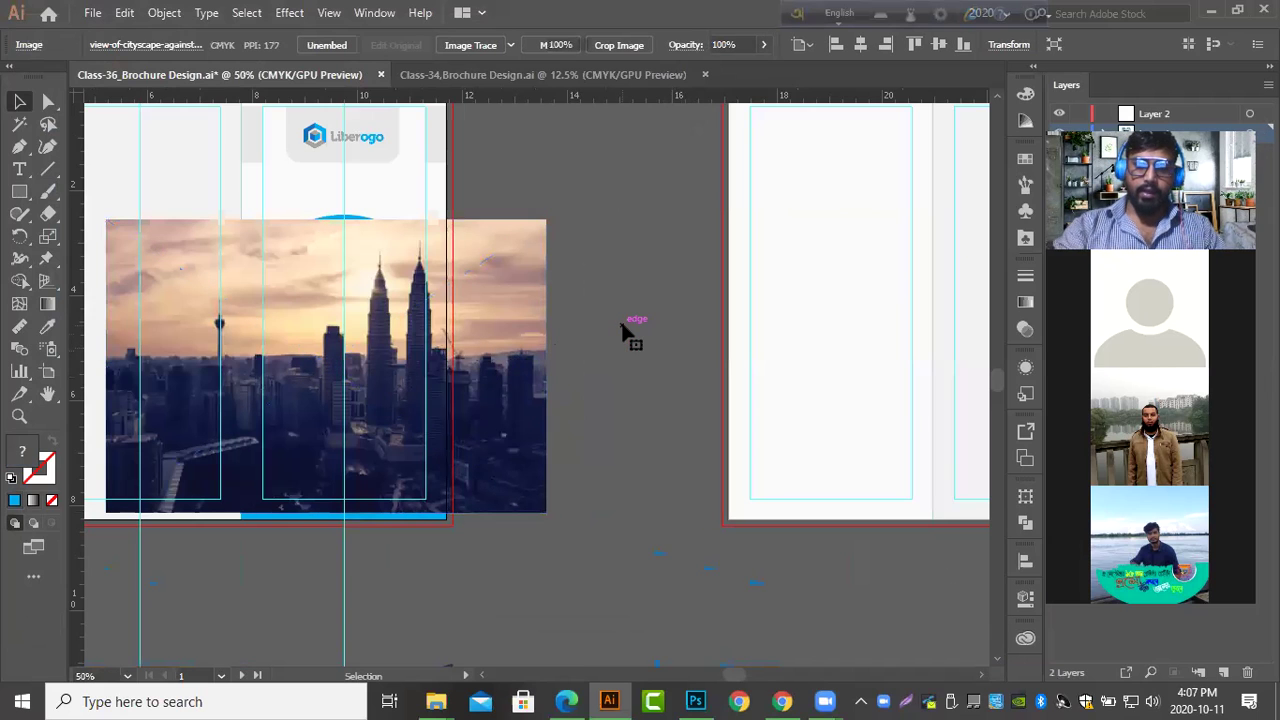
Embed the linked cityscape image in the brochure document.
{"action": "scroll", "coordinate": [631, 367], "scroll_direction": "up", "scroll_amount": 3}
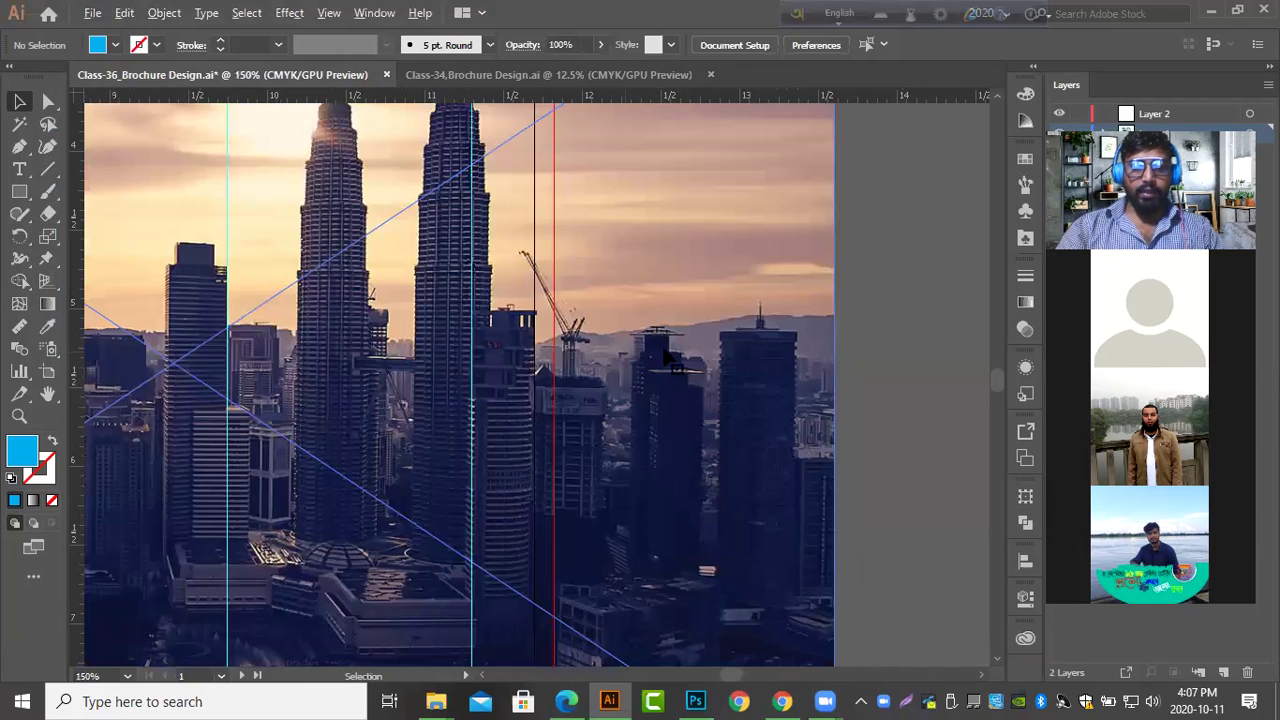
{"action": "scroll", "coordinate": [668, 358], "scroll_direction": "down", "scroll_amount": 3}
{"action": "left_click", "coordinate": [668, 358]}
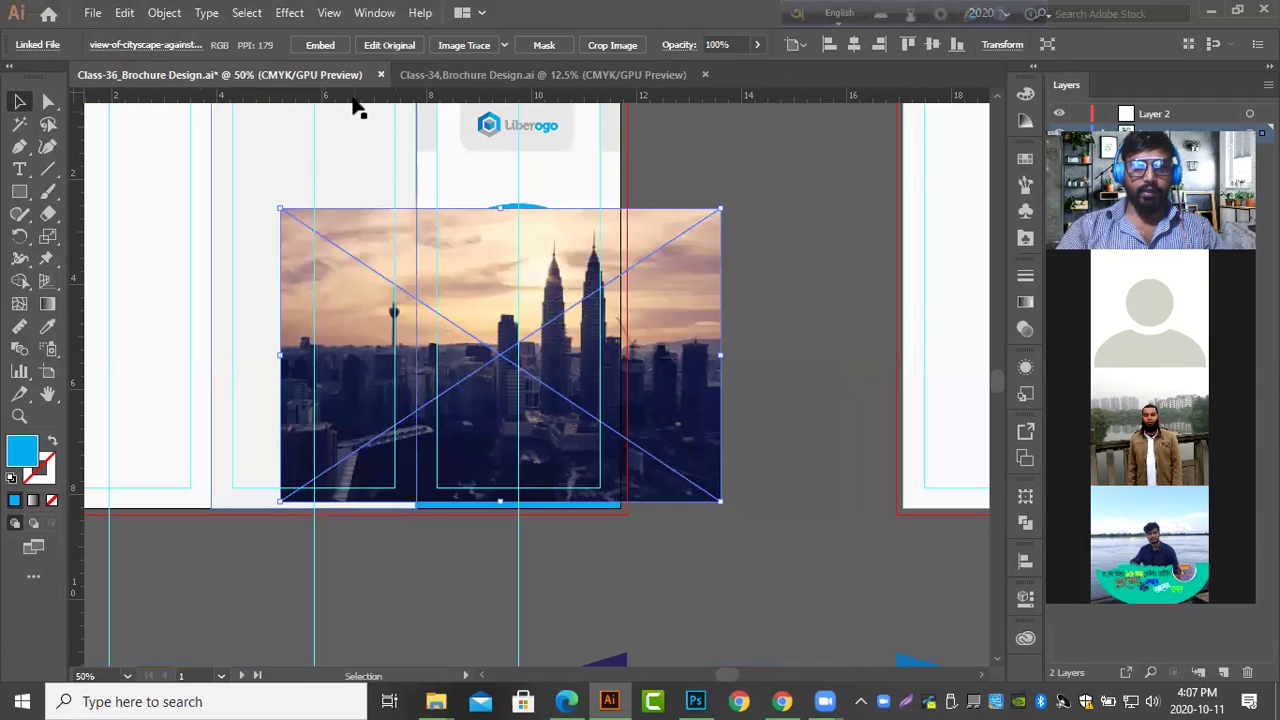
{"action": "left_click", "coordinate": [336, 45]}
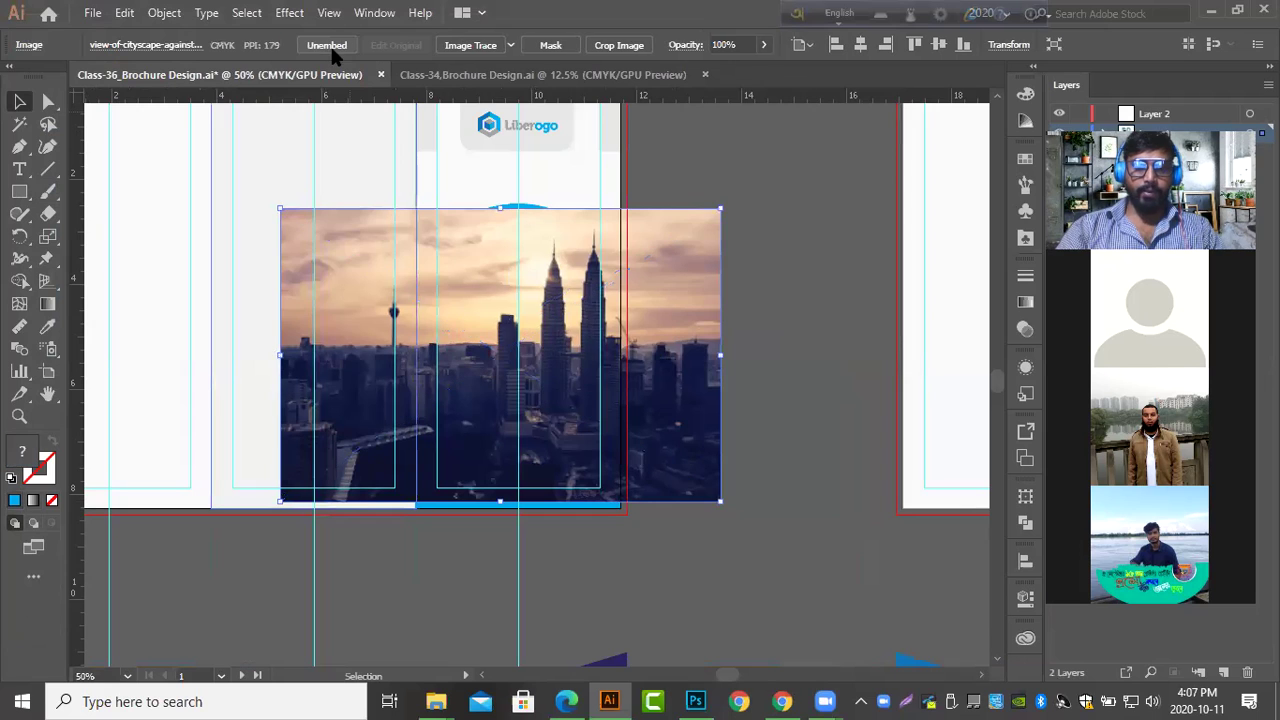
Reposition the cityscape image down to cover panel 1's lower edge and enlarge it slightly to about 8.6 in wide.
{"action": "left_click_drag", "start_coordinate": [596, 480], "coordinate": [448, 652]}
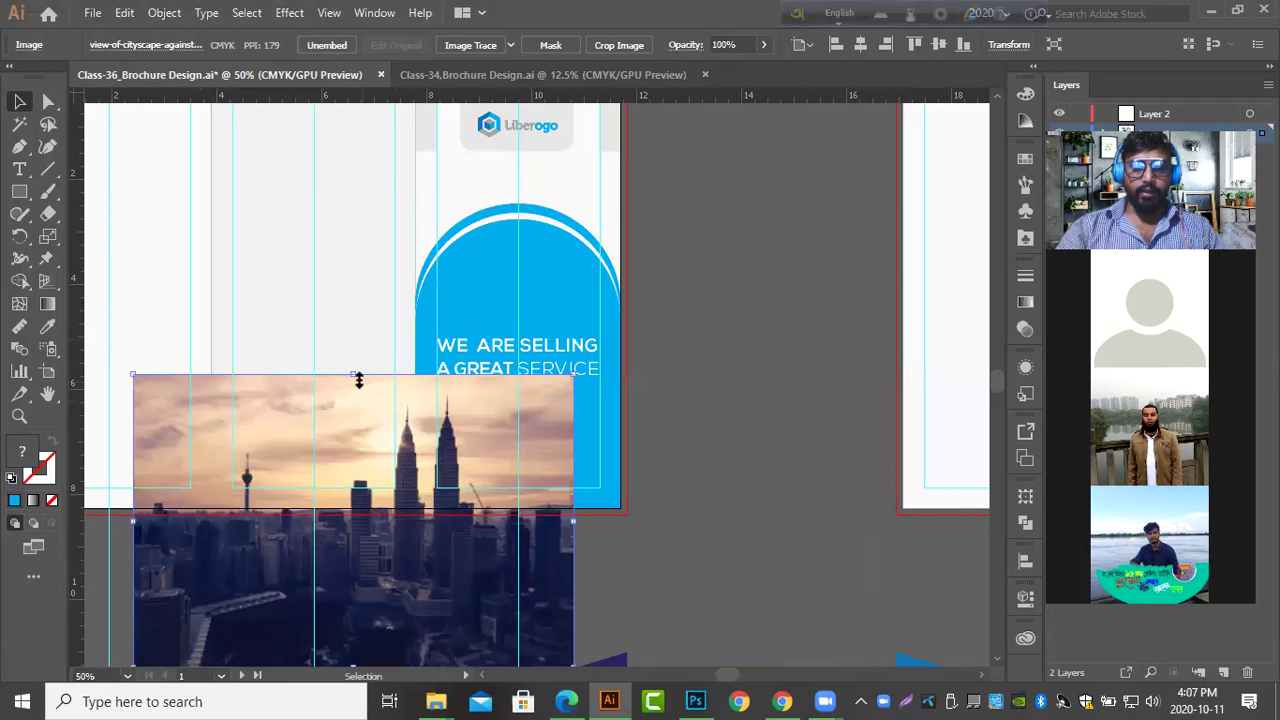
{"action": "key", "text": "ctrl+z"}
{"action": "scroll", "coordinate": [562, 410], "scroll_direction": "up", "scroll_amount": 1}
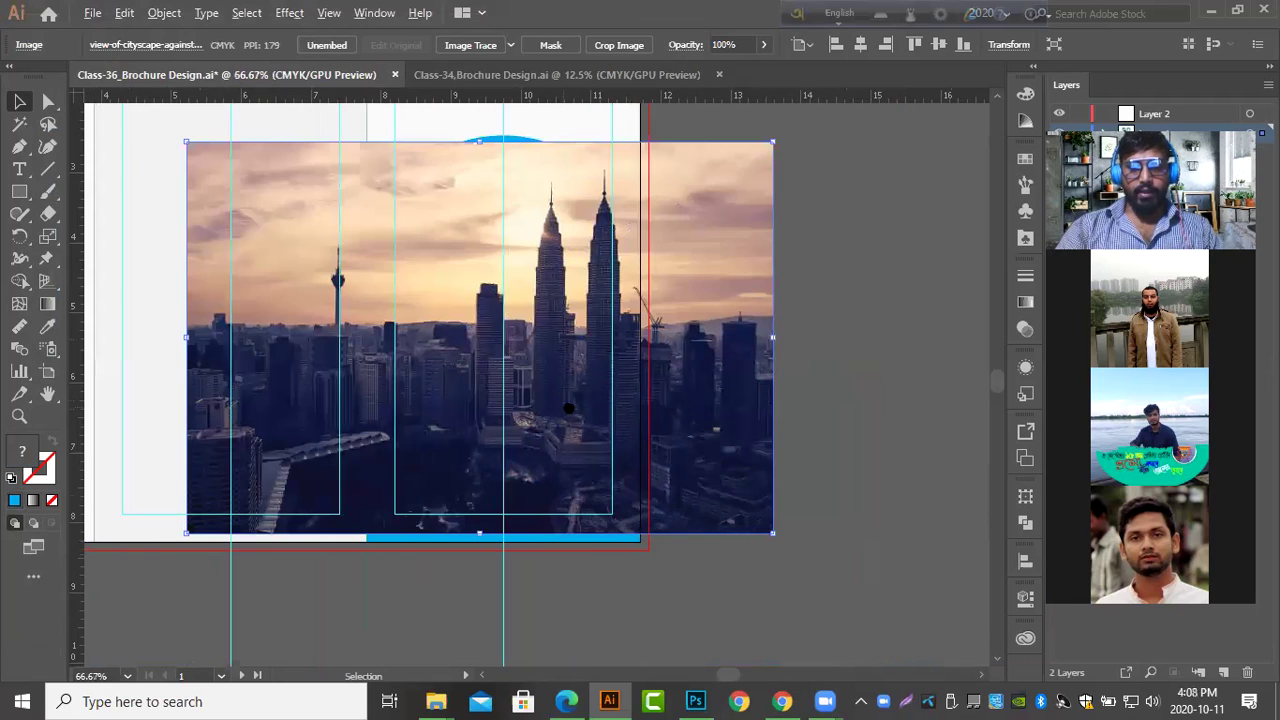
{"action": "left_click_drag", "start_coordinate": [574, 417], "coordinate": [662, 405]}
{"action": "left_click_drag", "start_coordinate": [876, 404], "coordinate": [914, 402]}
{"action": "left_click_drag", "start_coordinate": [883, 401], "coordinate": [842, 410]}
{"action": "scroll", "coordinate": [842, 410], "scroll_direction": "up", "scroll_amount": 1}
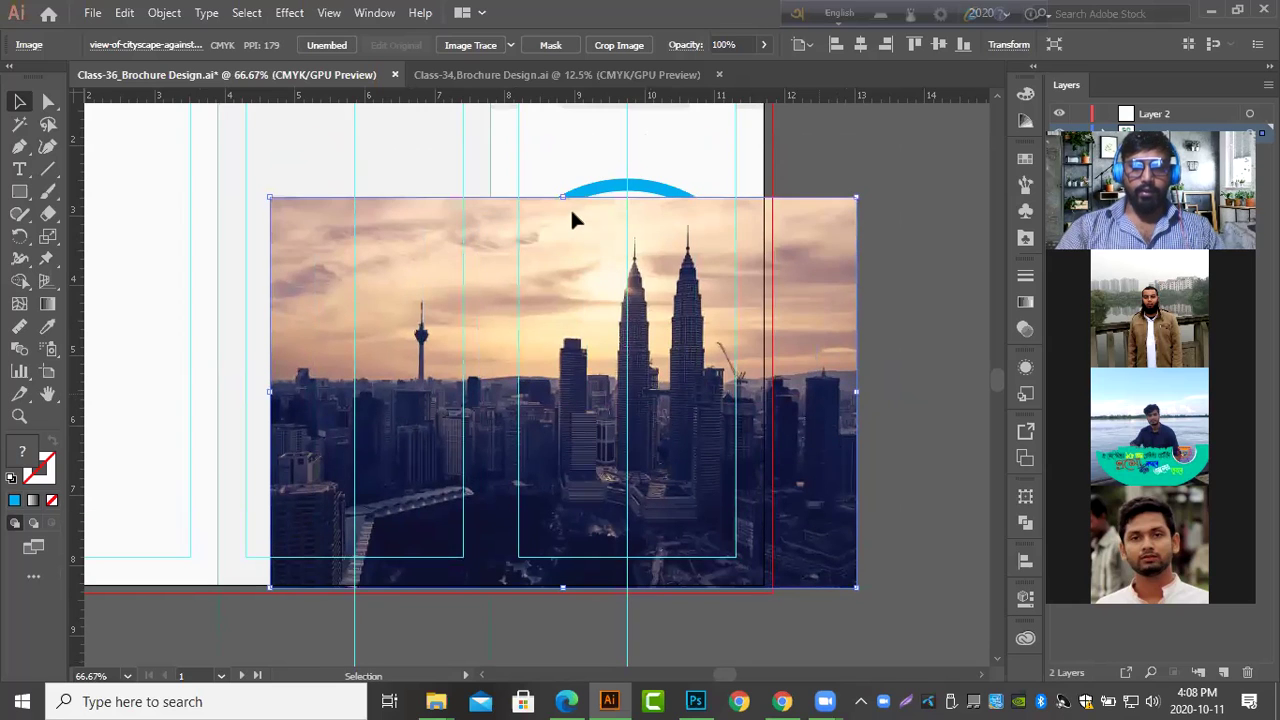
{"action": "left_click_drag", "start_coordinate": [563, 196], "coordinate": [563, 180]}
Send the cityscape image behind the blue arch shapes and the headline text on the cover panel.
{"action": "scroll", "coordinate": [602, 280], "scroll_direction": "down", "scroll_amount": 1}
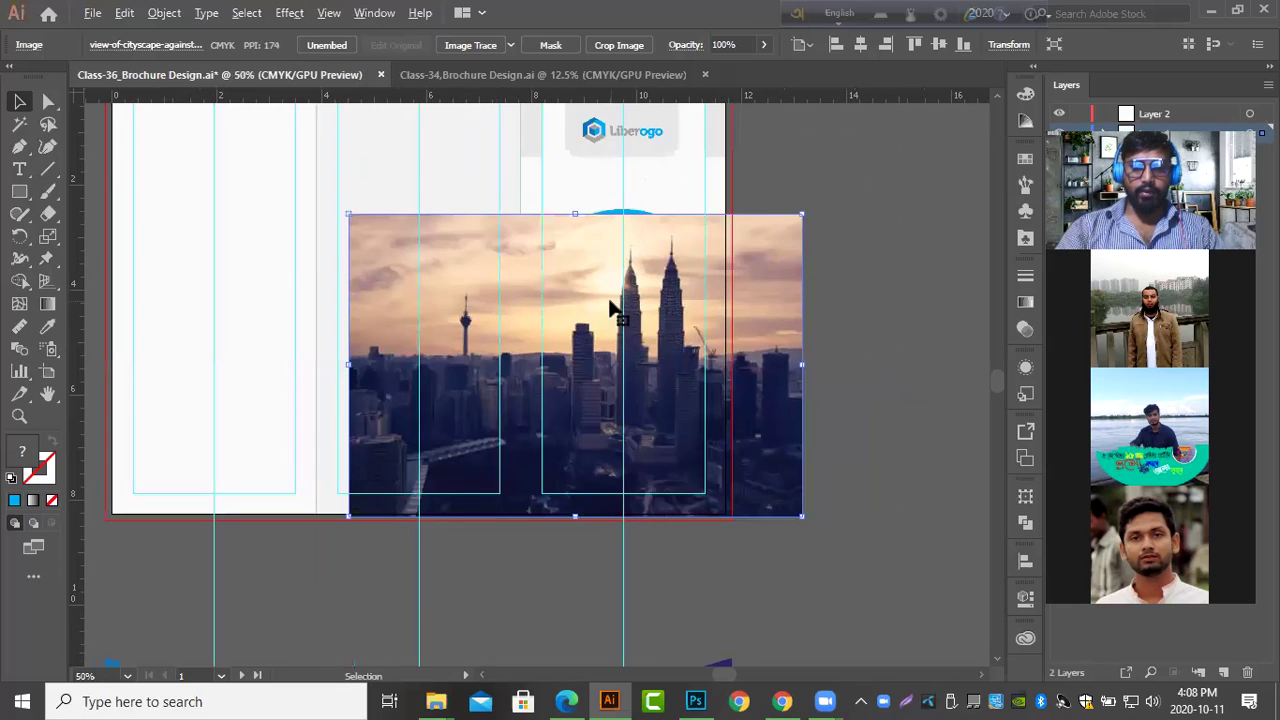
{"action": "scroll", "coordinate": [772, 354], "scroll_direction": "up", "scroll_amount": 1}
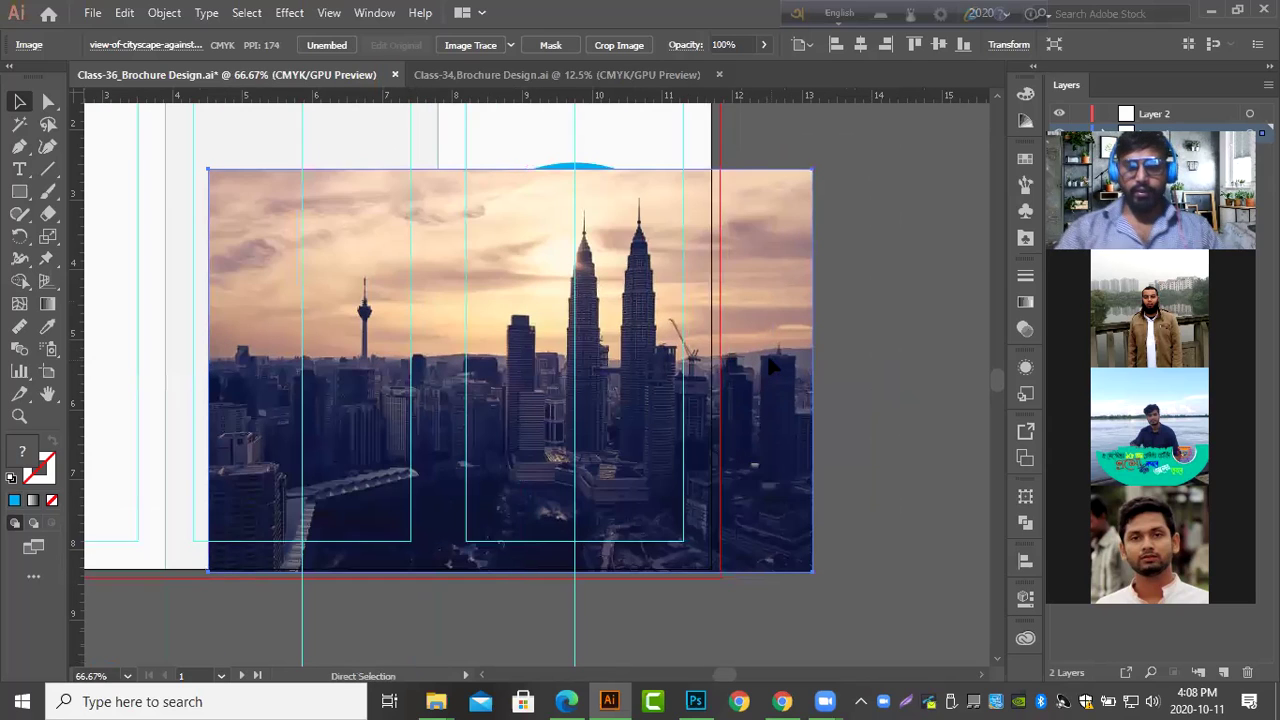
{"action": "key", "text": "ctrl+shift+bracketleft"}
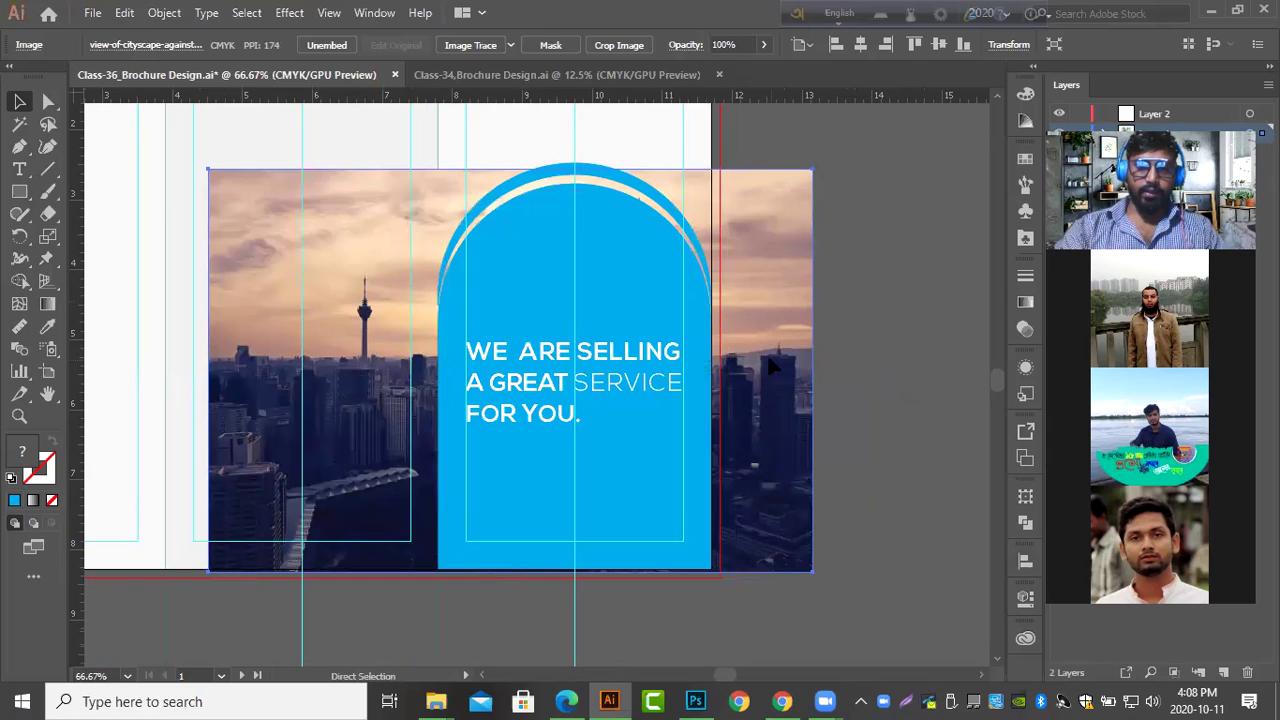
Try moving the inner blue arch away from the cover panel and undo the move.
{"action": "scroll", "coordinate": [778, 370], "scroll_direction": "down", "scroll_amount": 1}
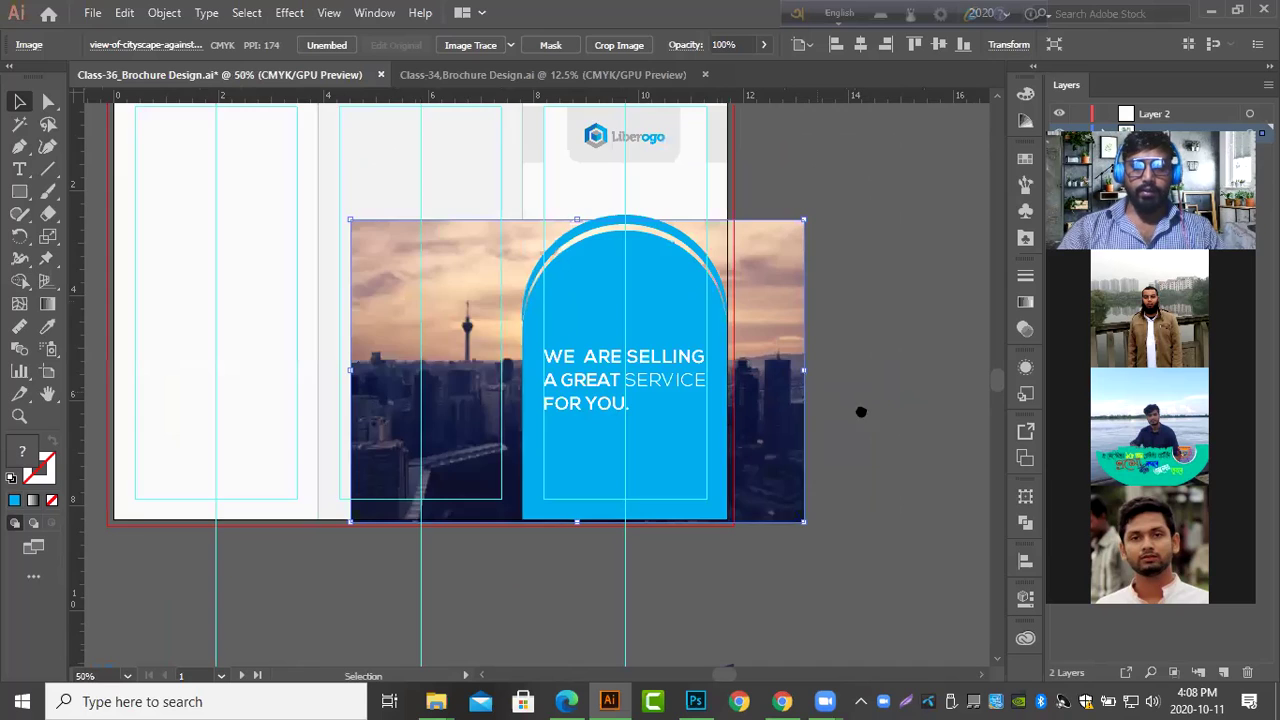
{"action": "left_click_drag", "start_coordinate": [860, 409], "coordinate": [656, 408]}
{"action": "scroll", "coordinate": [656, 408], "scroll_direction": "down", "scroll_amount": 1}
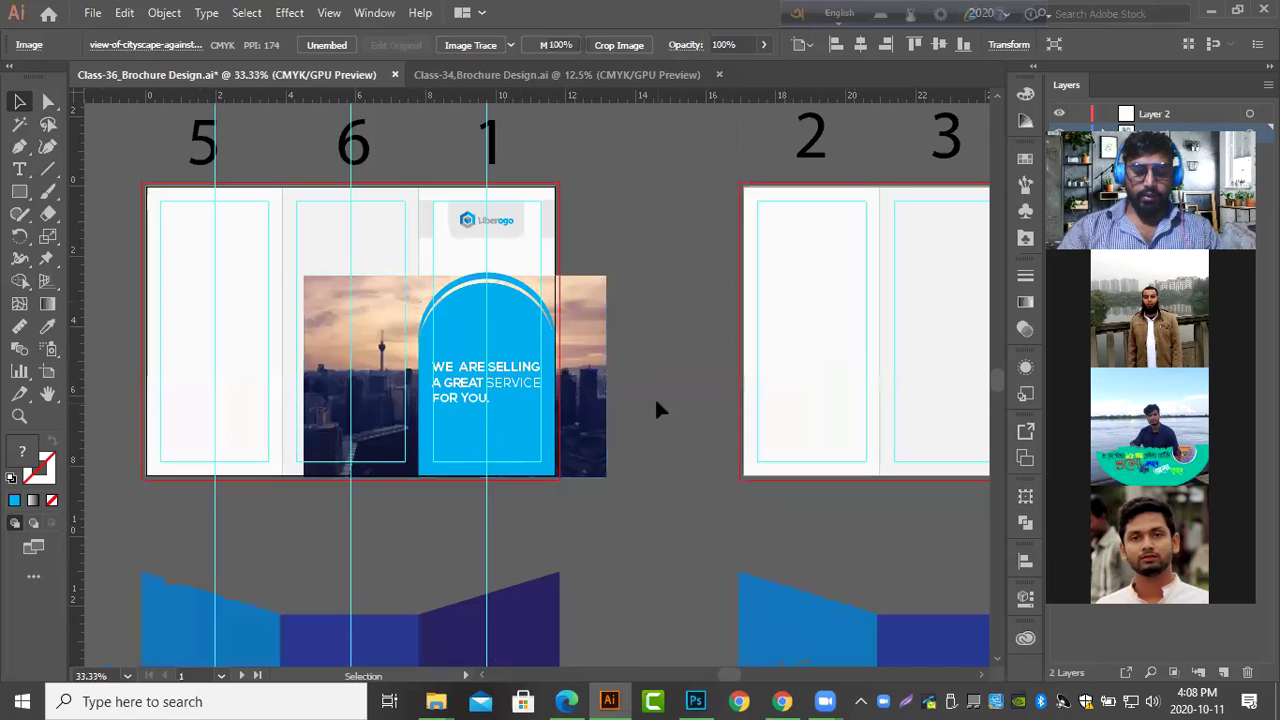
{"action": "left_click", "coordinate": [656, 408]}
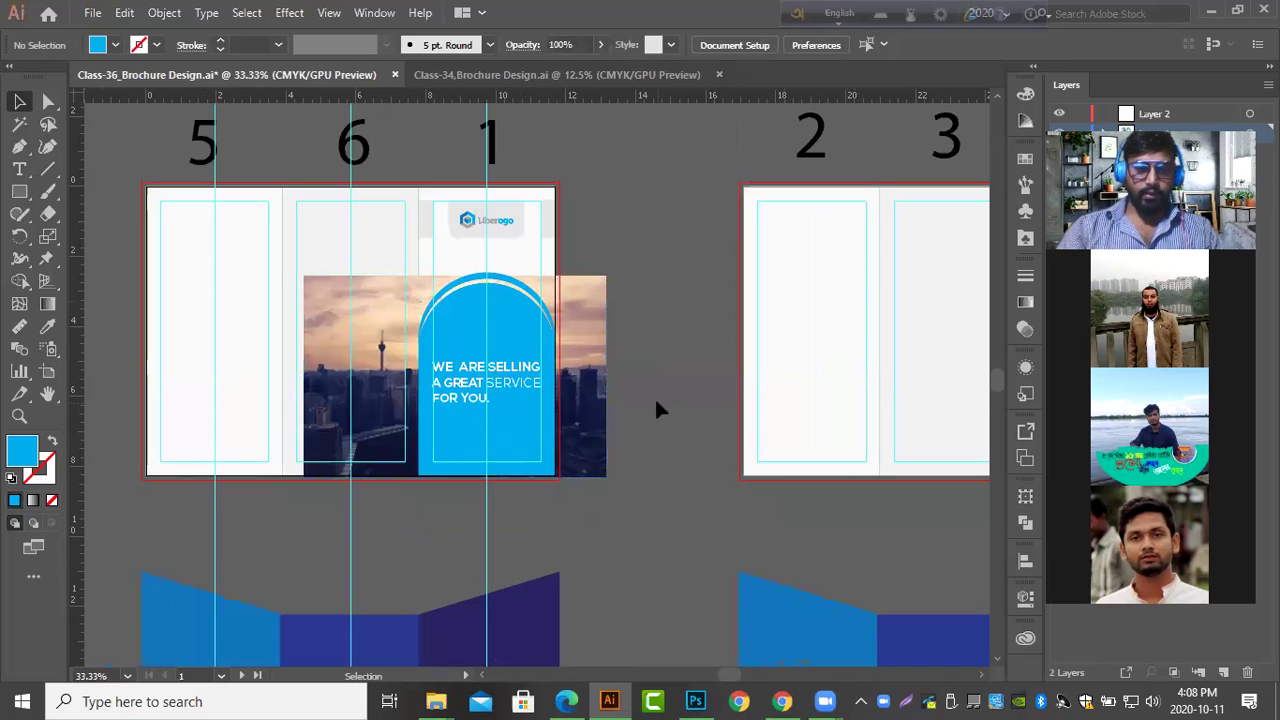
{"action": "left_click", "coordinate": [465, 350]}
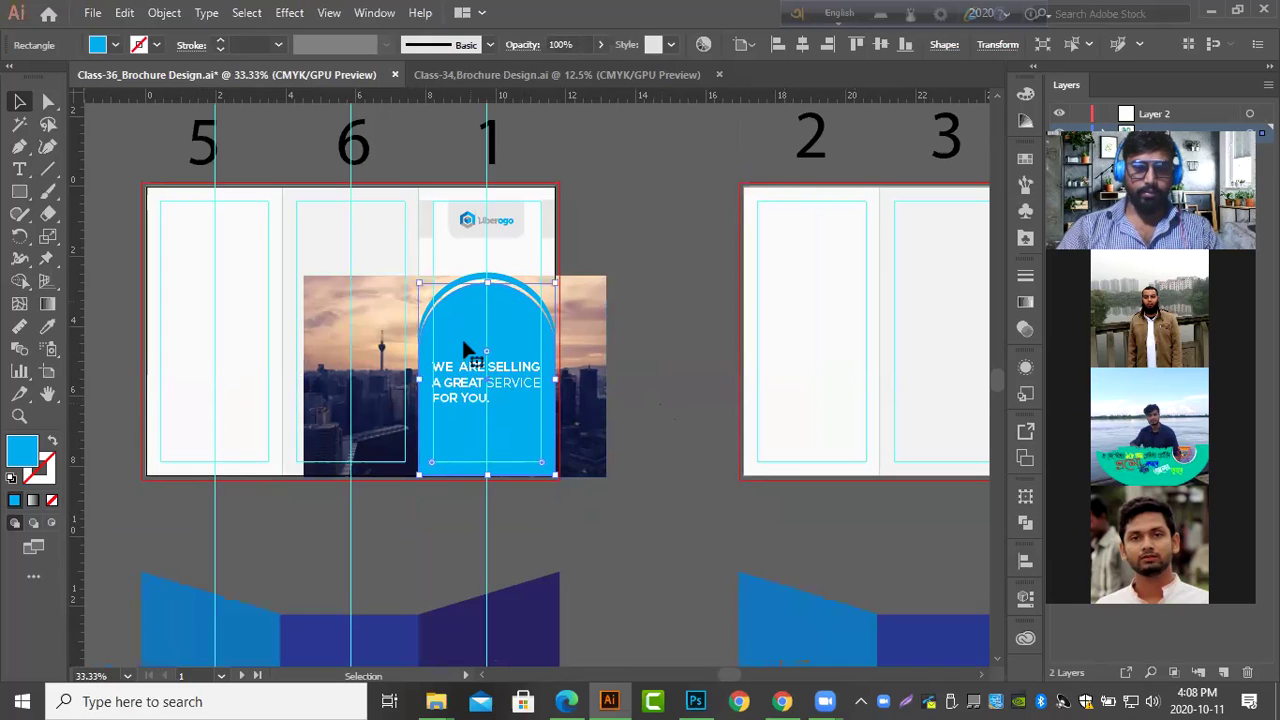
{"action": "scroll", "coordinate": [465, 350], "scroll_direction": "up", "scroll_amount": 1}
{"action": "left_click_drag", "start_coordinate": [460, 323], "coordinate": [729, 343]}
{"action": "key", "text": "ctrl+z"}
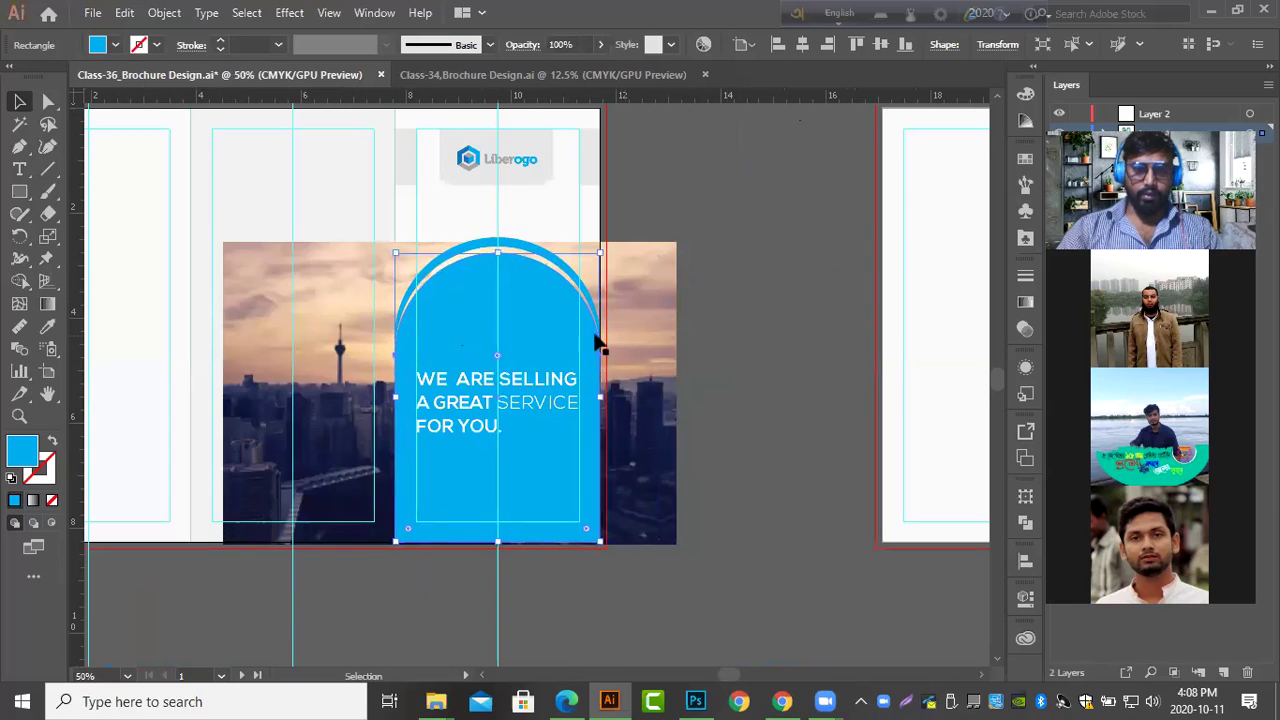
Try to make a clipping mask from the inner blue arch and the cityscape image, and undo the stray image move.
{"action": "key", "text": "a"}
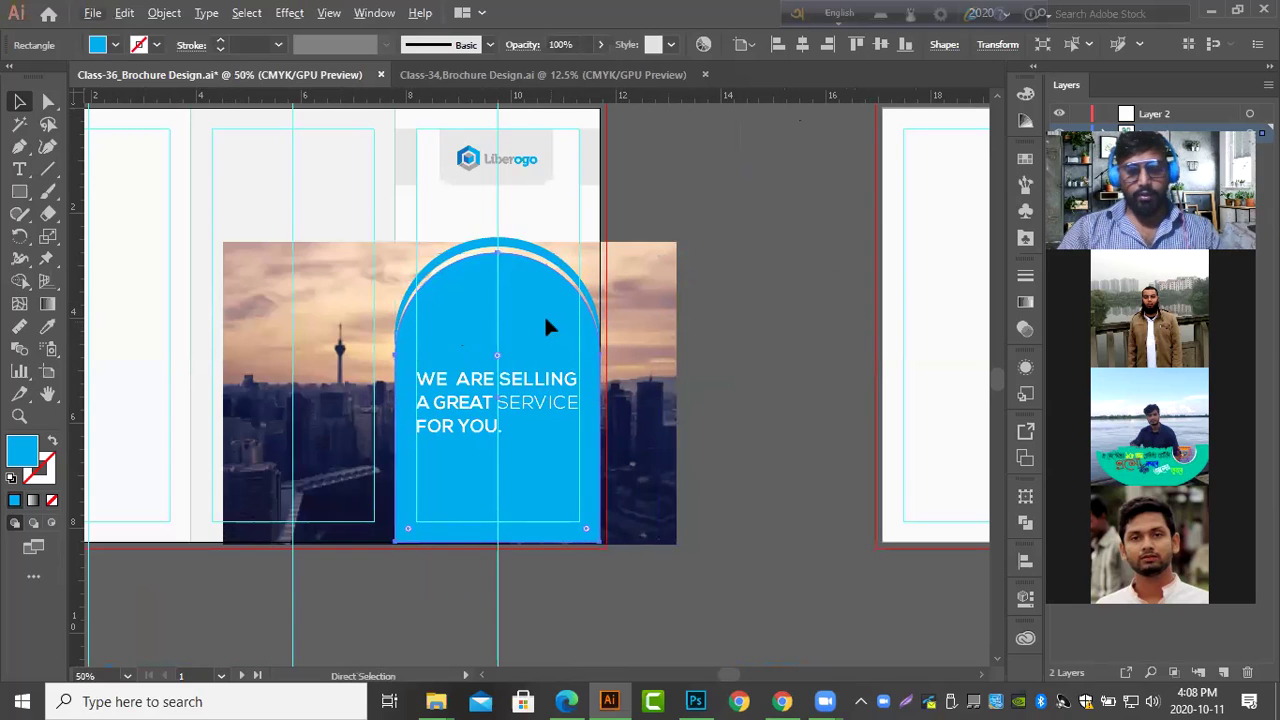
{"action": "left_click", "coordinate": [629, 352]}
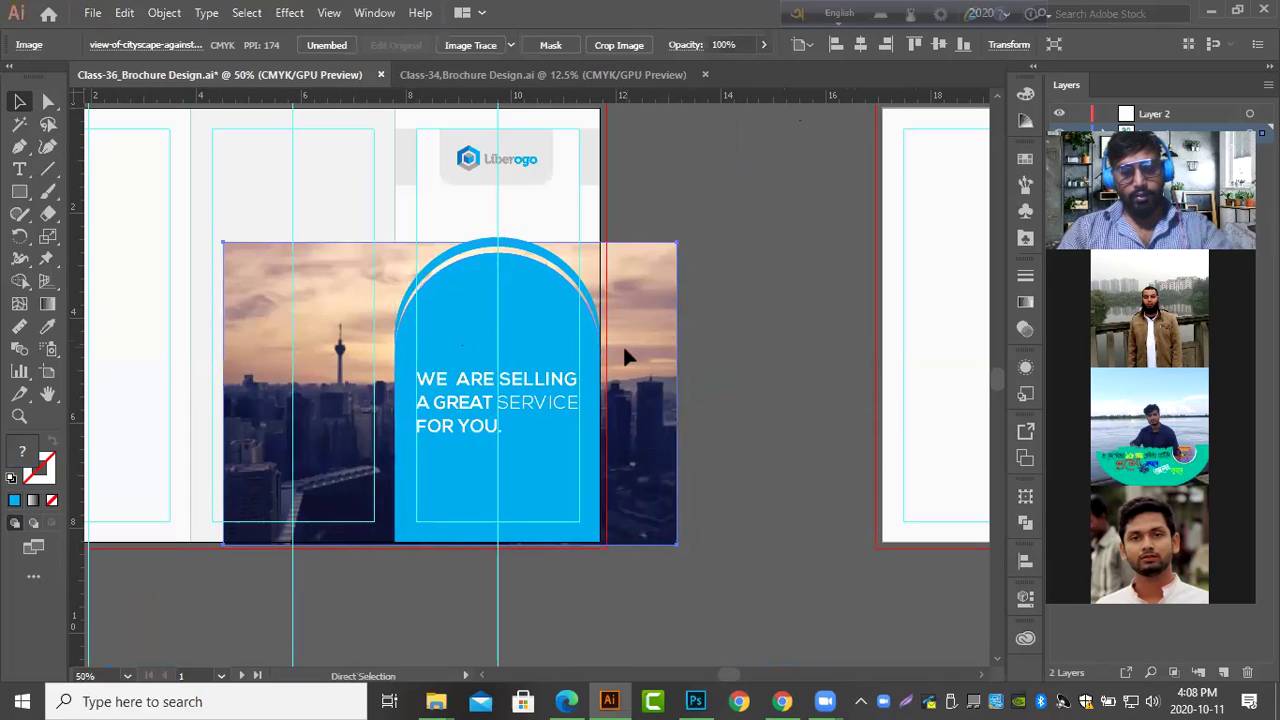
{"action": "key", "text": "v"}
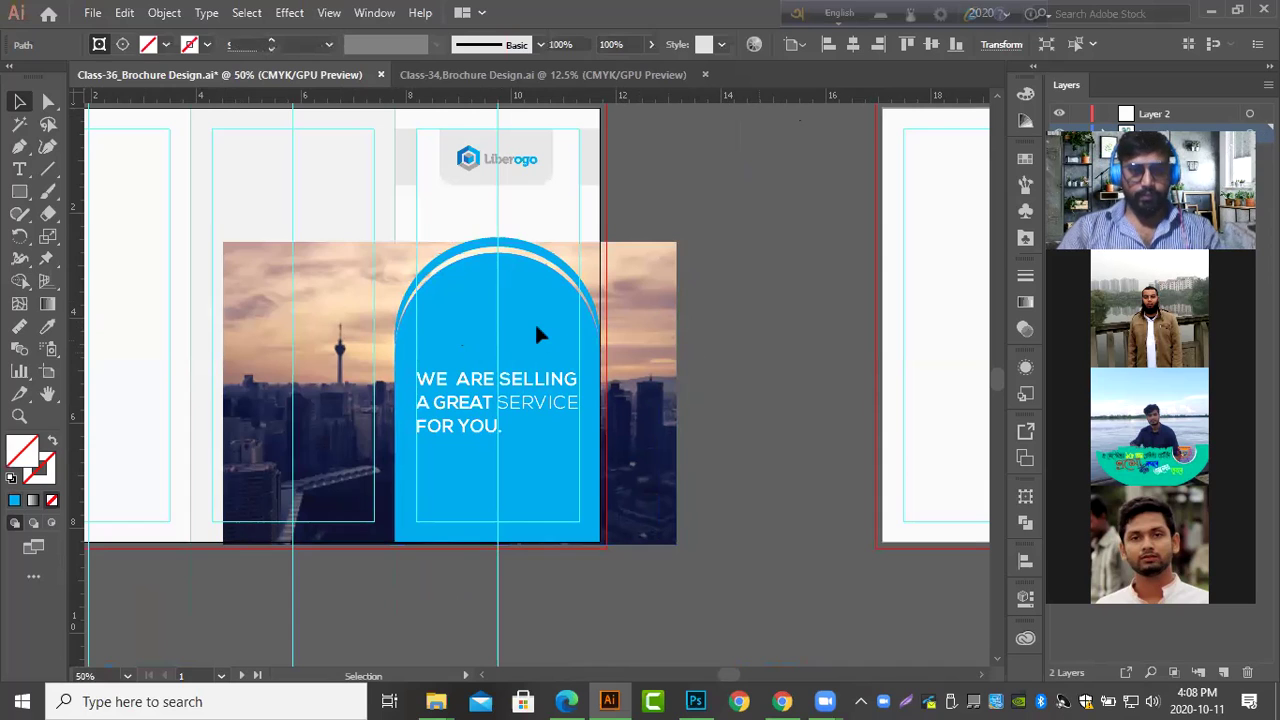
{"action": "left_click", "coordinate": [537, 334]}
{"action": "left_click", "coordinate": [655, 330]}
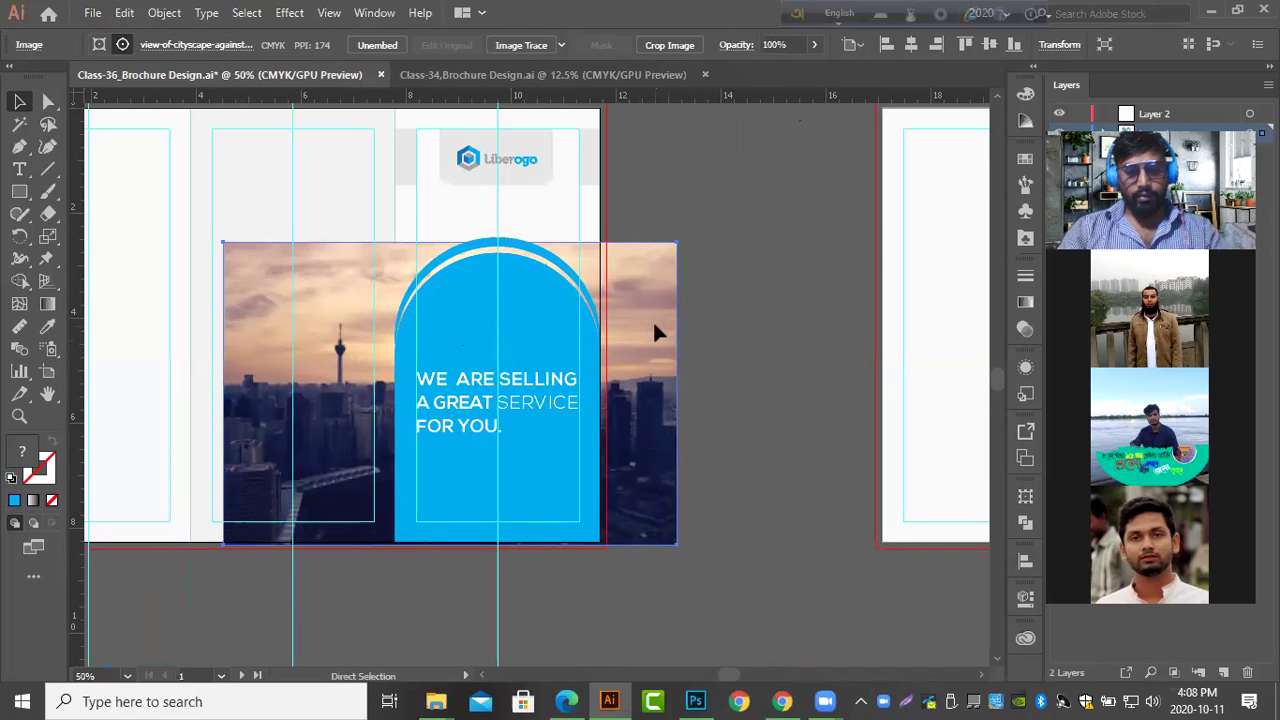
{"action": "key", "text": "ctrl+7"}
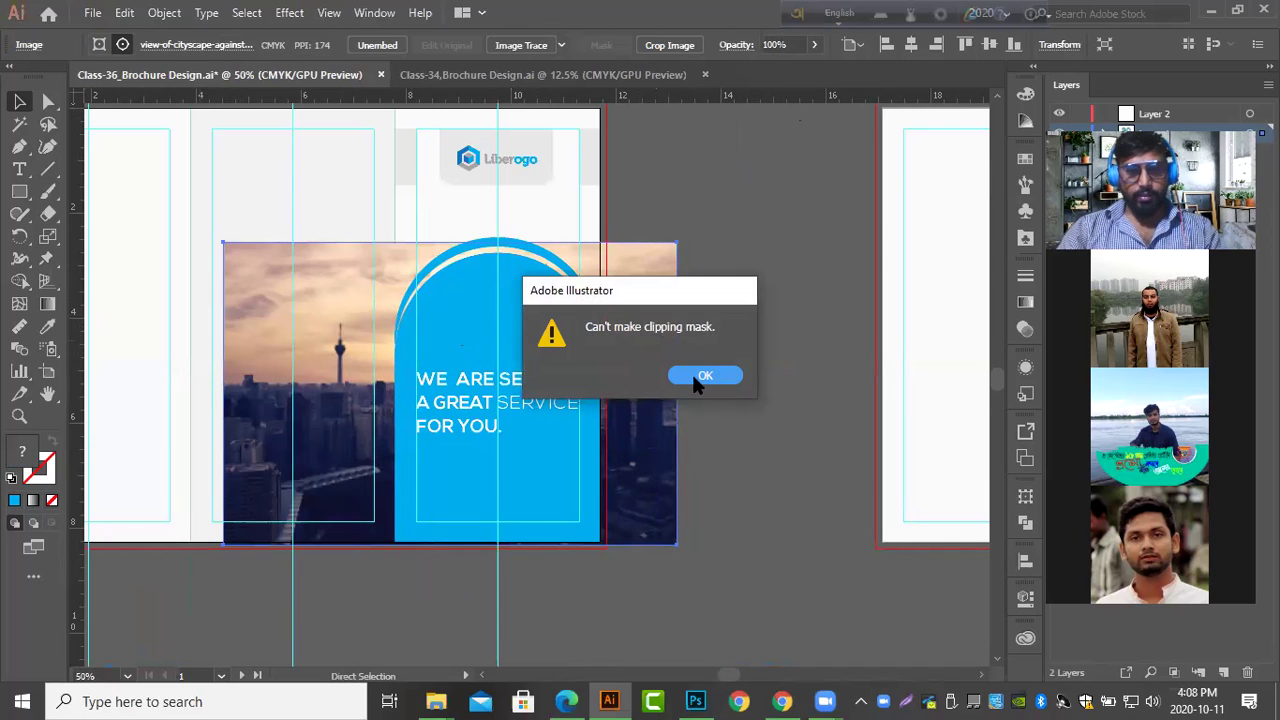
{"action": "left_click", "coordinate": [700, 378]}
{"action": "left_click_drag", "start_coordinate": [317, 291], "coordinate": [491, 409]}
{"action": "key", "text": "ctrl+z"}
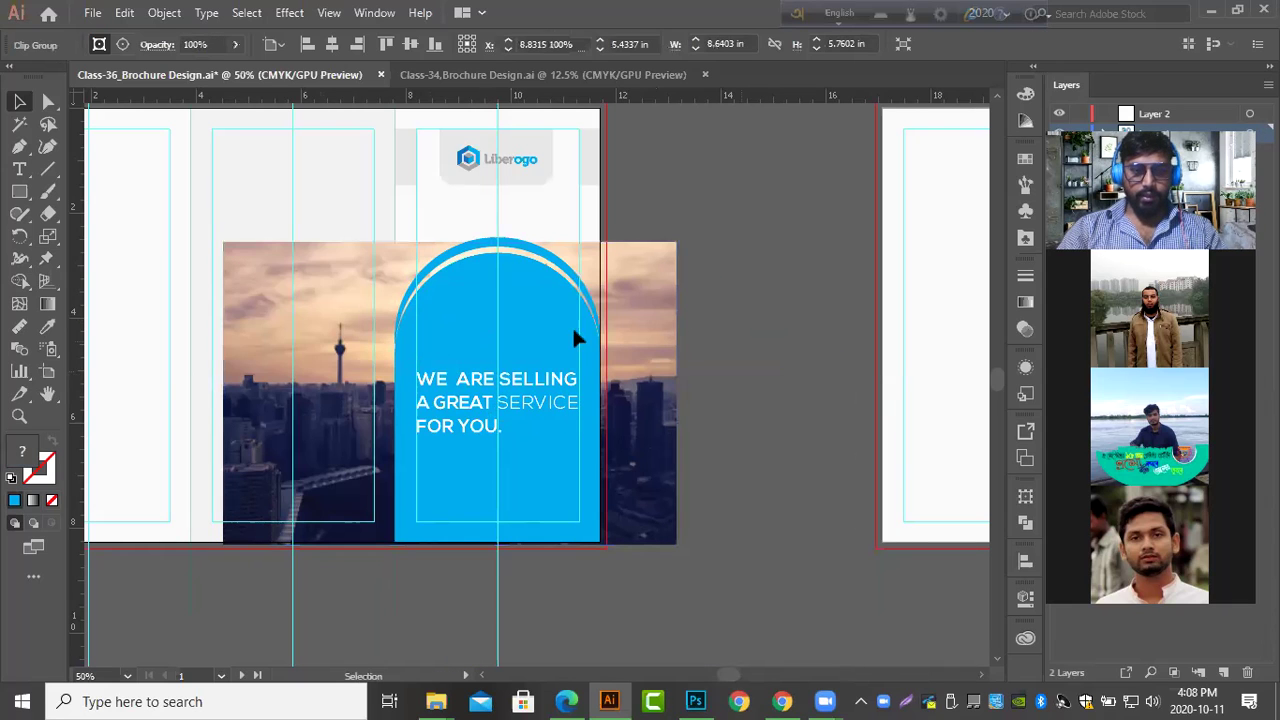
Move the inner arch aside, undo the move, and retry the clipping mask on the cityscape image.
{"action": "left_click", "coordinate": [553, 325]}
{"action": "left_click_drag", "start_coordinate": [553, 325], "coordinate": [366, 390]}
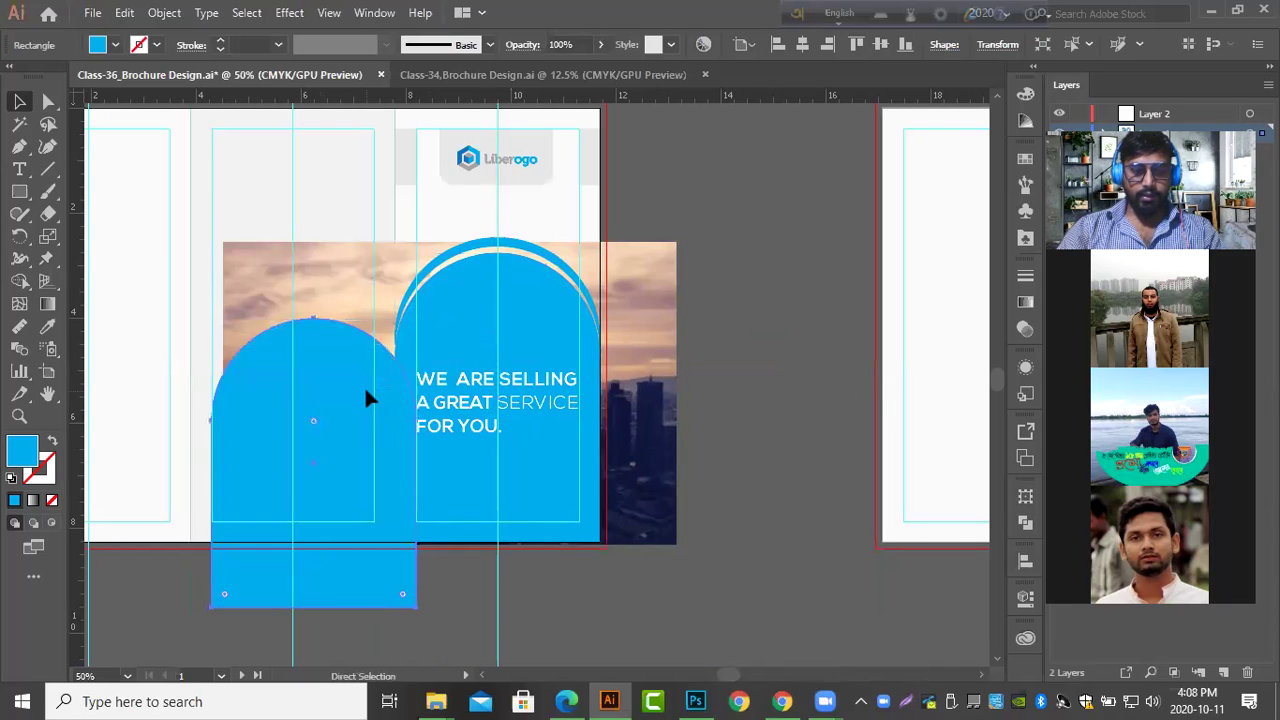
{"action": "key", "text": "ctrl+z"}
{"action": "left_click", "coordinate": [636, 346]}
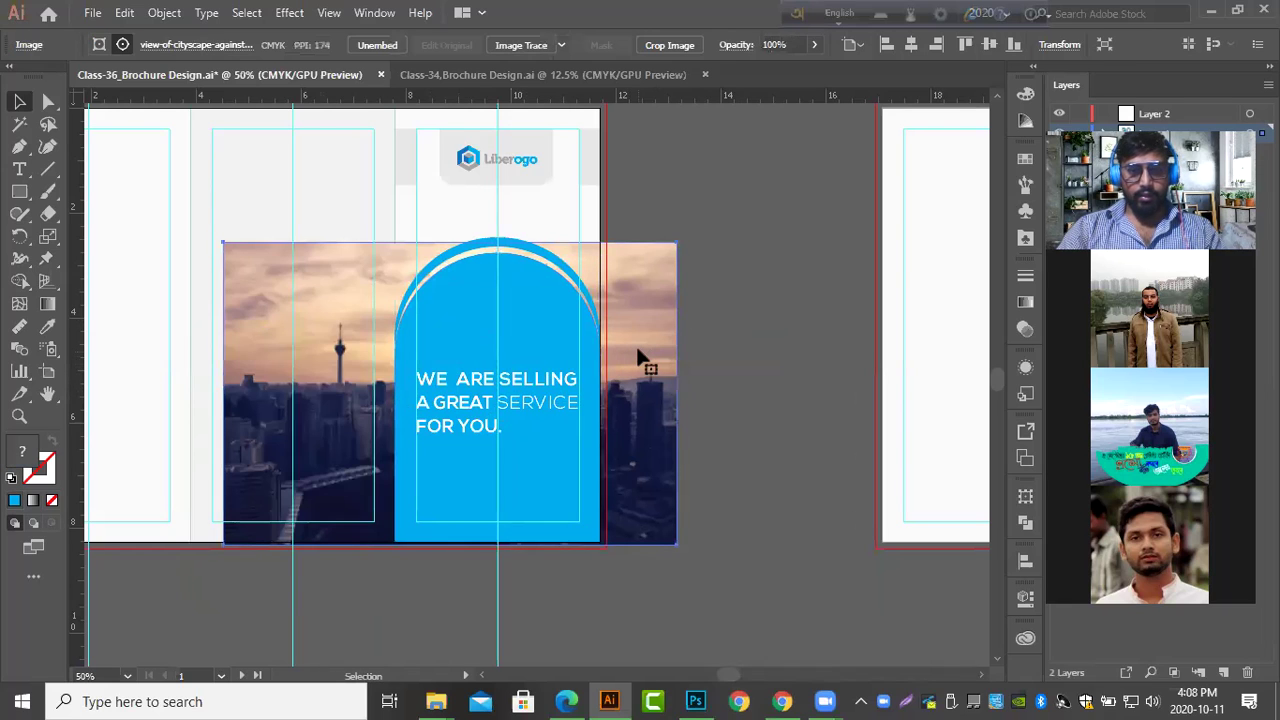
{"action": "key", "text": "ctrl+7"}
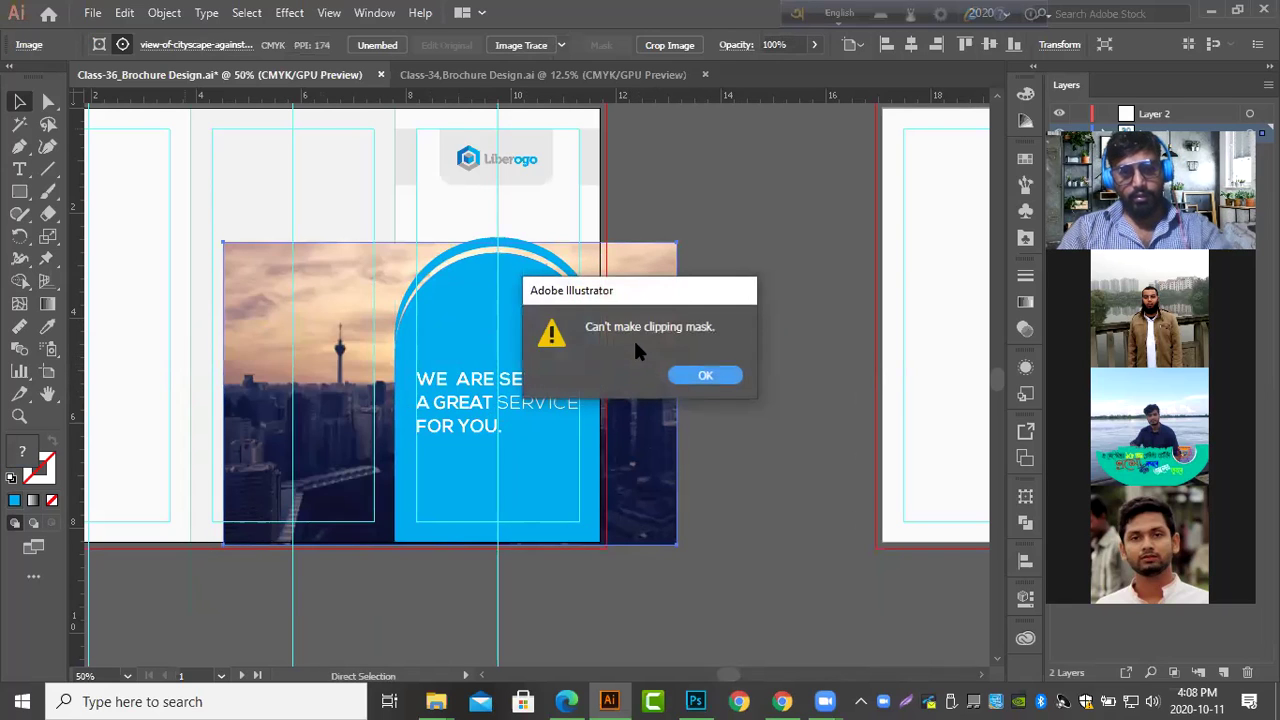
{"action": "left_click", "coordinate": [700, 375]}
{"action": "key", "text": "v"}
{"action": "left_click", "coordinate": [730, 330]}
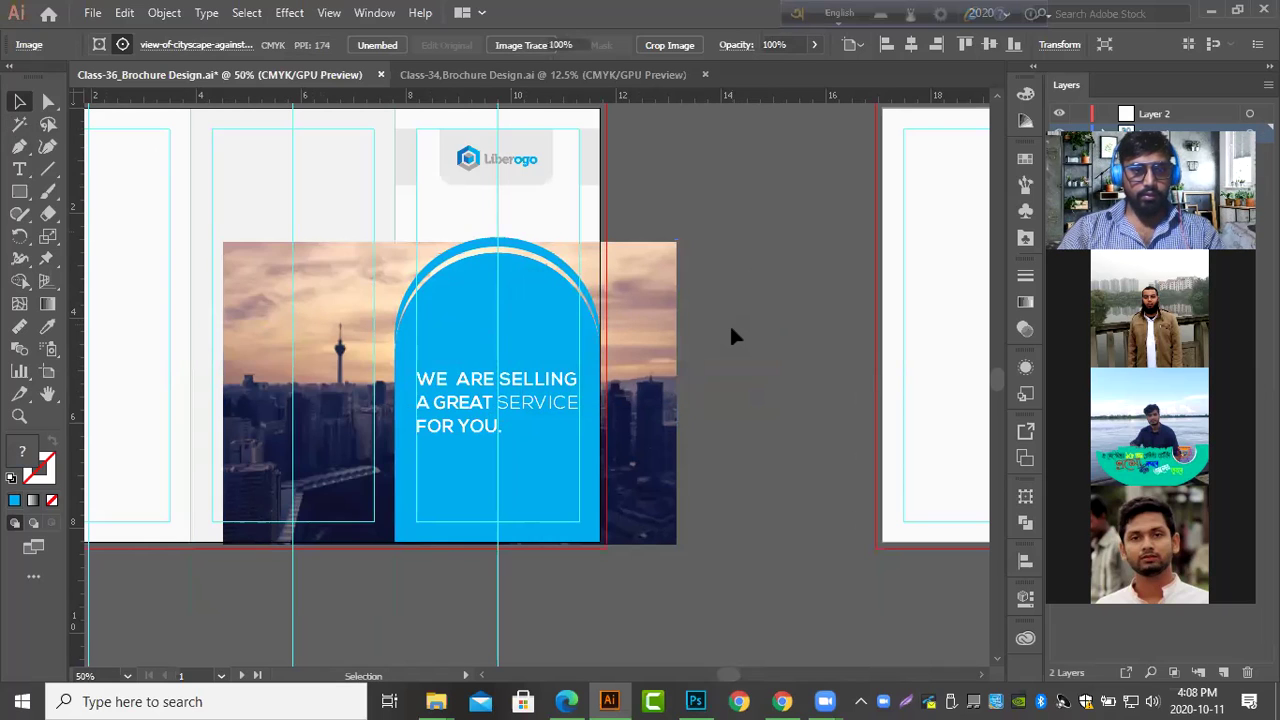
Clip the cityscape image to the inner arch shape and send the clipped image behind the blue arch.
{"action": "left_click", "coordinate": [528, 334]}
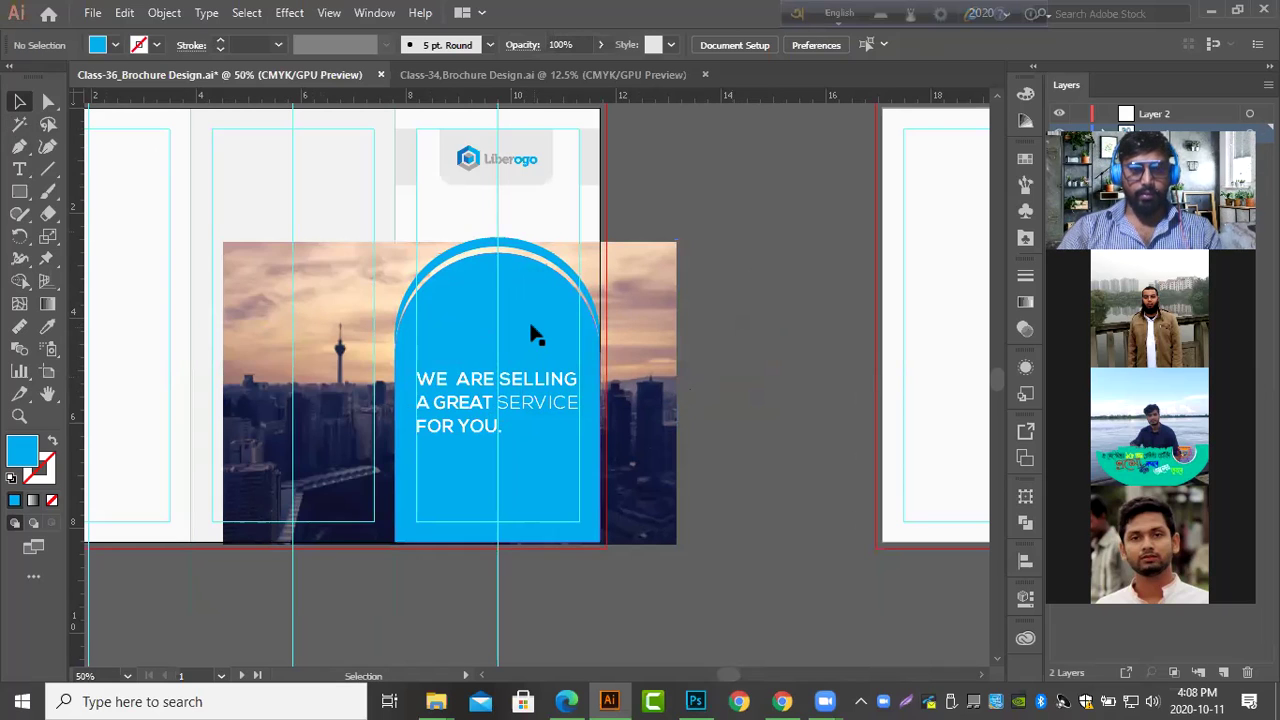
{"action": "left_click", "coordinate": [645, 344], "text": "shift"}
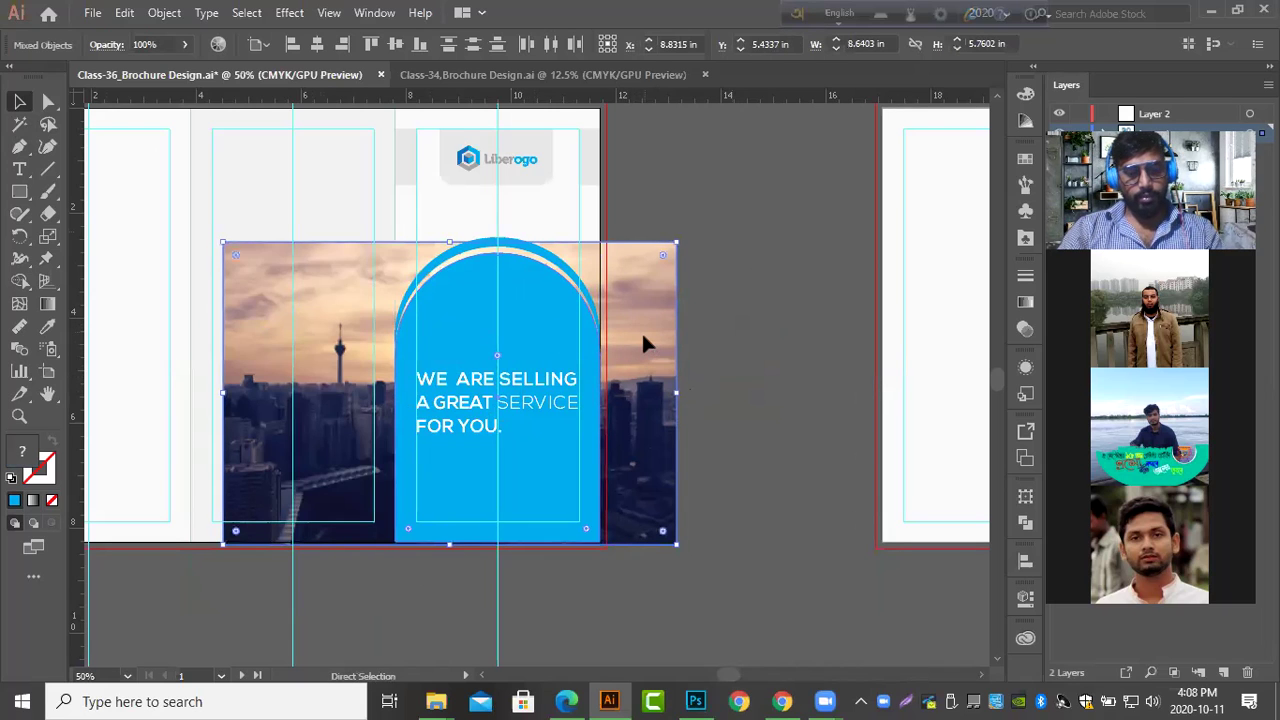
{"action": "key", "text": "ctrl+7"}
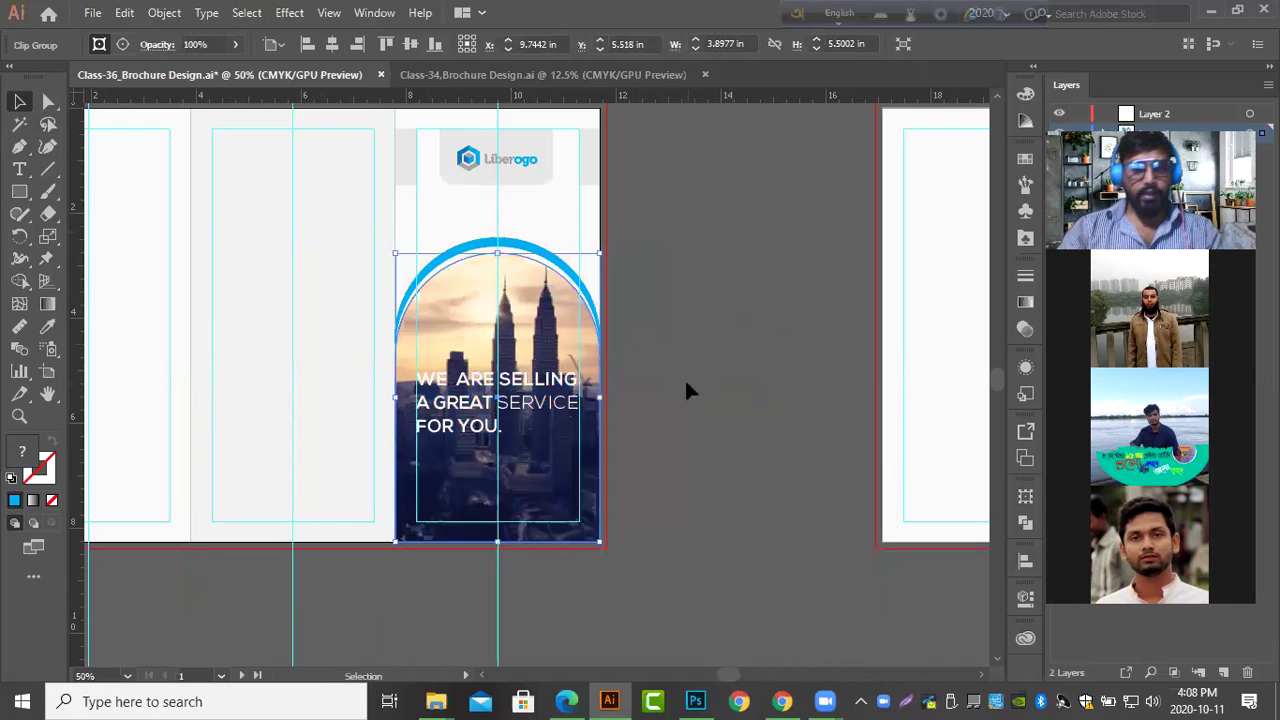
{"action": "left_click_drag", "start_coordinate": [540, 337], "coordinate": [795, 470]}
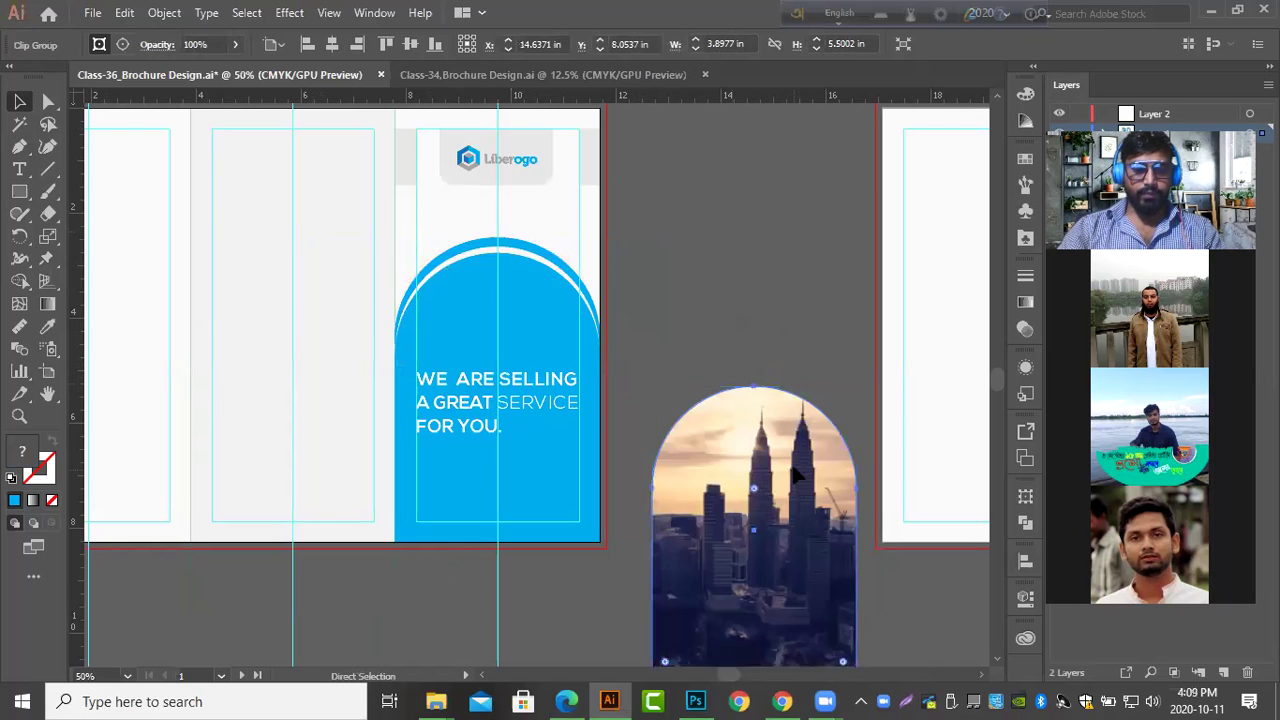
{"action": "key", "text": "ctrl+z"}
{"action": "scroll", "coordinate": [590, 424], "scroll_direction": "up", "scroll_amount": 1}
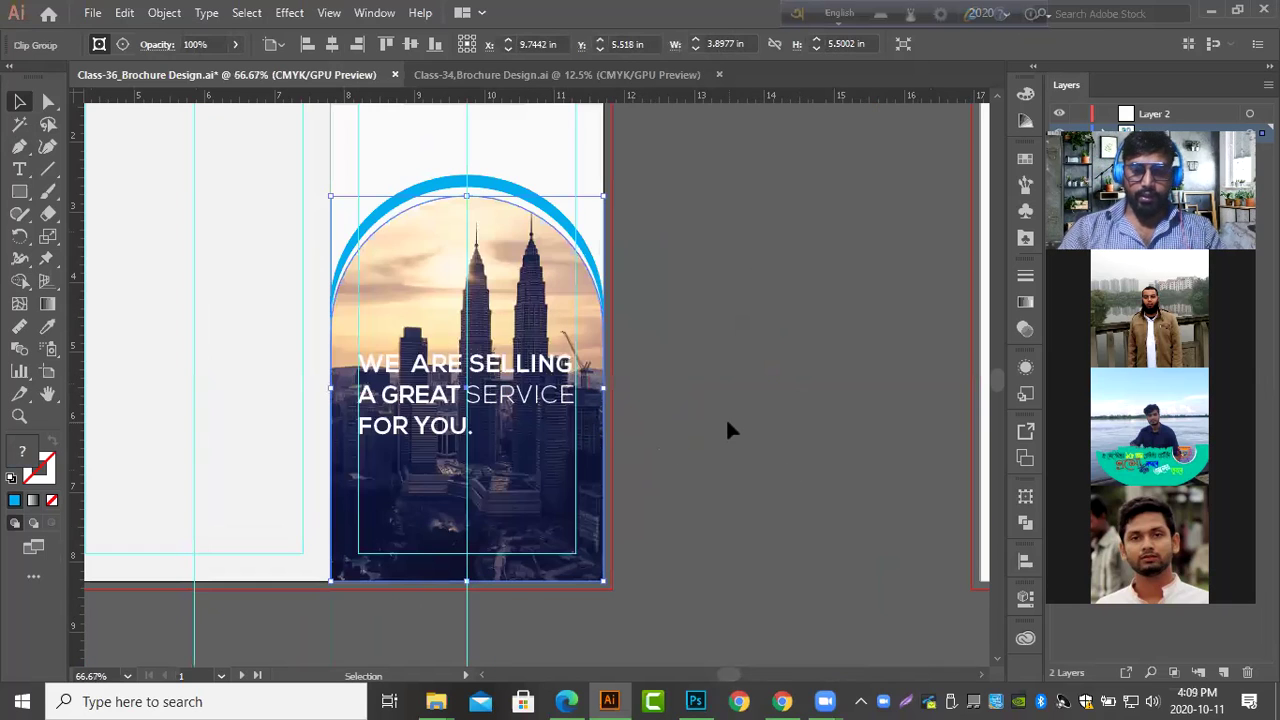
{"action": "key", "text": "ctrl+shift+bracketleft"}
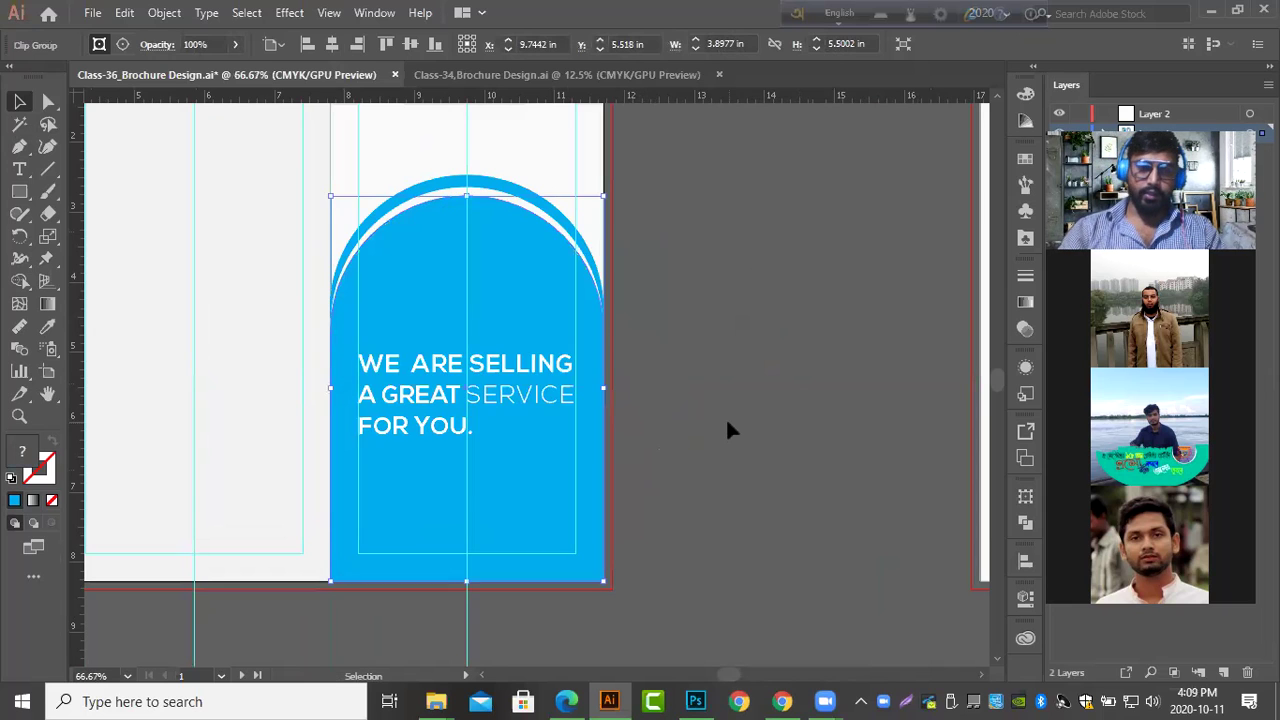
Place a copy of the inner blue arch on the empty pasteboard beside panel 5.
{"action": "scroll", "coordinate": [726, 422], "scroll_direction": "down", "scroll_amount": 2}
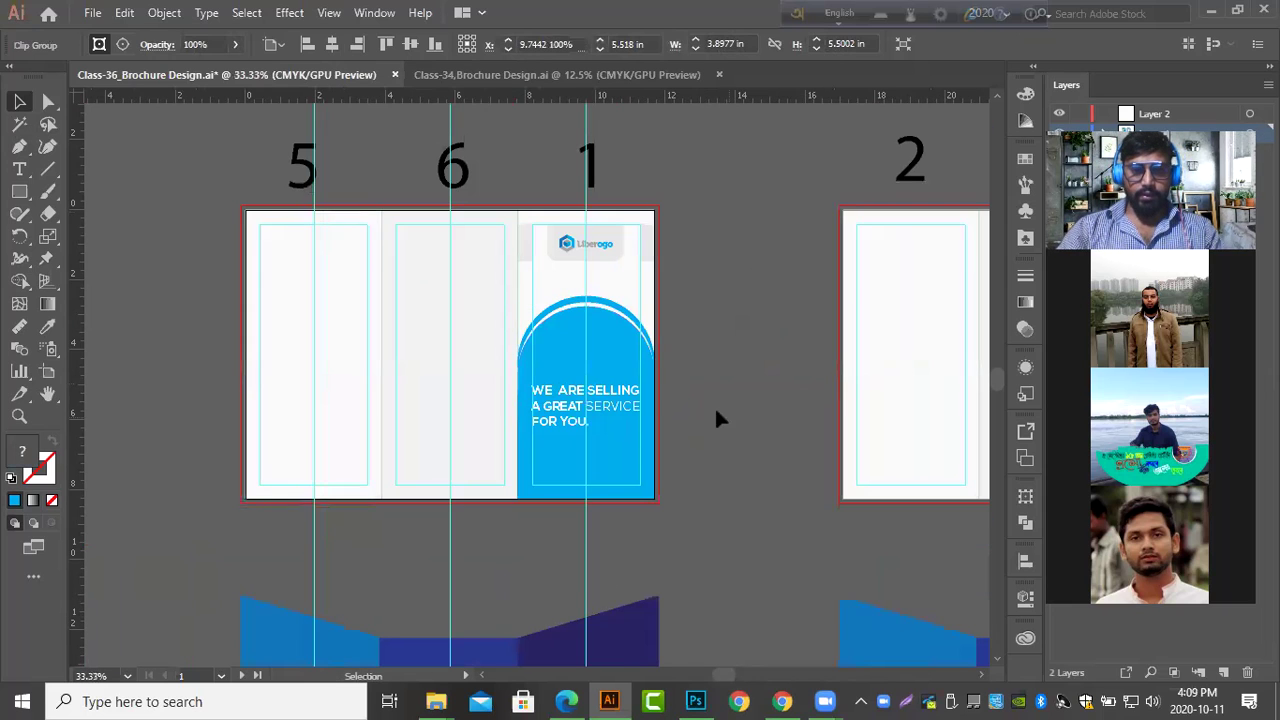
{"action": "scroll", "coordinate": [714, 420], "scroll_direction": "down", "scroll_amount": 1}
{"action": "left_click", "coordinate": [714, 420]}
{"action": "left_click_drag", "start_coordinate": [618, 364], "coordinate": [214, 370]}
{"action": "scroll", "coordinate": [606, 371], "scroll_direction": "up", "scroll_amount": 3}
Set the cover panel's inner blue arch to 65% opacity over the clipped cityscape image.
{"action": "left_click", "coordinate": [642, 378]}
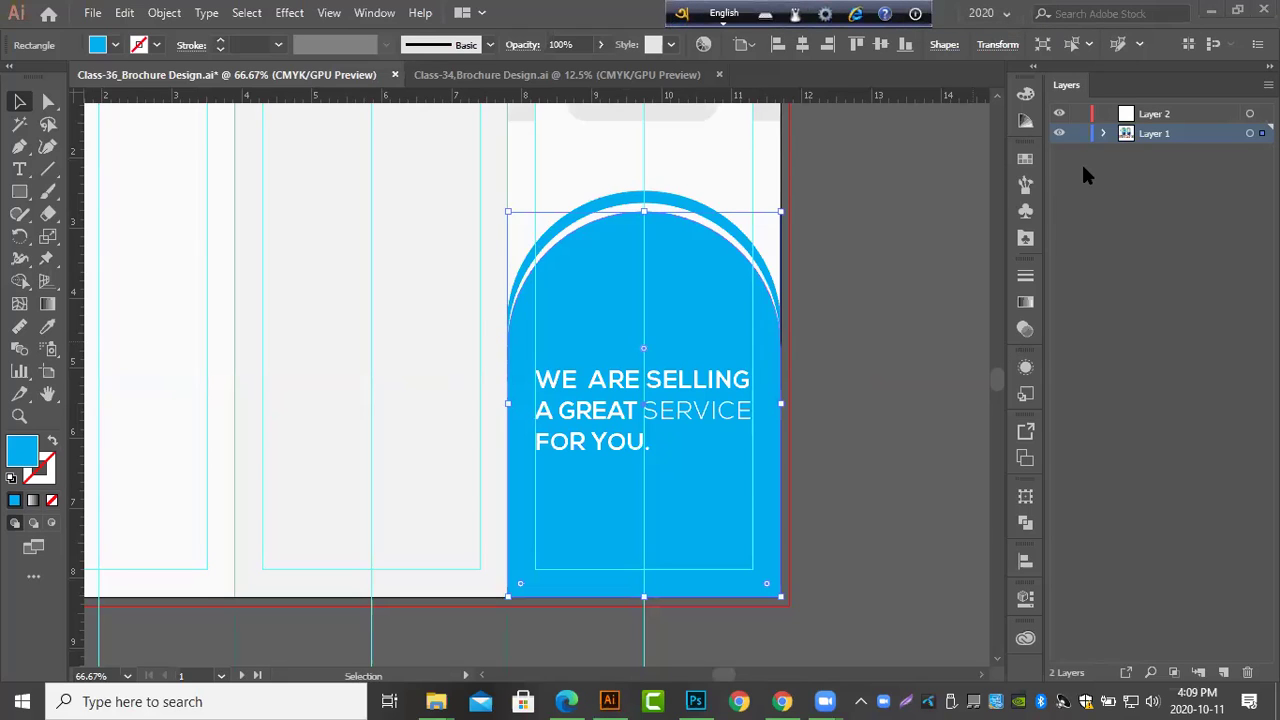
{"action": "left_click", "coordinate": [1024, 367]}
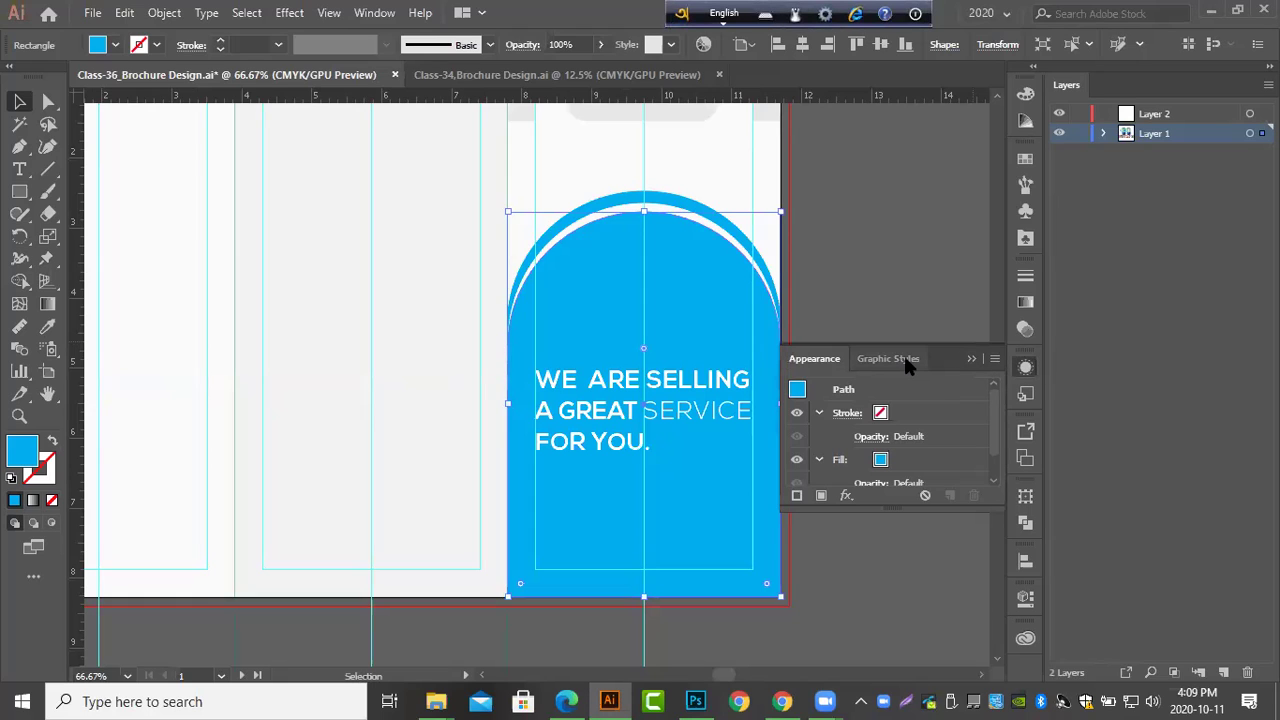
{"action": "left_click", "coordinate": [1024, 330]}
{"action": "left_click_drag", "start_coordinate": [980, 296], "coordinate": [952, 320]}
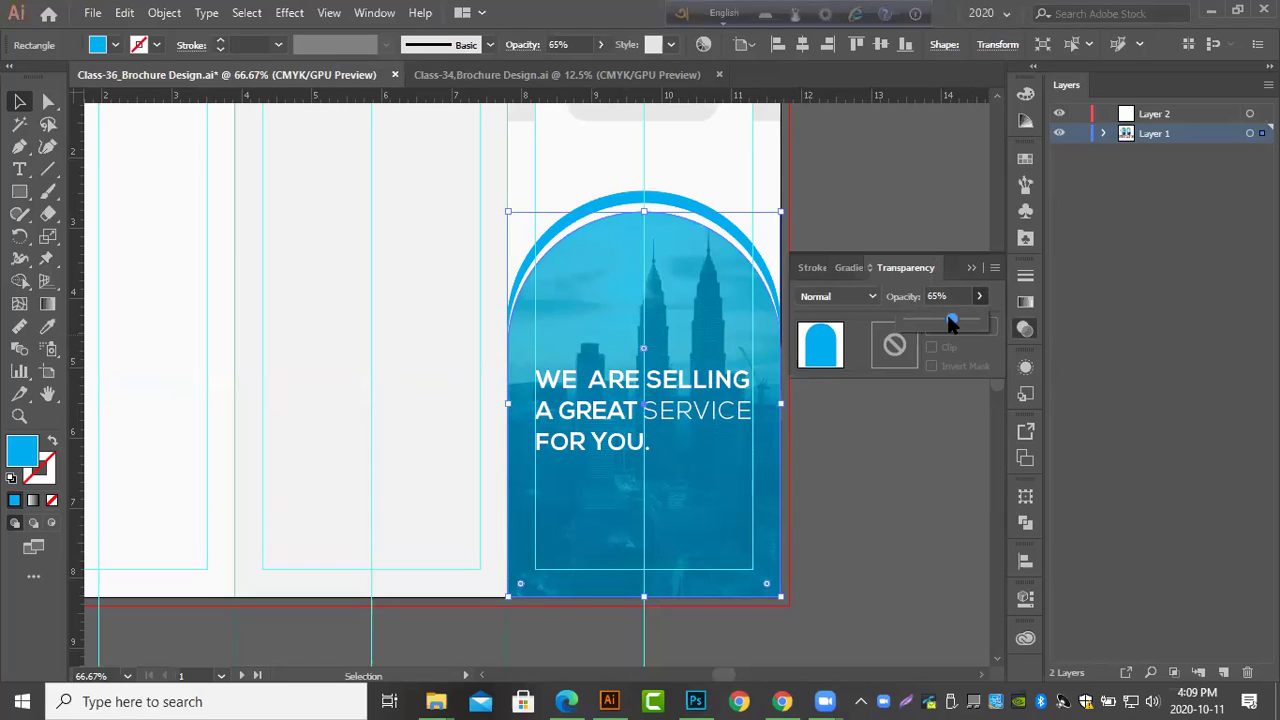
Fill the semi-transparent cover arch with the Fading Sky linear gradient preset.
{"action": "left_click", "coordinate": [1024, 301]}
{"action": "left_click", "coordinate": [888, 407]}
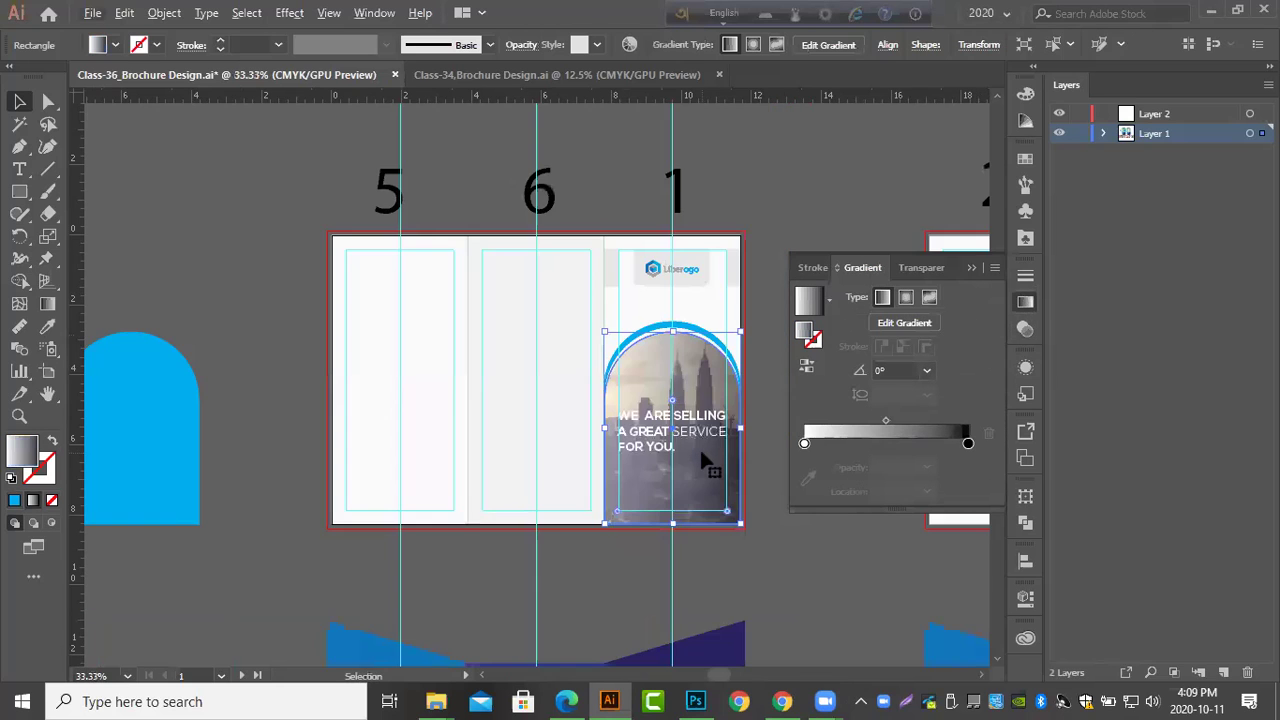
{"action": "left_click", "coordinate": [805, 444]}
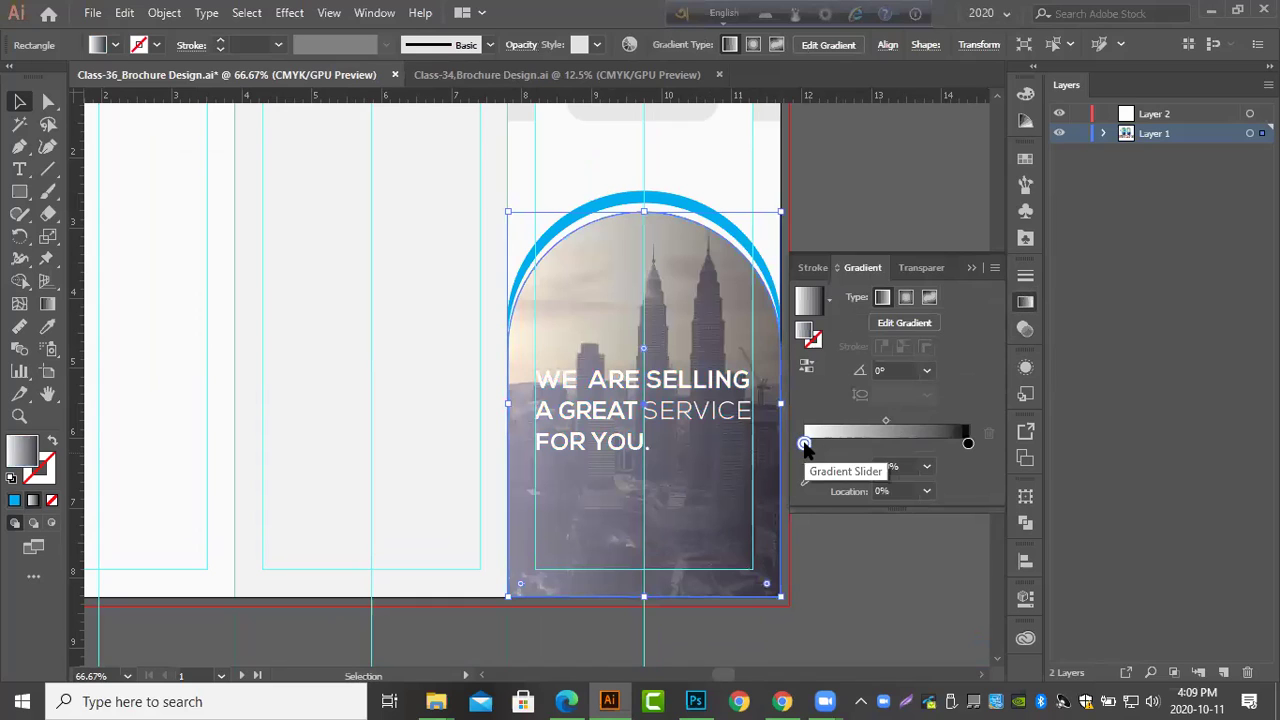
{"action": "left_click", "coordinate": [828, 299]}
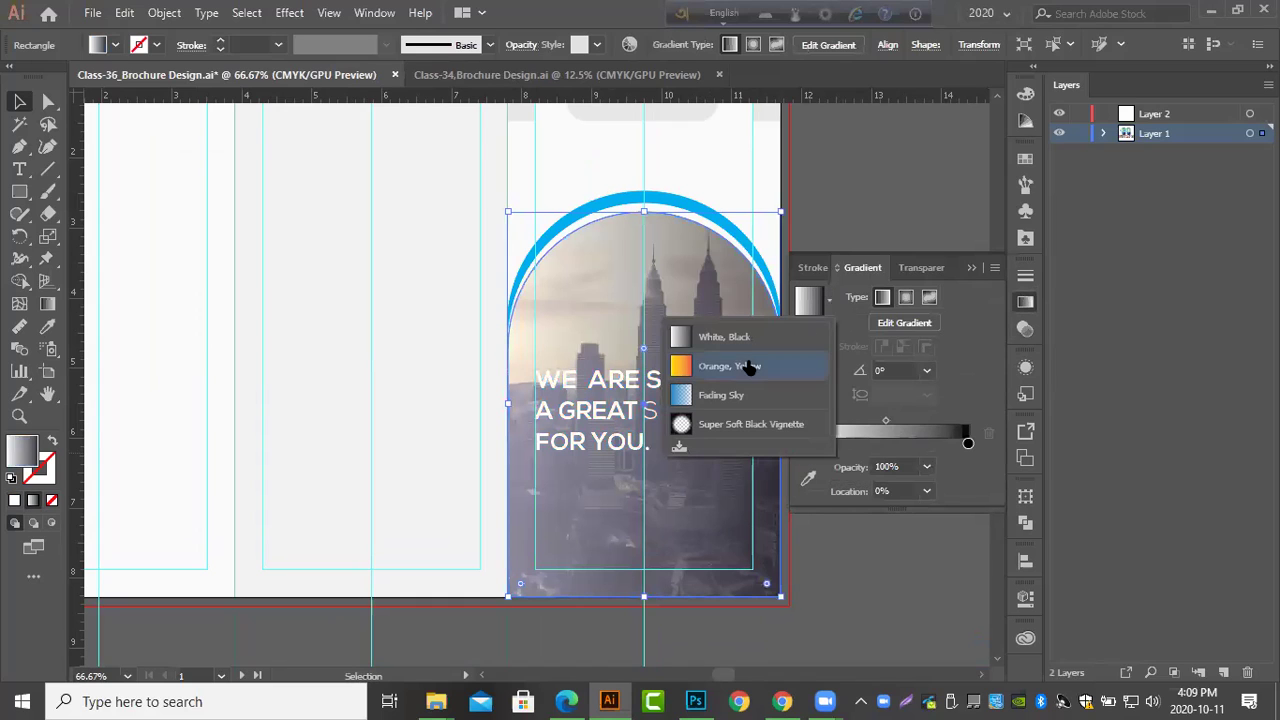
{"action": "left_click", "coordinate": [733, 395]}
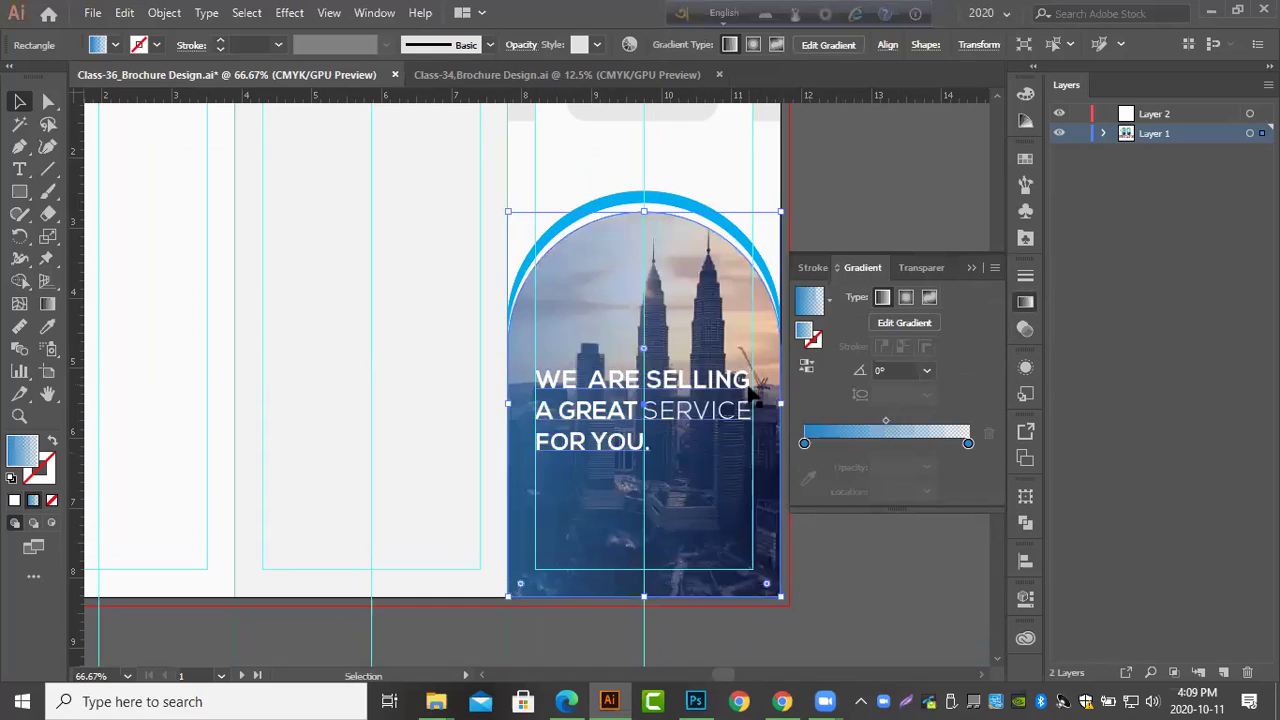
Try the Orange, Yellow gradient preset on the cover arch and return to Fading Sky.
{"action": "left_click", "coordinate": [829, 298]}
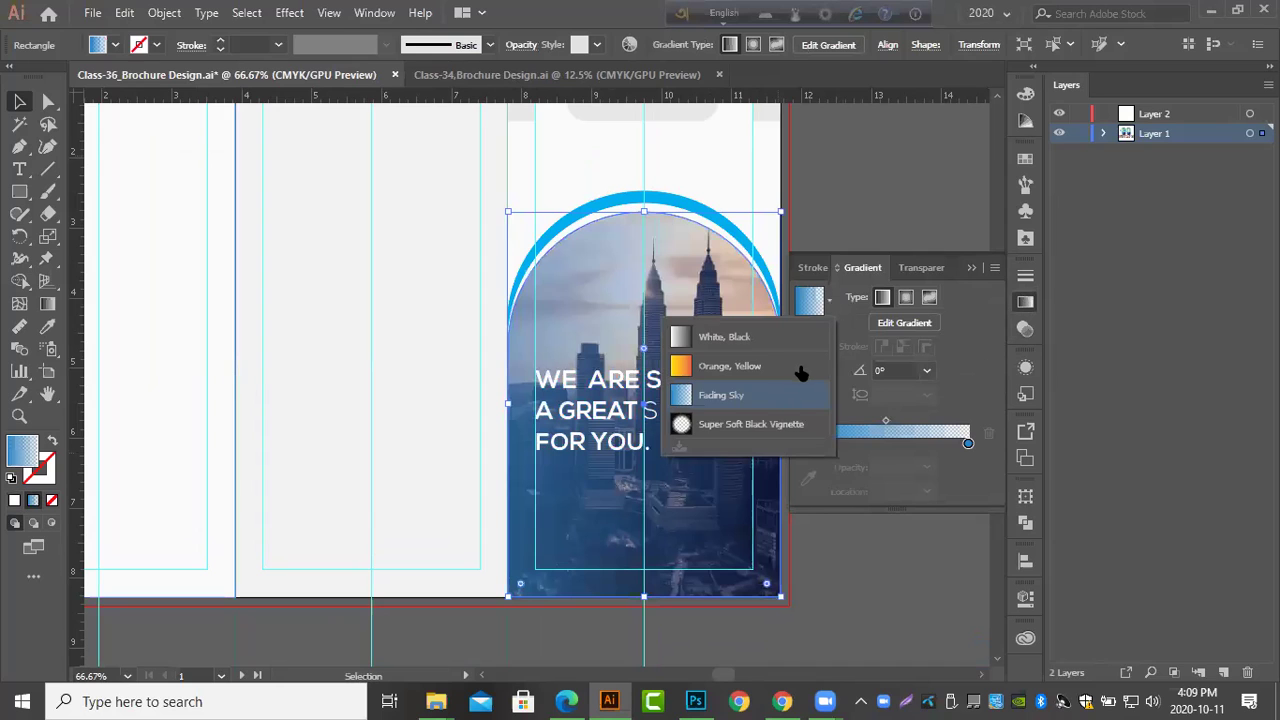
{"action": "left_click", "coordinate": [749, 366]}
{"action": "left_click", "coordinate": [829, 298]}
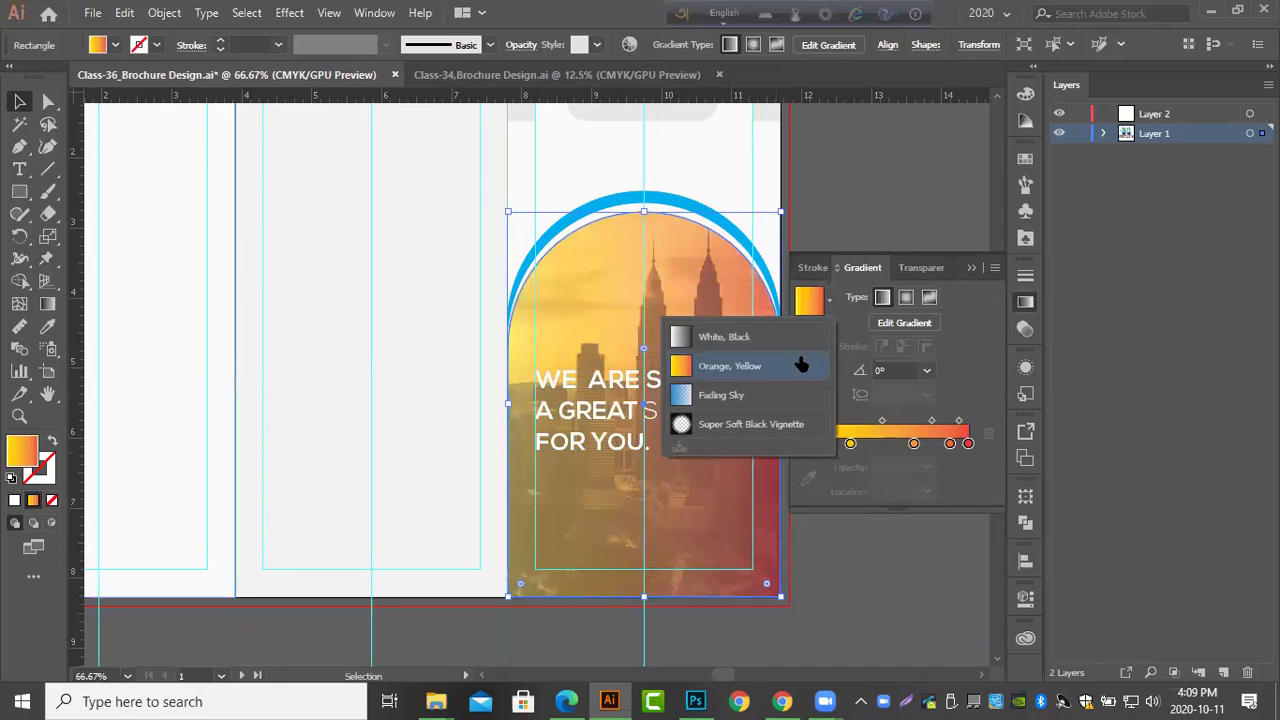
{"action": "left_click", "coordinate": [774, 393]}
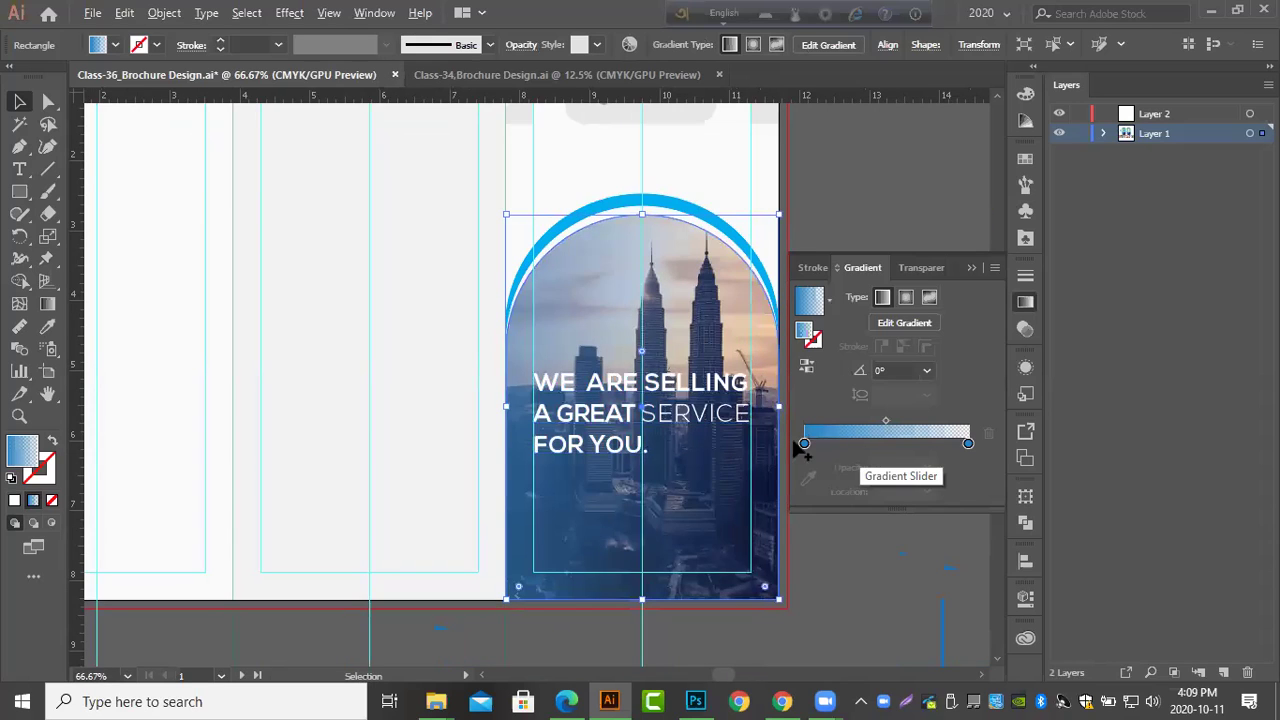
Recolor the gradient's opaque 0% color stop with the bright blue sampled from the arch copy on the pasteboard.
{"action": "scroll", "coordinate": [708, 428], "scroll_direction": "down", "scroll_amount": 3}
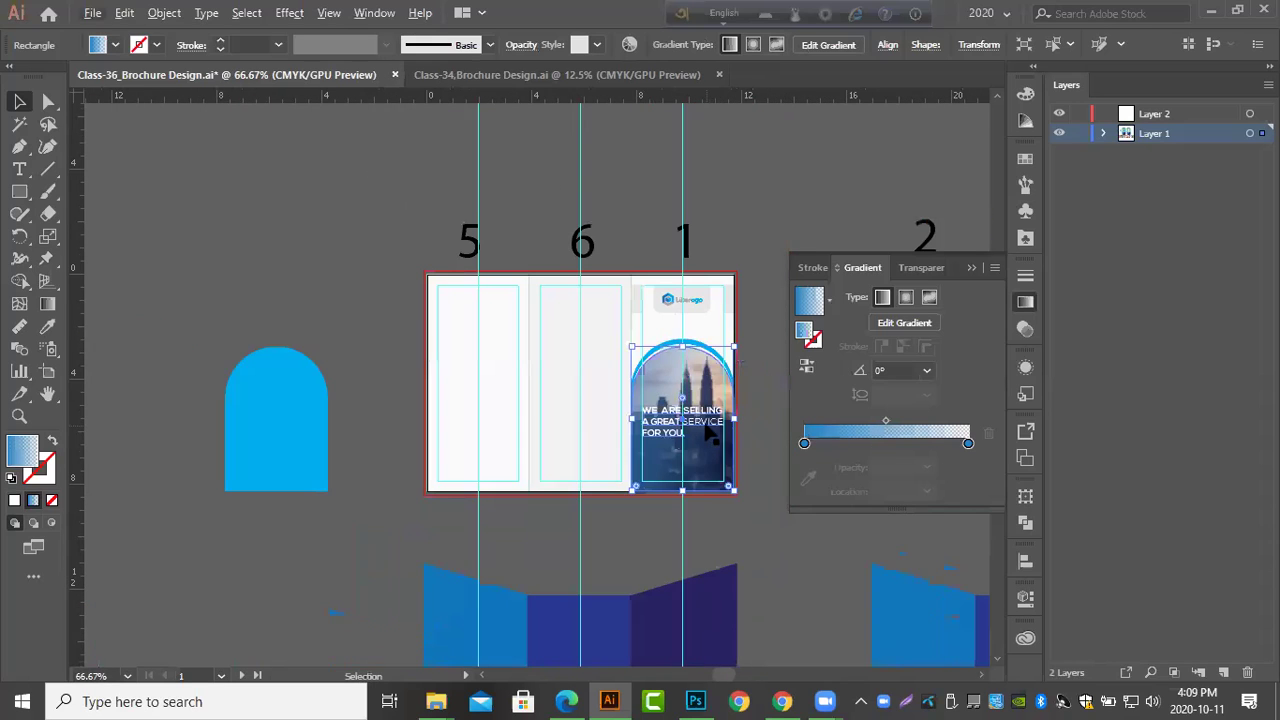
{"action": "left_click", "coordinate": [804, 443]}
{"action": "key", "text": "g"}
{"action": "left_click", "coordinate": [318, 410]}
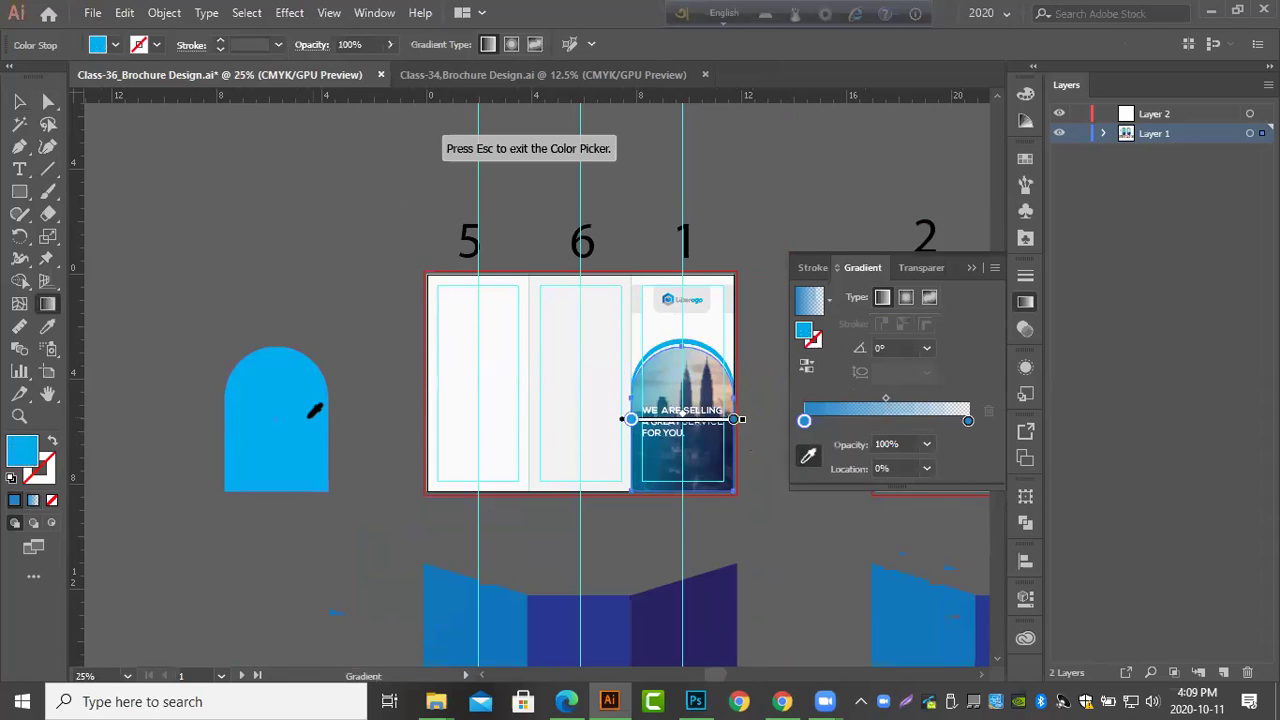
Recolor the gradient's end stop at 100% location with the bright blue sampled from the pasteboard arch and set its opacity to 0%.
{"action": "scroll", "coordinate": [737, 428], "scroll_direction": "up", "scroll_amount": 2}
{"action": "left_click", "coordinate": [967, 421]}
{"action": "scroll", "coordinate": [585, 458], "scroll_direction": "down", "scroll_amount": 2}
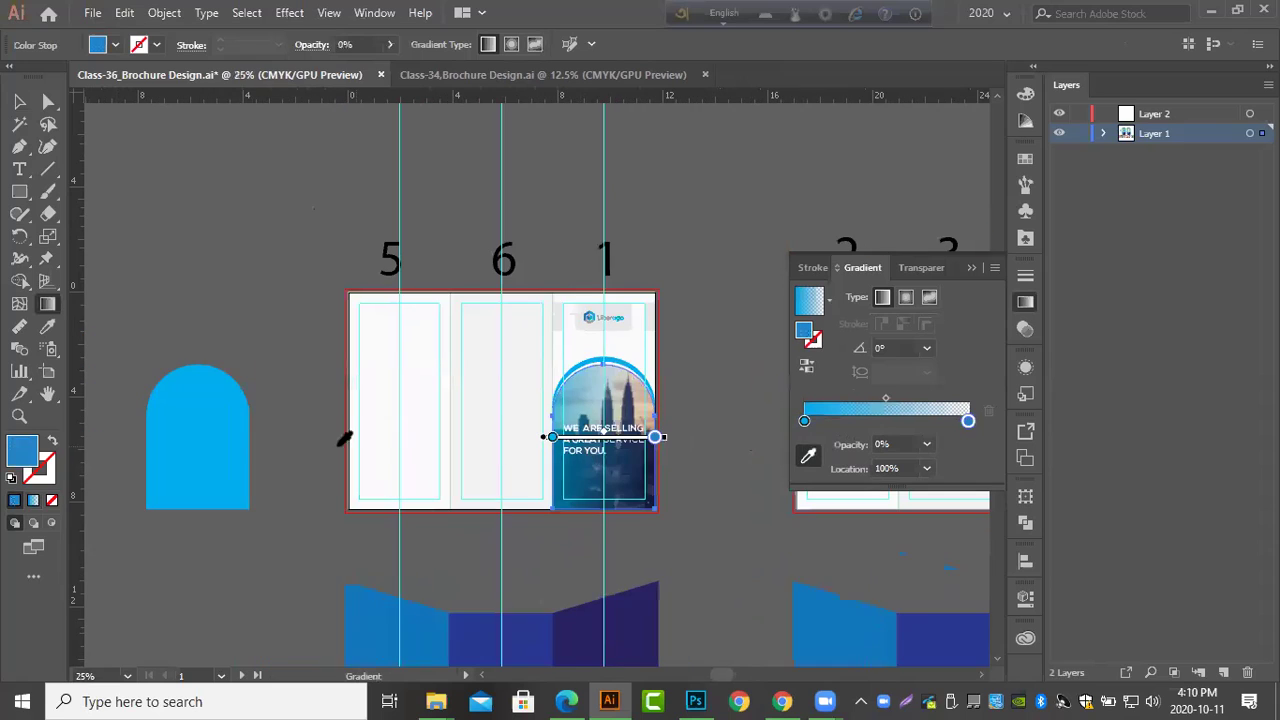
{"action": "left_click", "coordinate": [240, 434], "text": "shift"}
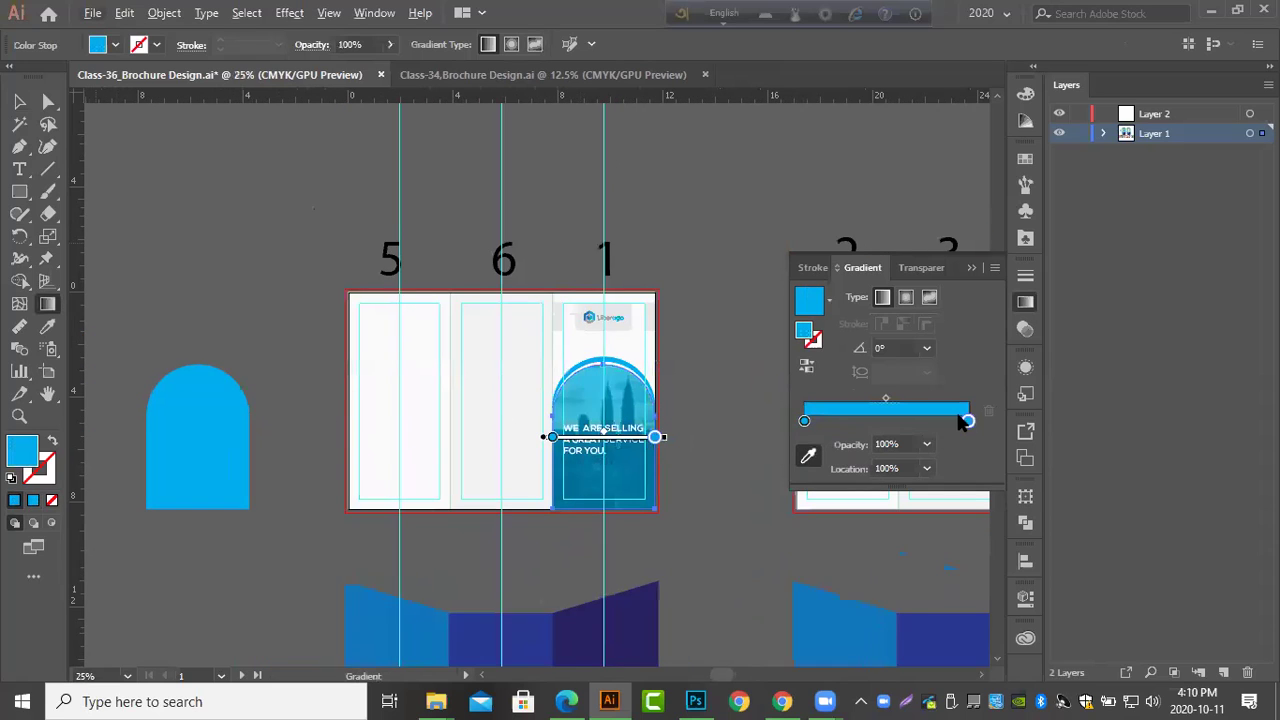
{"action": "left_click", "coordinate": [926, 445]}
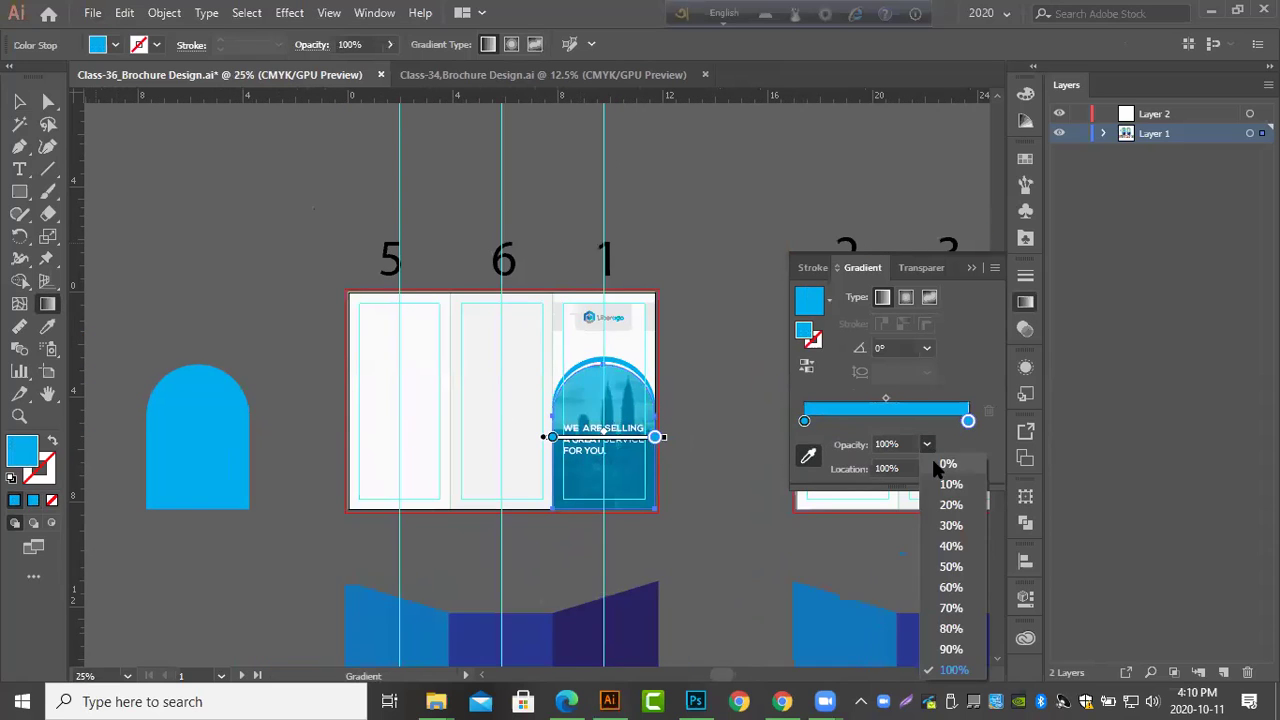
{"action": "left_click", "coordinate": [940, 463]}
{"action": "scroll", "coordinate": [620, 447], "scroll_direction": "up", "scroll_amount": 2}
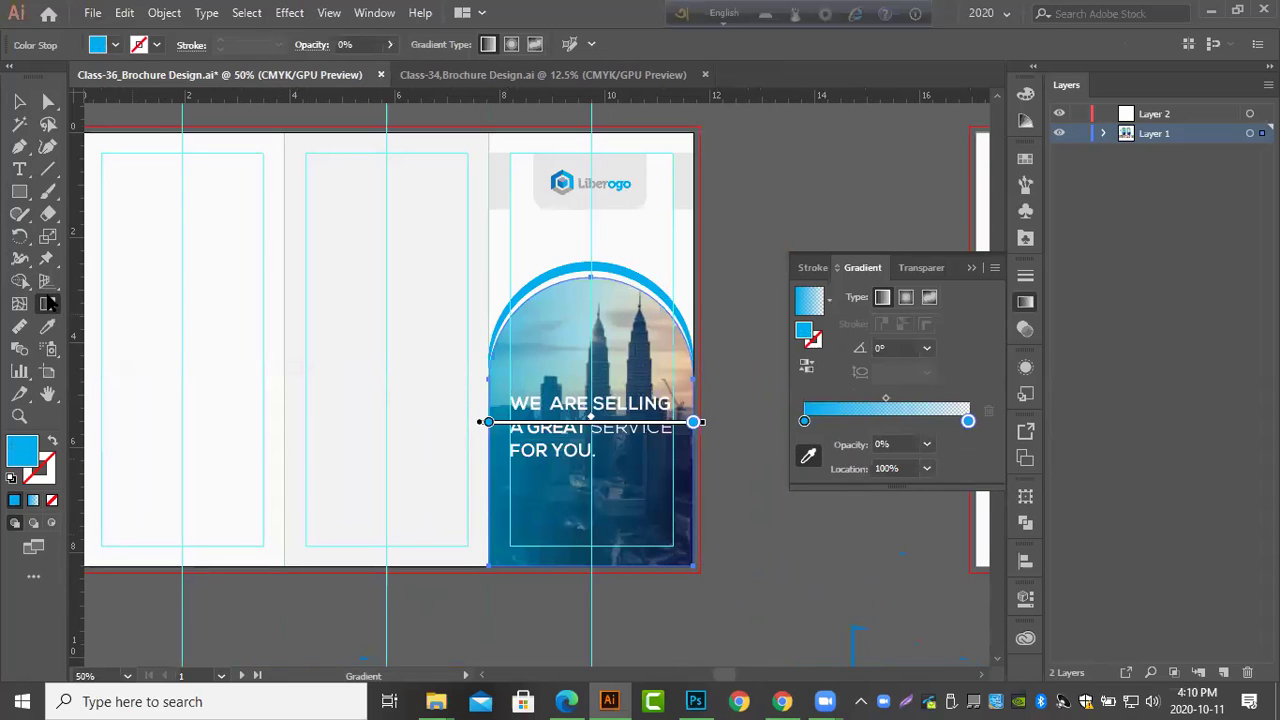
Redraw the cover arch's gradient vertically with the Gradient tool, running from opaque blue at its base to transparent at its crown.
{"action": "left_click", "coordinate": [19, 101]}
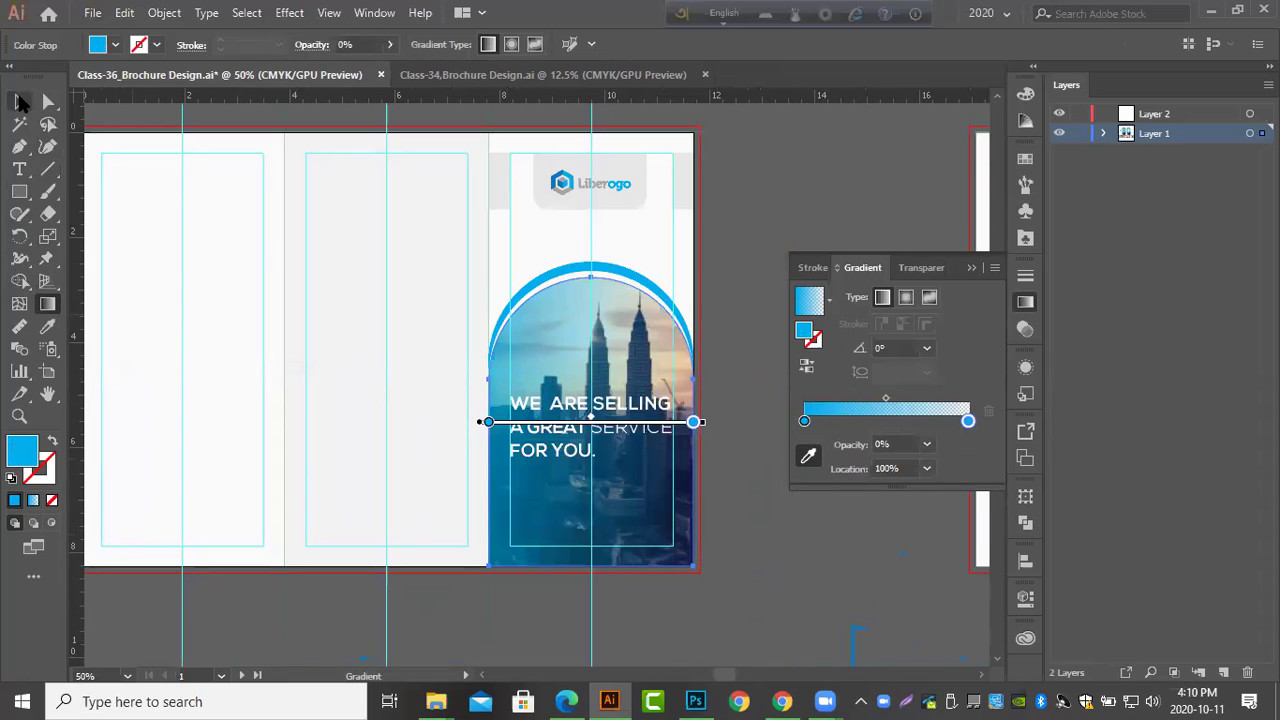
{"action": "left_click", "coordinate": [753, 218]}
{"action": "left_click", "coordinate": [637, 350]}
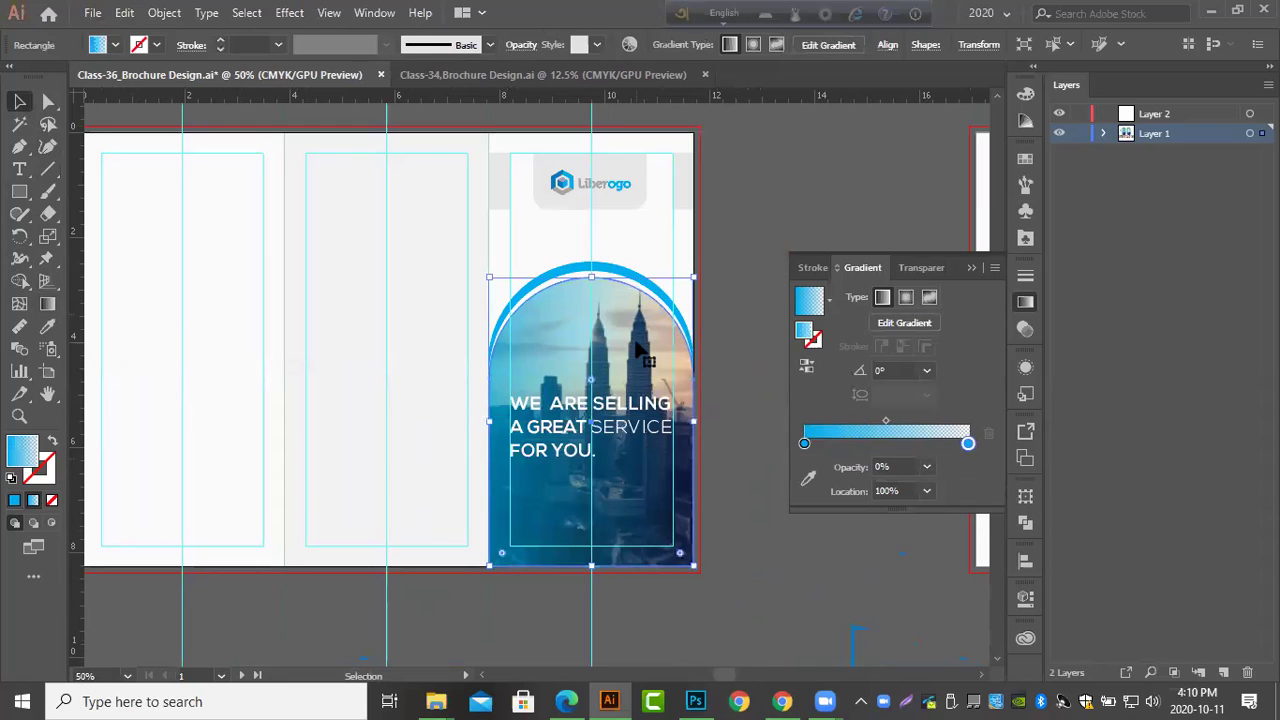
{"action": "left_click", "coordinate": [47, 303]}
{"action": "mouse_move", "coordinate": [591, 568]}
{"action": "left_mouse_down"}
{"action": "mouse_move", "coordinate": [575, 382]}
{"action": "mouse_move", "coordinate": [595, 265]}
{"action": "left_mouse_up"}
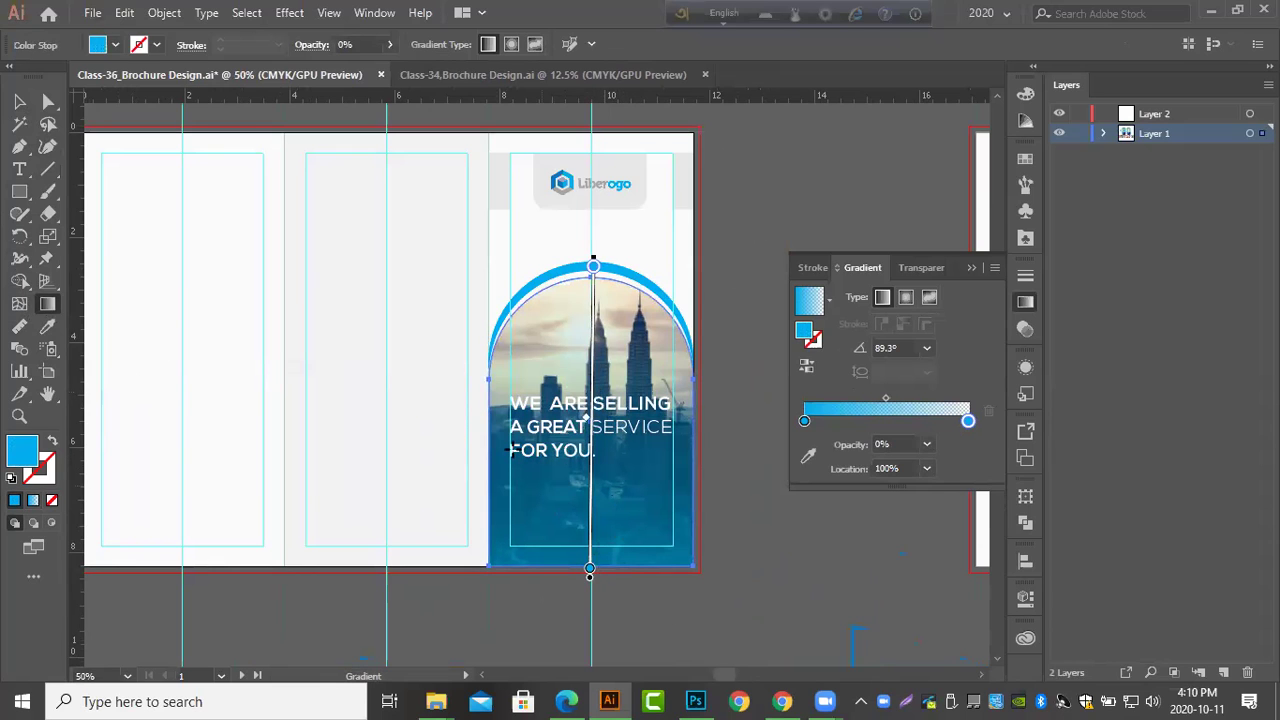
{"action": "left_click", "coordinate": [18, 104]}
{"action": "left_click", "coordinate": [742, 301]}
{"action": "scroll", "coordinate": [723, 364], "scroll_direction": "down", "scroll_amount": 1}
{"action": "scroll", "coordinate": [713, 437], "scroll_direction": "up", "scroll_amount": 2}
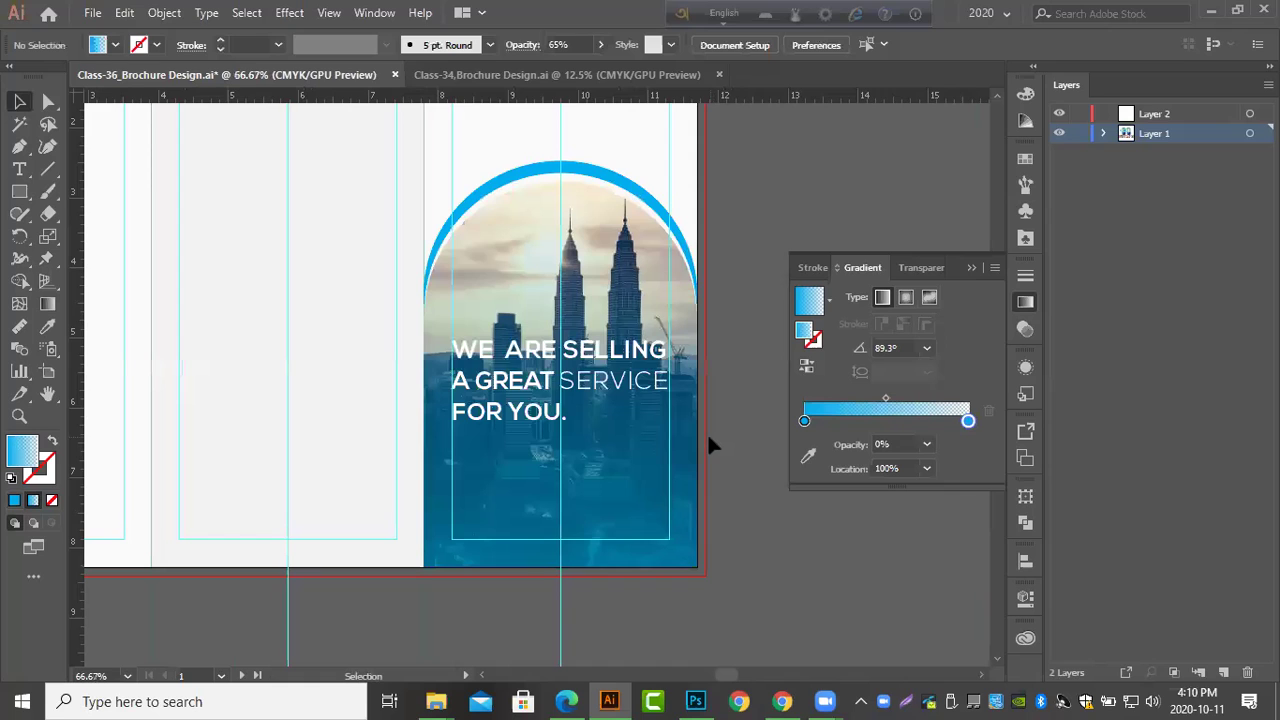
Try the white headline lower over the cityscape and settle it slightly above its original position.
{"action": "left_click_drag", "start_coordinate": [604, 348], "coordinate": [603, 415]}
{"action": "left_click_drag", "start_coordinate": [563, 570], "coordinate": [563, 486]}
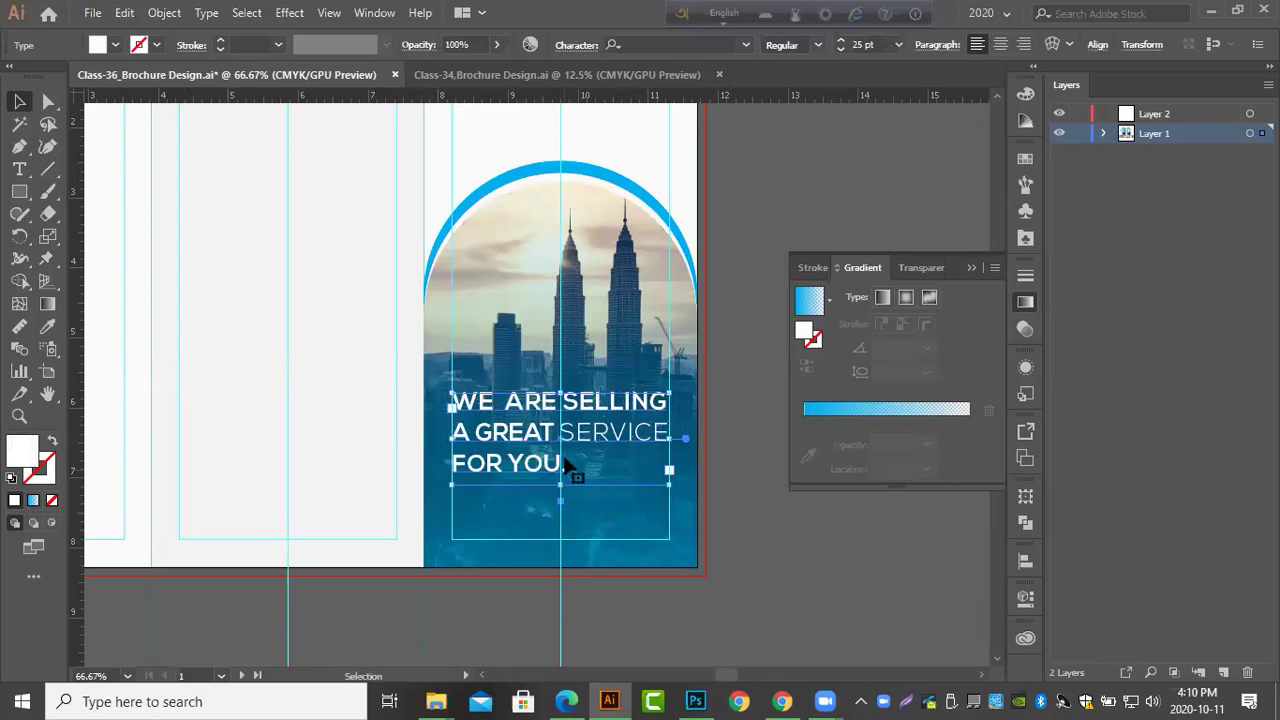
{"action": "left_click_drag", "start_coordinate": [586, 437], "coordinate": [585, 378]}
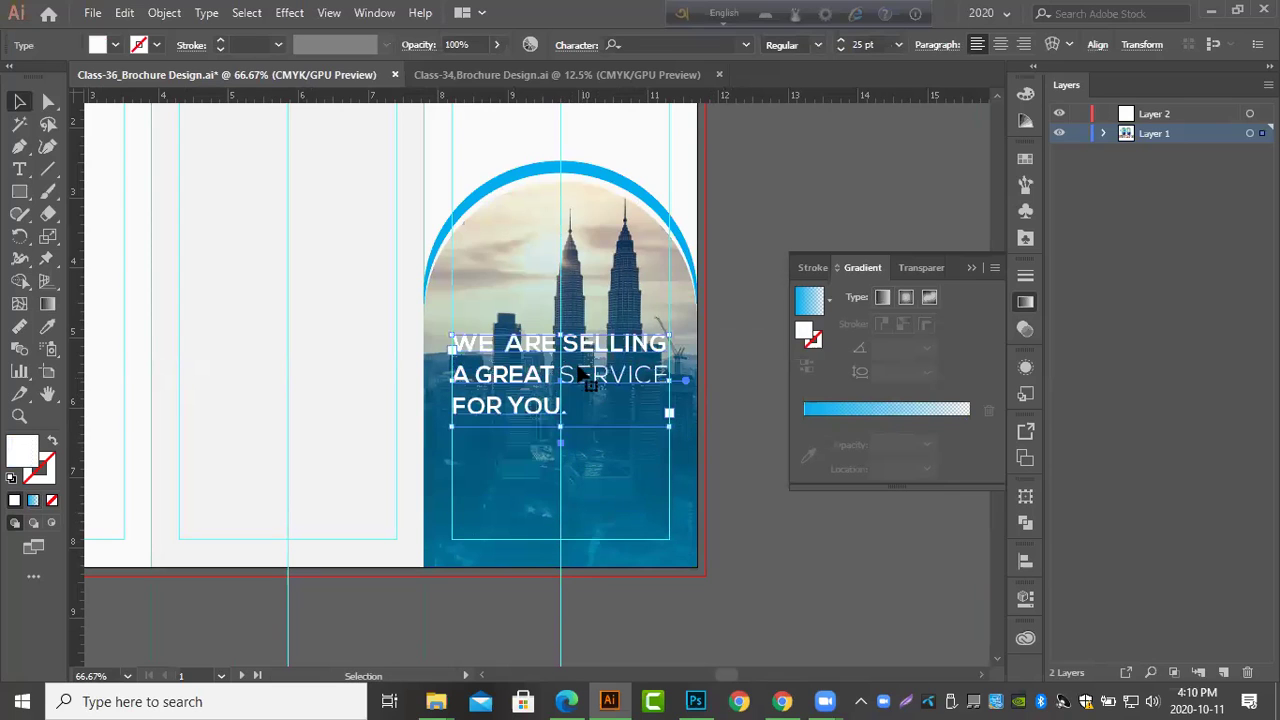
Nudge the gradient-filled arch down one large increment over the cityscape photo.
{"action": "left_click", "coordinate": [588, 284]}
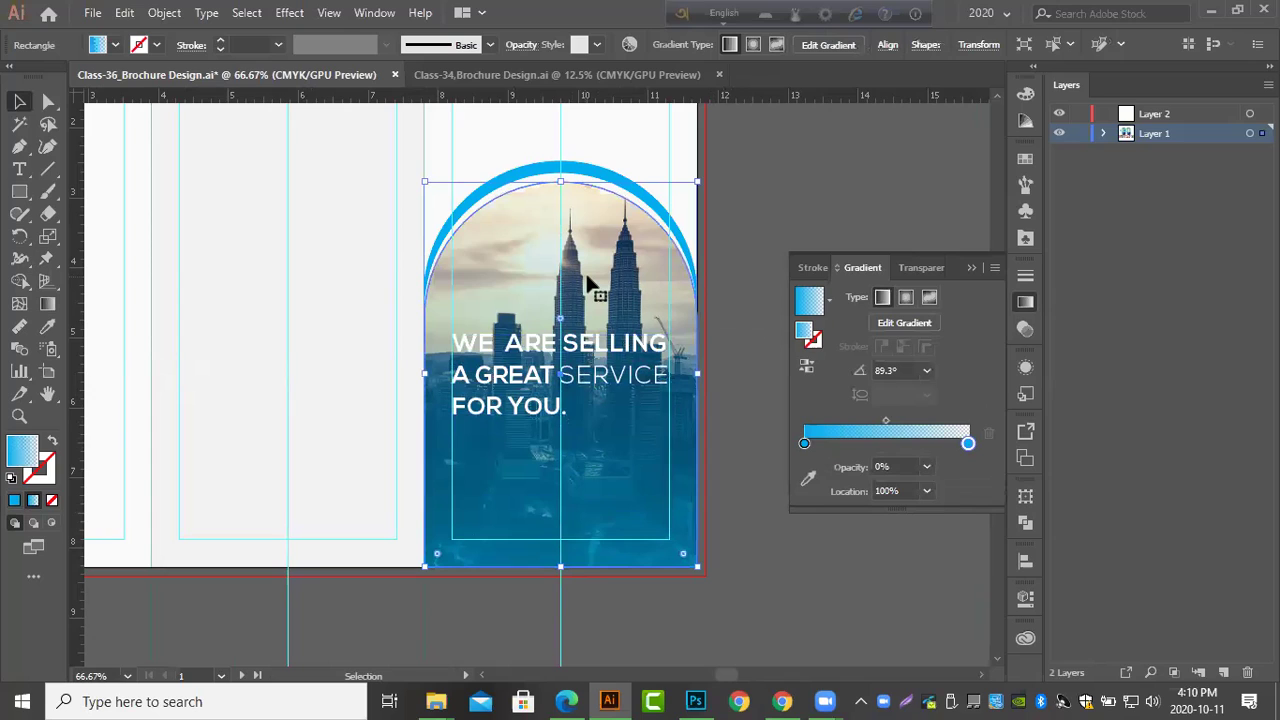
{"action": "key", "text": "shift+Down"}
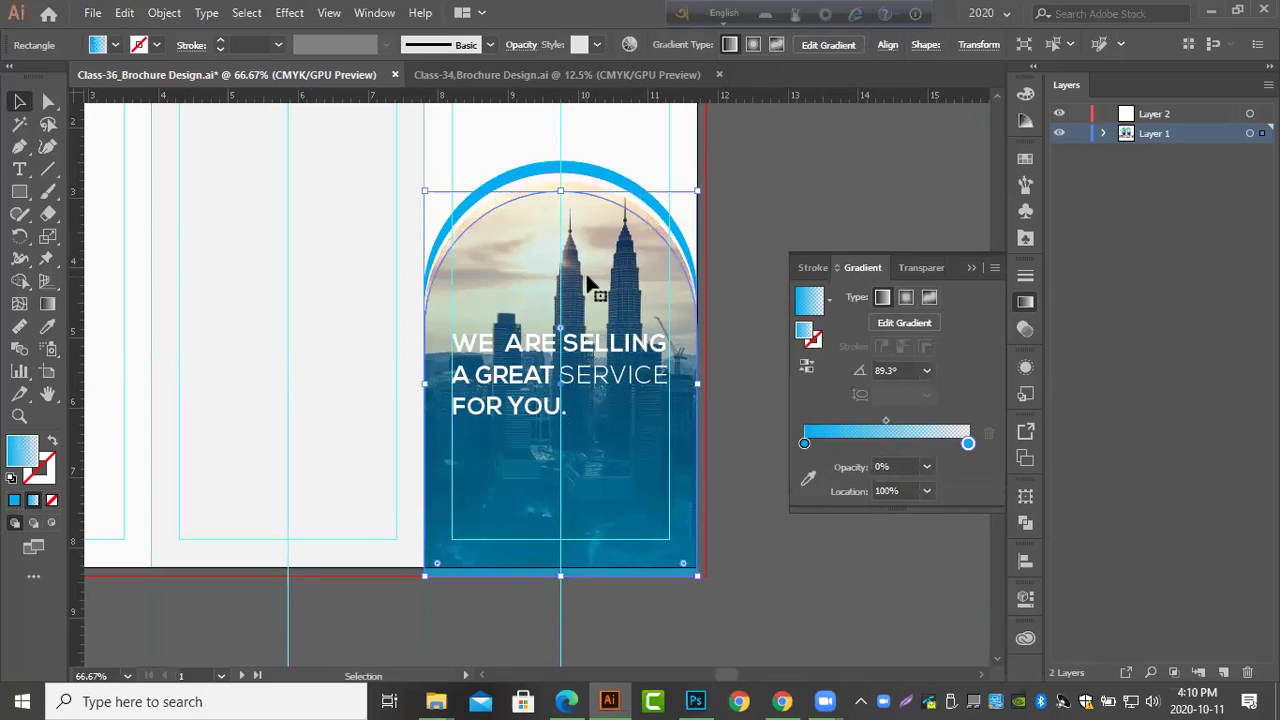
{"action": "key", "text": "ctrl+z"}
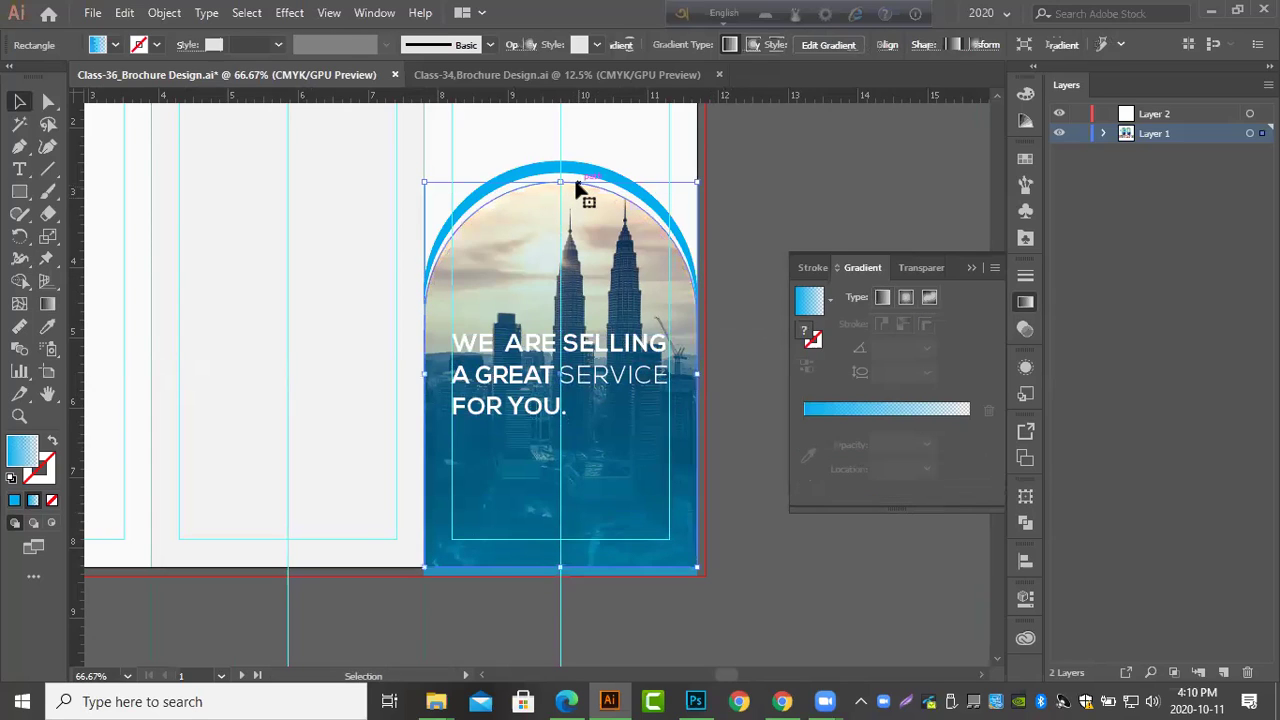
Isolate the cityscape clip group and shift the photo four large nudges to the left inside its arch mask.
{"action": "double_click", "coordinate": [578, 190]}
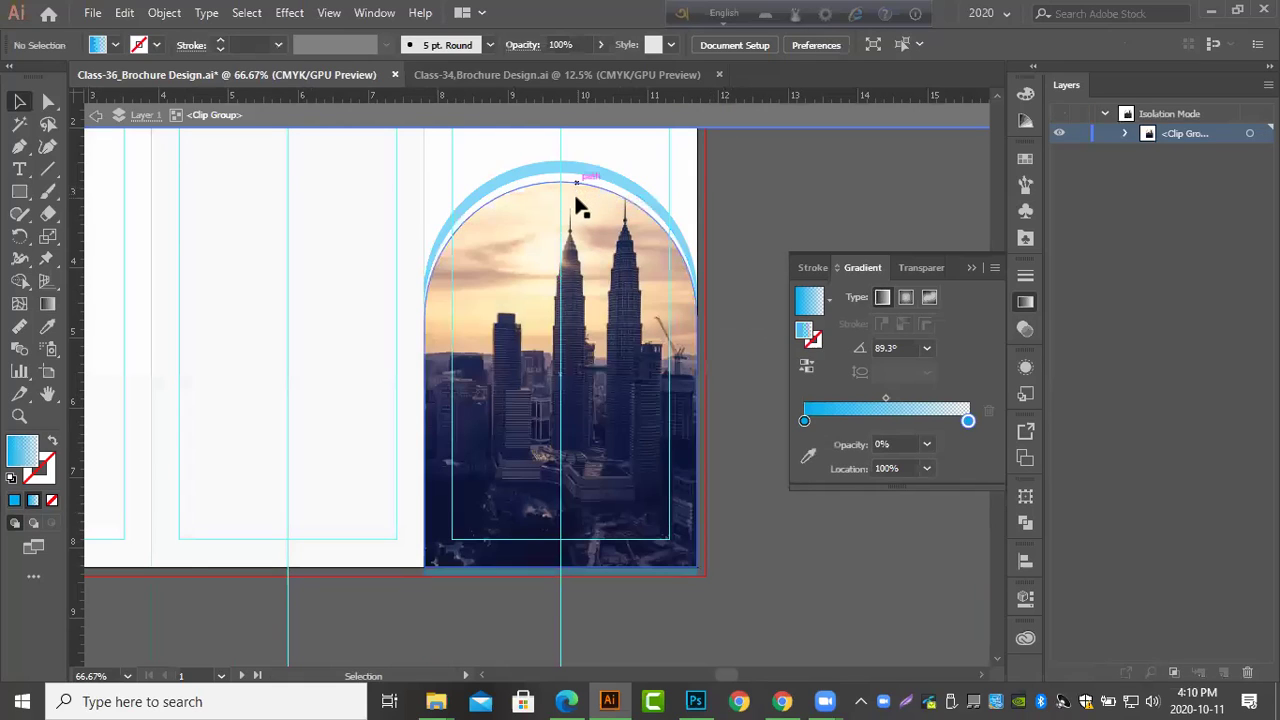
{"action": "left_click", "coordinate": [578, 200]}
{"action": "left_click", "coordinate": [577, 190]}
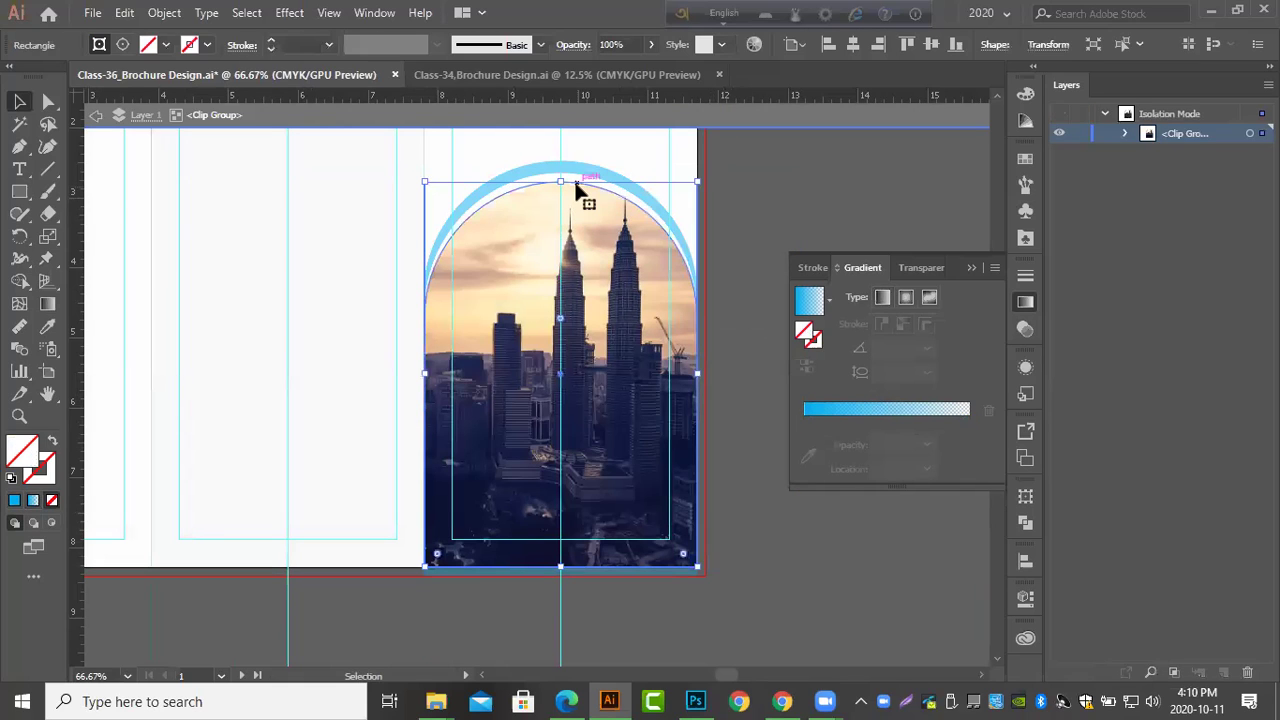
{"action": "left_click", "coordinate": [588, 204]}
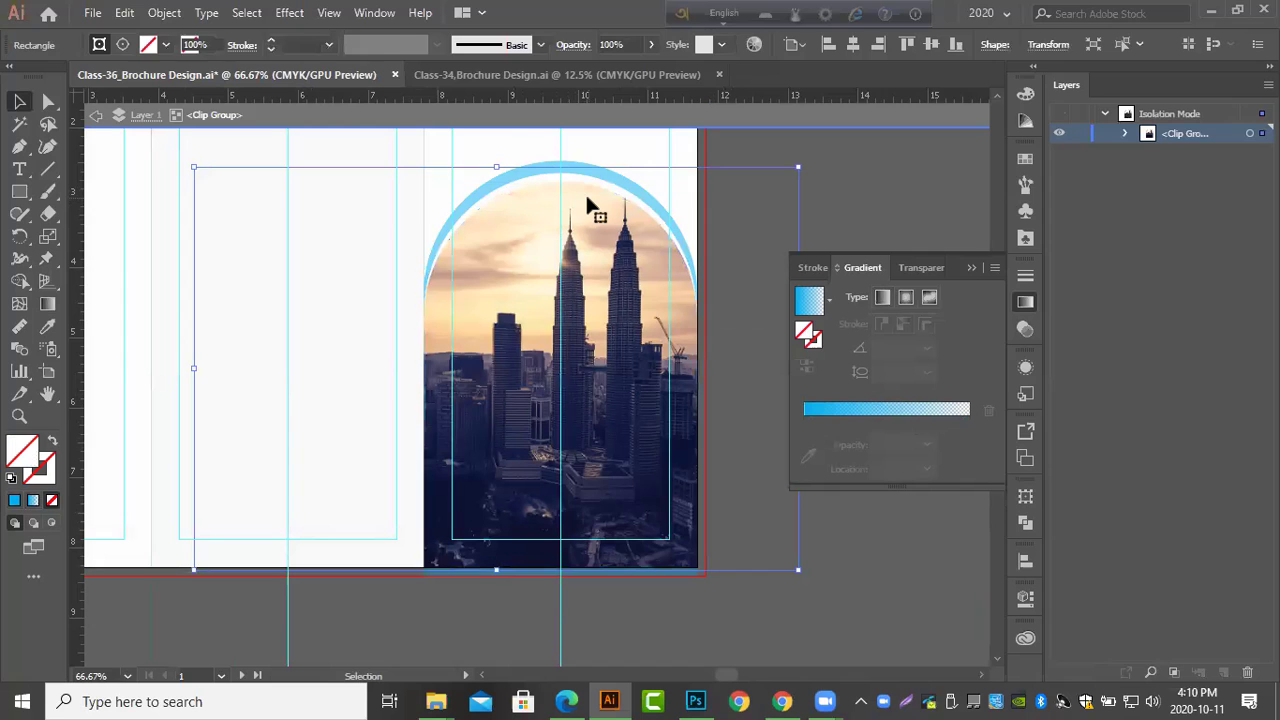
{"action": "key", "text": "shift+Left"}
{"action": "key", "text": "shift+Left"}
{"action": "key", "text": "shift+Left"}
{"action": "key", "text": "shift+Left"}
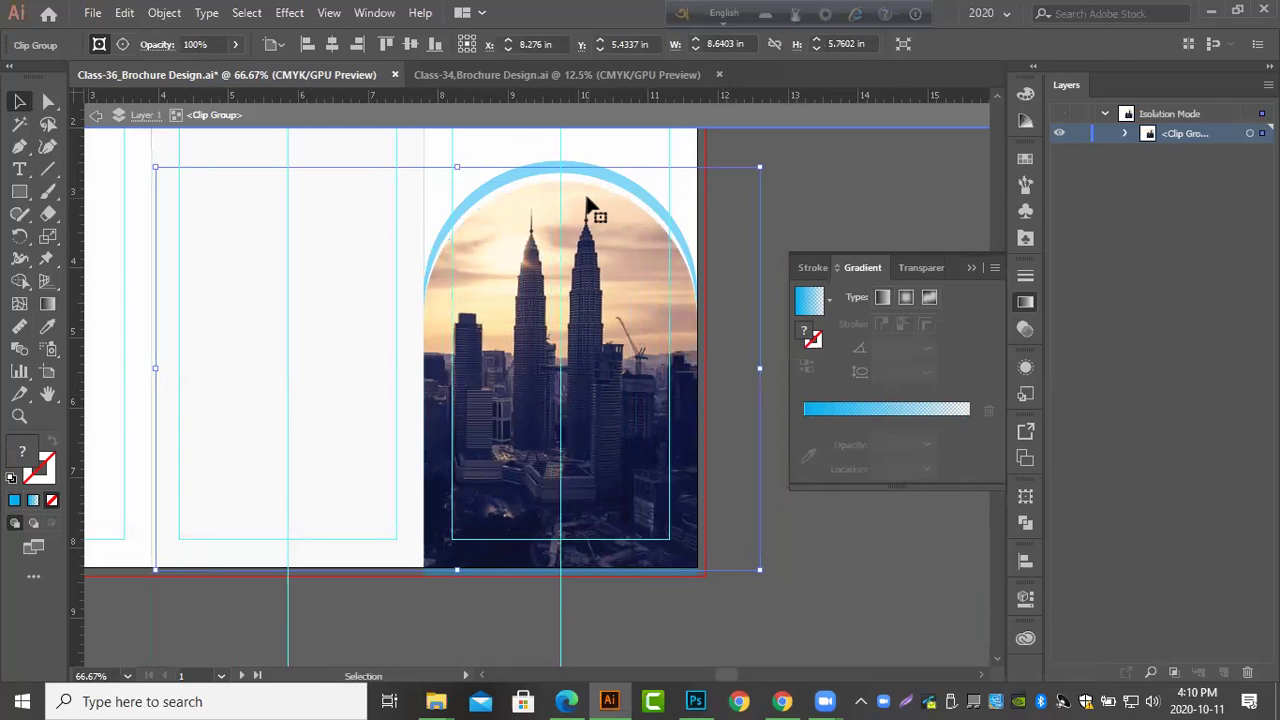
{"action": "double_click", "coordinate": [819, 177]}
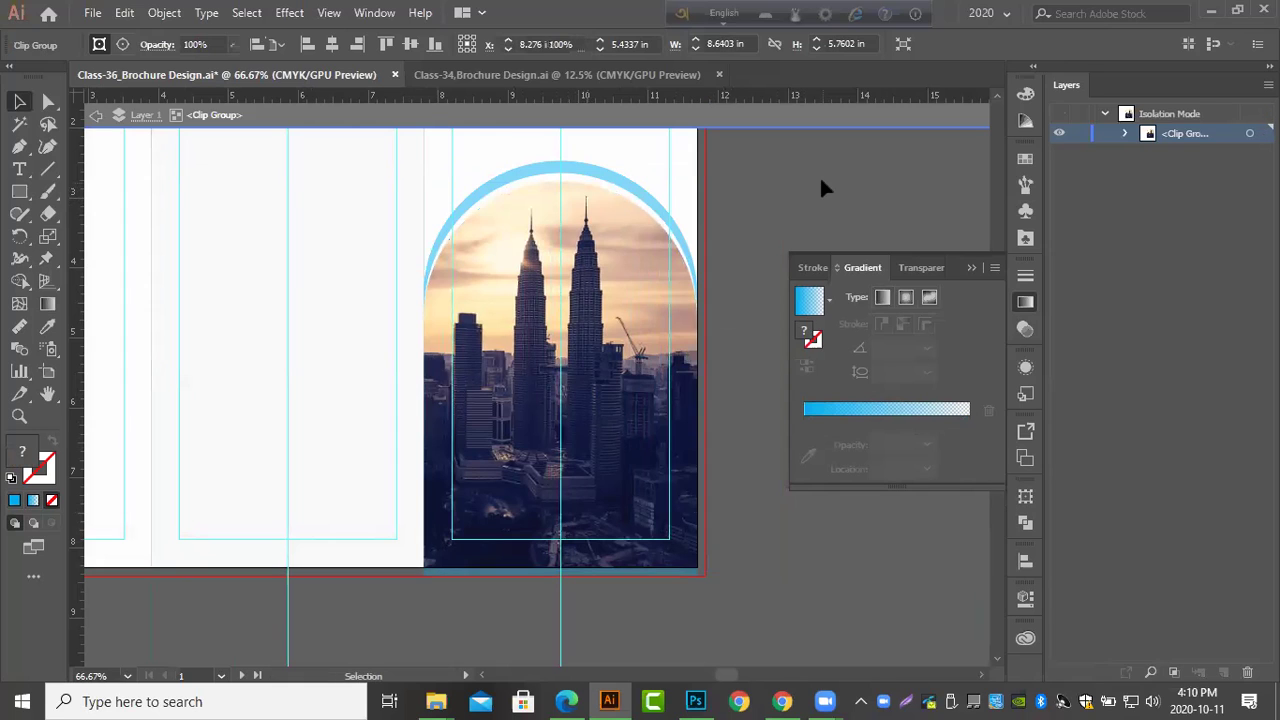
{"action": "key", "text": "ctrl+minus"}
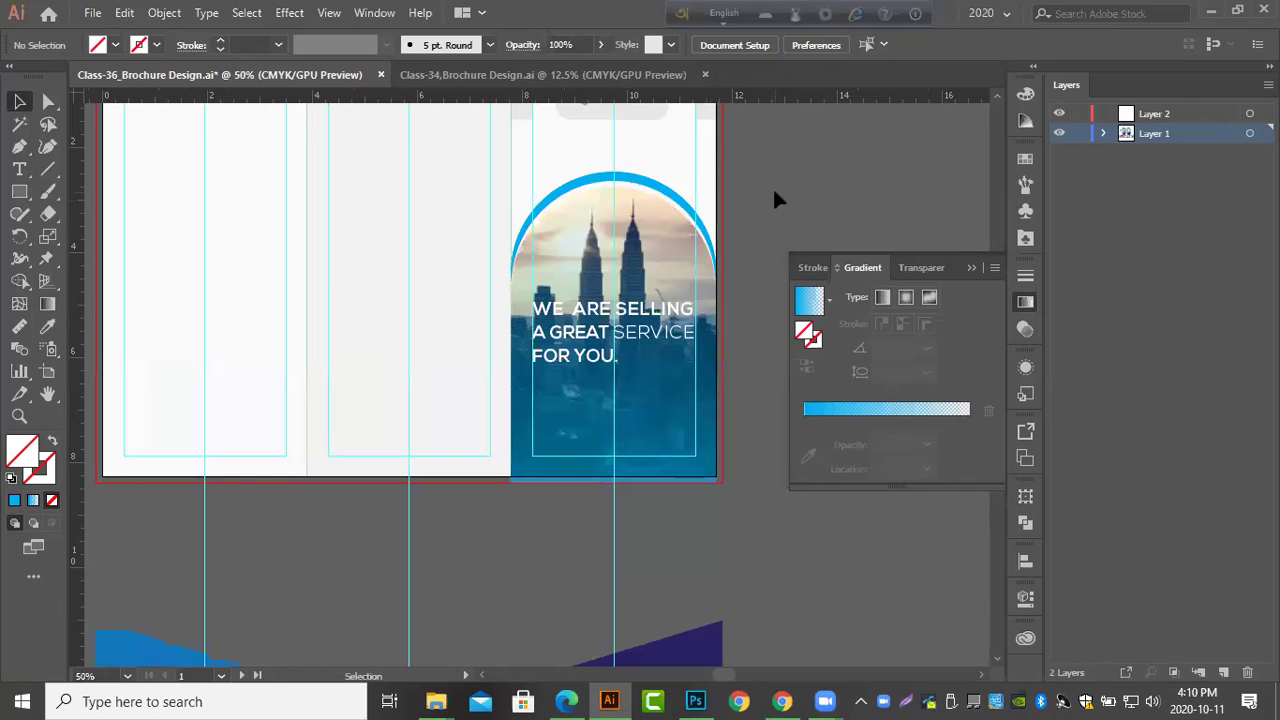
Undo the last three left nudges of the clipped cityscape photo, leave isolation mode and close the gradient settings.
{"action": "key", "text": "ctrl+z"}
{"action": "left_click", "coordinate": [825, 183]}
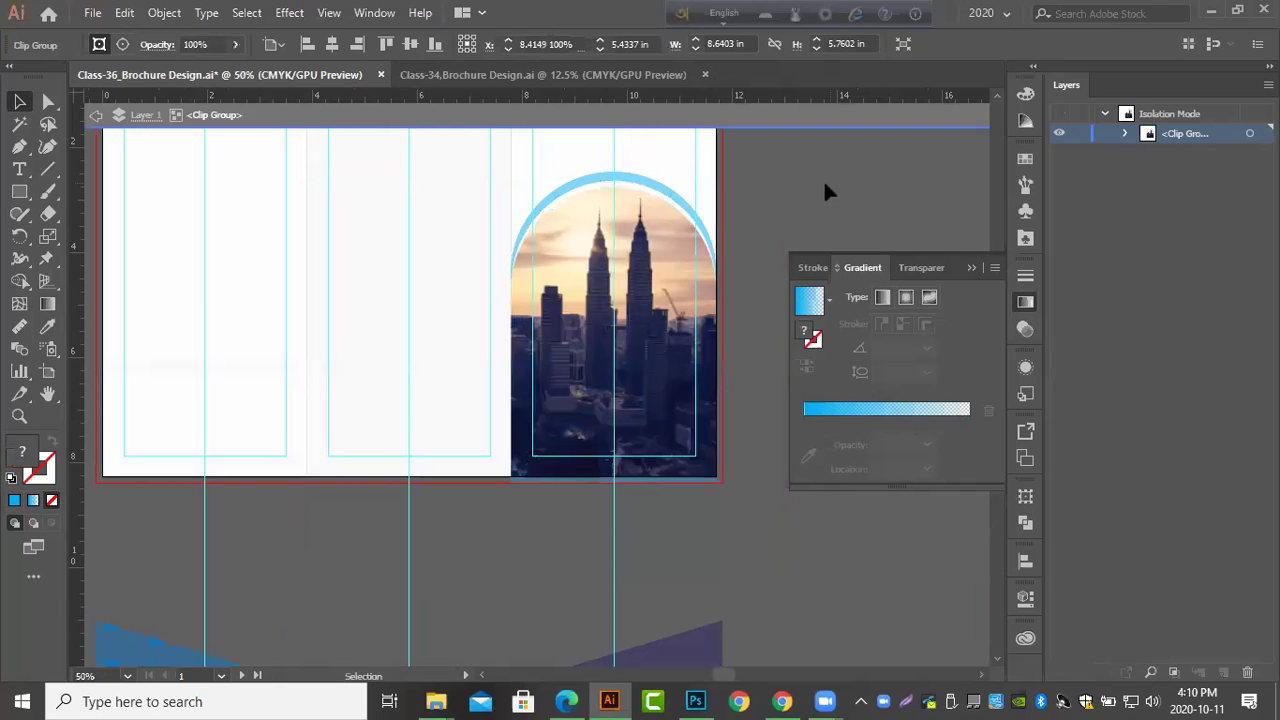
{"action": "double_click", "coordinate": [824, 187]}
{"action": "key", "text": "ctrl+minus"}
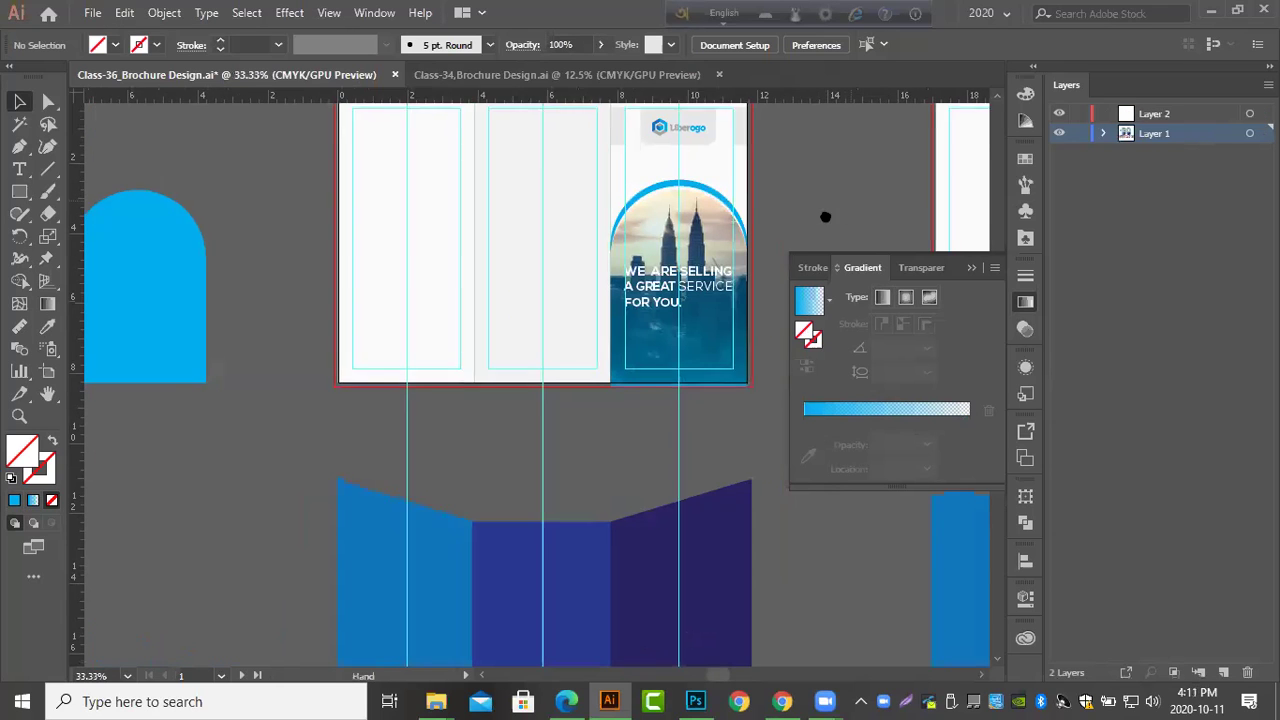
{"action": "left_click_drag", "start_coordinate": [825, 216], "coordinate": [776, 244]}
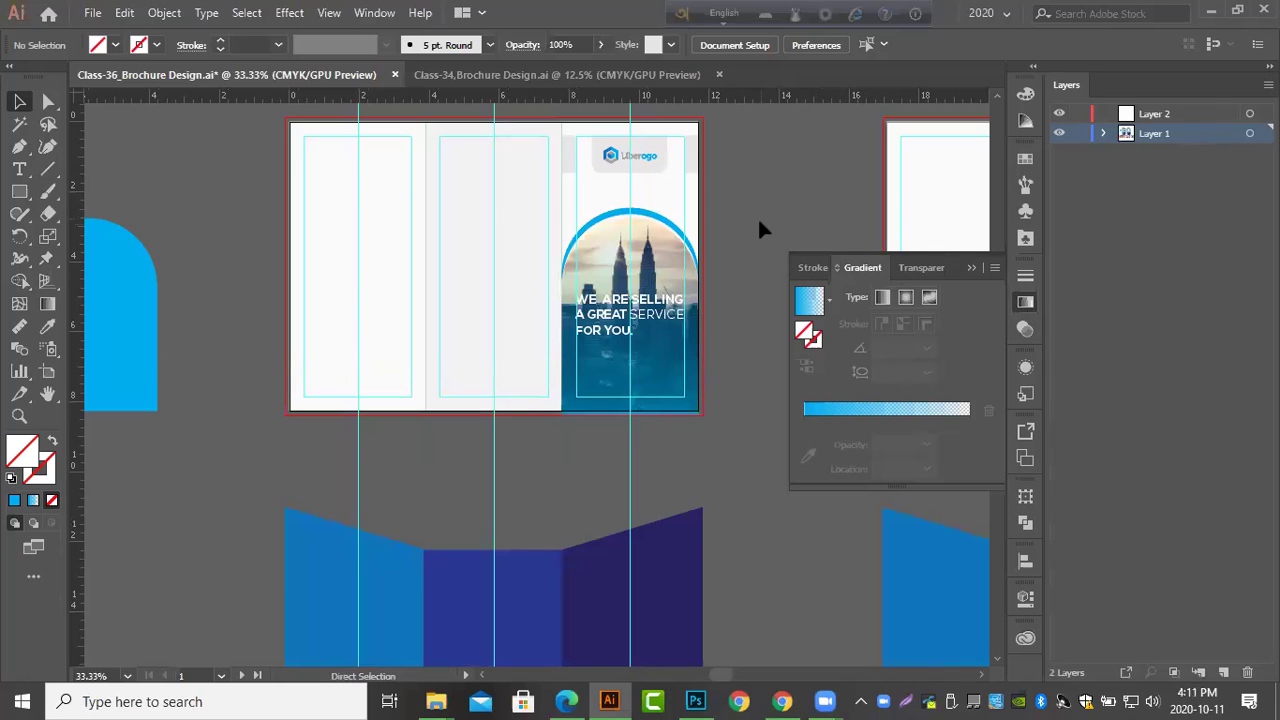
{"action": "double_click", "coordinate": [757, 216]}
{"action": "key", "text": "ctrl+z"}
{"action": "key", "text": "ctrl+z"}
{"action": "key", "text": "ctrl+z"}
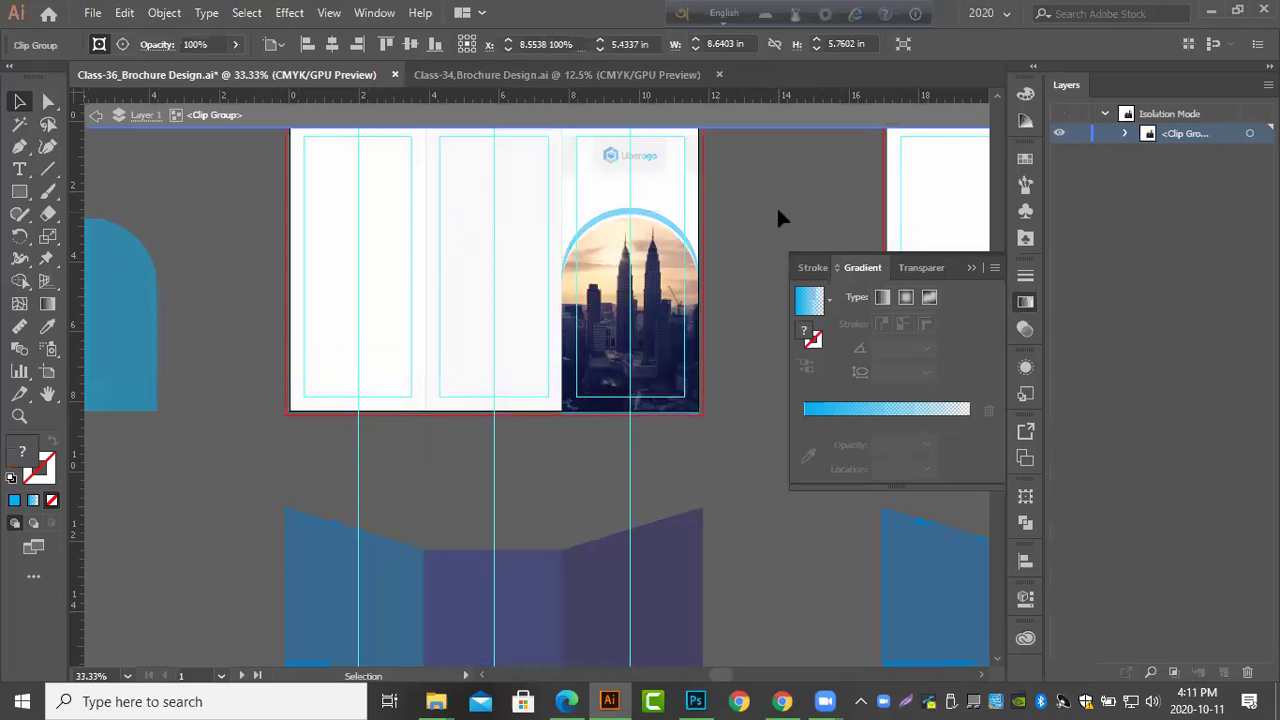
{"action": "key", "text": "ctrl+z"}
{"action": "key", "text": "ctrl+z"}
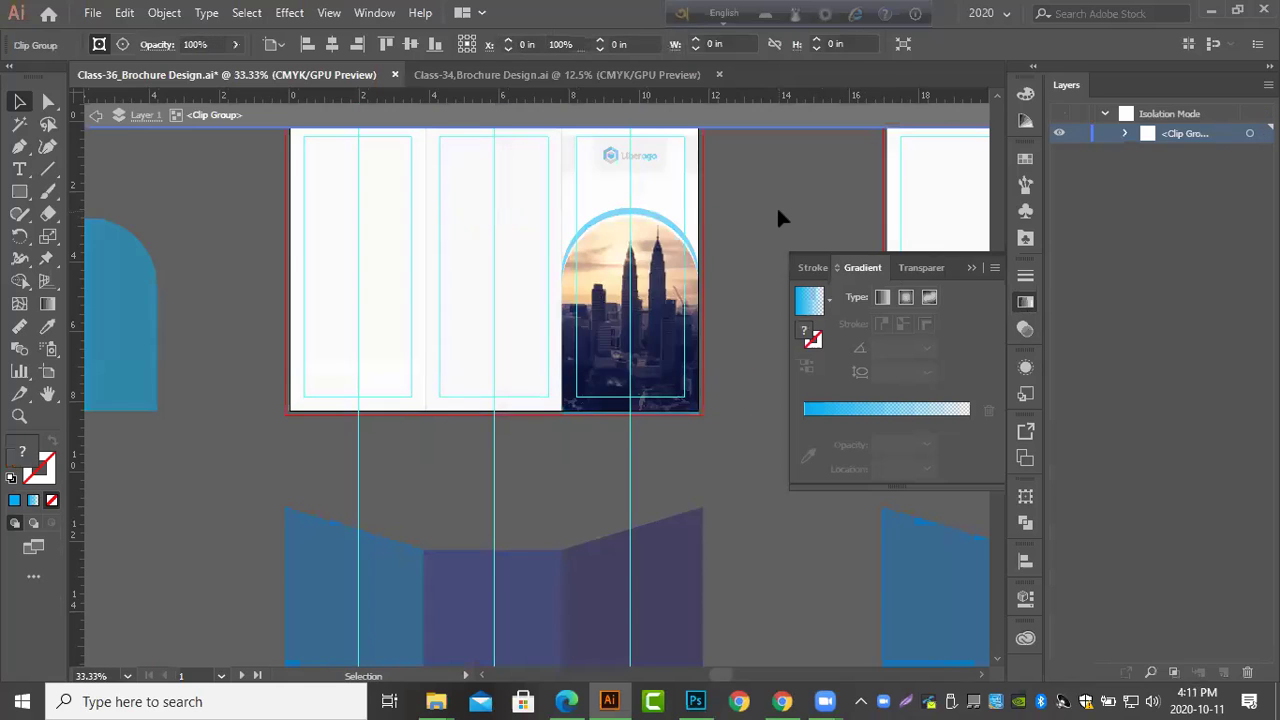
{"action": "left_click", "coordinate": [1025, 302]}
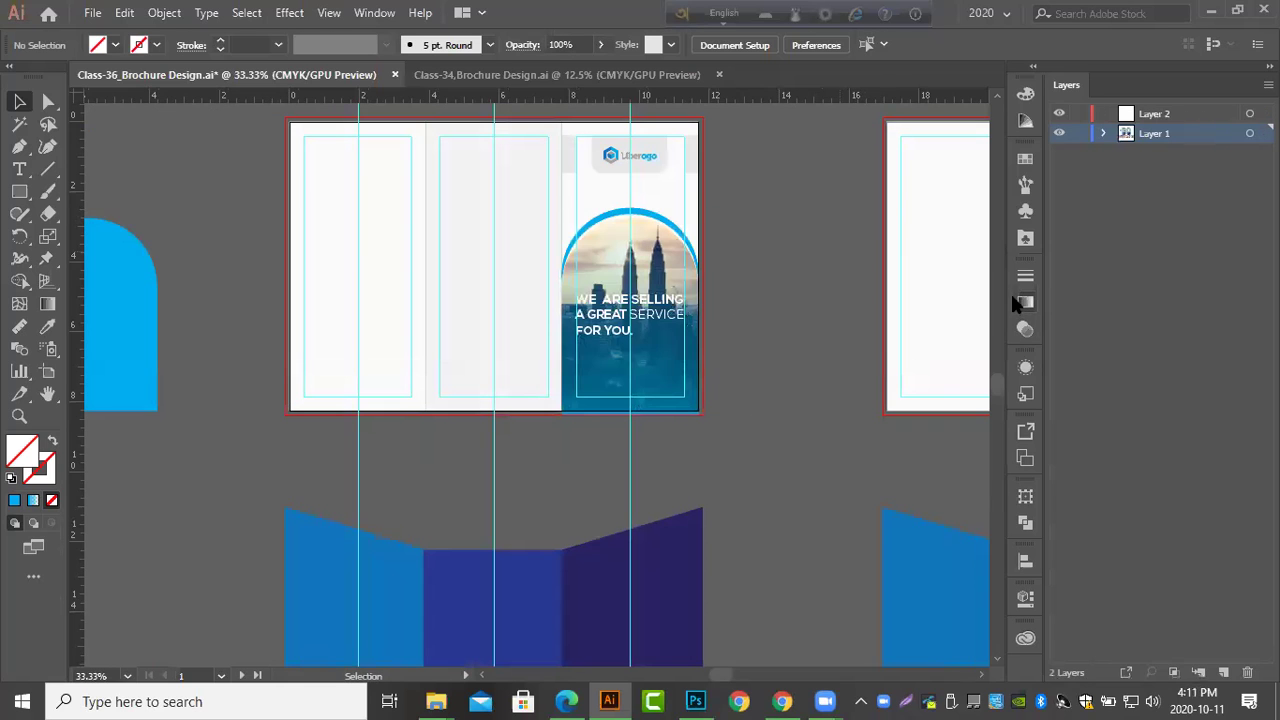
Shorten the gradient arch from below so its base meets the artboard's lower edge.
{"action": "scroll", "coordinate": [666, 360], "scroll_direction": "up", "scroll_amount": 2}
{"action": "scroll", "coordinate": [666, 360], "scroll_direction": "down", "scroll_amount": 1}
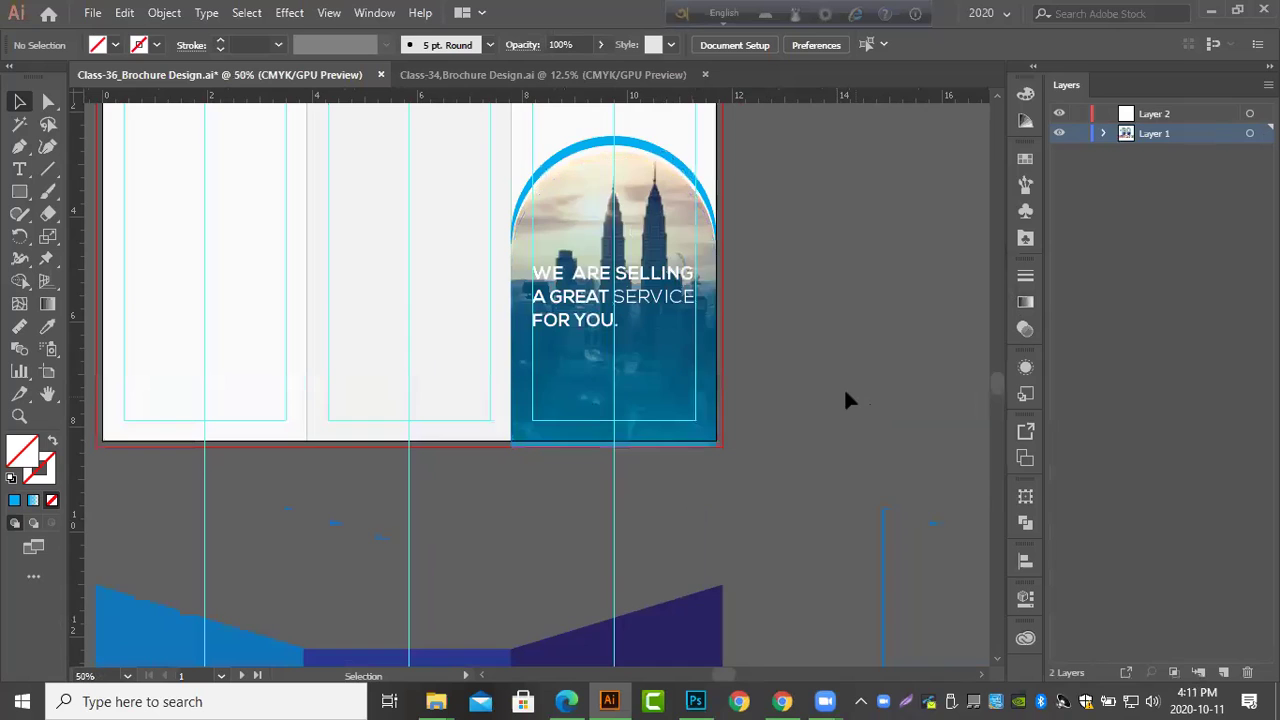
{"action": "scroll", "coordinate": [843, 387], "scroll_direction": "up", "scroll_amount": 2}
{"action": "scroll", "coordinate": [840, 385], "scroll_direction": "down", "scroll_amount": 1}
{"action": "scroll", "coordinate": [840, 390], "scroll_direction": "down", "scroll_amount": 3}
{"action": "scroll", "coordinate": [712, 428], "scroll_direction": "up", "scroll_amount": 3}
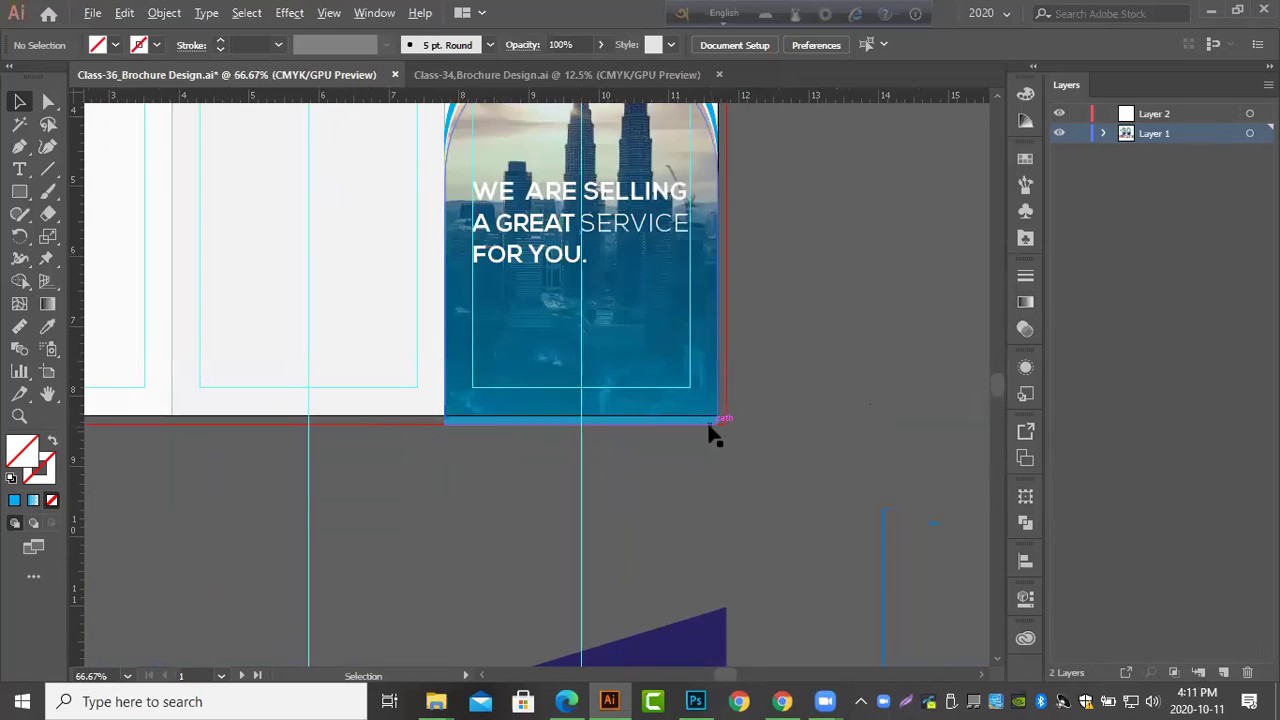
{"action": "left_click_drag", "start_coordinate": [417, 421], "coordinate": [417, 403]}
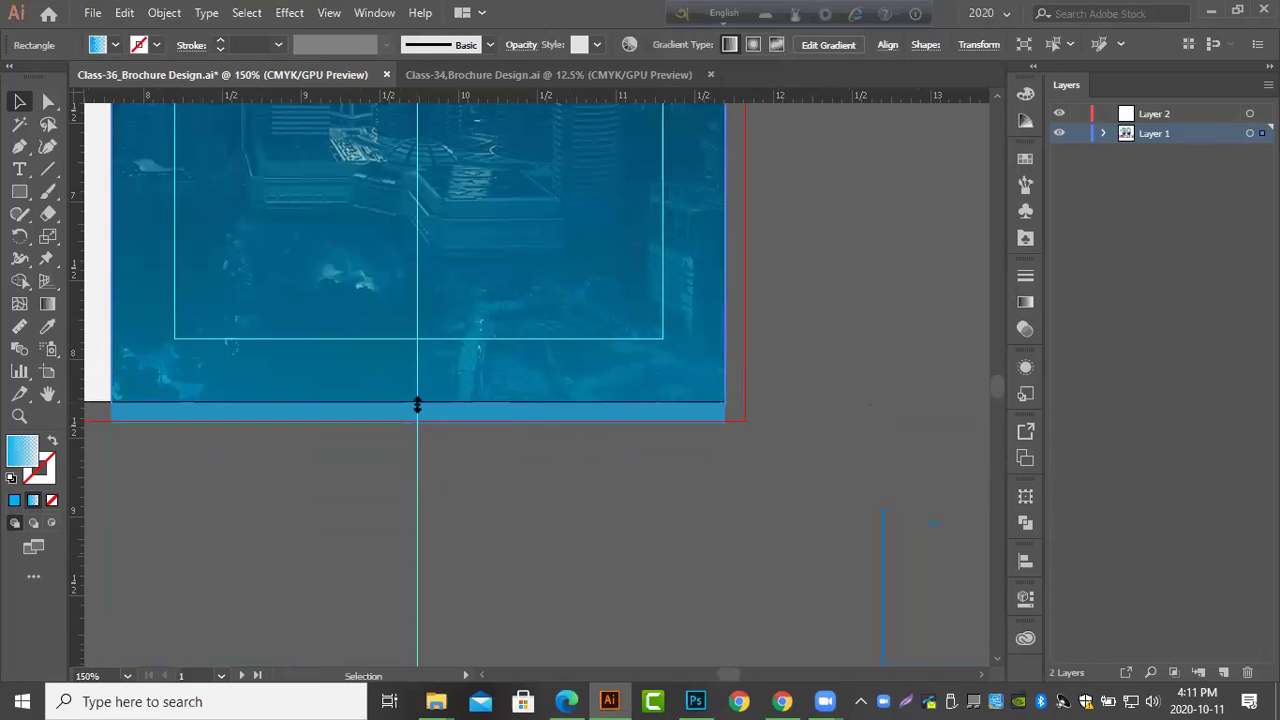
{"action": "scroll", "coordinate": [760, 420], "scroll_direction": "down", "scroll_amount": 4}
{"action": "left_click", "coordinate": [787, 449]}
{"action": "scroll", "coordinate": [787, 449], "scroll_direction": "up", "scroll_amount": 1}
{"action": "scroll", "coordinate": [788, 460], "scroll_direction": "down", "scroll_amount": 1}
Draw a rectangle covering the 5-6-1 spread out to its bleed and fill it with the near-white sampled from panel 2.
{"action": "key", "text": "m"}
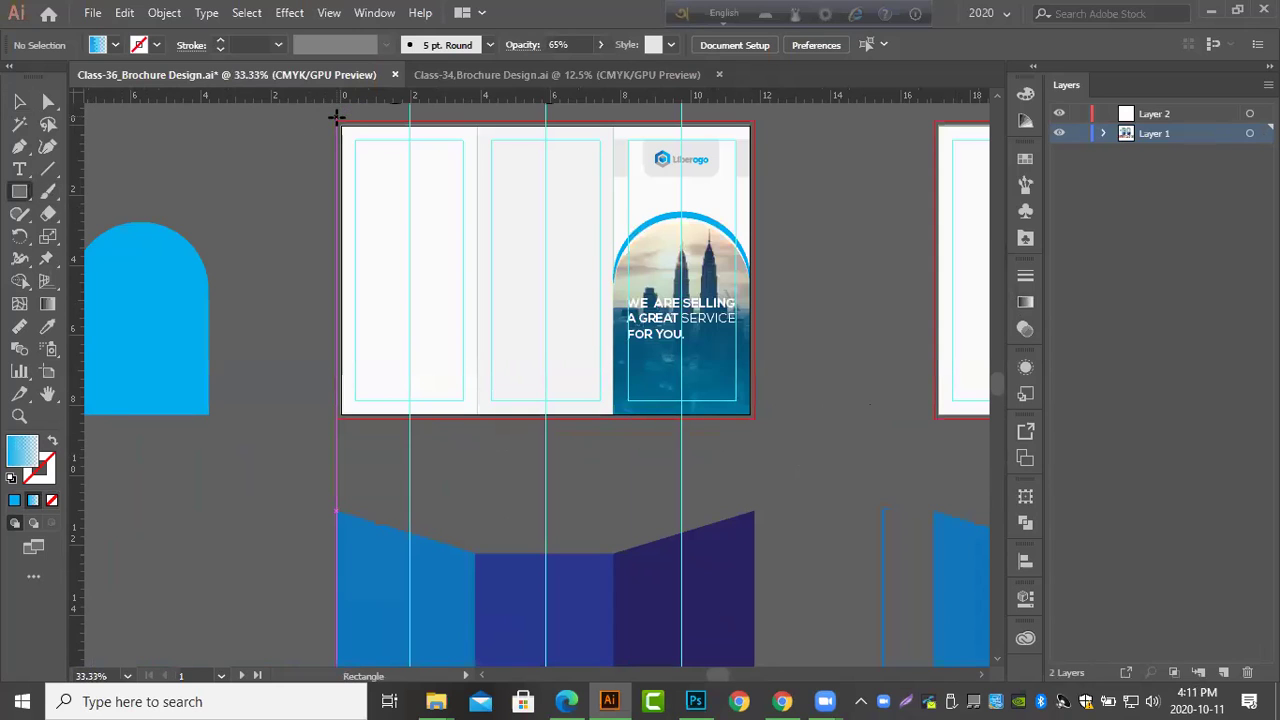
{"action": "left_click_drag", "start_coordinate": [338, 117], "coordinate": [752, 421]}
{"action": "left_click", "coordinate": [47, 326]}
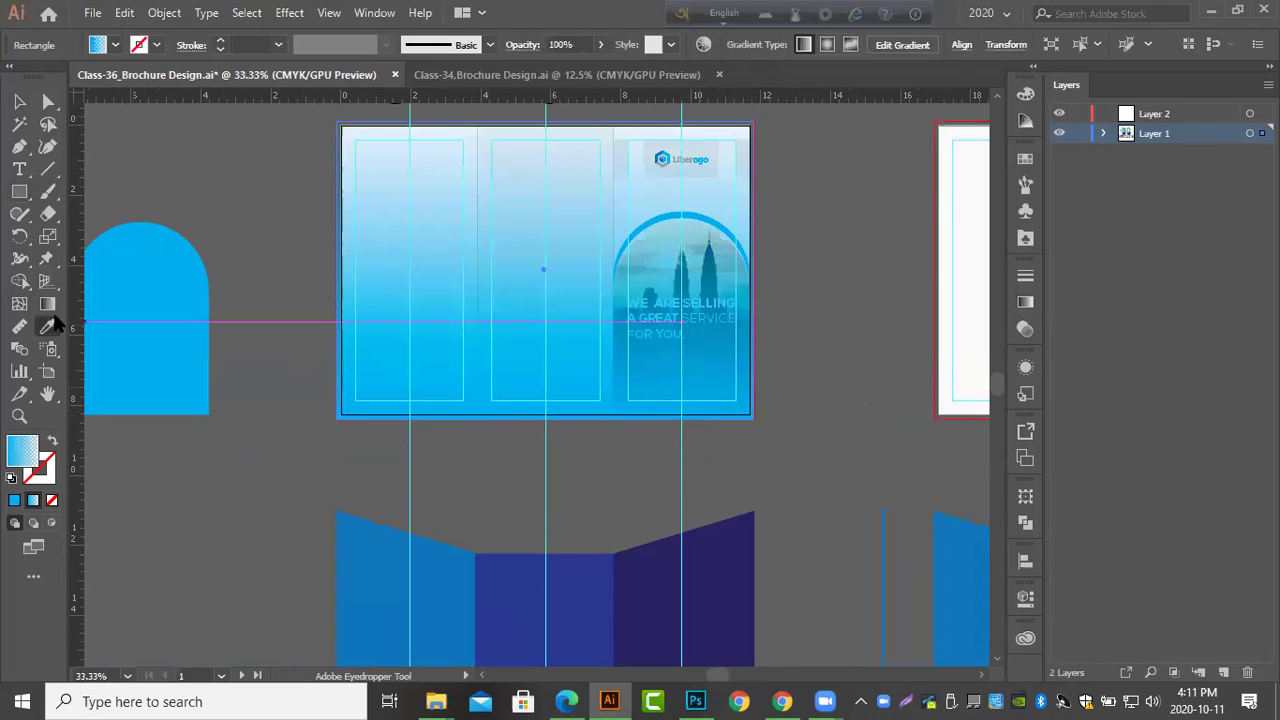
{"action": "scroll", "coordinate": [309, 314], "scroll_direction": "down", "scroll_amount": 1}
{"action": "left_click", "coordinate": [827, 275]}
Send the bleed-sized near-white rectangle behind all the artwork of the 5-6-1 spread and deselect it.
{"action": "left_click", "coordinate": [18, 101]}
{"action": "key", "text": "ctrl+shift+bracketleft"}
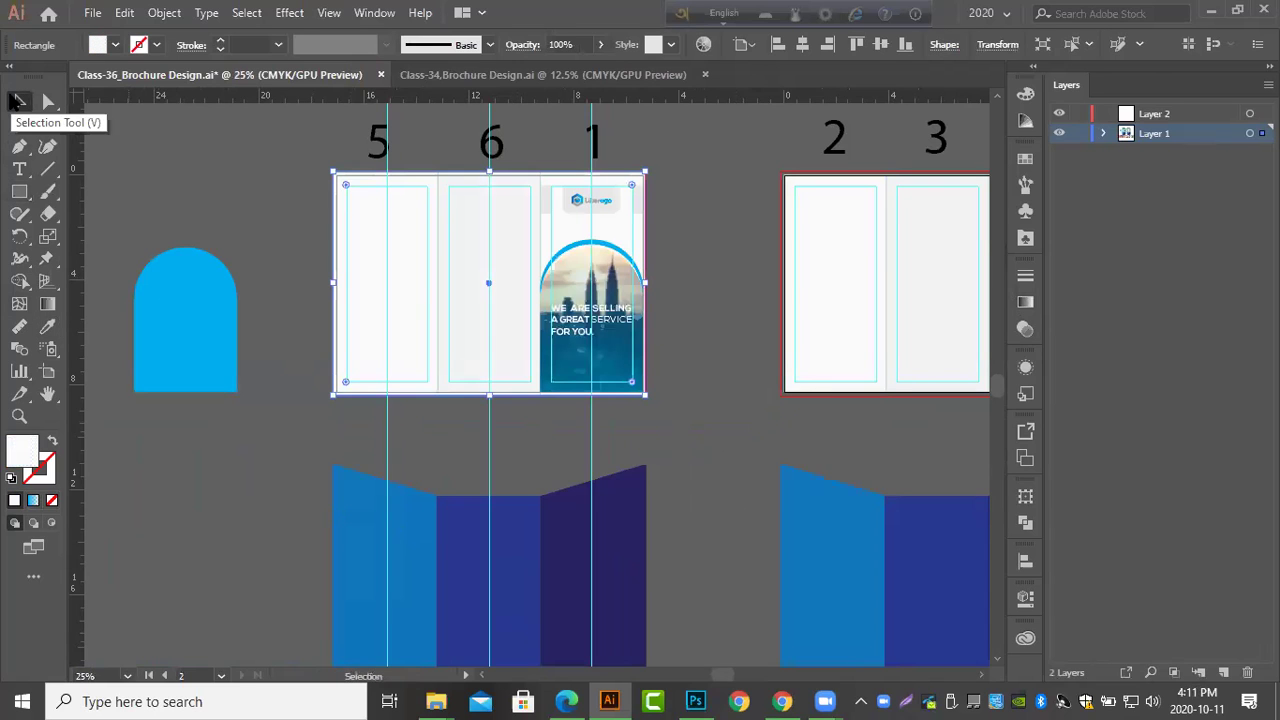
{"action": "key", "text": "a"}
{"action": "left_click", "coordinate": [155, 193]}
{"action": "key", "text": "v"}
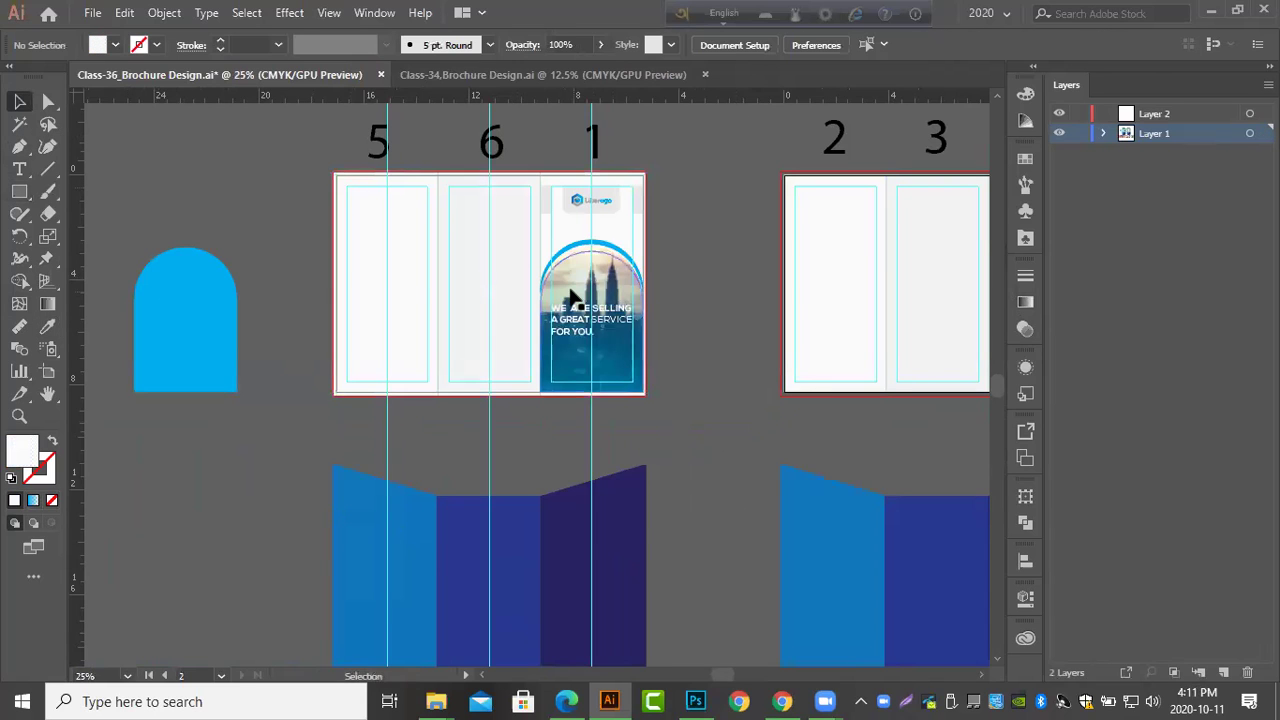
{"action": "scroll", "coordinate": [590, 293], "scroll_direction": "up", "scroll_amount": 2}
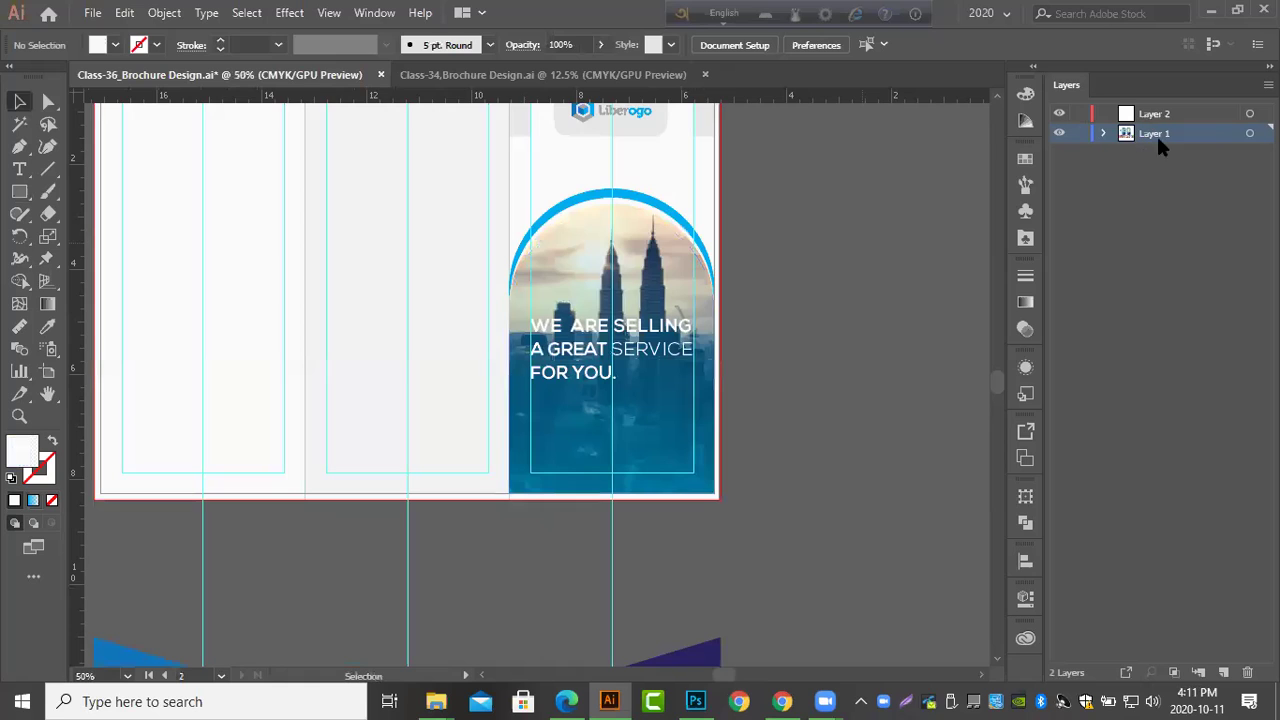
{"action": "scroll", "coordinate": [802, 229], "scroll_direction": "down", "scroll_amount": 1}
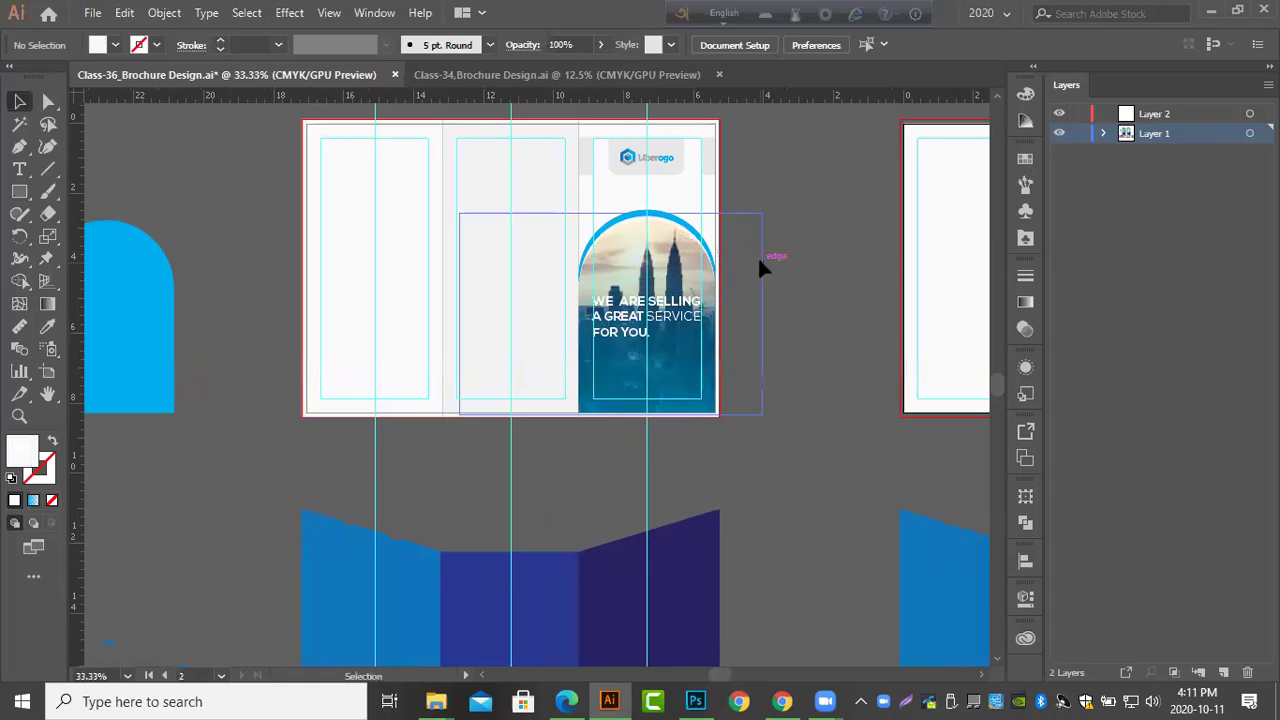
{"action": "scroll", "coordinate": [757, 255], "scroll_direction": "up", "scroll_amount": 1}
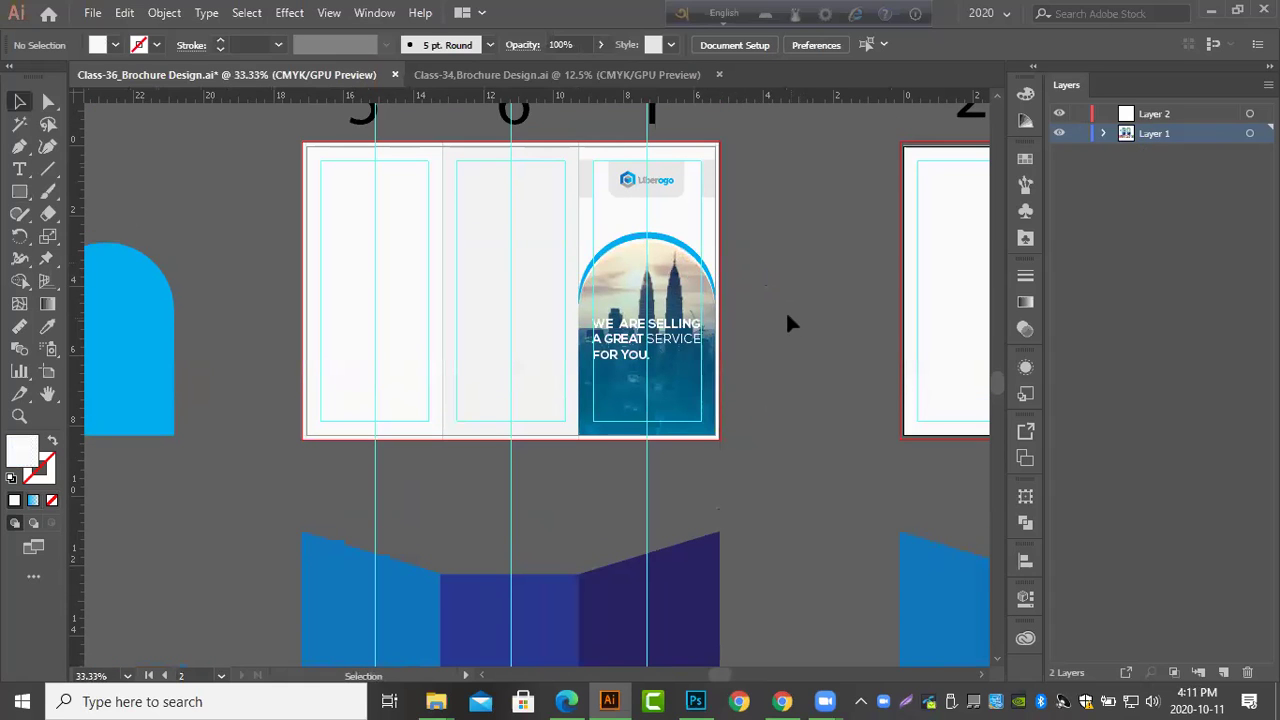
{"action": "scroll", "coordinate": [685, 343], "scroll_direction": "up", "scroll_amount": 2}
{"action": "scroll", "coordinate": [685, 343], "scroll_direction": "up", "scroll_amount": 1}
{"action": "scroll", "coordinate": [708, 417], "scroll_direction": "down", "scroll_amount": 1}
{"action": "scroll", "coordinate": [477, 478], "scroll_direction": "up", "scroll_amount": 2}
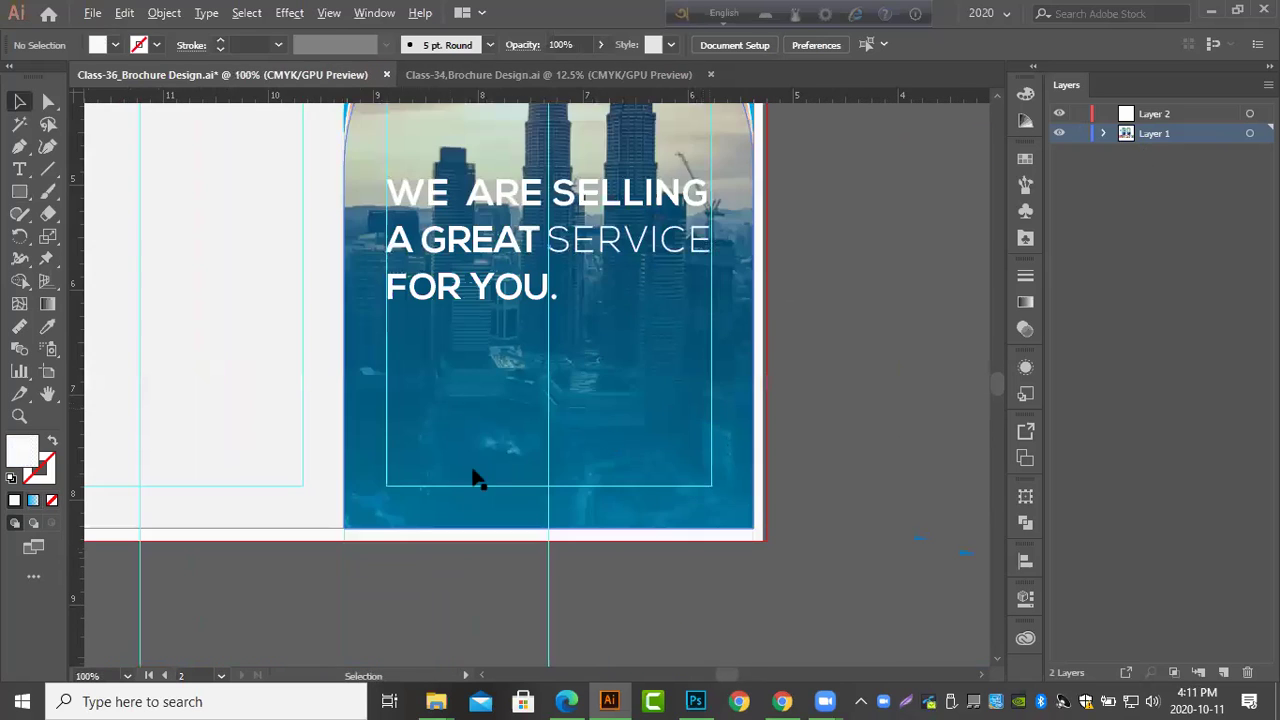
{"action": "scroll", "coordinate": [505, 488], "scroll_direction": "up", "scroll_amount": 1}
{"action": "key", "text": "t"}
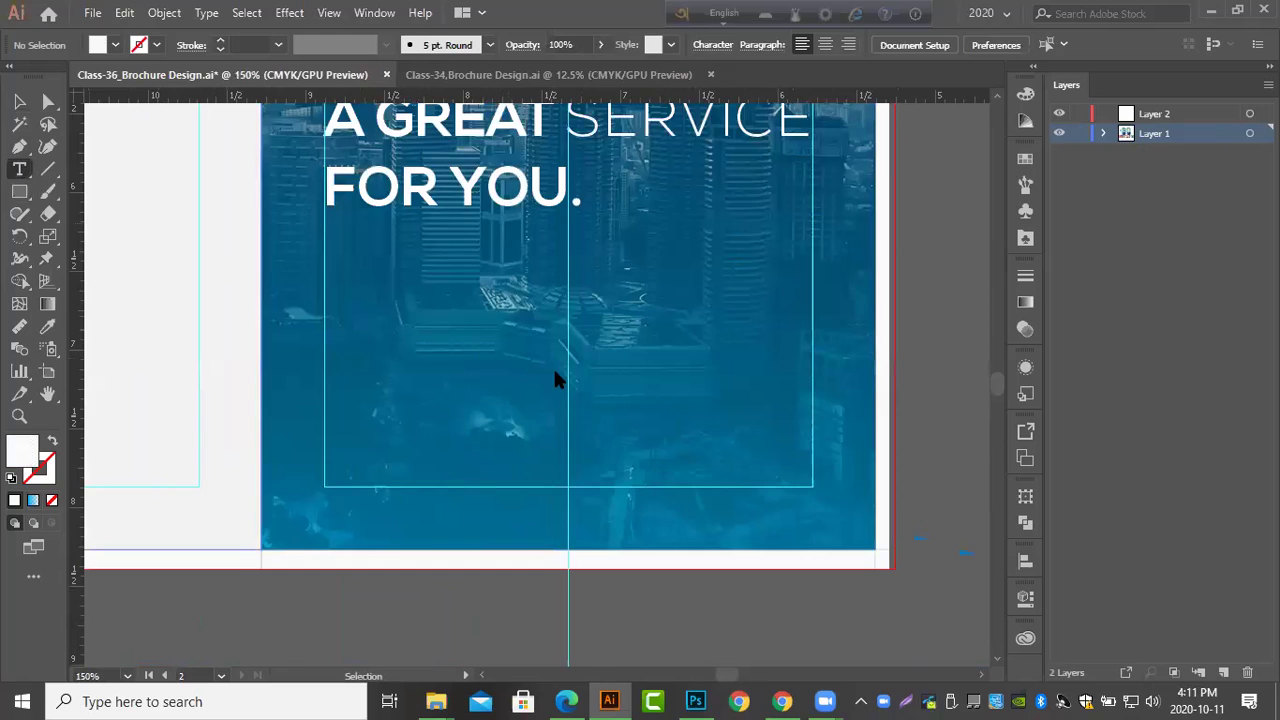
{"action": "scroll", "coordinate": [531, 462], "scroll_direction": "down", "scroll_amount": 3}
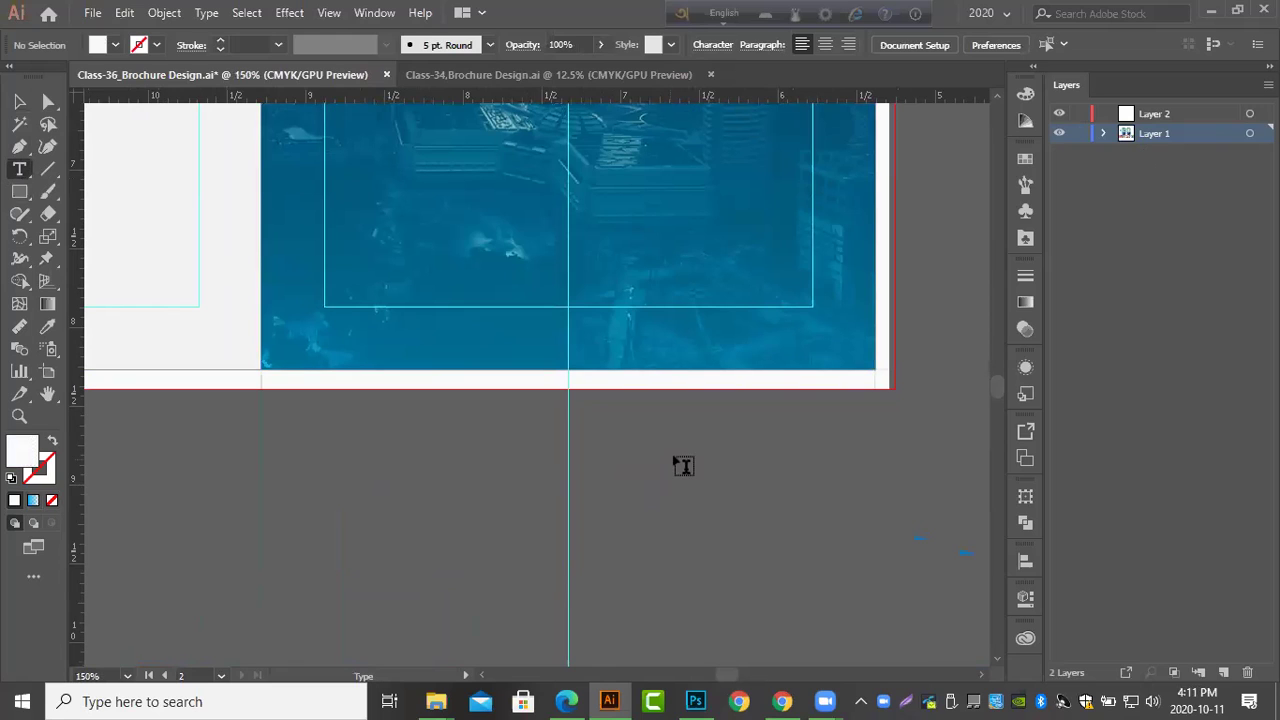
{"action": "left_click", "coordinate": [20, 101]}
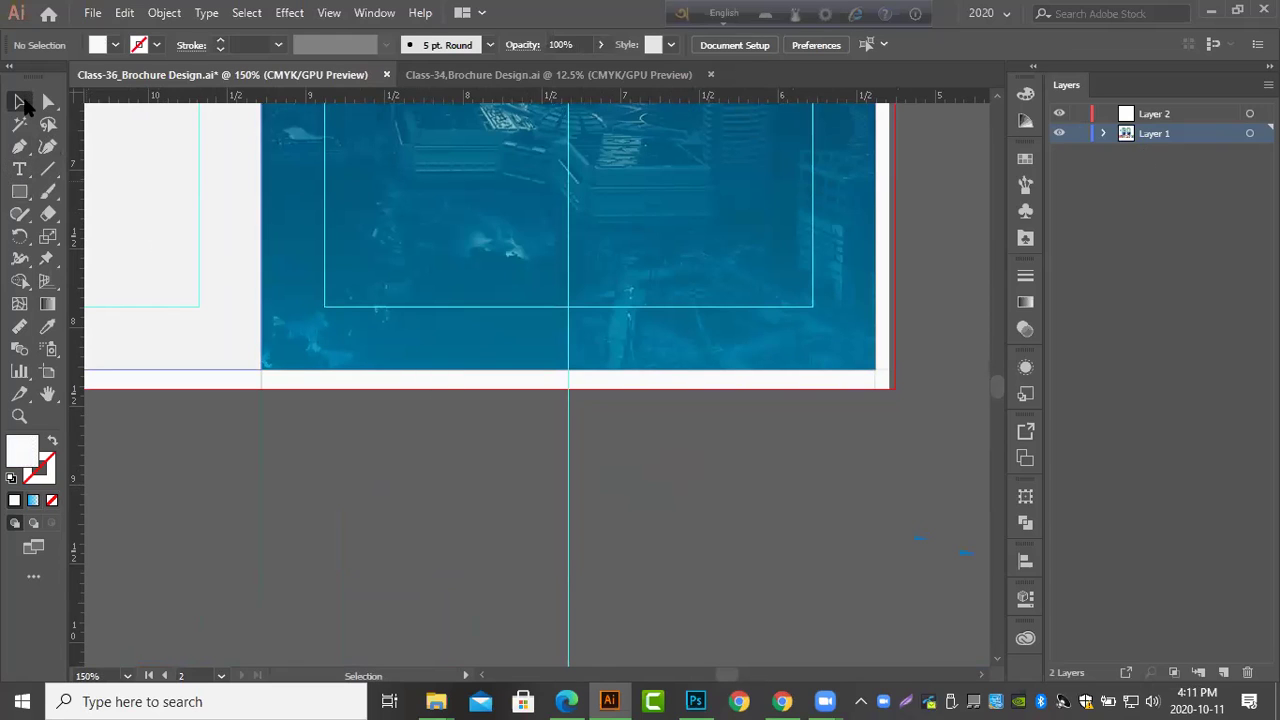
Extend the near-white background rectangle sideways to the red bleed line beside the cover panel and deselect it.
{"action": "left_click", "coordinate": [729, 482]}
{"action": "left_click", "coordinate": [746, 515]}
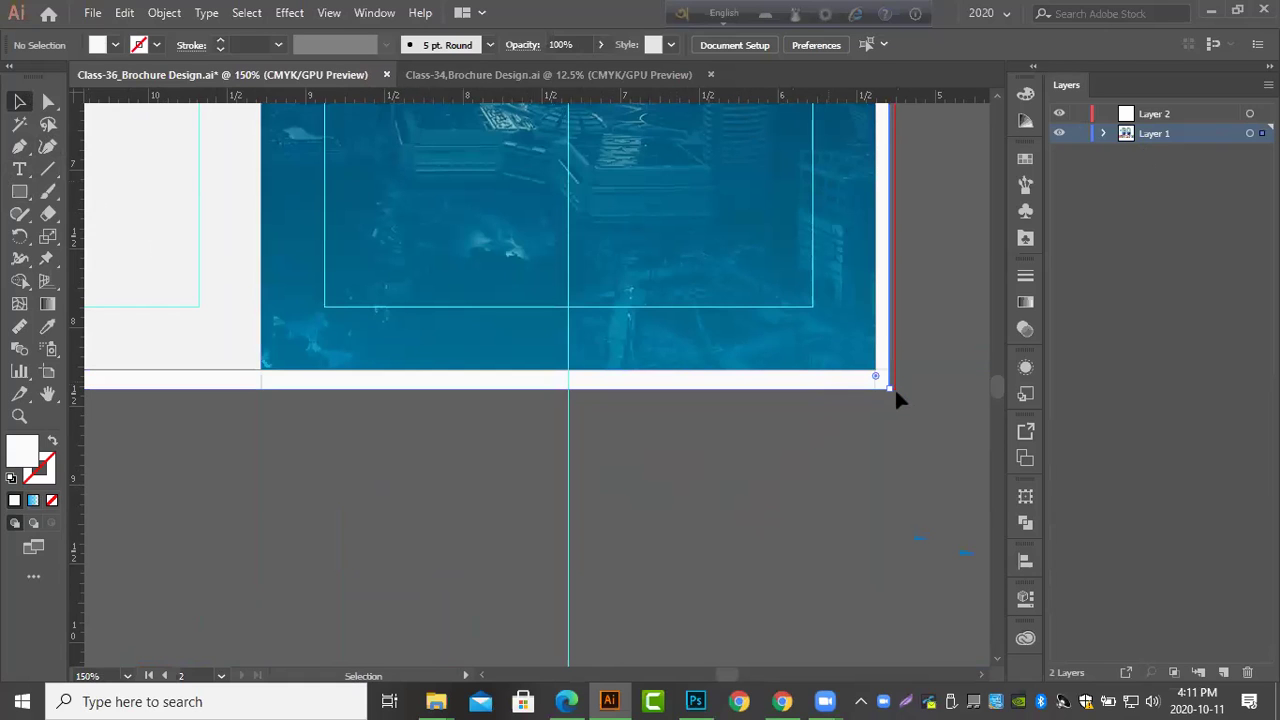
{"action": "scroll", "coordinate": [895, 390], "scroll_direction": "up", "scroll_amount": 4}
{"action": "left_click_drag", "start_coordinate": [891, 374], "coordinate": [920, 372]}
{"action": "scroll", "coordinate": [898, 406], "scroll_direction": "down", "scroll_amount": 6}
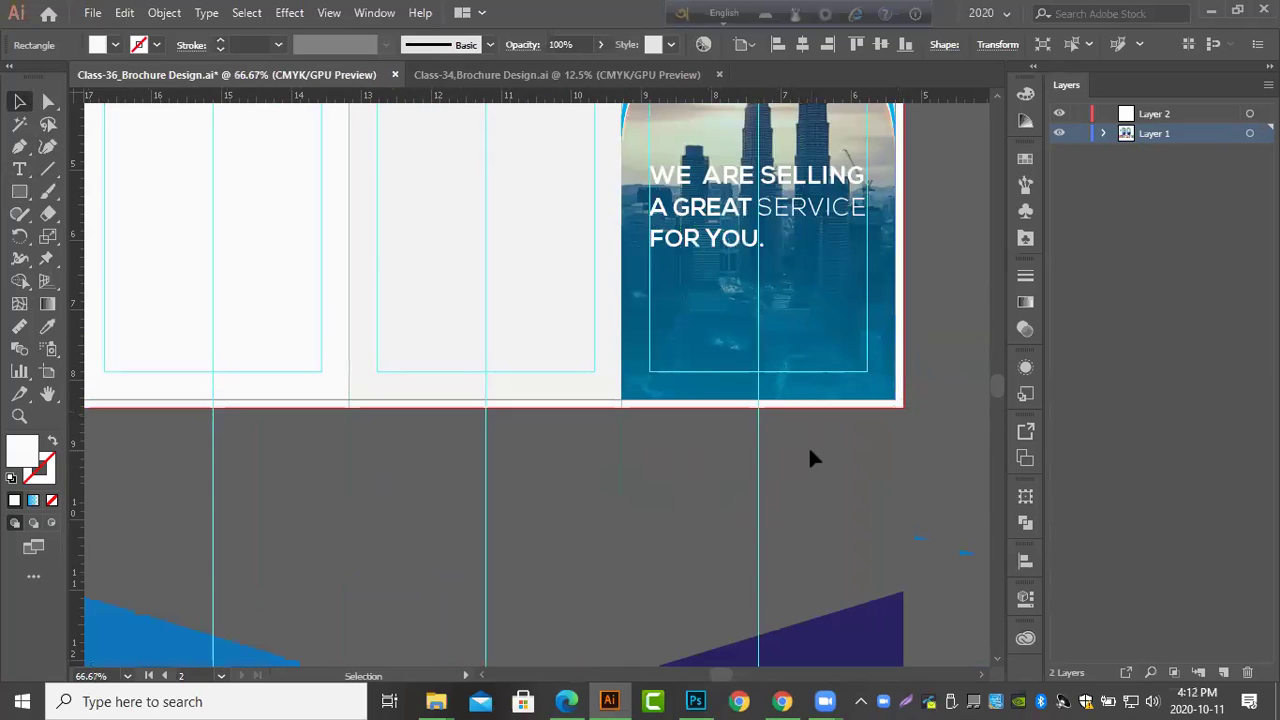
{"action": "scroll", "coordinate": [810, 452], "scroll_direction": "up", "scroll_amount": 2}
{"action": "left_click", "coordinate": [810, 452]}
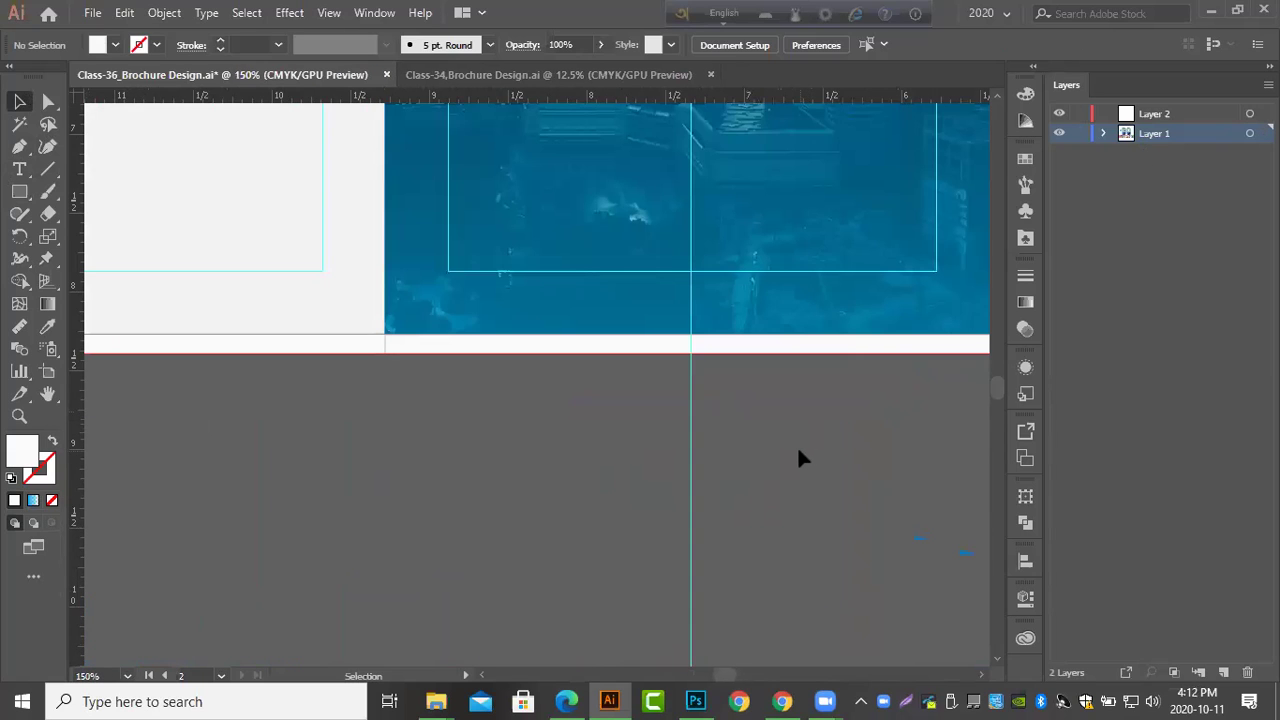
{"action": "key", "text": "t"}
{"action": "left_click", "coordinate": [754, 460]}
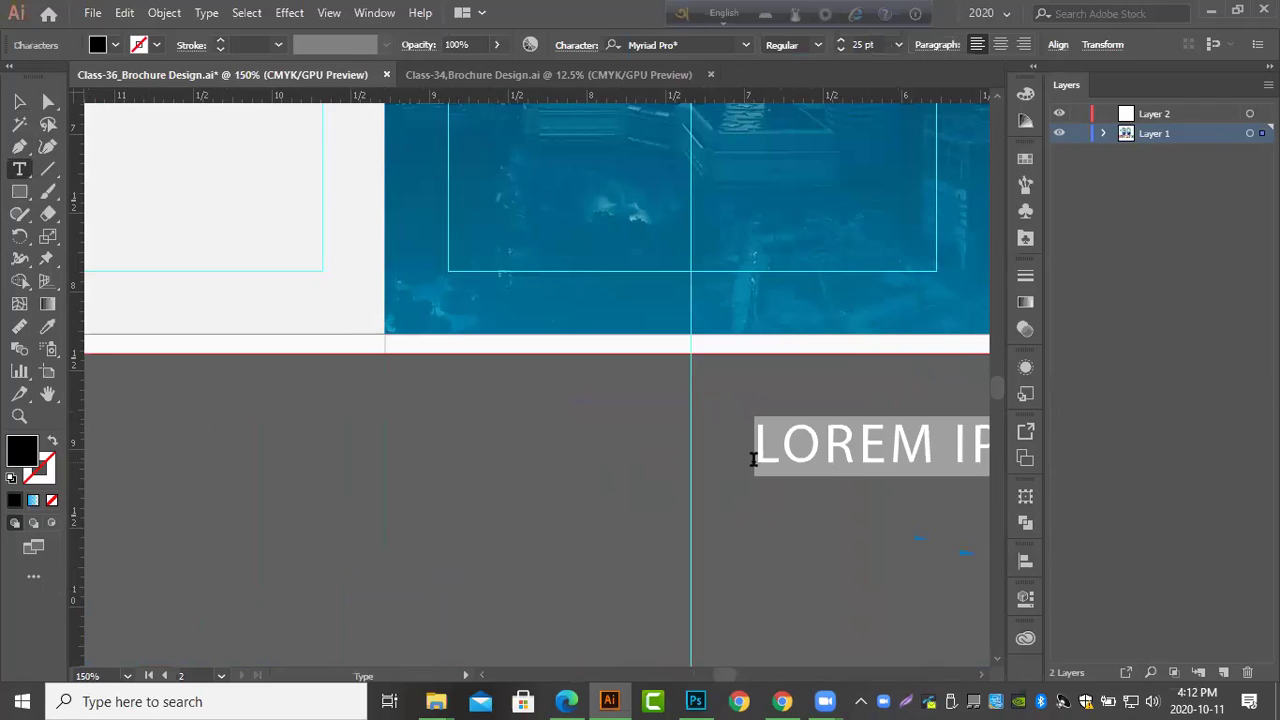
{"action": "type", "text": "www."}
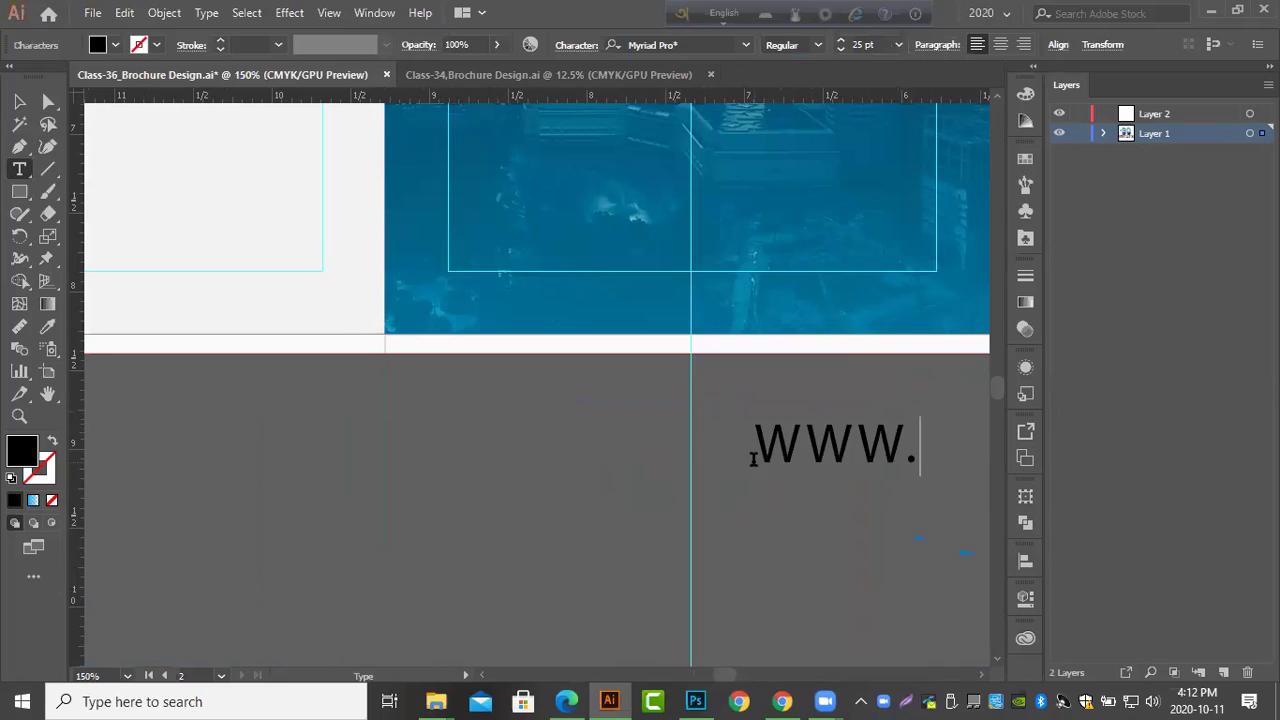
{"action": "type", "text": "sgr"}
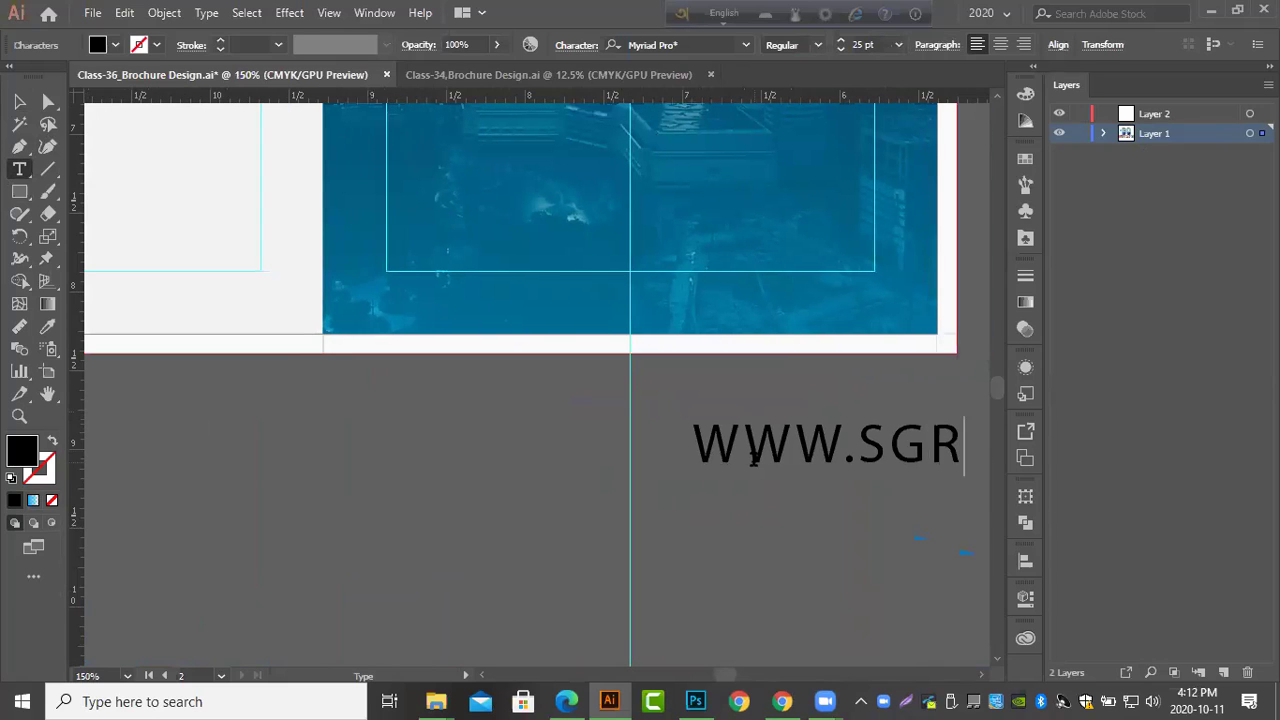
{"action": "key", "text": "BackSpace"}
{"action": "key", "text": "BackSpace"}
{"action": "key", "text": "BackSpace"}
{"action": "key", "text": "BackSpace"}
{"action": "key", "text": "BackSpace"}
{"action": "key", "text": "BackSpace"}
{"action": "key", "text": "BackSpace"}
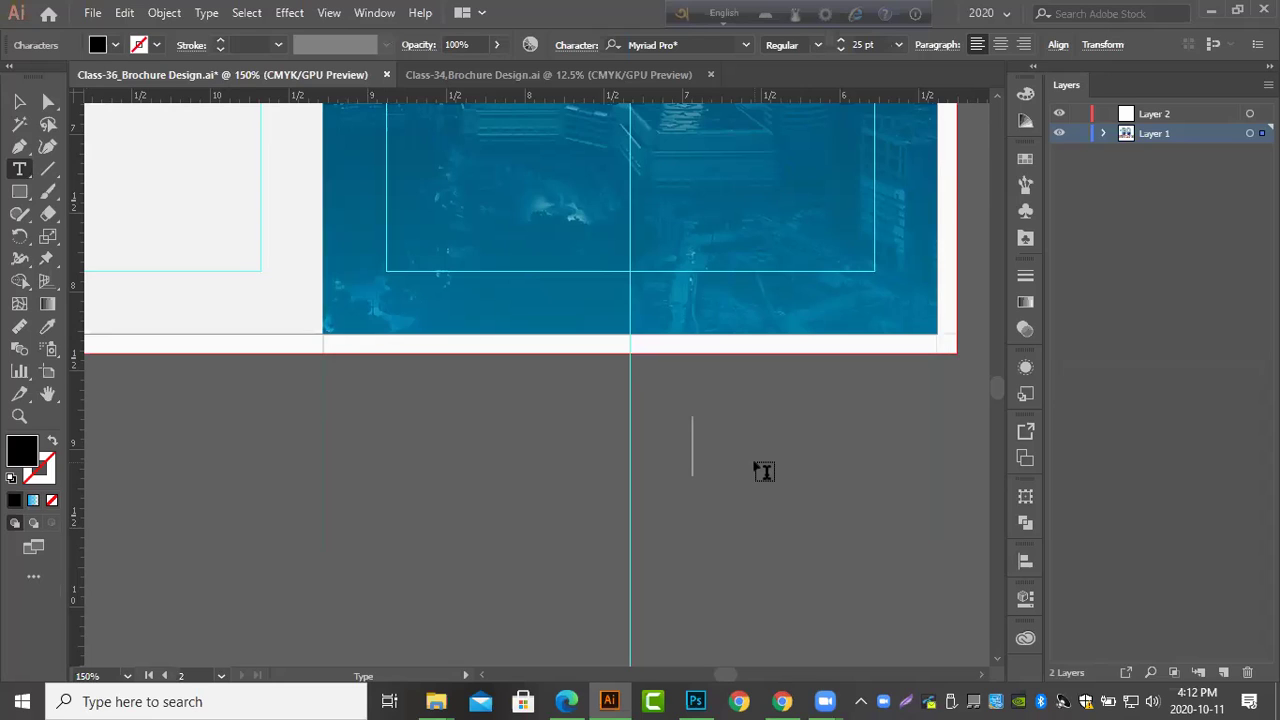
{"action": "type", "text": "www.sgra"}
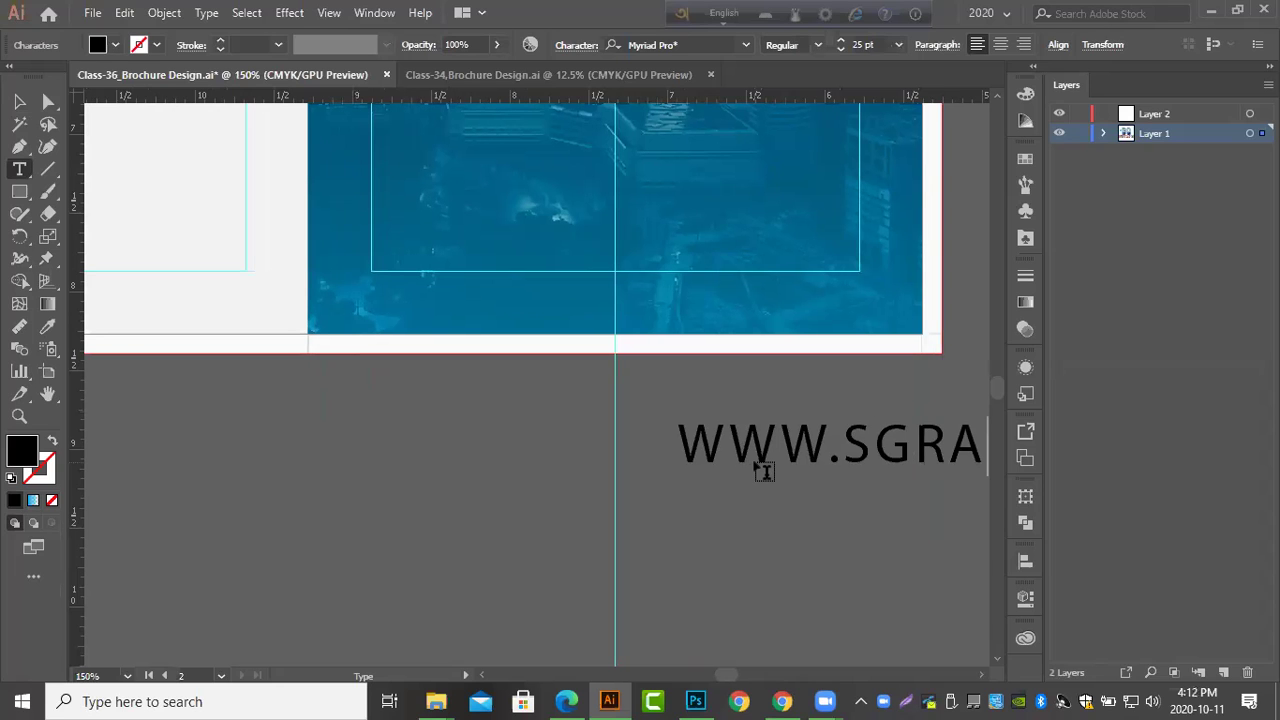
{"action": "type", "text": "phic"}
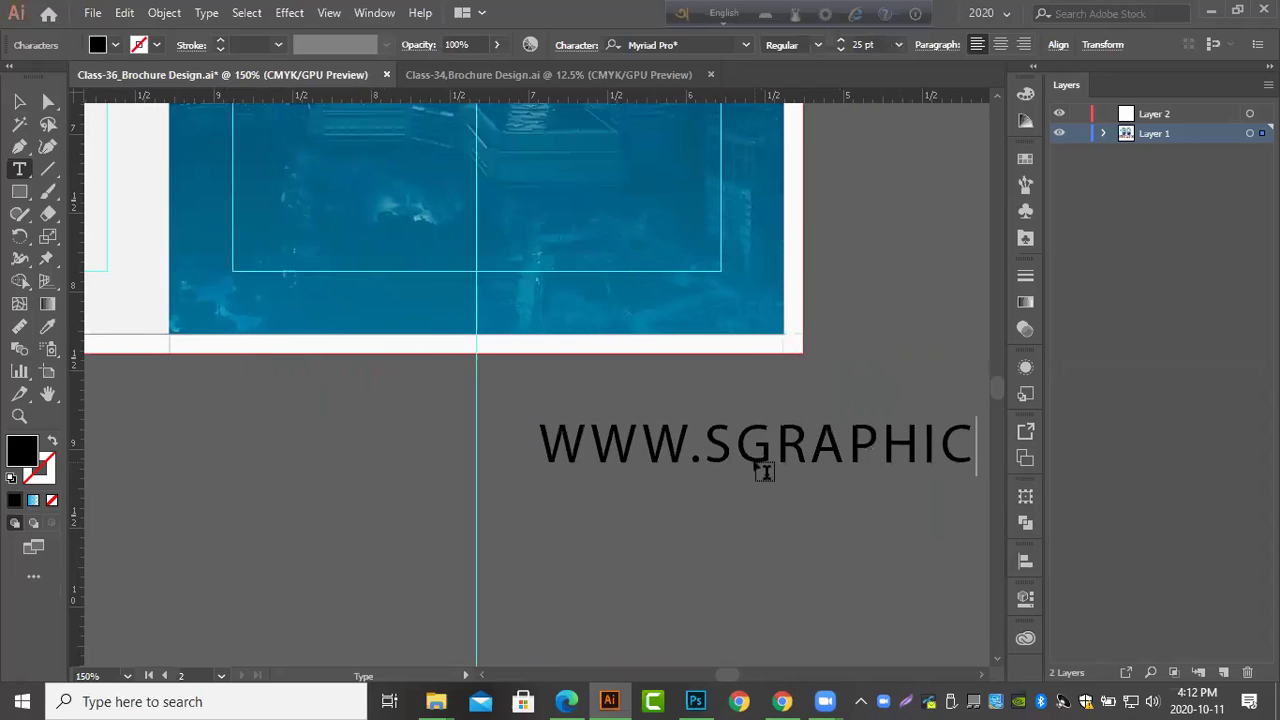
{"action": "type", "text": ".com"}
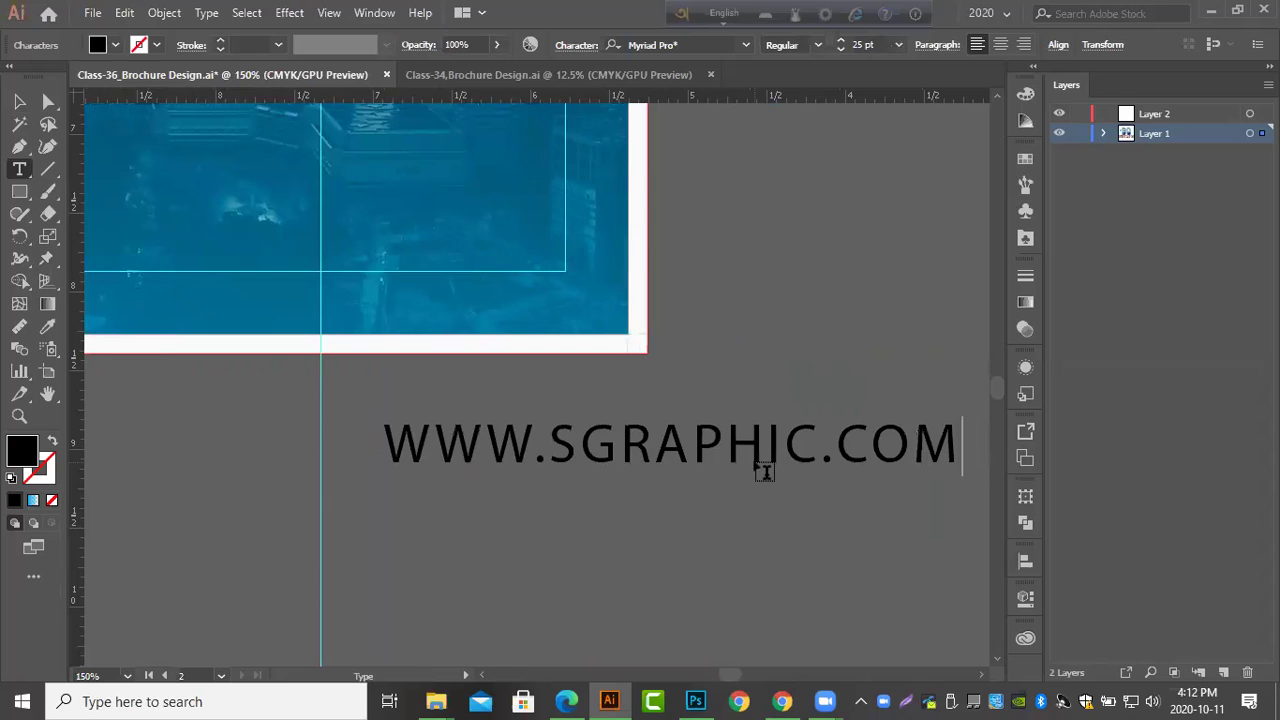
{"action": "key", "text": "Escape"}
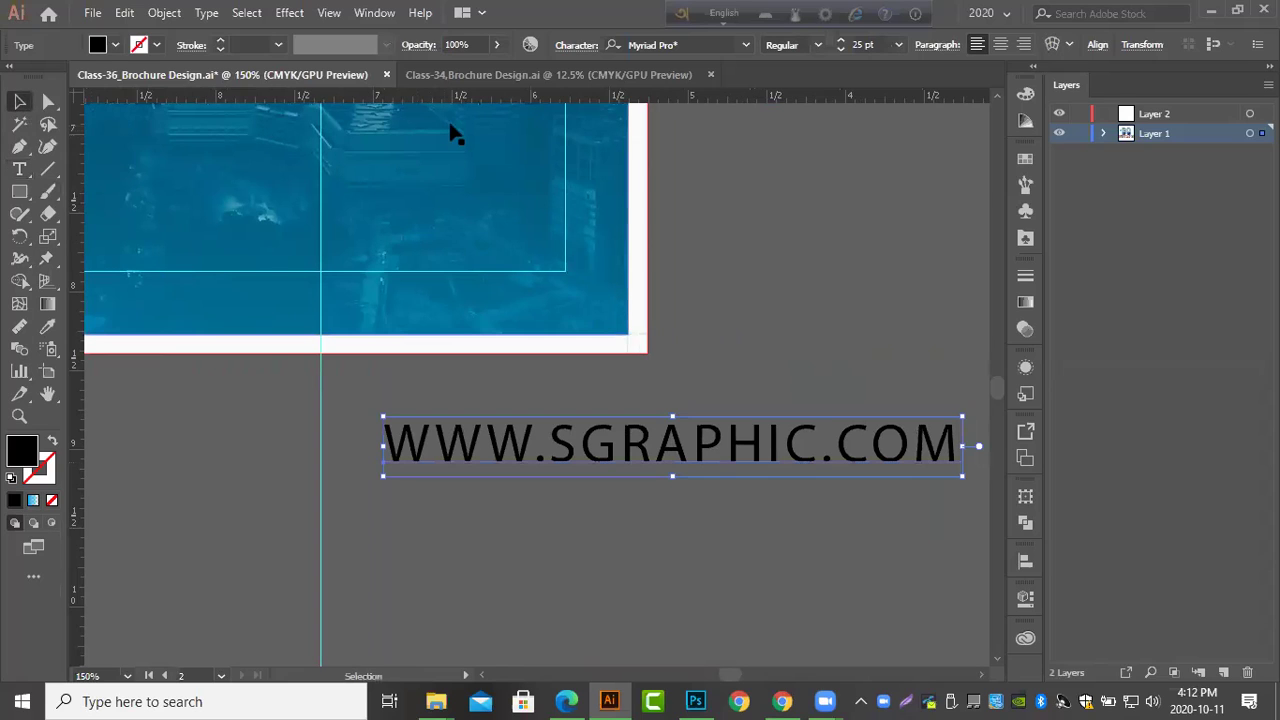
Turn off All Caps for the web address and move it onto the cover panel, just above the lower margin guide.
{"action": "left_click", "coordinate": [570, 45]}
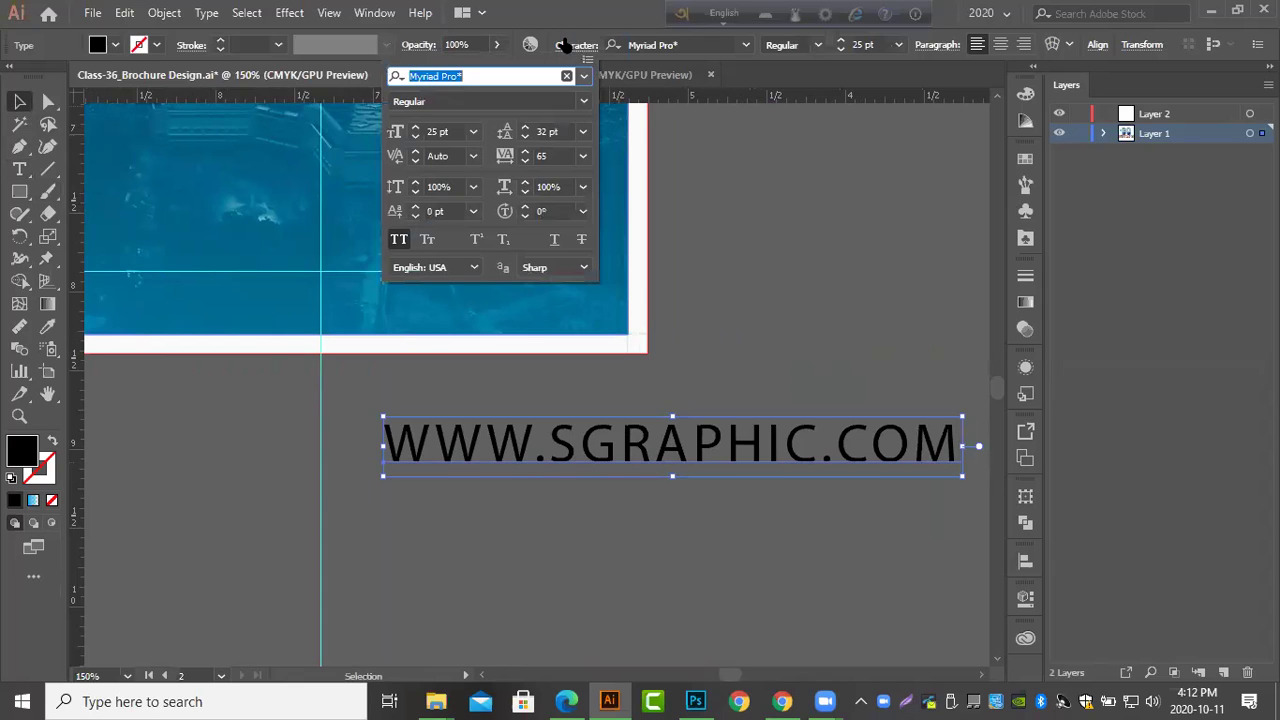
{"action": "left_click", "coordinate": [398, 240]}
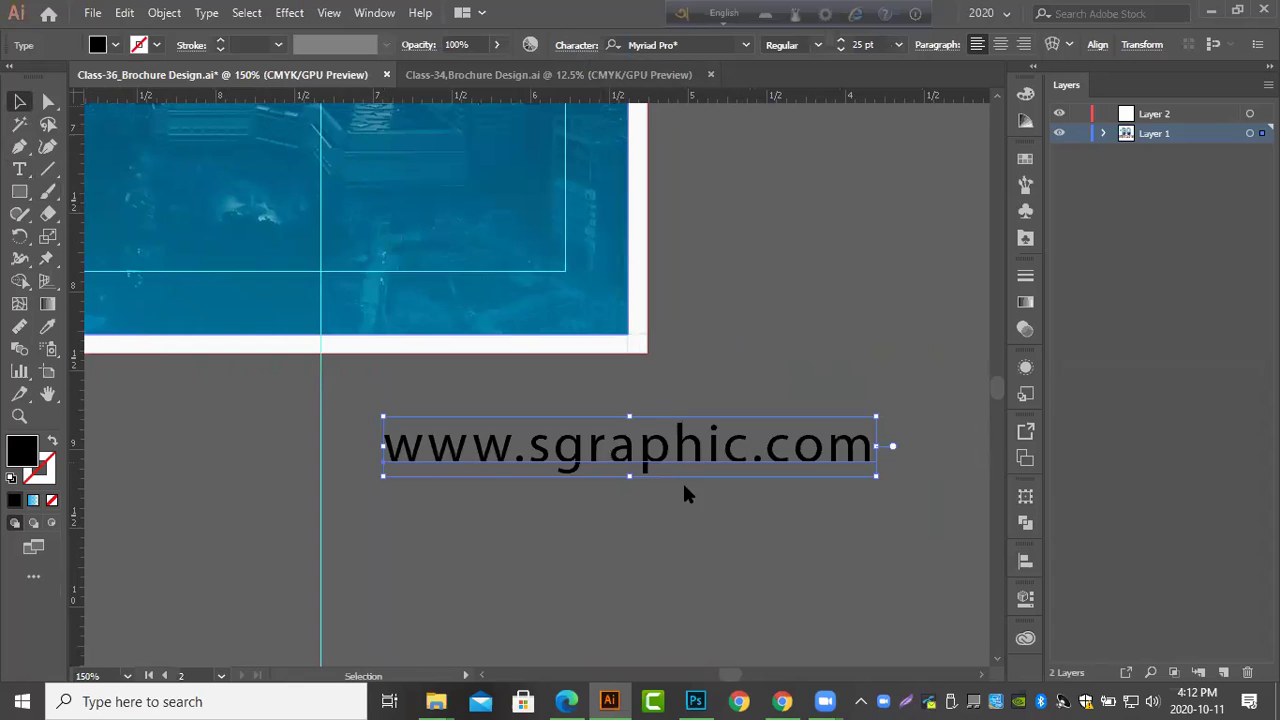
{"action": "key", "text": "ctrl+minus"}
{"action": "key", "text": "ctrl+minus"}
{"action": "left_click", "coordinate": [808, 478]}
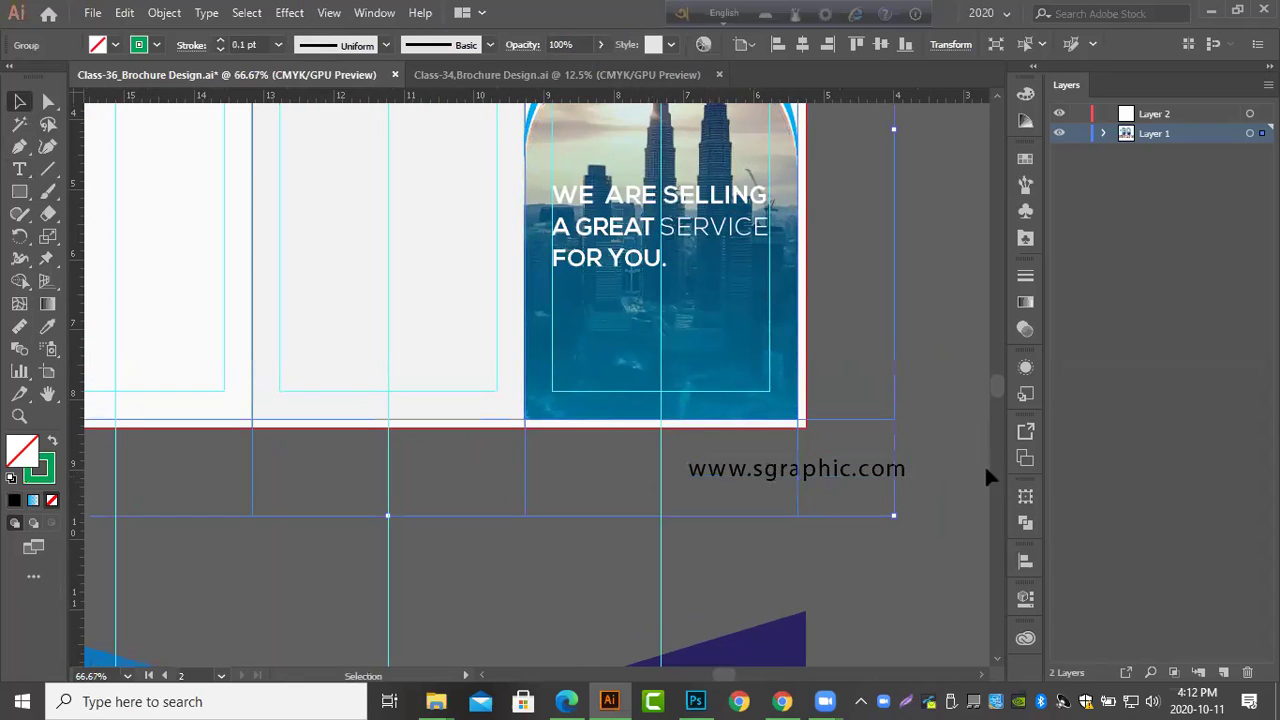
{"action": "left_click_drag", "start_coordinate": [878, 475], "coordinate": [742, 385]}
{"action": "scroll", "coordinate": [742, 385], "scroll_direction": "up", "scroll_amount": 4}
{"action": "scroll", "coordinate": [736, 362], "scroll_direction": "up", "scroll_amount": 3}
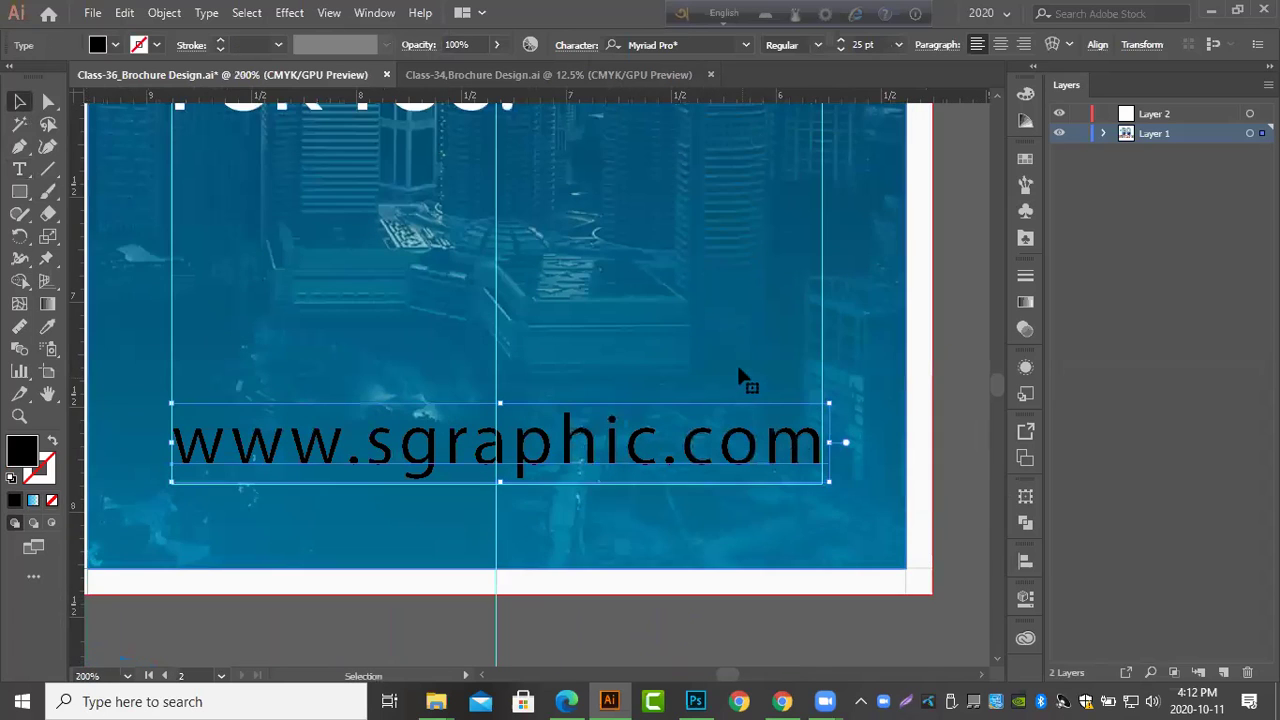
Set the web address in the Sansation Light font and deselect it.
{"action": "left_click", "coordinate": [687, 44]}
{"action": "type", "text": "so"}
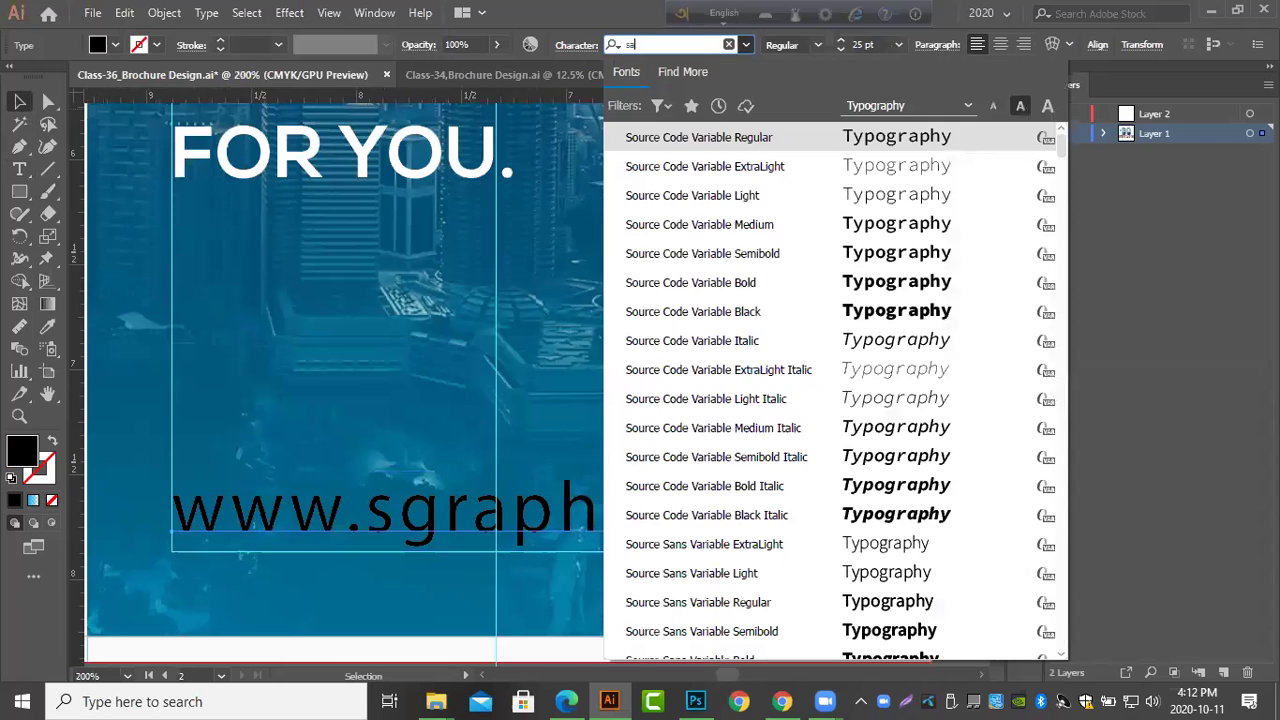
{"action": "type", "text": "nsa"}
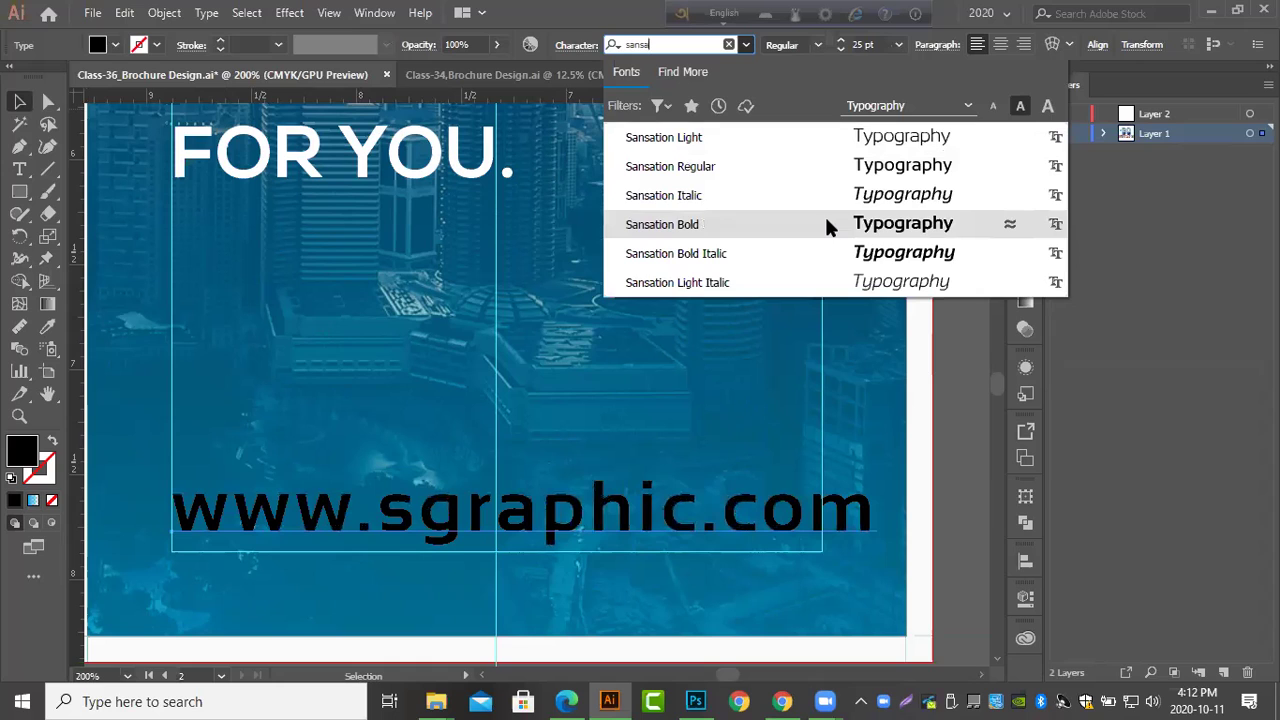
{"action": "left_click", "coordinate": [826, 148]}
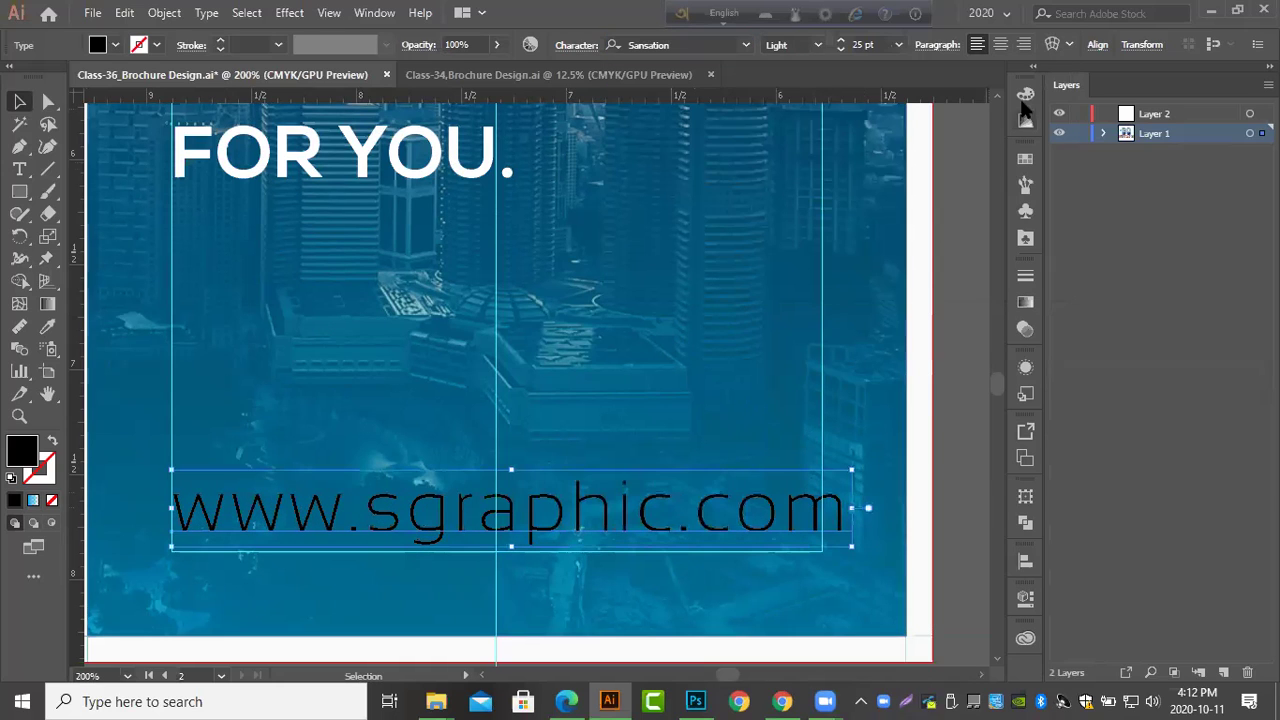
{"action": "scroll", "coordinate": [567, 355], "scroll_direction": "down", "scroll_amount": 2}
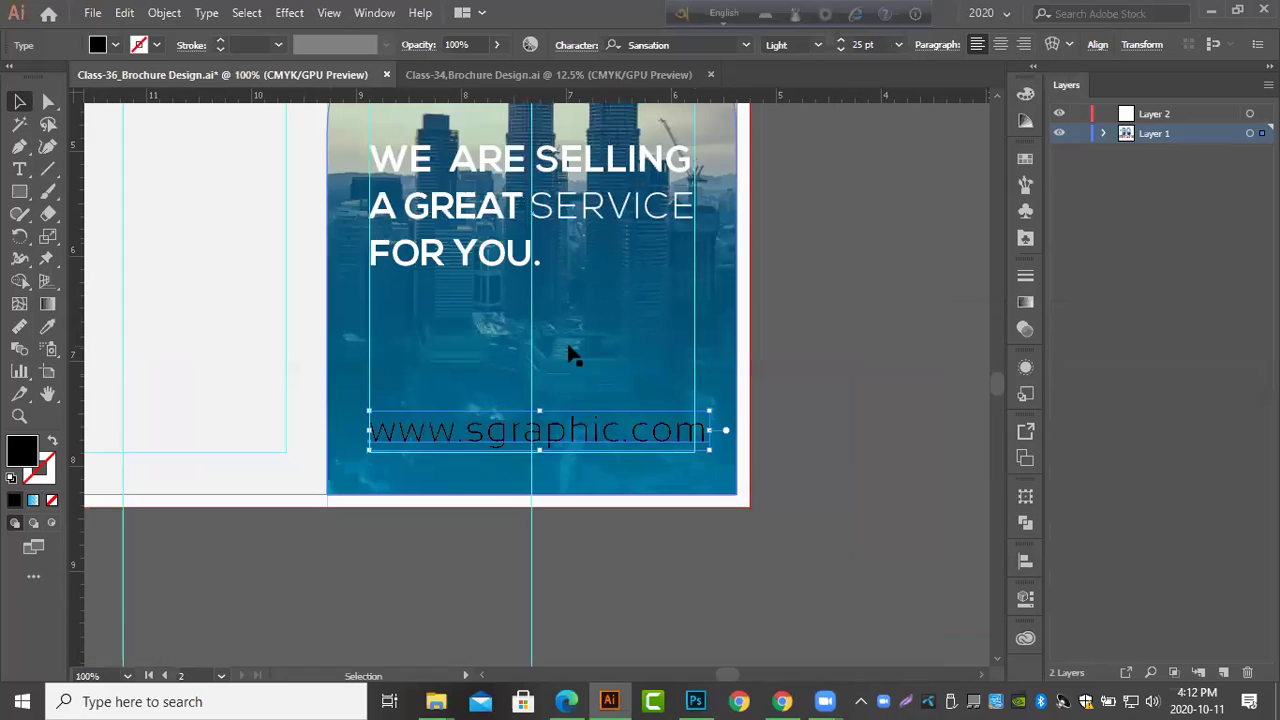
{"action": "scroll", "coordinate": [571, 355], "scroll_direction": "up", "scroll_amount": 2}
{"action": "scroll", "coordinate": [857, 363], "scroll_direction": "up", "scroll_amount": 1}
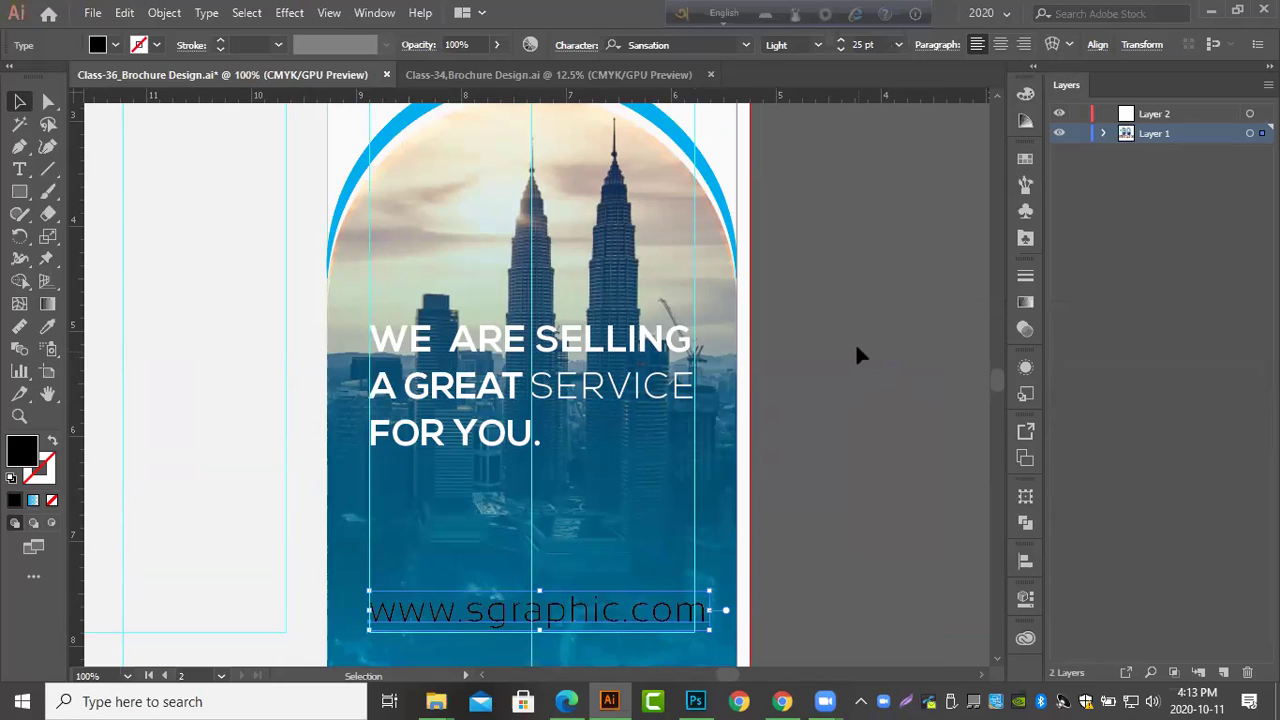
{"action": "left_click", "coordinate": [879, 350]}
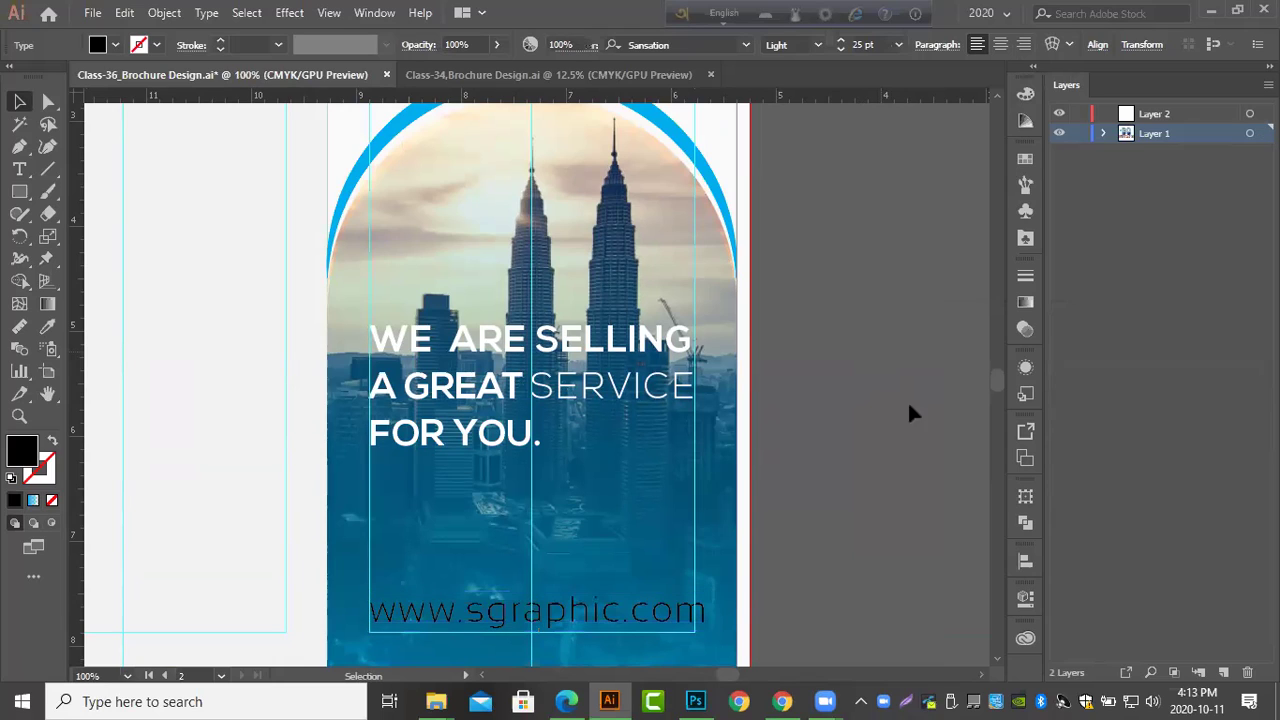
{"action": "scroll", "coordinate": [799, 515], "scroll_direction": "down", "scroll_amount": 1}
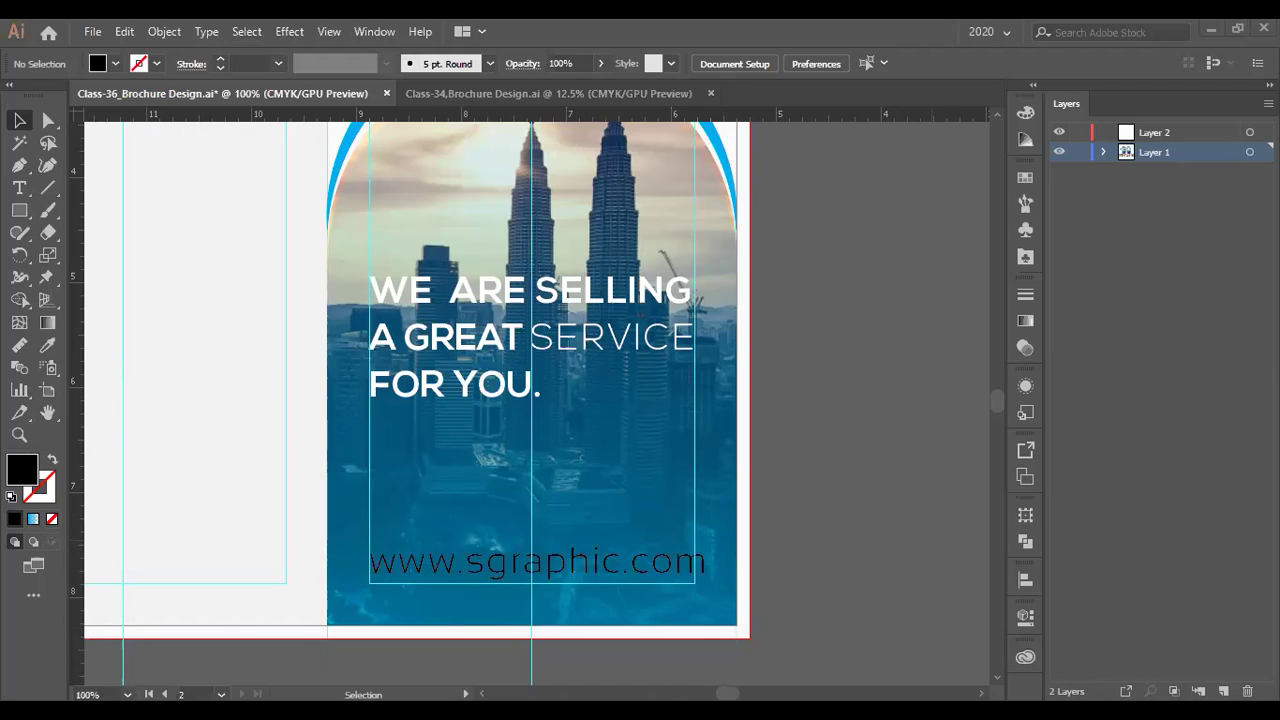
Centre-align the web address text and move it onto the cover panel's vertical centre guide.
{"action": "scroll", "coordinate": [797, 437], "scroll_direction": "down", "scroll_amount": 3}
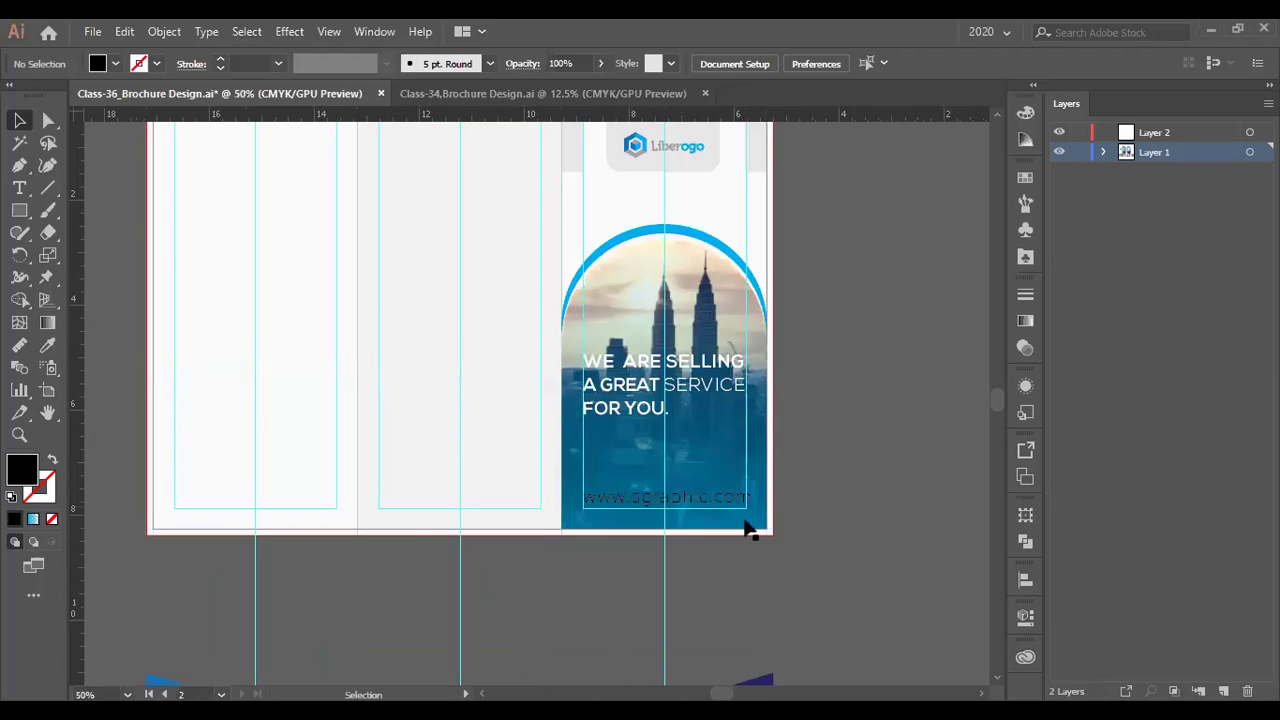
{"action": "scroll", "coordinate": [743, 529], "scroll_direction": "up", "scroll_amount": 4}
{"action": "left_click", "coordinate": [702, 466]}
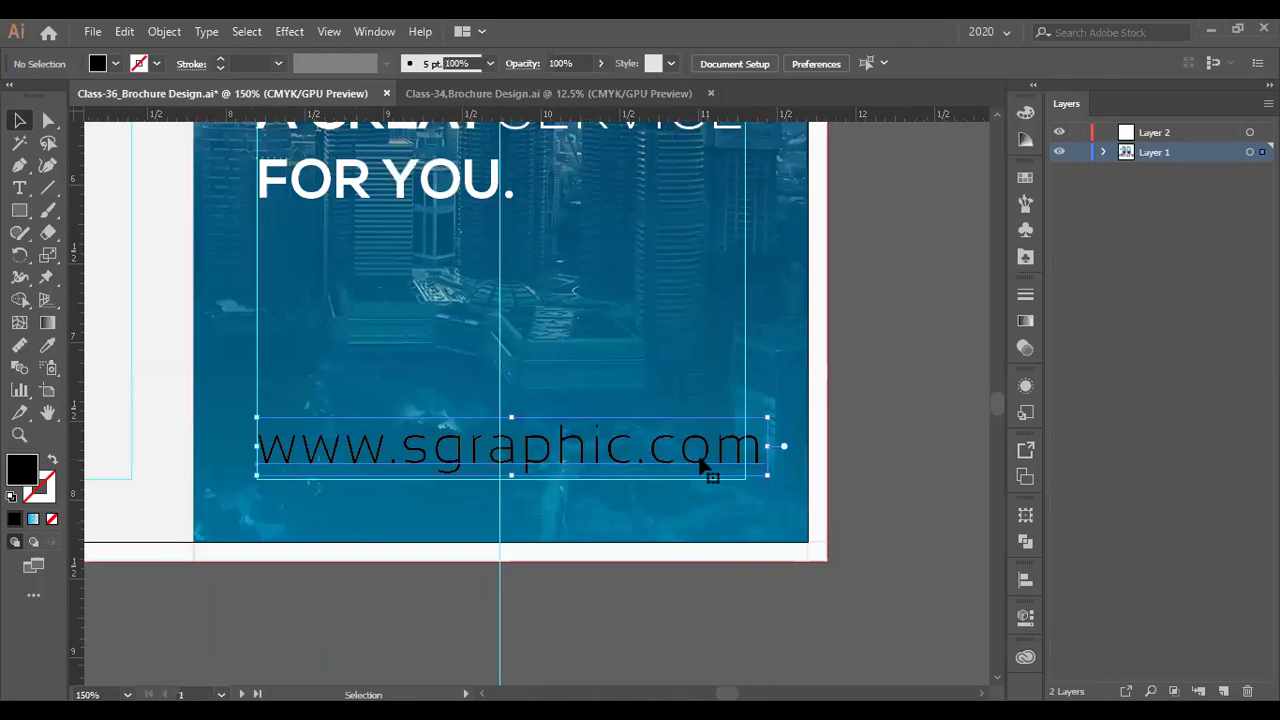
{"action": "scroll", "coordinate": [702, 466], "scroll_direction": "up", "scroll_amount": 4}
{"action": "scroll", "coordinate": [815, 318], "scroll_direction": "down", "scroll_amount": 1}
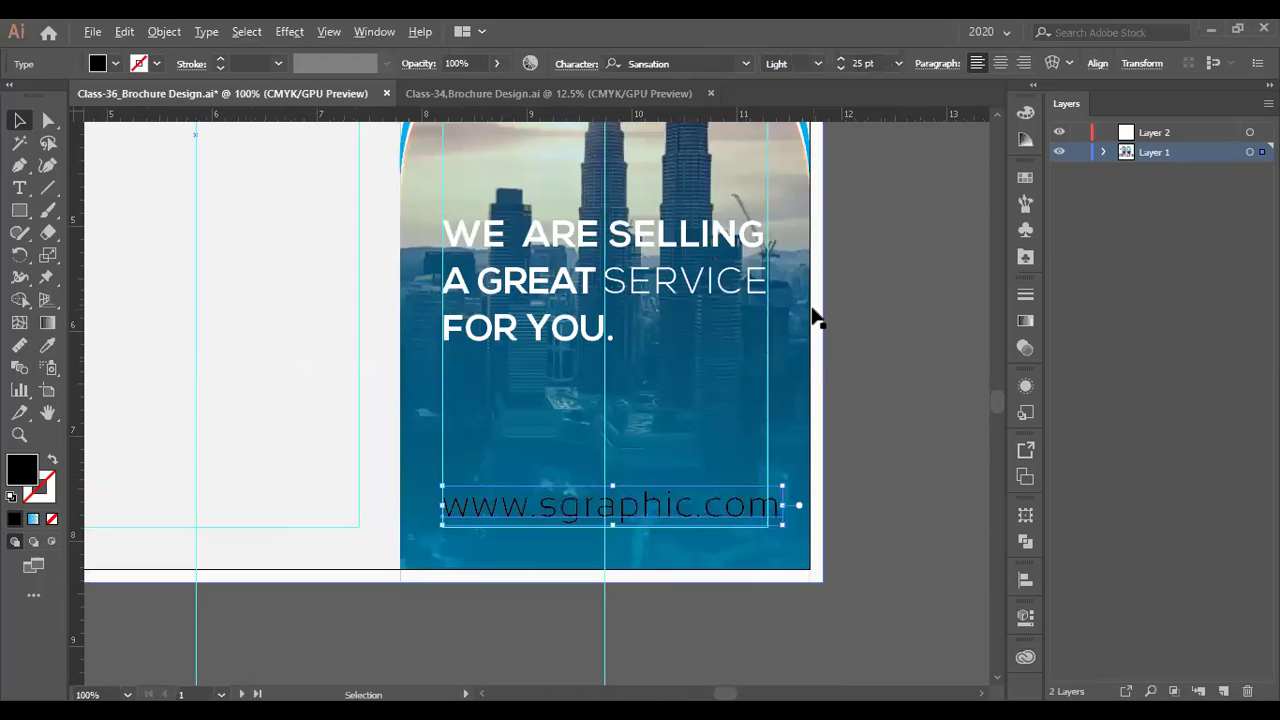
{"action": "scroll", "coordinate": [830, 372], "scroll_direction": "up", "scroll_amount": 1}
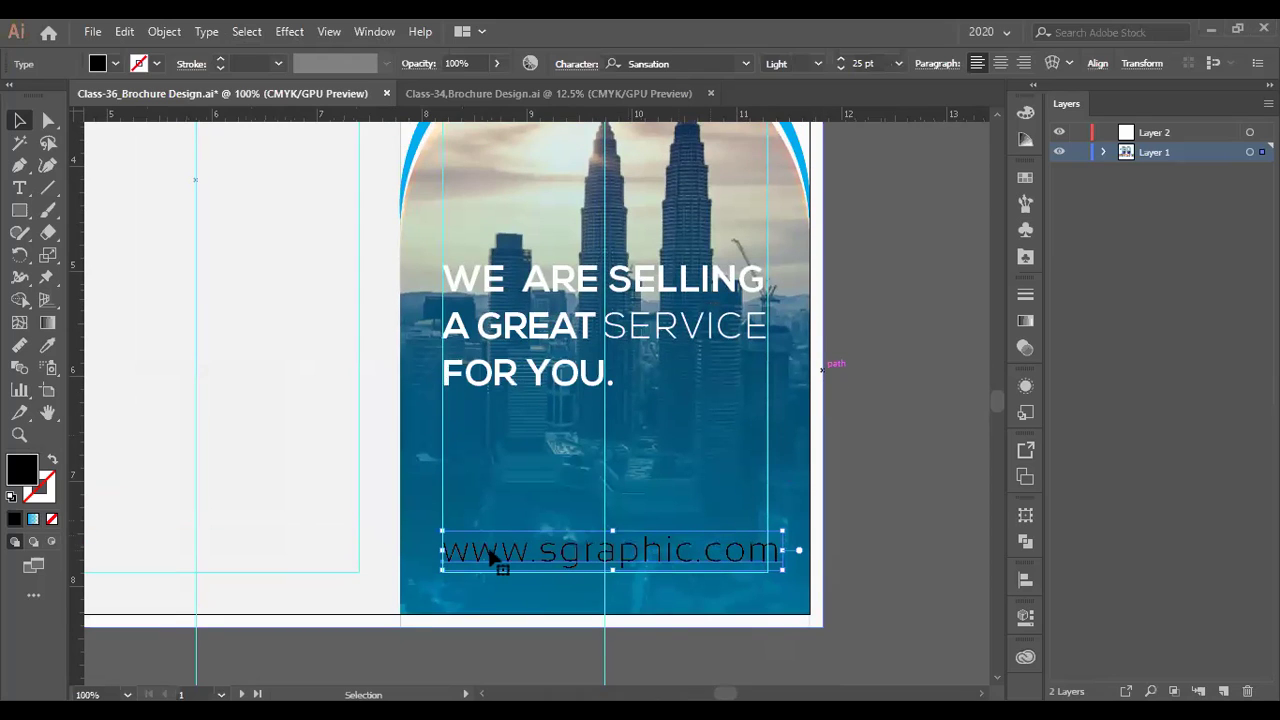
{"action": "left_click", "coordinate": [1000, 63]}
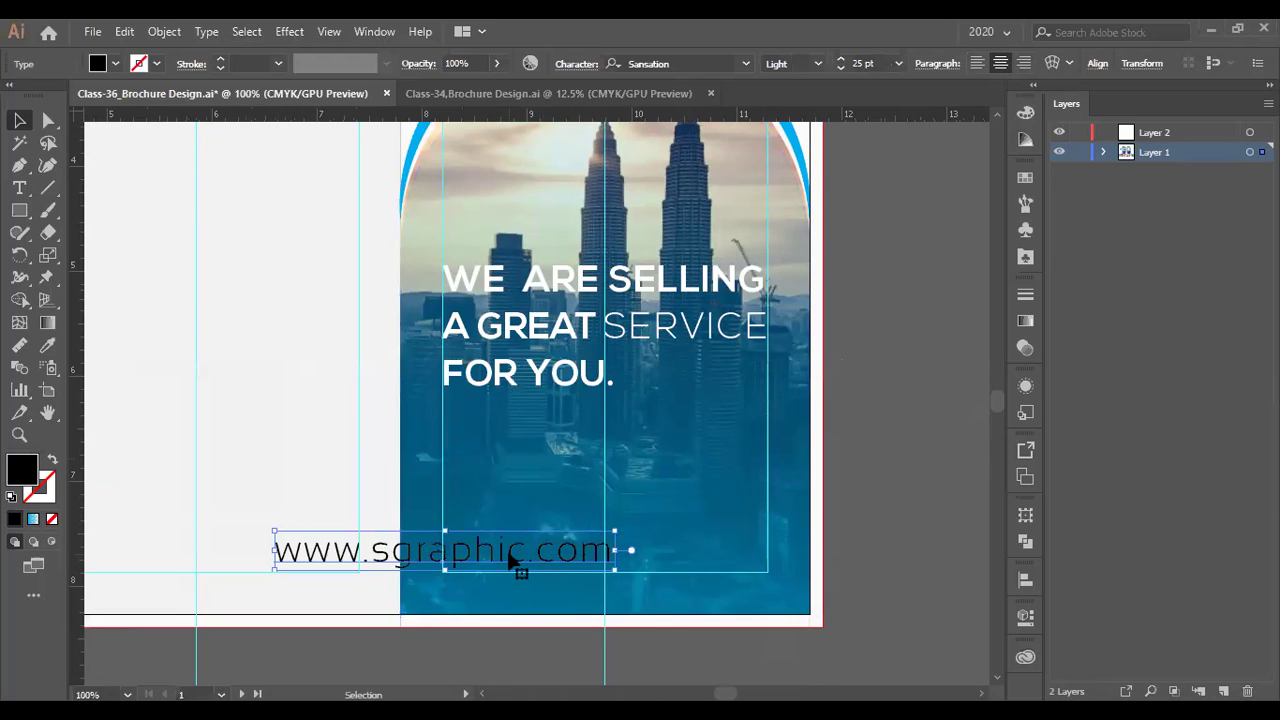
{"action": "left_click_drag", "start_coordinate": [508, 558], "coordinate": [653, 552]}
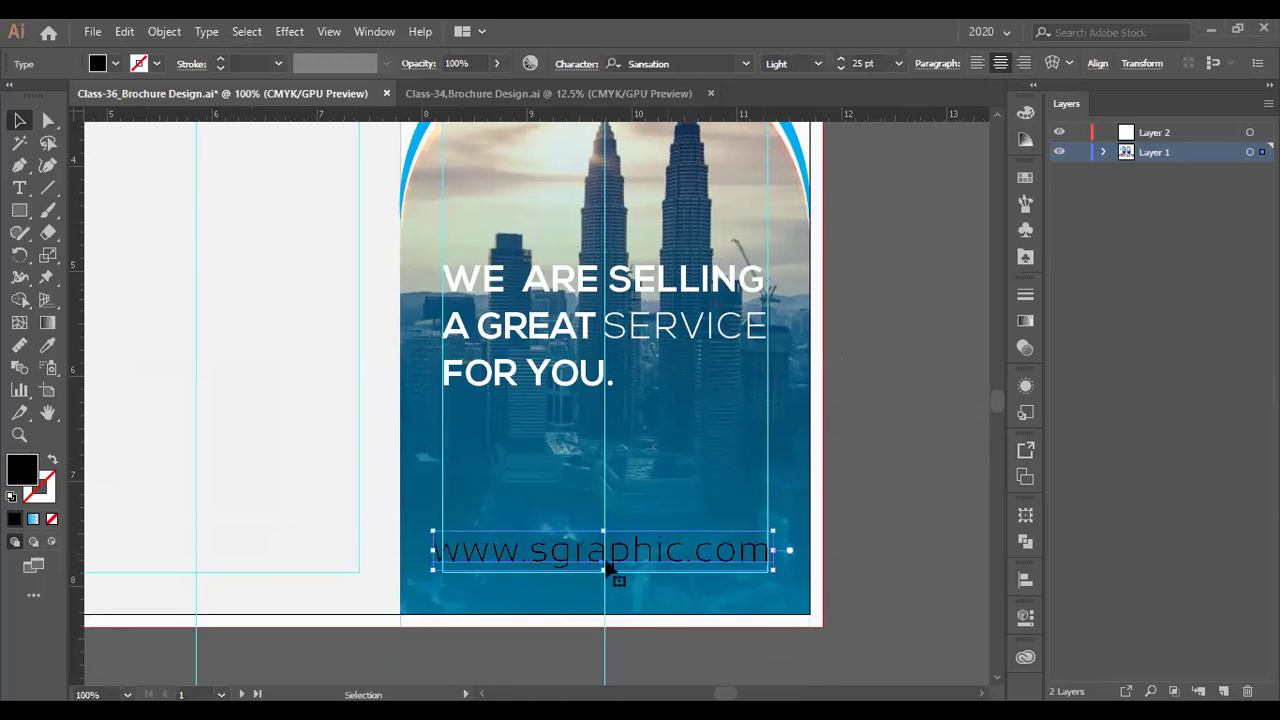
Scale the web address down to about 24.4 pt to fit between the side margins, fill it with white and deselect it.
{"action": "scroll", "coordinate": [433, 560], "scroll_direction": "up", "scroll_amount": 4}
{"action": "left_click_drag", "start_coordinate": [407, 532], "coordinate": [433, 525]}
{"action": "scroll", "coordinate": [433, 525], "scroll_direction": "down", "scroll_amount": 4}
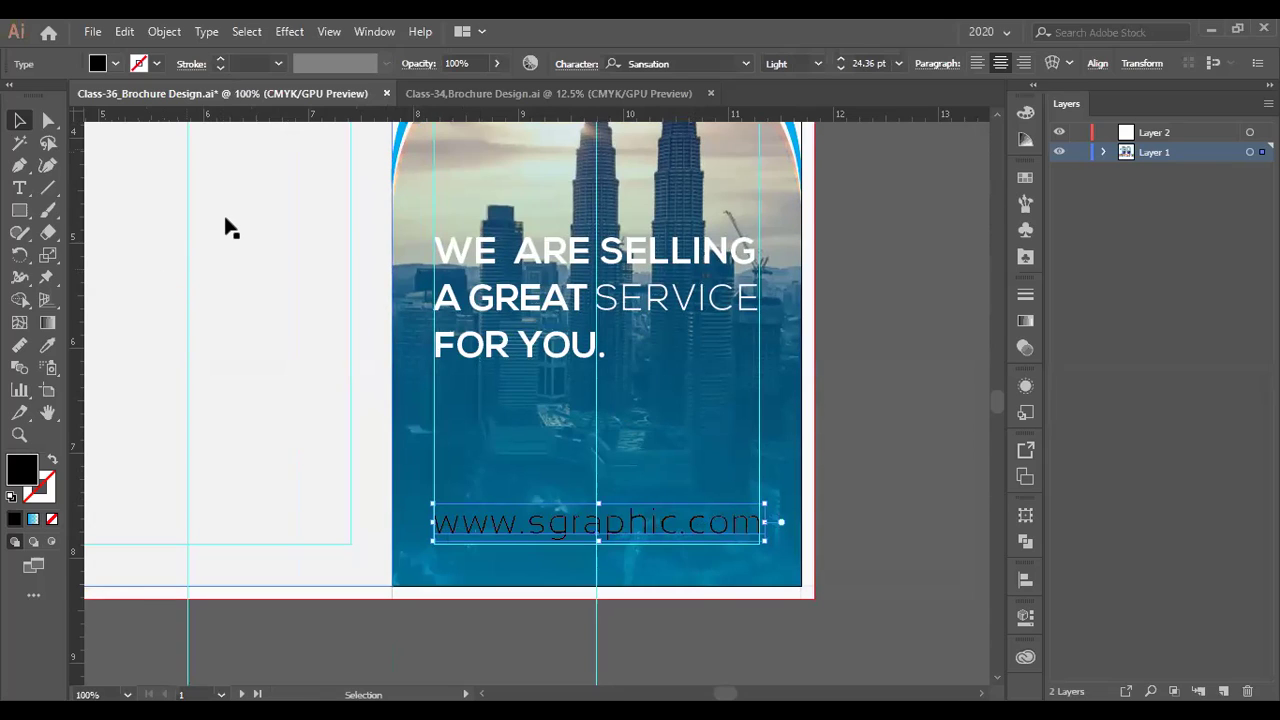
{"action": "left_click", "coordinate": [115, 63]}
{"action": "left_click", "coordinate": [39, 95]}
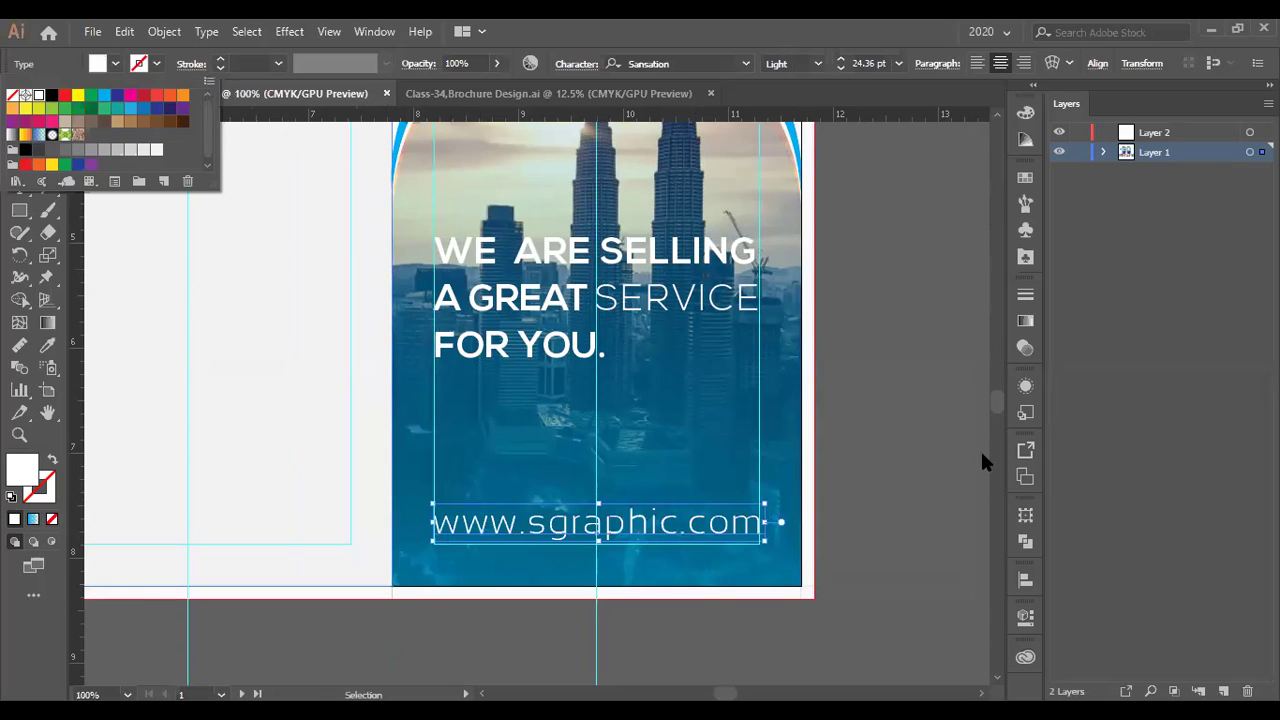
{"action": "left_click", "coordinate": [880, 462]}
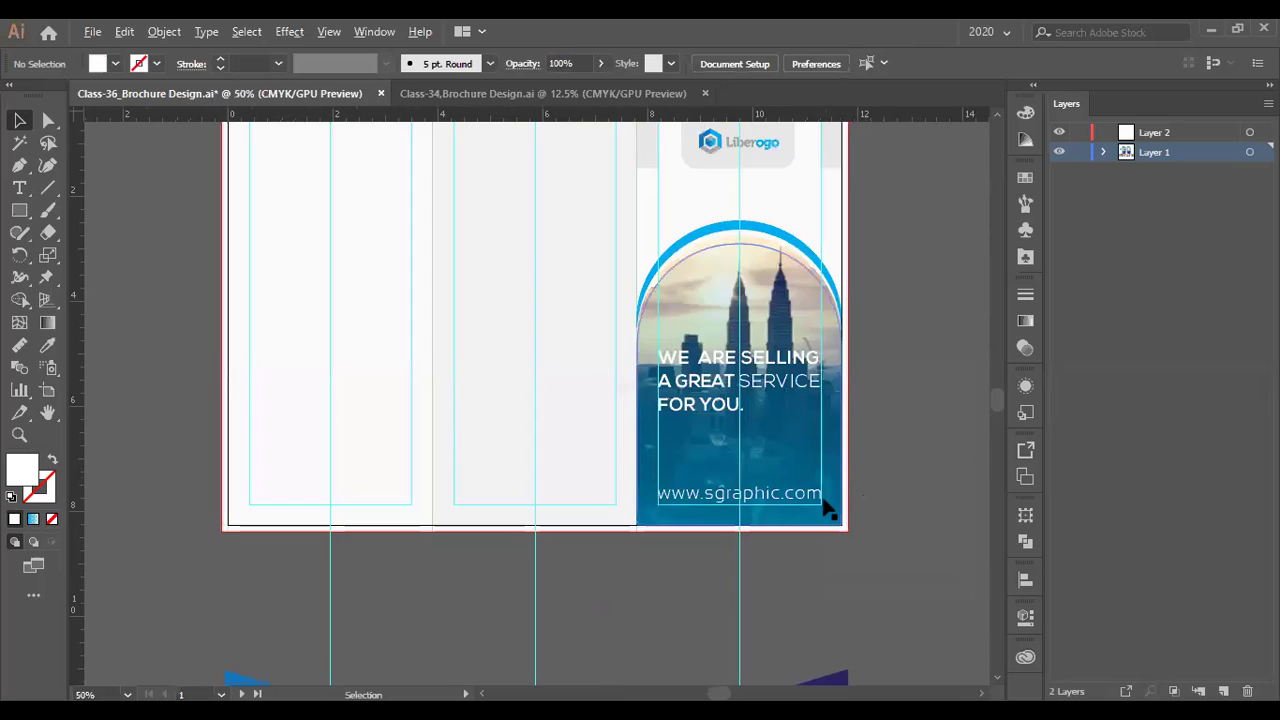
Check which font the word SERVICE in the cover headline uses.
{"action": "scroll", "coordinate": [826, 509], "scroll_direction": "up", "scroll_amount": 2}
{"action": "left_click", "coordinate": [748, 495]}
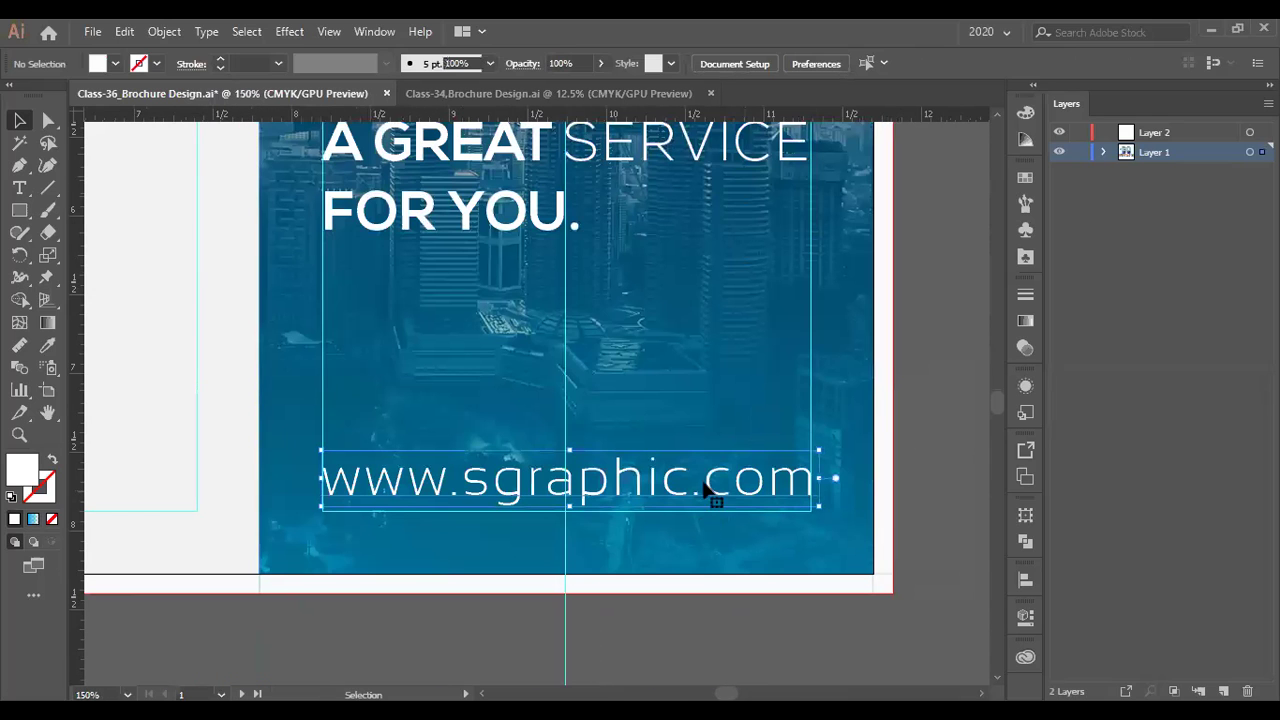
{"action": "scroll", "coordinate": [567, 447], "scroll_direction": "up", "scroll_amount": 2}
{"action": "left_click", "coordinate": [645, 250]}
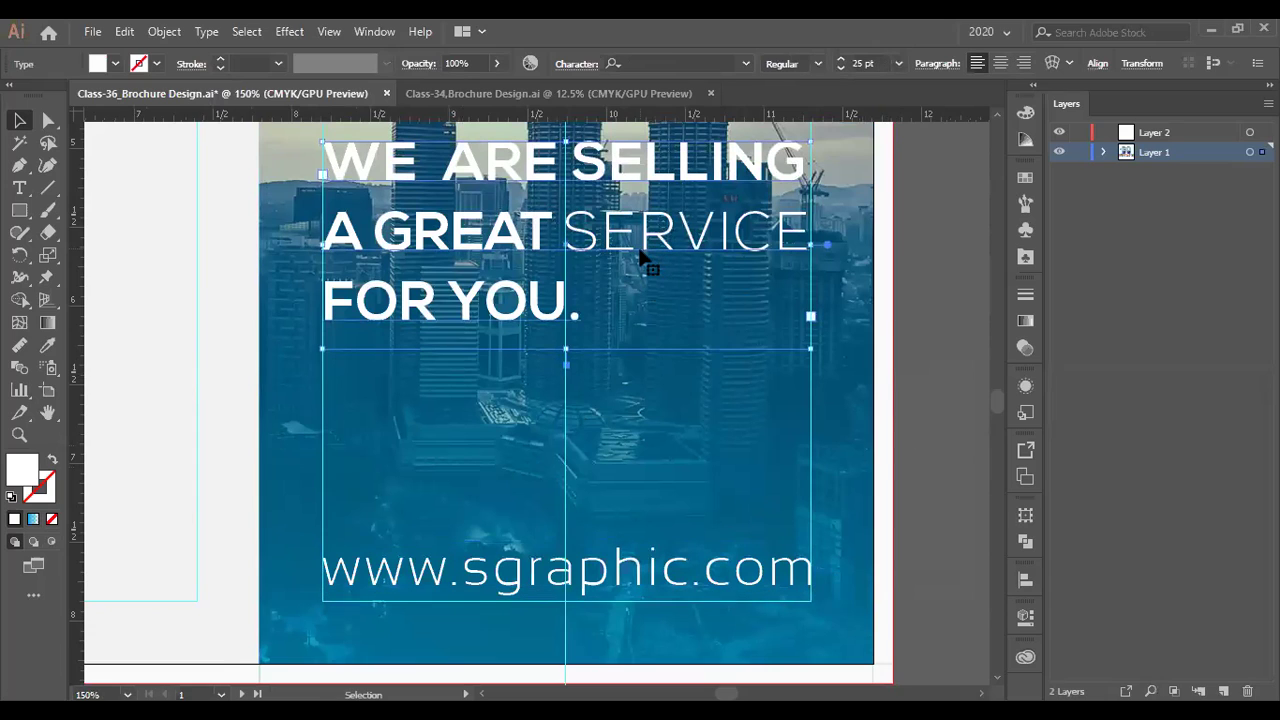
{"action": "key", "text": "t"}
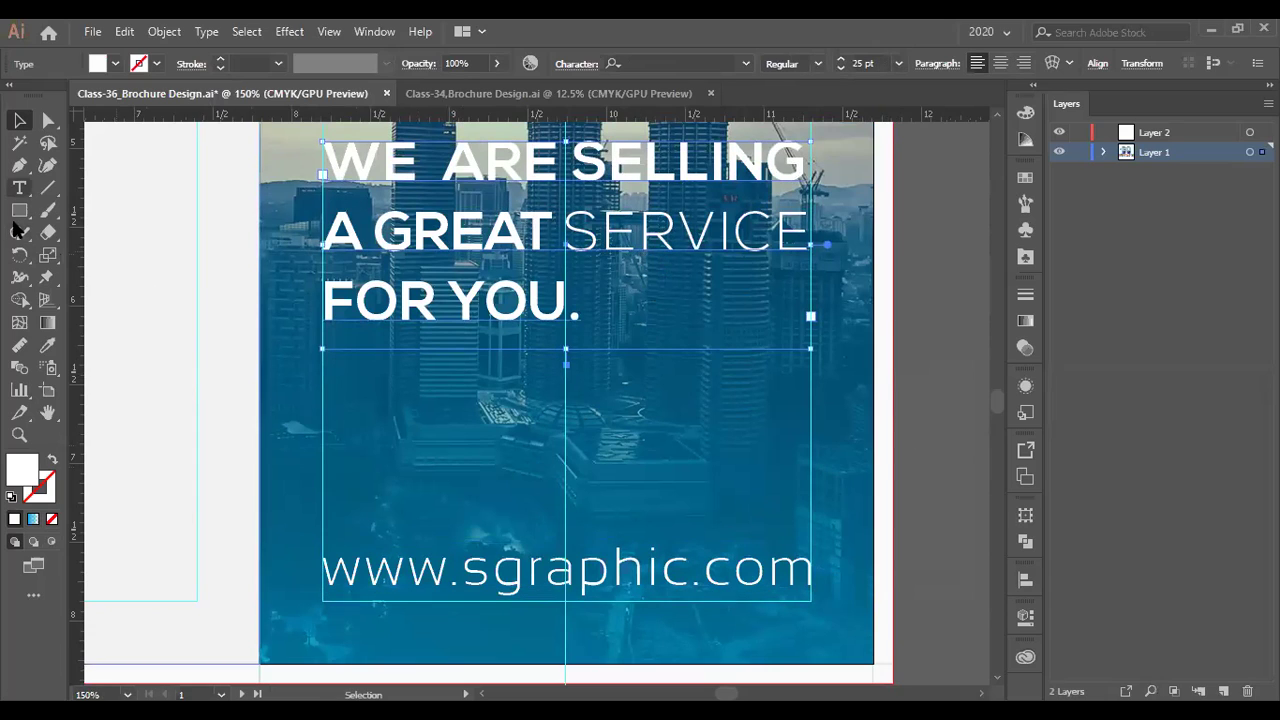
{"action": "left_click", "coordinate": [645, 232]}
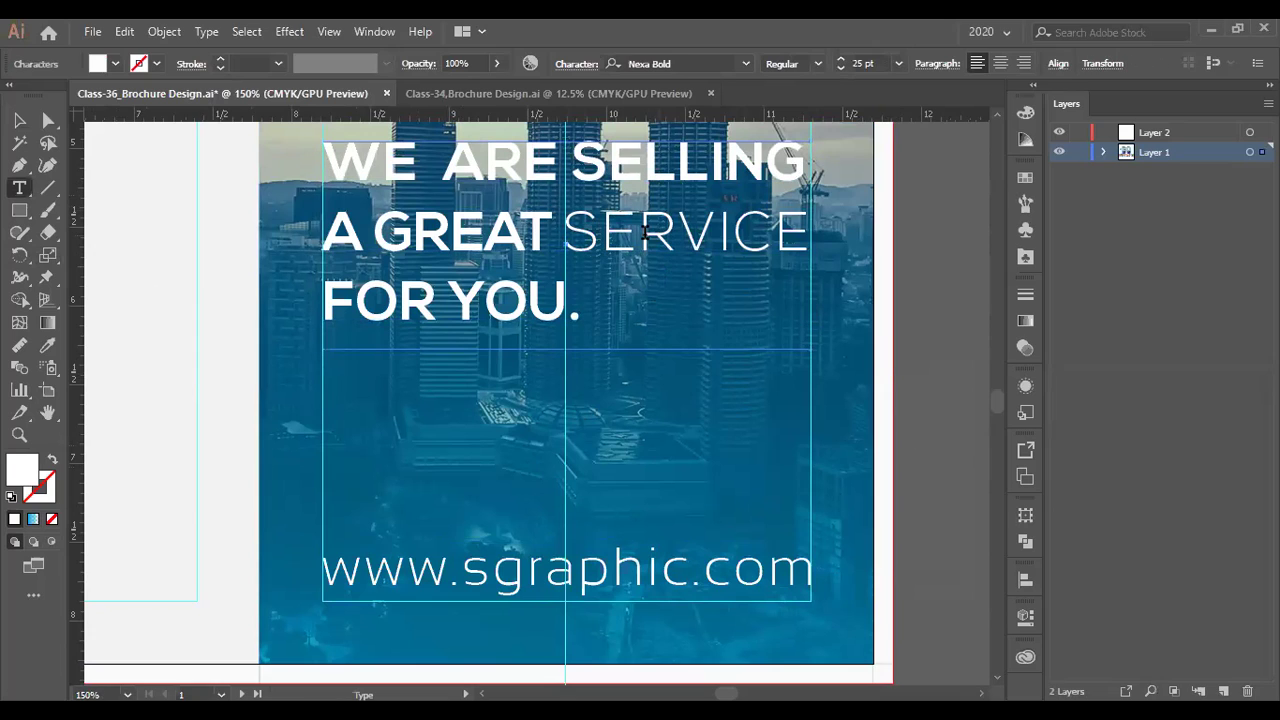
{"action": "key", "text": "Escape"}
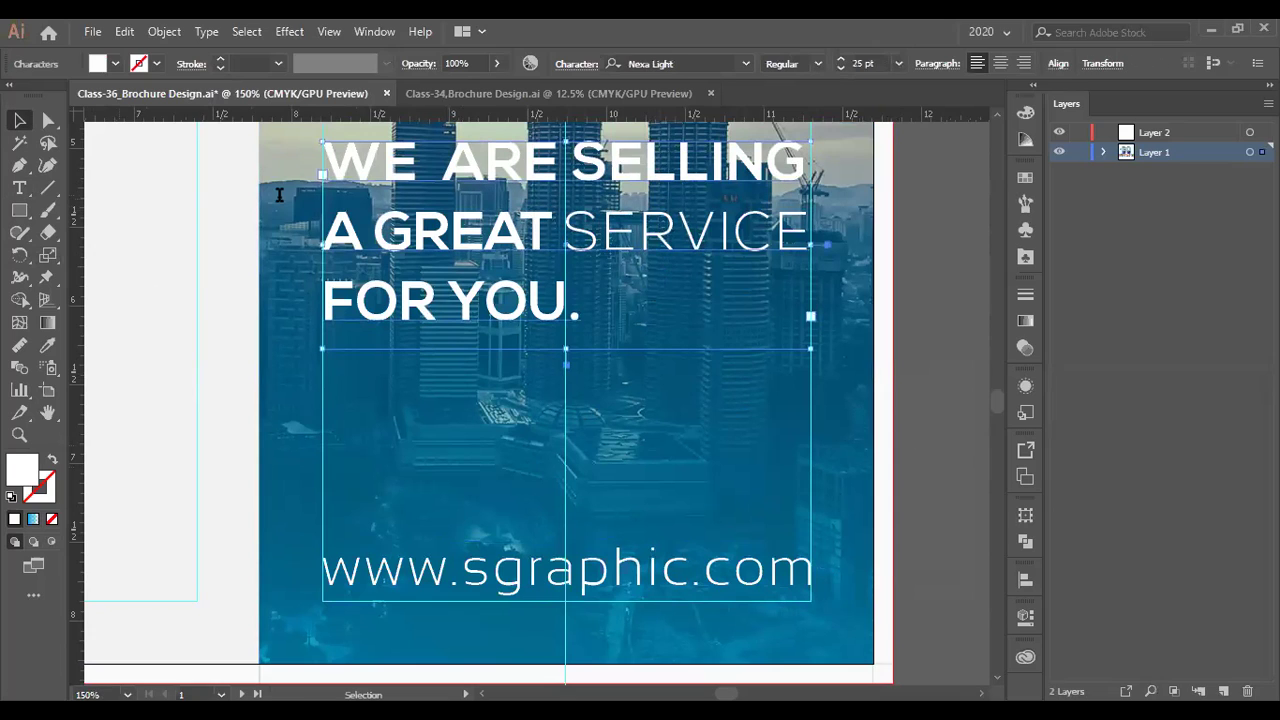
Set the web address at the foot of the cover panel in the Nexa Light font.
{"action": "left_click", "coordinate": [643, 592]}
{"action": "left_click", "coordinate": [650, 62]}
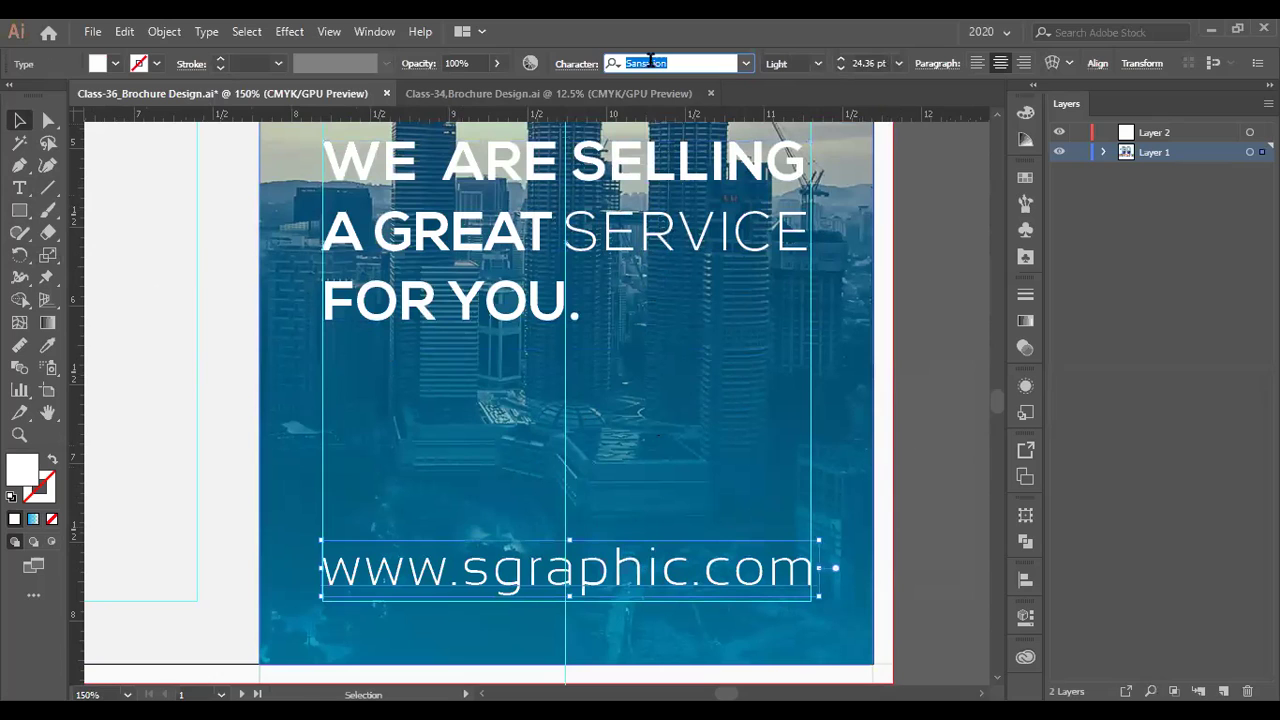
{"action": "type", "text": "nexa"}
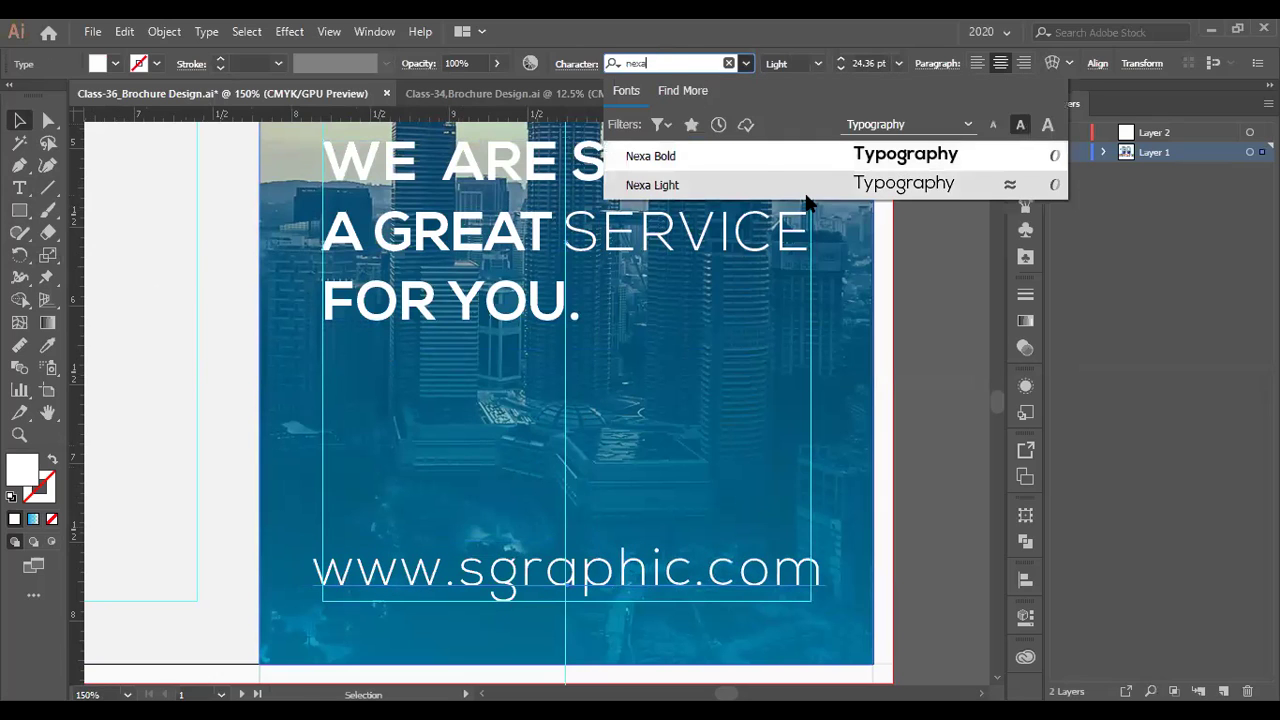
{"action": "left_click", "coordinate": [806, 192]}
Scale the web address down around its centre to about 15.1 pt and deselect it.
{"action": "left_click_drag", "start_coordinate": [826, 577], "coordinate": [729, 585]}
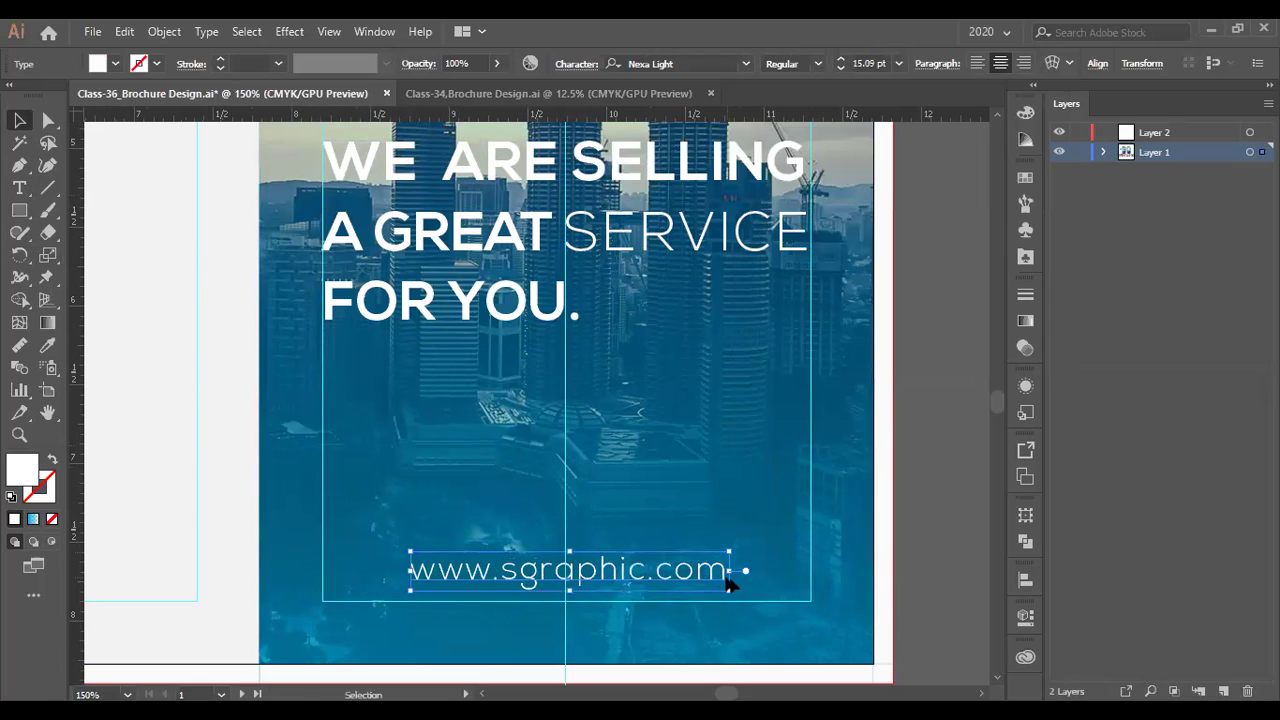
{"action": "key", "text": "ctrl+0"}
{"action": "left_click", "coordinate": [723, 578]}
Draw a white rectangle with fully rounded ends over the web address, slightly larger than the text and just above the lower margin guide.
{"action": "scroll", "coordinate": [729, 543], "scroll_direction": "up", "scroll_amount": 2}
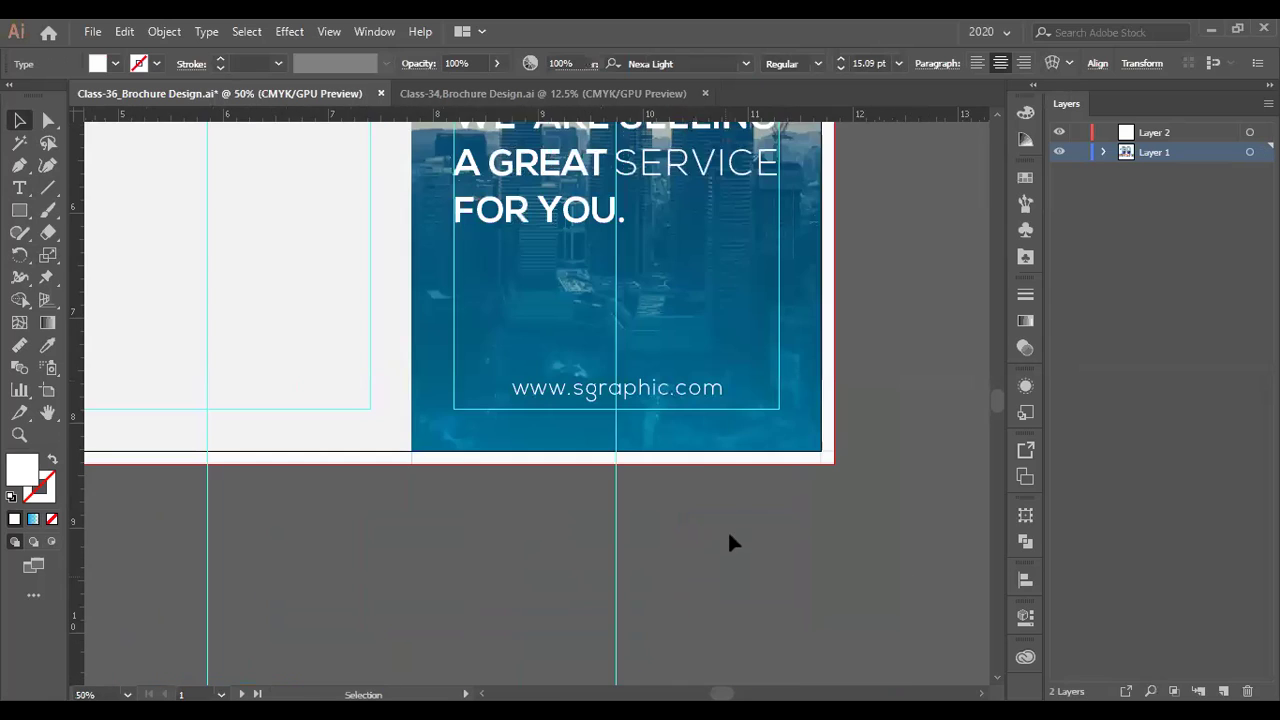
{"action": "scroll", "coordinate": [671, 412], "scroll_direction": "up", "scroll_amount": 2}
{"action": "left_click", "coordinate": [19, 210]}
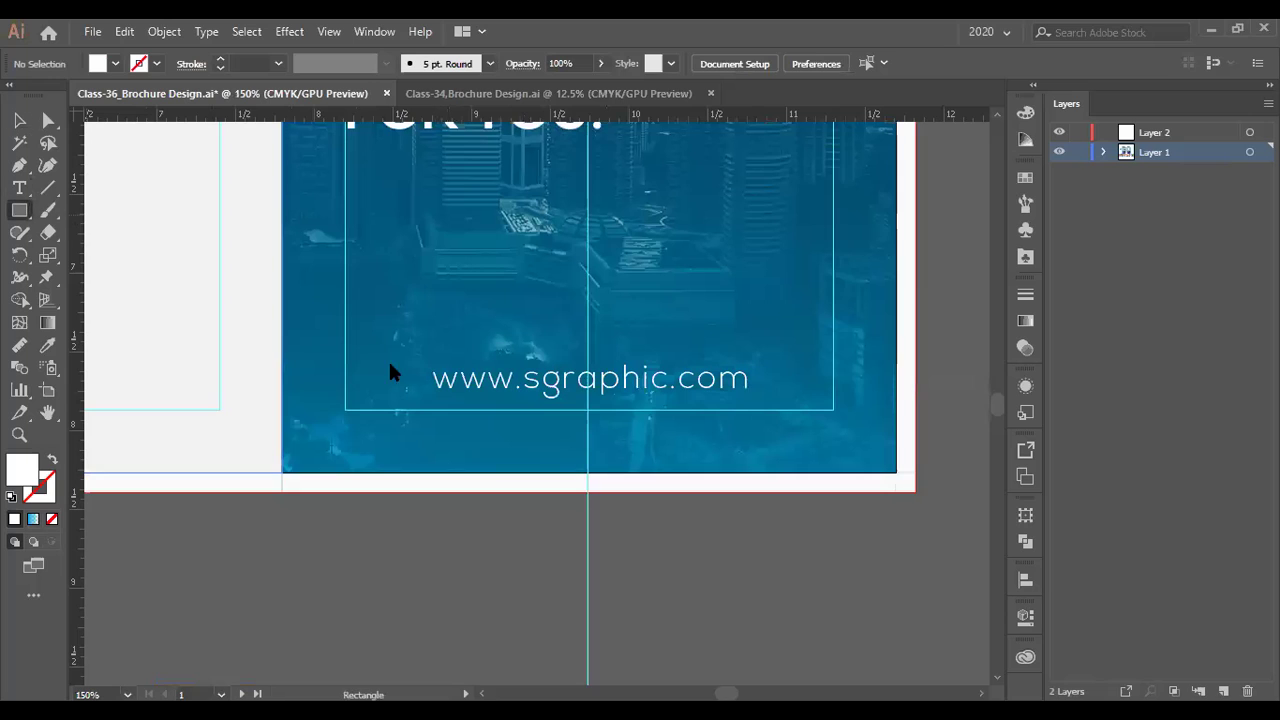
{"action": "mouse_move", "coordinate": [409, 357]}
{"action": "left_mouse_down"}
{"action": "mouse_move", "coordinate": [745, 390]}
{"action": "mouse_move", "coordinate": [760, 404]}
{"action": "mouse_move", "coordinate": [647, 400]}
{"action": "left_mouse_up"}
Copy the blue fade-to-transparent gradient from the cover artwork onto the rounded rectangle and place it behind the web address.
{"action": "left_click", "coordinate": [47, 344]}
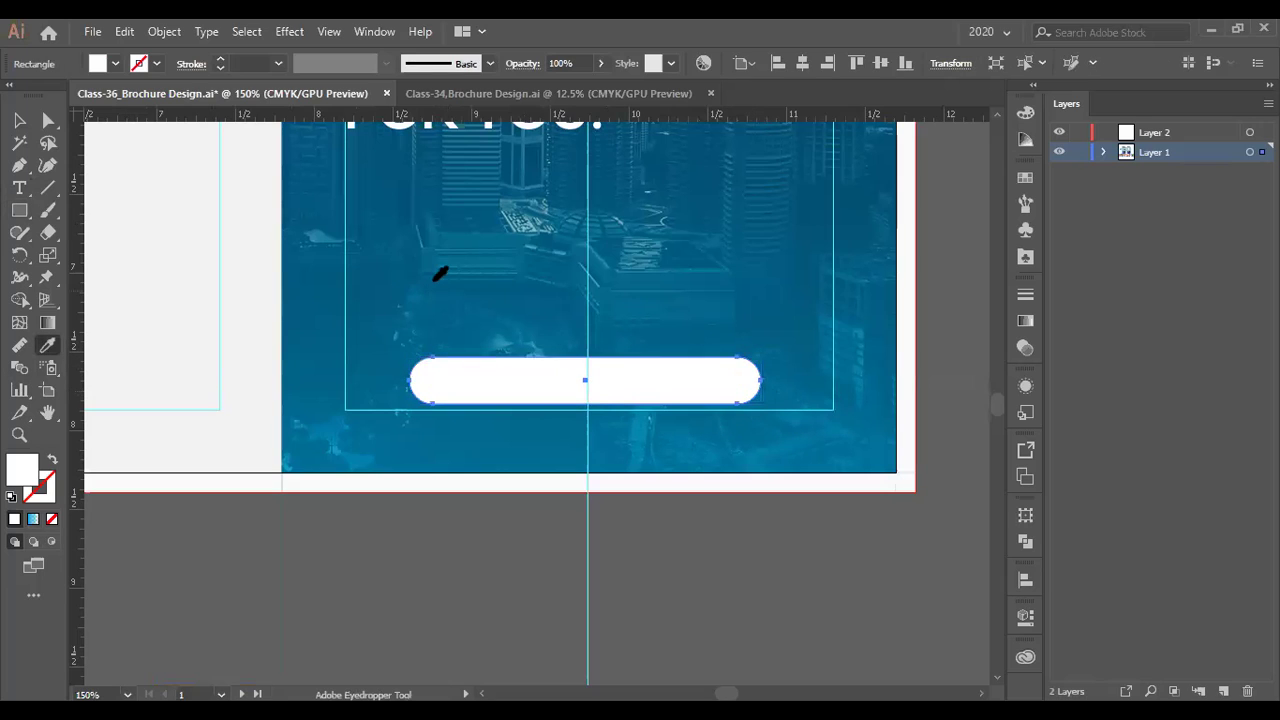
{"action": "left_click", "coordinate": [440, 273]}
{"action": "key", "text": "v"}
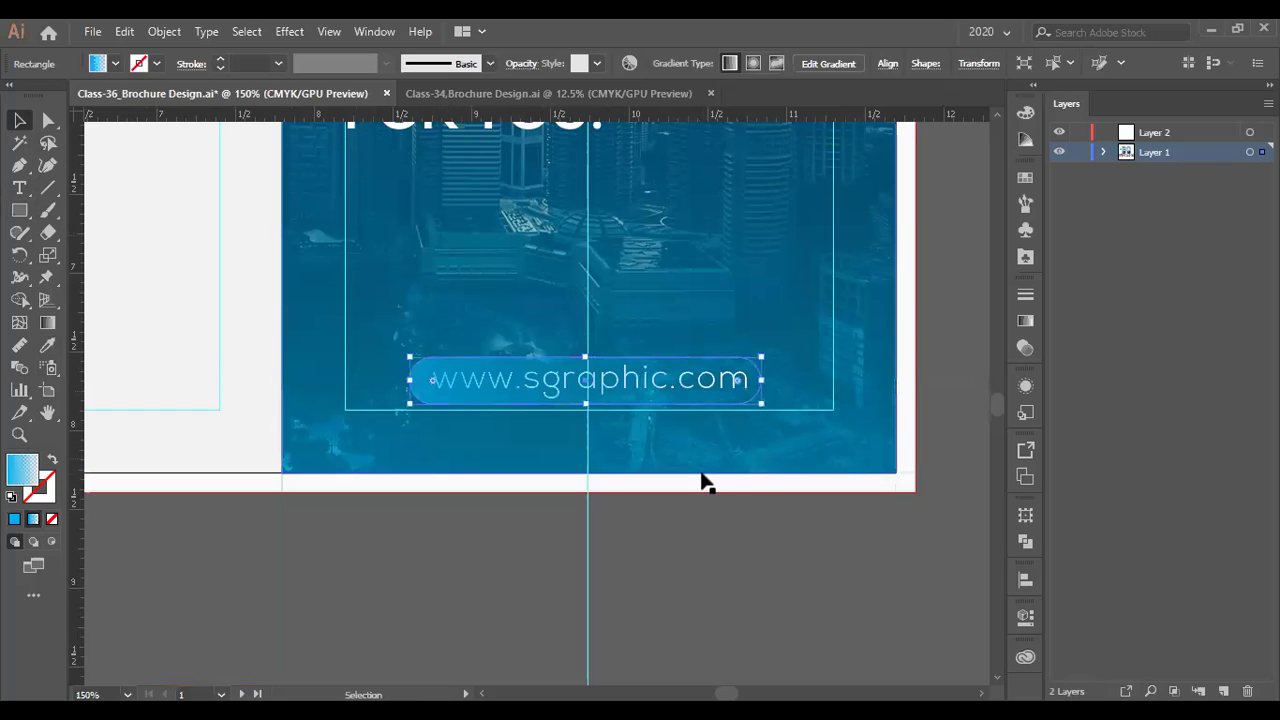
{"action": "key", "text": "a"}
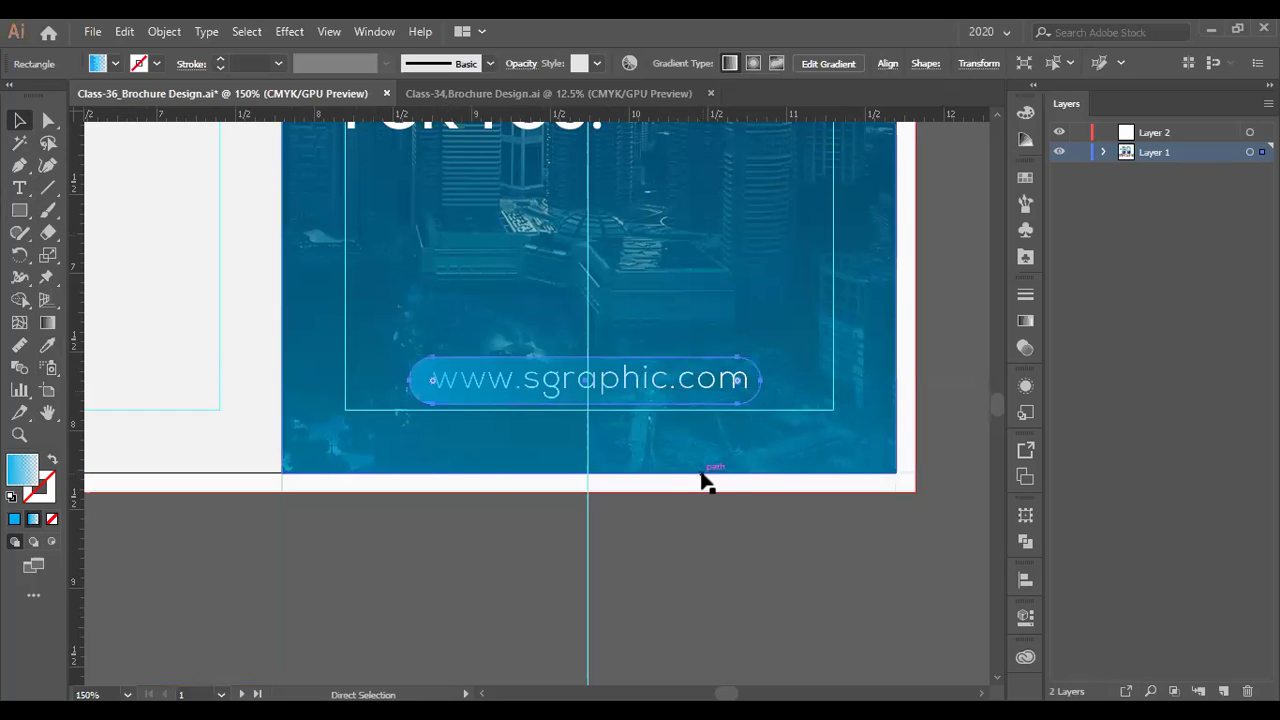
{"action": "key", "text": "v"}
{"action": "left_click", "coordinate": [686, 488]}
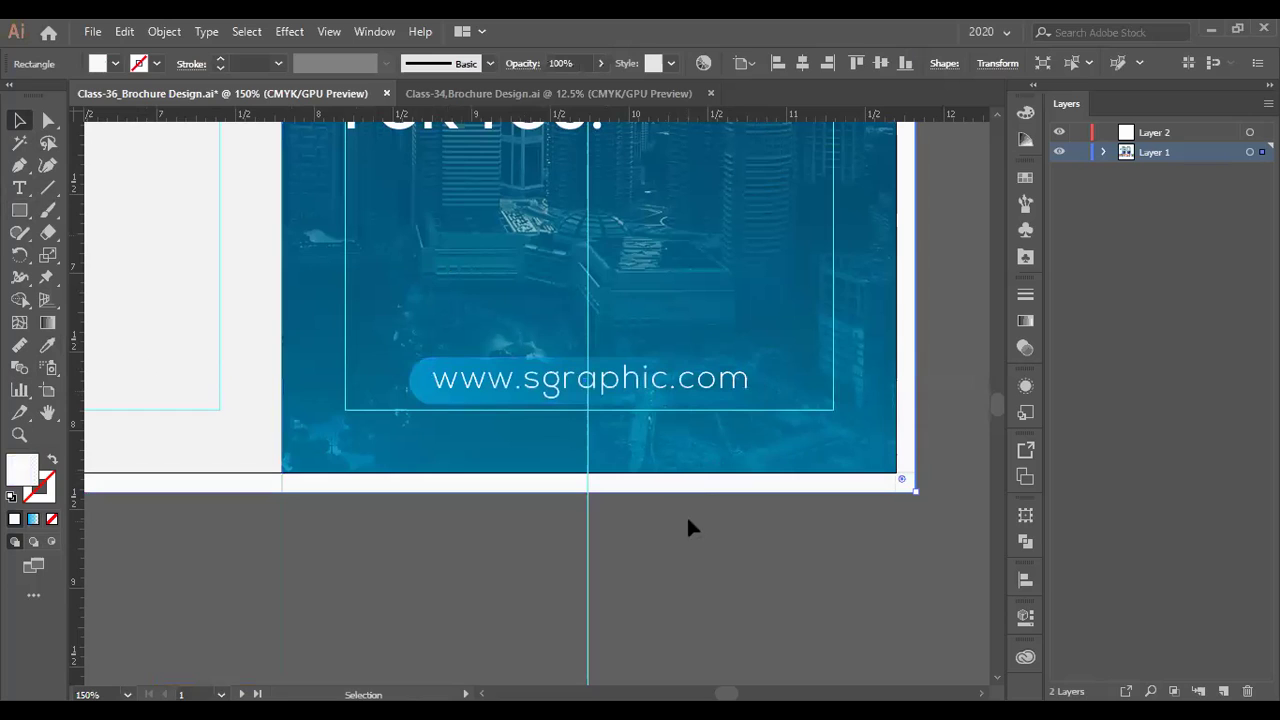
Reverse the rounded rectangle's gradient so the solid blue is at the end of the web address, and deselect it.
{"action": "left_click", "coordinate": [414, 377]}
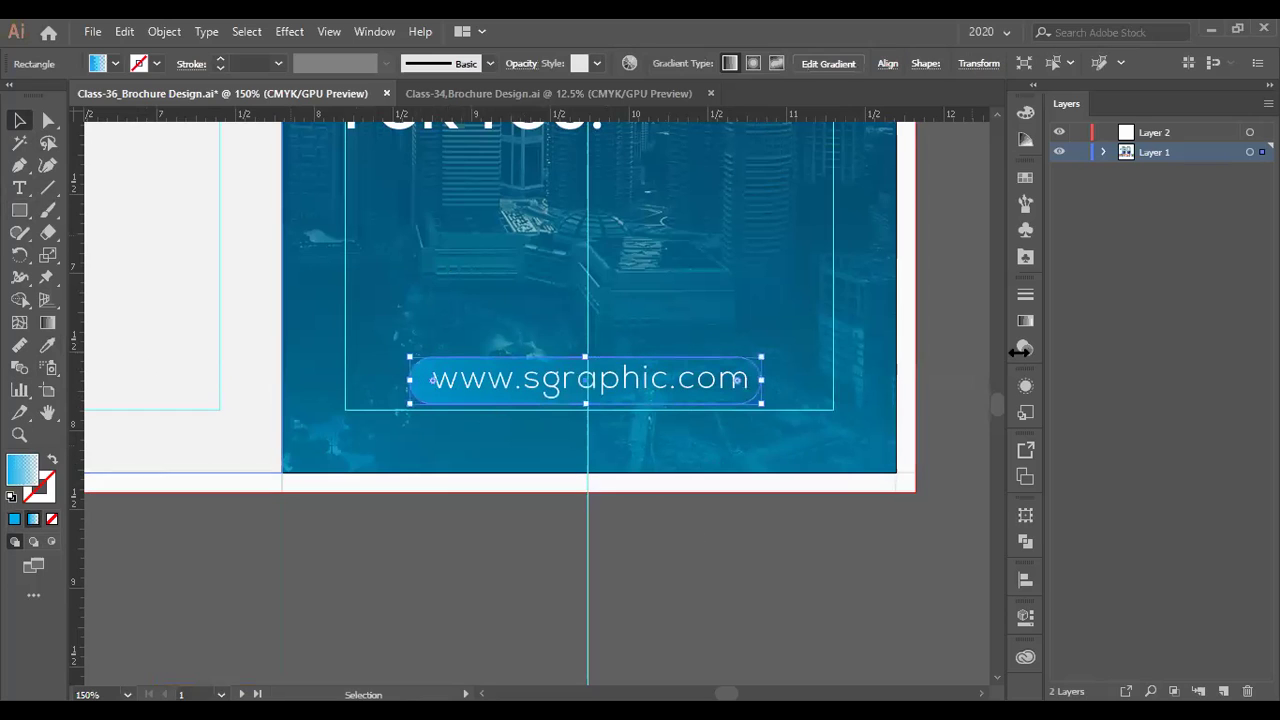
{"action": "left_click", "coordinate": [1025, 320]}
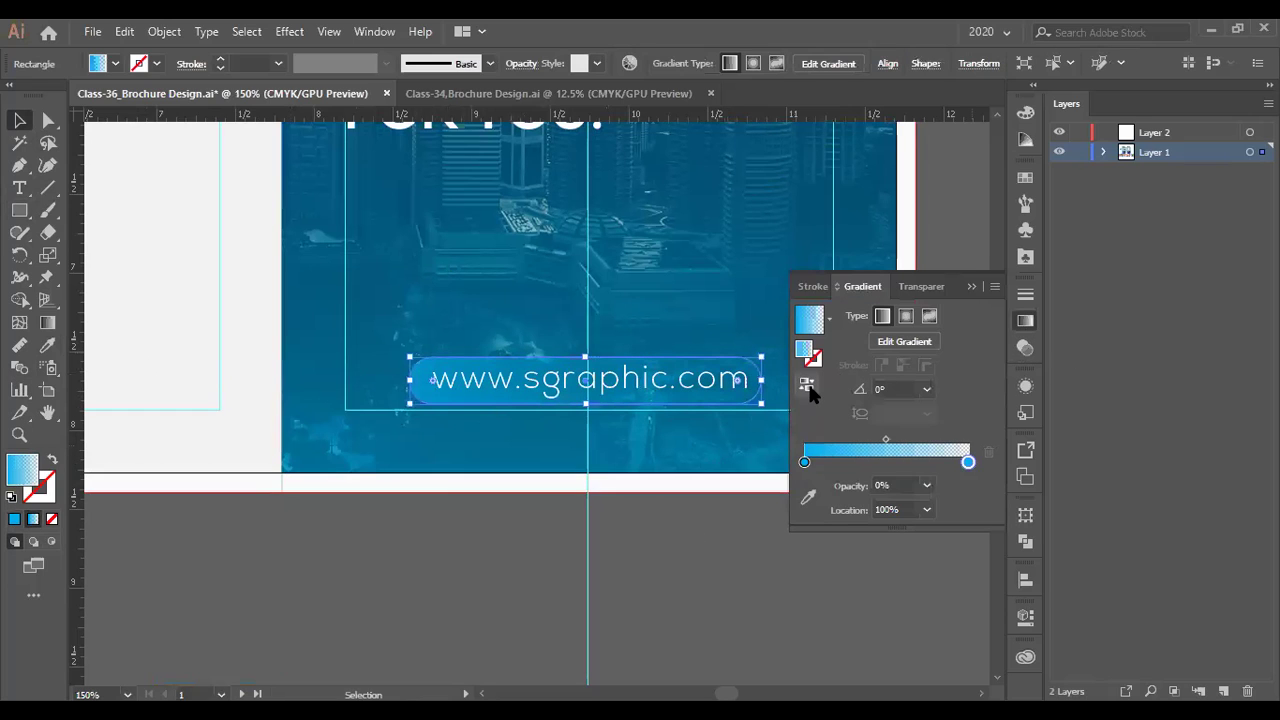
{"action": "left_click", "coordinate": [807, 384]}
{"action": "left_click", "coordinate": [1025, 321]}
{"action": "left_click", "coordinate": [946, 392]}
Nudge the web address to centre it vertically within the rounded rectangle and deselect it.
{"action": "scroll", "coordinate": [725, 544], "scroll_direction": "down", "scroll_amount": 1}
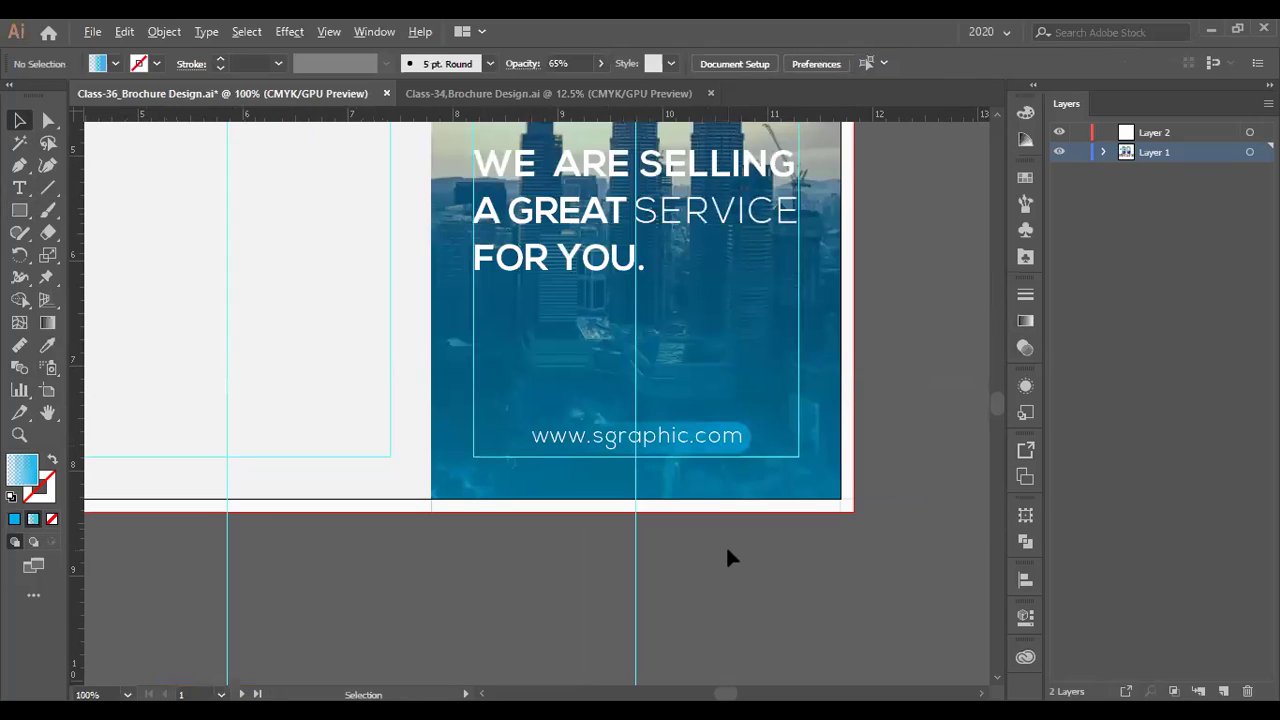
{"action": "scroll", "coordinate": [726, 546], "scroll_direction": "up", "scroll_amount": 1}
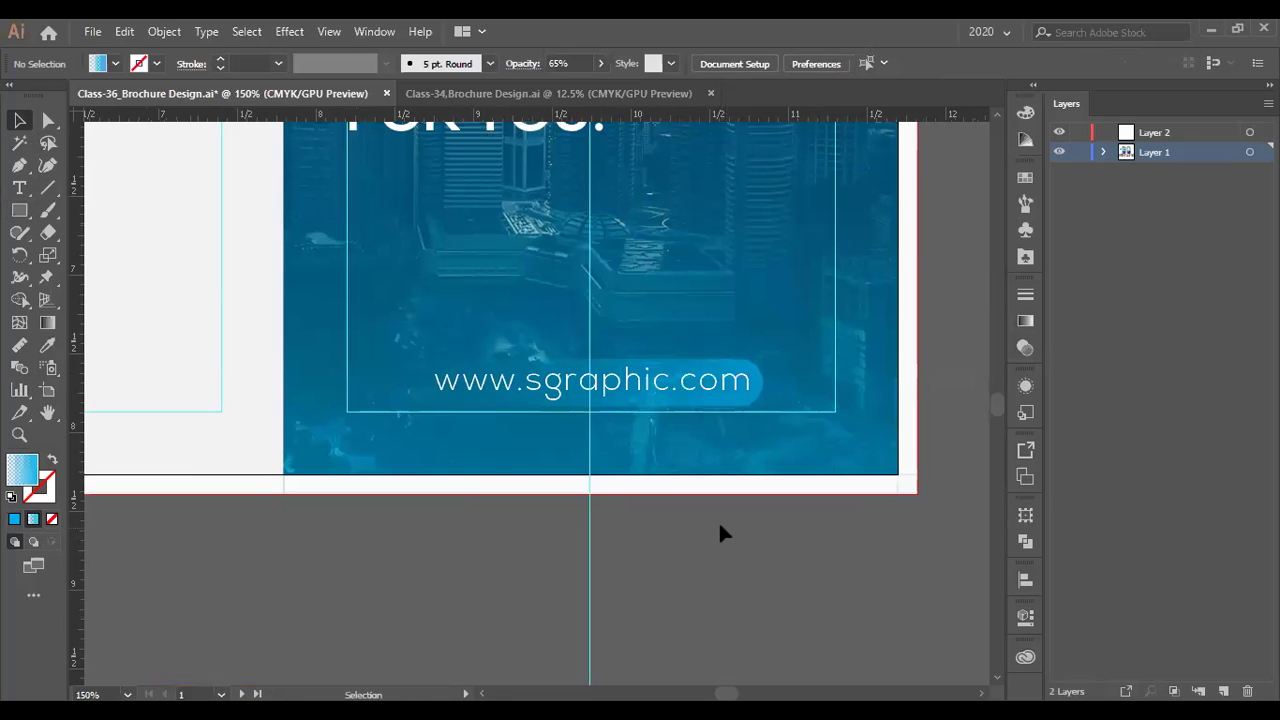
{"action": "scroll", "coordinate": [700, 550], "scroll_direction": "up", "scroll_amount": 1}
{"action": "scroll", "coordinate": [650, 457], "scroll_direction": "up", "scroll_amount": 2}
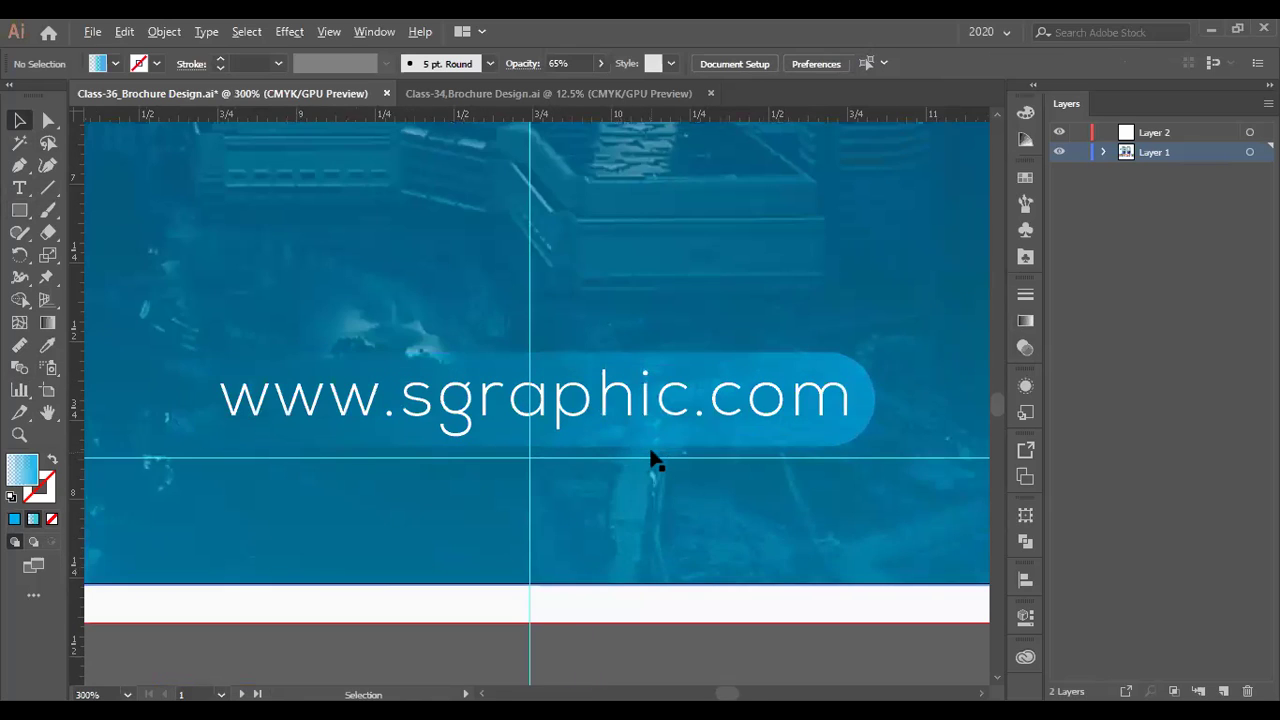
{"action": "scroll", "coordinate": [651, 457], "scroll_direction": "down", "scroll_amount": 3}
{"action": "scroll", "coordinate": [651, 455], "scroll_direction": "up", "scroll_amount": 3}
{"action": "left_click", "coordinate": [668, 425]}
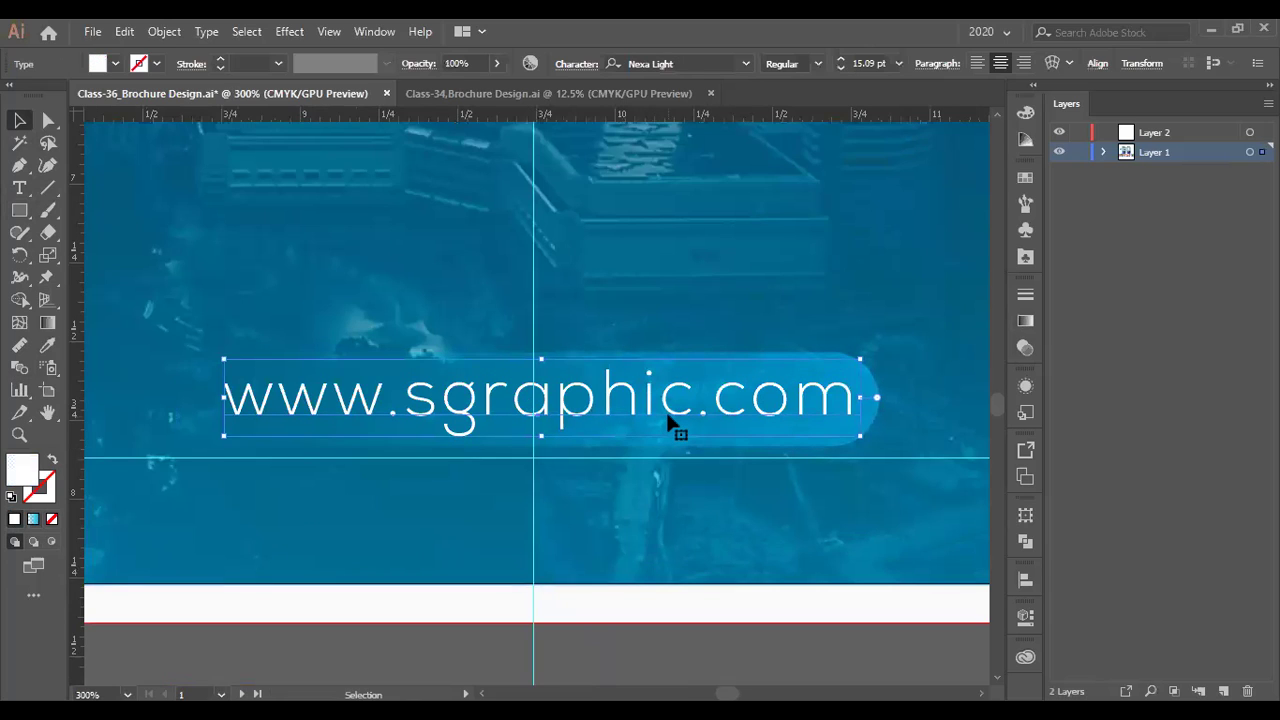
{"action": "key", "text": "Down"}
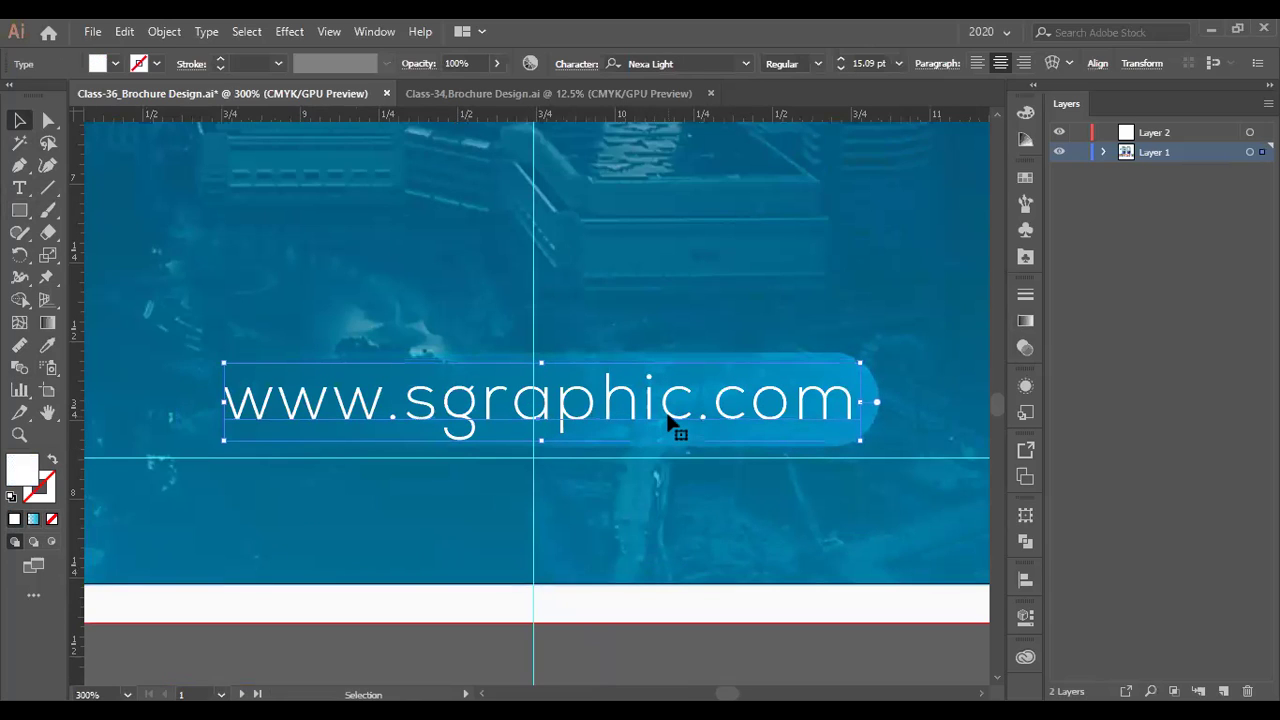
{"action": "scroll", "coordinate": [668, 425], "scroll_direction": "up", "scroll_amount": 4}
{"action": "left_click_drag", "start_coordinate": [586, 377], "coordinate": [585, 363]}
{"action": "scroll", "coordinate": [585, 365], "scroll_direction": "down", "scroll_amount": 4}
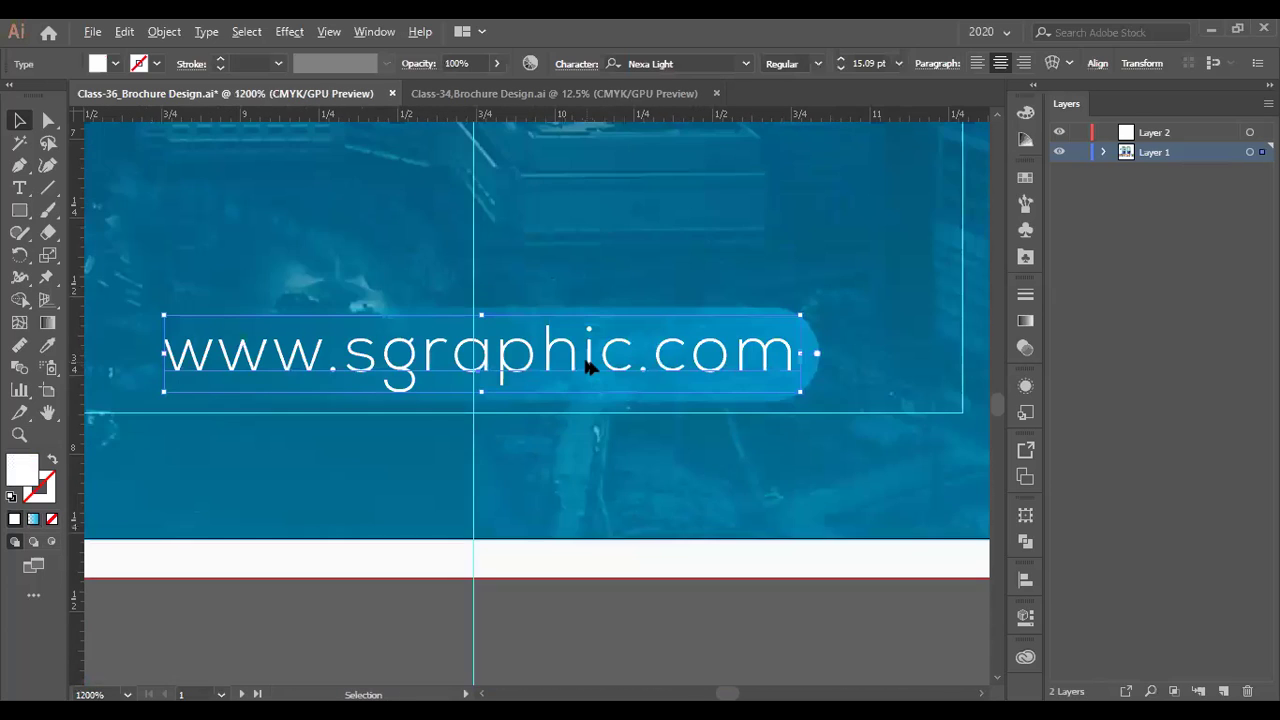
{"action": "scroll", "coordinate": [669, 555], "scroll_direction": "down", "scroll_amount": 2}
{"action": "left_click", "coordinate": [667, 552]}
Review the whole outer spread with the finished cover panel and save the document.
{"action": "scroll", "coordinate": [666, 548], "scroll_direction": "down", "scroll_amount": 3}
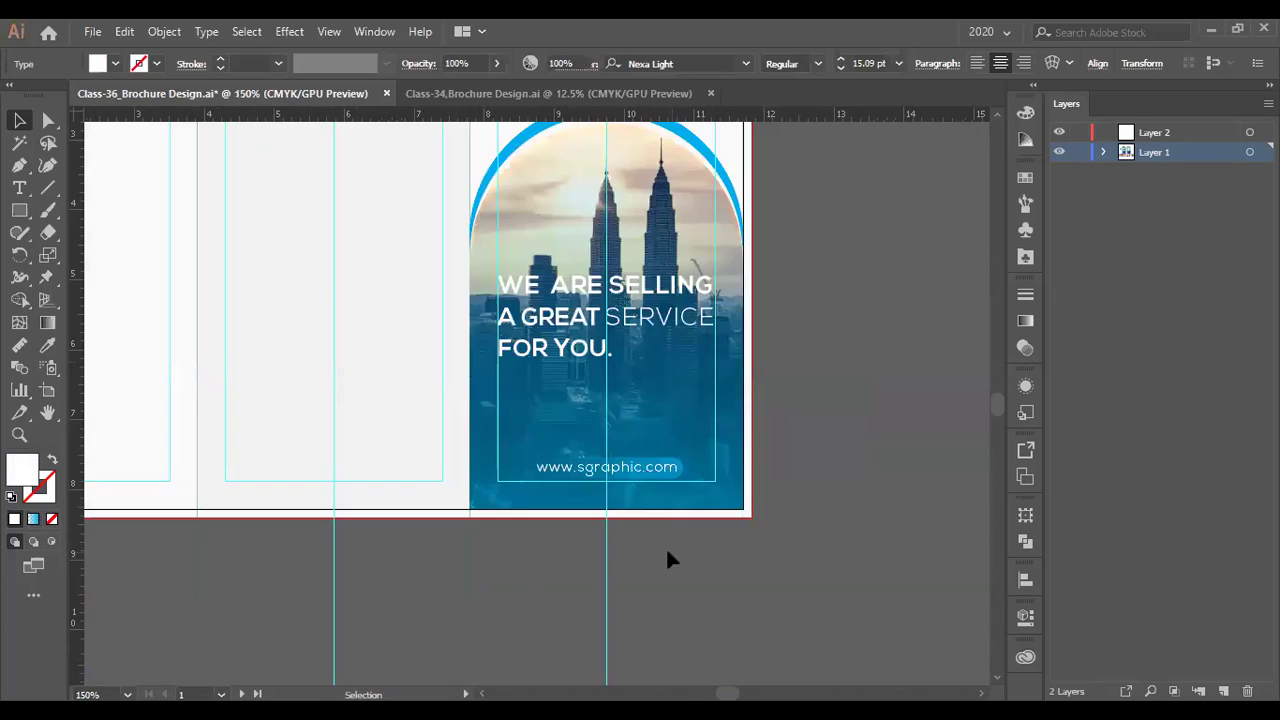
{"action": "scroll", "coordinate": [665, 544], "scroll_direction": "up", "scroll_amount": 2}
{"action": "scroll", "coordinate": [673, 539], "scroll_direction": "down", "scroll_amount": 1}
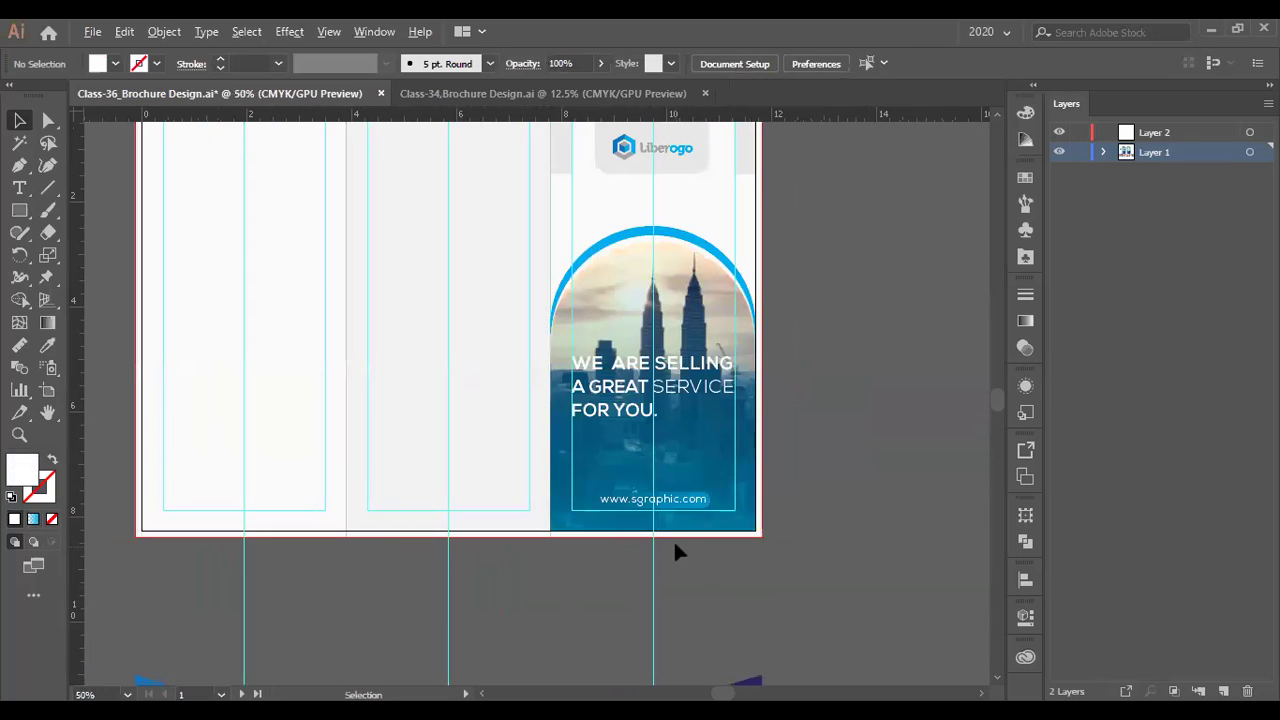
{"action": "left_click_drag", "start_coordinate": [840, 479], "coordinate": [842, 526]}
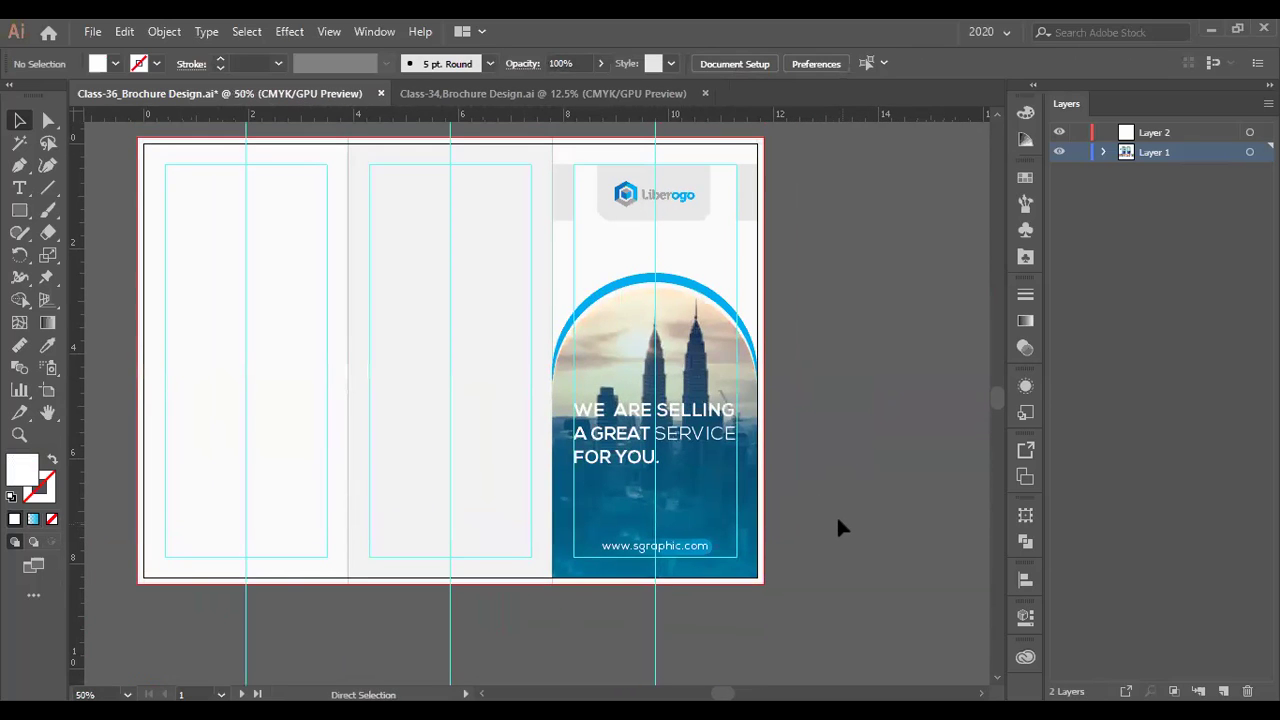
{"action": "key", "text": "ctrl+s"}
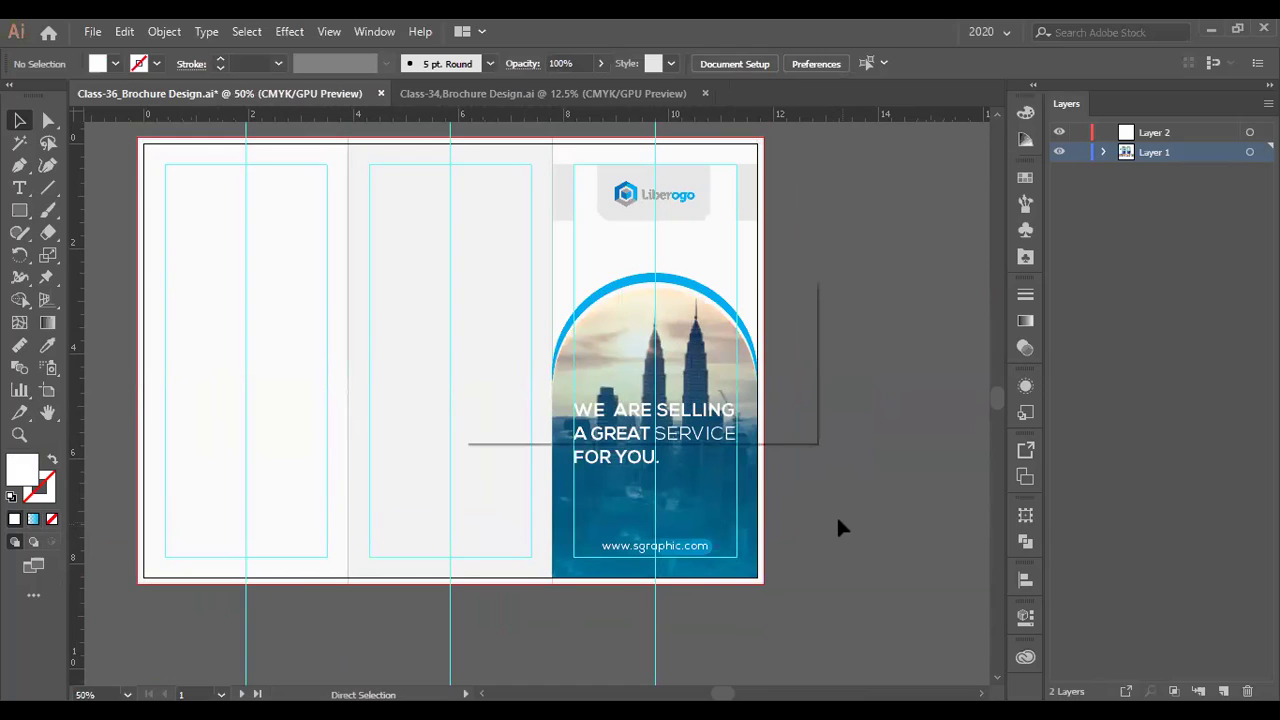